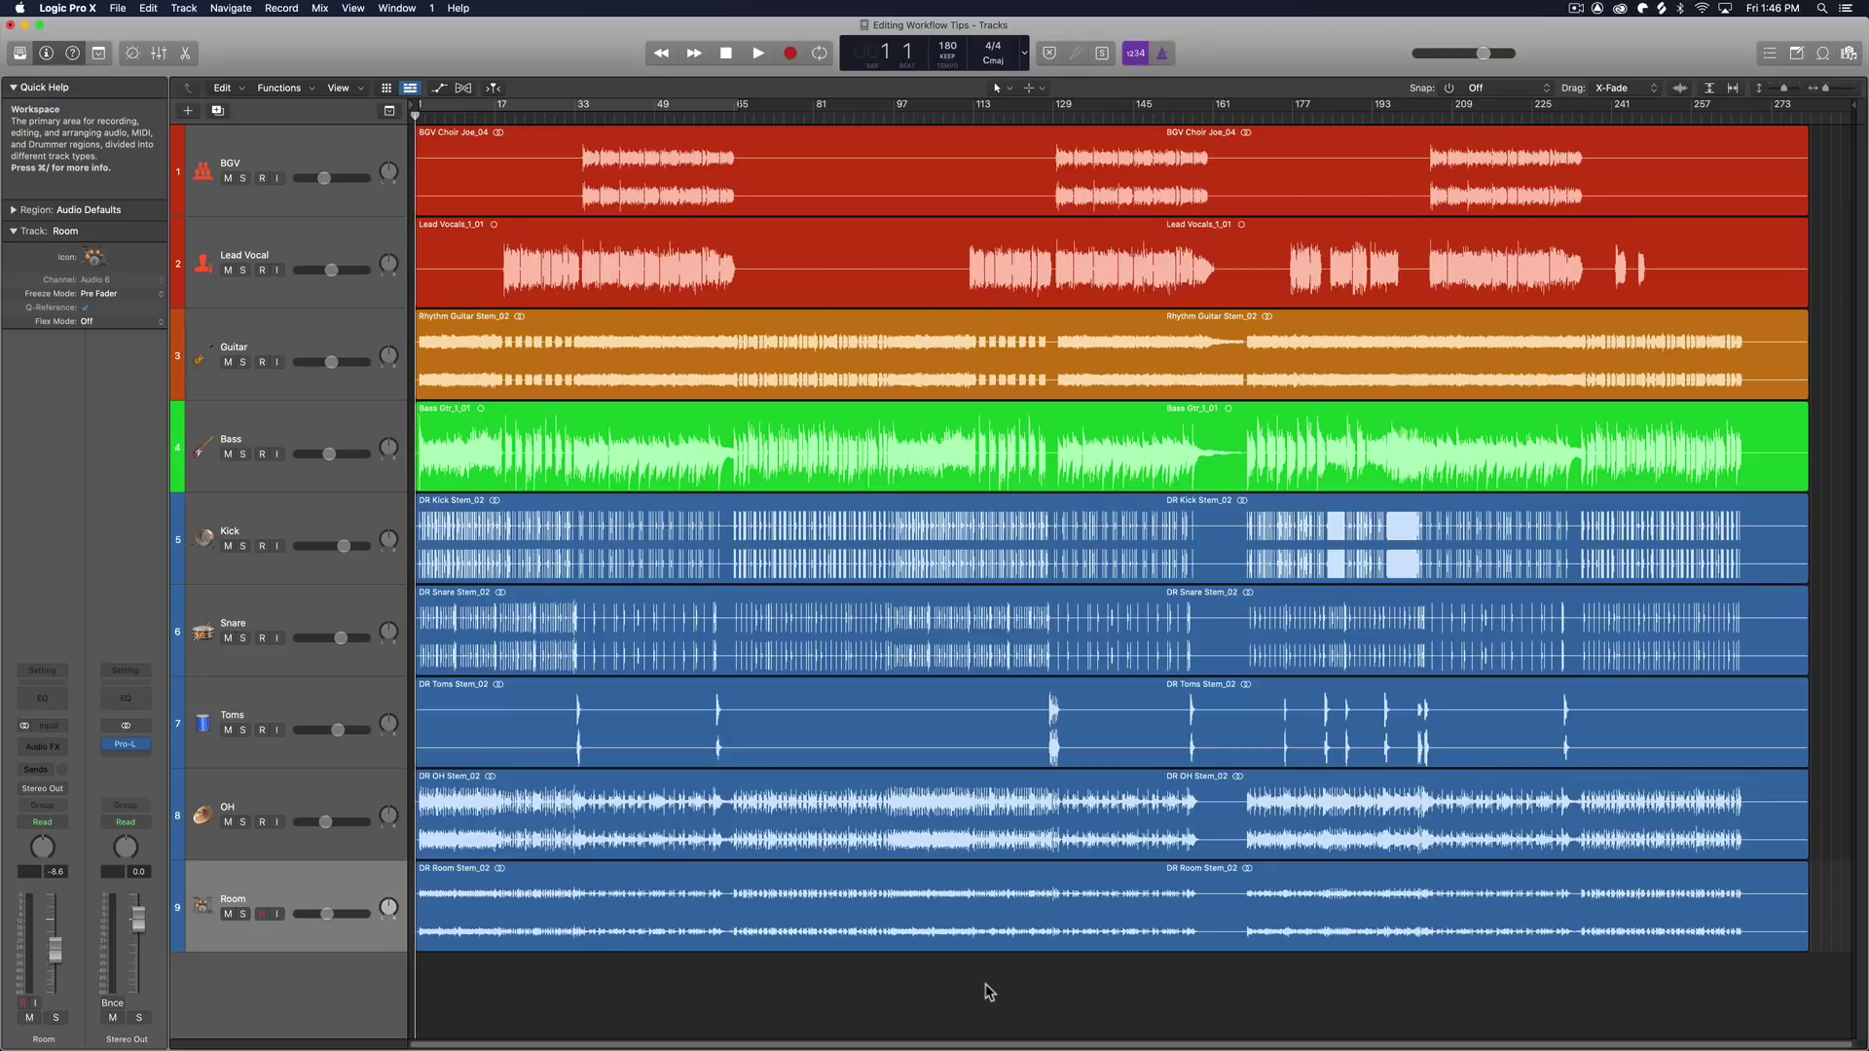
Step: Examine the track waveforms at a closer zoom, and return to an overview of the whole arrangement
{"action": "key", "text": "super+Right"}
{"action": "key", "text": "super+Right"}
{"action": "key", "text": "super+Right"}
{"action": "key", "text": "super+Right"}
{"action": "key", "text": "super+Right"}
{"action": "key", "text": "super+Down"}
{"action": "key", "text": "super+Down"}
{"action": "key", "text": "super+Down"}
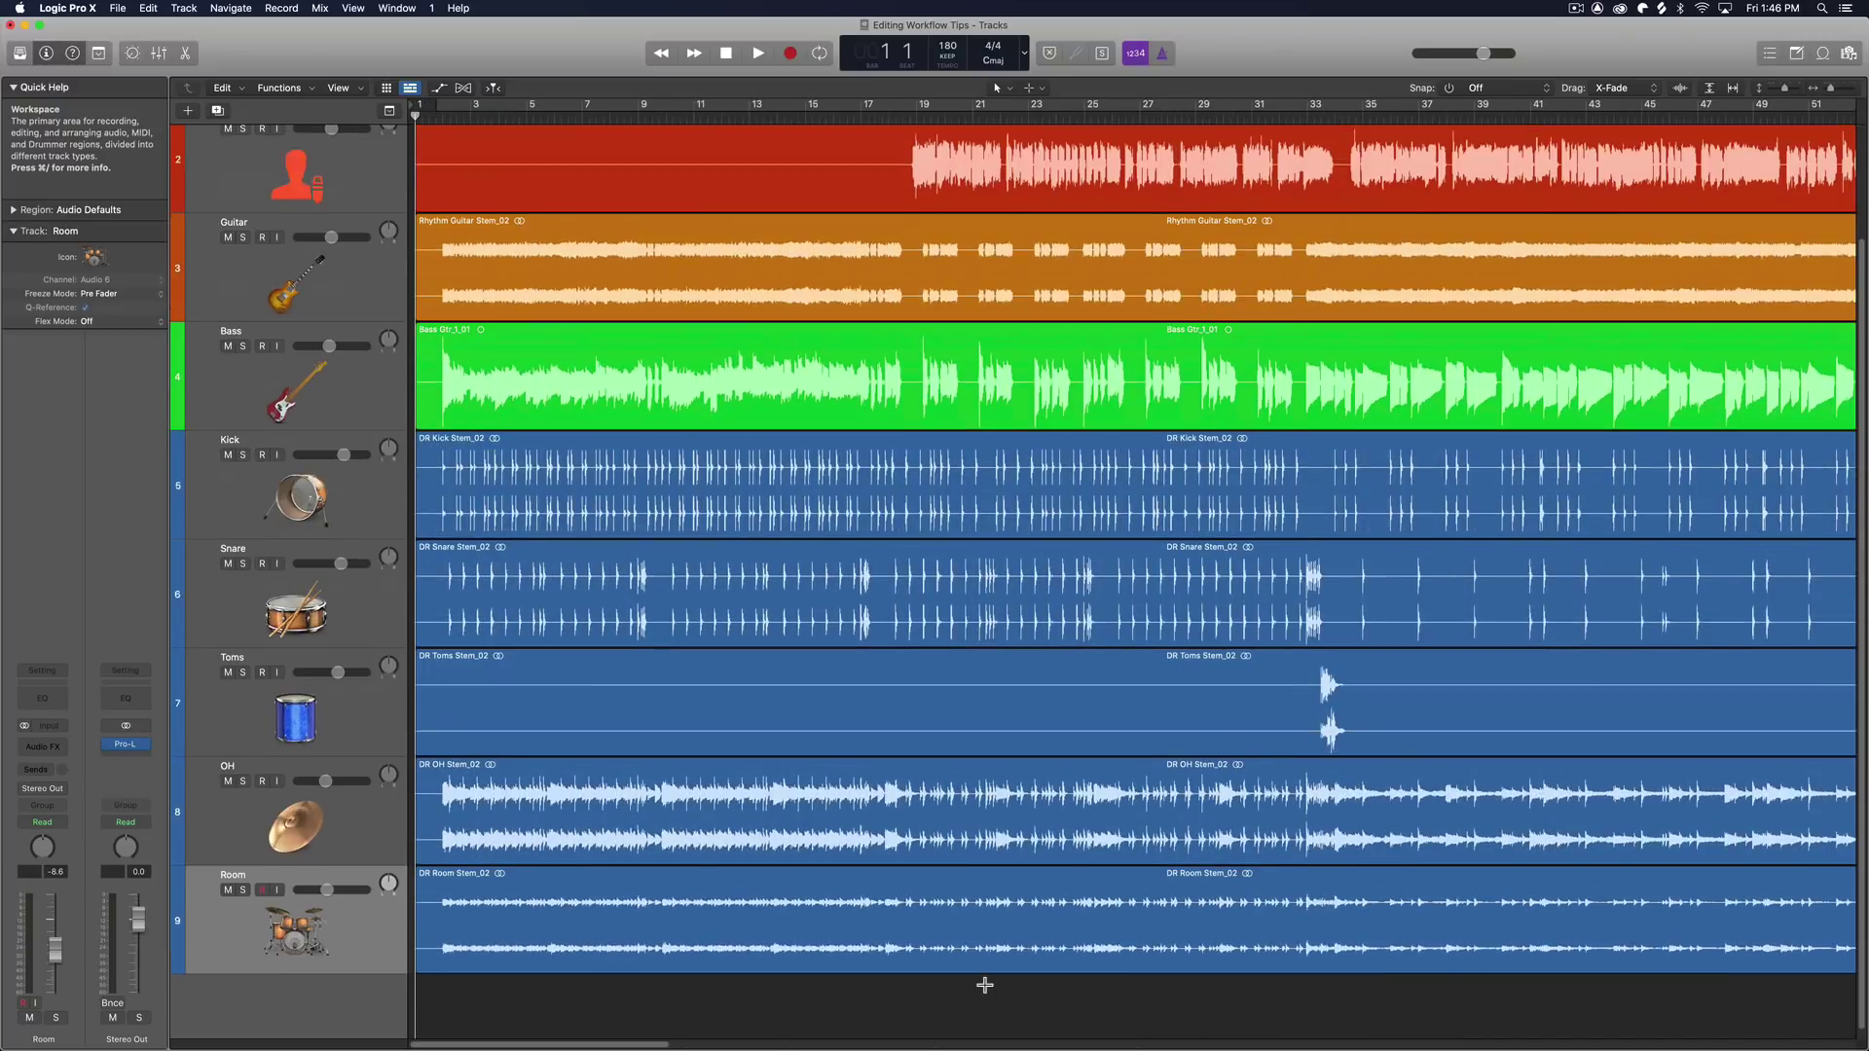
{"action": "key", "text": "super+Up"}
{"action": "key", "text": "super+Up"}
{"action": "key", "text": "super+Up"}
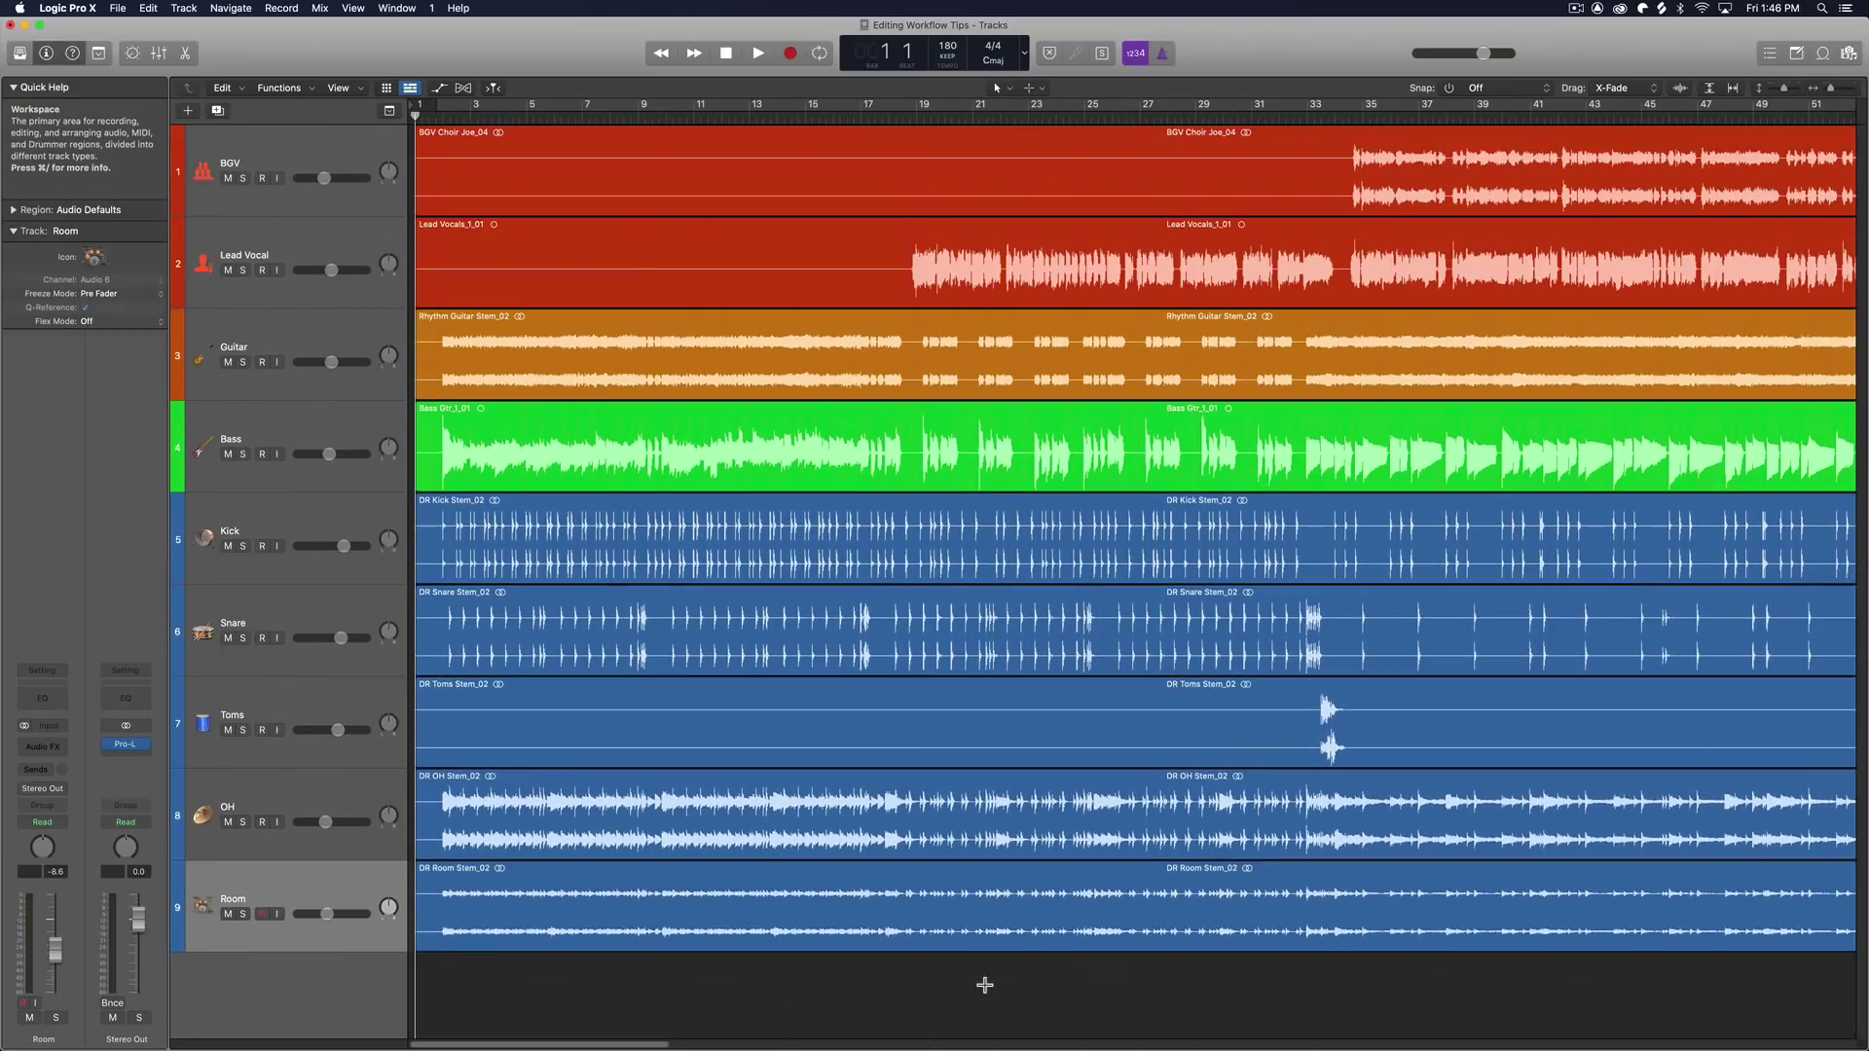
{"action": "key", "text": "z"}
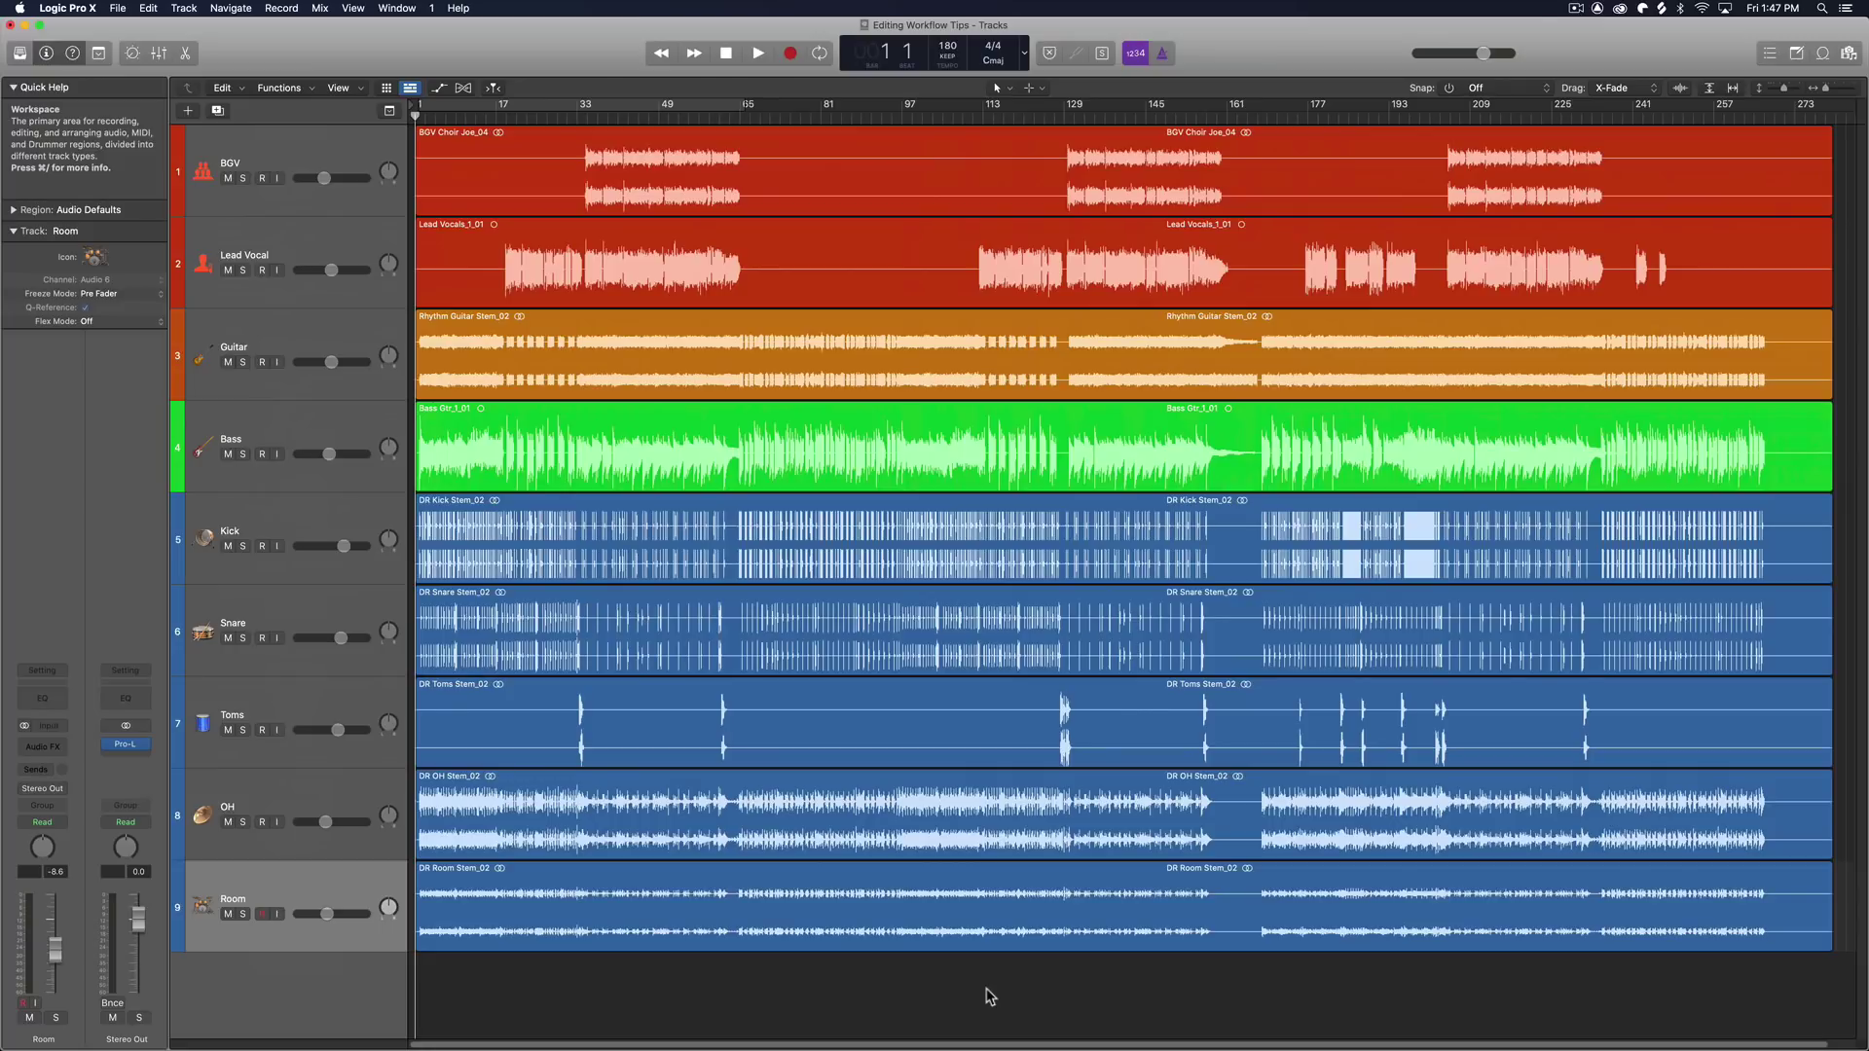
Step: Enlarge the BGV Choir Joe_04 region and set the primary tool to Pointer and the secondary tool to Marquee
{"action": "left_click", "coordinate": [561, 155]}
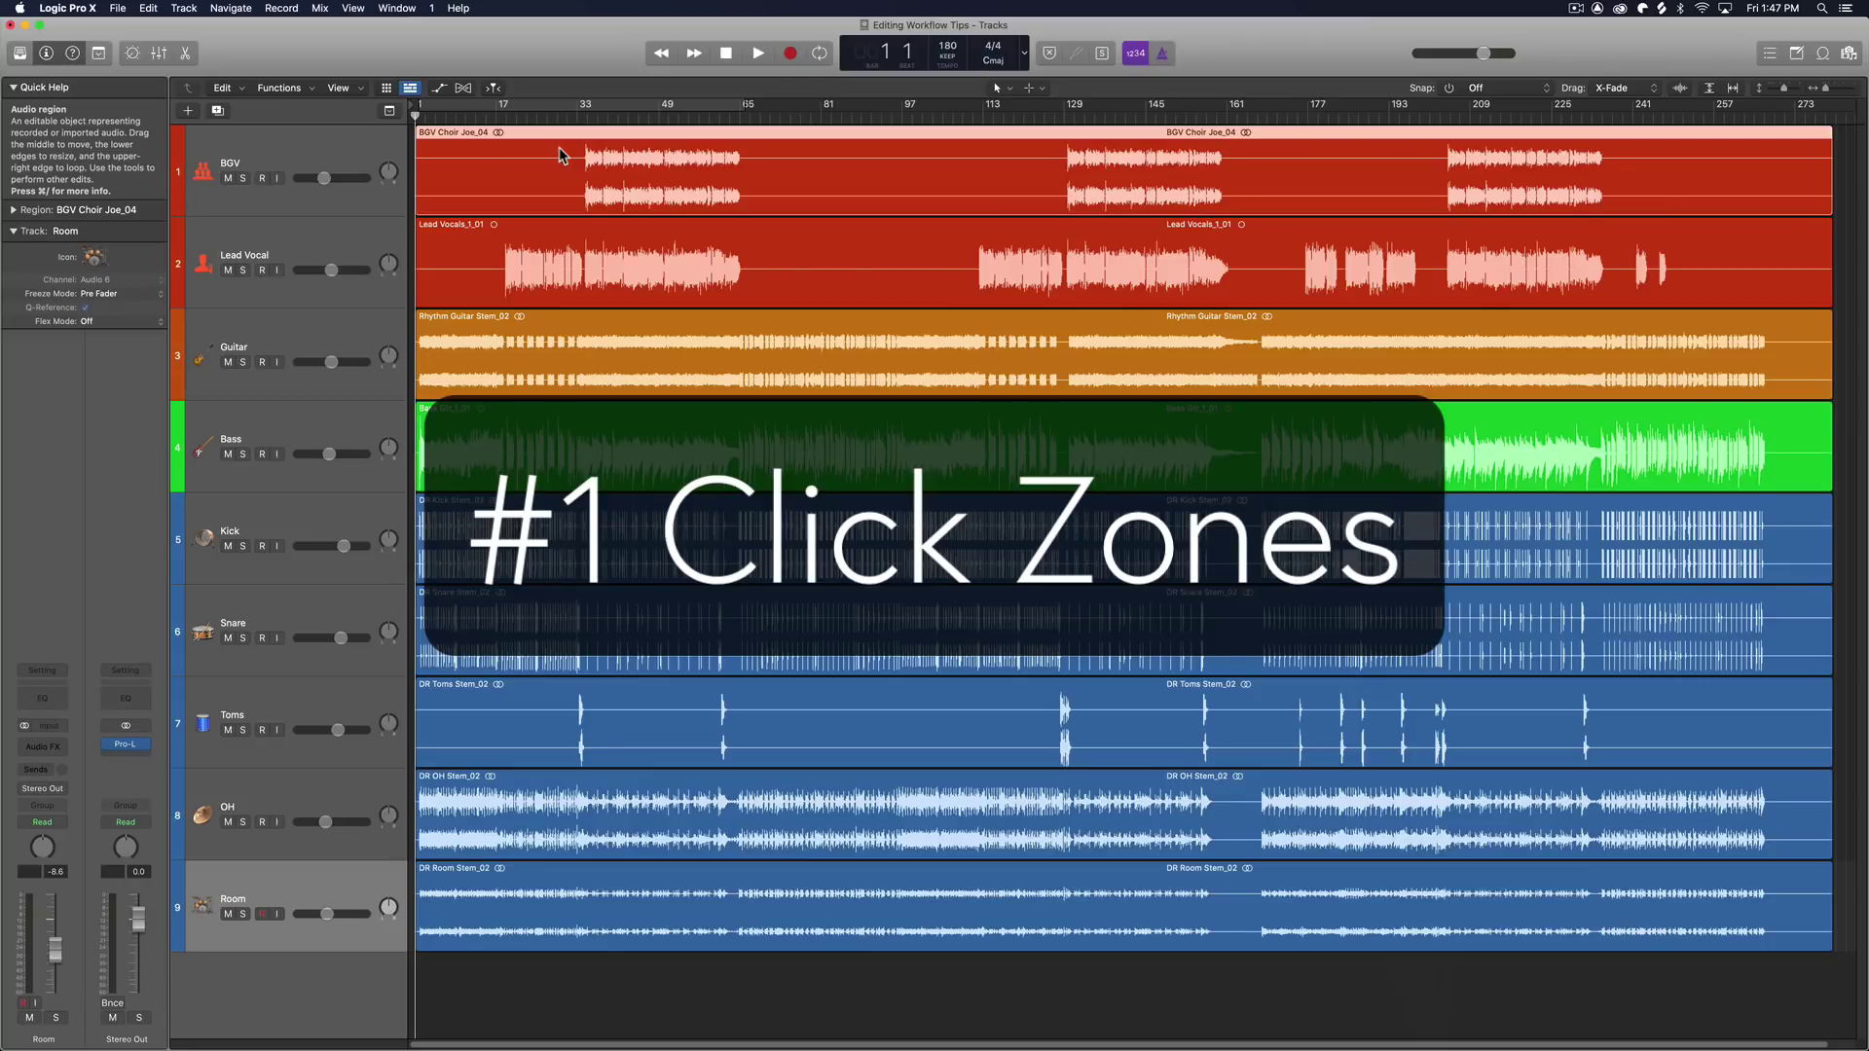
{"action": "key", "text": "ctrl+z"}
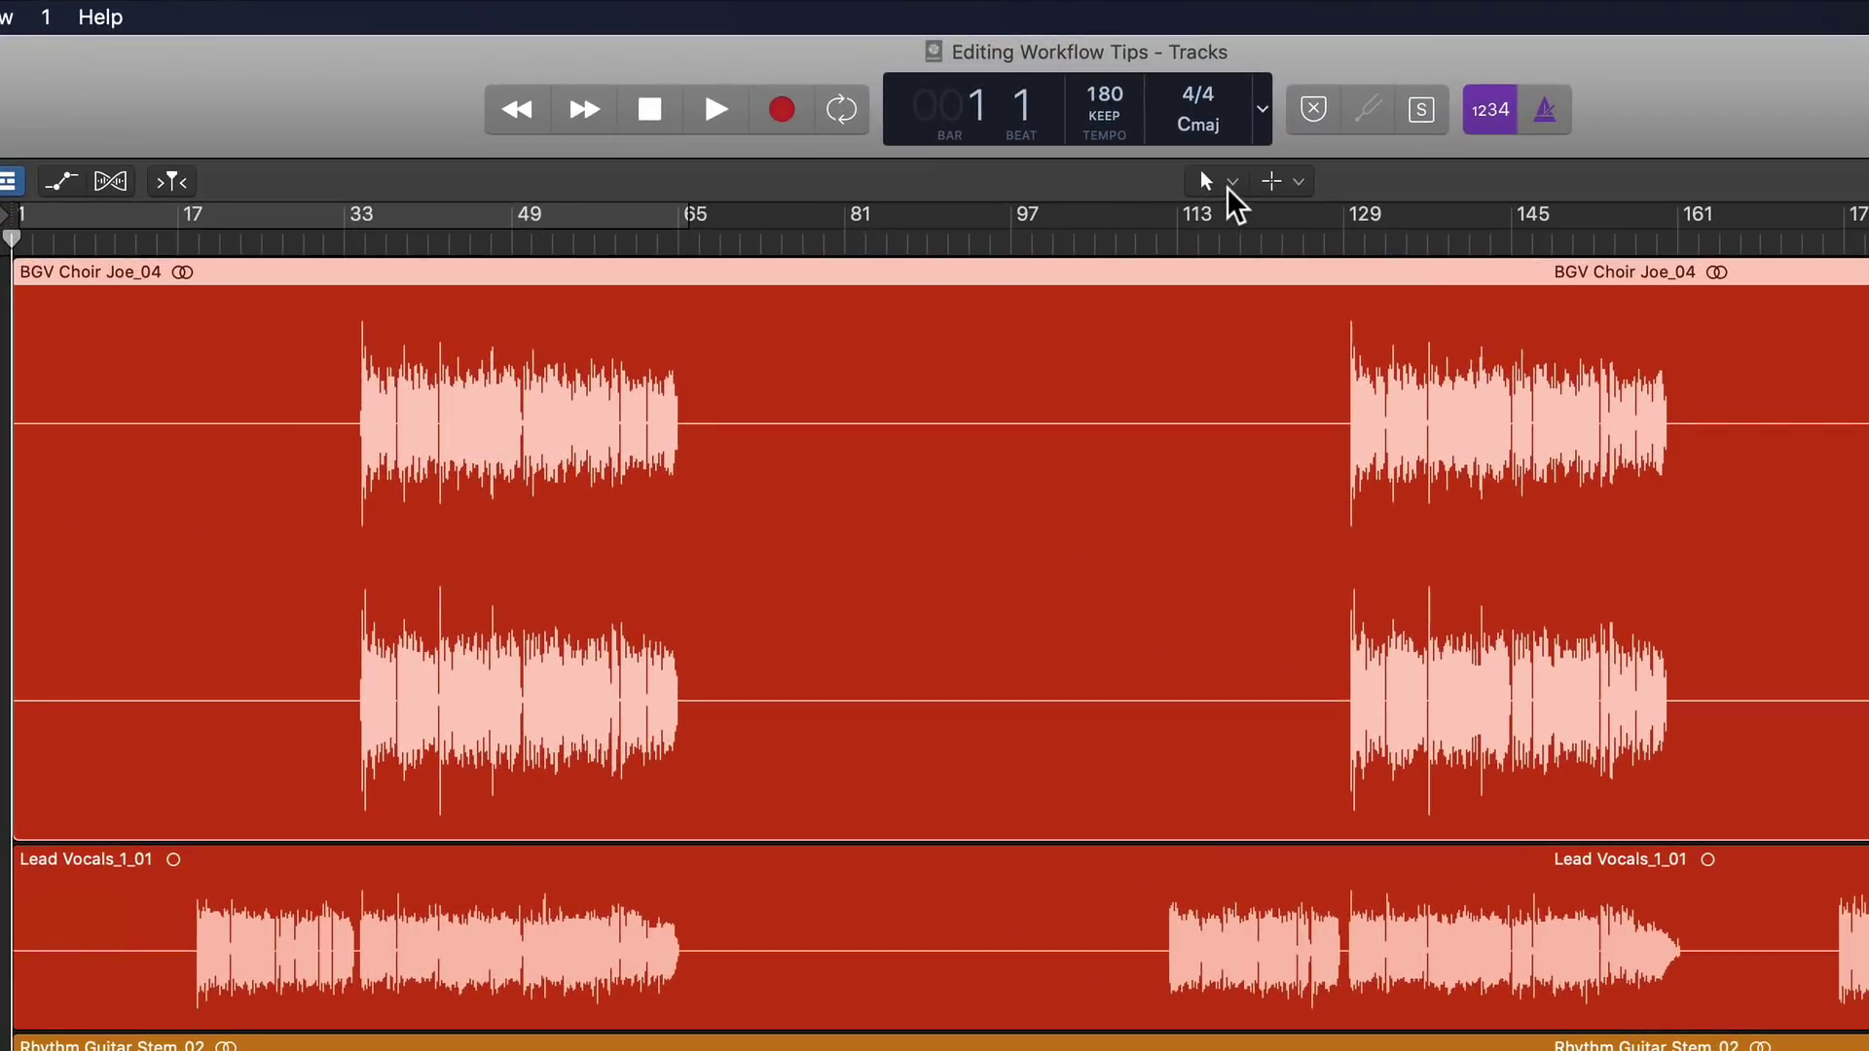
{"action": "left_click", "coordinate": [1005, 90]}
{"action": "left_click", "coordinate": [1381, 166]}
{"action": "left_click", "coordinate": [1228, 189]}
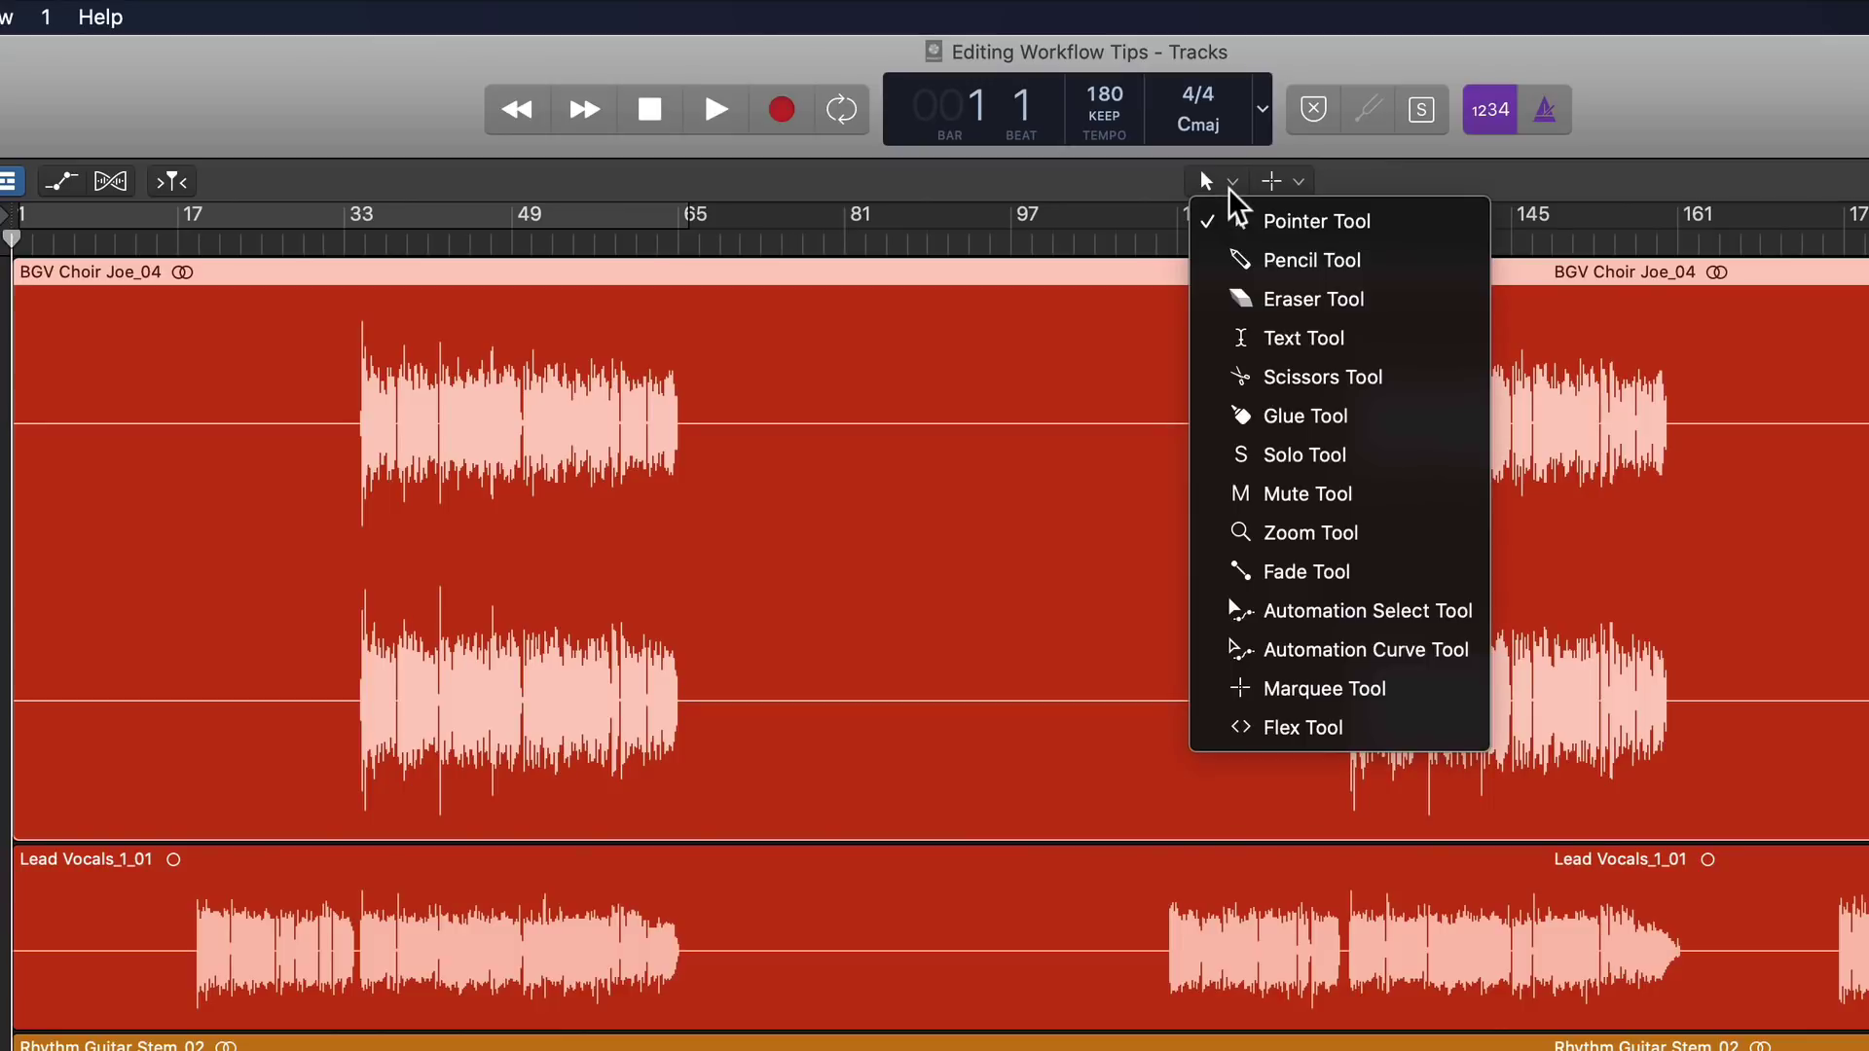
{"action": "left_click", "coordinate": [1373, 234]}
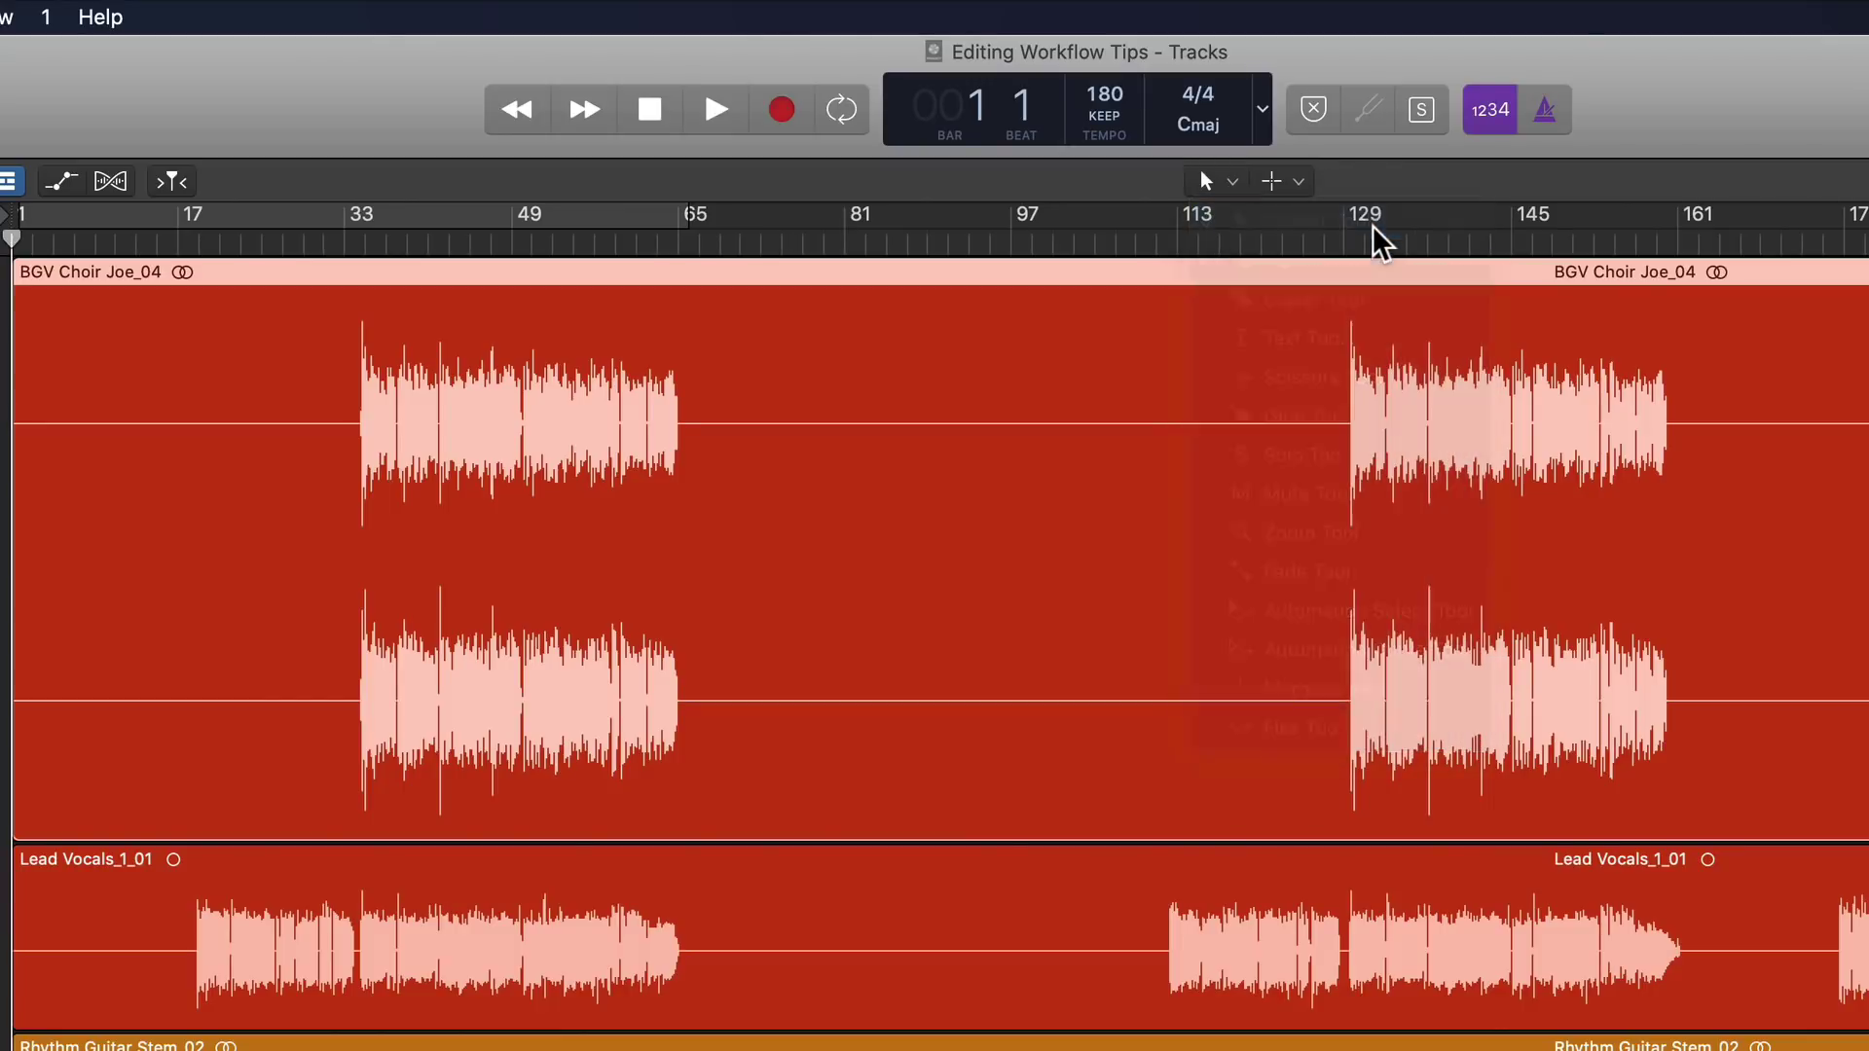
{"action": "left_click", "coordinate": [1298, 183]}
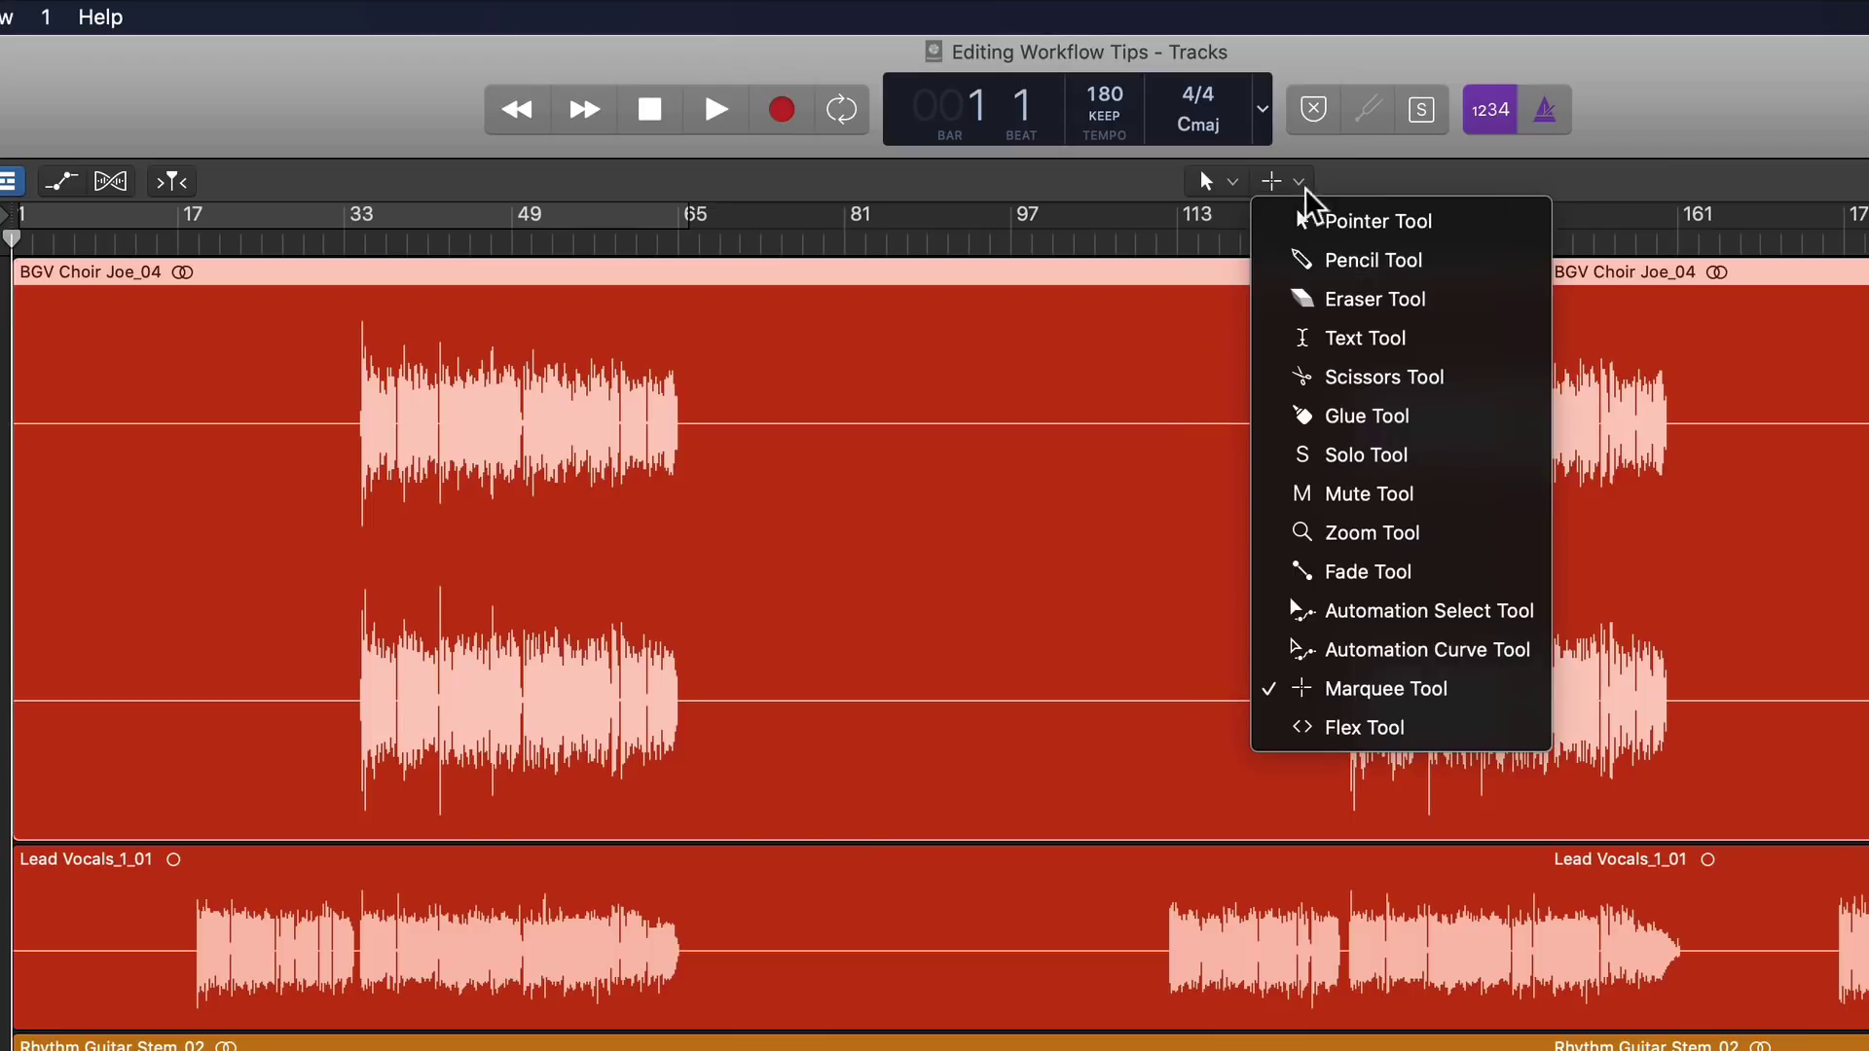
{"action": "left_click", "coordinate": [1463, 693]}
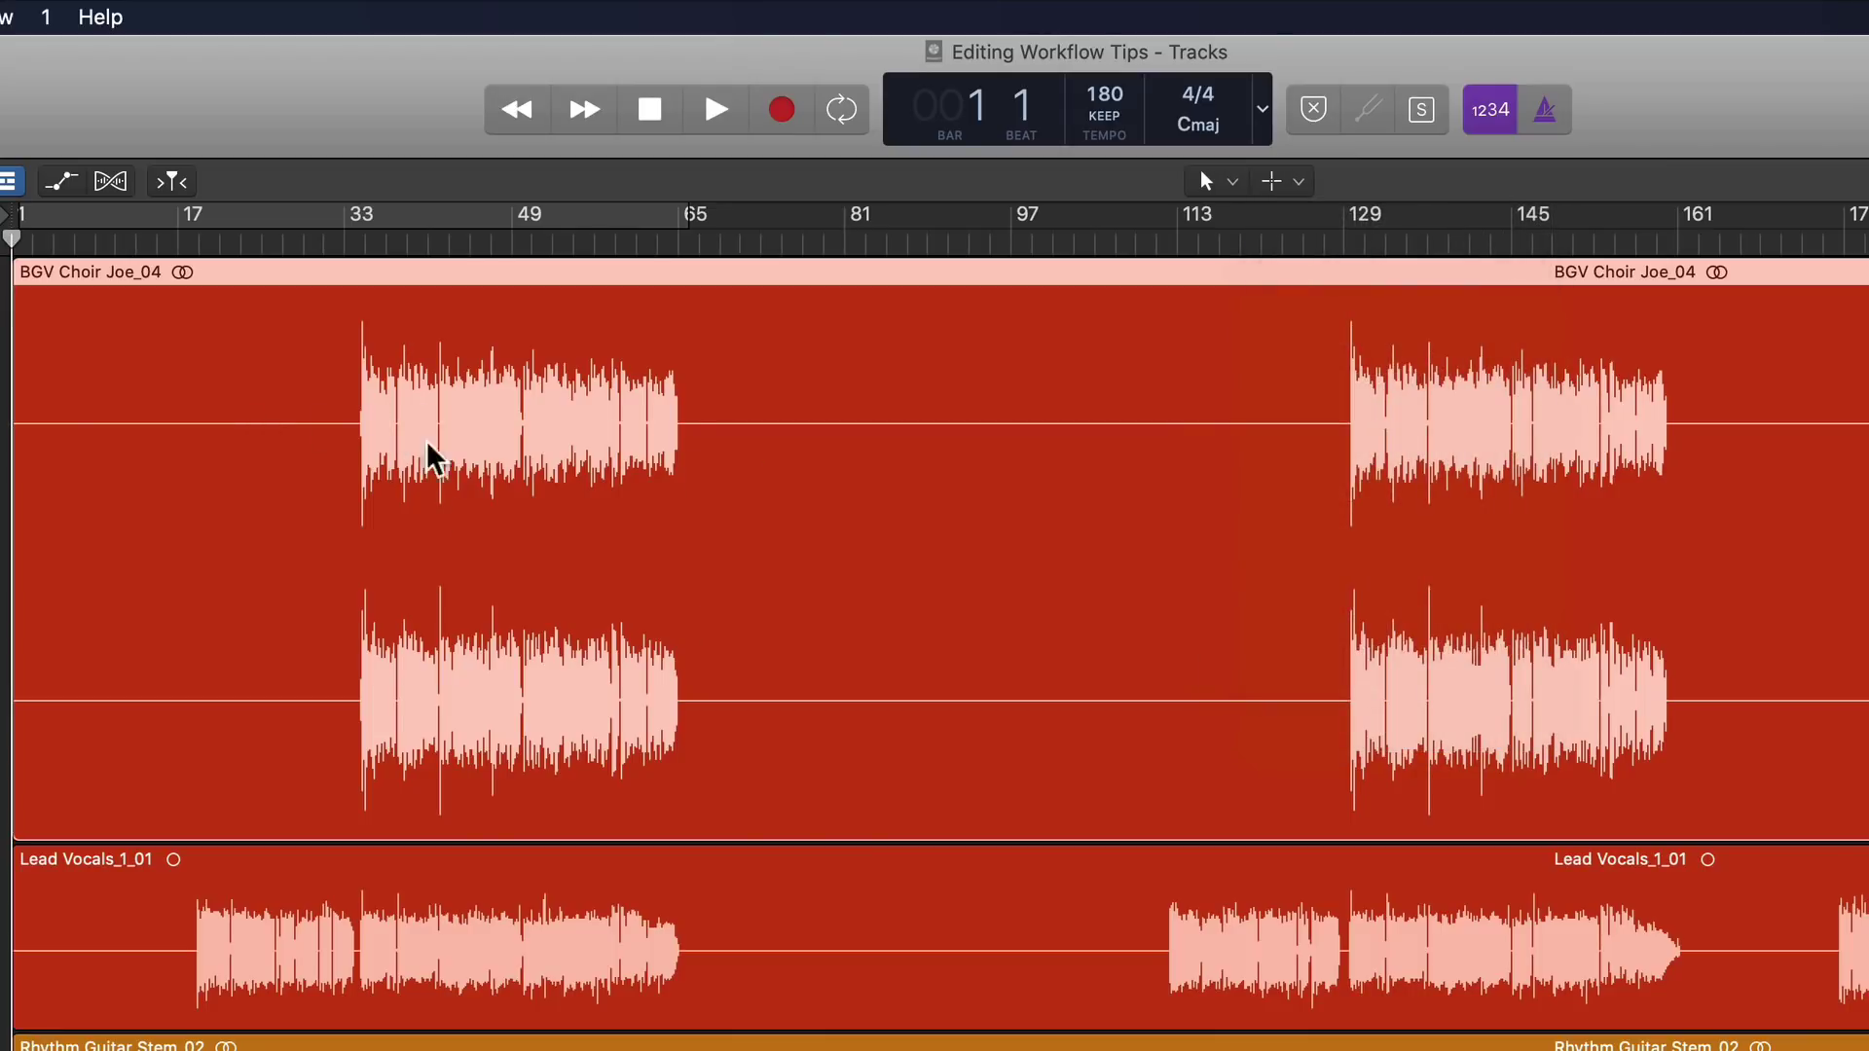
Step: Try cutting out the first vocal phrase of the BGV region with a marquee over about bars 31 to 74, and undo the split
{"action": "left_click_drag", "start_coordinate": [430, 458], "coordinate": [784, 438]}
{"action": "left_click", "coordinate": [620, 480]}
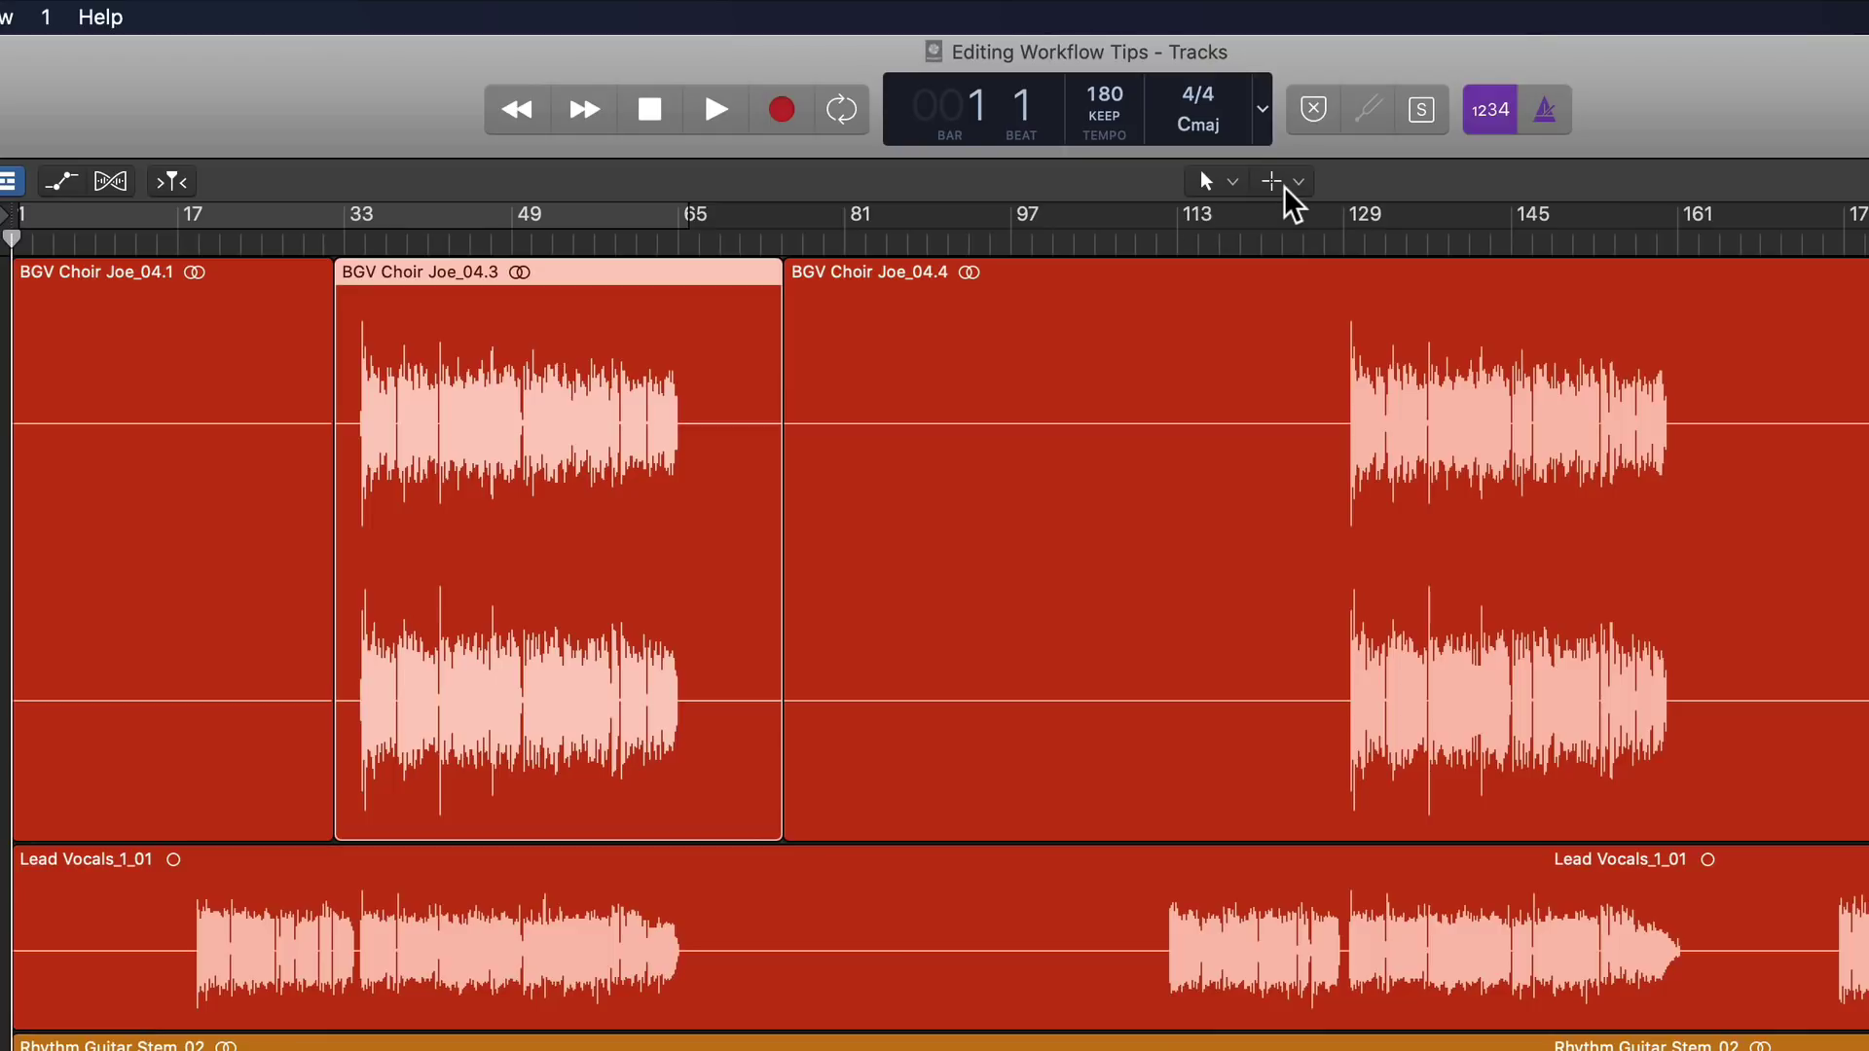
{"action": "key", "text": "super+z"}
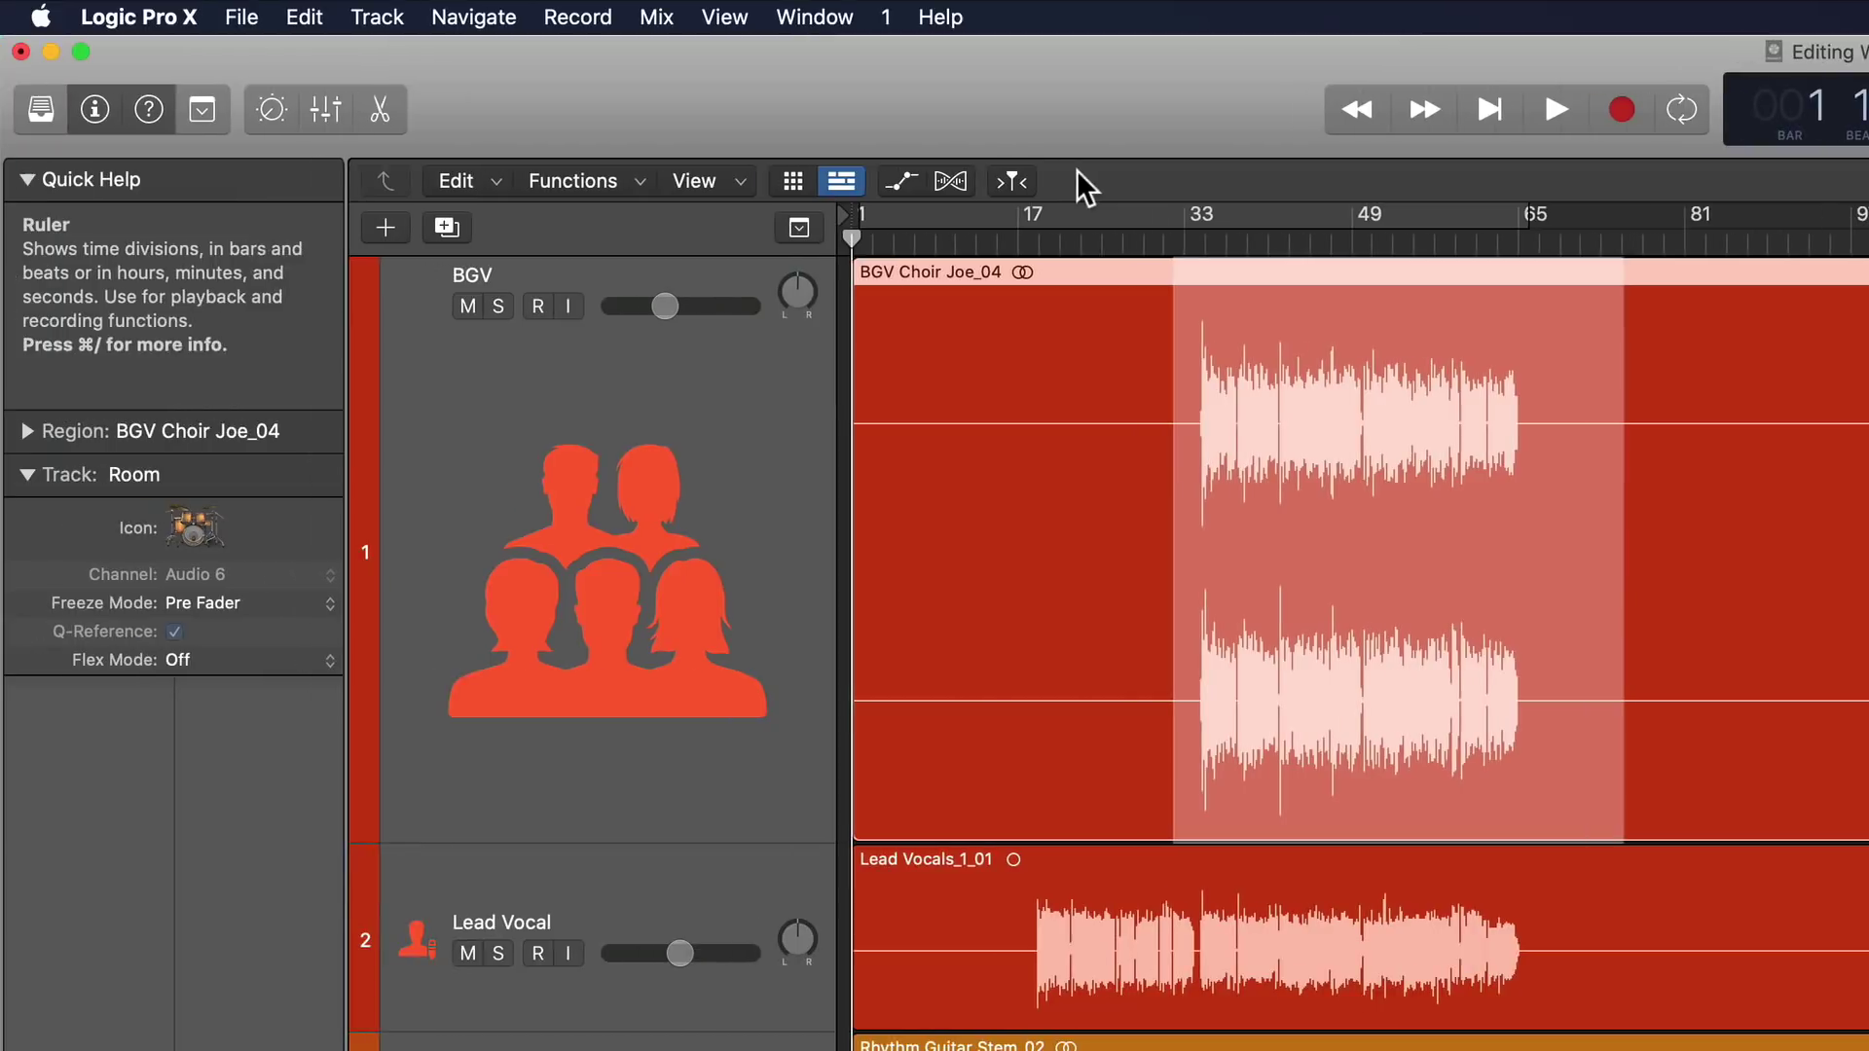
Step: Enable Fade Tool click zones and Marquee Tool click zones for the Pointer tool in the general editing preferences
{"action": "left_click", "coordinate": [185, 20]}
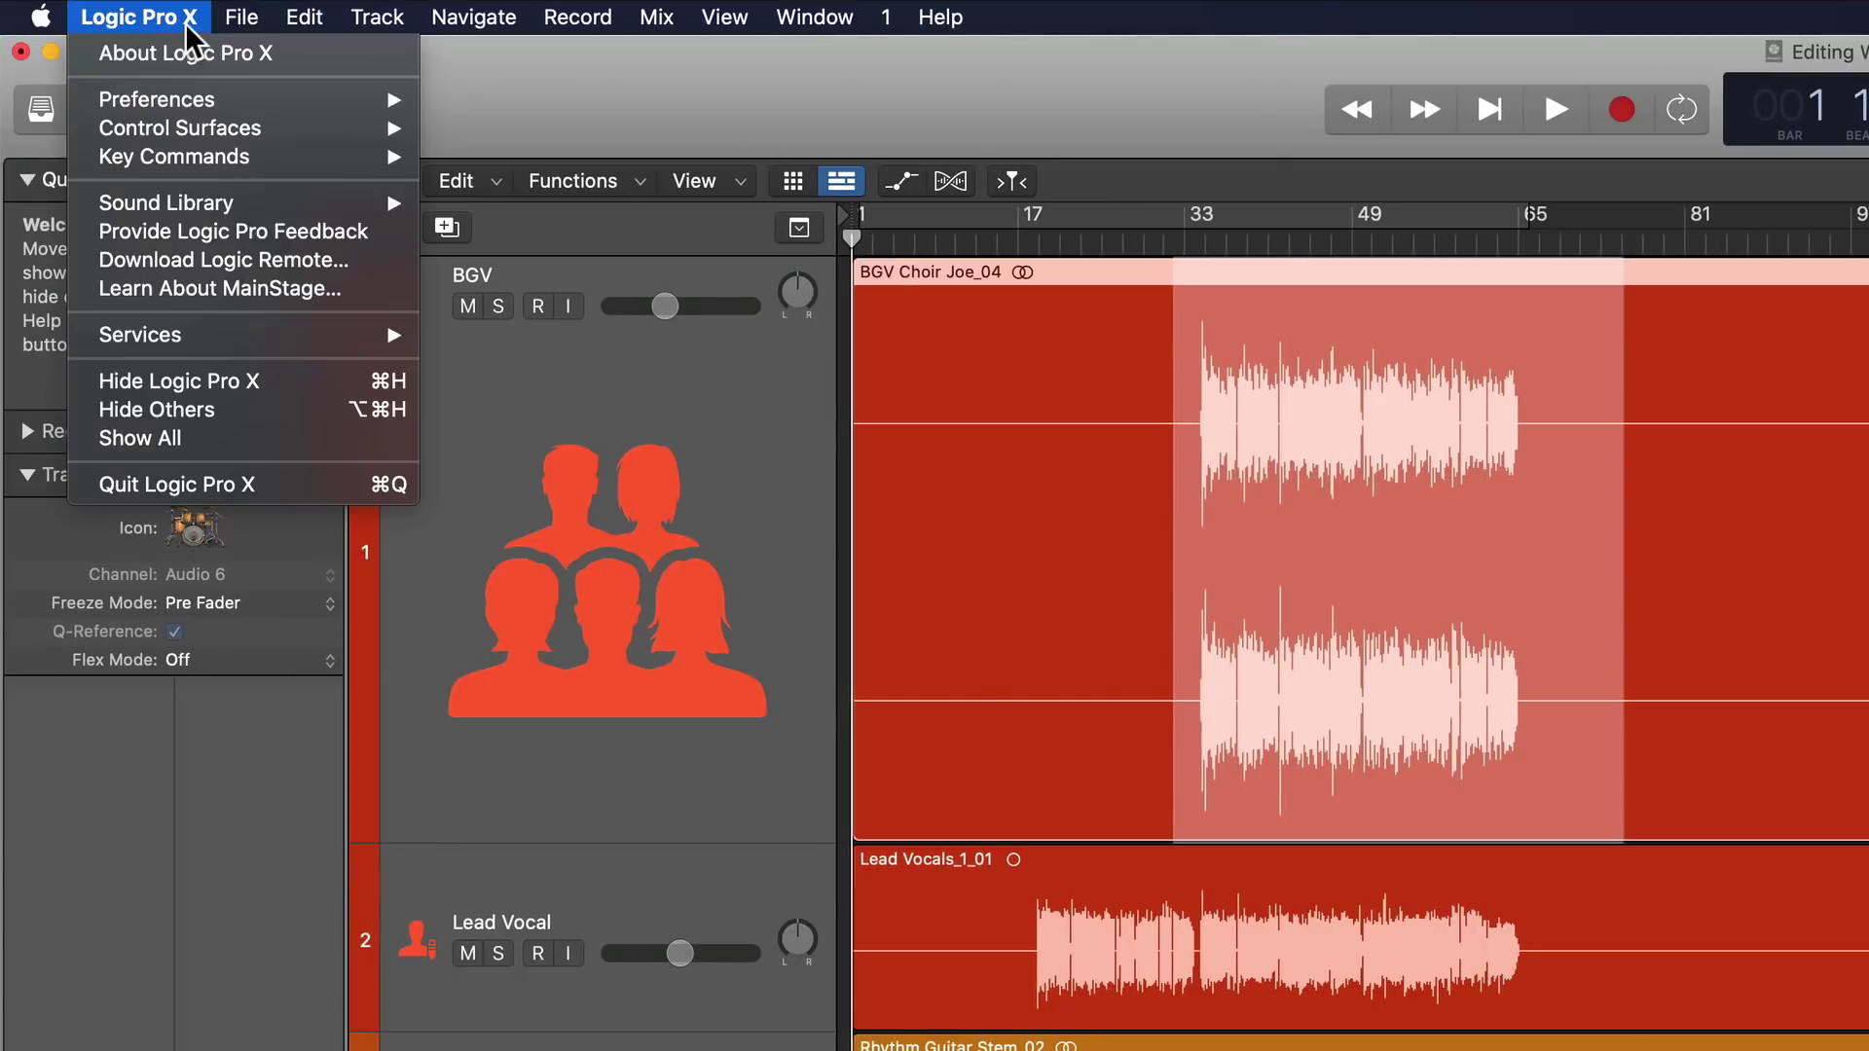
{"action": "mouse_move", "coordinate": [183, 97]}
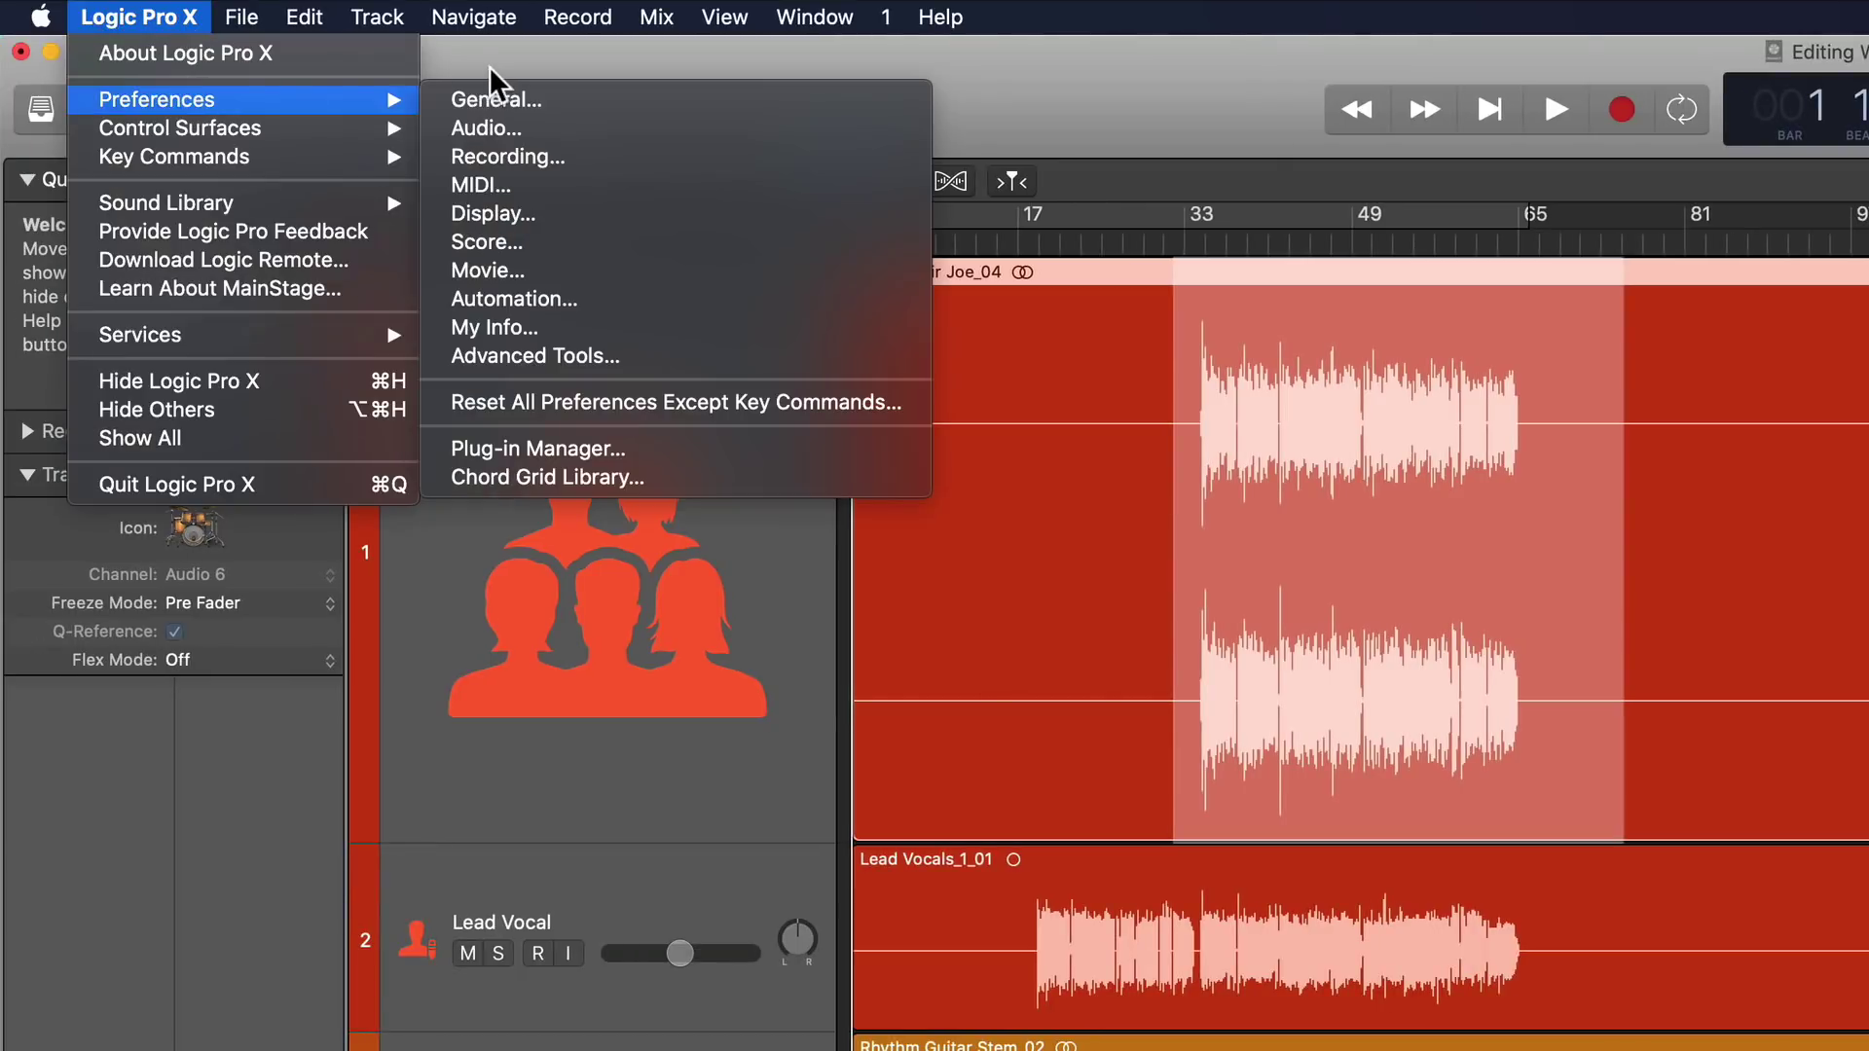
{"action": "left_click", "coordinate": [500, 98]}
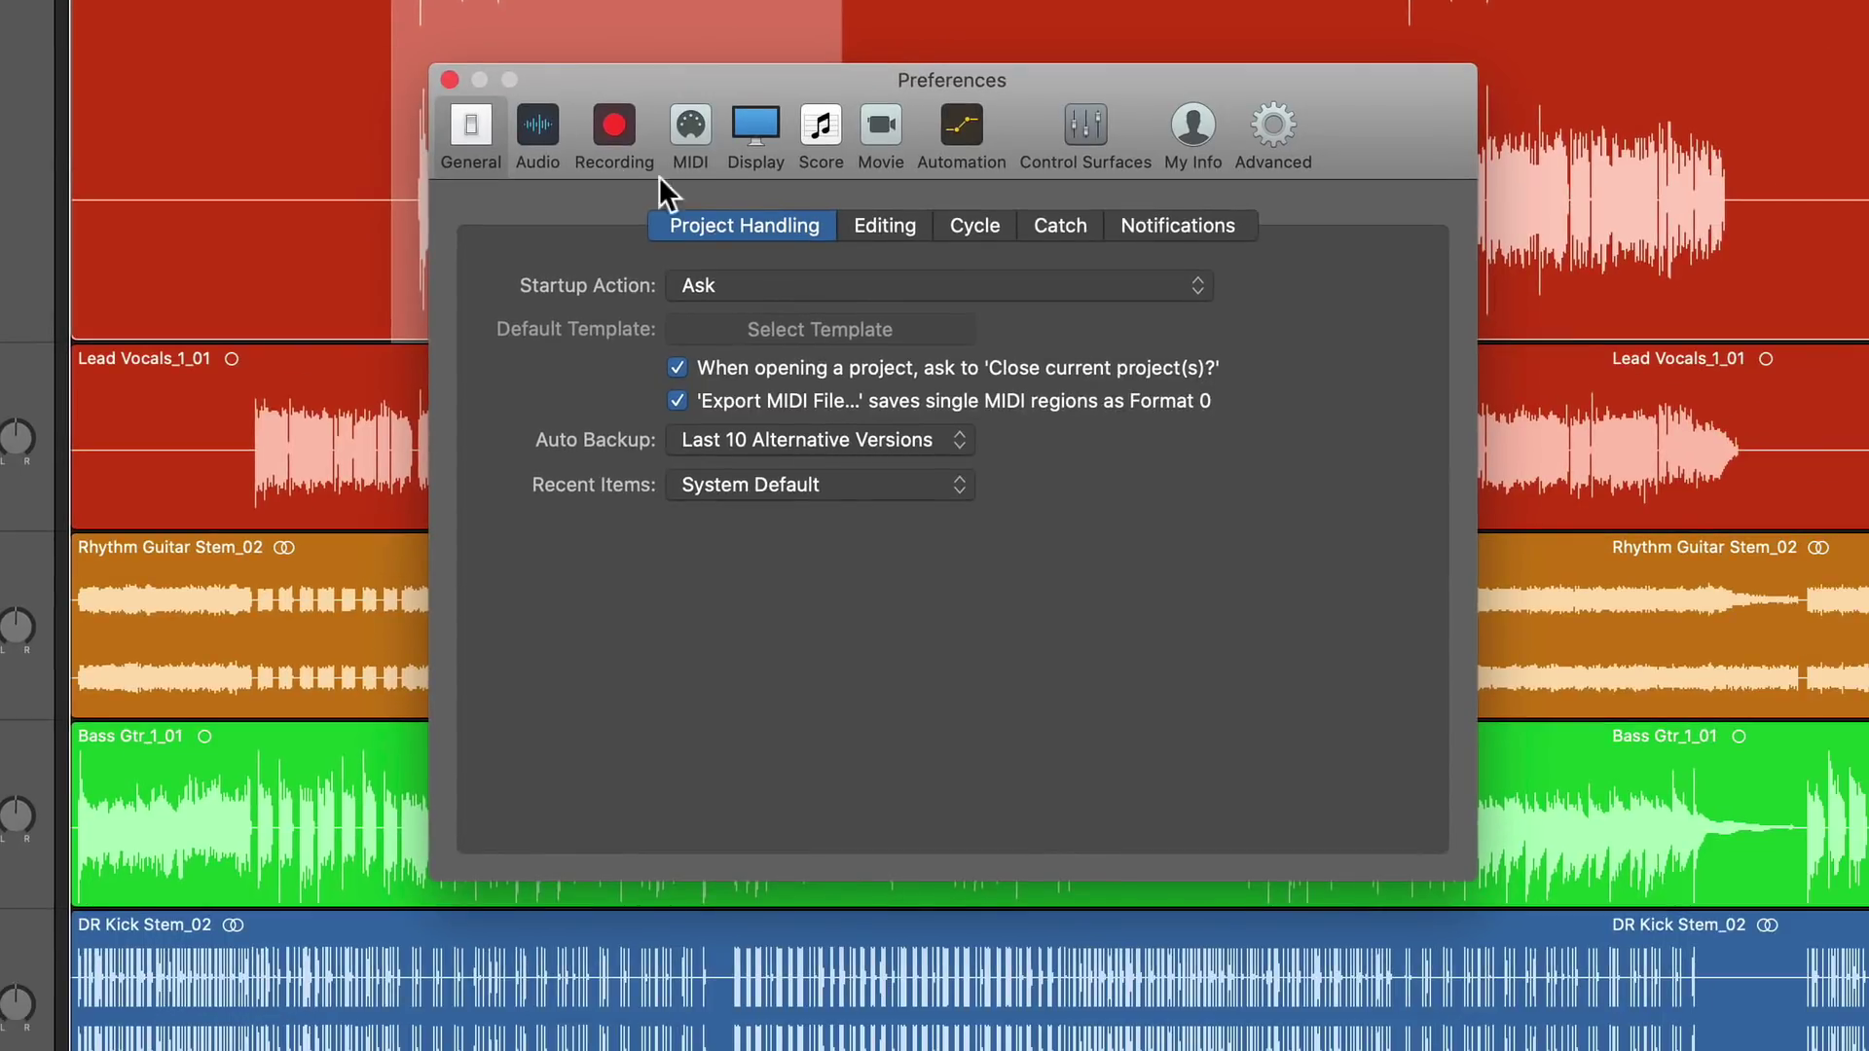
{"action": "left_click", "coordinate": [907, 236]}
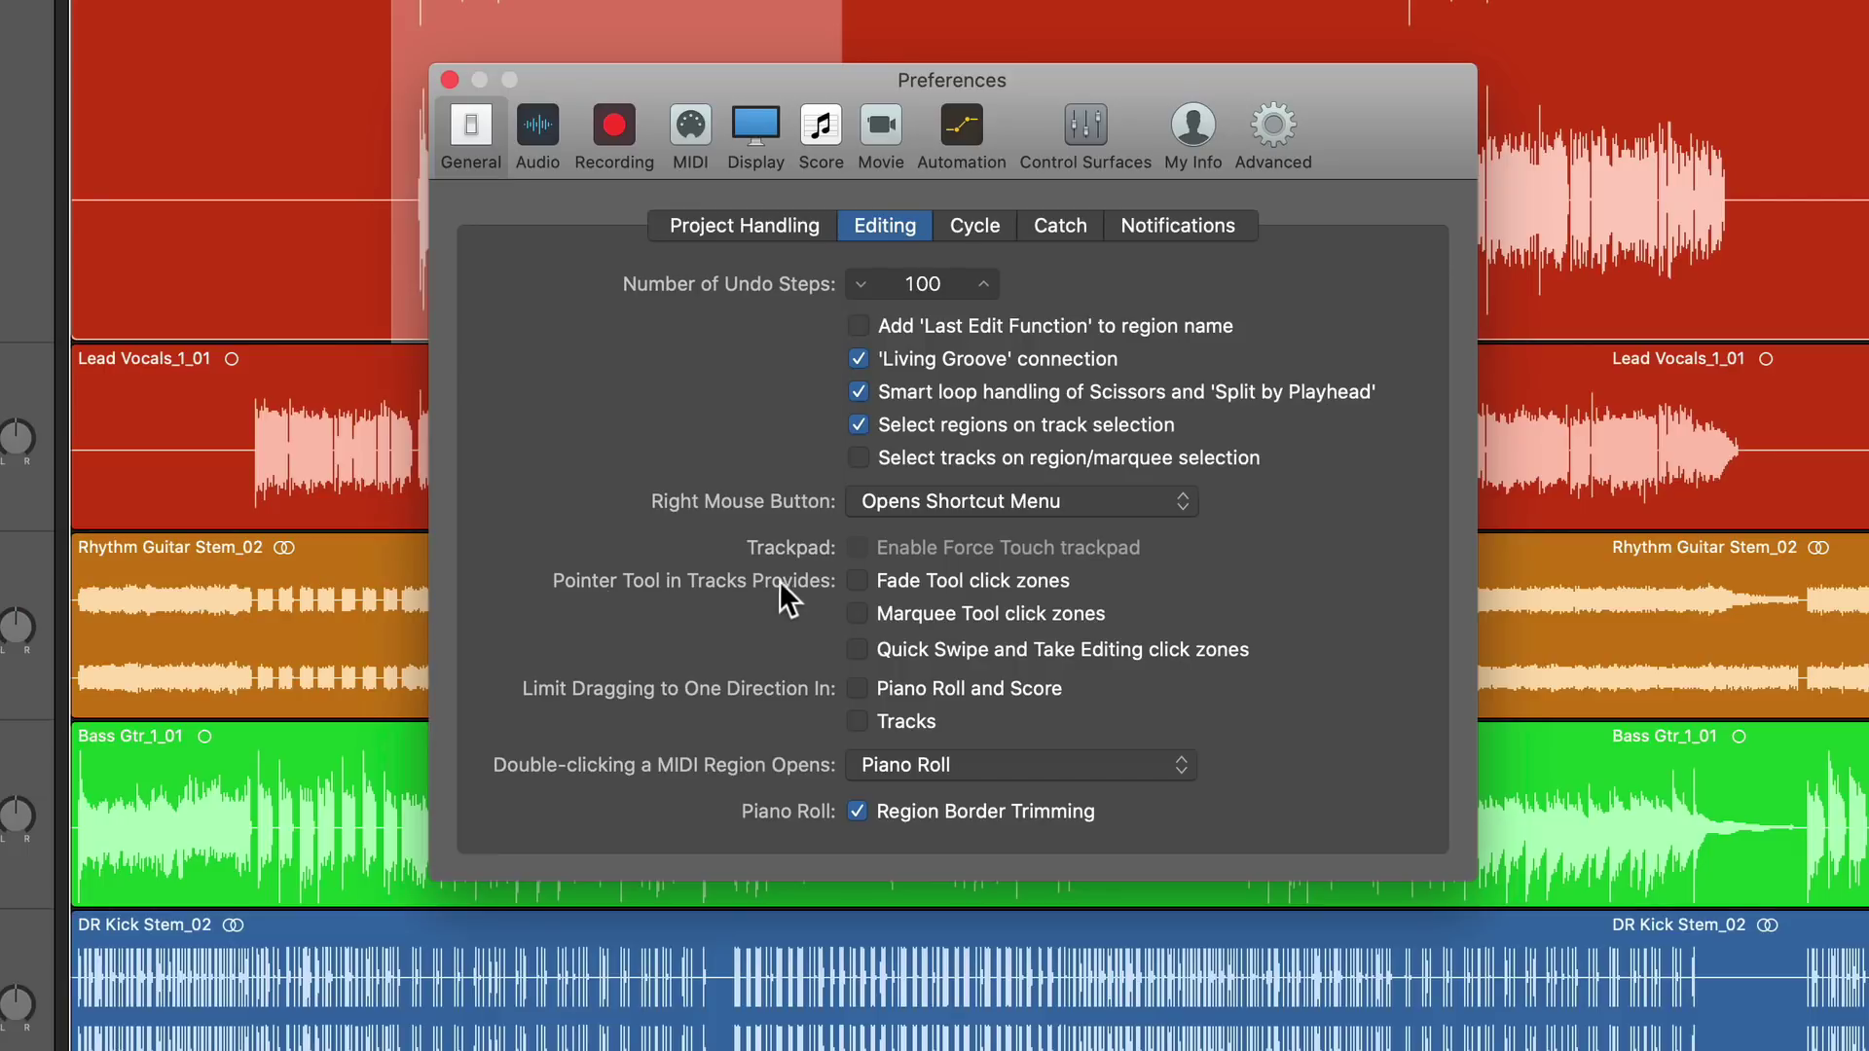
{"action": "left_click", "coordinate": [989, 576]}
{"action": "left_click", "coordinate": [1001, 612]}
{"action": "left_click", "coordinate": [449, 79]}
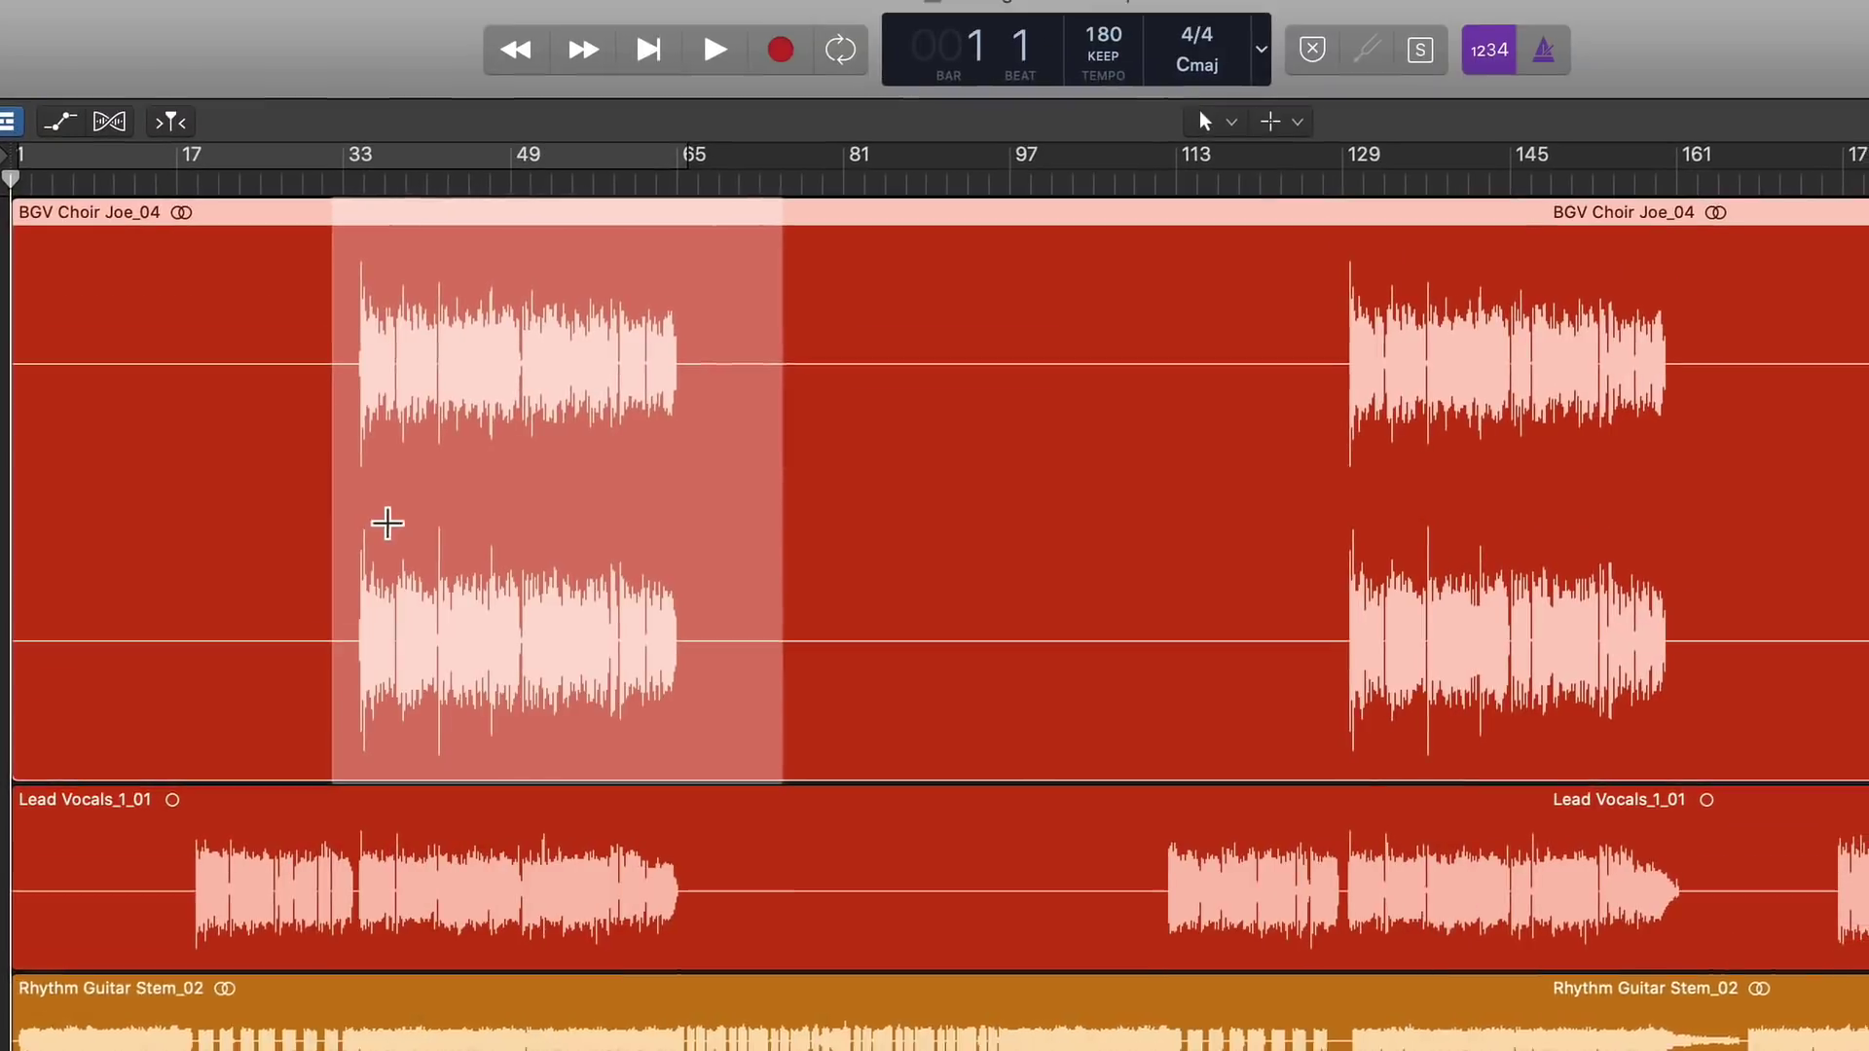
Step: Move the BGV Choir Joe_04 region to start at about bar 41 and try a marquee selection over about bars 69 to 108
{"action": "left_click", "coordinate": [884, 330]}
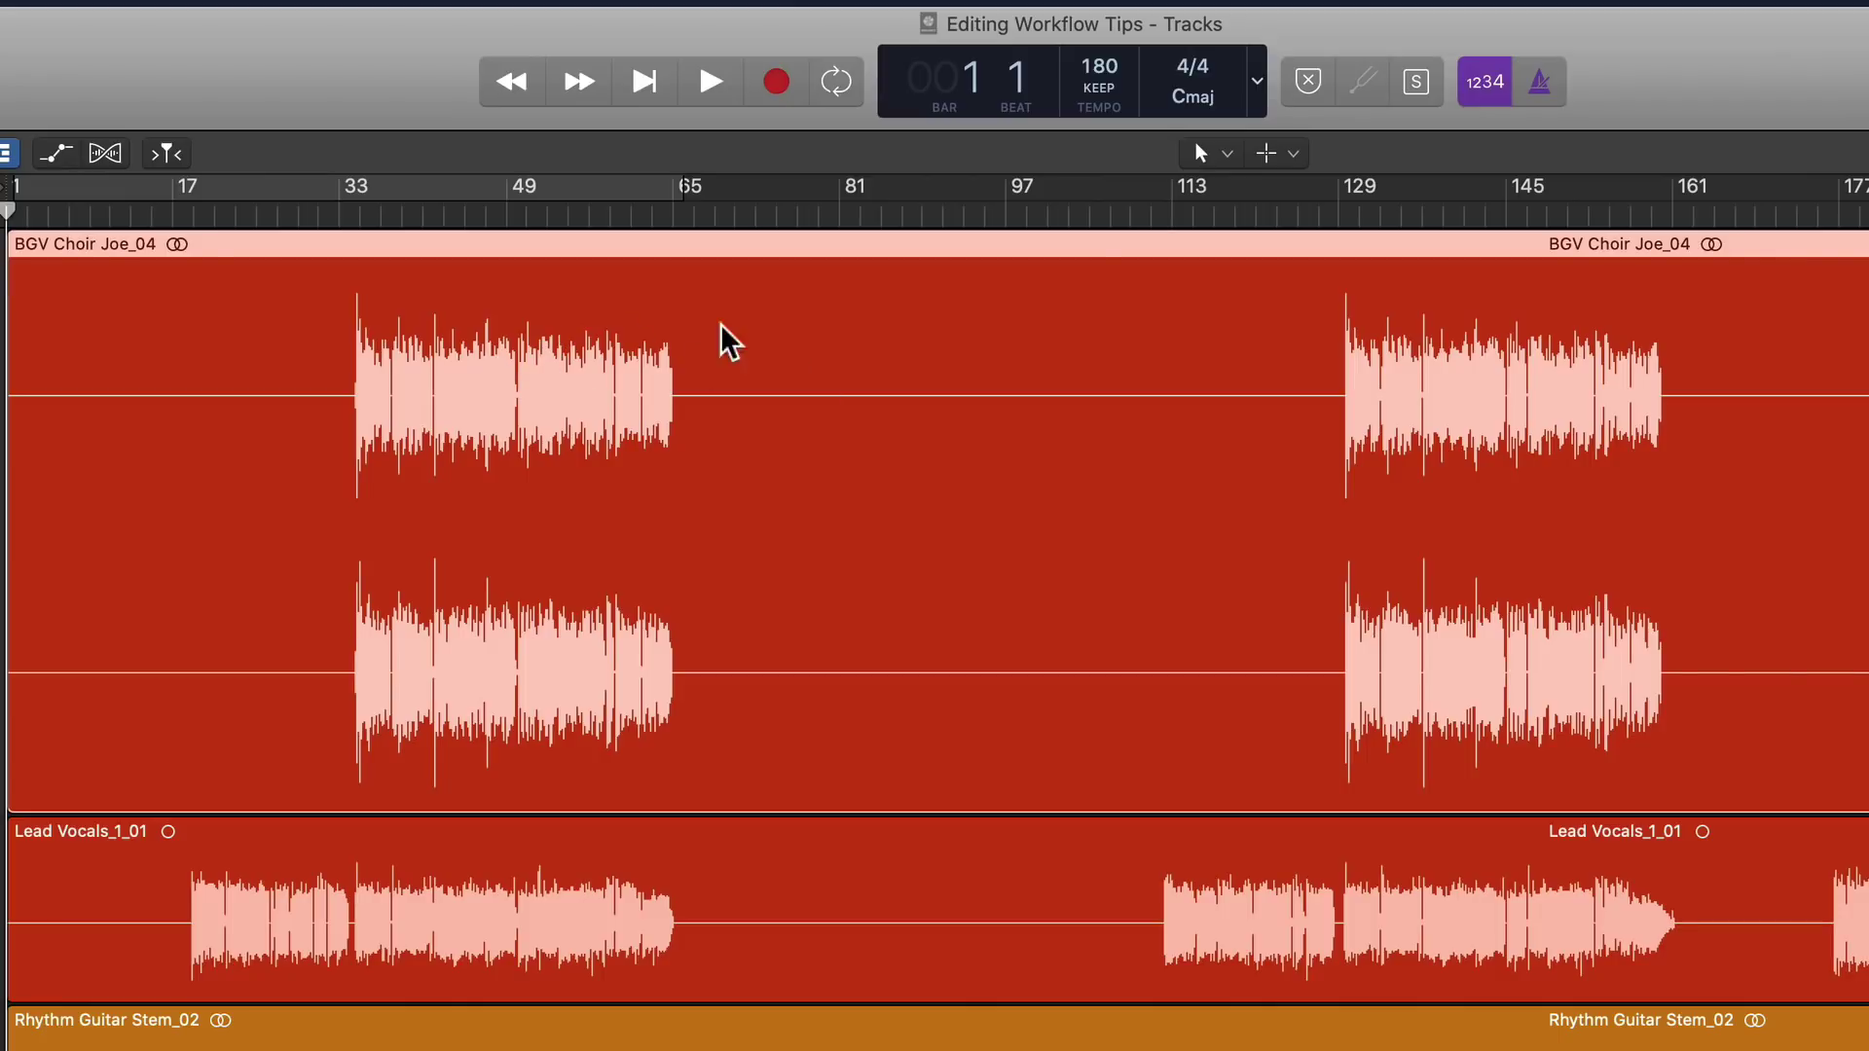
{"action": "left_click_drag", "start_coordinate": [538, 356], "coordinate": [907, 362]}
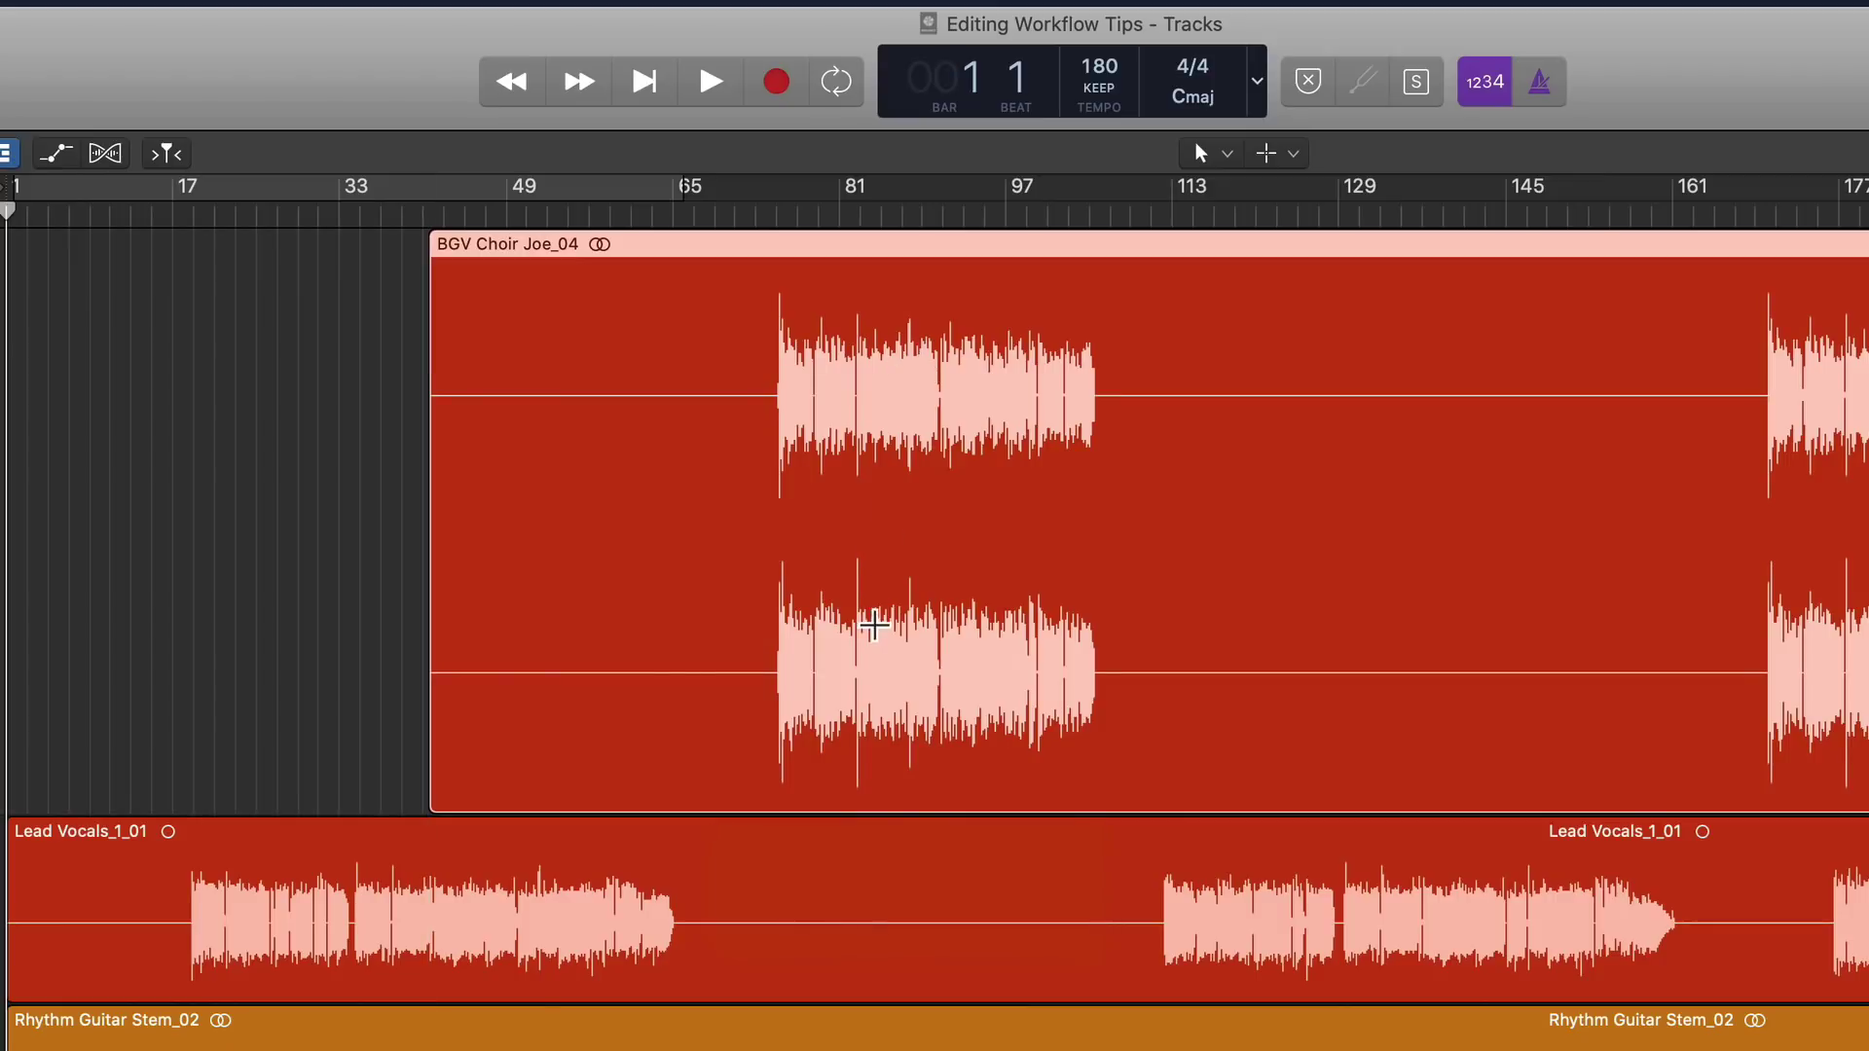
{"action": "left_click_drag", "start_coordinate": [723, 674], "coordinate": [1132, 672]}
{"action": "key", "text": "t"}
{"action": "left_click", "coordinate": [1218, 192]}
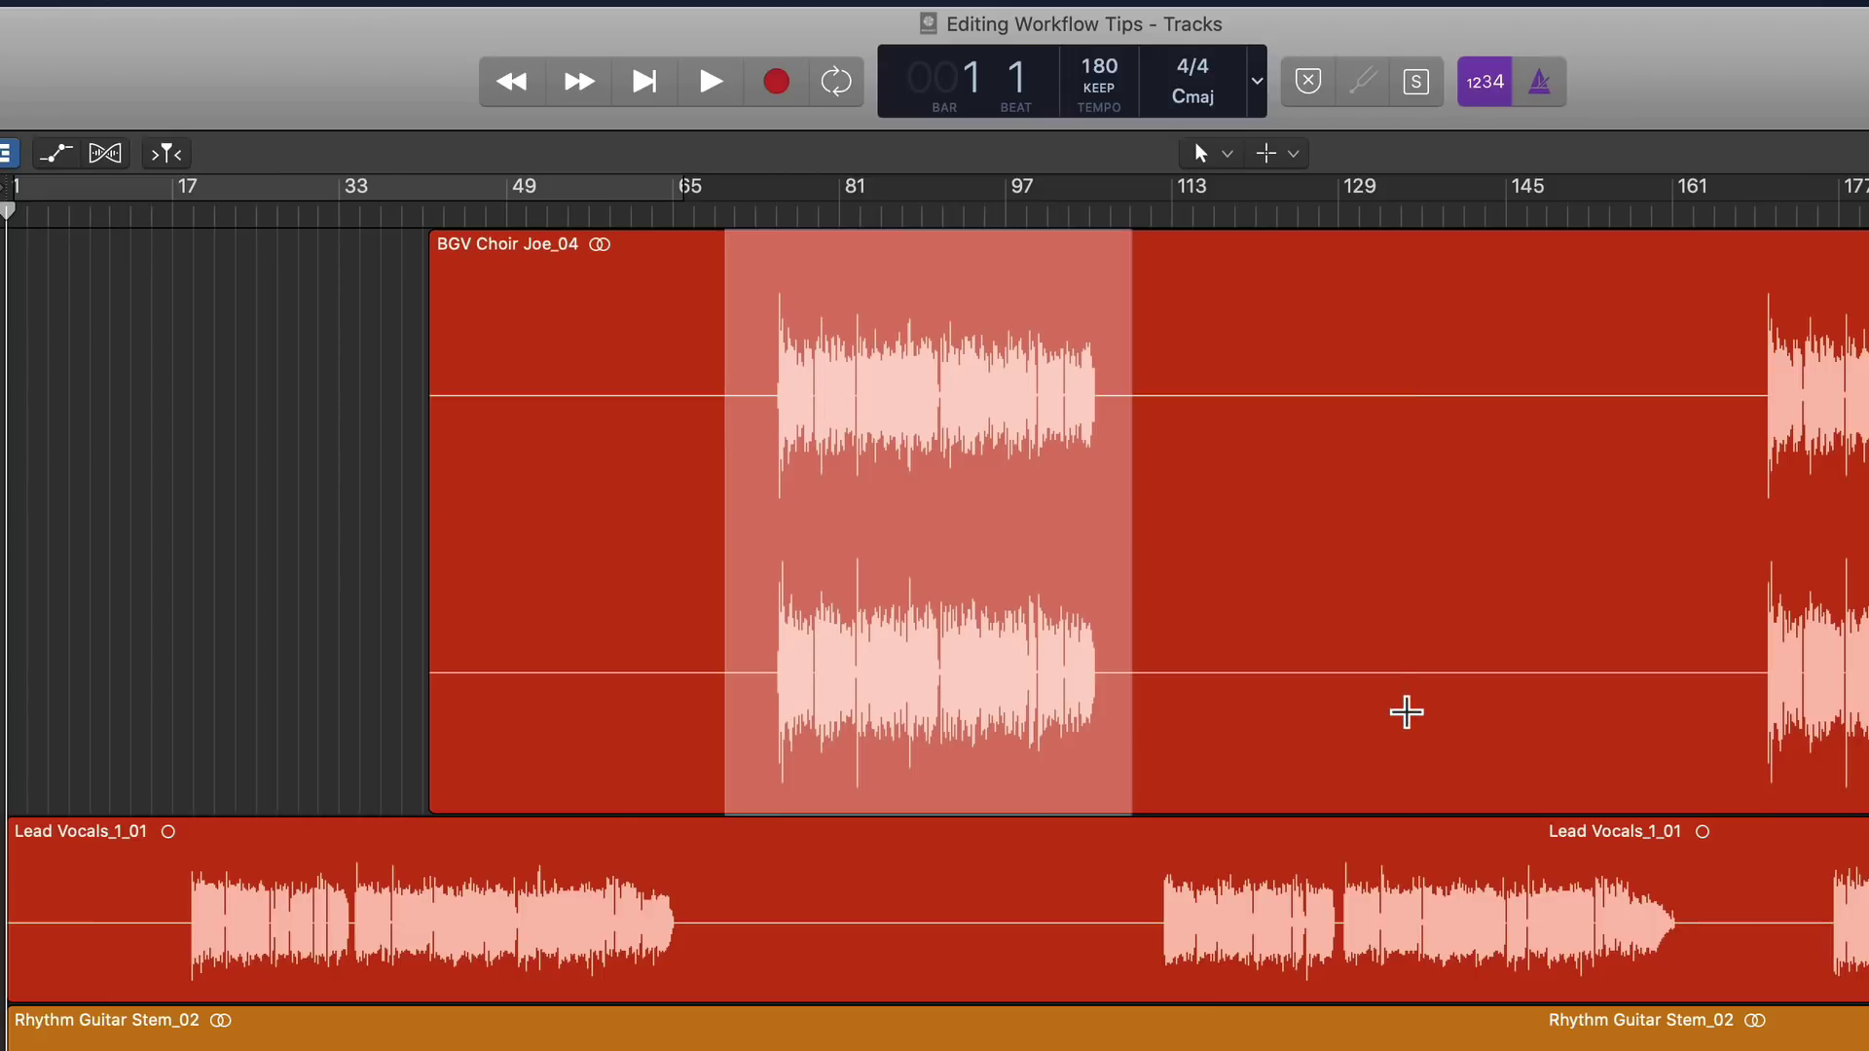
{"action": "left_click", "coordinate": [367, 384]}
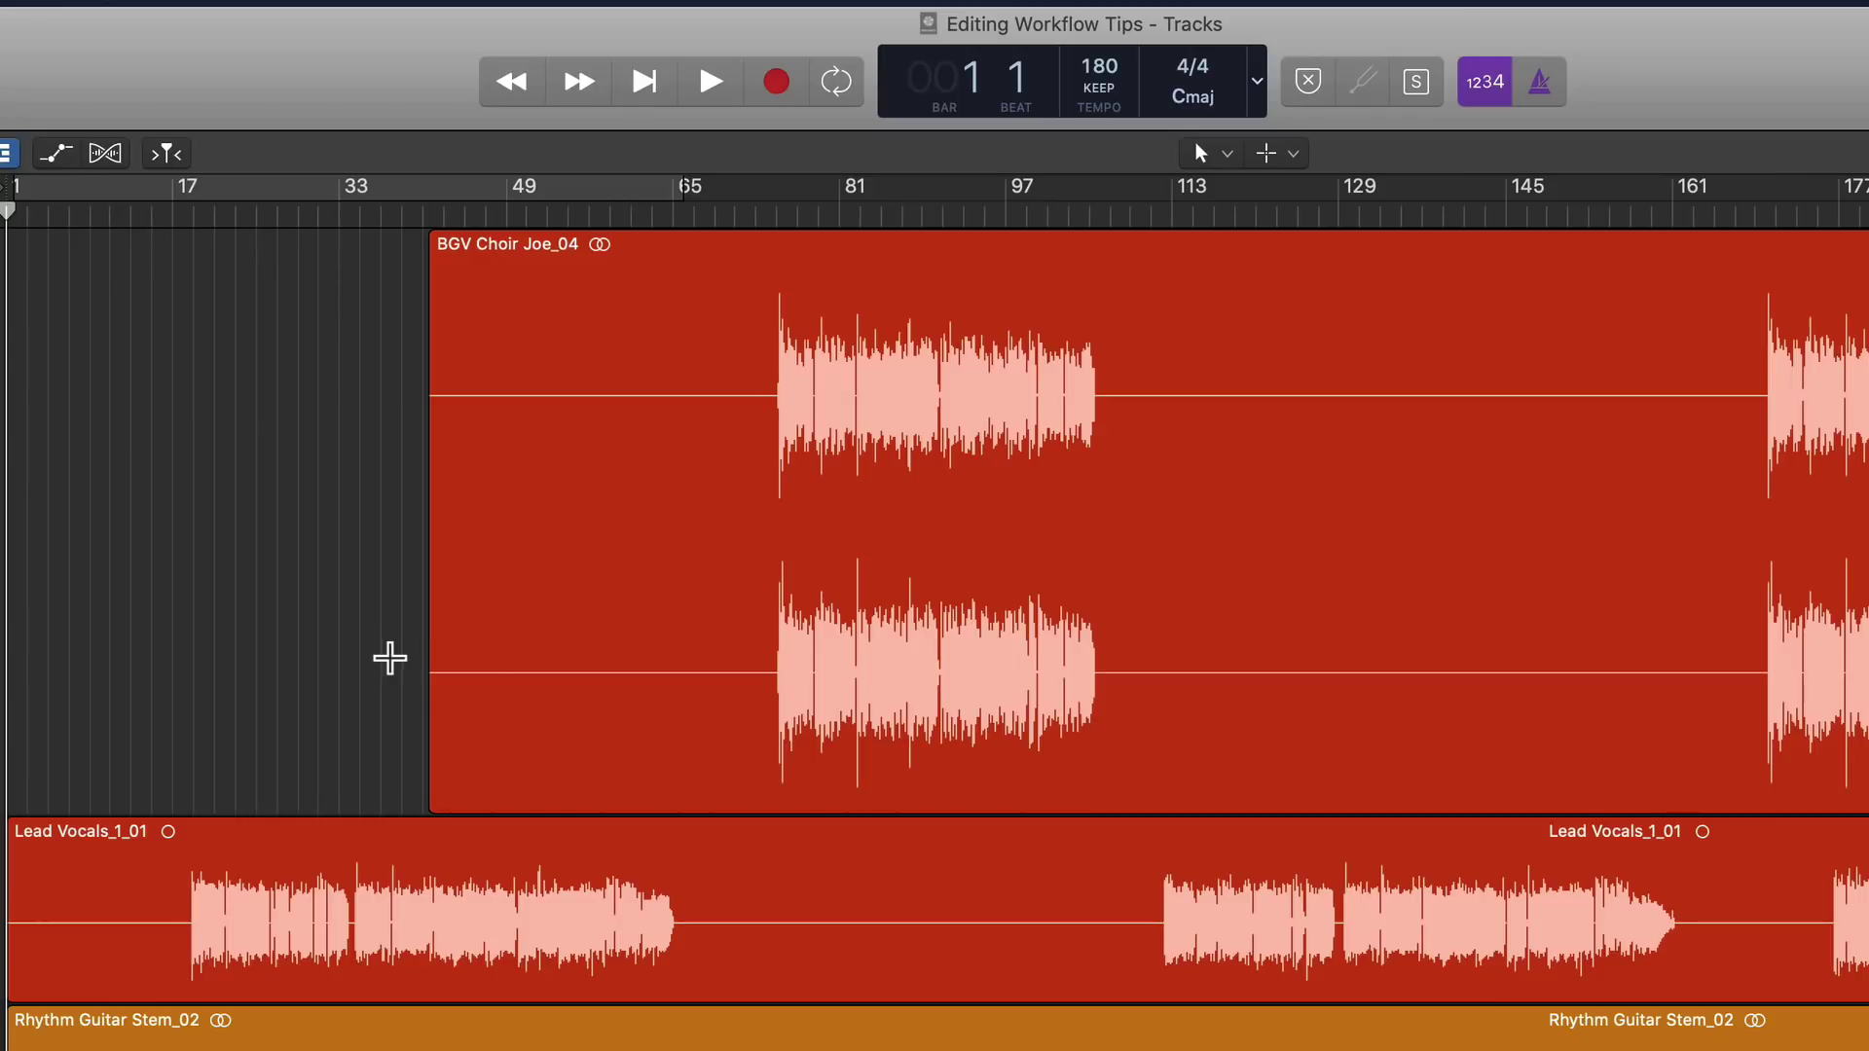
Step: Delete the silent lead-in of the BGV region with a marquee selection ending at about bar 74
{"action": "left_click_drag", "start_coordinate": [401, 660], "coordinate": [765, 655]}
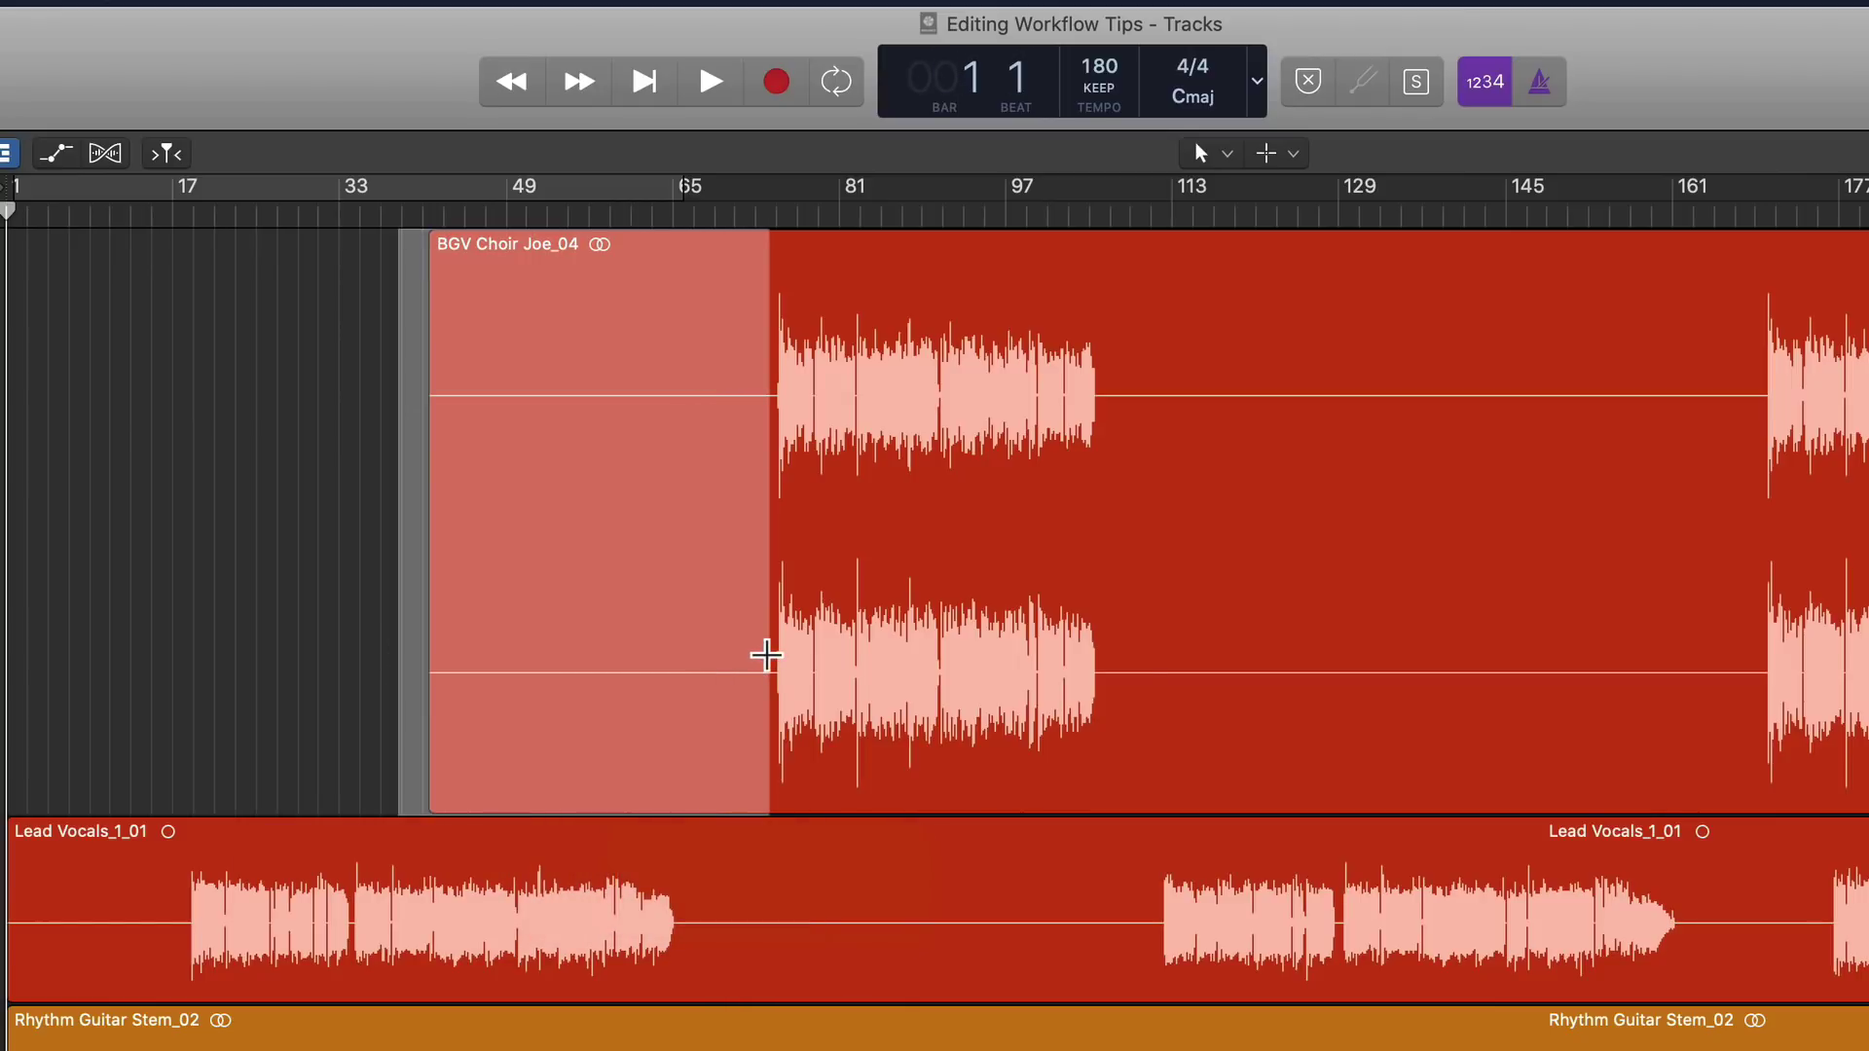
{"action": "key", "text": "Delete"}
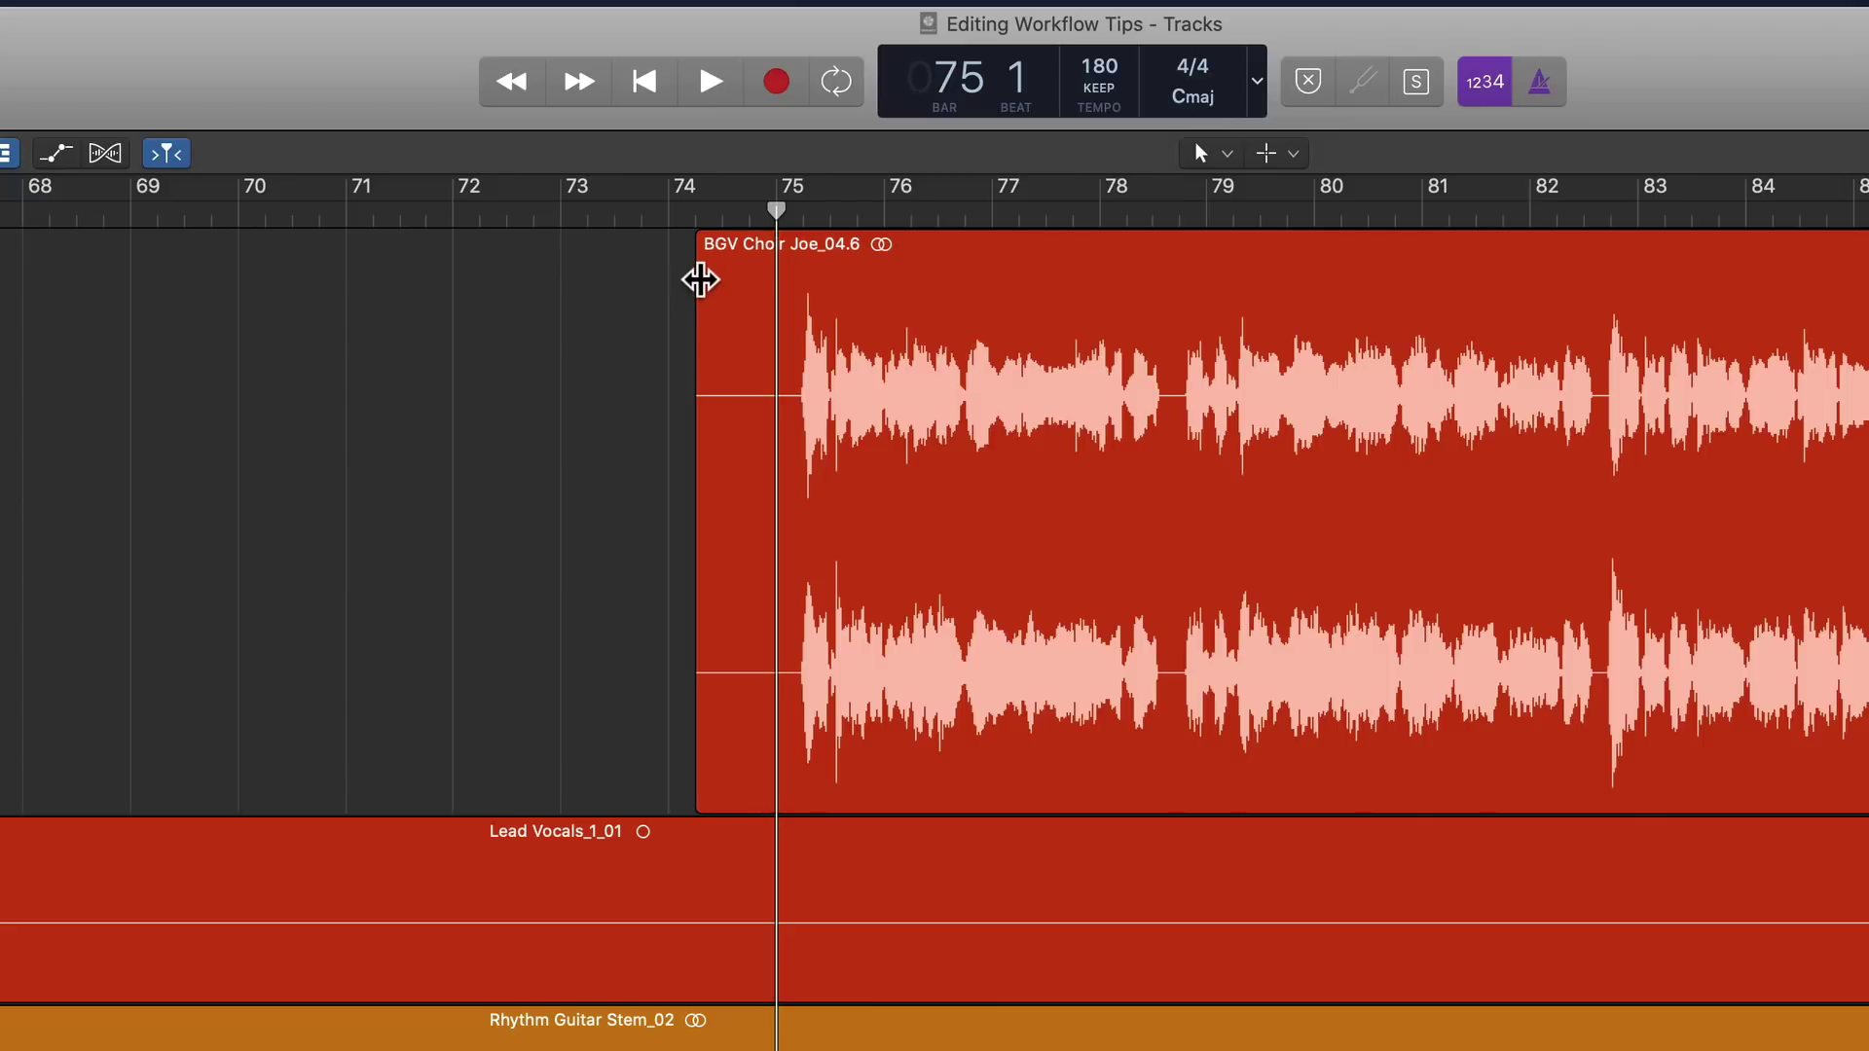
Step: Try a fade-in from the start of the BGV region to about bar 77 with the fade click zone, and undo it
{"action": "left_click_drag", "start_coordinate": [697, 275], "coordinate": [970, 280]}
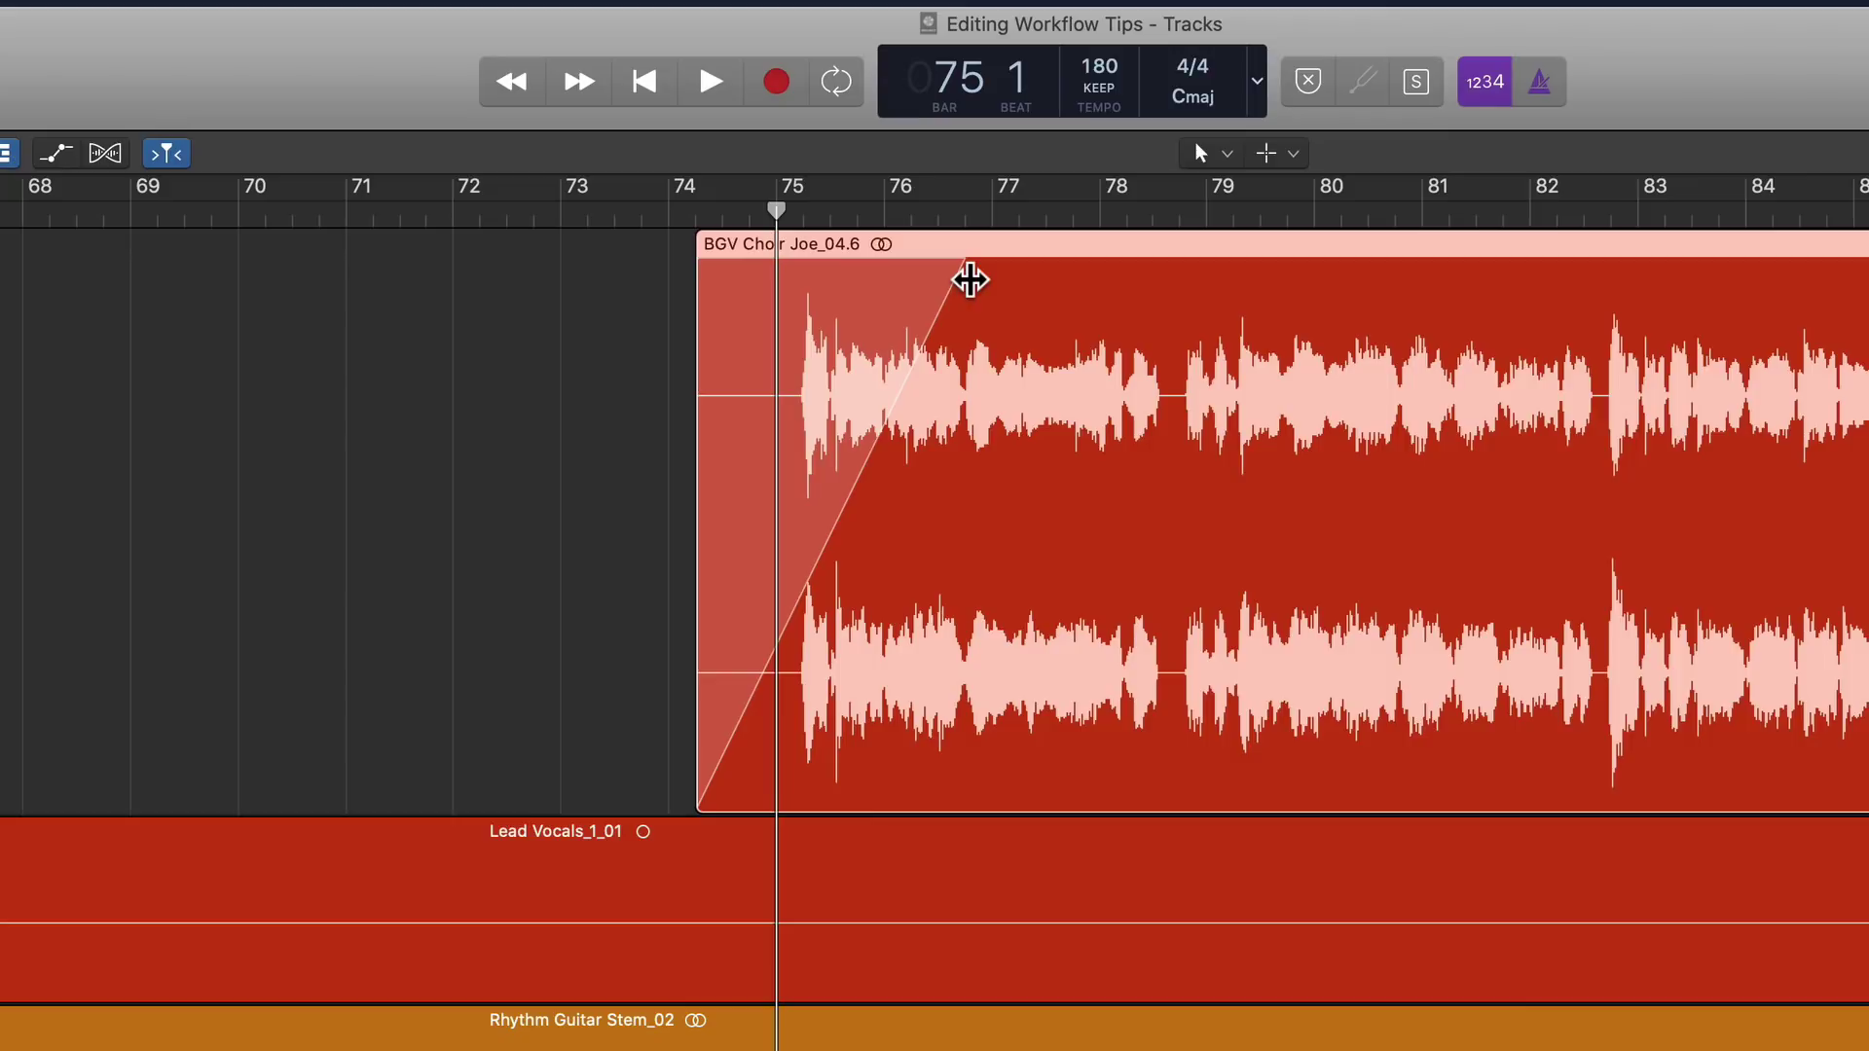
{"action": "left_click", "coordinate": [1268, 152]}
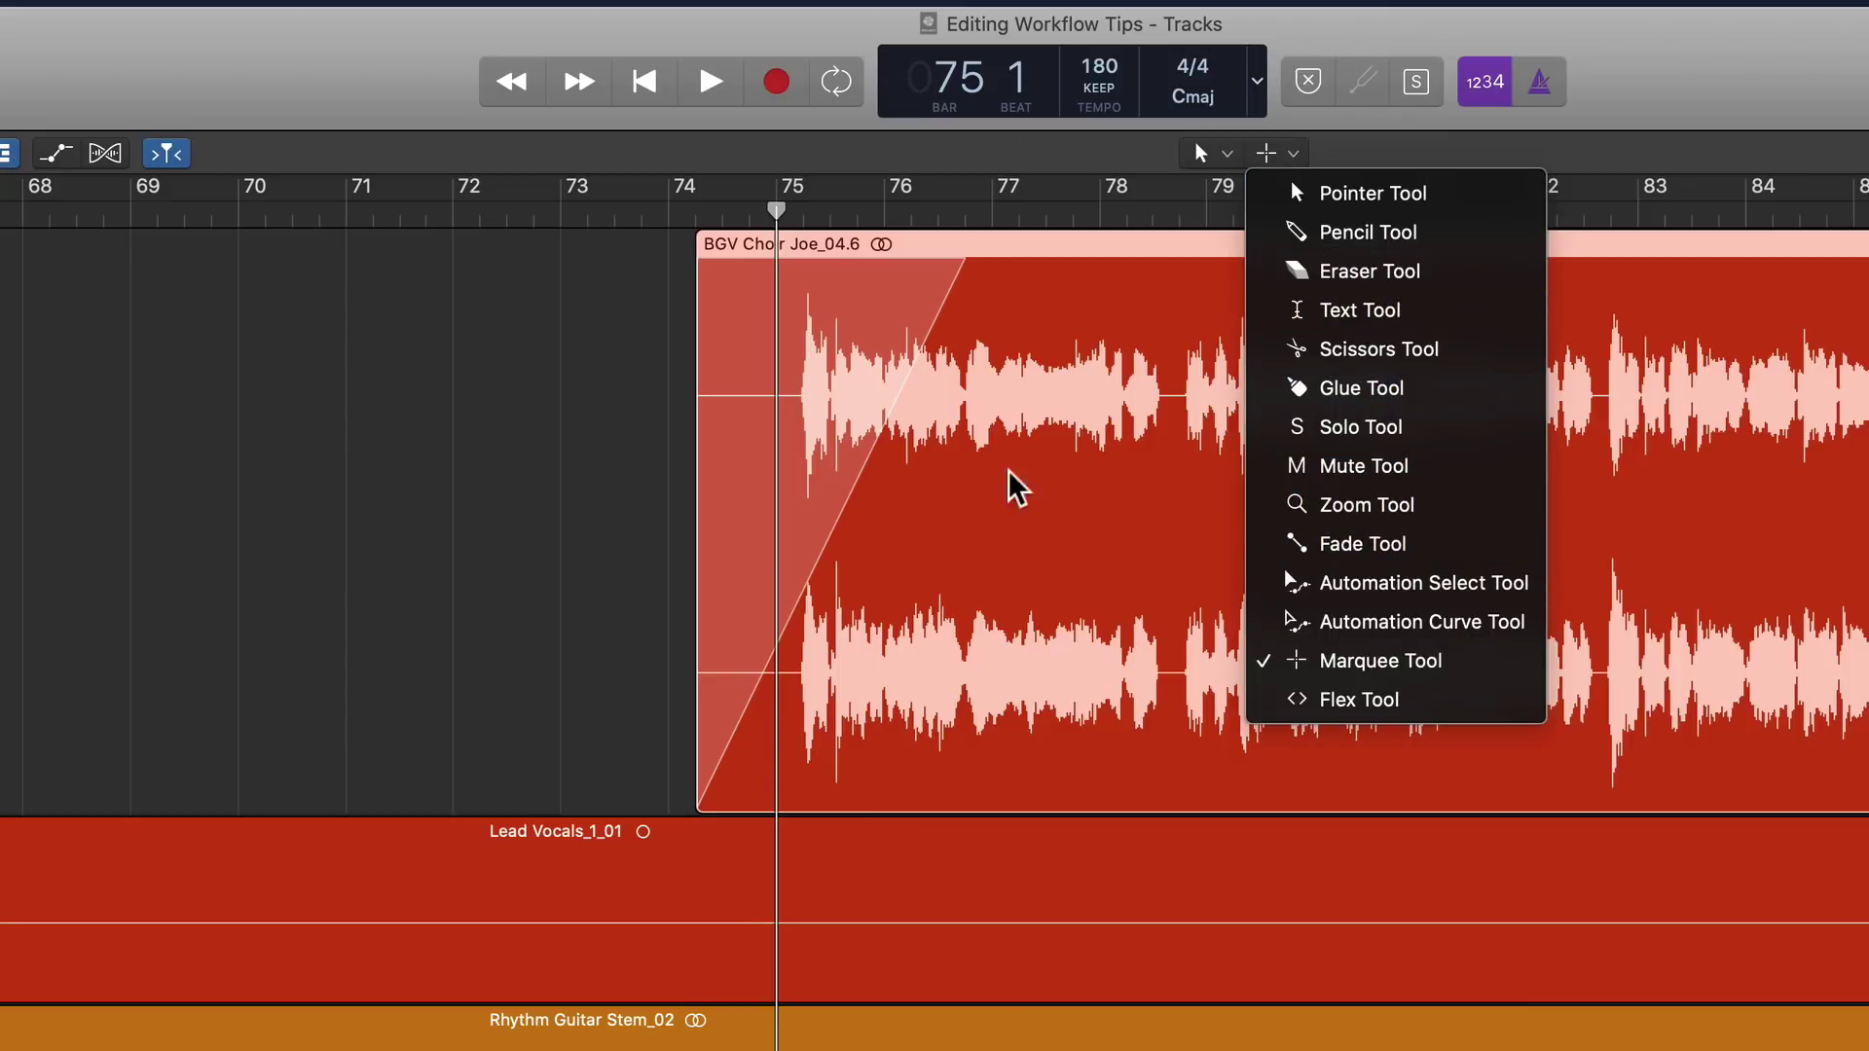
{"action": "left_click", "coordinate": [667, 441]}
{"action": "key", "text": "super+z"}
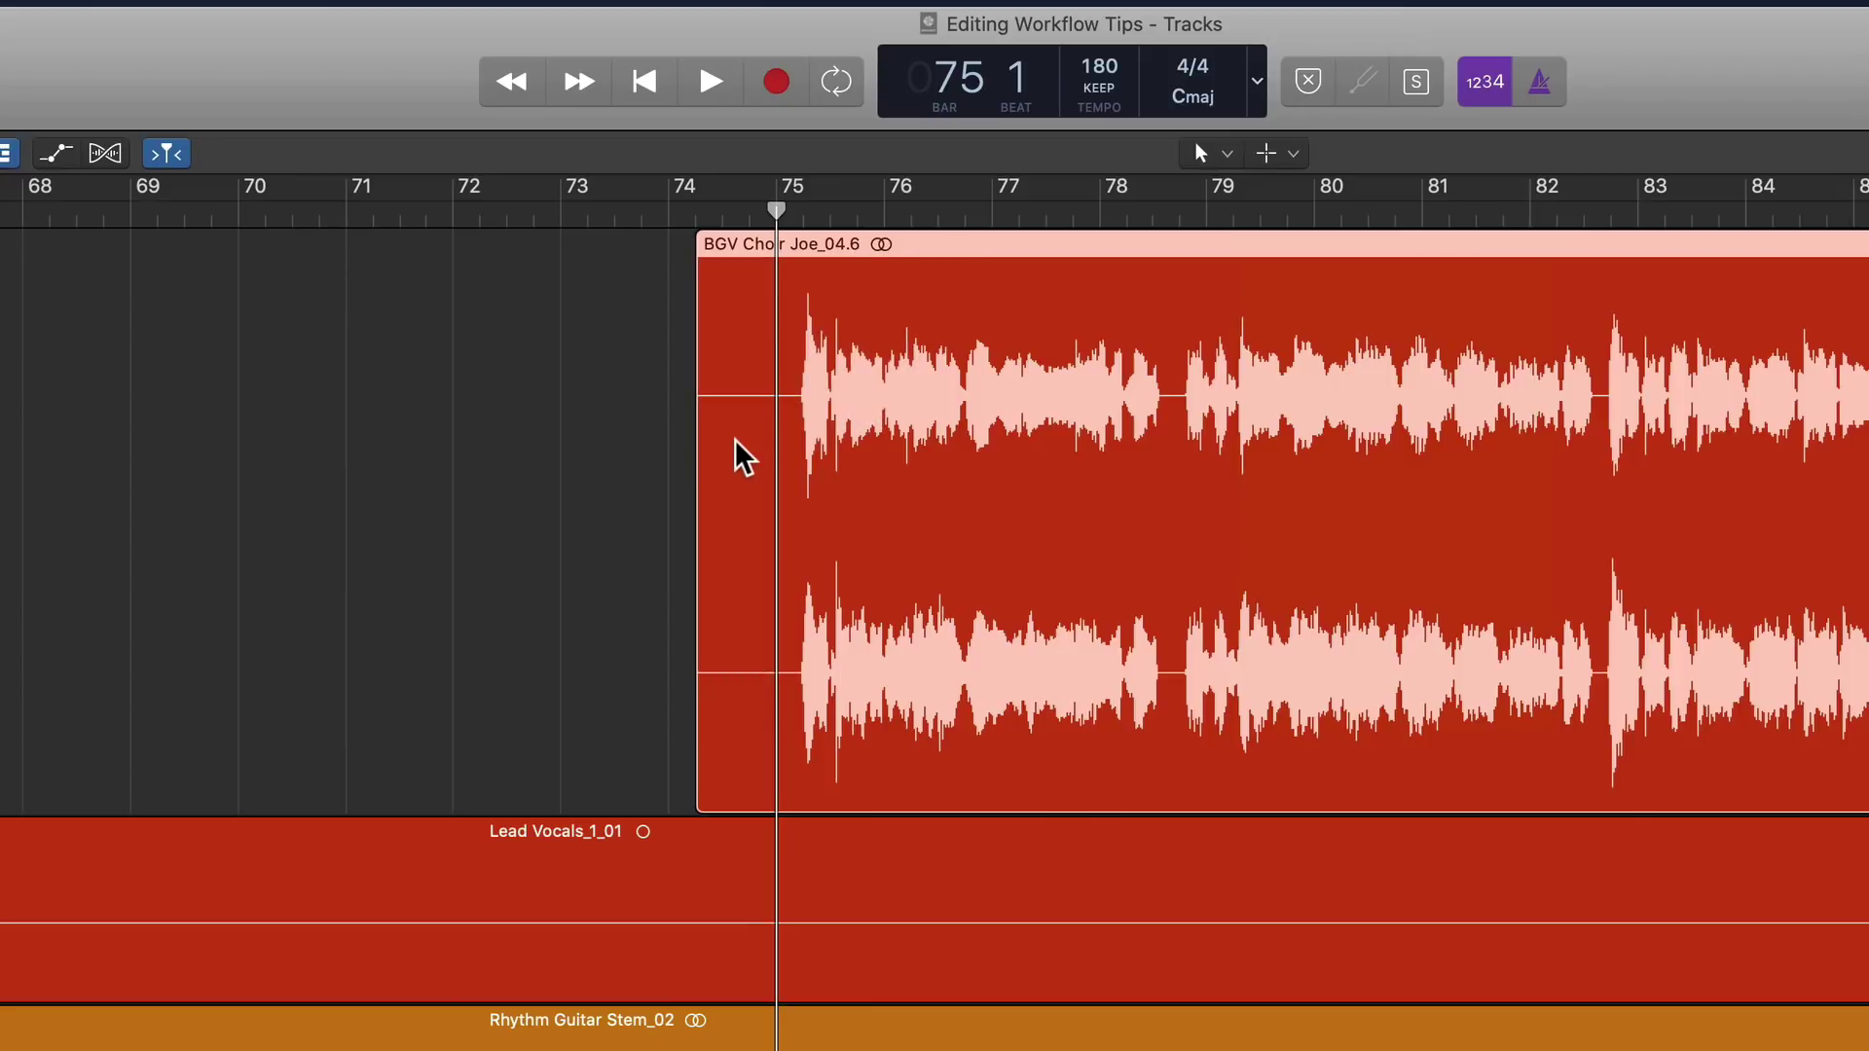
Step: Try drawing short fade-ins across the BGV region's start edge, reaching about bar 75, and undo them
{"action": "left_click_drag", "start_coordinate": [747, 400], "coordinate": [541, 419]}
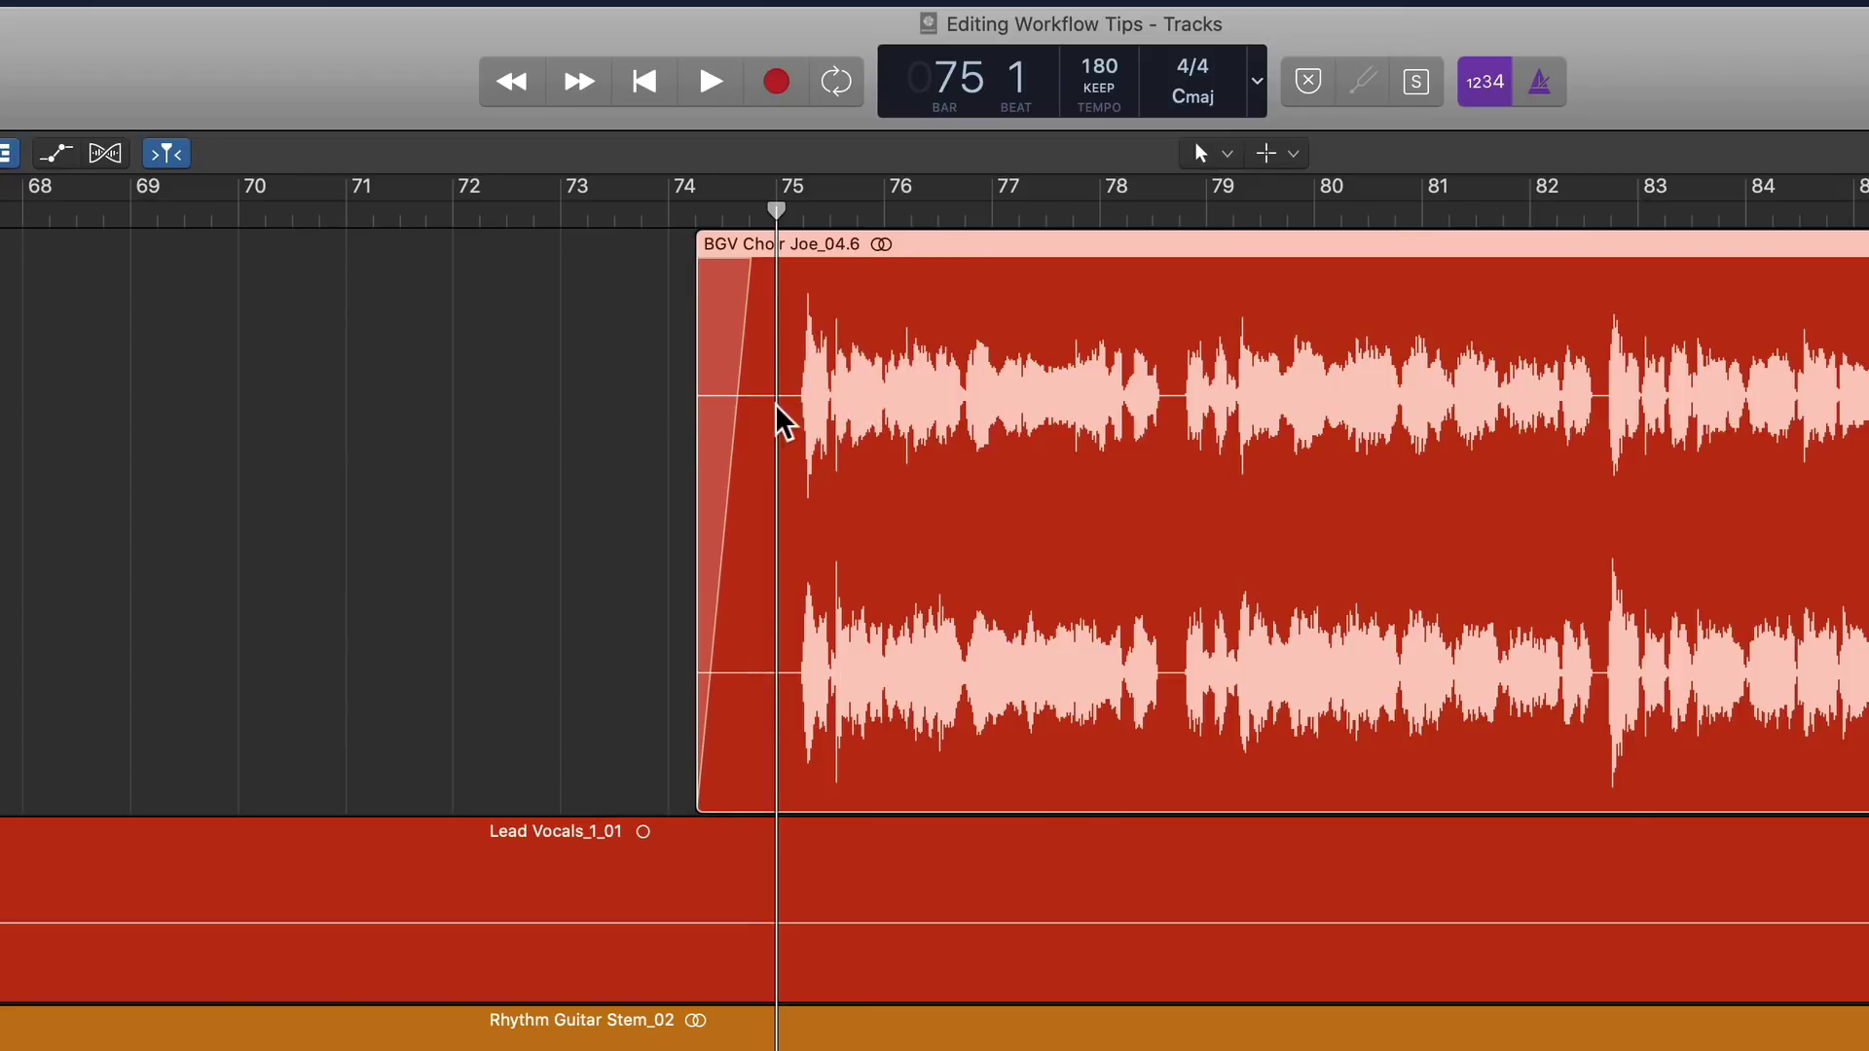
{"action": "left_click_drag", "start_coordinate": [800, 389], "coordinate": [538, 388]}
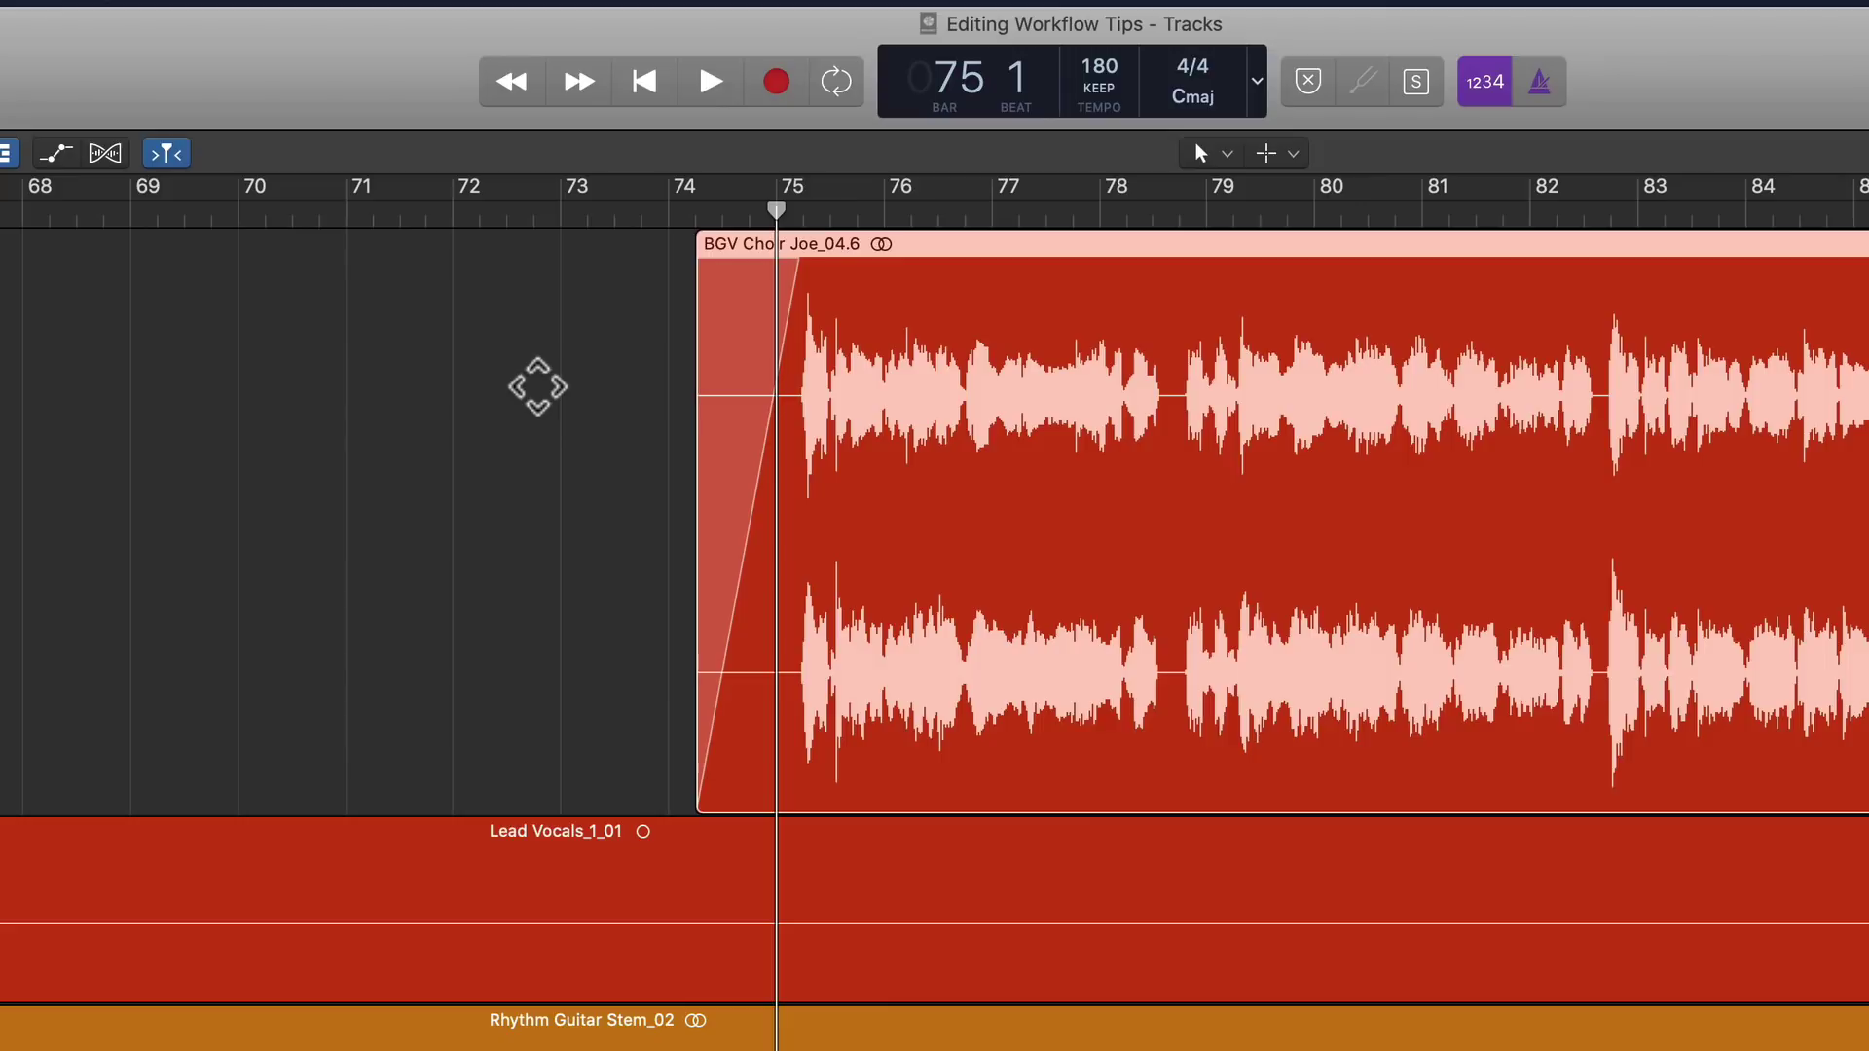
{"action": "key", "text": "super+z"}
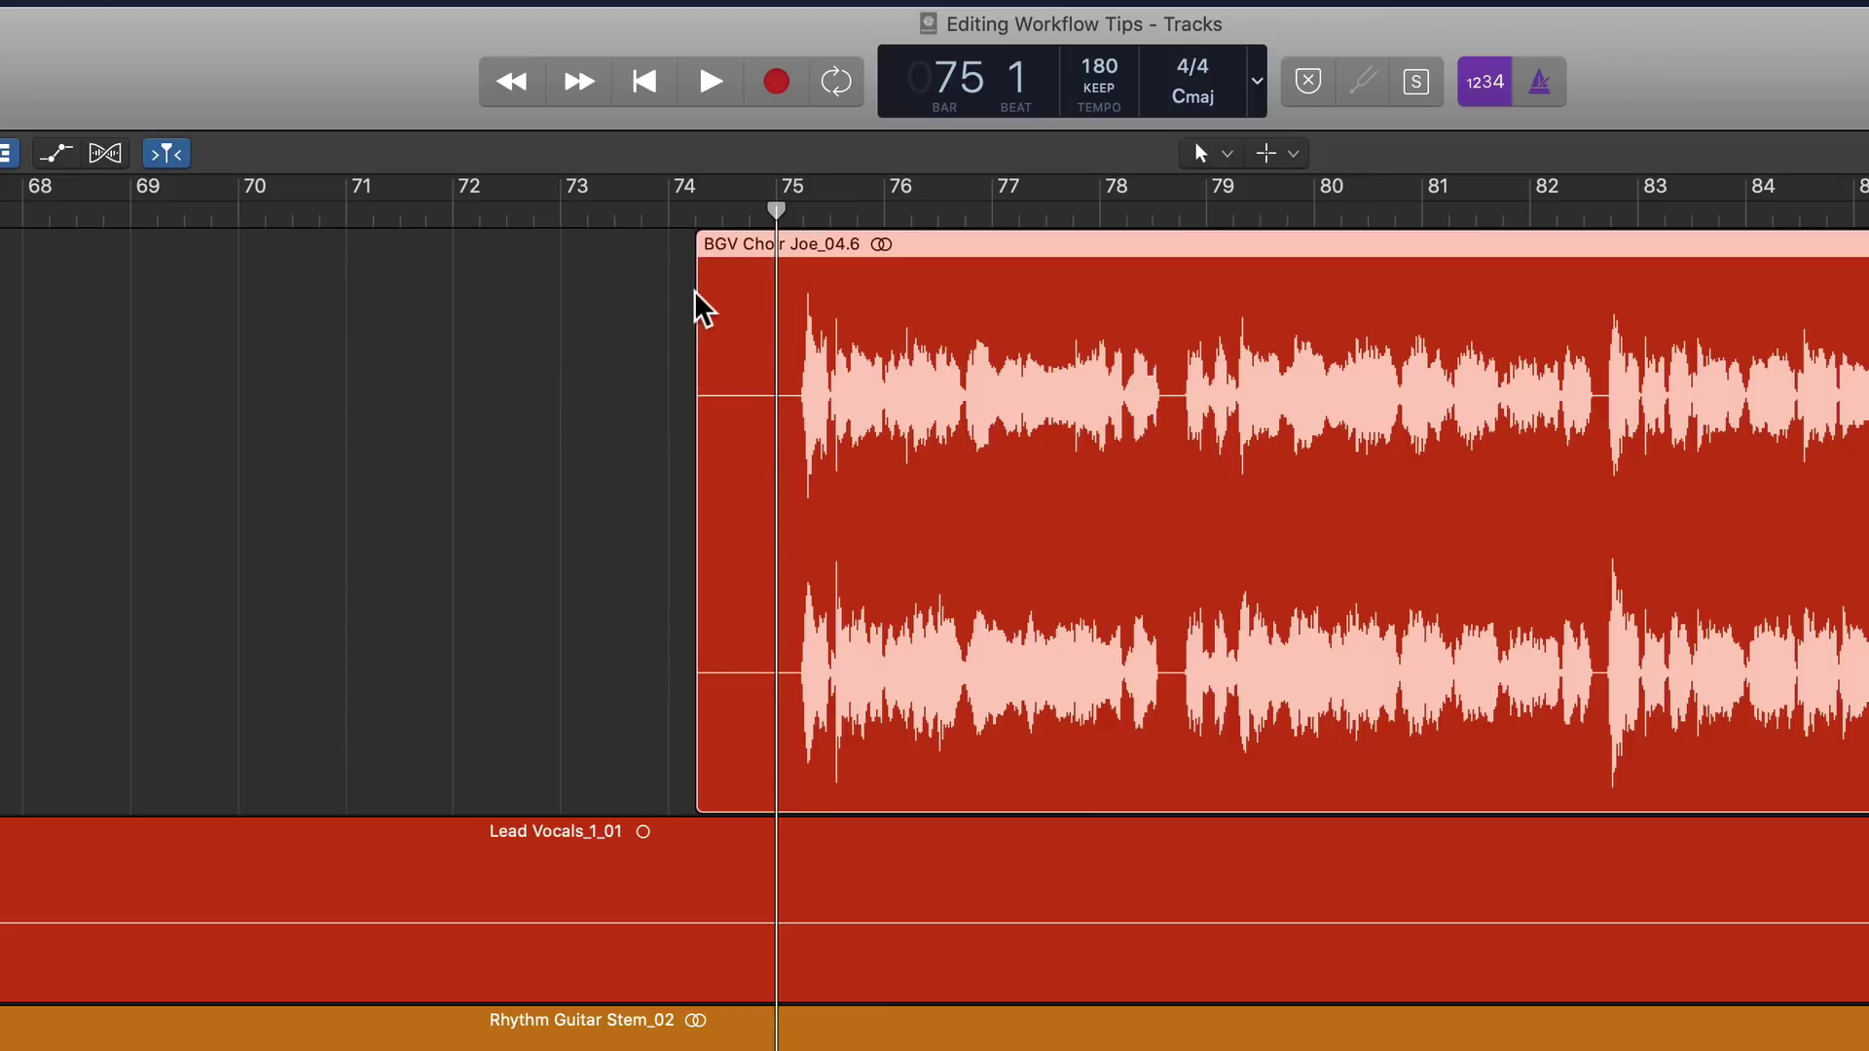
Step: Draw a fade-in from the start edge of the BGV region to about bar 75
{"action": "left_click_drag", "start_coordinate": [697, 304], "coordinate": [788, 338]}
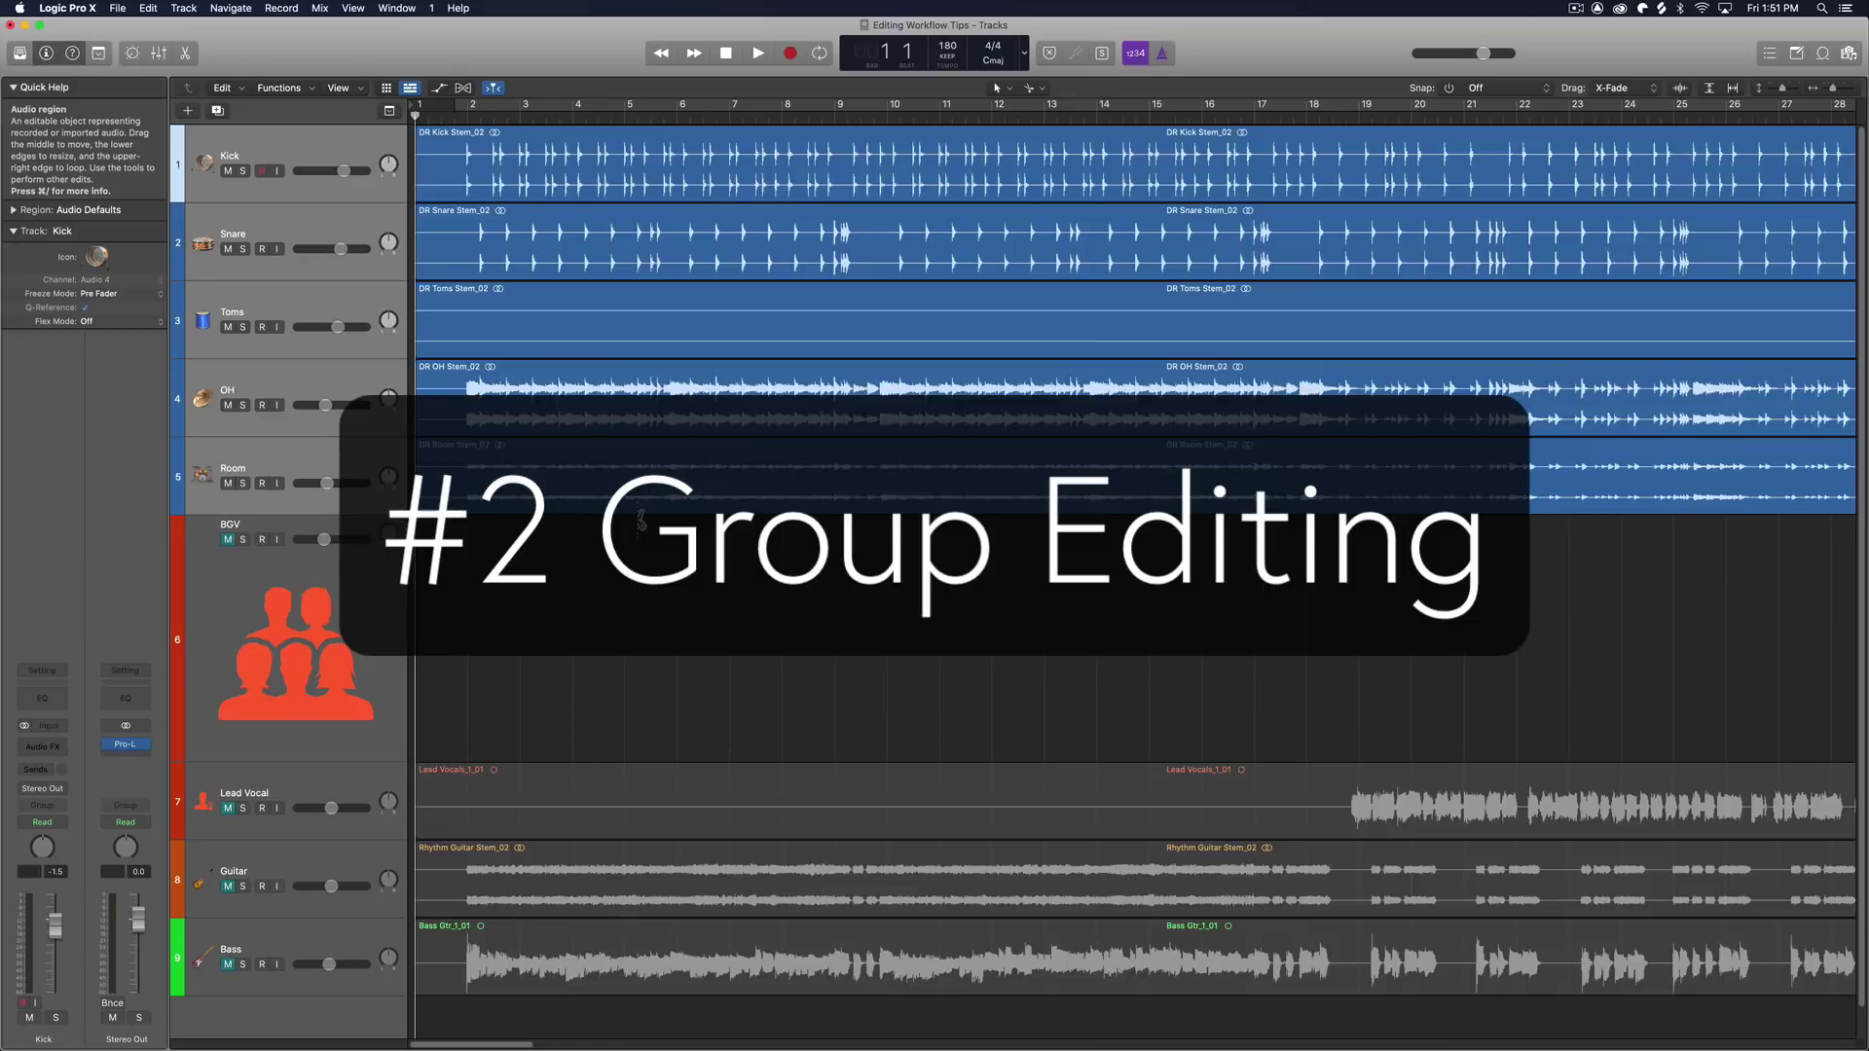
Step: Select the Kick, Snare, Toms, OH and Room regions together and trim their starts to about bar 4
{"action": "key", "text": "super+Down"}
{"action": "key", "text": "super+Down"}
{"action": "key", "text": "super+Down"}
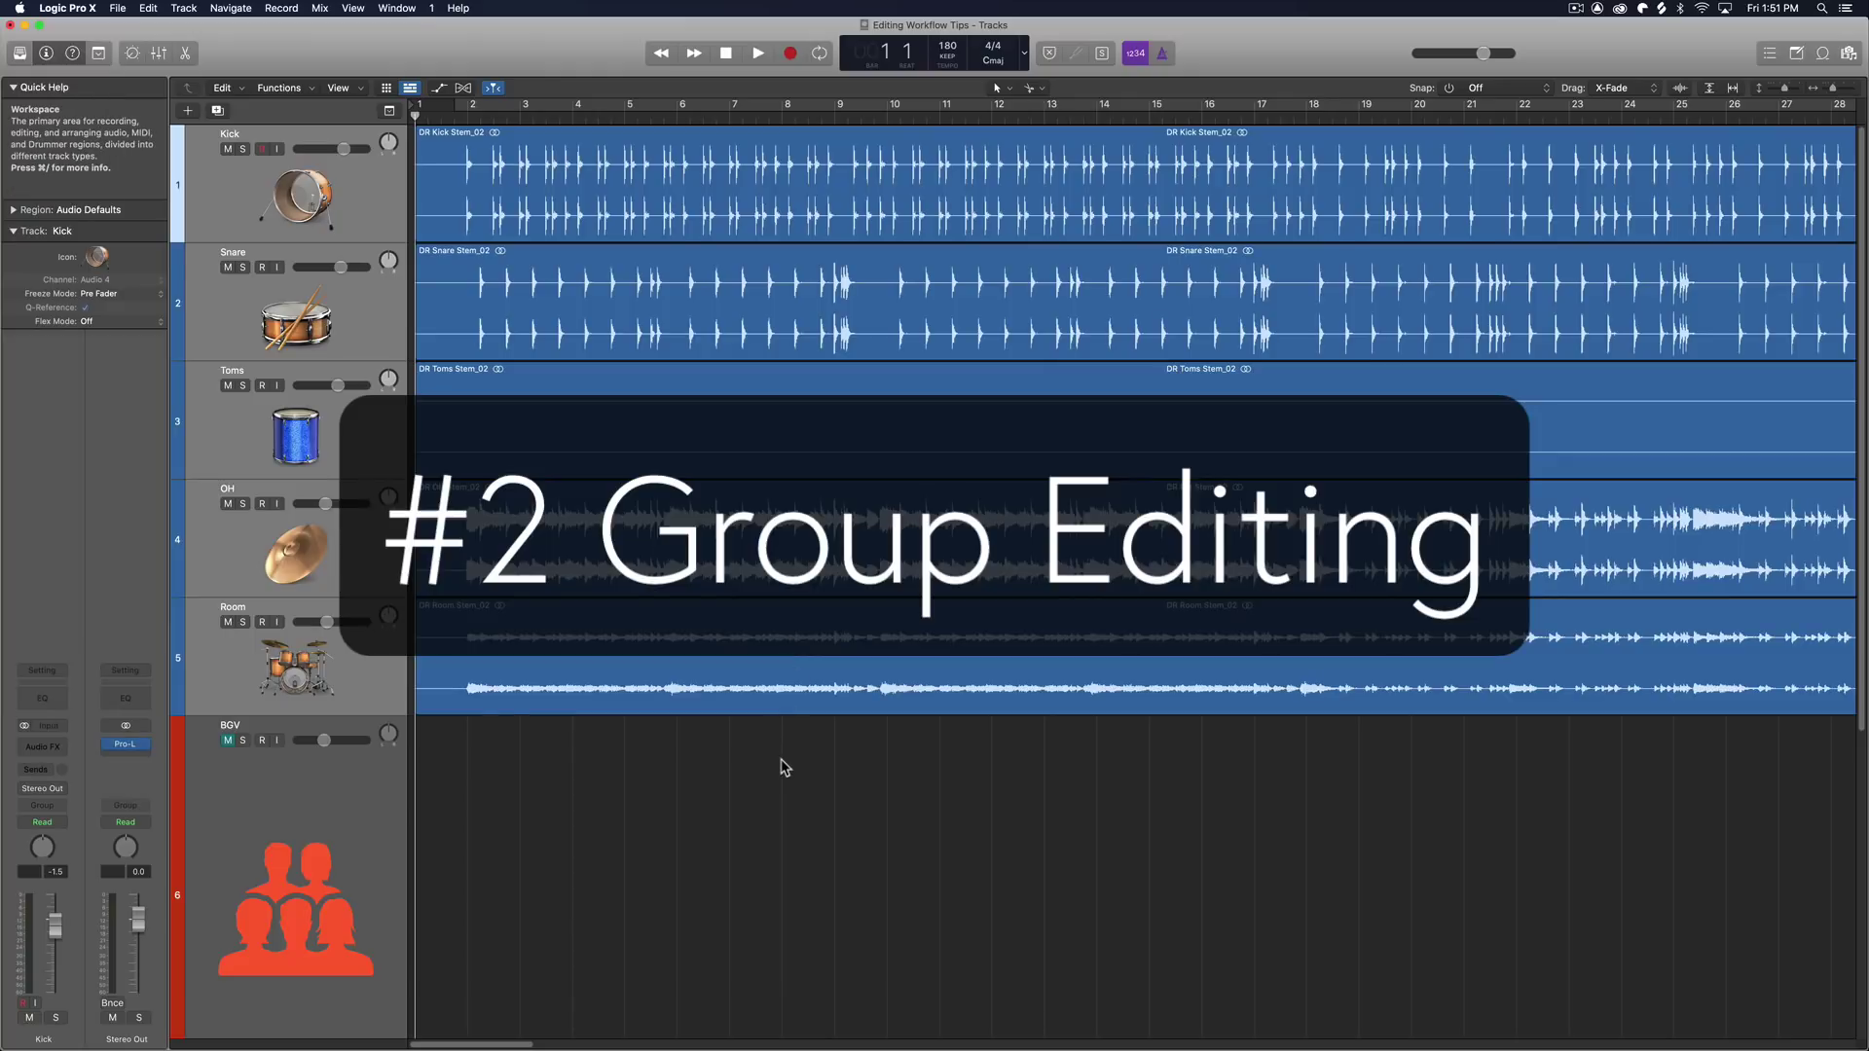
{"action": "left_click_drag", "start_coordinate": [583, 765], "coordinate": [560, 206]}
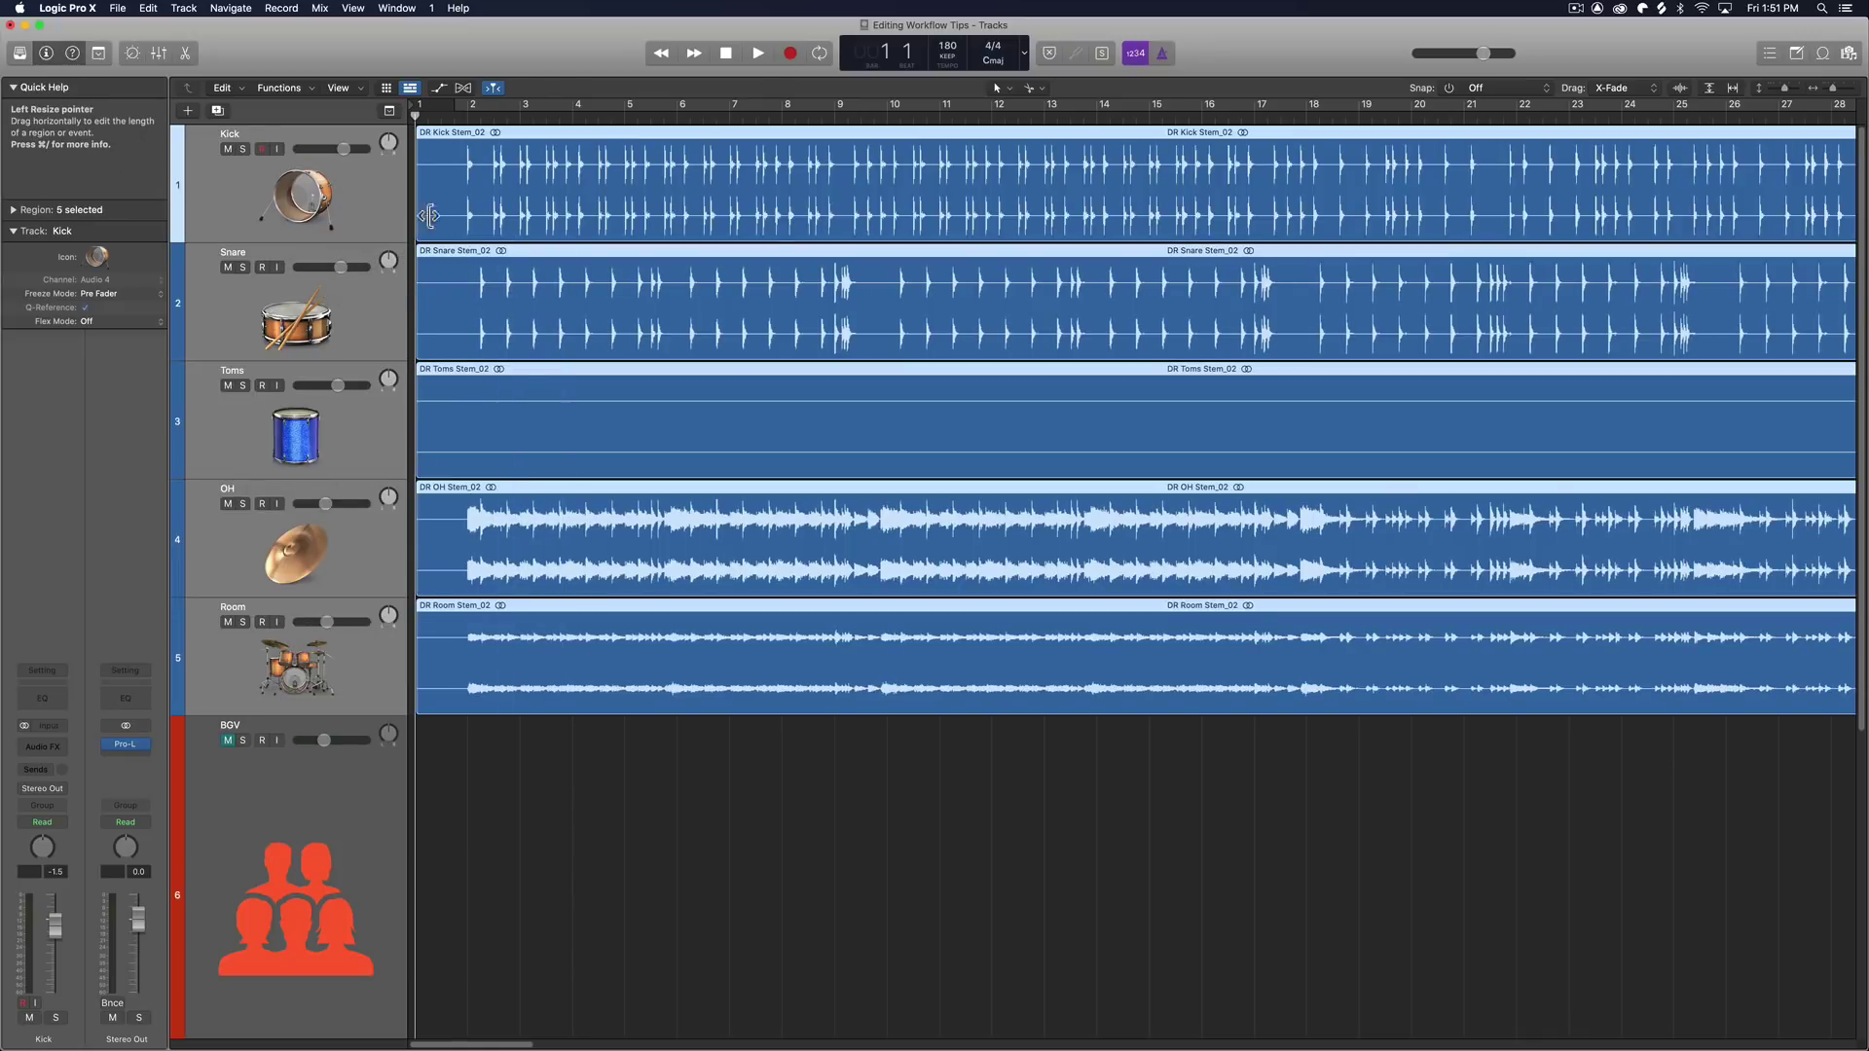
{"action": "left_click_drag", "start_coordinate": [461, 184], "coordinate": [616, 255]}
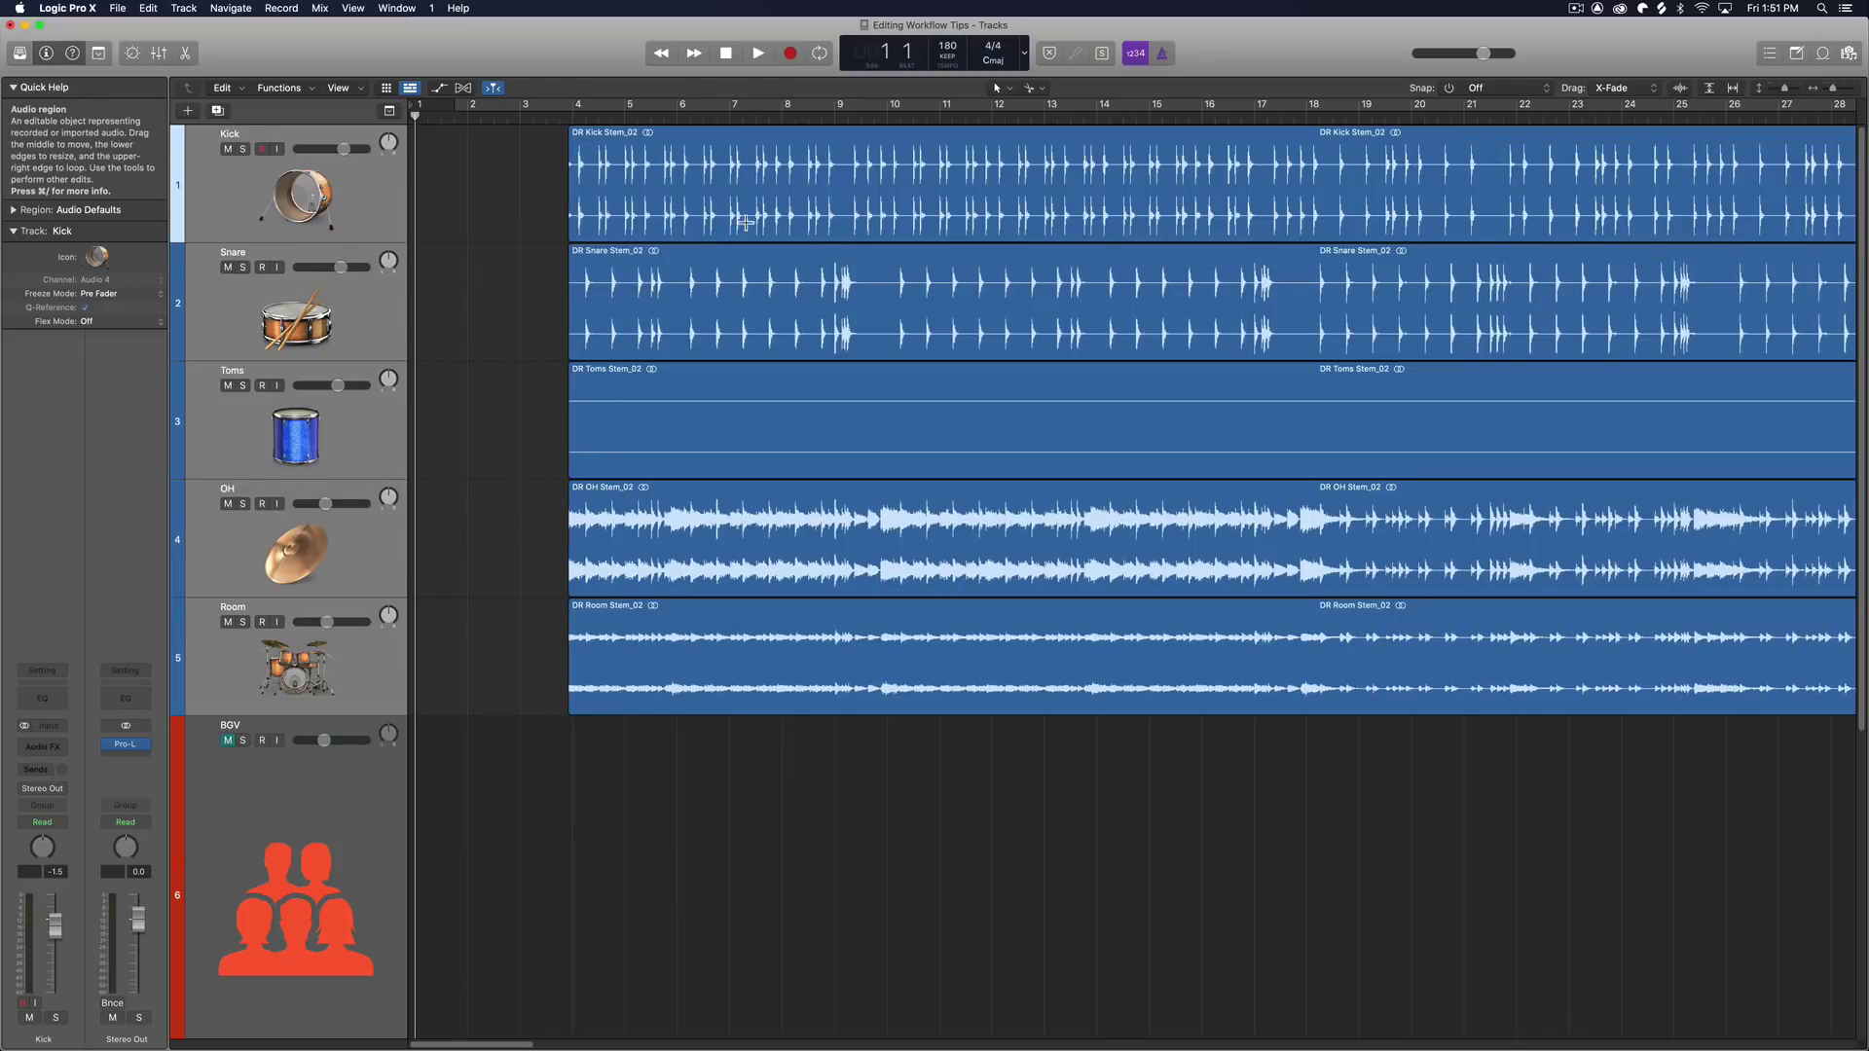
Step: Split all five drum regions together at about bar 13.5
{"action": "left_click_drag", "start_coordinate": [516, 183], "coordinate": [1081, 655]}
{"action": "left_click", "coordinate": [1081, 655]}
{"action": "left_click", "coordinate": [958, 723]}
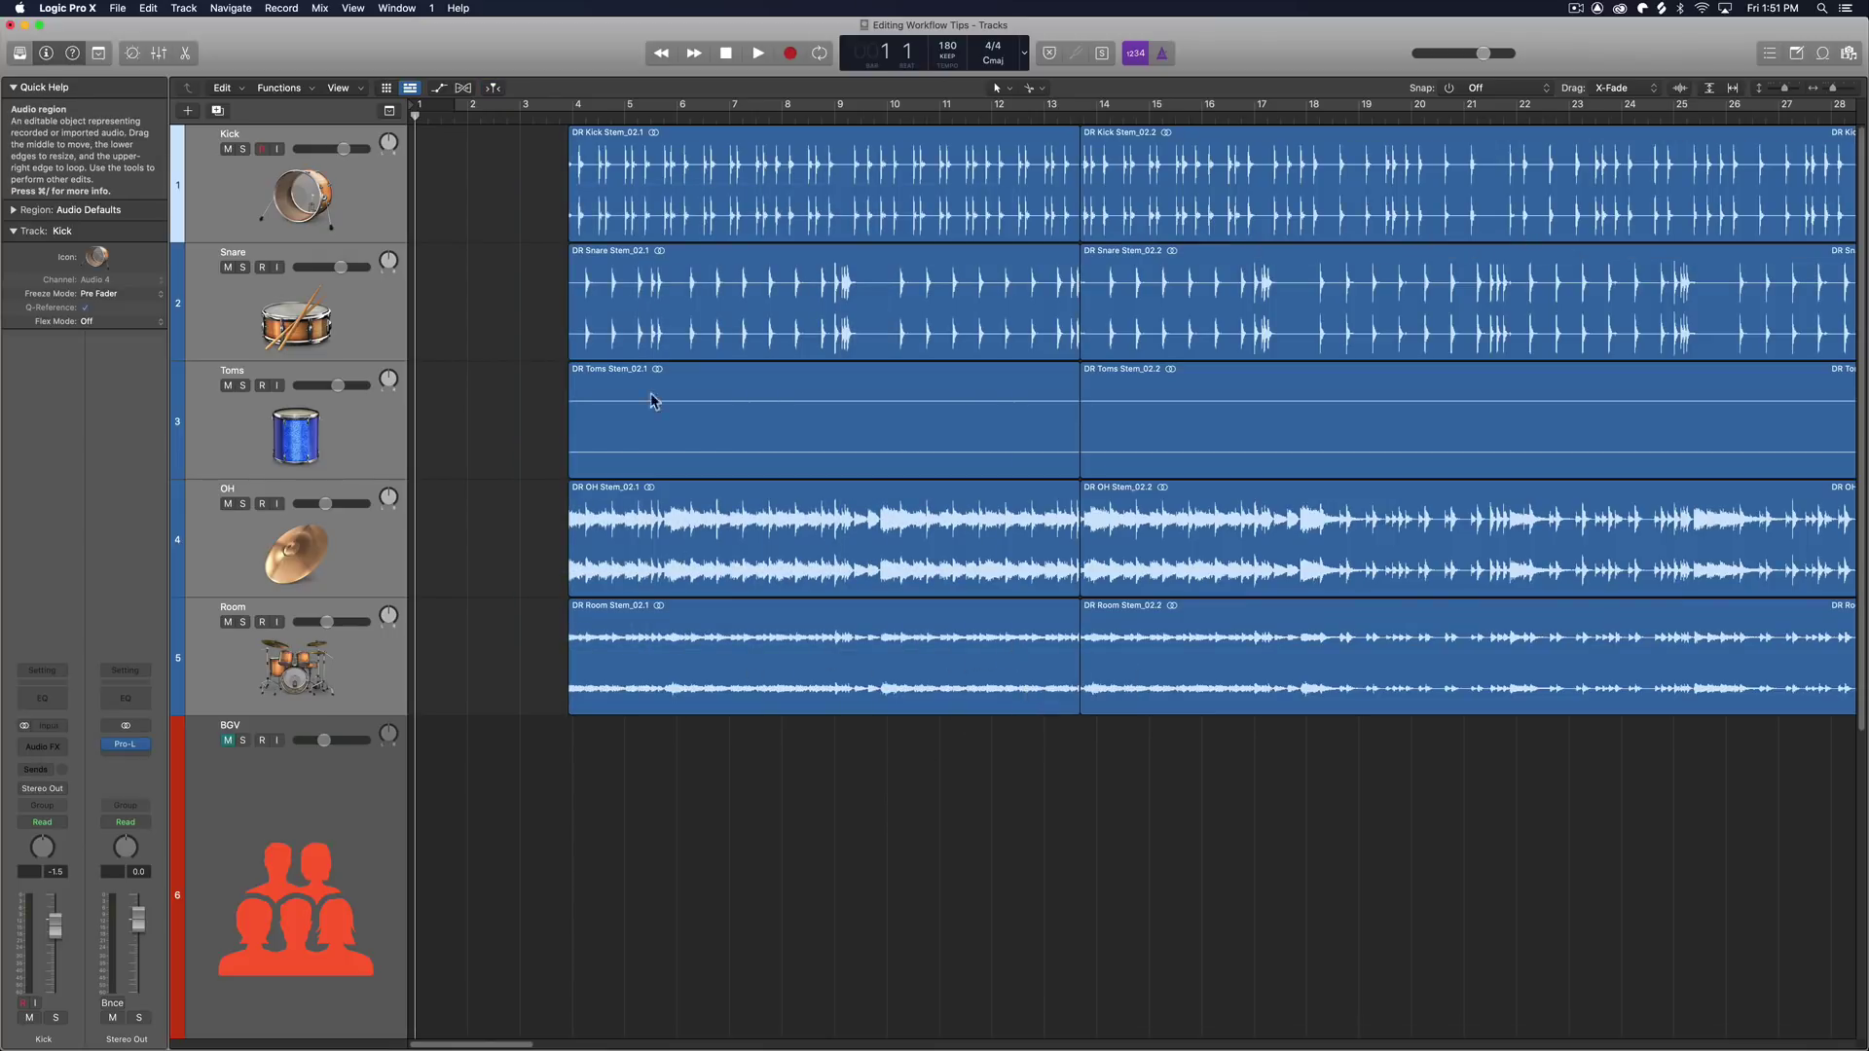
Step: Marquee-select about bars 2.5 to 6 across all five drum tracks, clear the selection, and undo the drum split
{"action": "left_click_drag", "start_coordinate": [495, 224], "coordinate": [693, 713]}
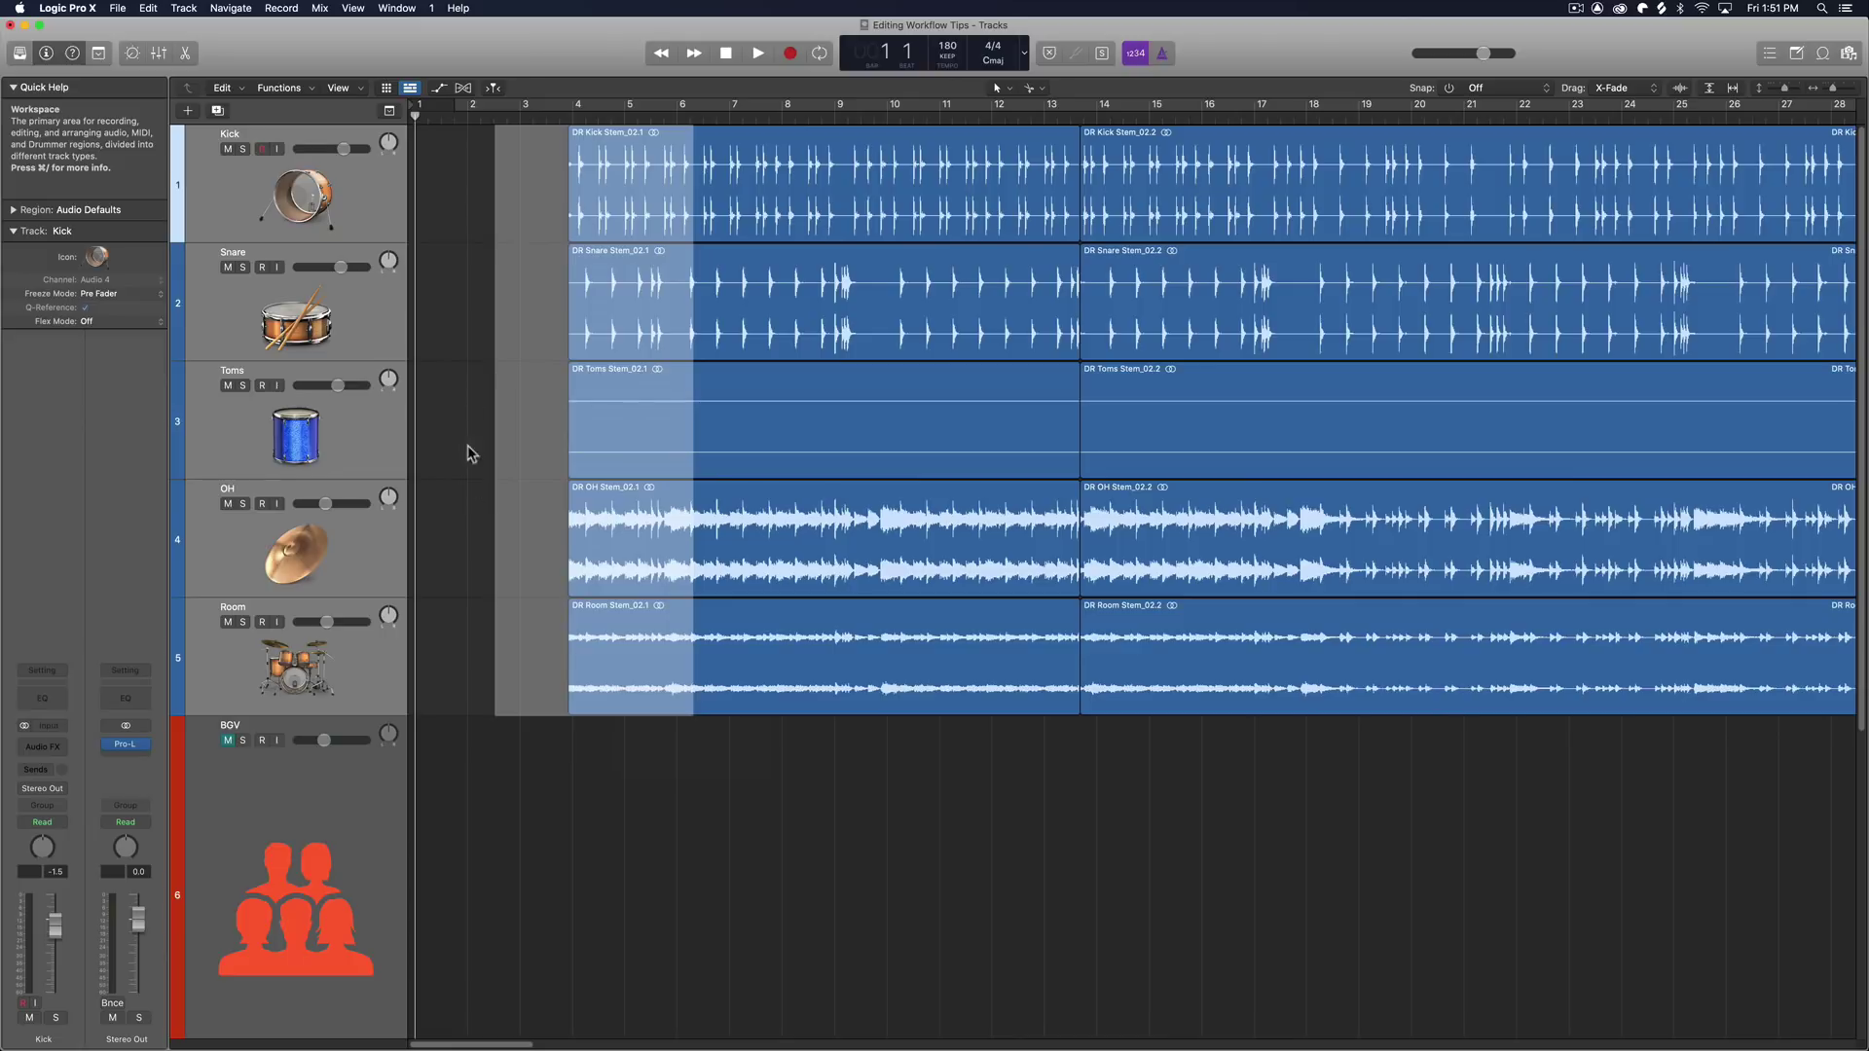
{"action": "left_click", "coordinate": [483, 279]}
{"action": "key", "text": "super+z"}
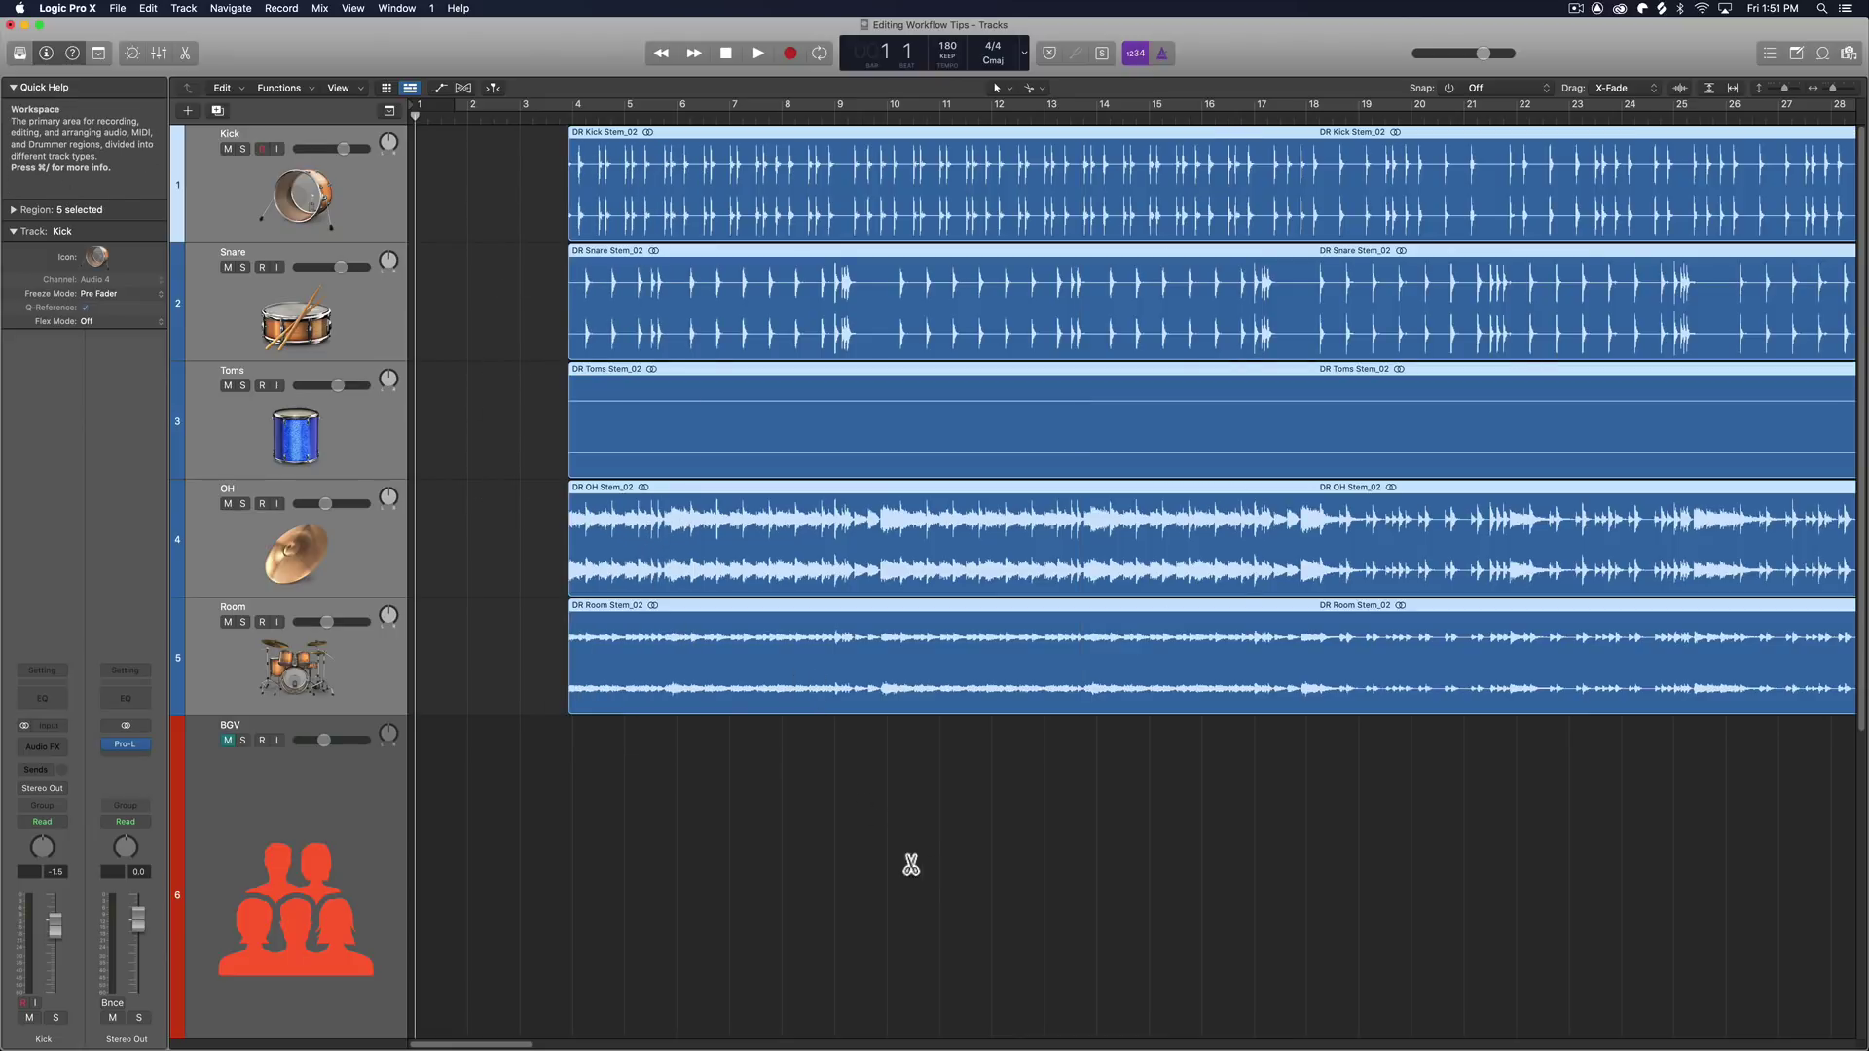
Step: Undo the group trim on the five drum regions and deselect them
{"action": "key", "text": "super+z"}
{"action": "left_click", "coordinate": [842, 779]}
Step: Trim the start of the Kick region alone to about bar 5, undo the trim, and deselect the region
{"action": "left_click", "coordinate": [430, 216]}
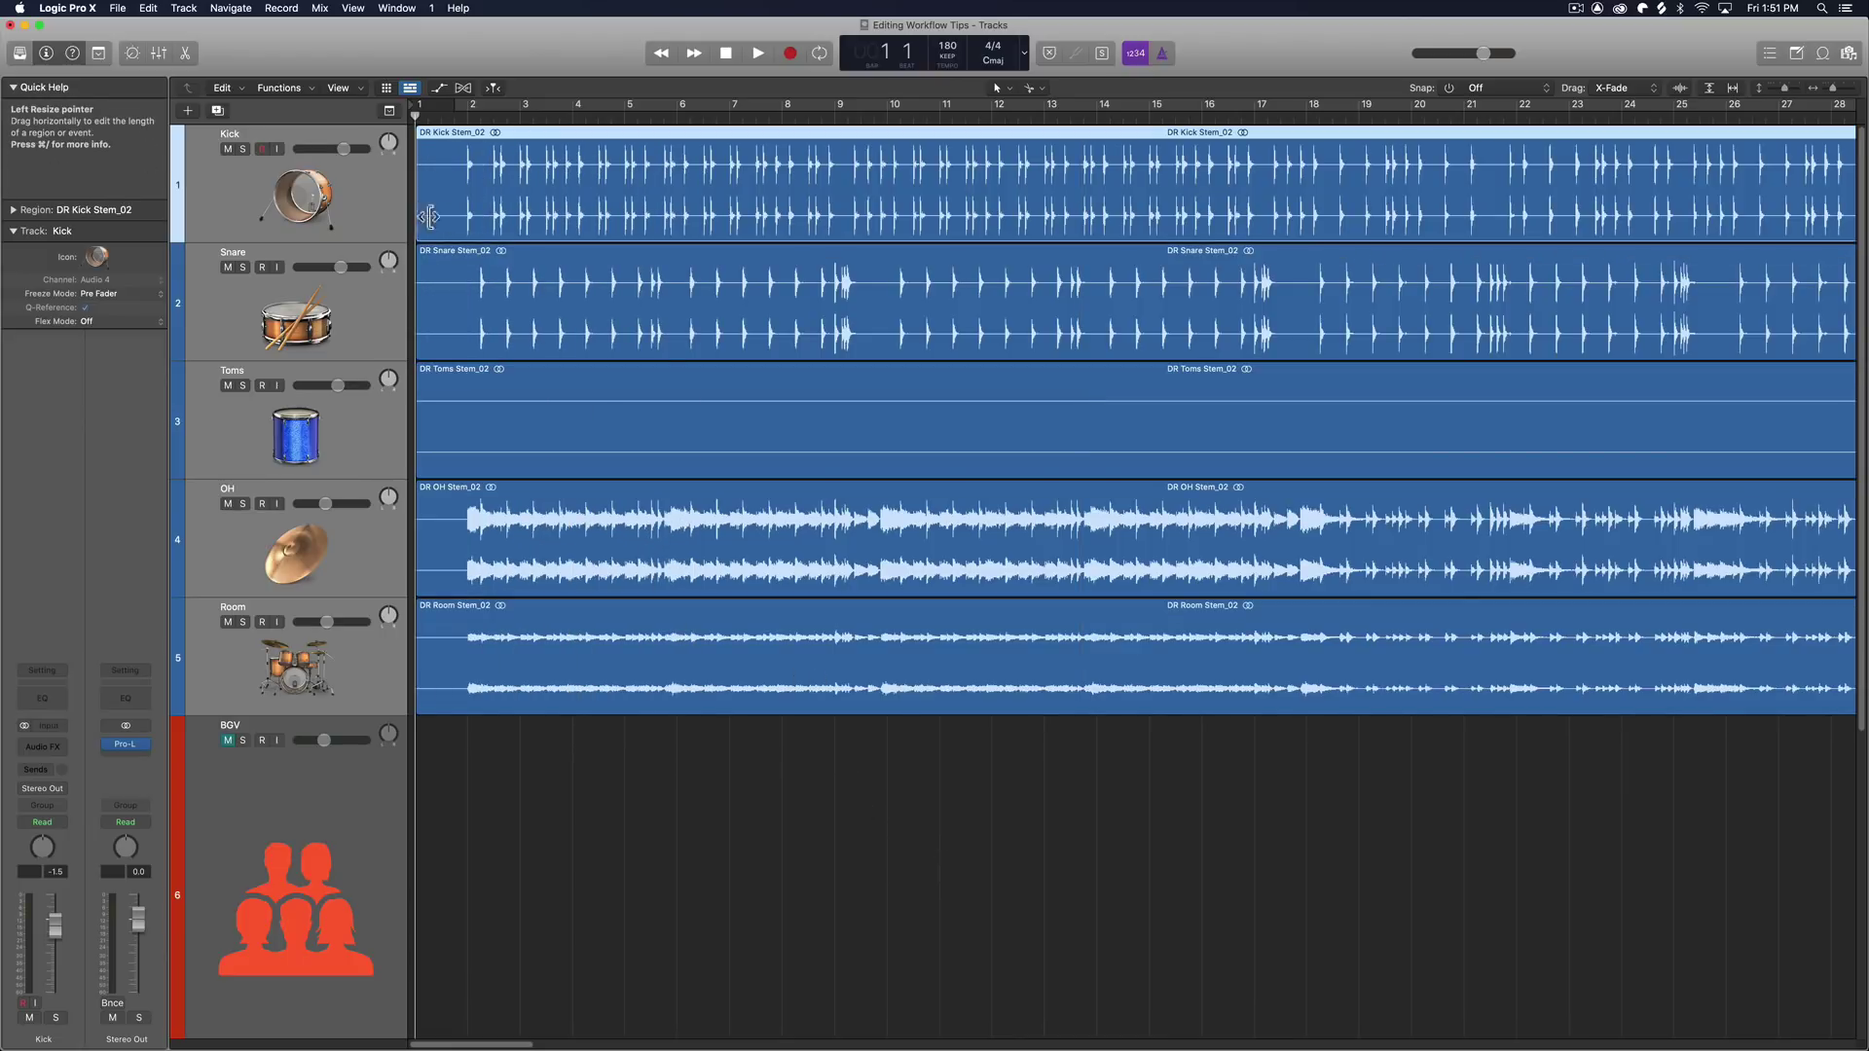
{"action": "left_click_drag", "start_coordinate": [429, 216], "coordinate": [638, 216]}
{"action": "key", "text": "super+z"}
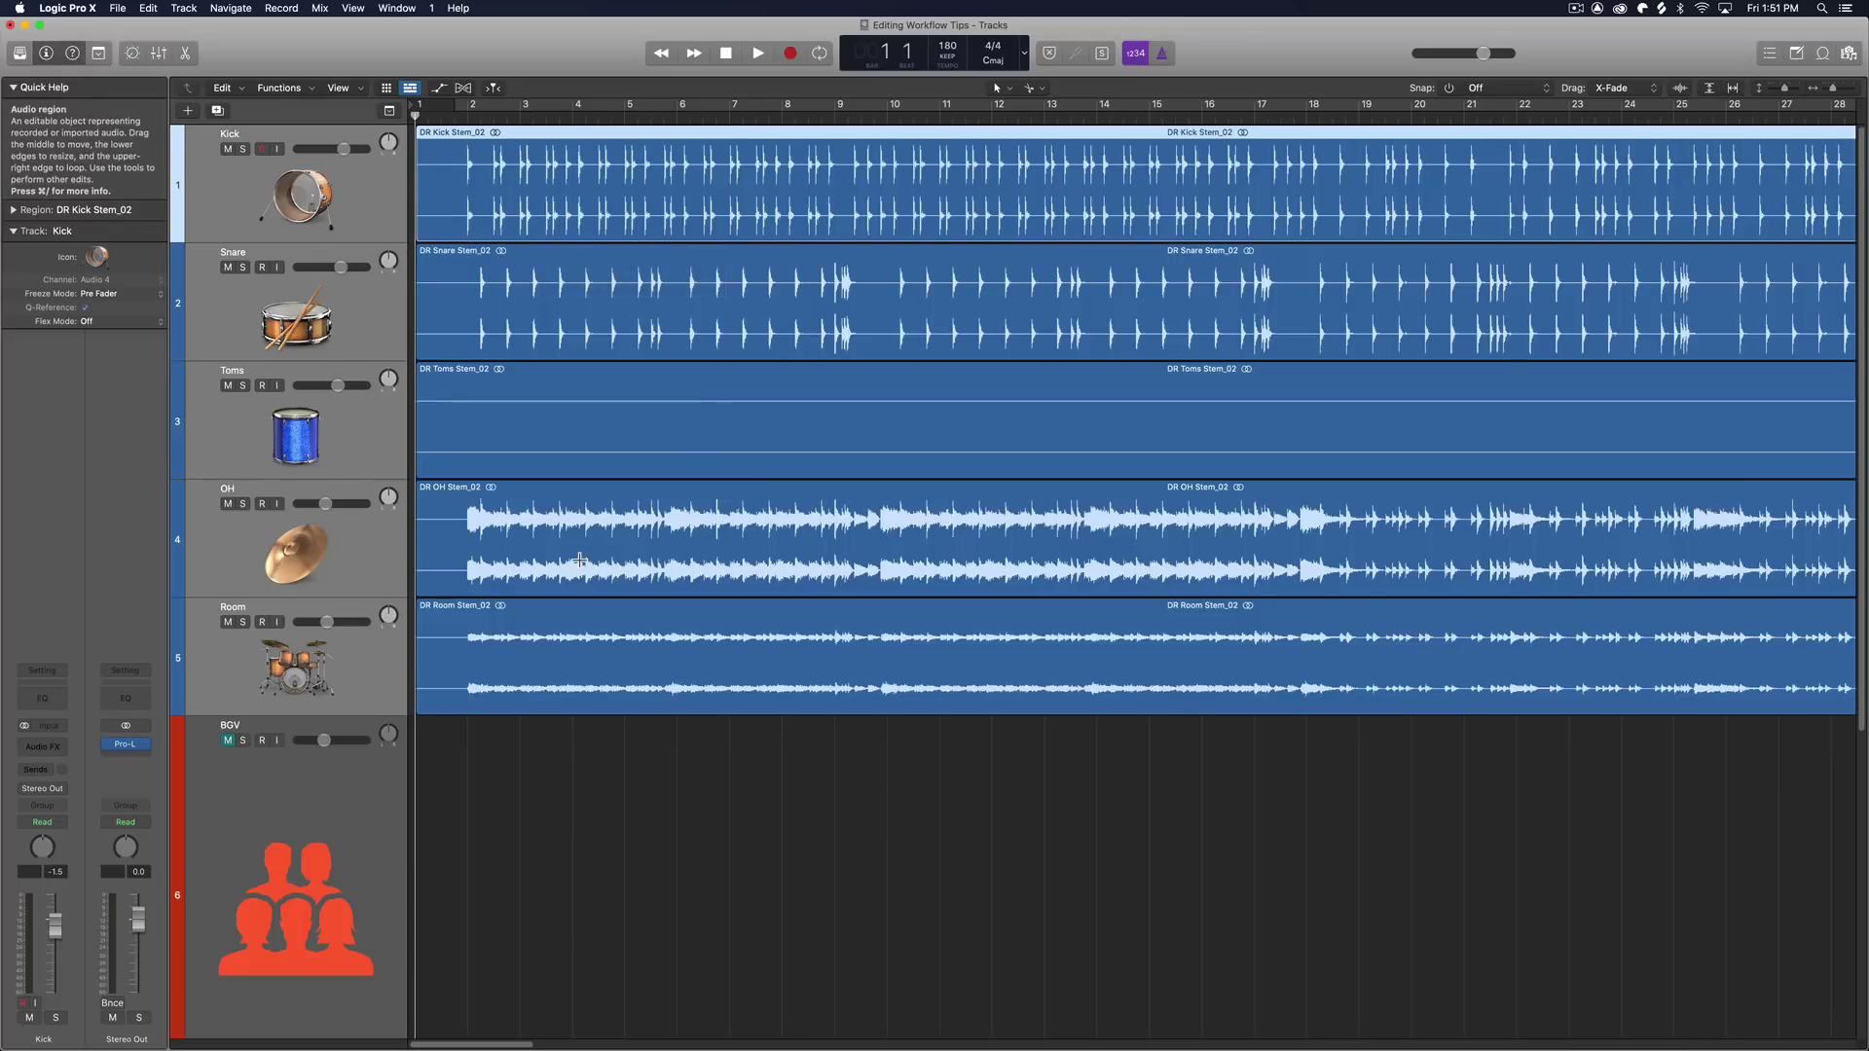
{"action": "left_click", "coordinate": [747, 831]}
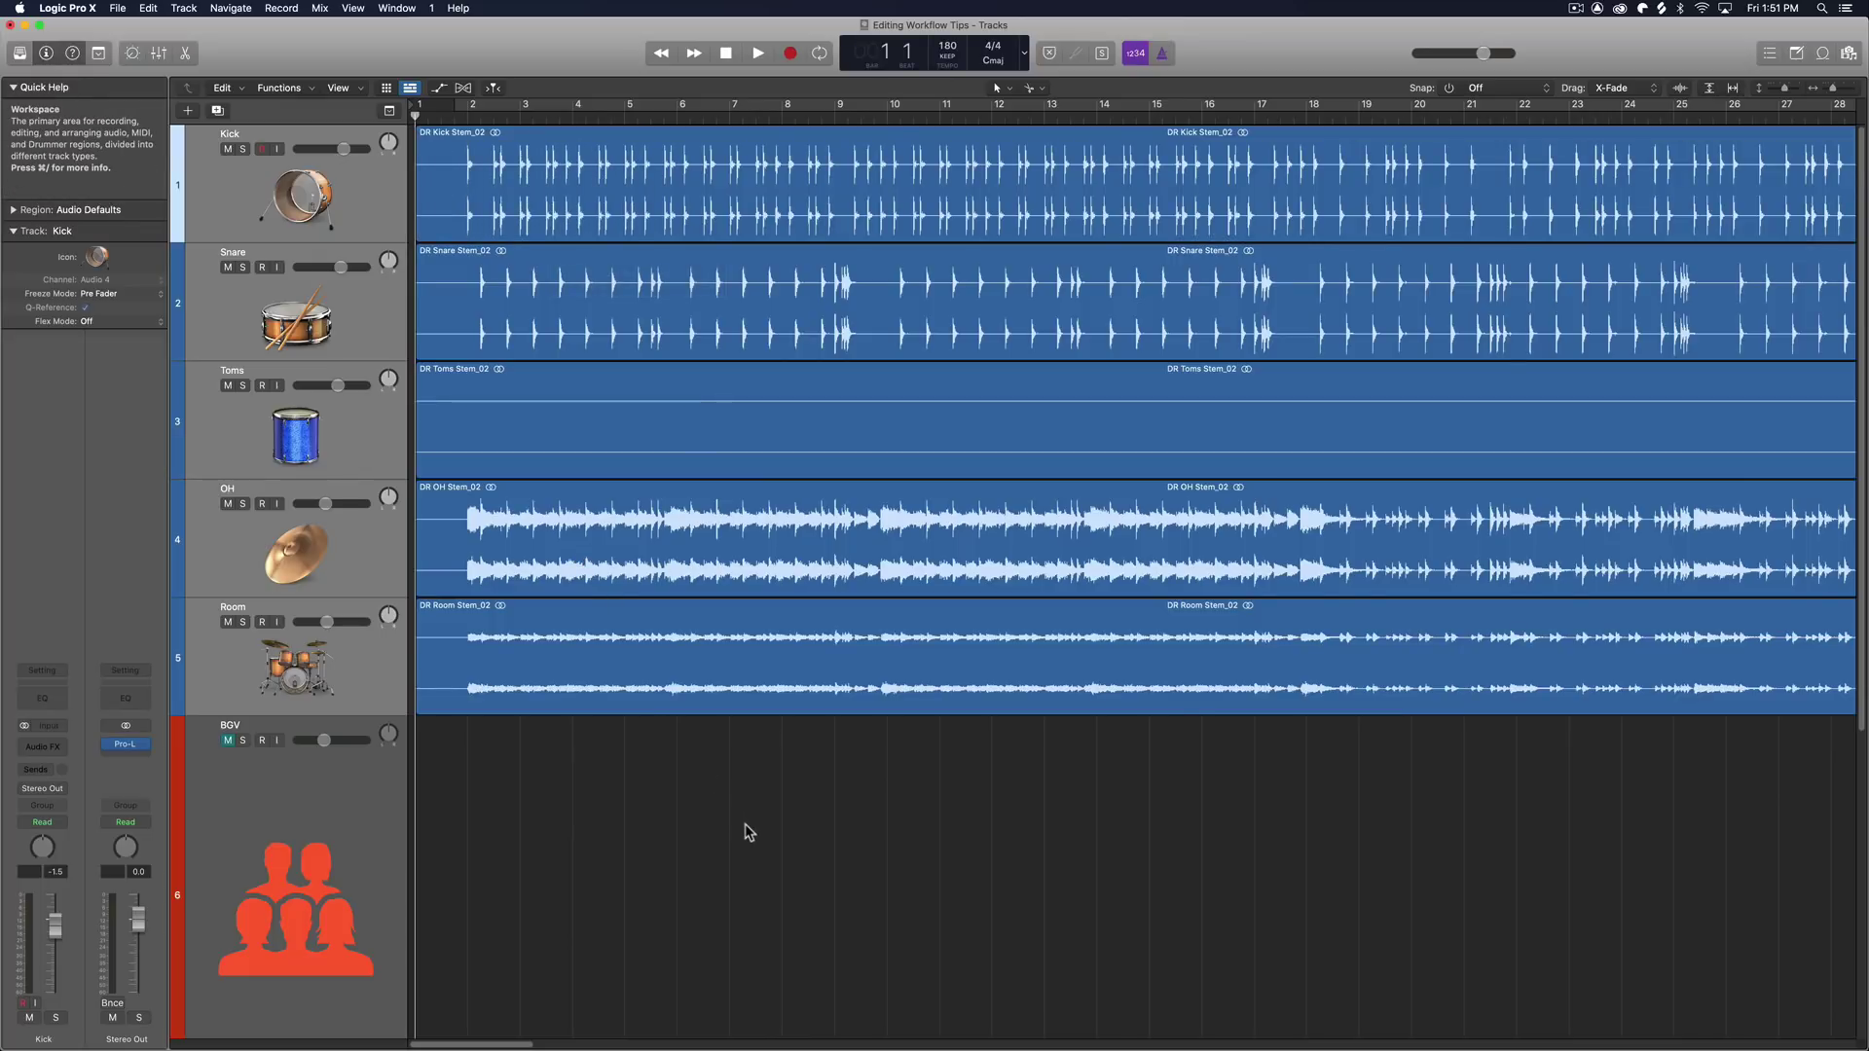
Step: In the mixer, assign the Kick, Snare, Toms, OH and Room channels to a new Group 1
{"action": "key", "text": "x"}
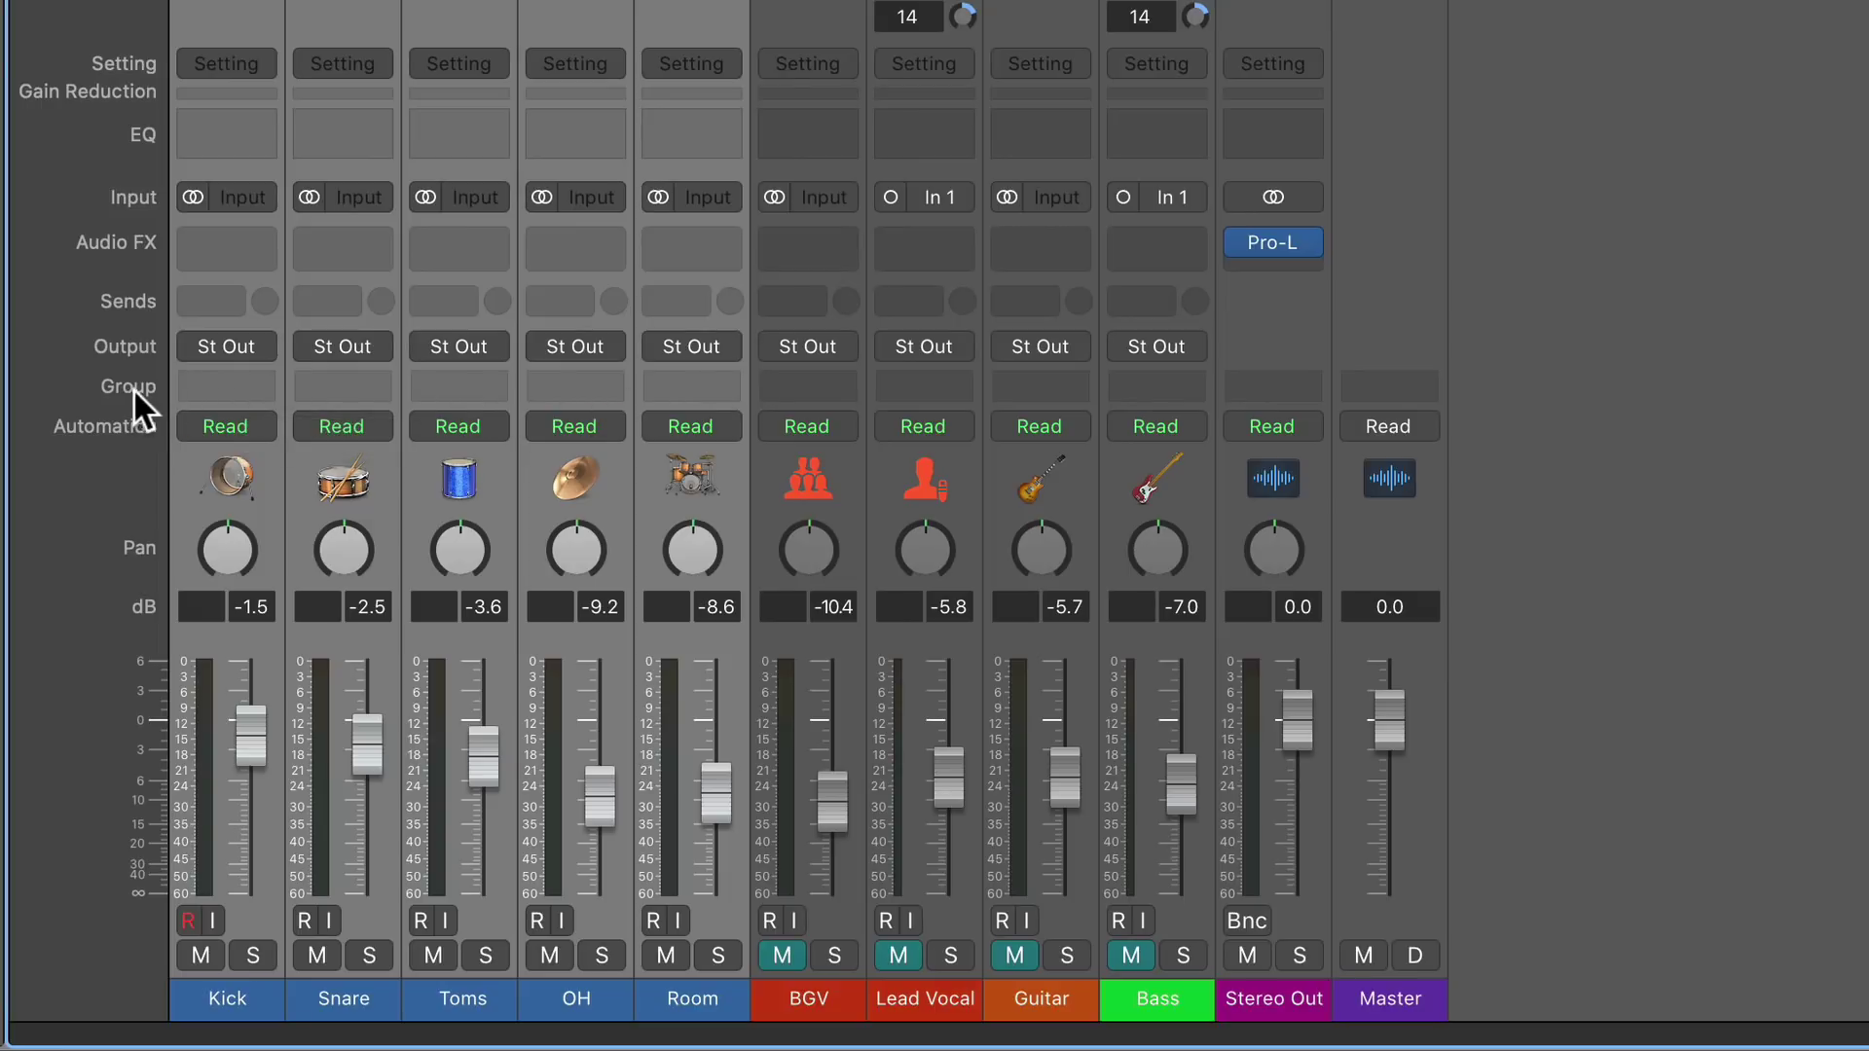
{"action": "left_click", "coordinate": [241, 382]}
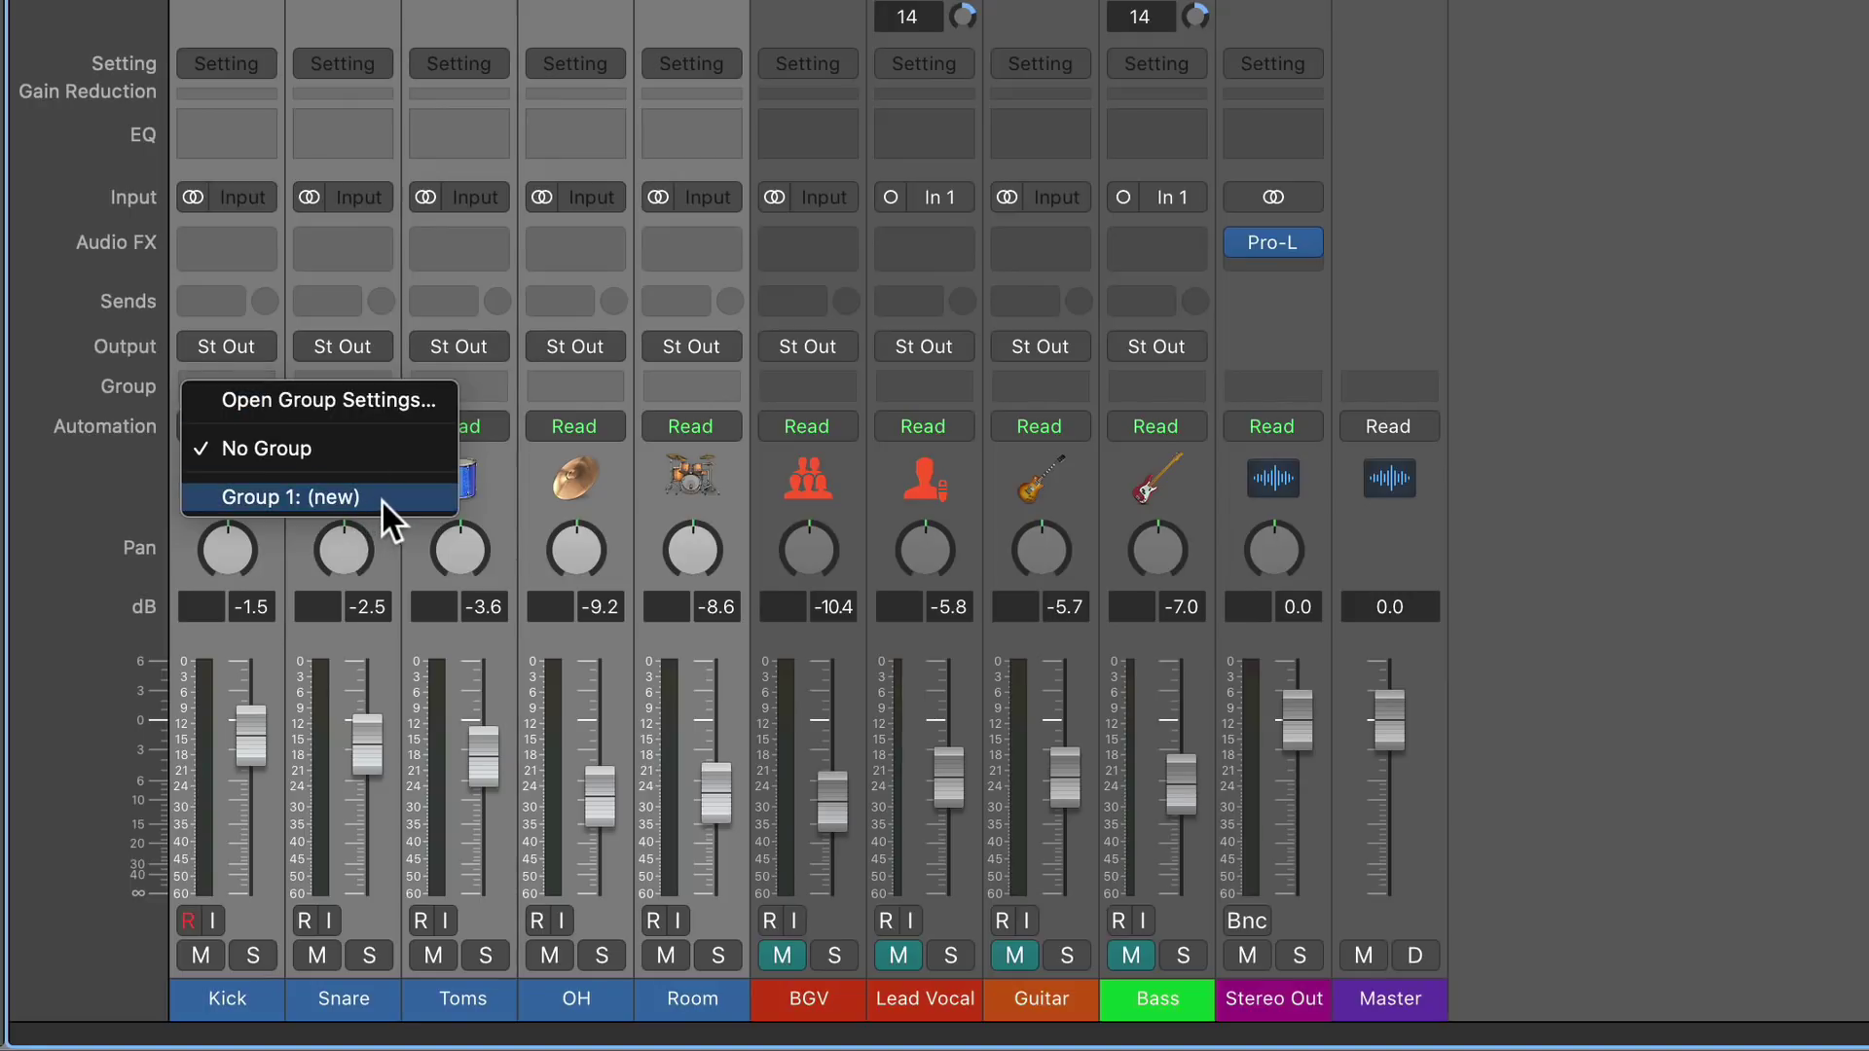
{"action": "left_click", "coordinate": [341, 498]}
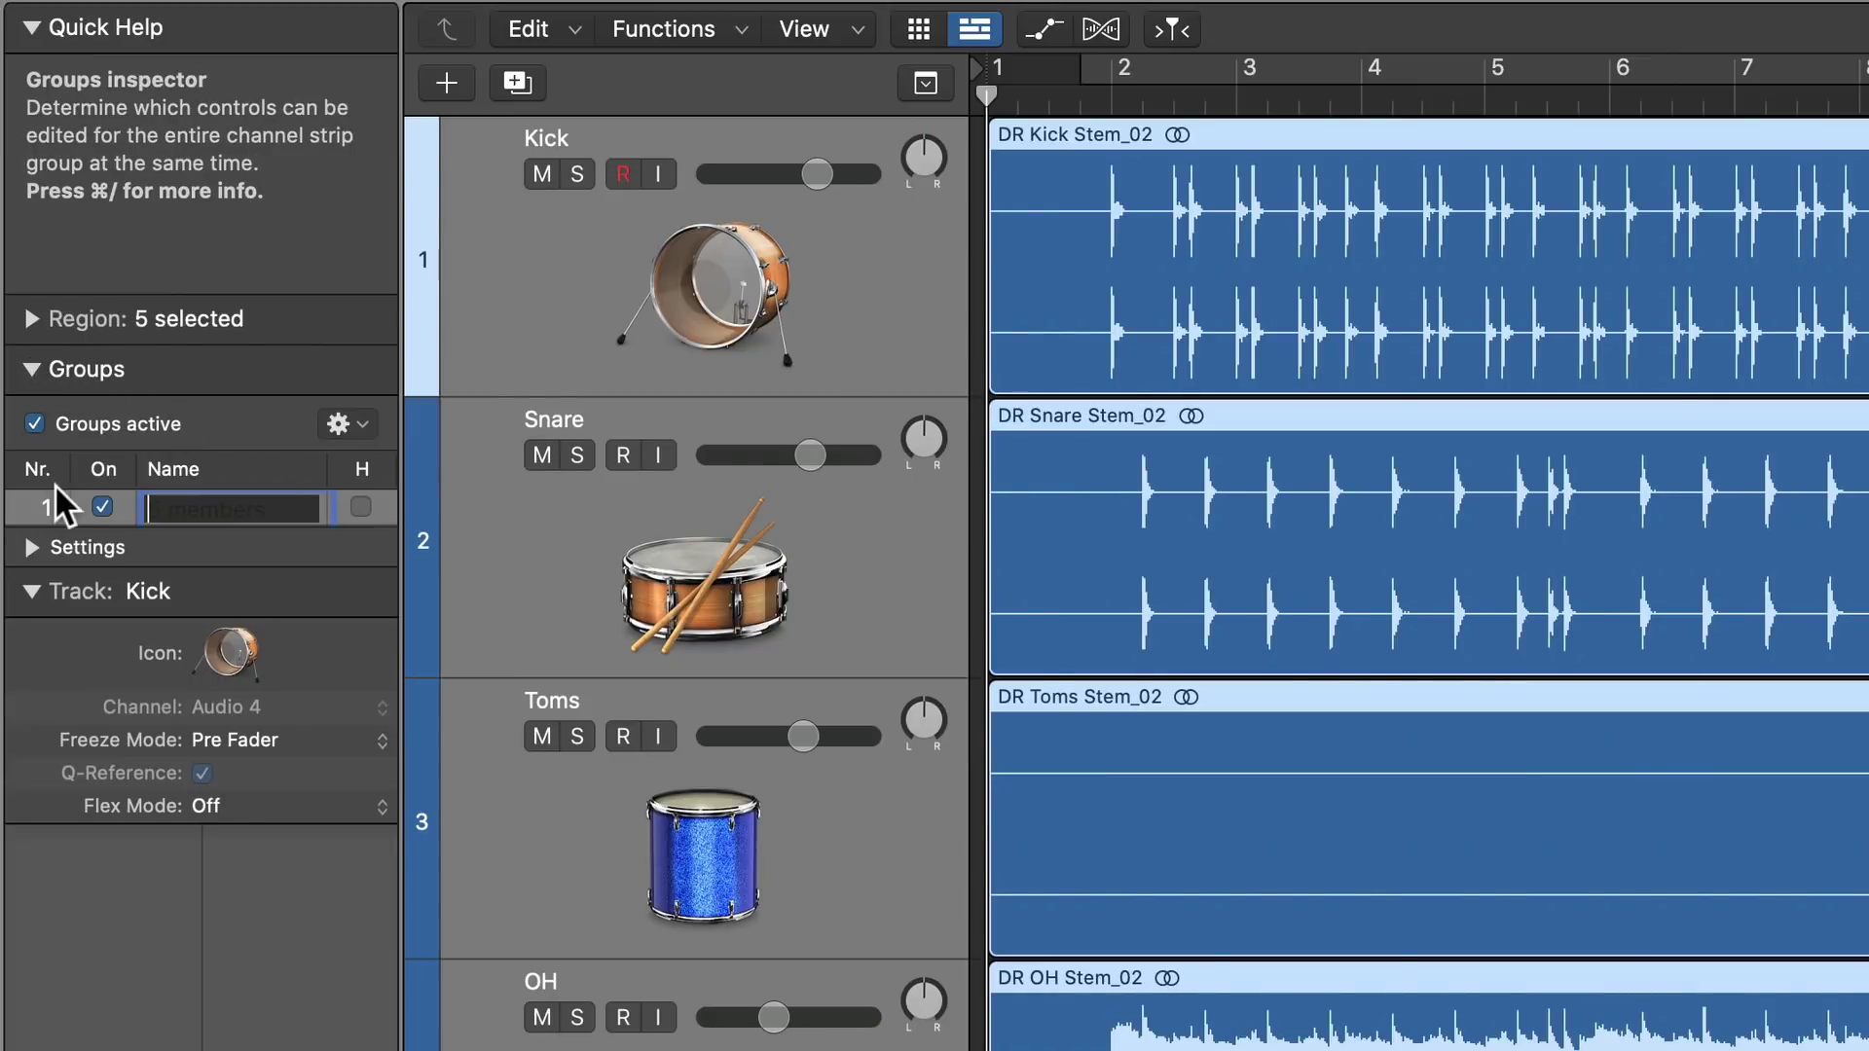
Step: Show the settings of Group 1 and name the group "drums edit"
{"action": "left_click", "coordinate": [32, 547]}
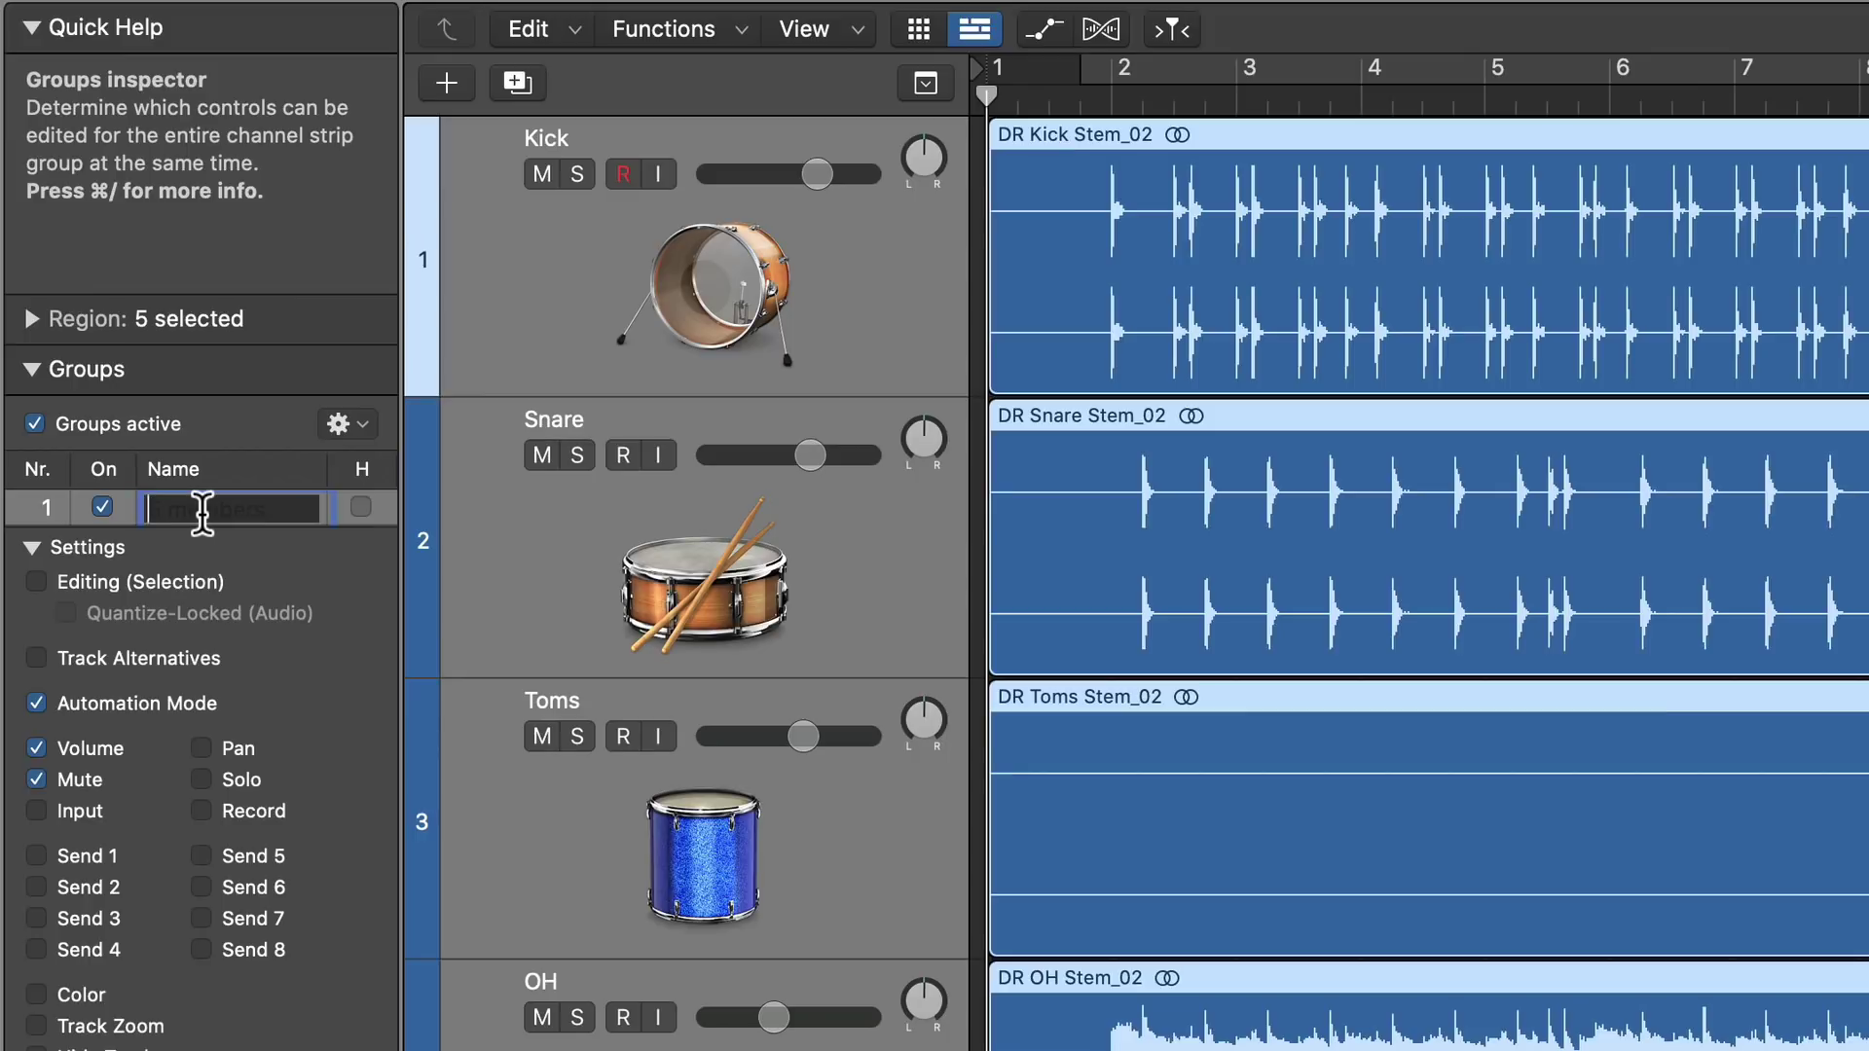
{"action": "type", "text": "drums edit"}
{"action": "key", "text": "Return"}
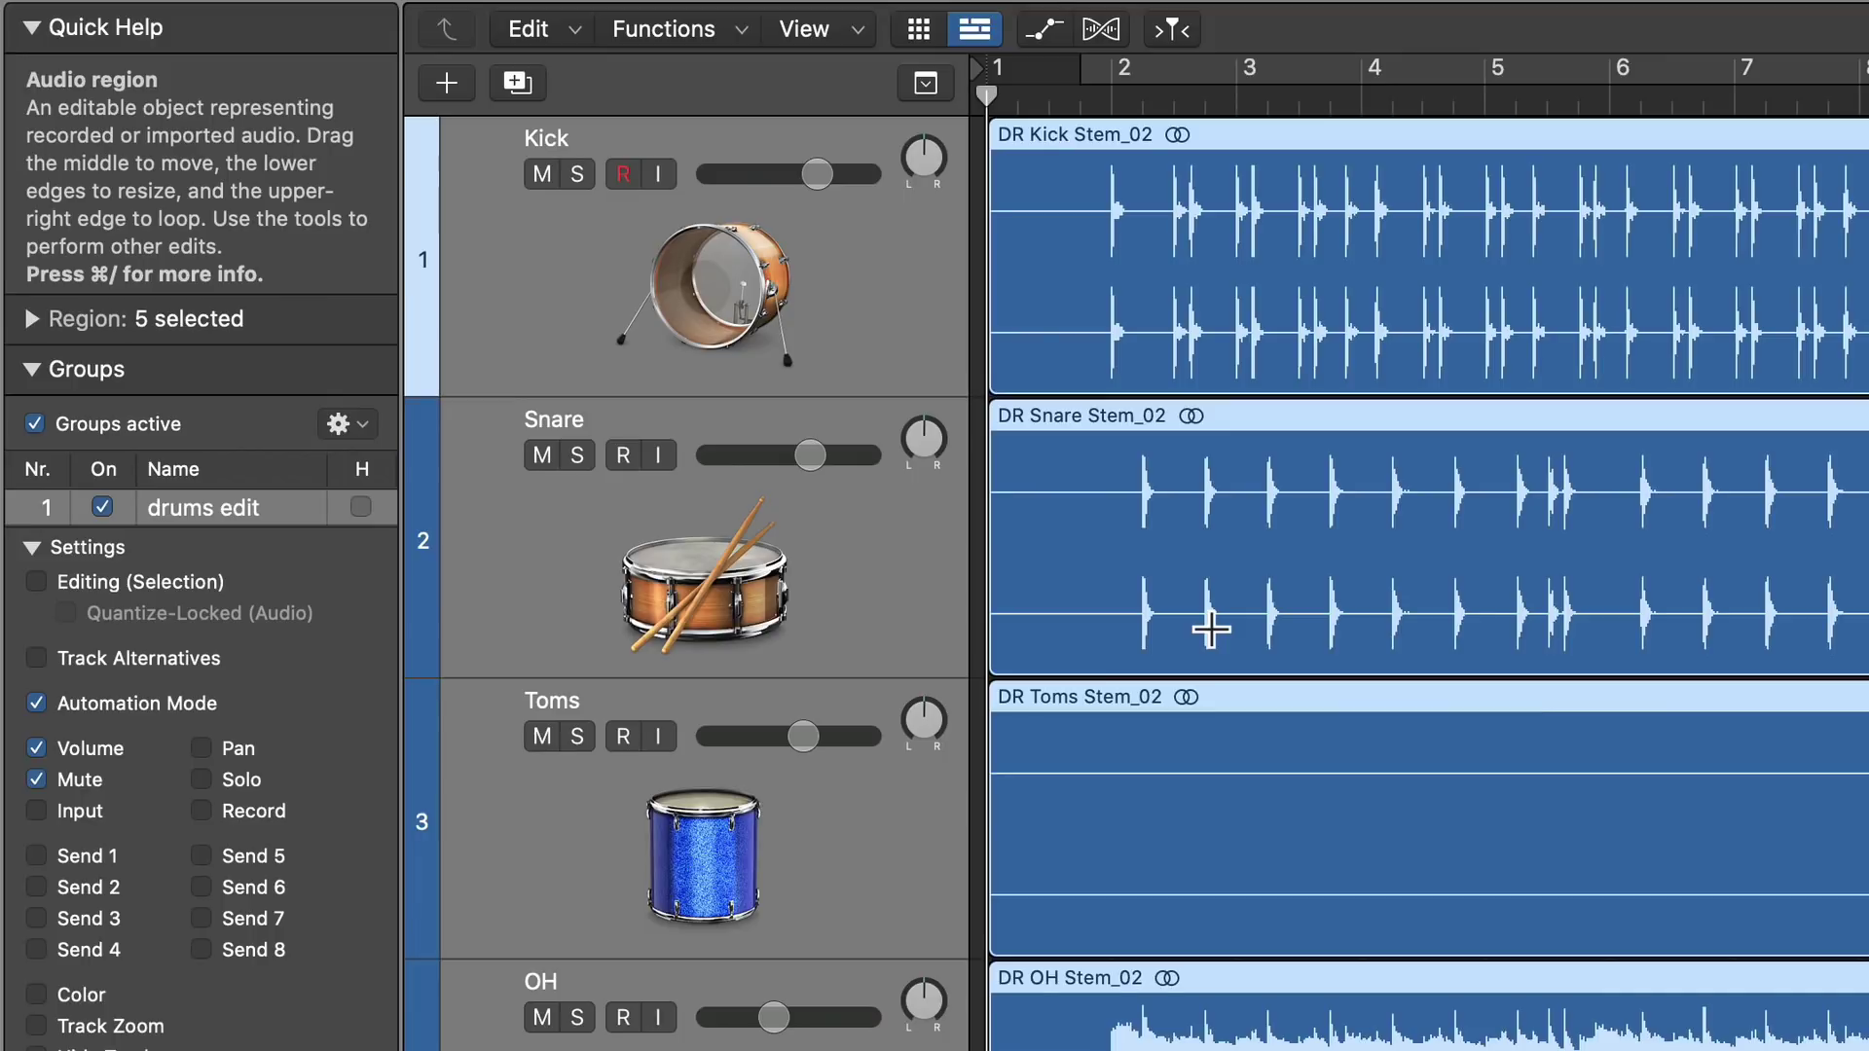
Step: Turn off Automation Mode, Volume and Mute for the drums edit group and enable Editing (Selection)
{"action": "left_click", "coordinate": [167, 699]}
{"action": "left_click", "coordinate": [85, 742]}
{"action": "left_click", "coordinate": [86, 777]}
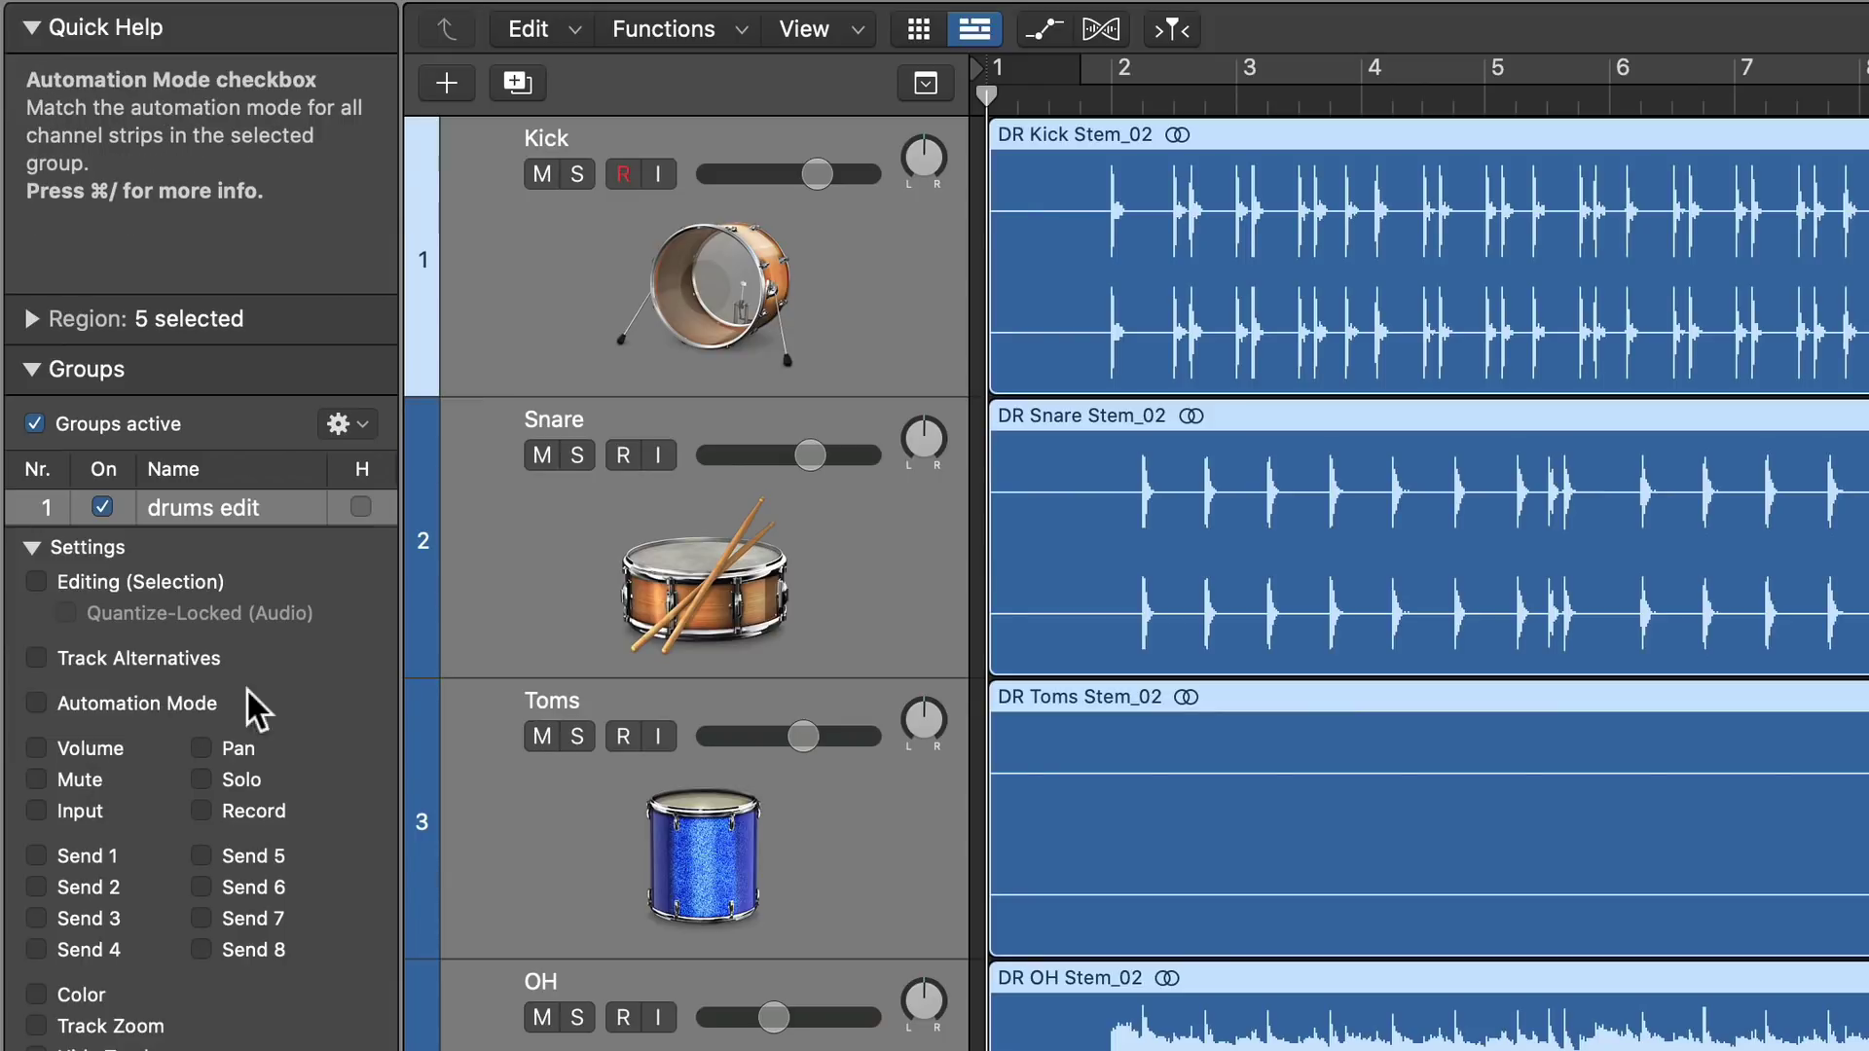
{"action": "left_click", "coordinate": [171, 582]}
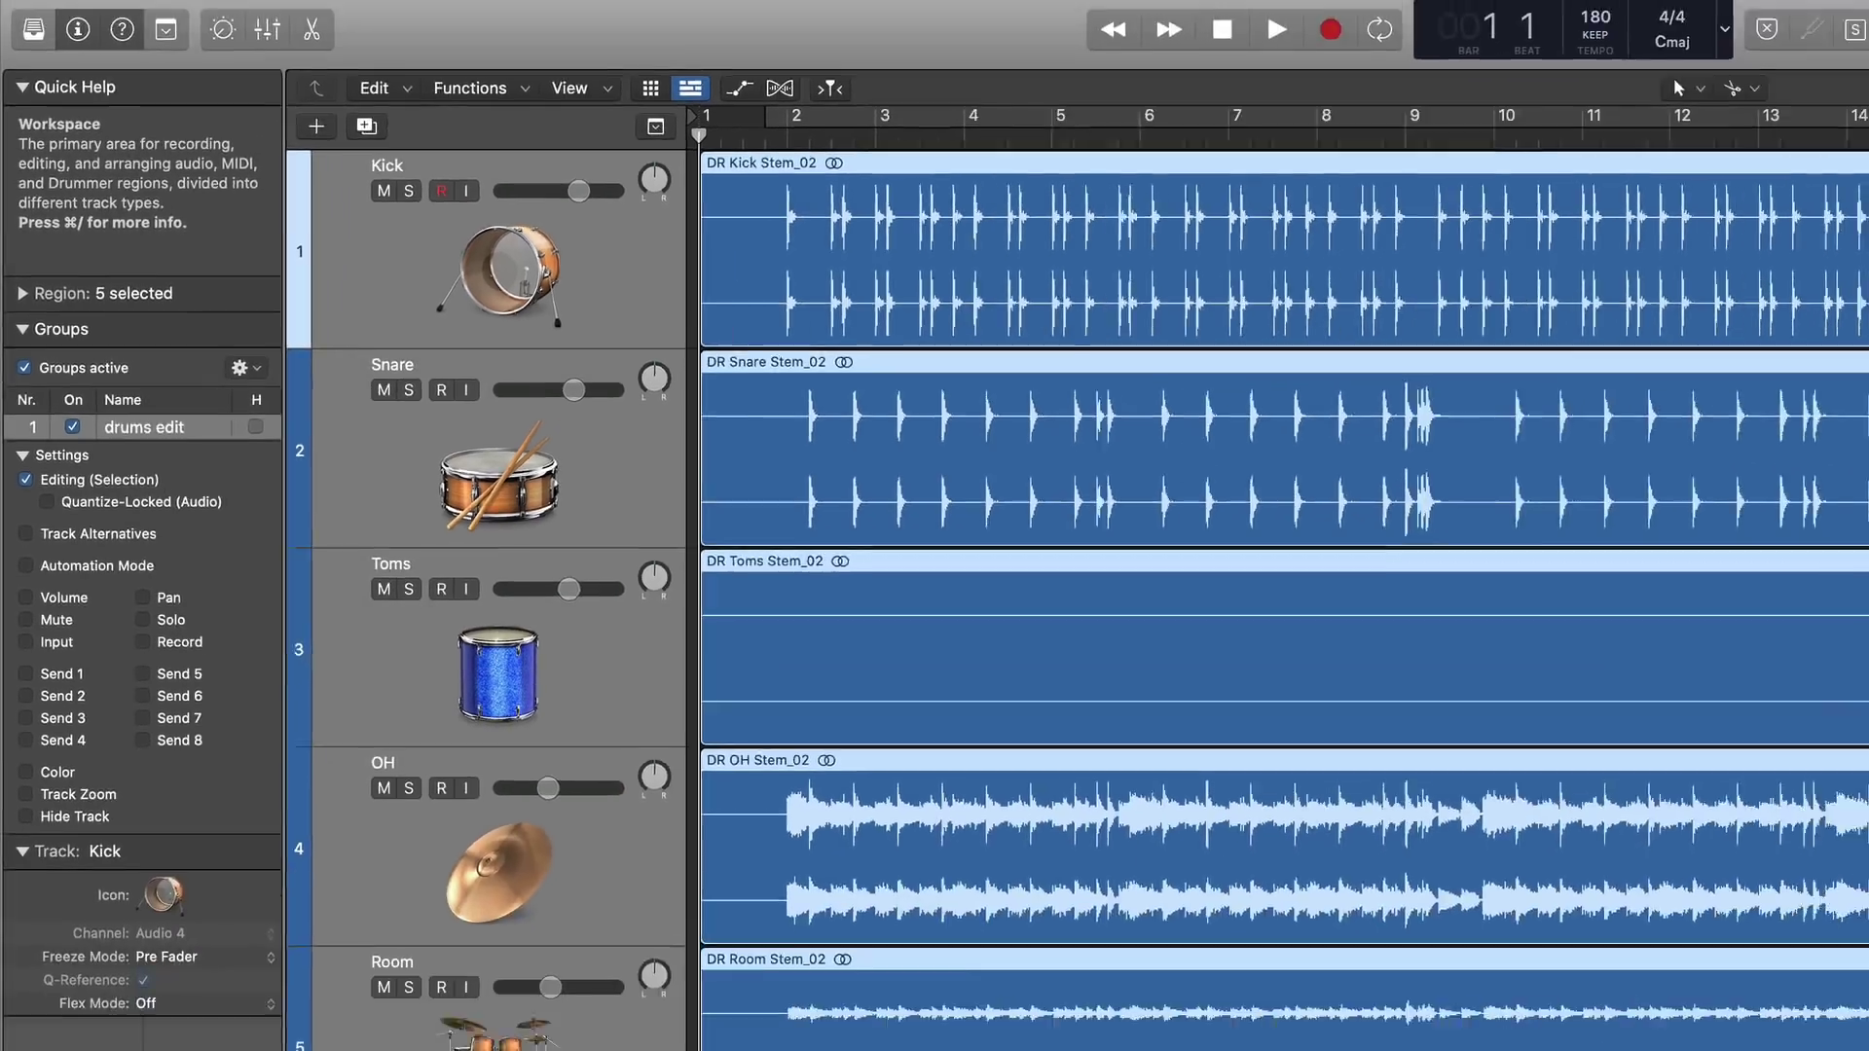
Step: Deselect all regions and trim the start of the OH region, with its grouped drum regions, to about bar 11.5
{"action": "left_click", "coordinate": [798, 1003]}
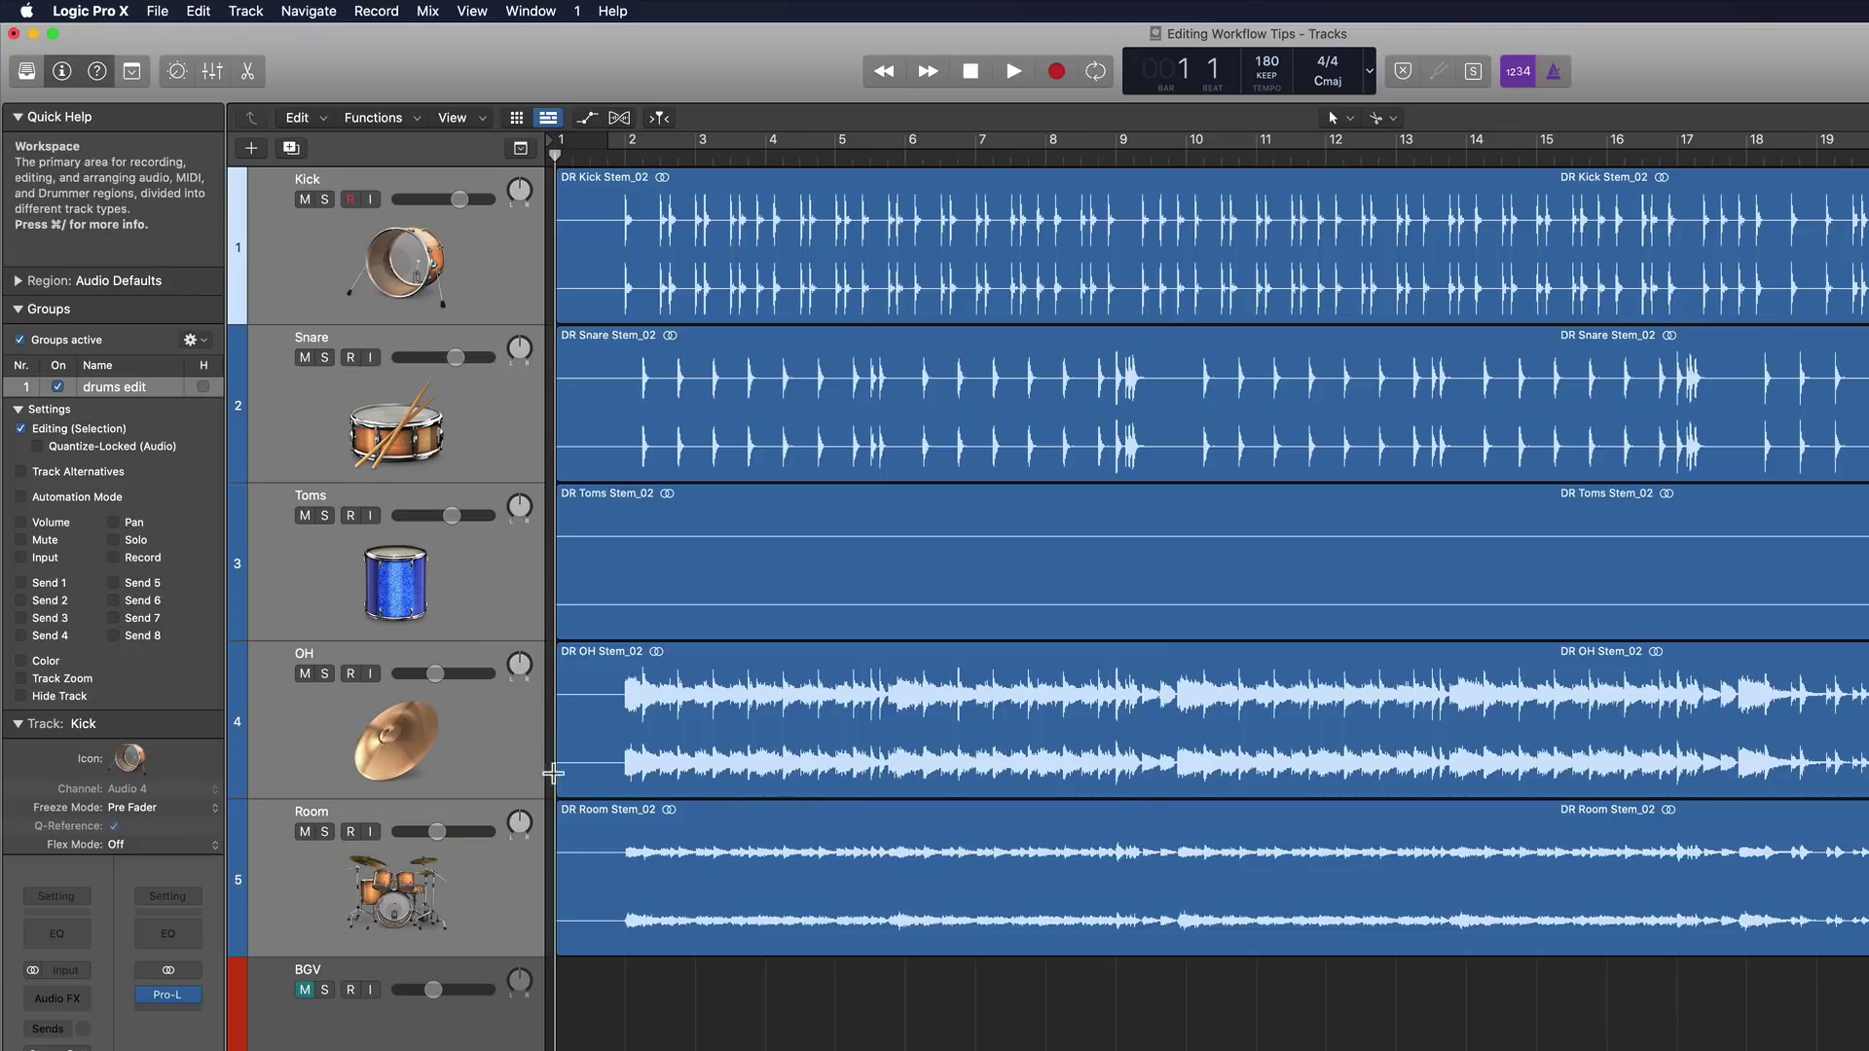
{"action": "left_click_drag", "start_coordinate": [553, 774], "coordinate": [1203, 721]}
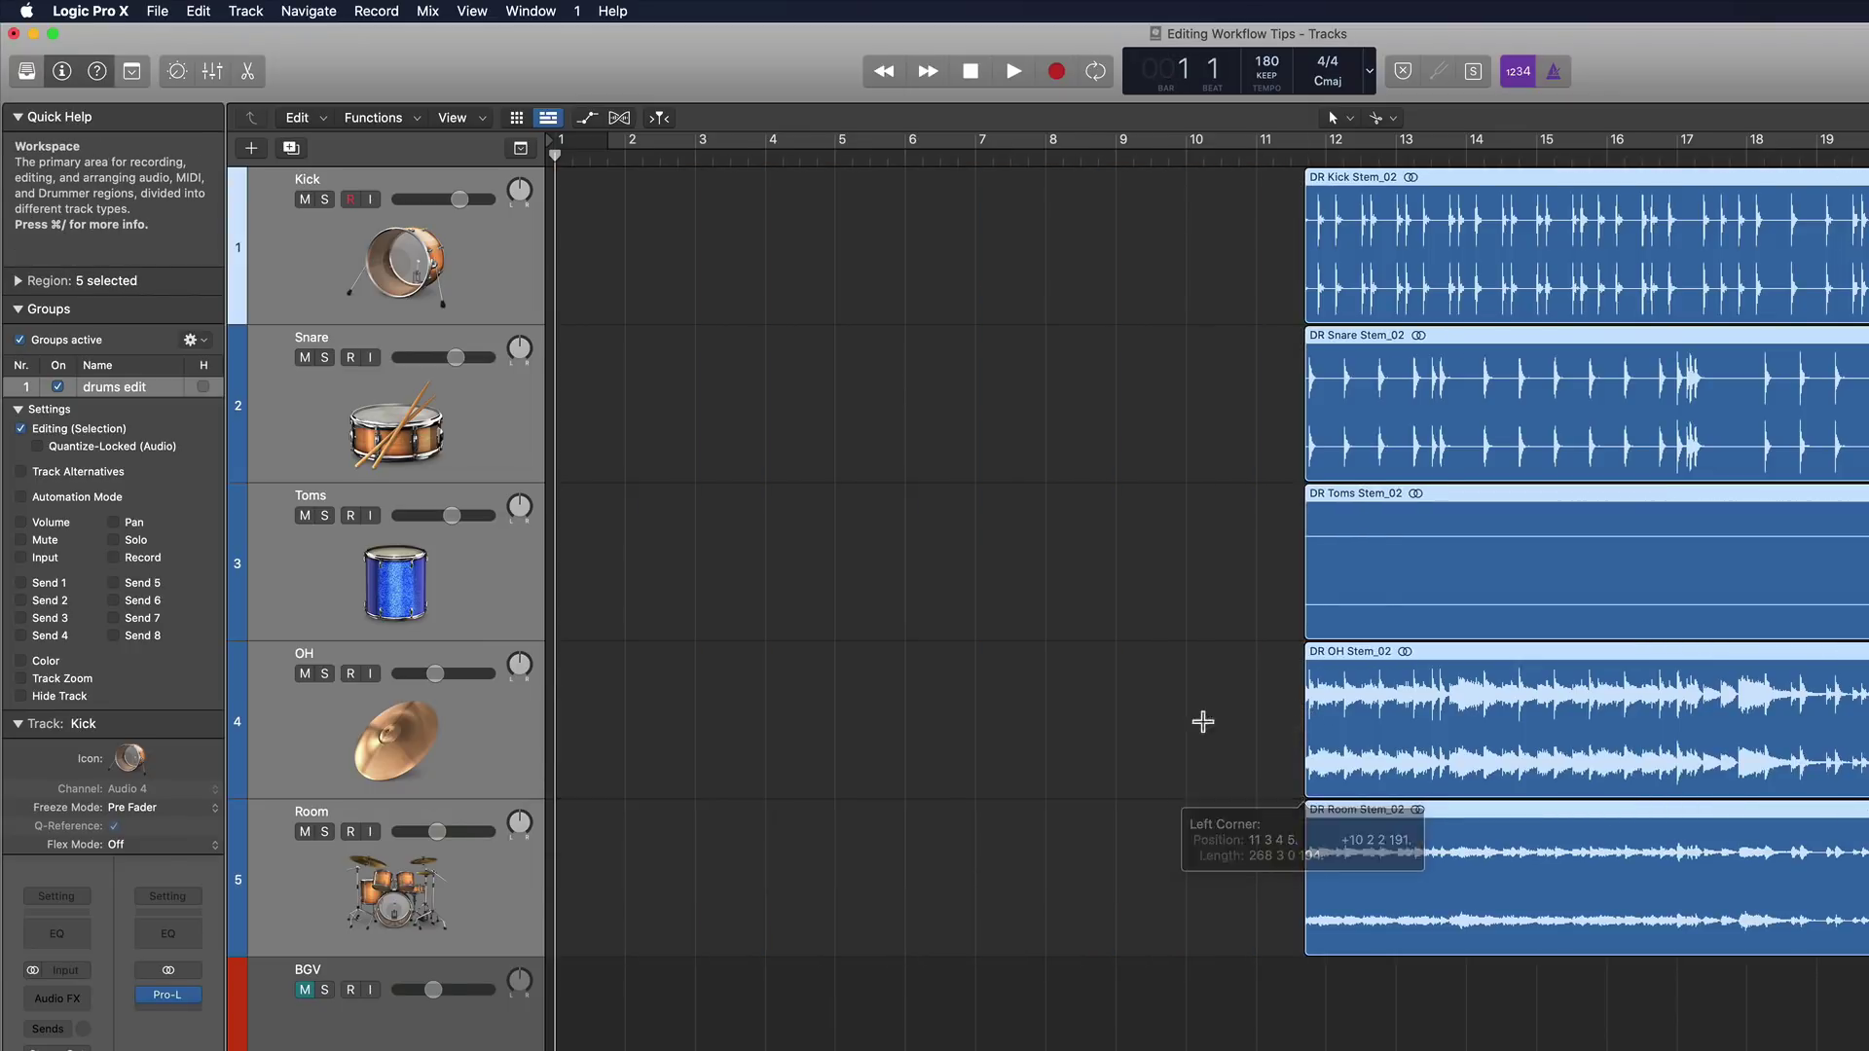
{"action": "left_click", "coordinate": [1203, 722]}
Step: Move the grouped drum regions' start to about bar 6, then marquee-select and delete about bars 10 to 15
{"action": "left_click", "coordinate": [1550, 270]}
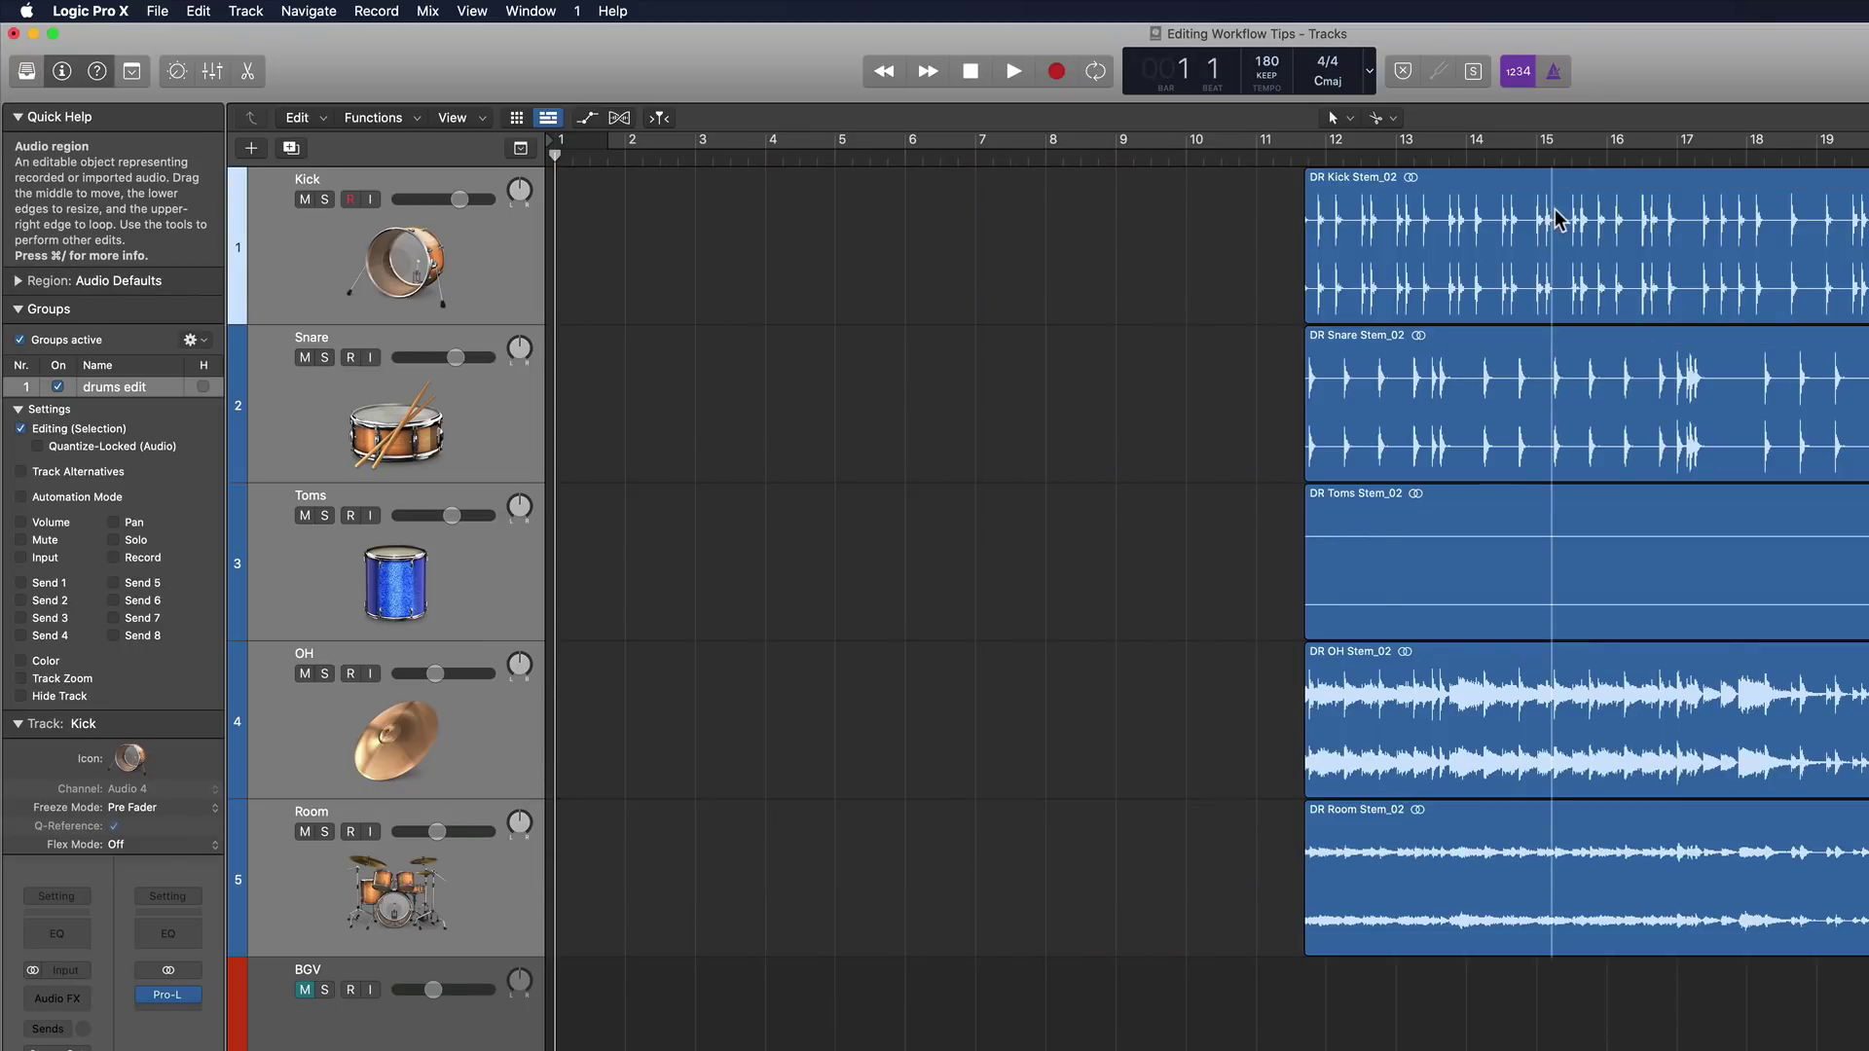
{"action": "left_click_drag", "start_coordinate": [1555, 219], "coordinate": [1549, 282]}
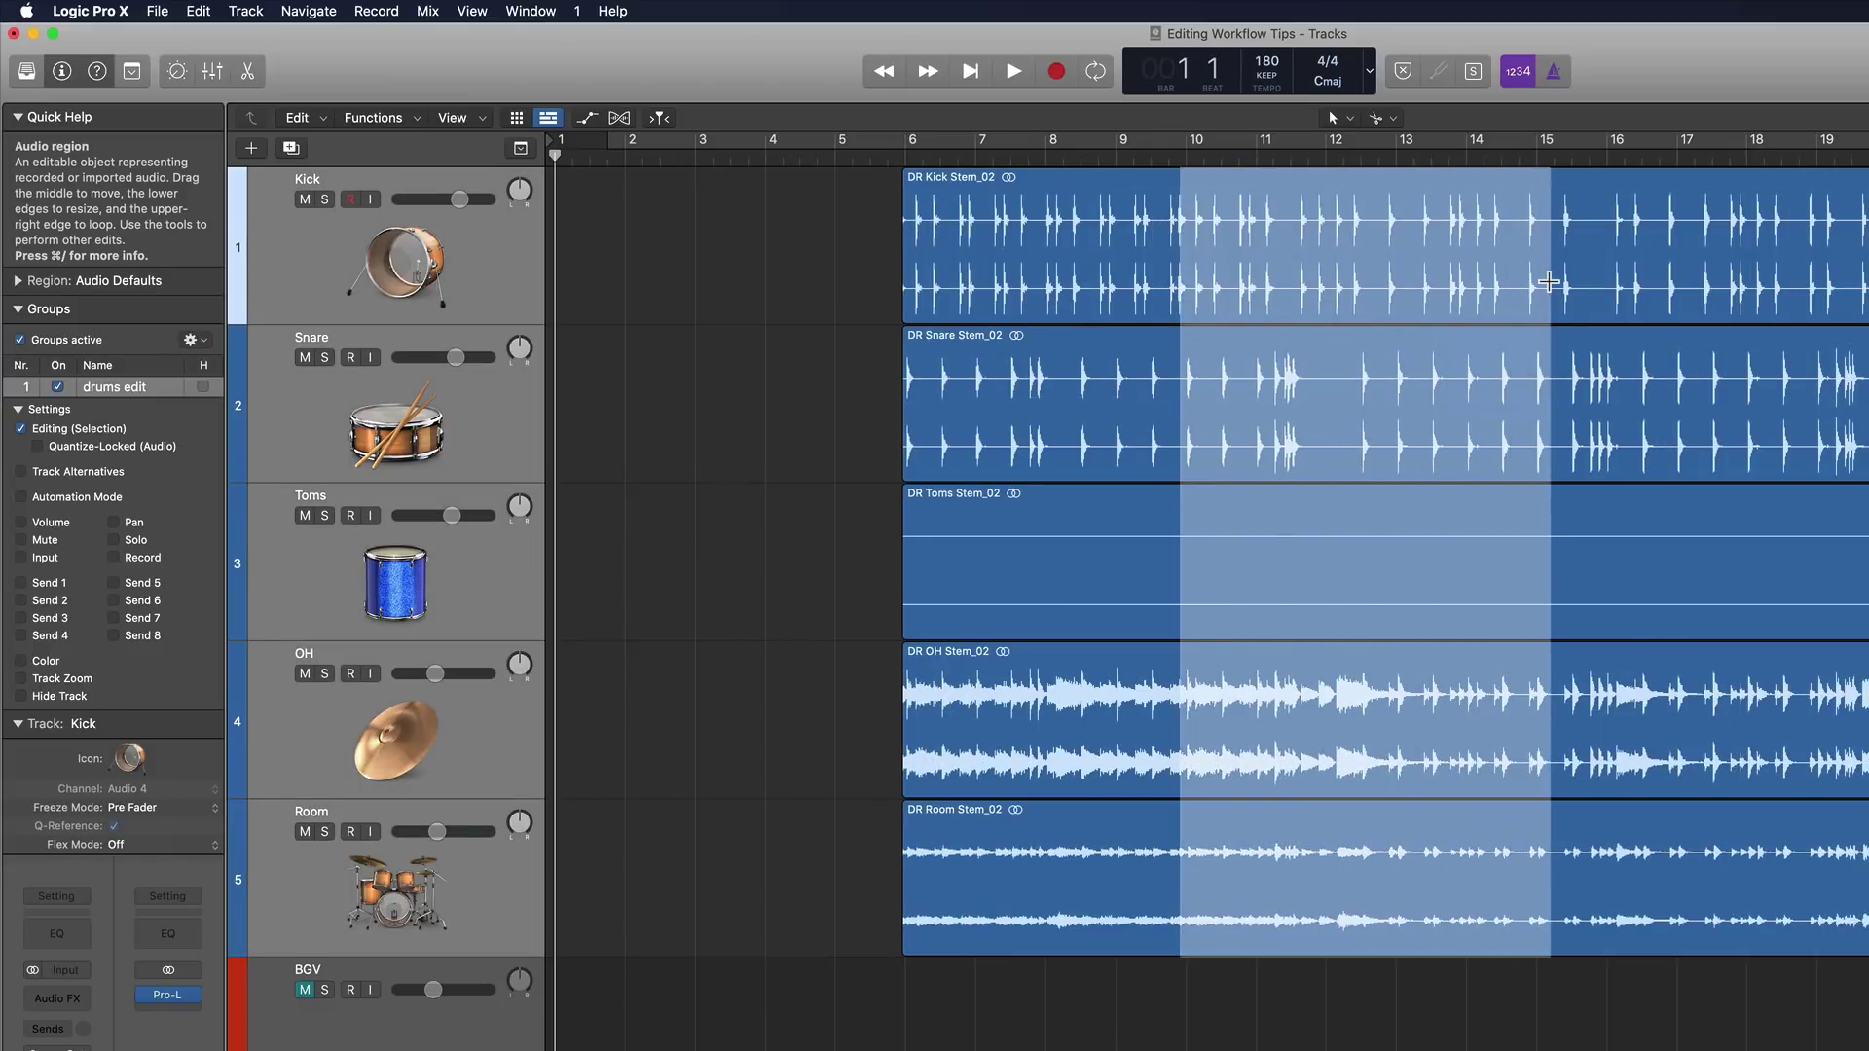
{"action": "key", "text": "Delete"}
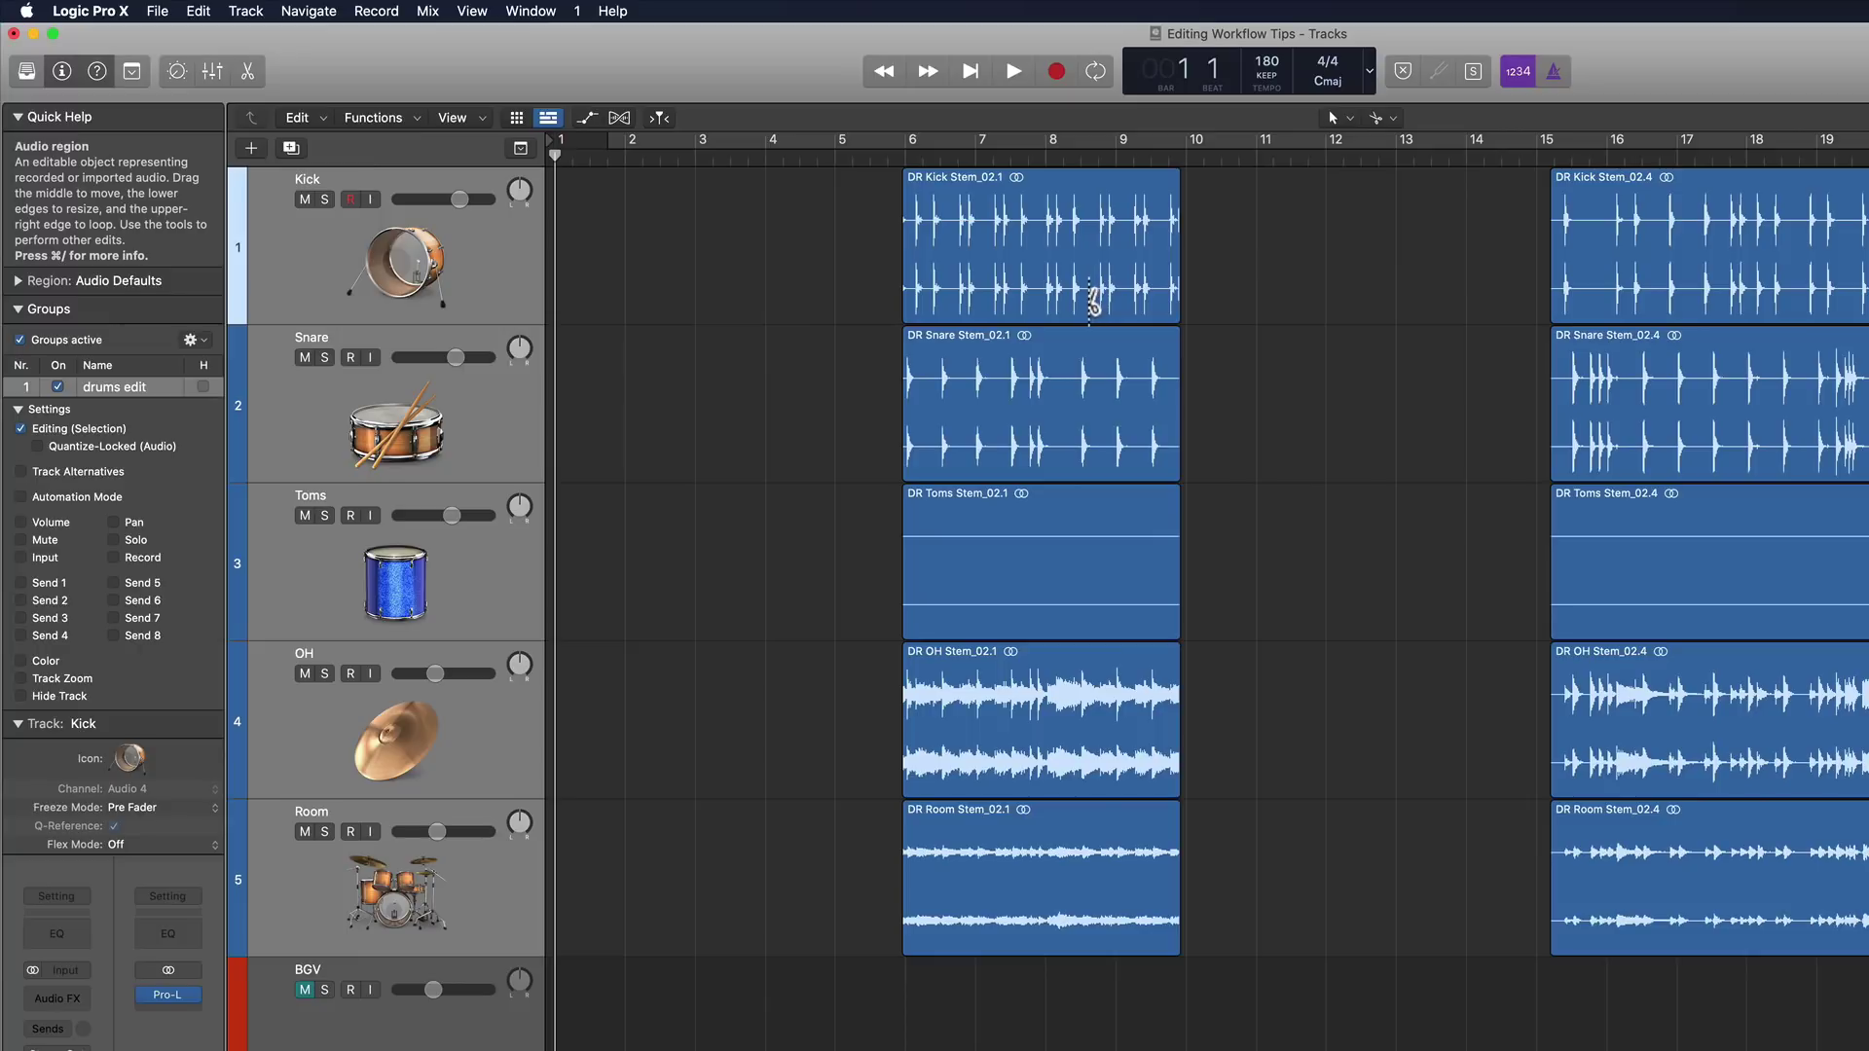
Step: Split the grouped drum regions at about bar 8.7 and draw a fade-in from about bar 15 to bar 18 on their second section
{"action": "left_click", "coordinate": [1092, 296]}
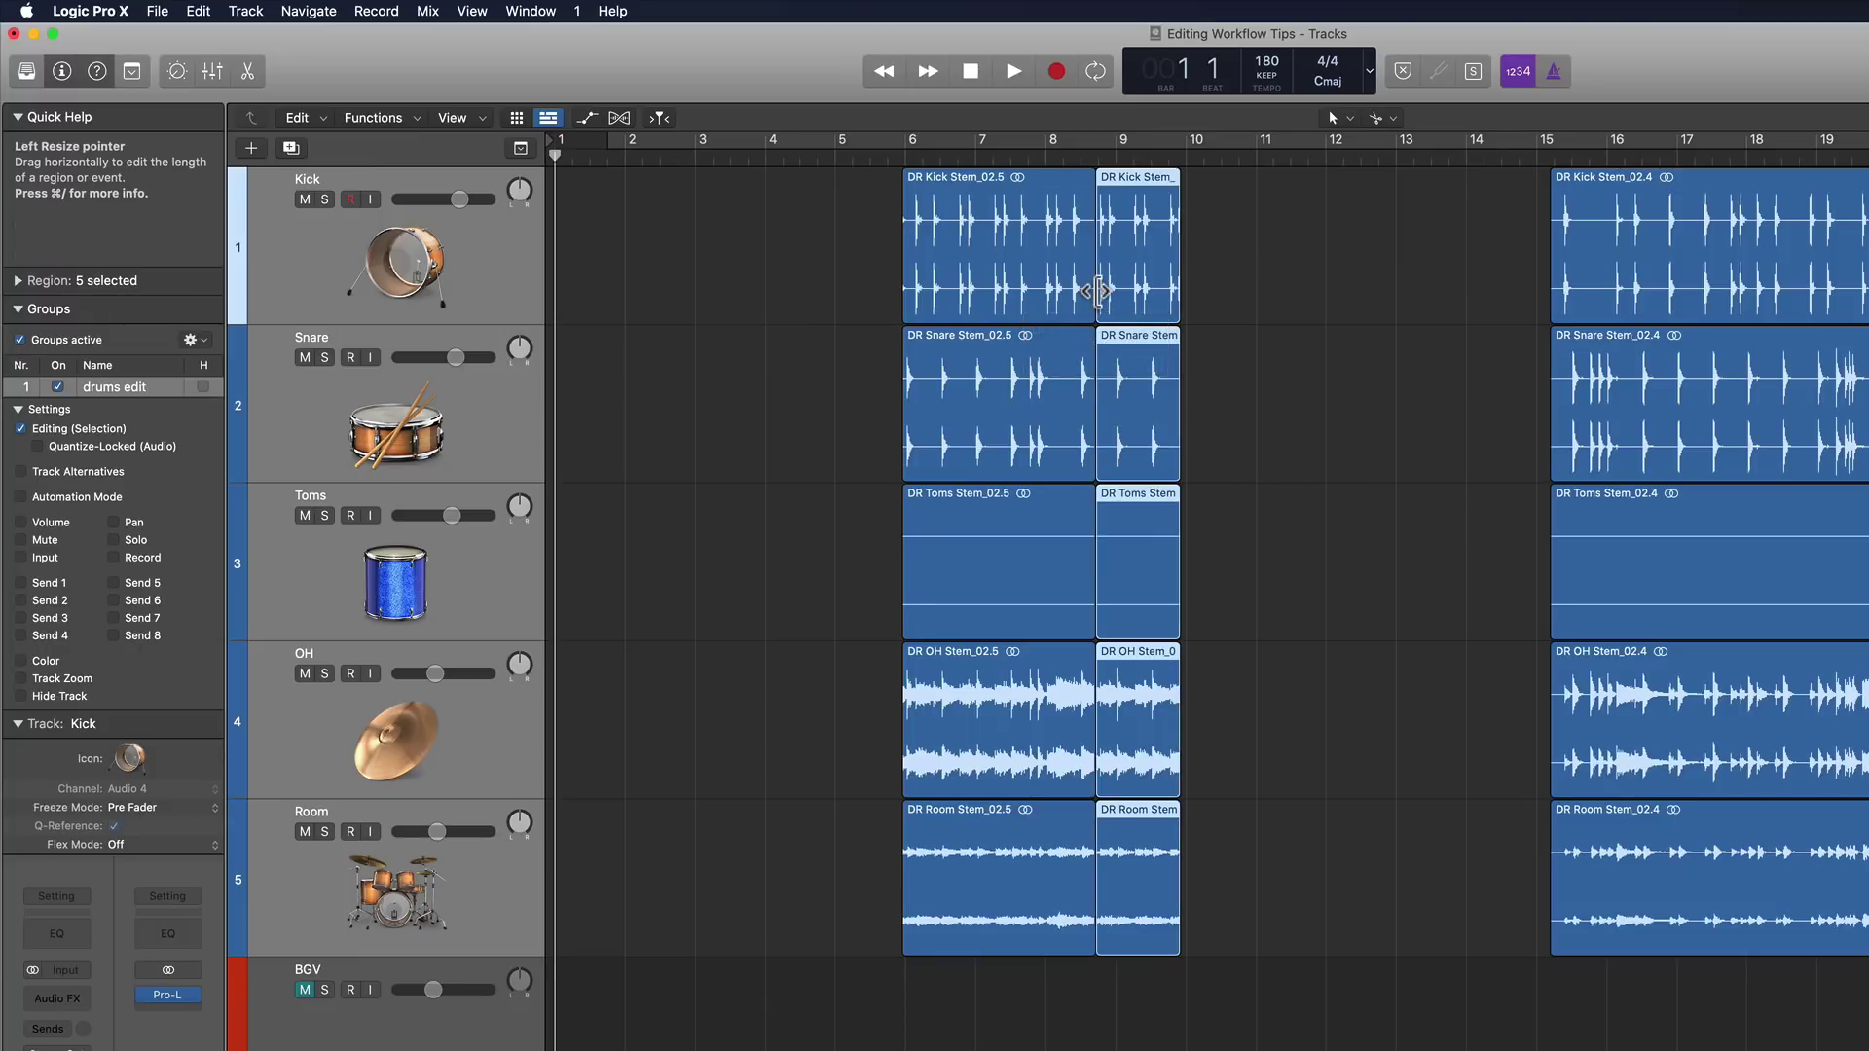
{"action": "left_click", "coordinate": [1316, 393]}
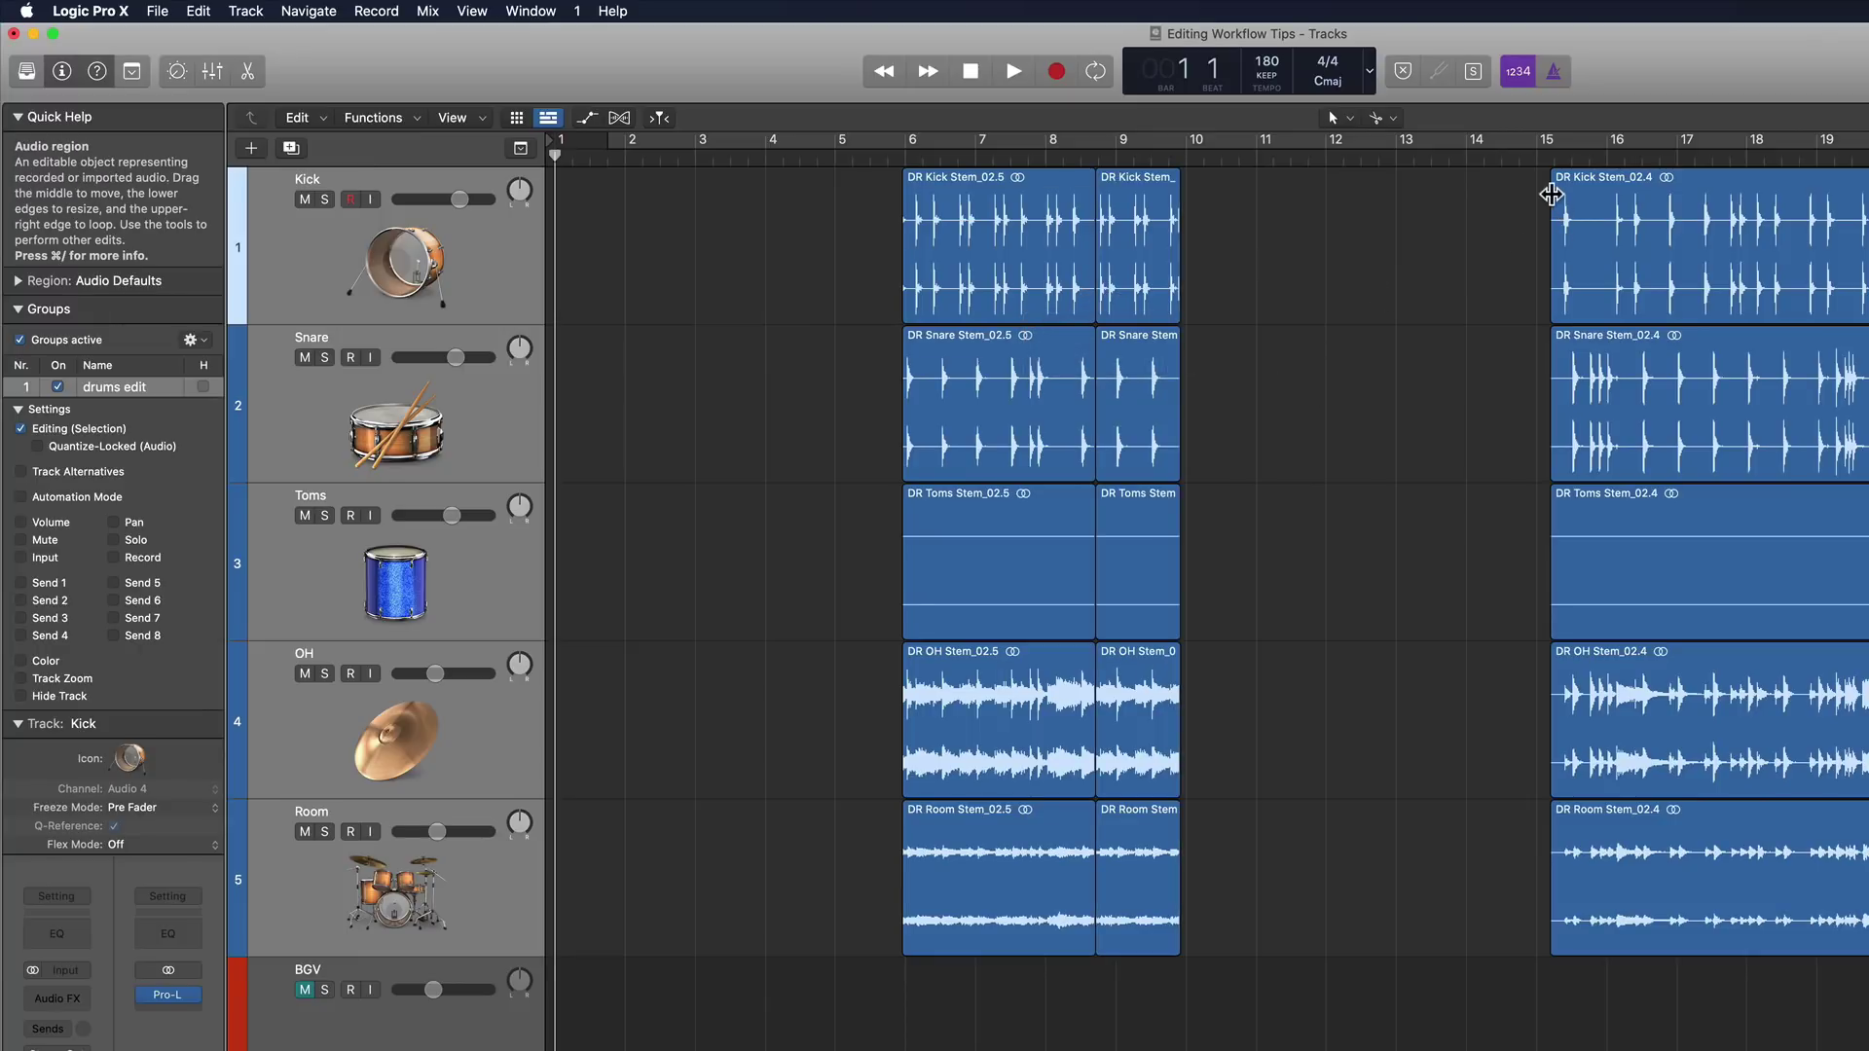
{"action": "left_click_drag", "start_coordinate": [1551, 195], "coordinate": [1762, 206]}
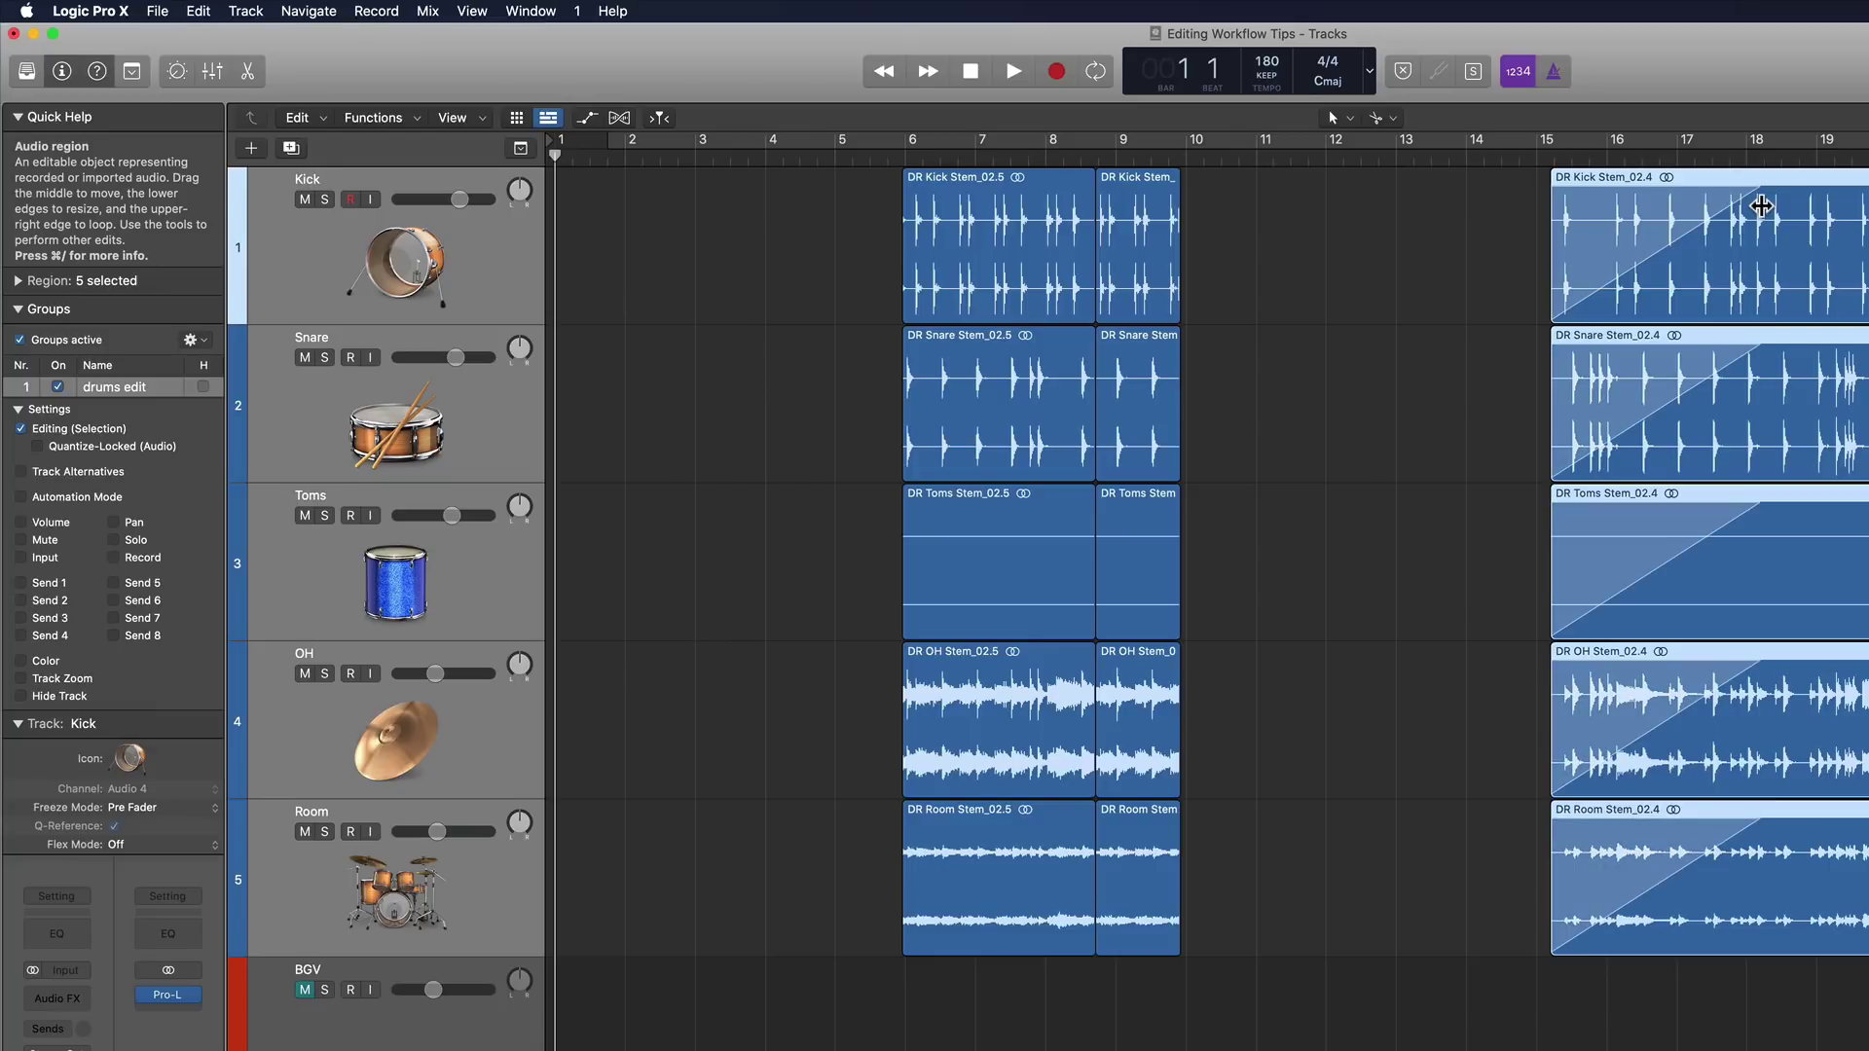
Step: Undo the fade, split, deletion, move and trim on the grouped drum regions and deselect them
{"action": "key", "text": "super+z"}
{"action": "key", "text": "super+z"}
{"action": "key", "text": "super+z"}
{"action": "key", "text": "super+z"}
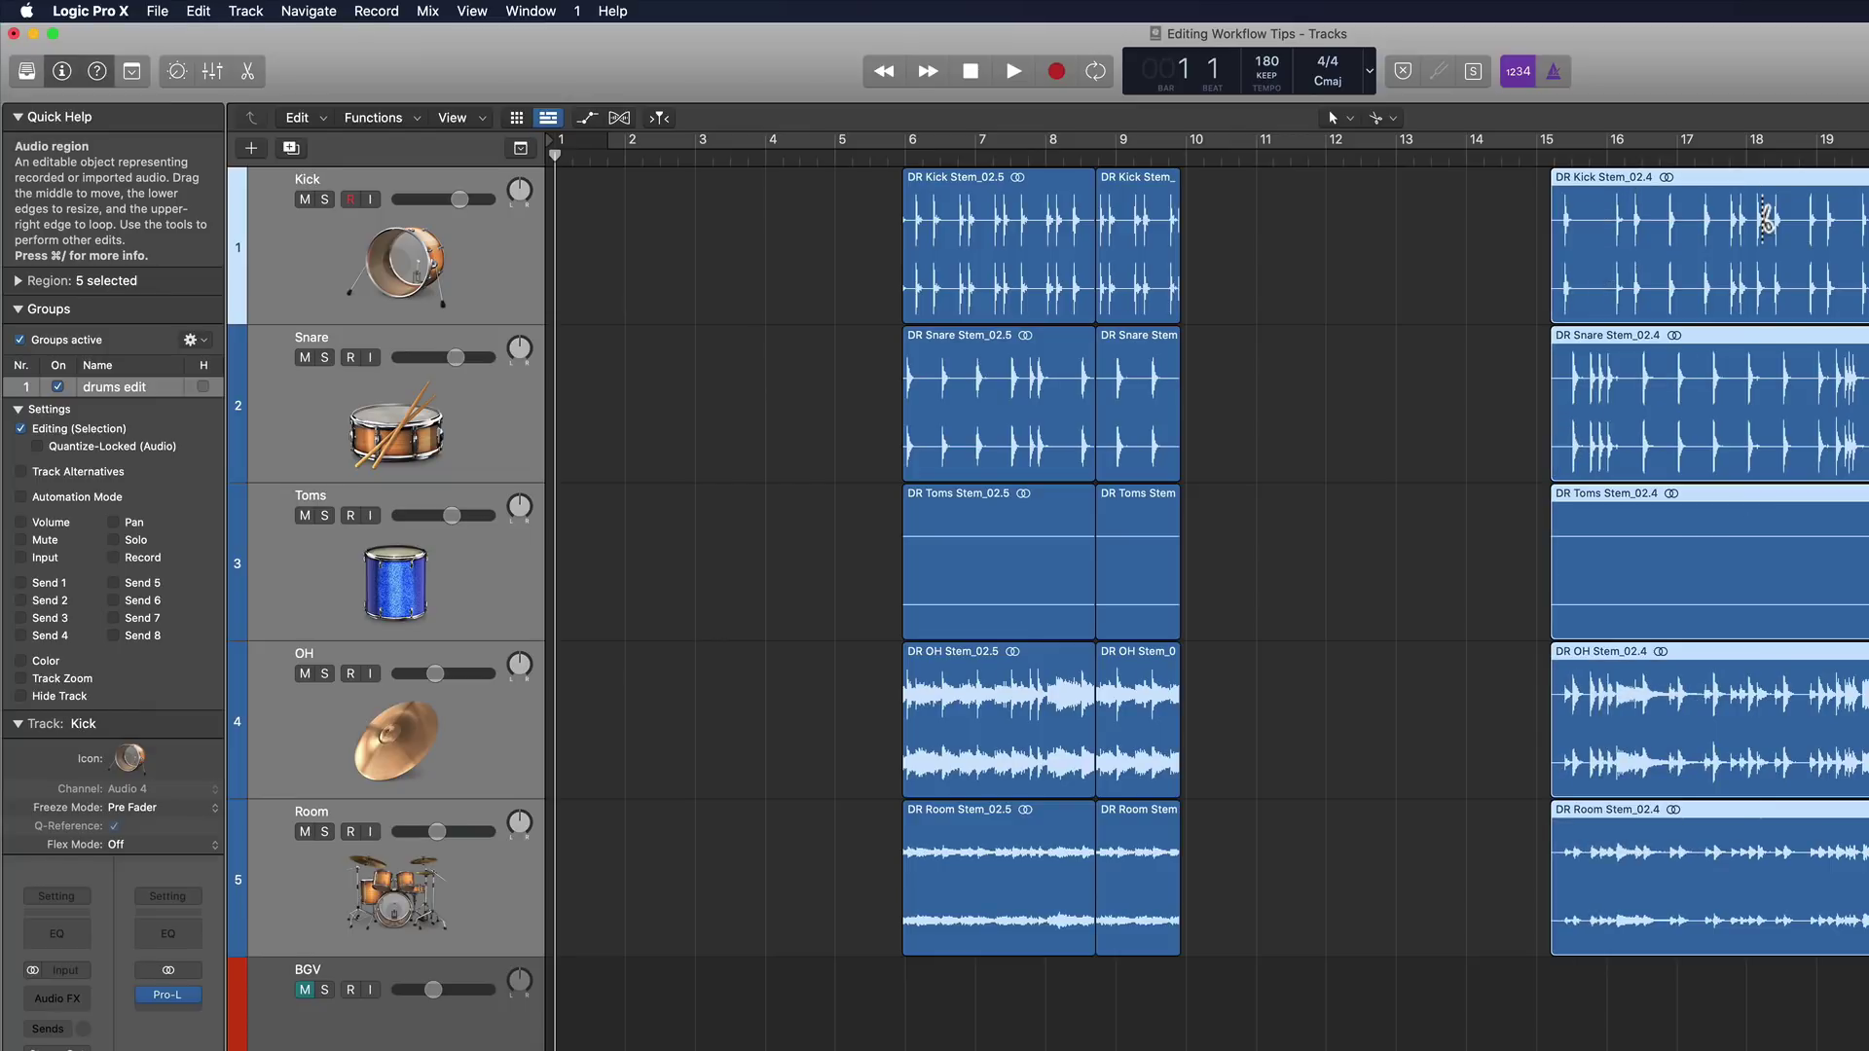
{"action": "key", "text": "super+z"}
{"action": "key", "text": "super+z"}
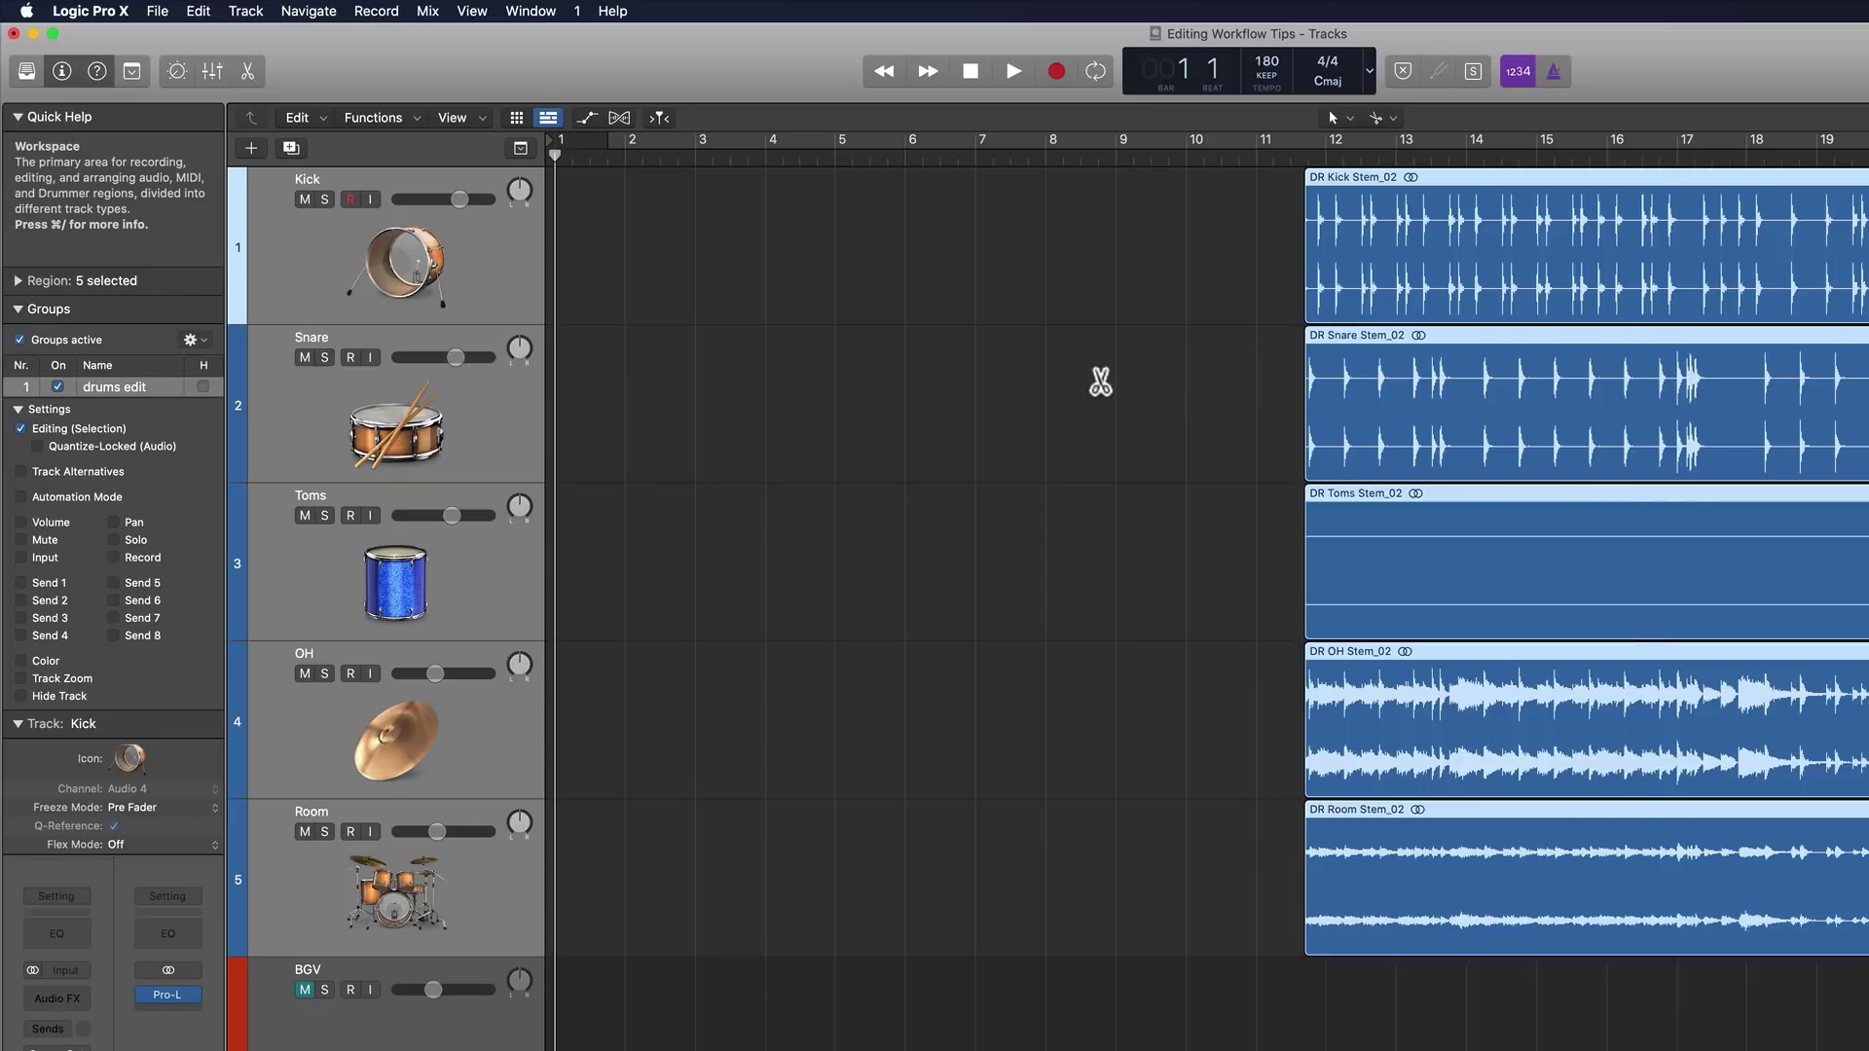
{"action": "left_click", "coordinate": [1065, 1030]}
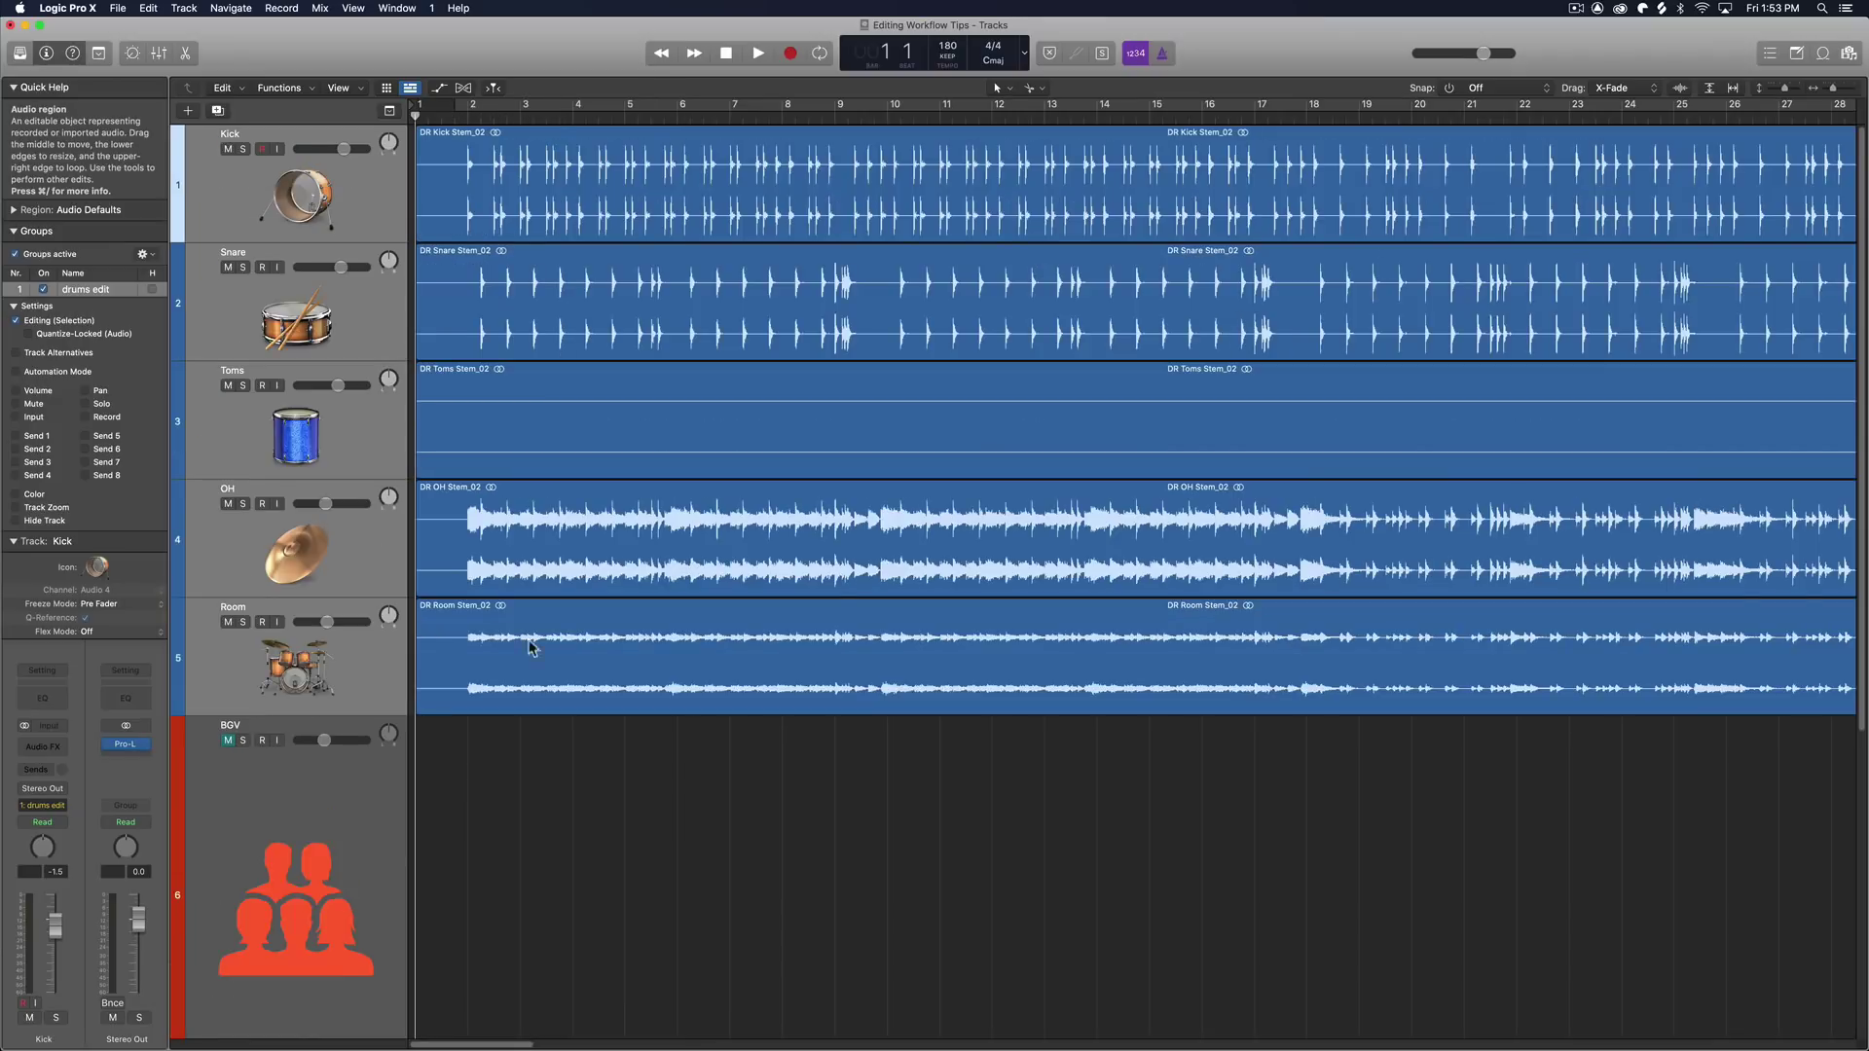
Step: Reset the track heights to the default zoom and unmute the BGV, Lead Vocal, Guitar and Bass tracks
{"action": "left_click", "coordinate": [325, 360], "text": "super"}
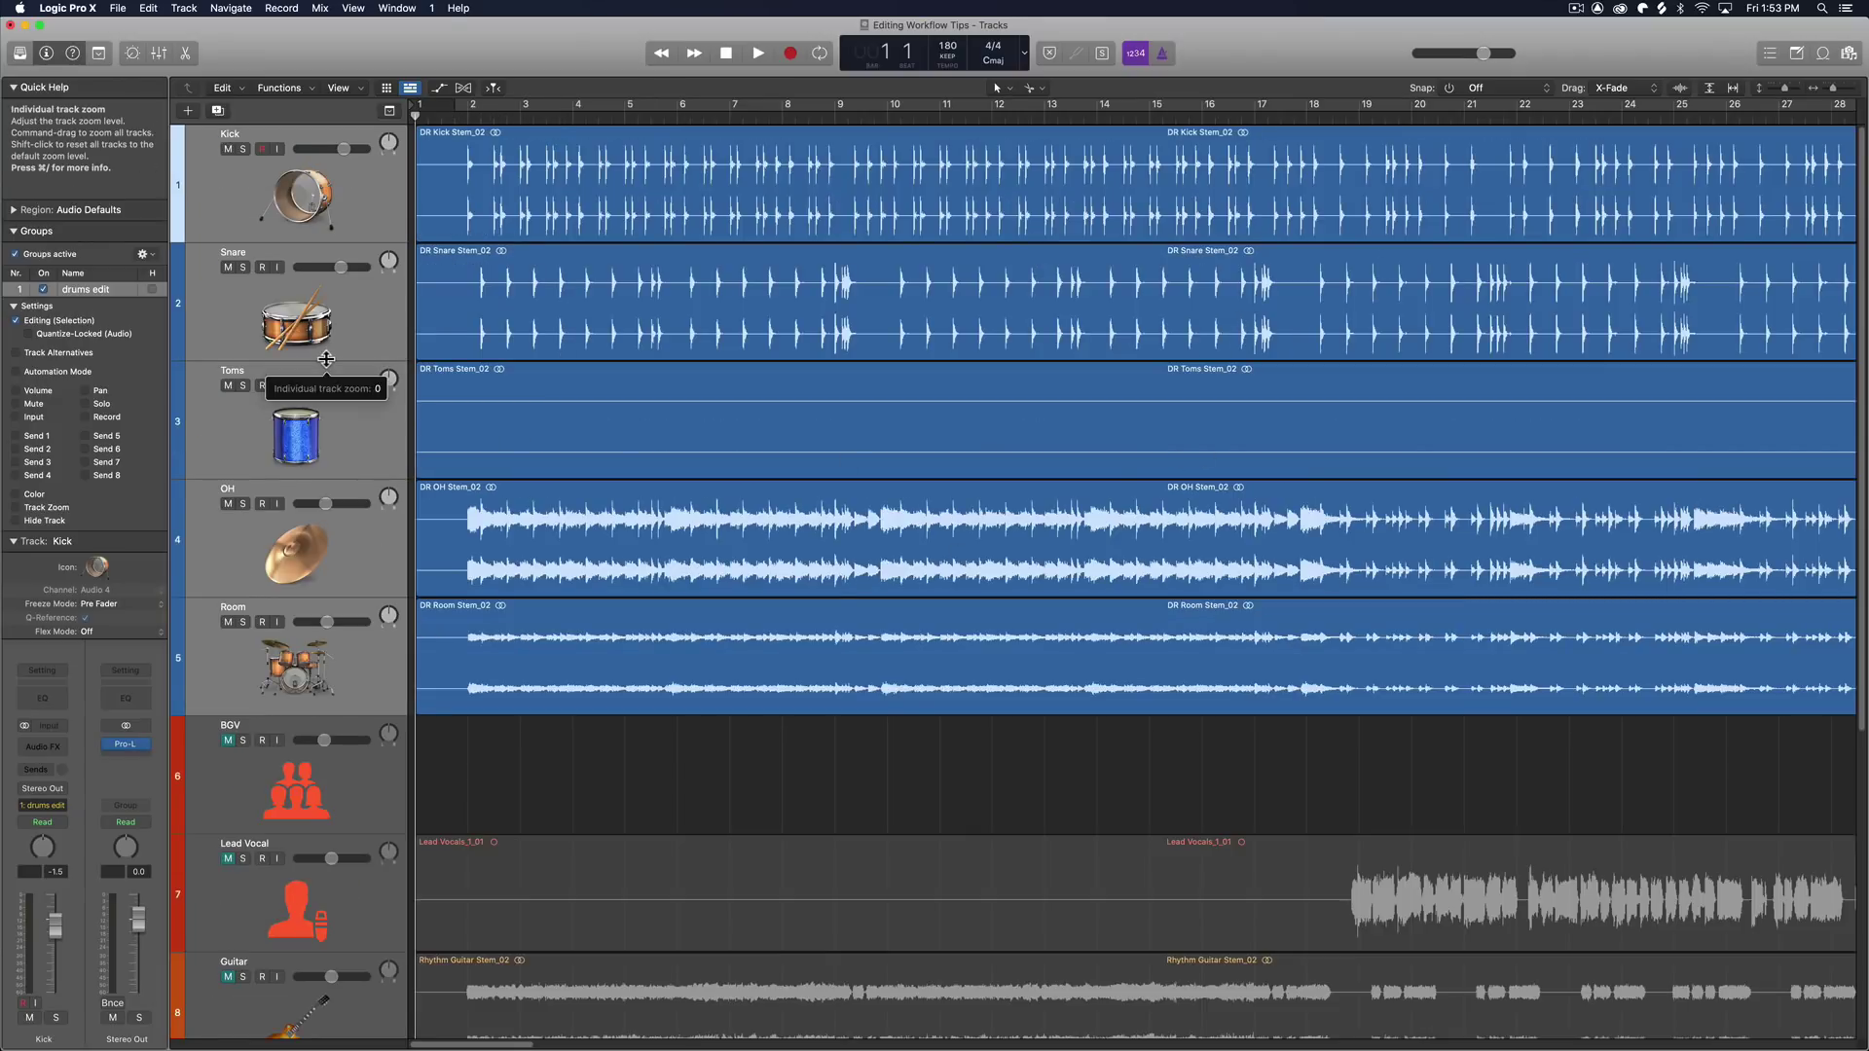
{"action": "left_click", "coordinate": [227, 869]}
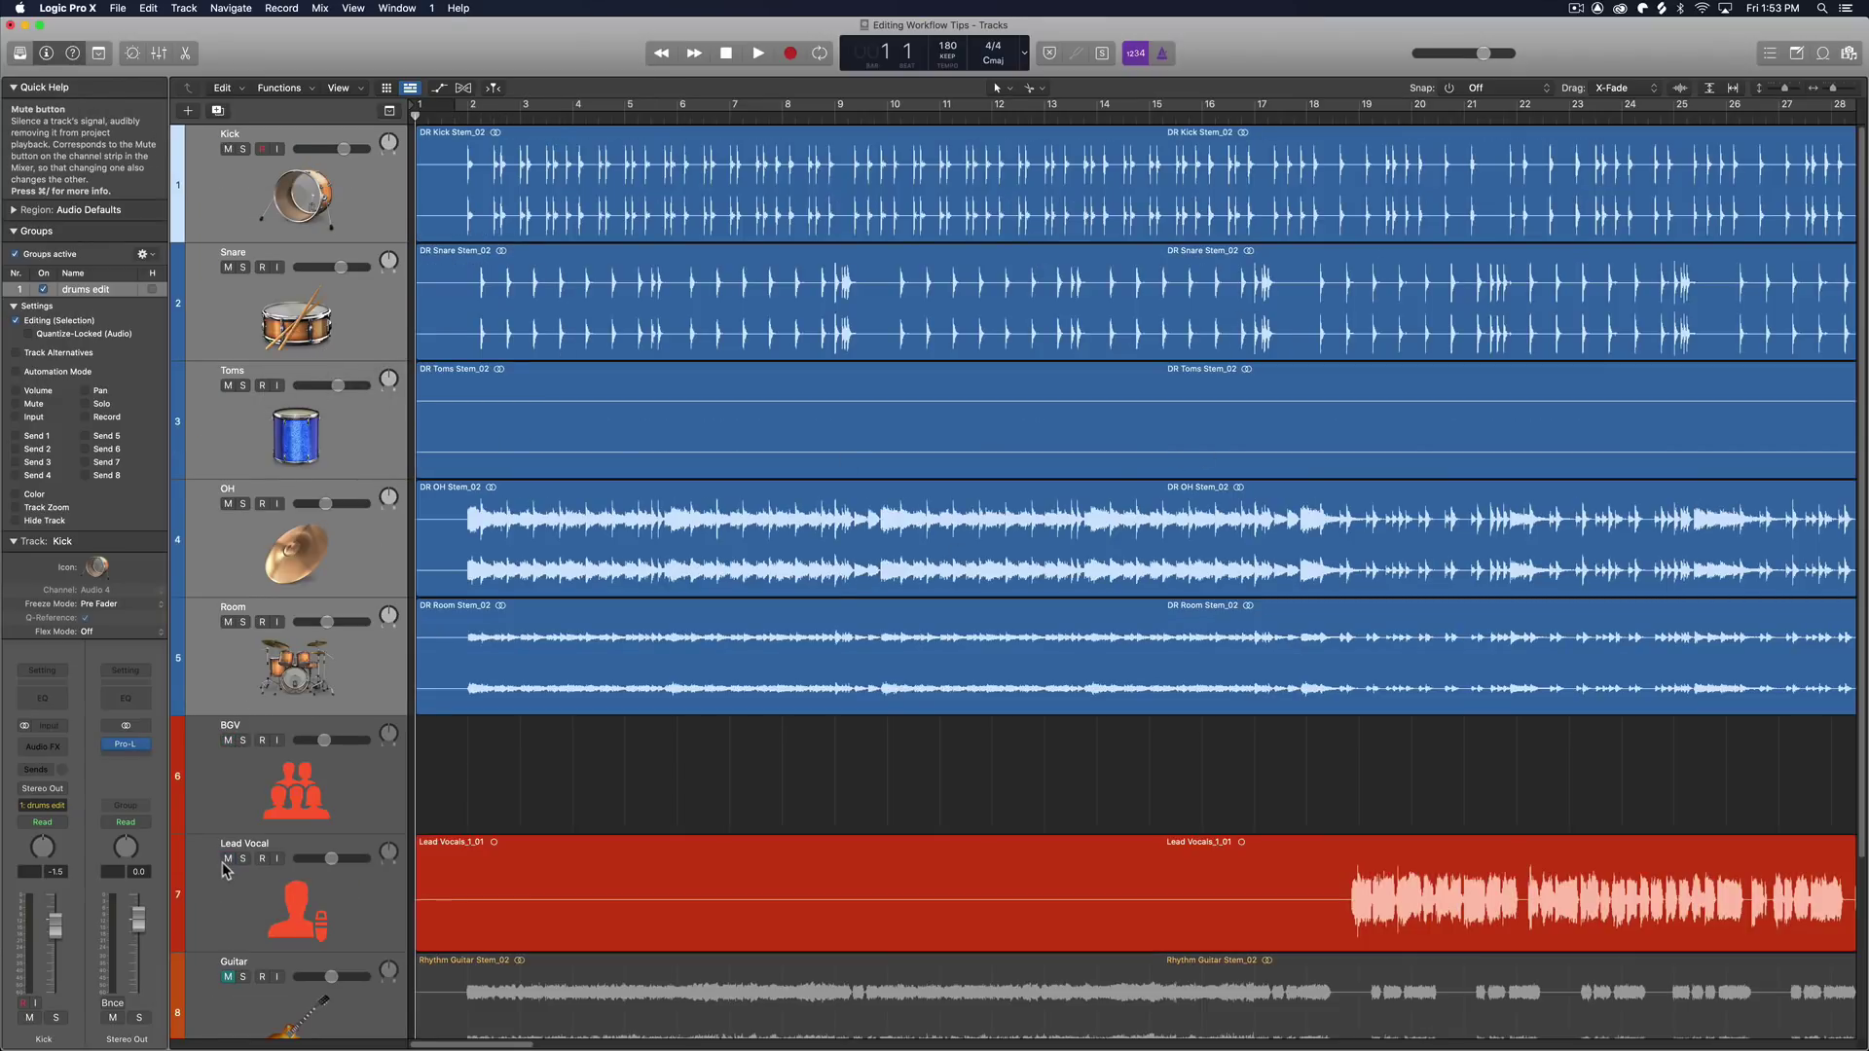
{"action": "scroll", "coordinate": [226, 871], "scroll_direction": "down", "scroll_amount": 1}
{"action": "scroll", "coordinate": [226, 871], "scroll_direction": "down", "scroll_amount": 5}
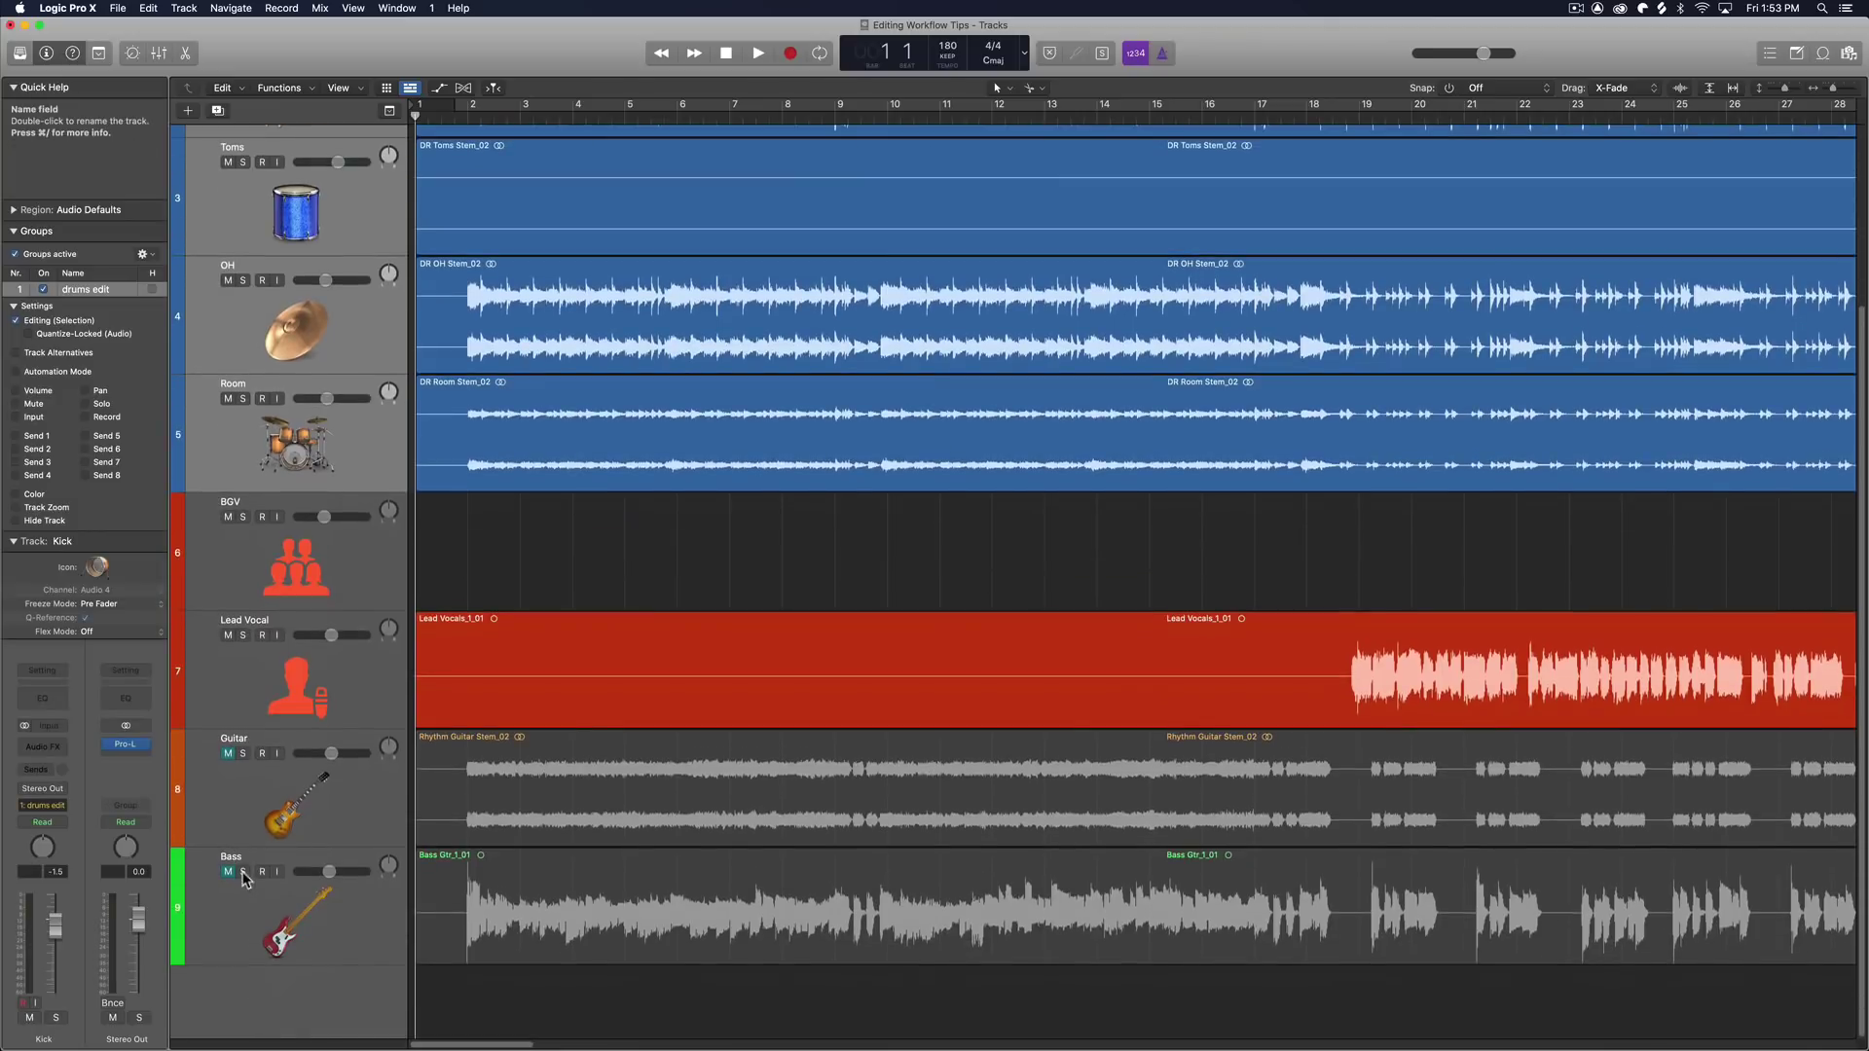
{"action": "left_click", "coordinate": [231, 764], "text": "shift"}
{"action": "left_click", "coordinate": [228, 888], "text": "shift"}
Step: In the mixer, select the BGV and Lead Vocal channels together and assign them to a new Group 2
{"action": "key", "text": "x"}
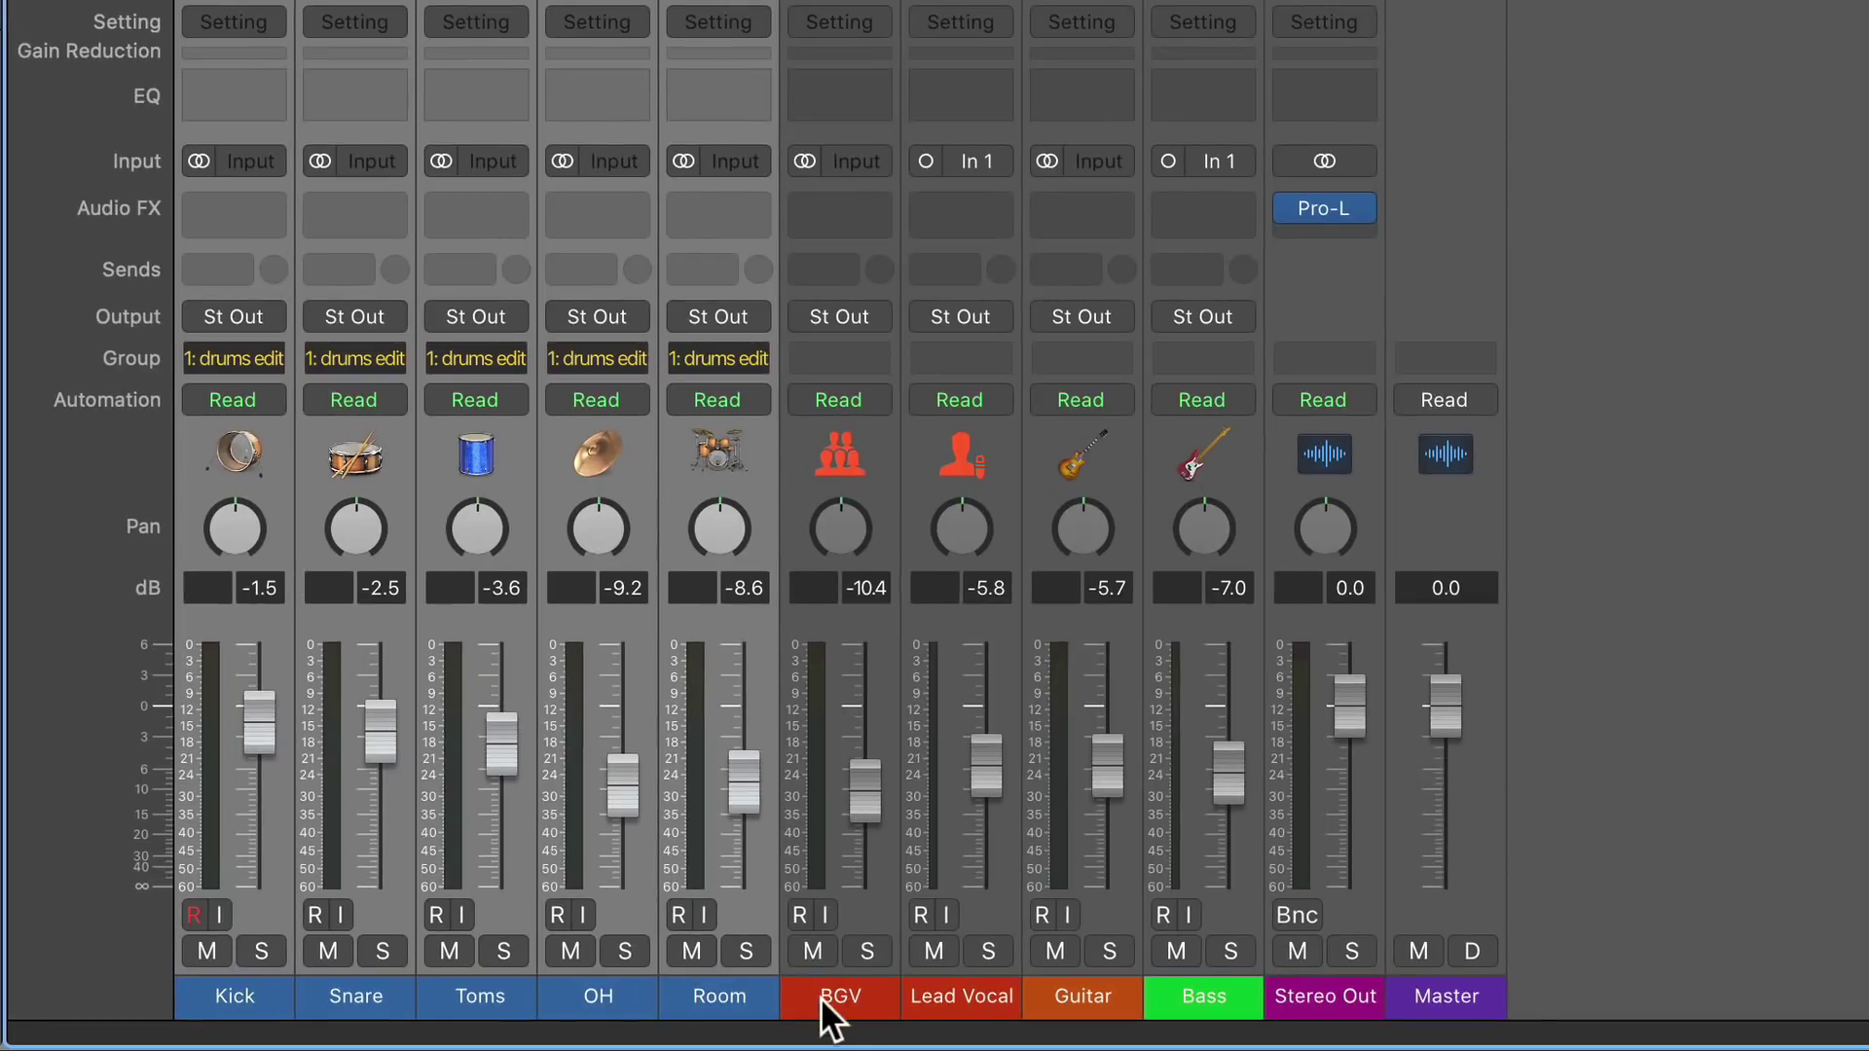
{"action": "left_click_drag", "start_coordinate": [499, 1028], "coordinate": [545, 1030]}
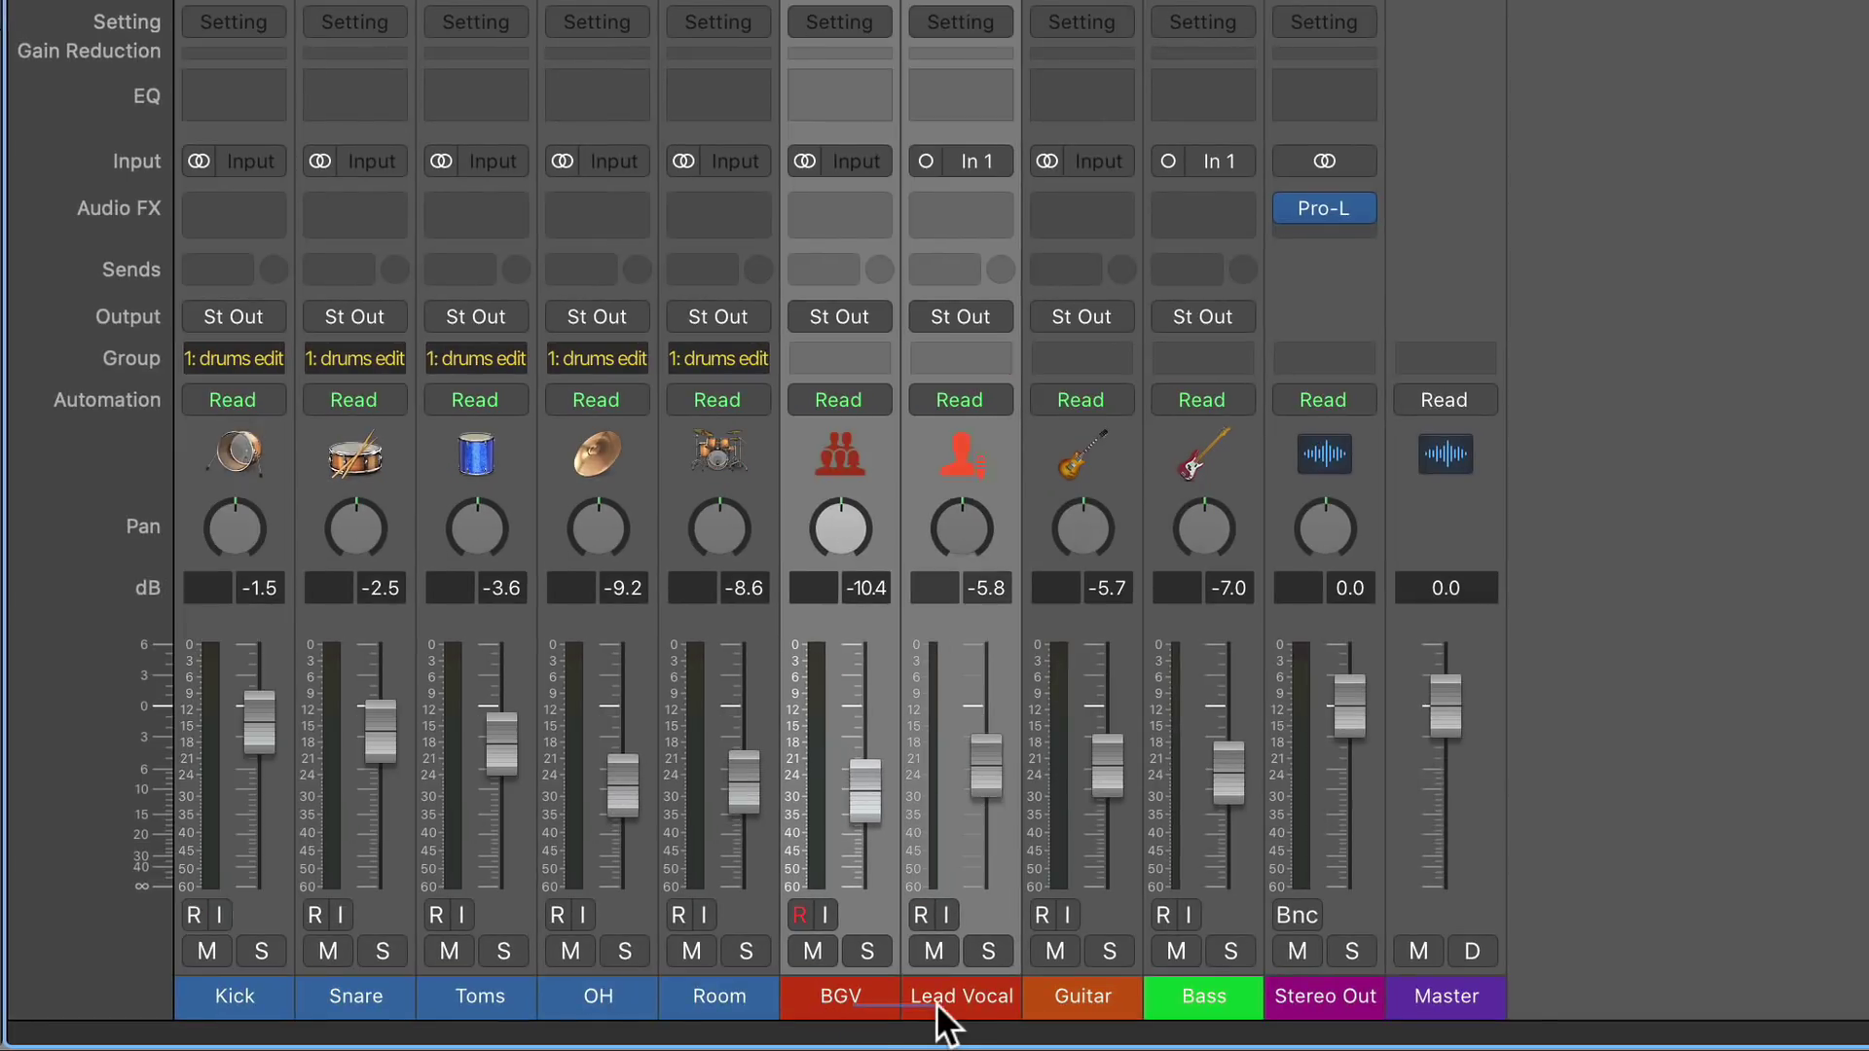
{"action": "left_click", "coordinate": [955, 362]}
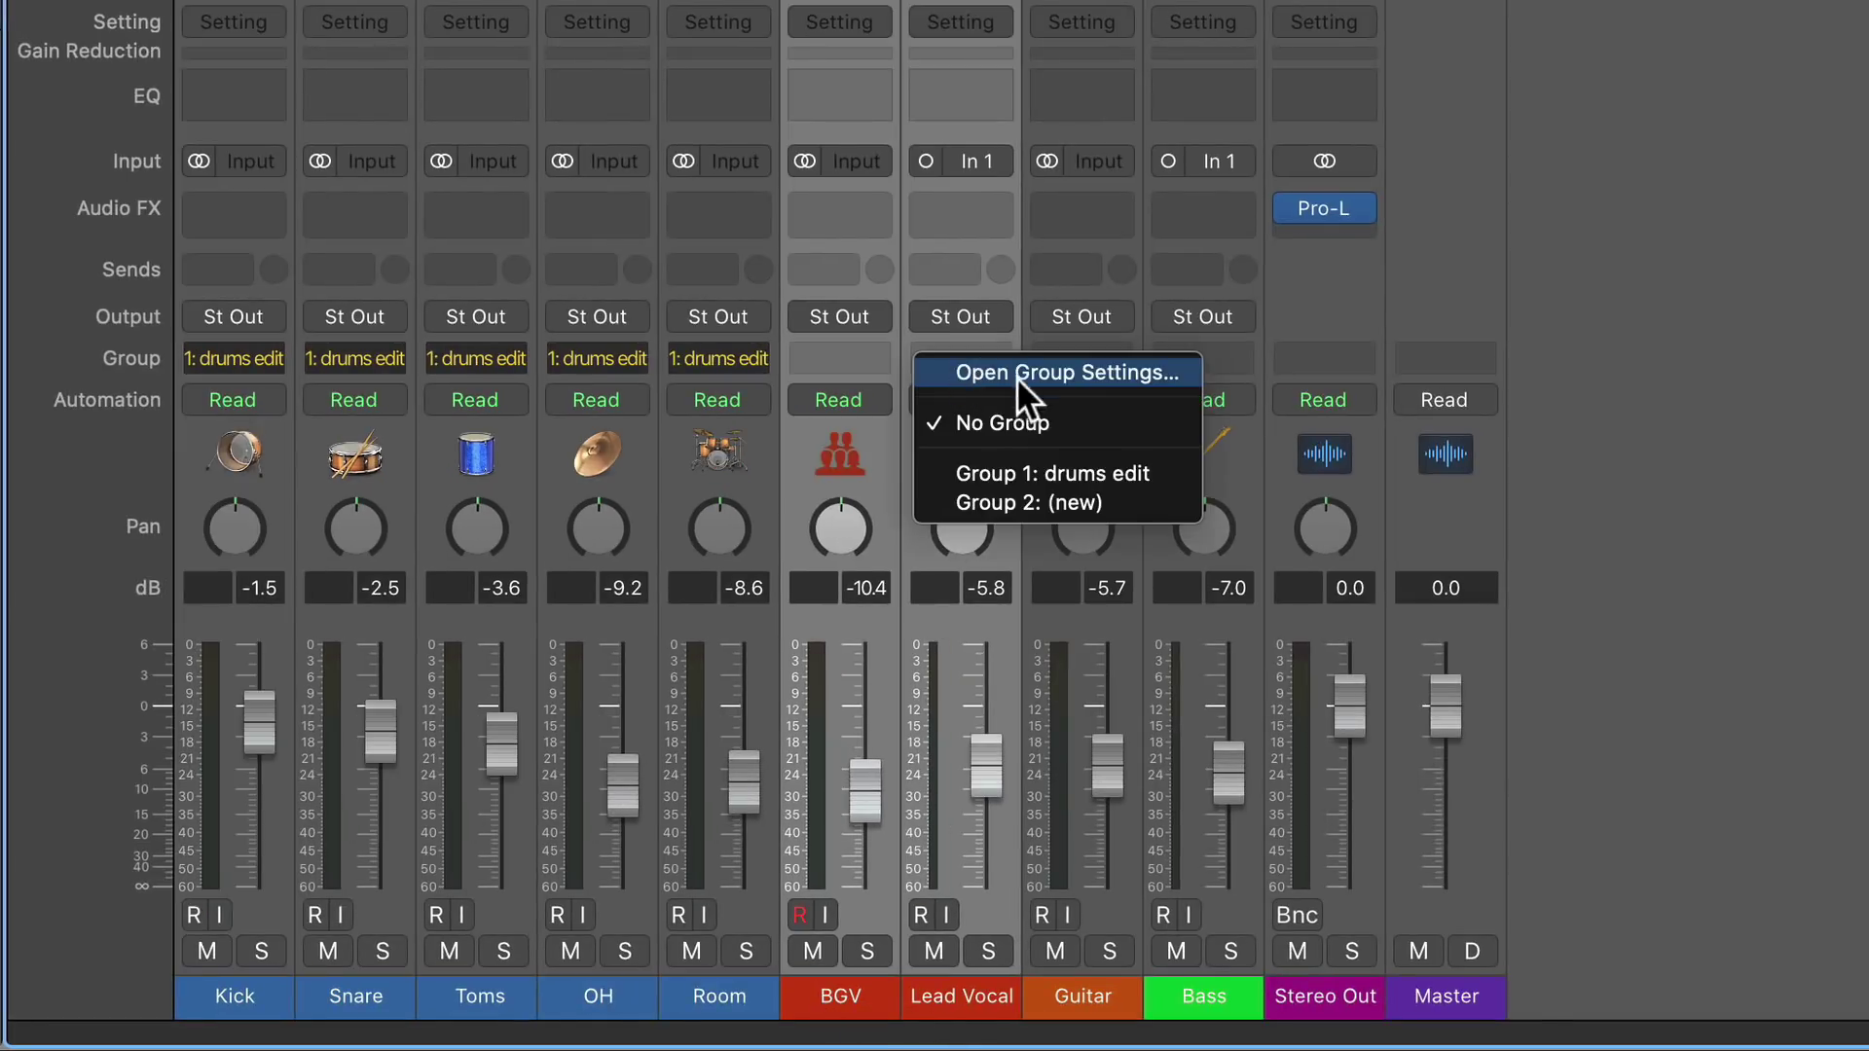
{"action": "left_click", "coordinate": [1025, 504]}
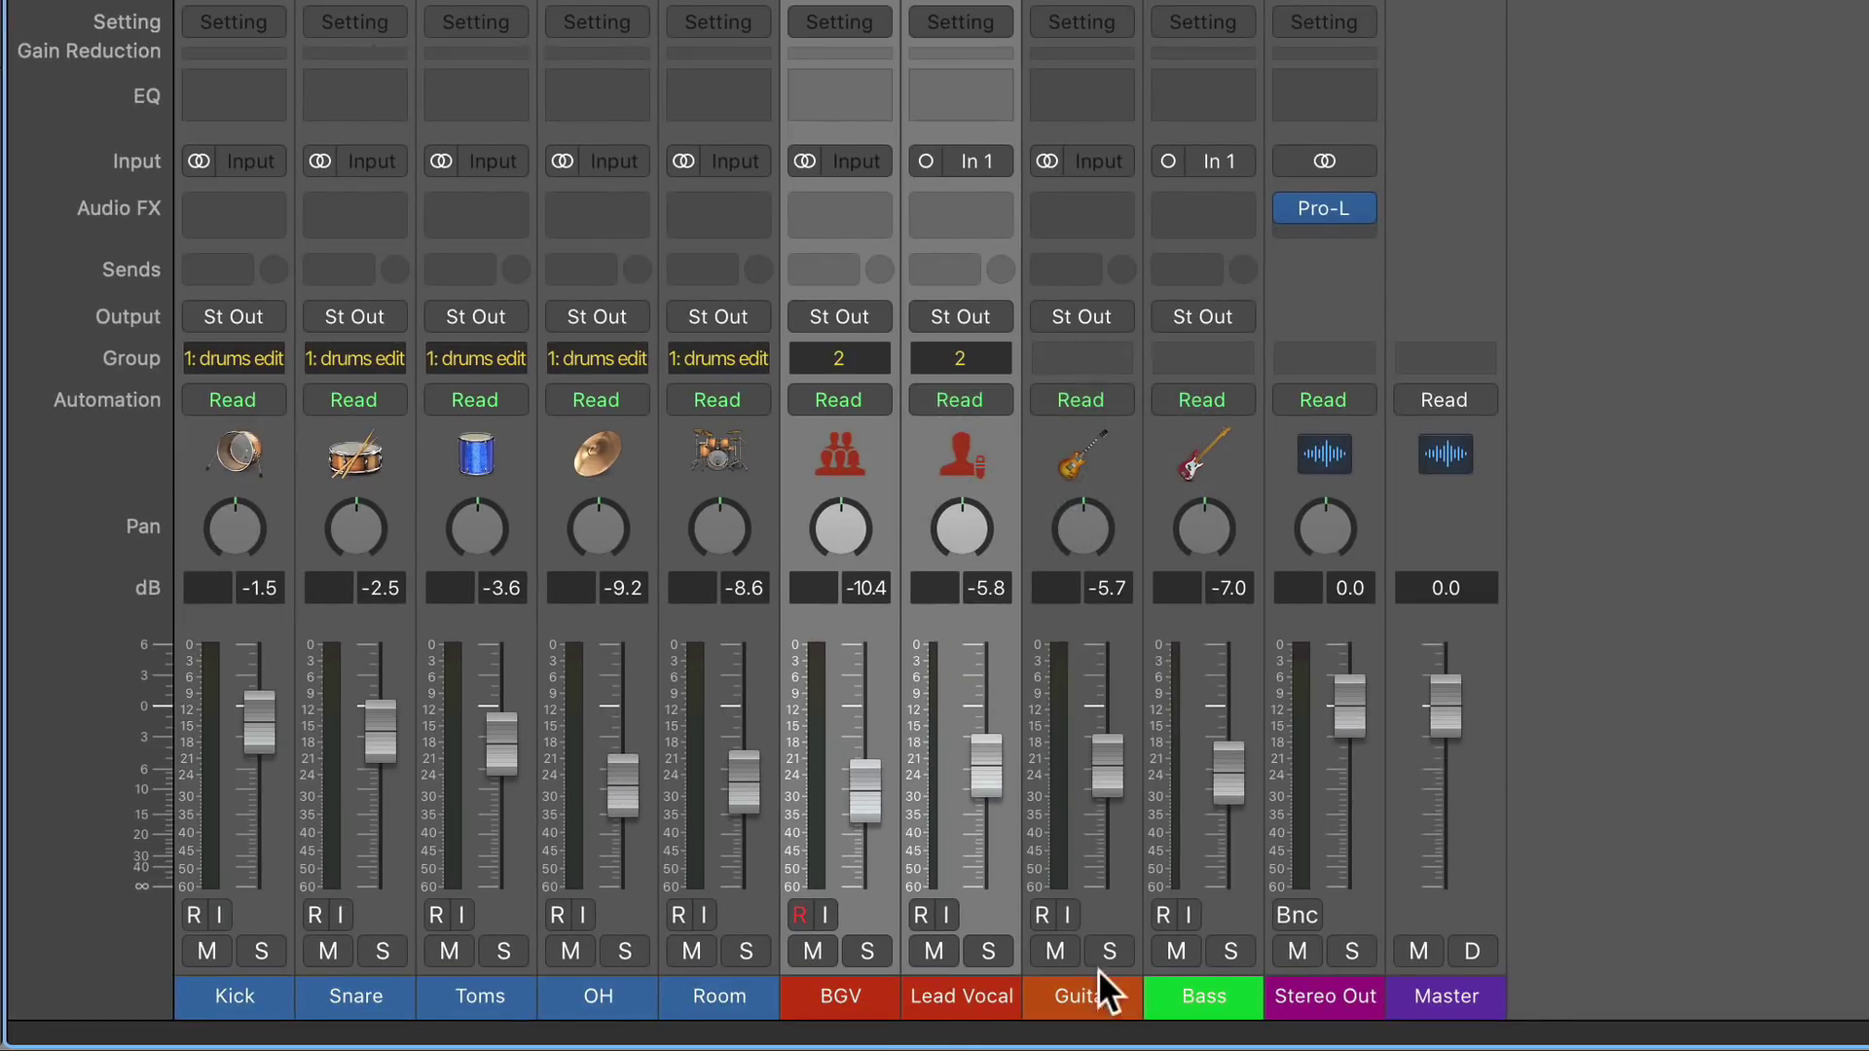
Step: Select the Guitar and Bass channels together and assign them to a new Group 3
{"action": "left_click_drag", "start_coordinate": [1098, 970], "coordinate": [1166, 980]}
{"action": "left_click", "coordinate": [1201, 354]}
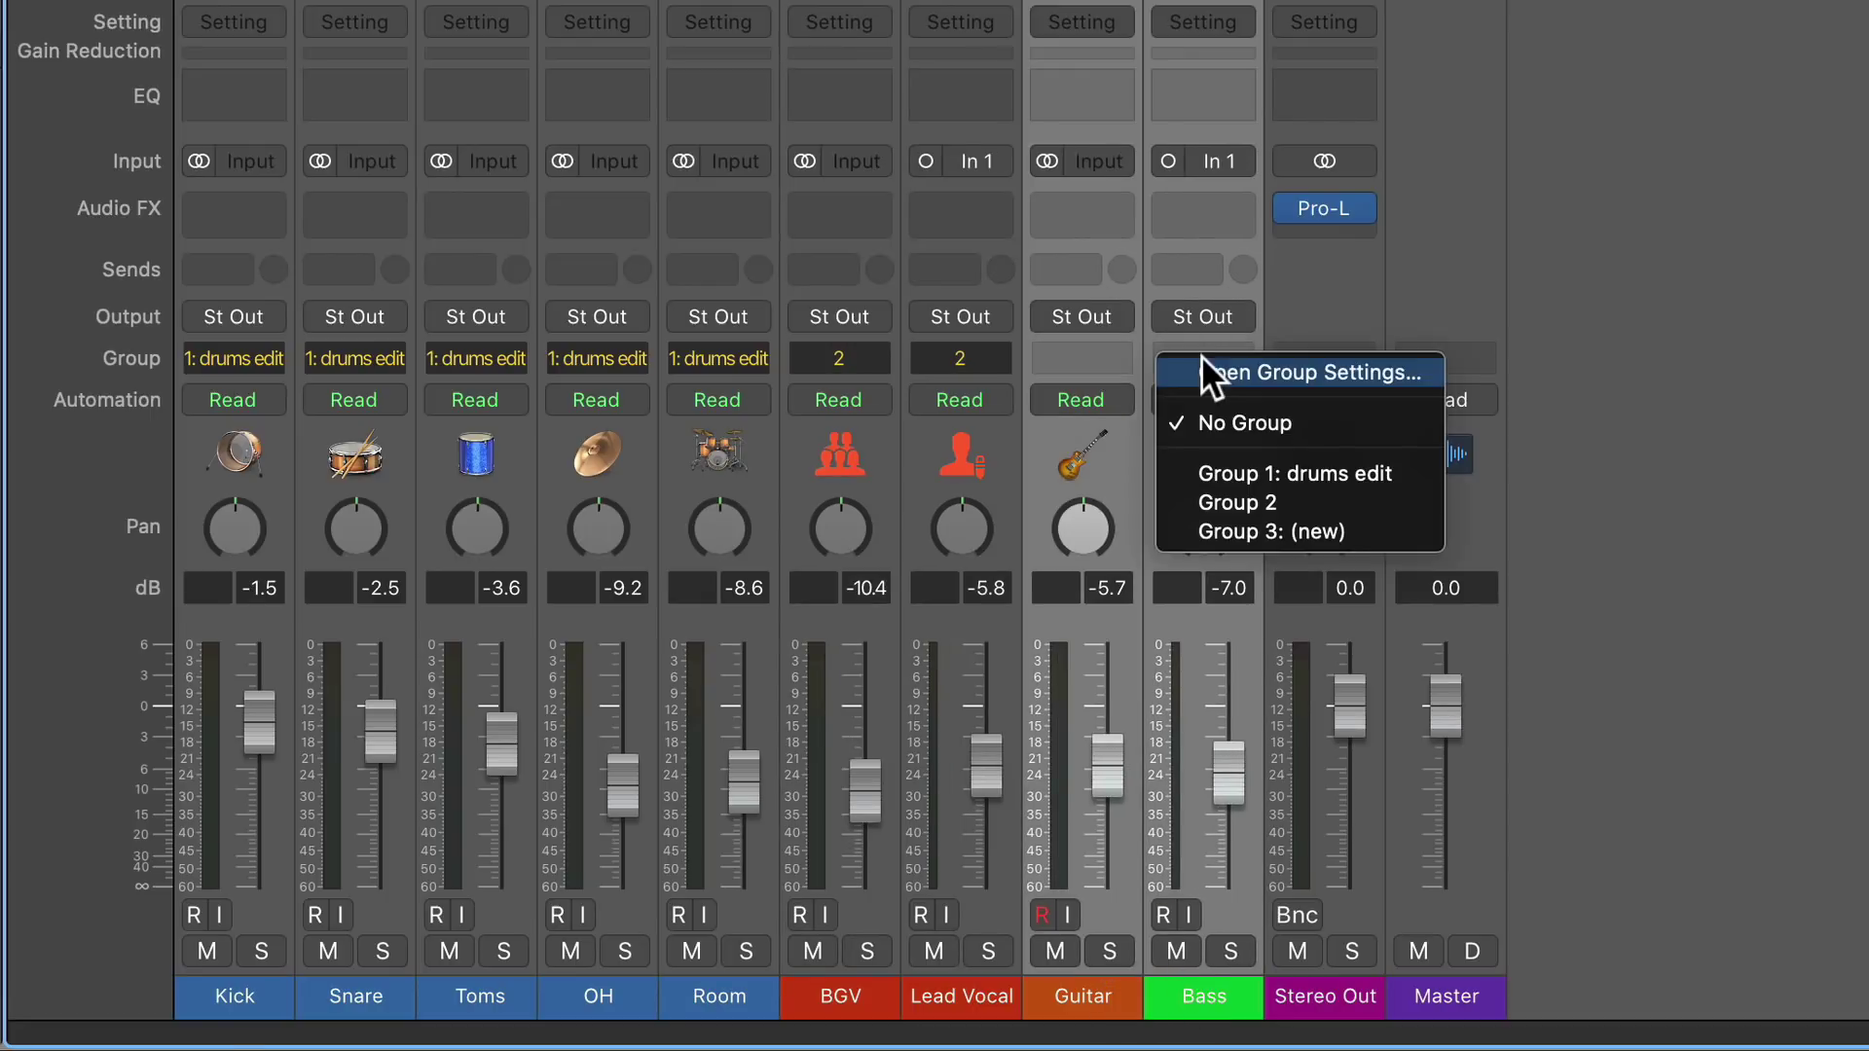
{"action": "left_click", "coordinate": [1285, 528]}
{"action": "left_click", "coordinate": [1621, 341]}
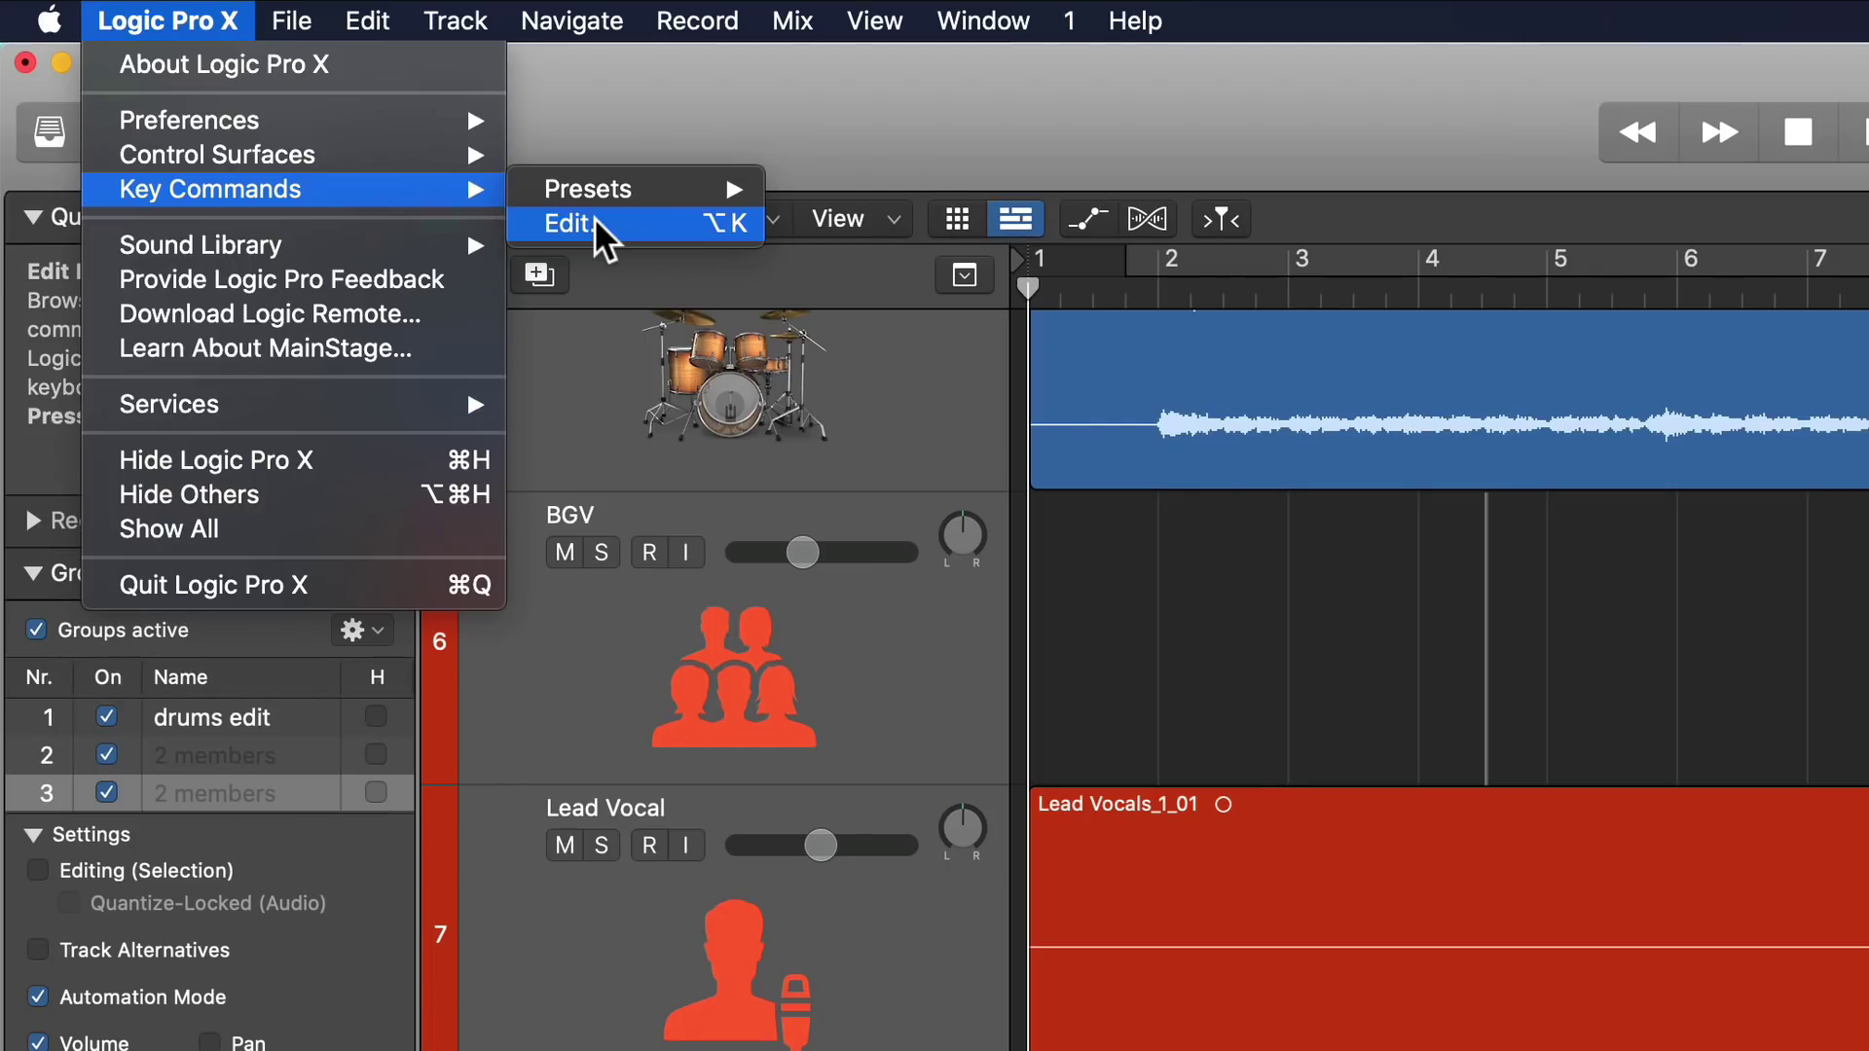
Step: Open the key commands editor, search for "group", and locate the Select Members of Group 1 command
{"action": "left_click", "coordinate": [594, 220]}
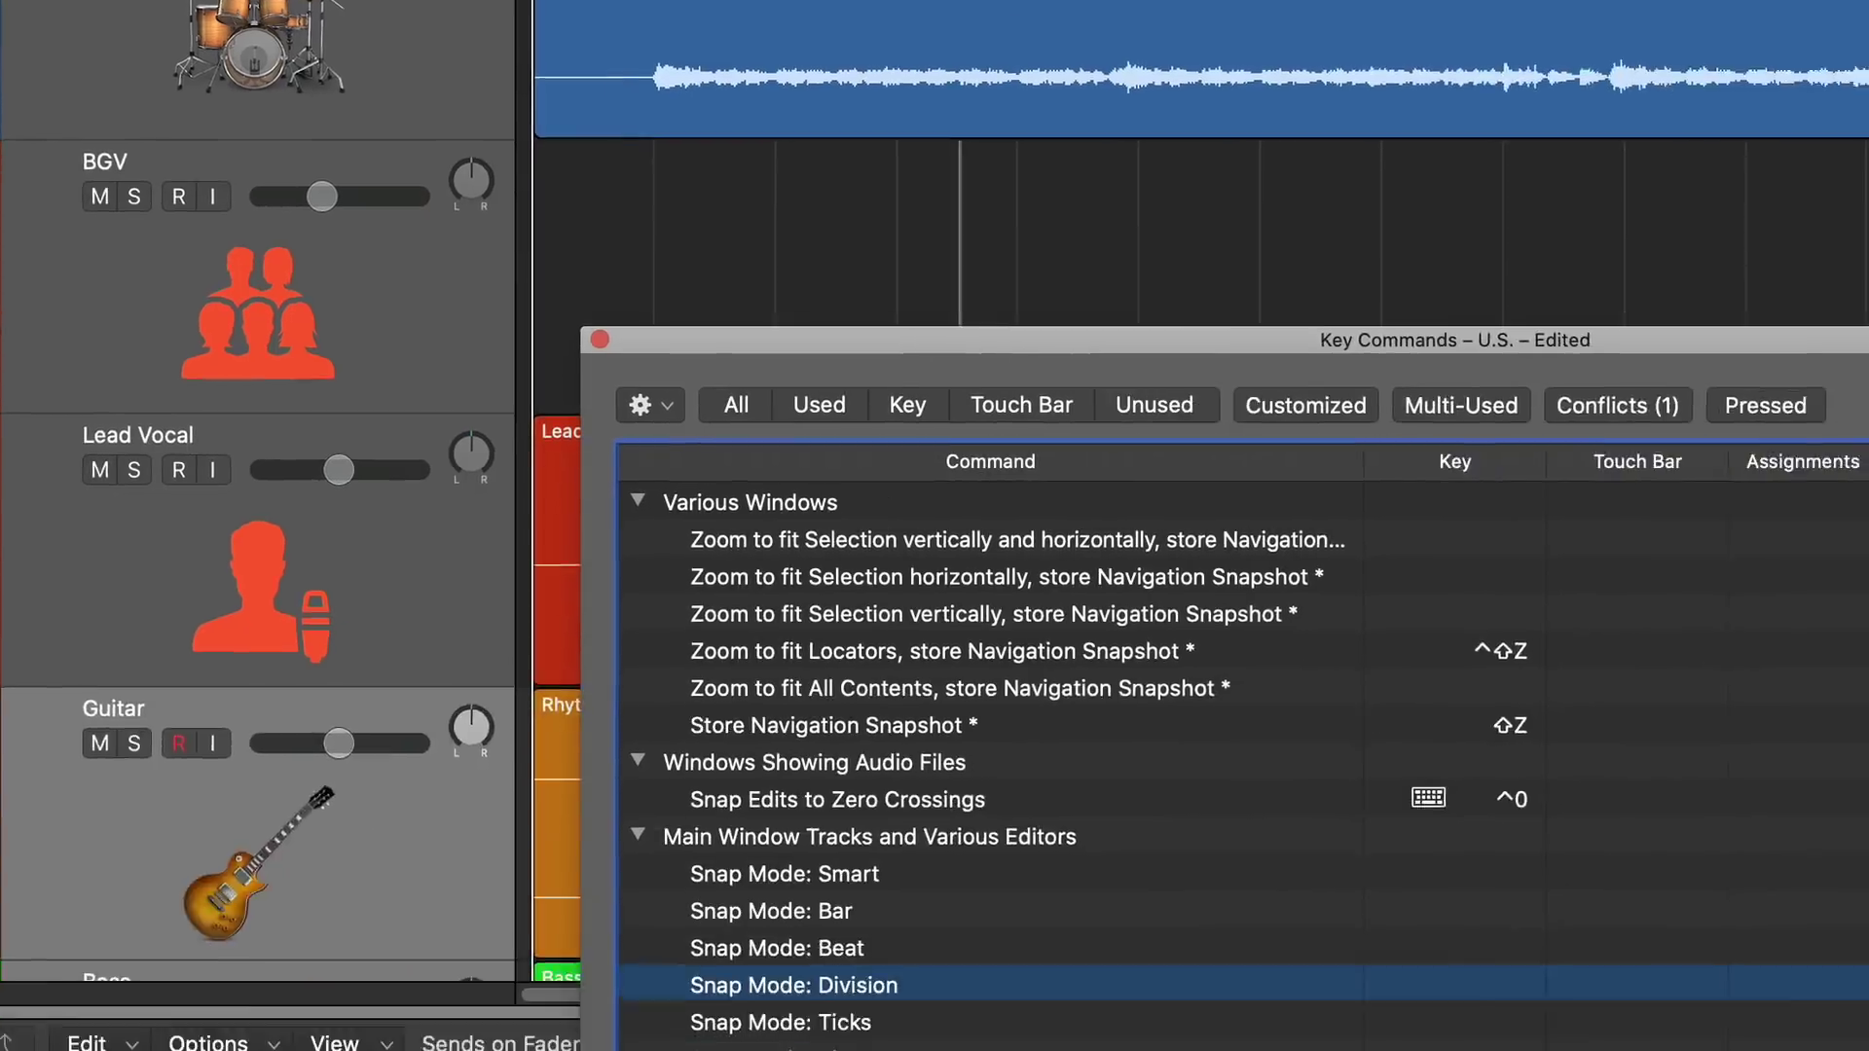
{"action": "double_click", "coordinate": [1547, 85]}
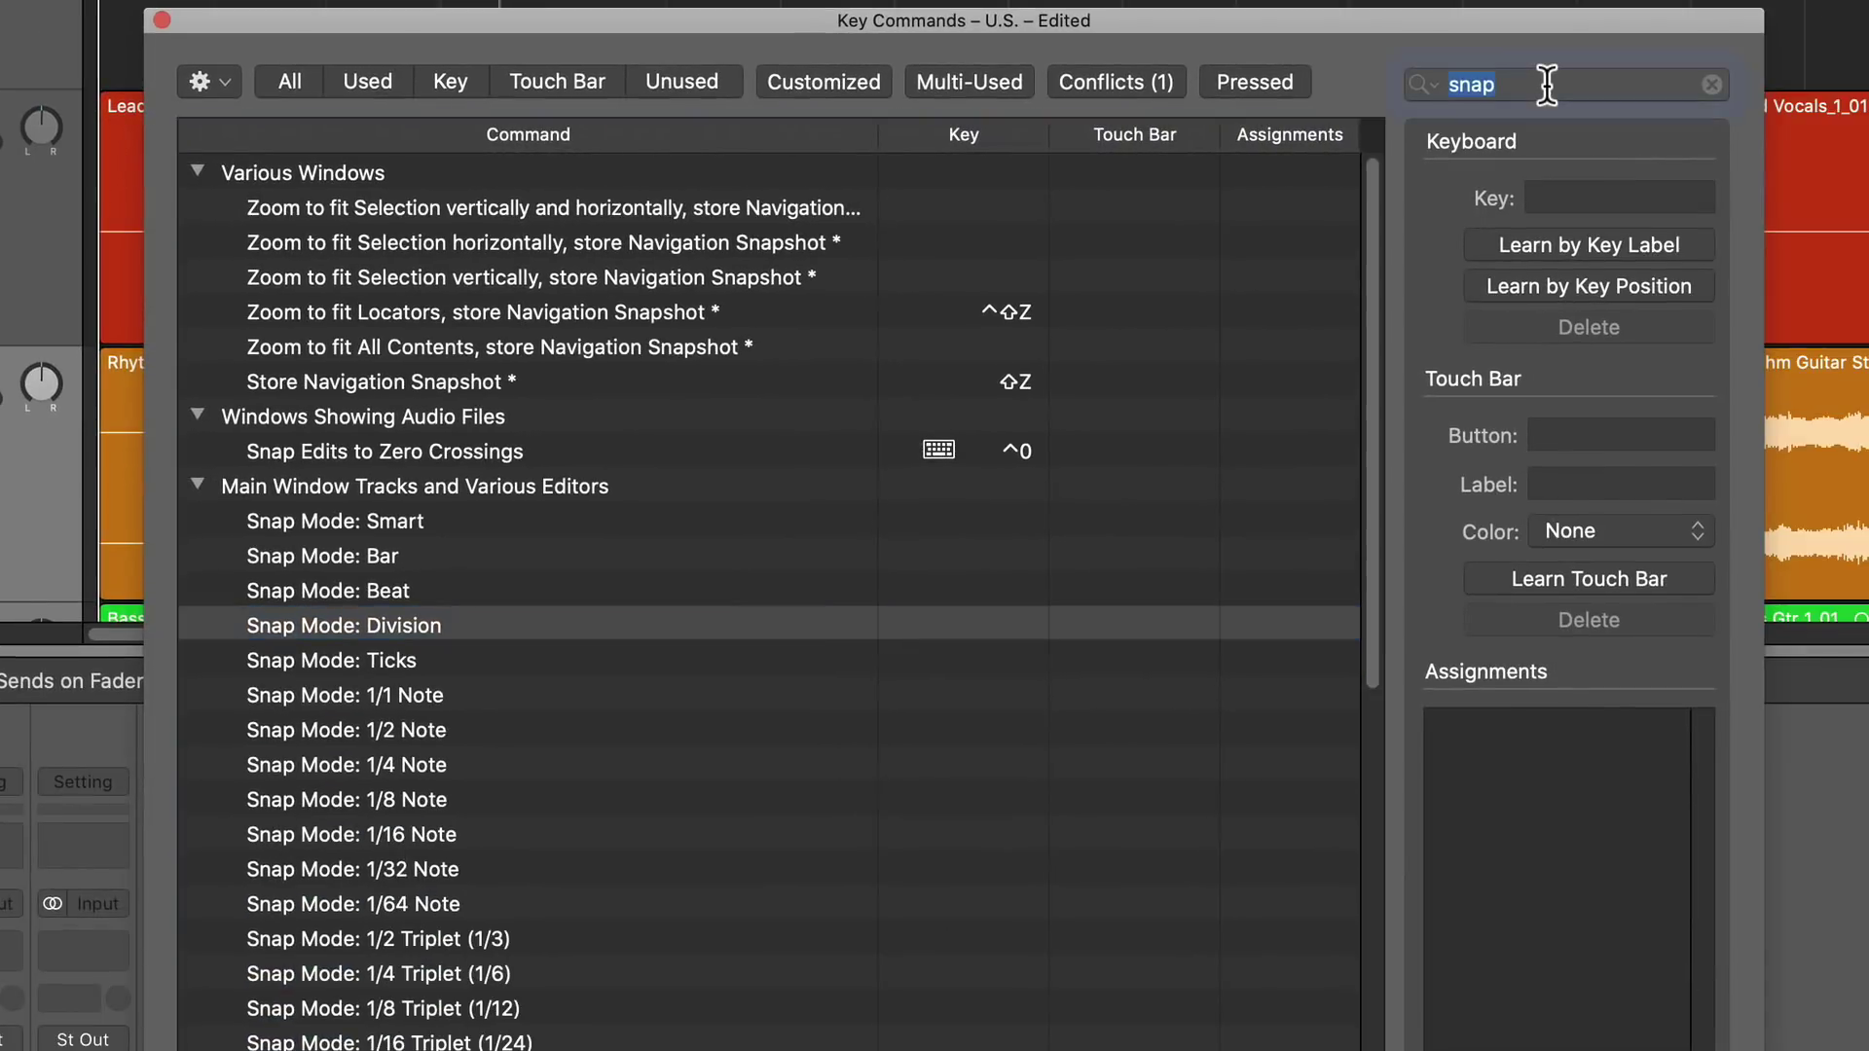
{"action": "type", "text": "group"}
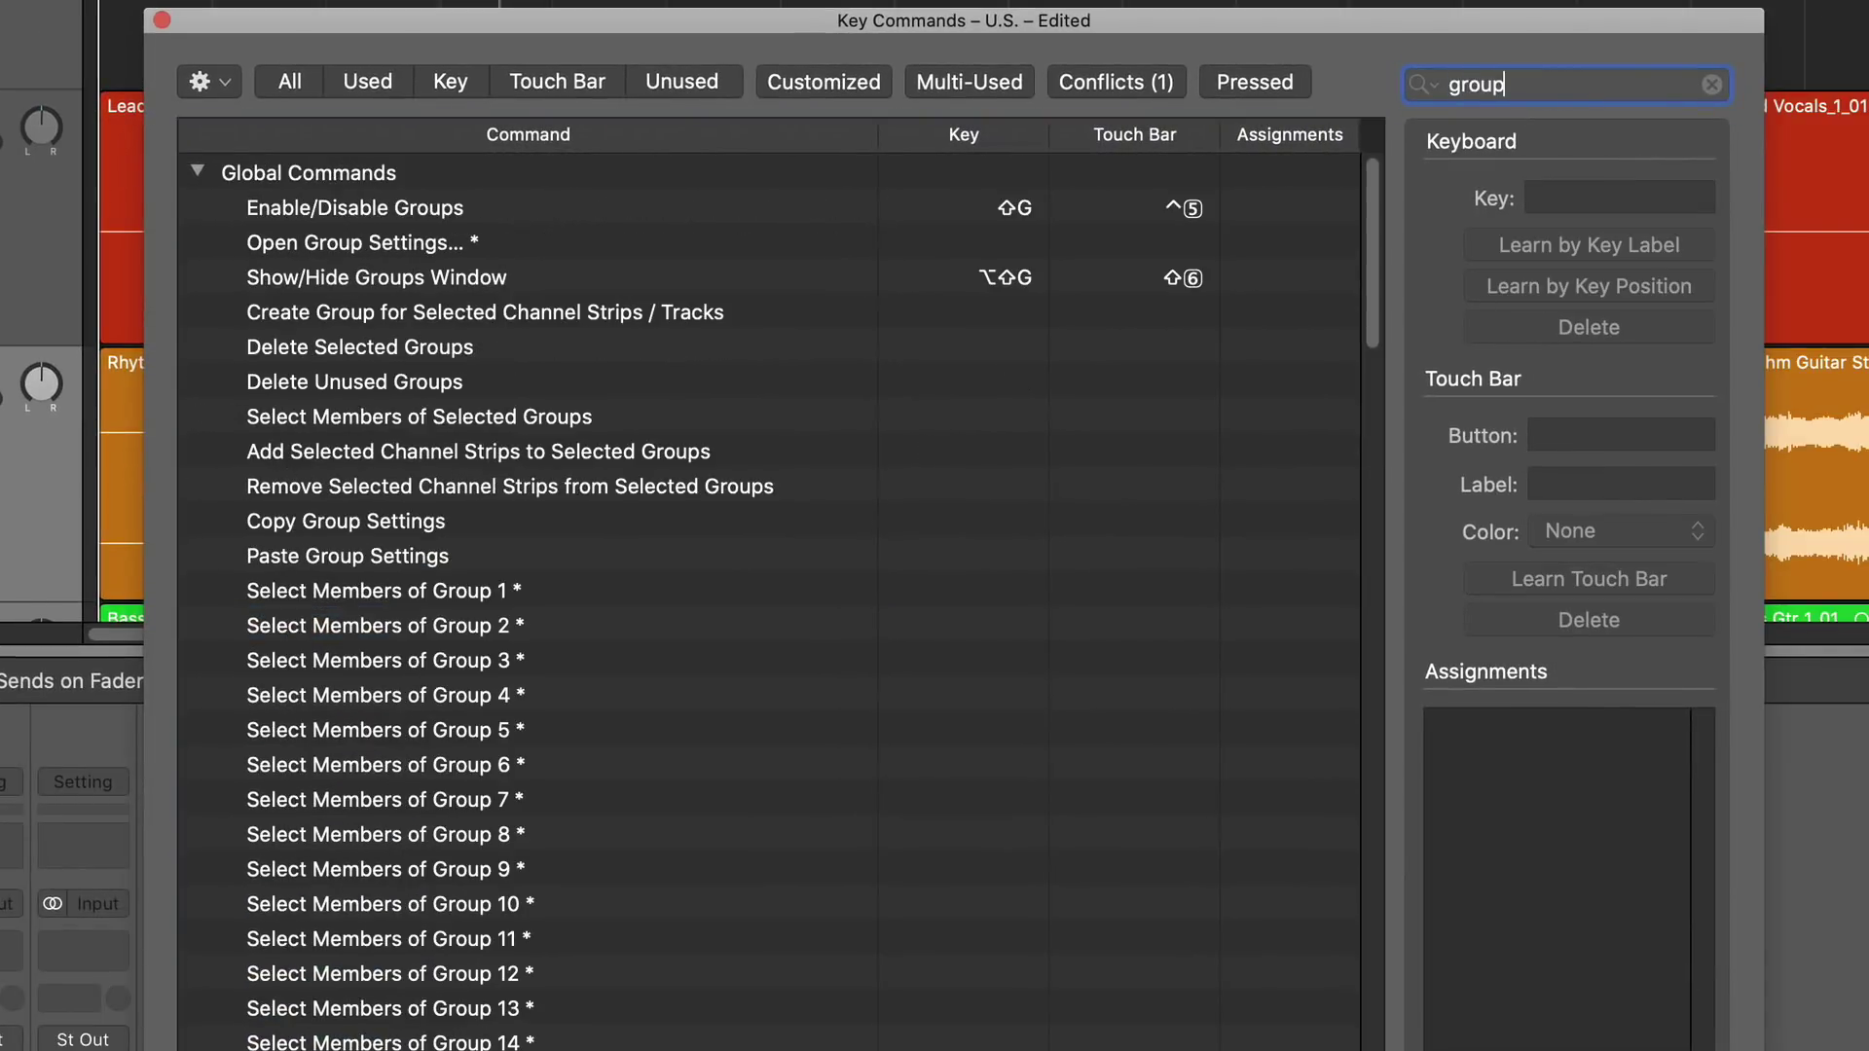
{"action": "left_click", "coordinate": [634, 590]}
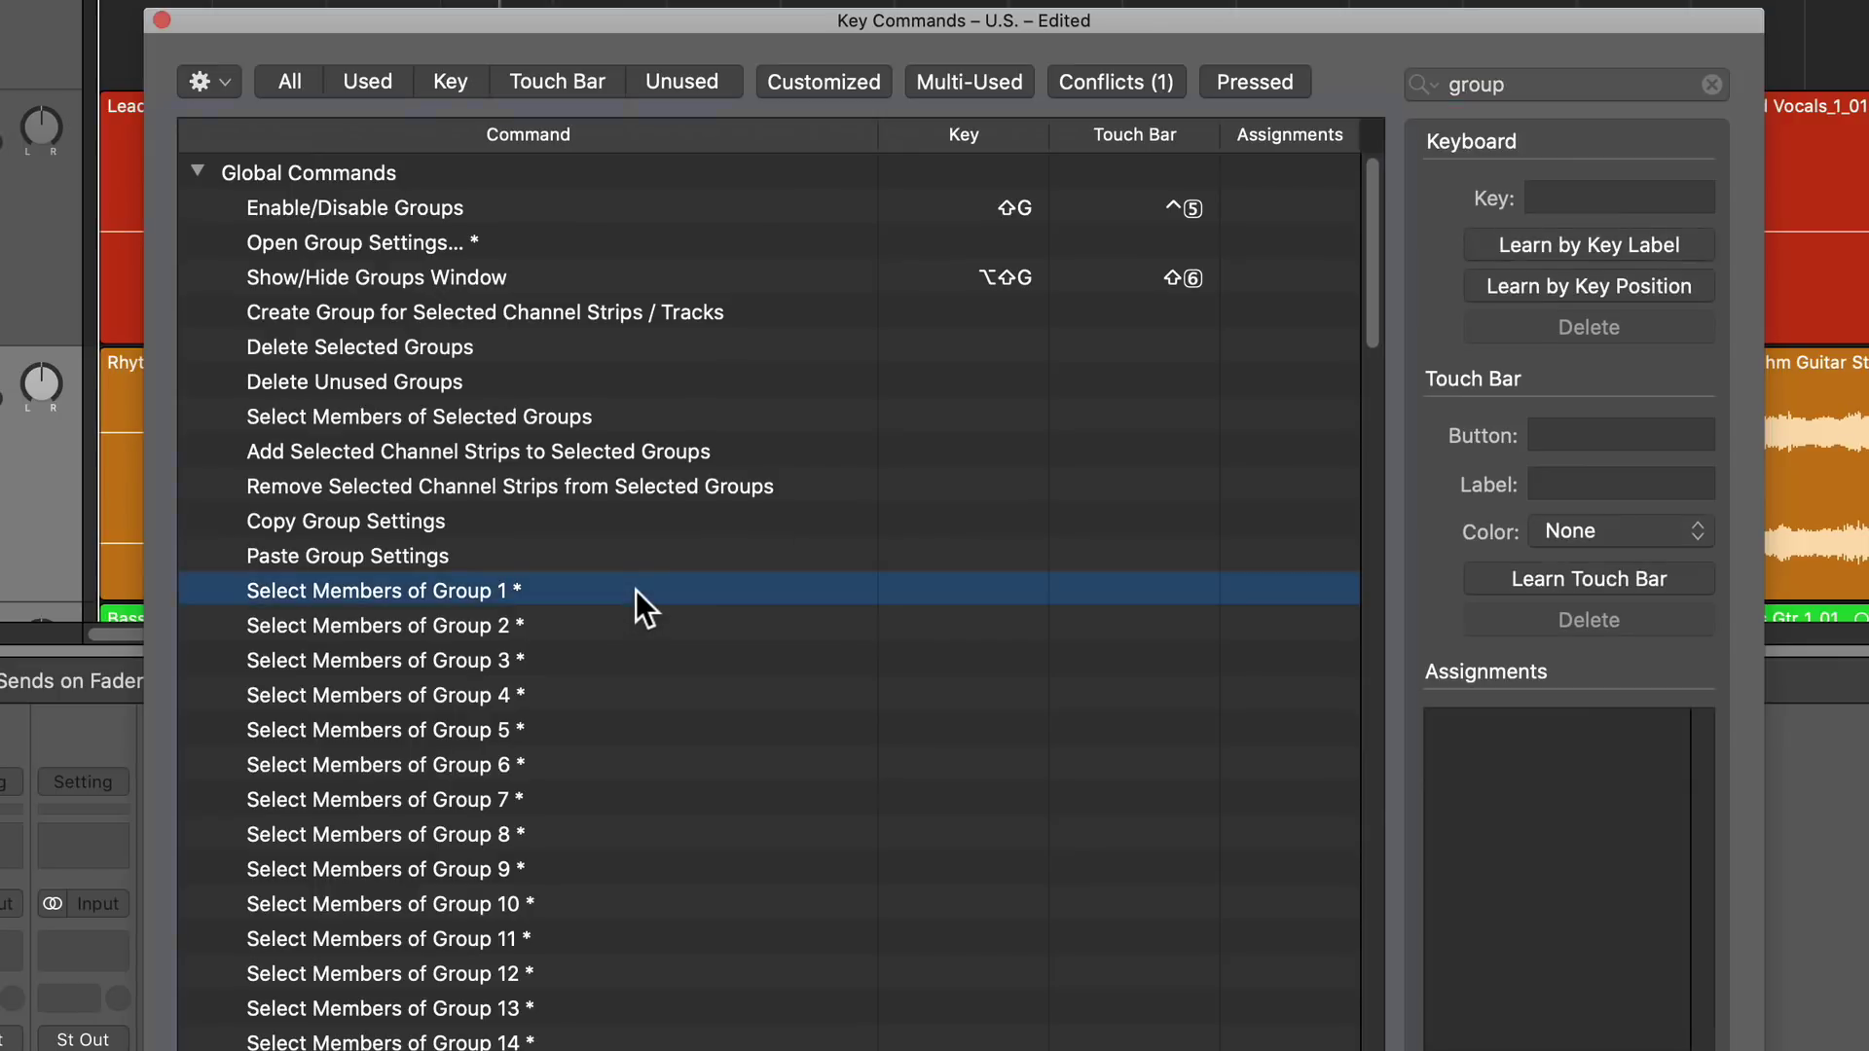
{"action": "left_click", "coordinate": [635, 590]}
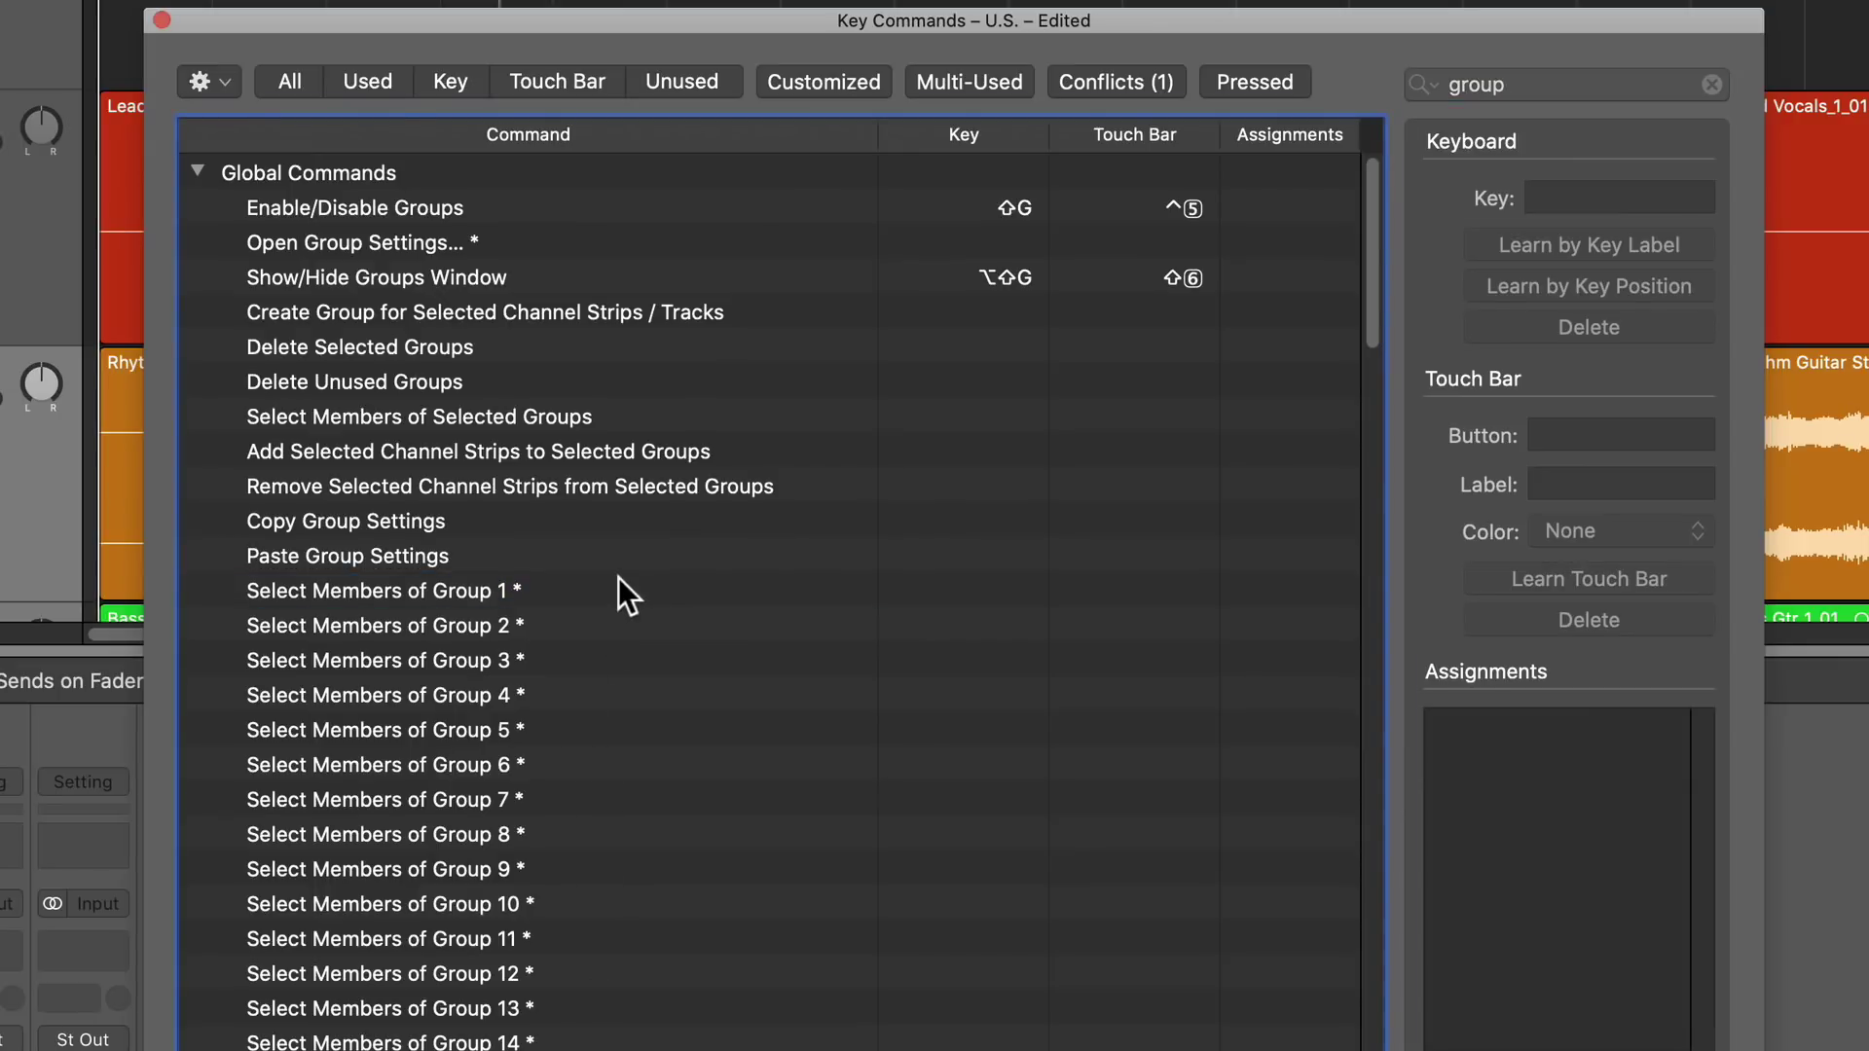
Step: Assign Option+1, Option+2 and Option+3 to Select Members of Group 1, 2 and 3 by key position, and close the key commands editor
{"action": "left_click", "coordinate": [619, 589]}
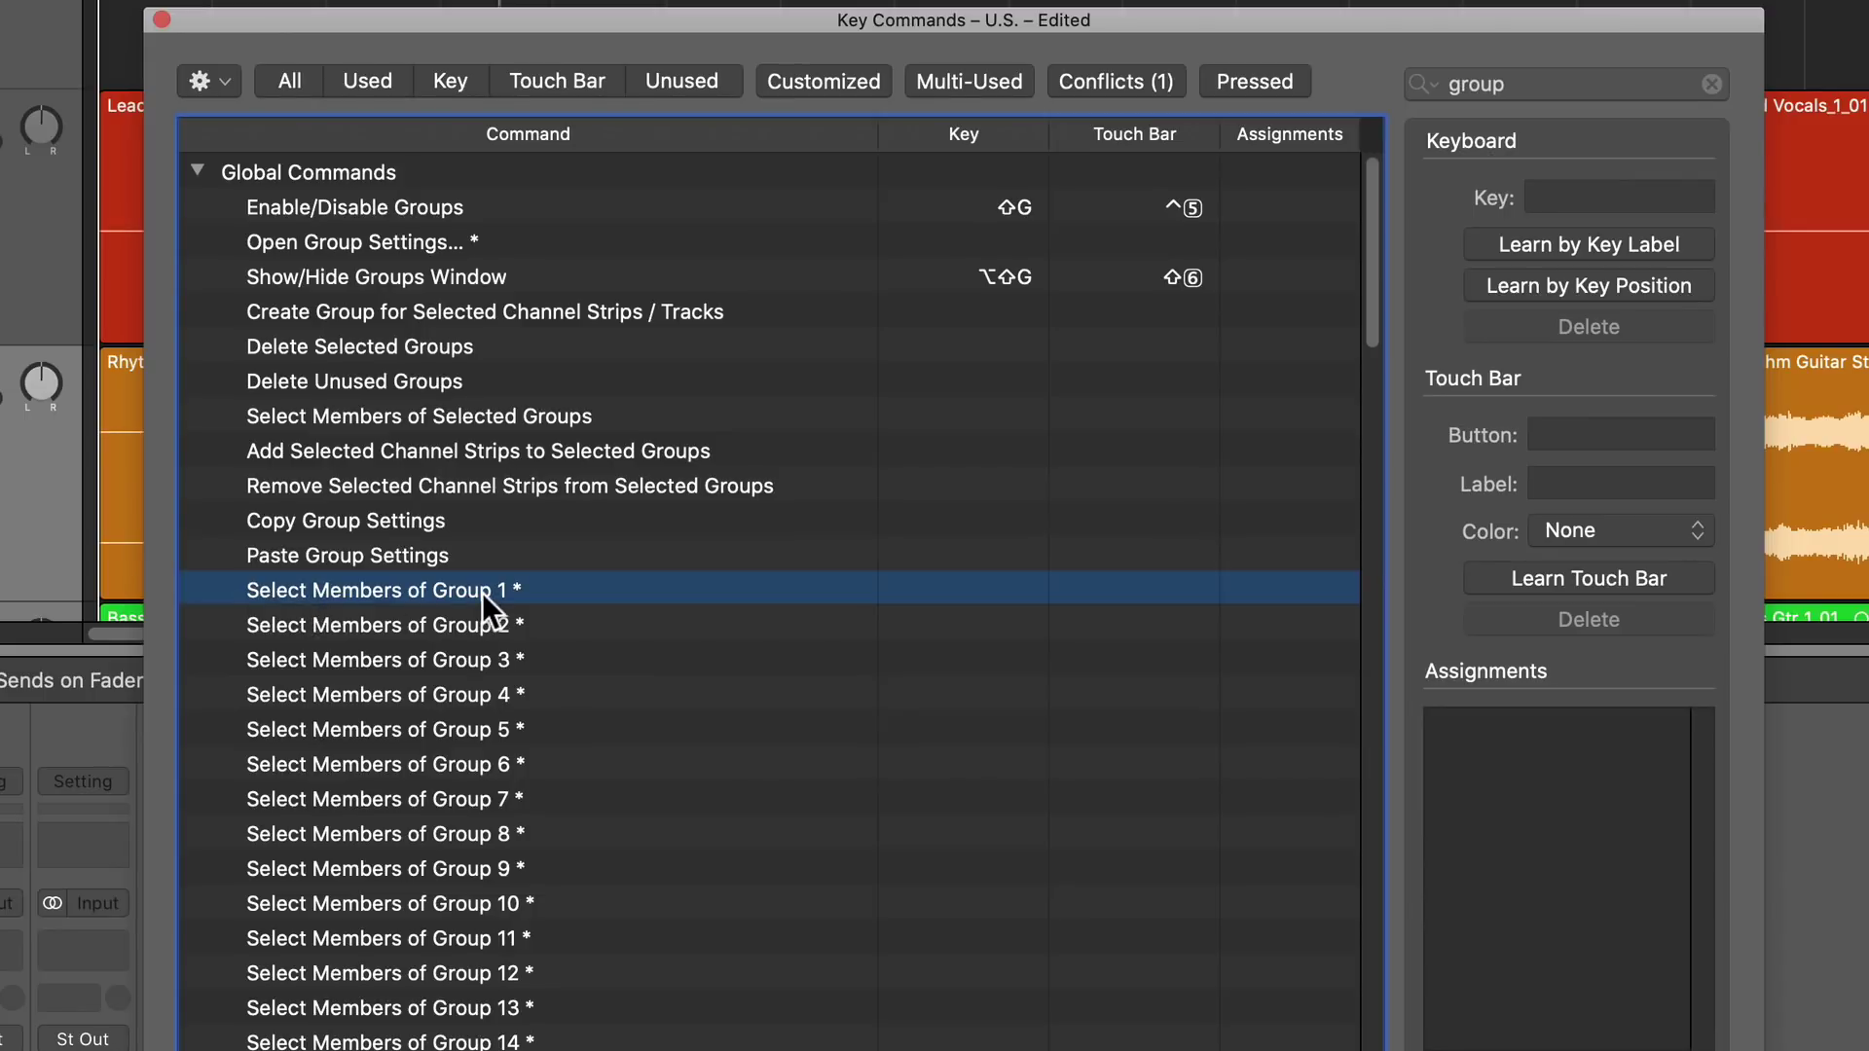
{"action": "left_click", "coordinate": [1509, 288]}
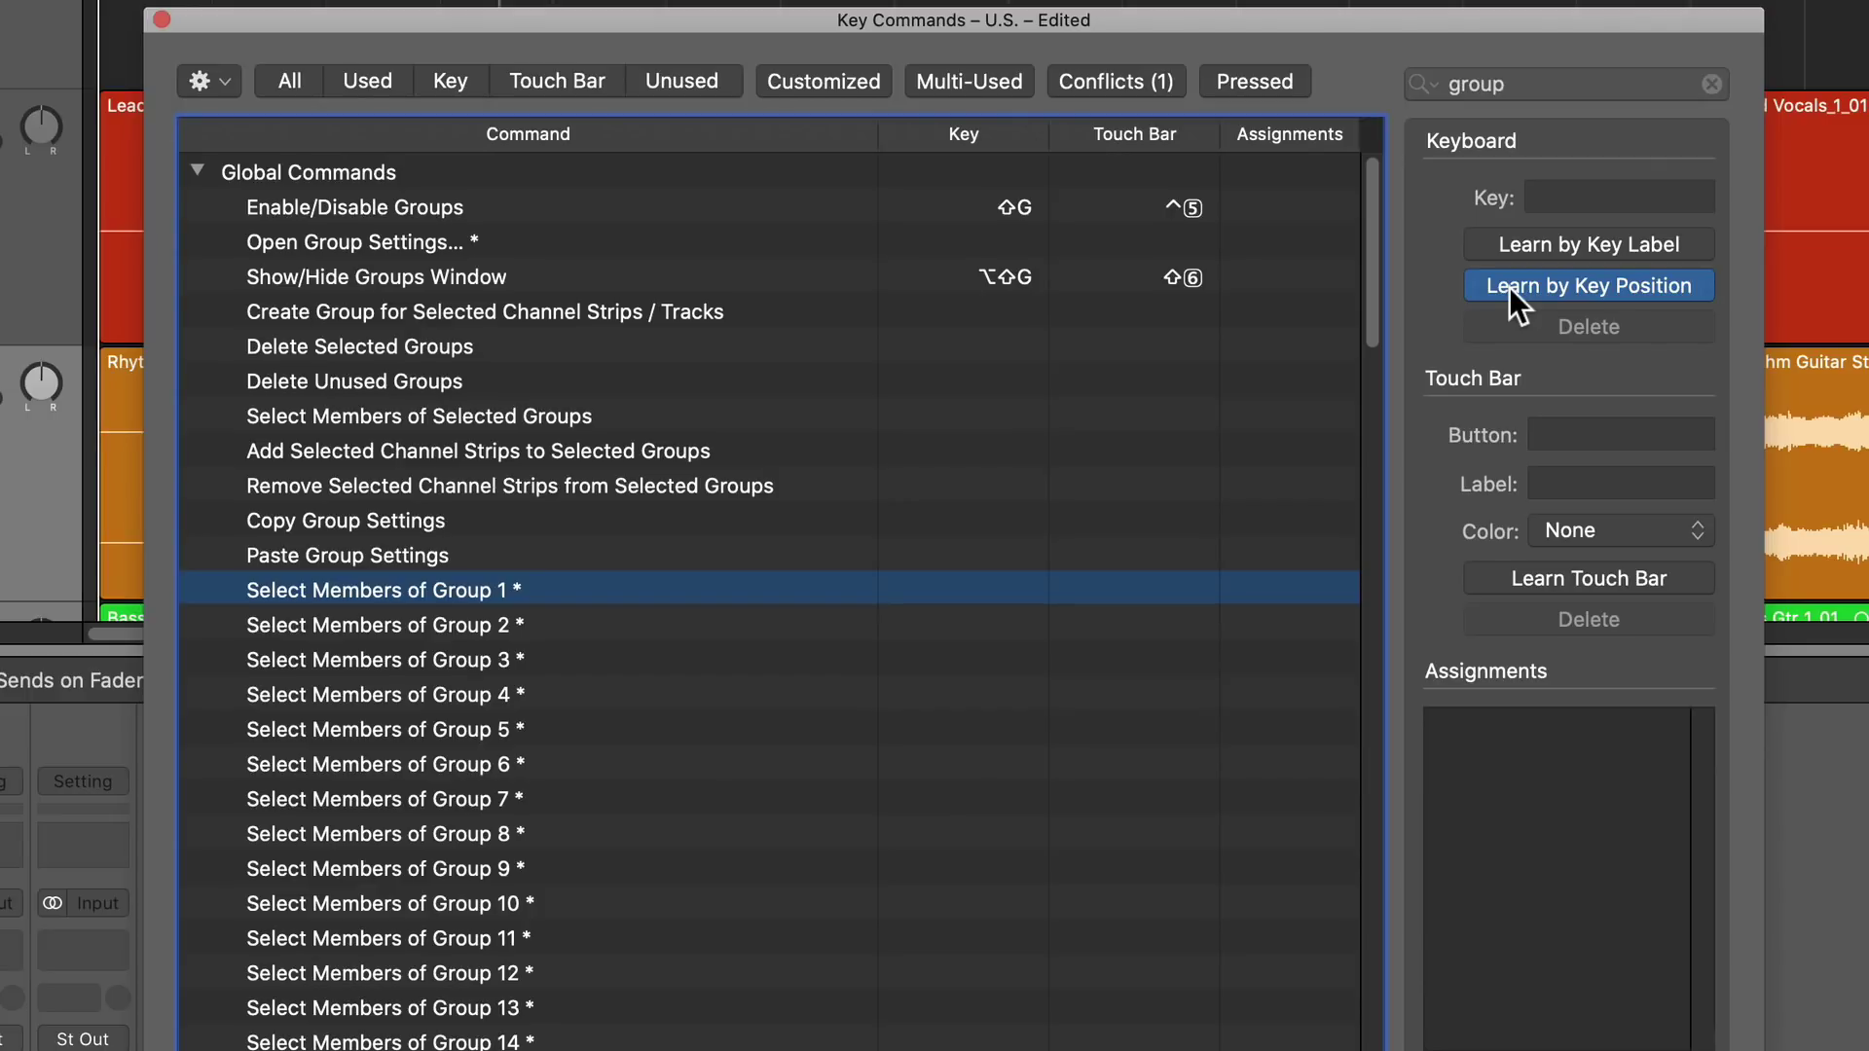
{"action": "key", "text": "alt+1"}
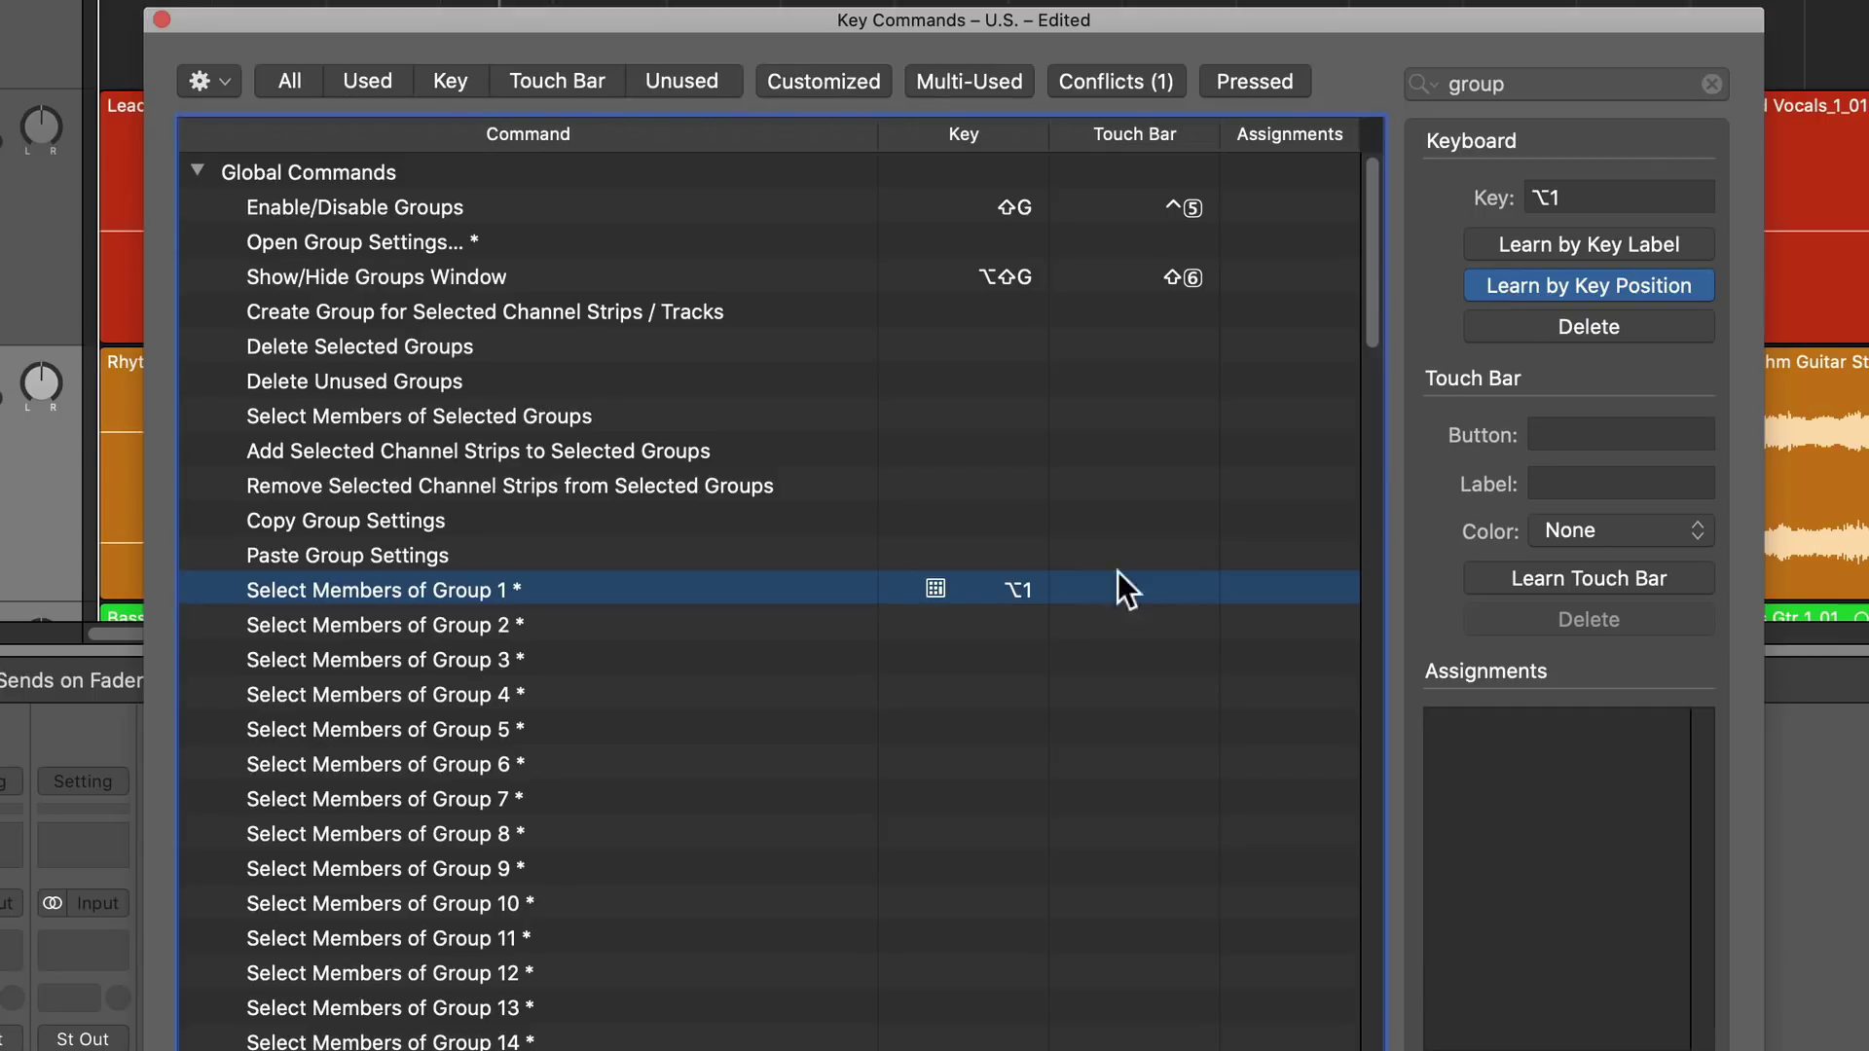
{"action": "left_click", "coordinate": [821, 623]}
{"action": "key", "text": "alt+2"}
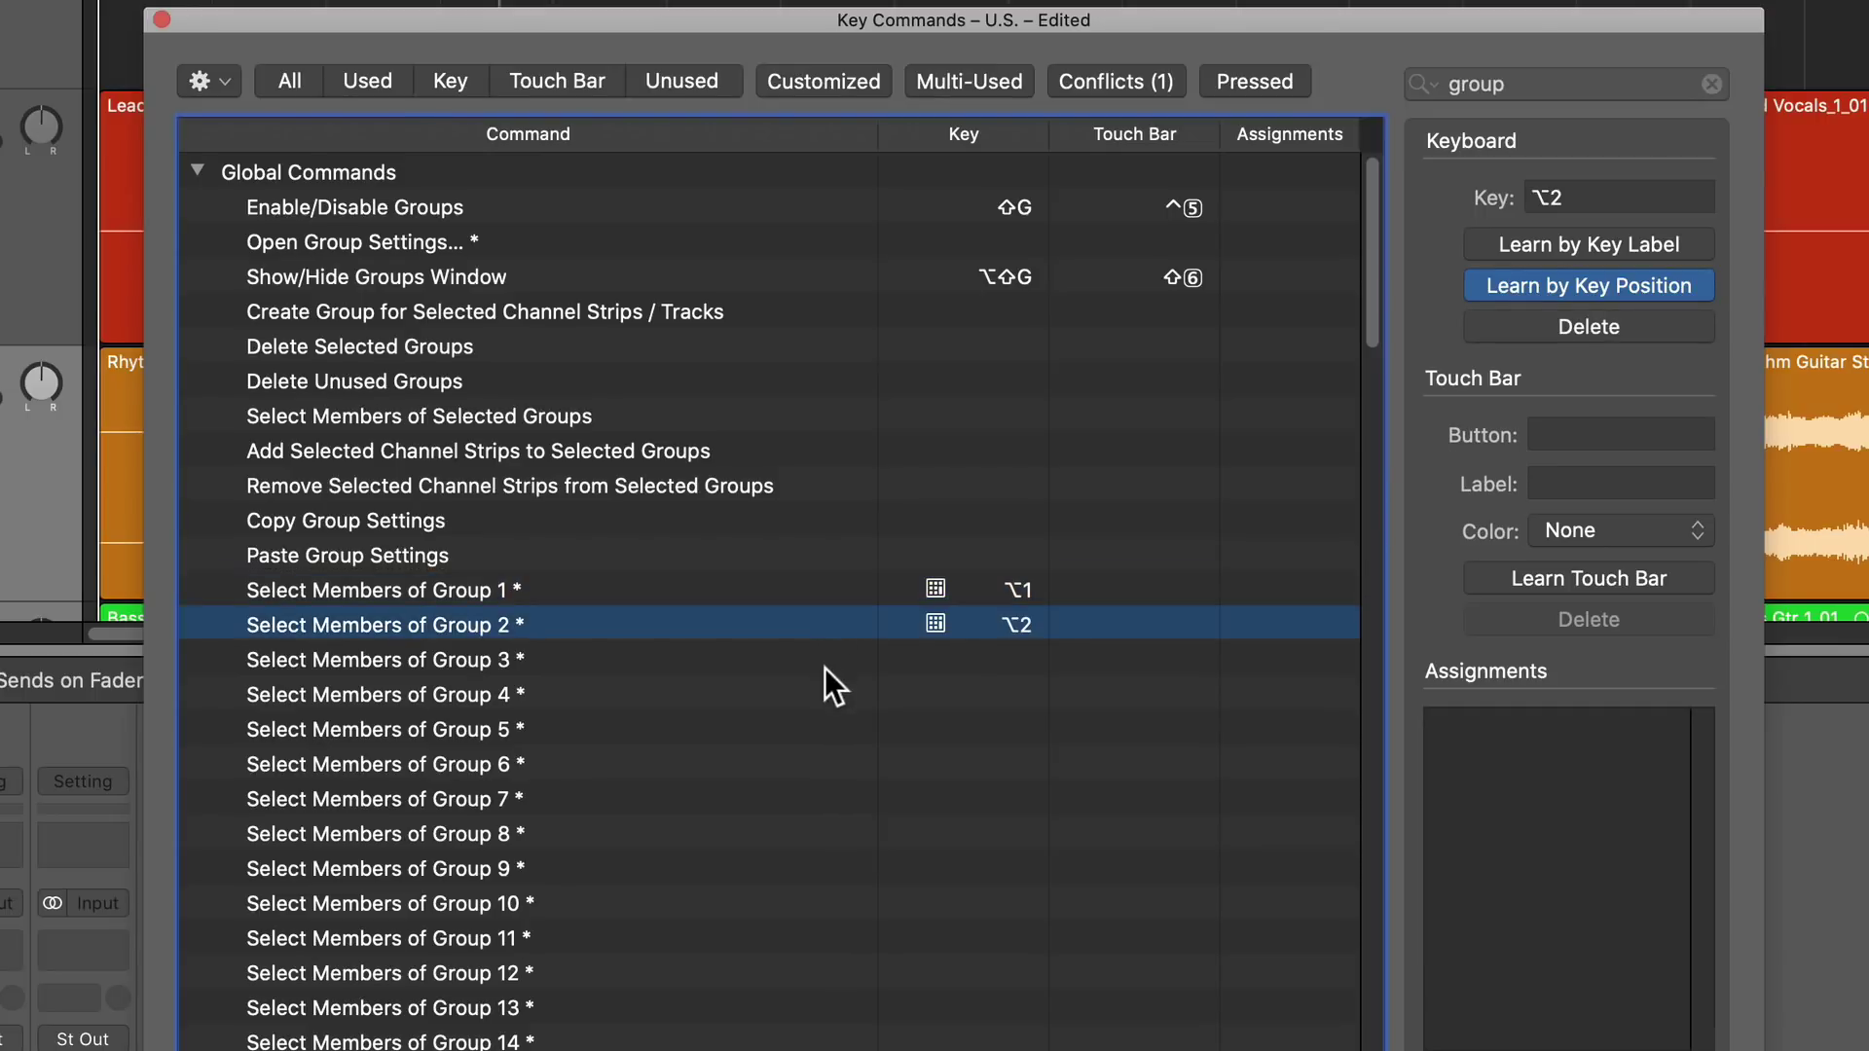
{"action": "left_click", "coordinate": [826, 662]}
{"action": "key", "text": "alt+3"}
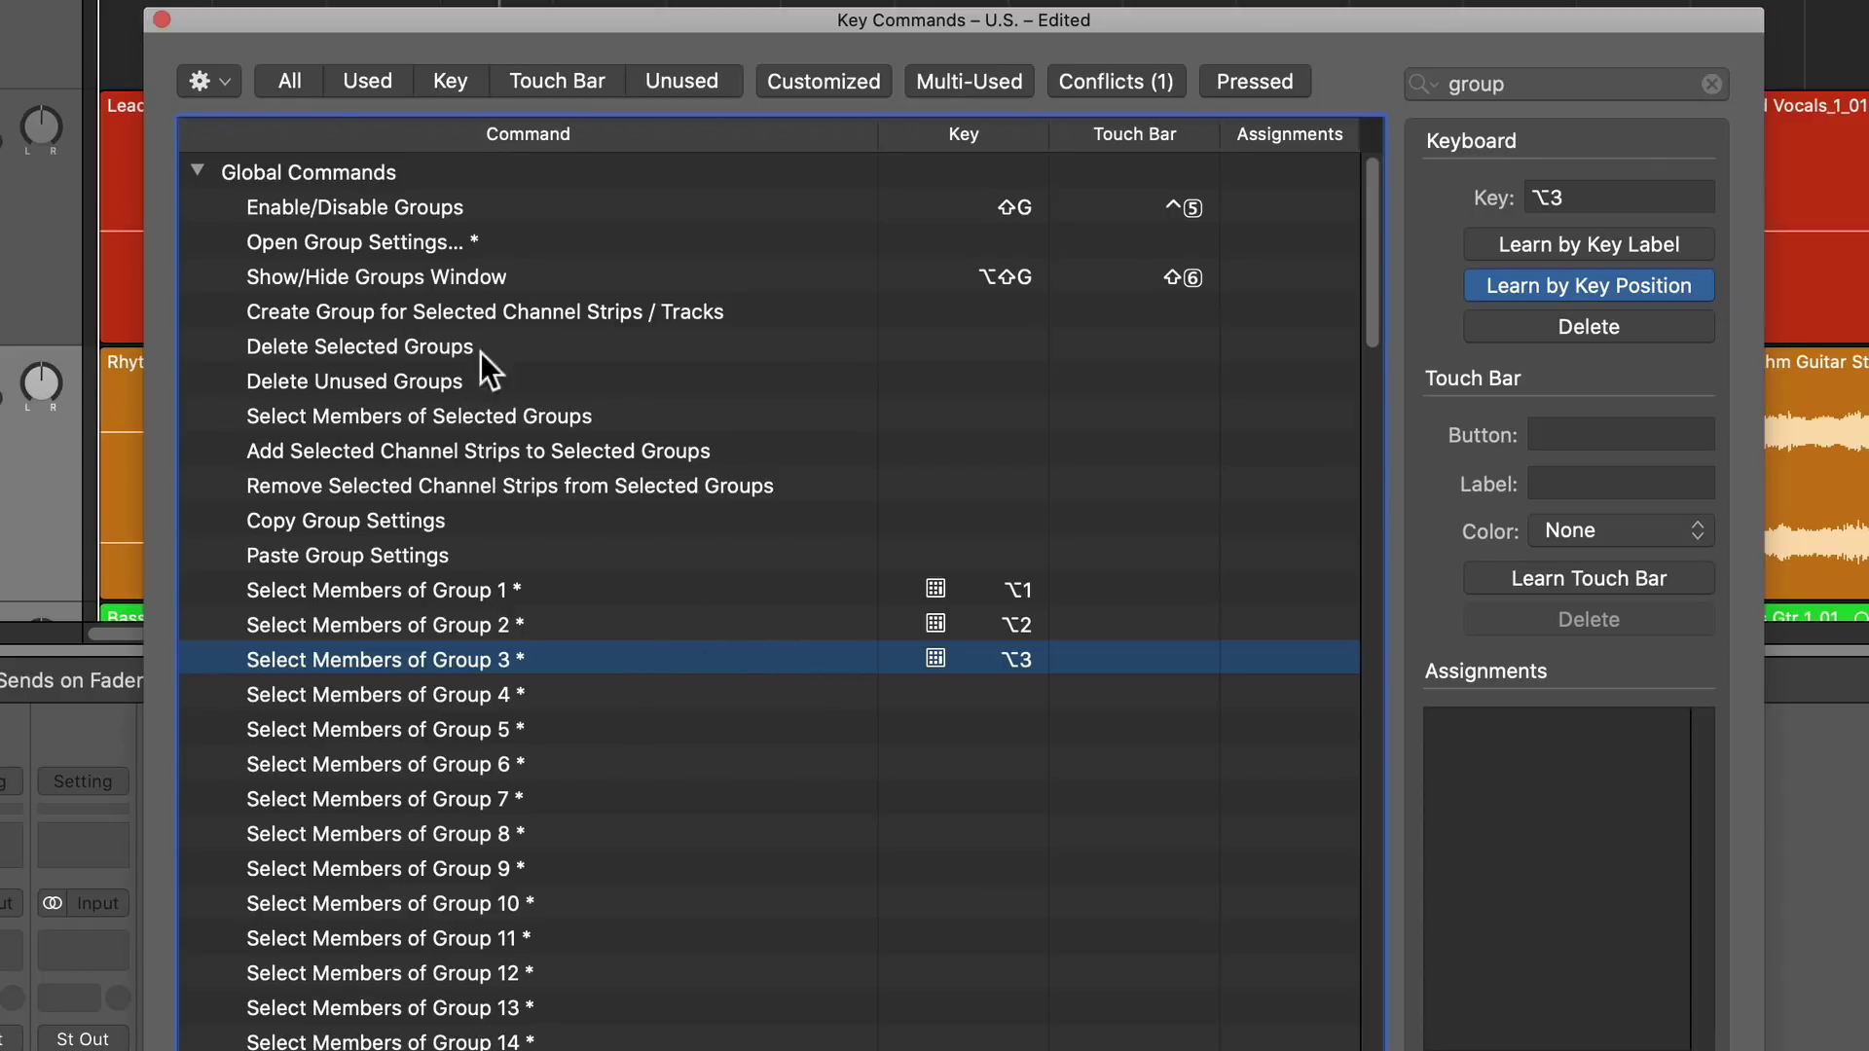
{"action": "left_click", "coordinate": [160, 19]}
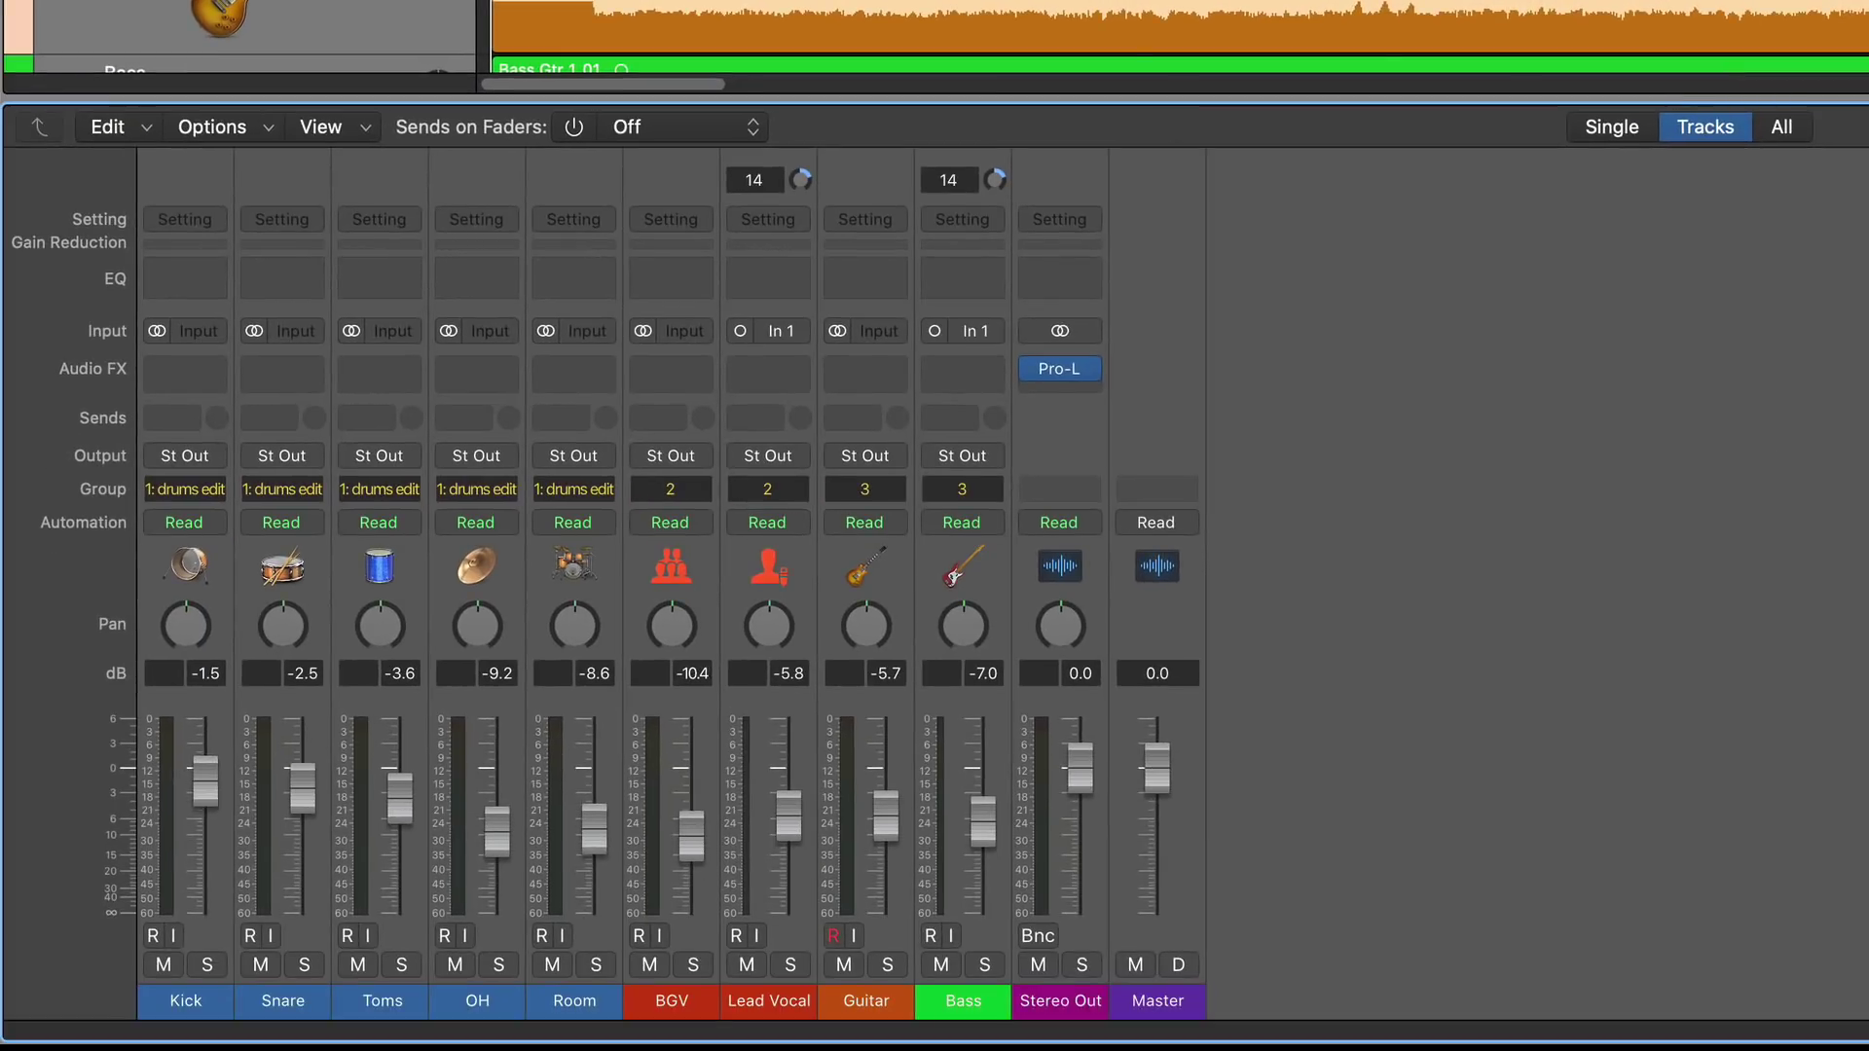
Step: Select the members of Group 1, Group 2 and Group 3 one after another in the mixer
{"action": "left_click", "coordinate": [185, 1000]}
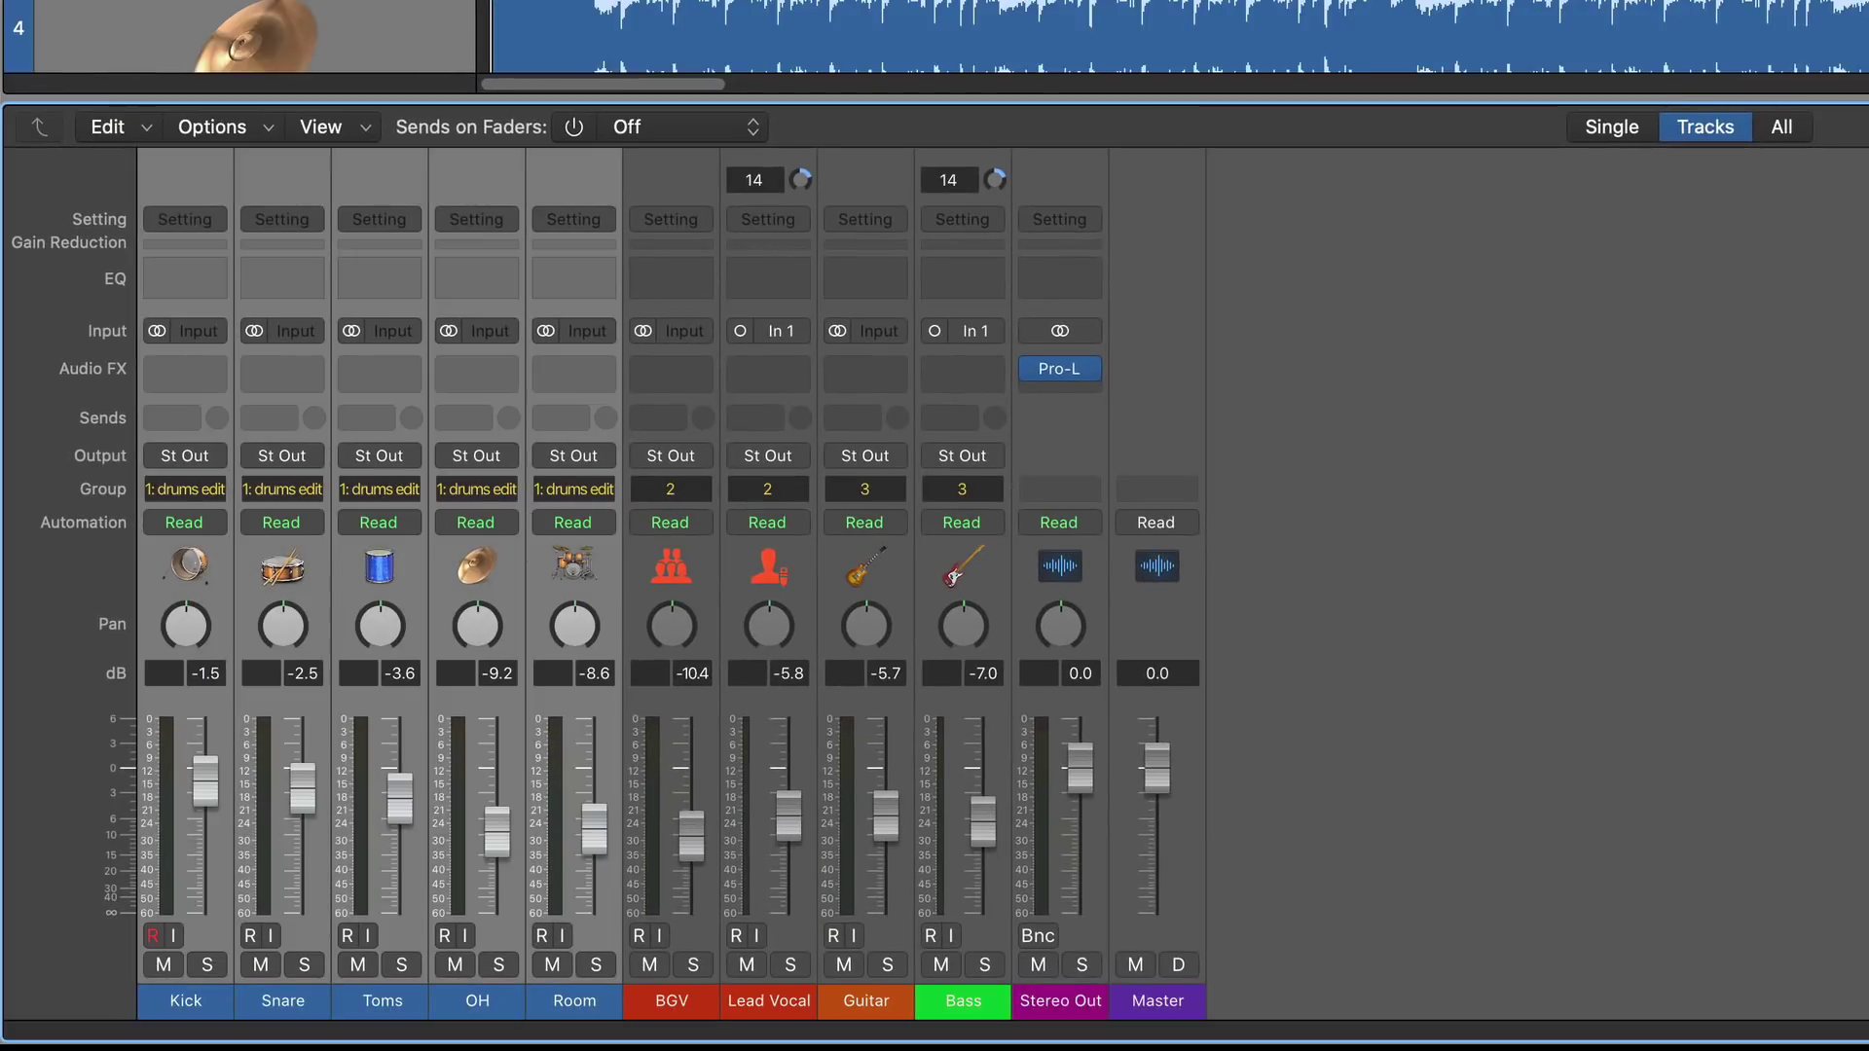
{"action": "left_click", "coordinate": [672, 1000]}
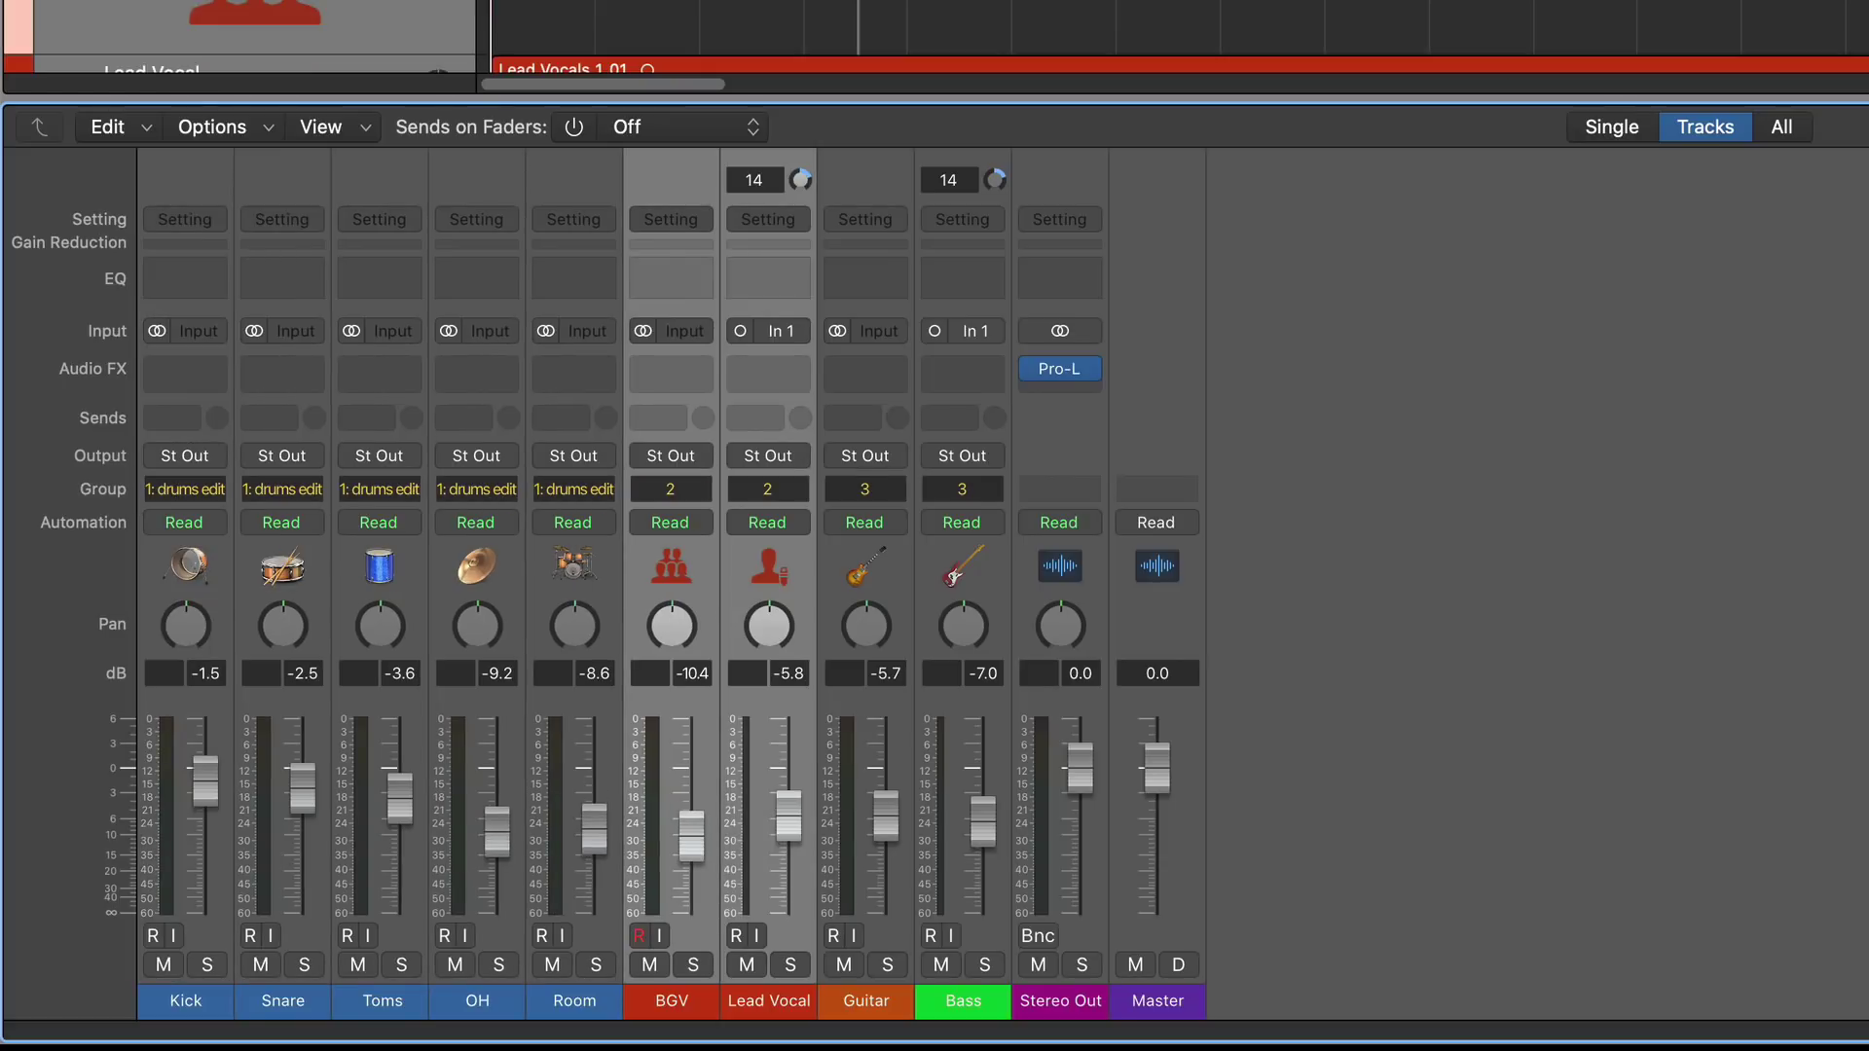
{"action": "left_click", "coordinate": [866, 1001]}
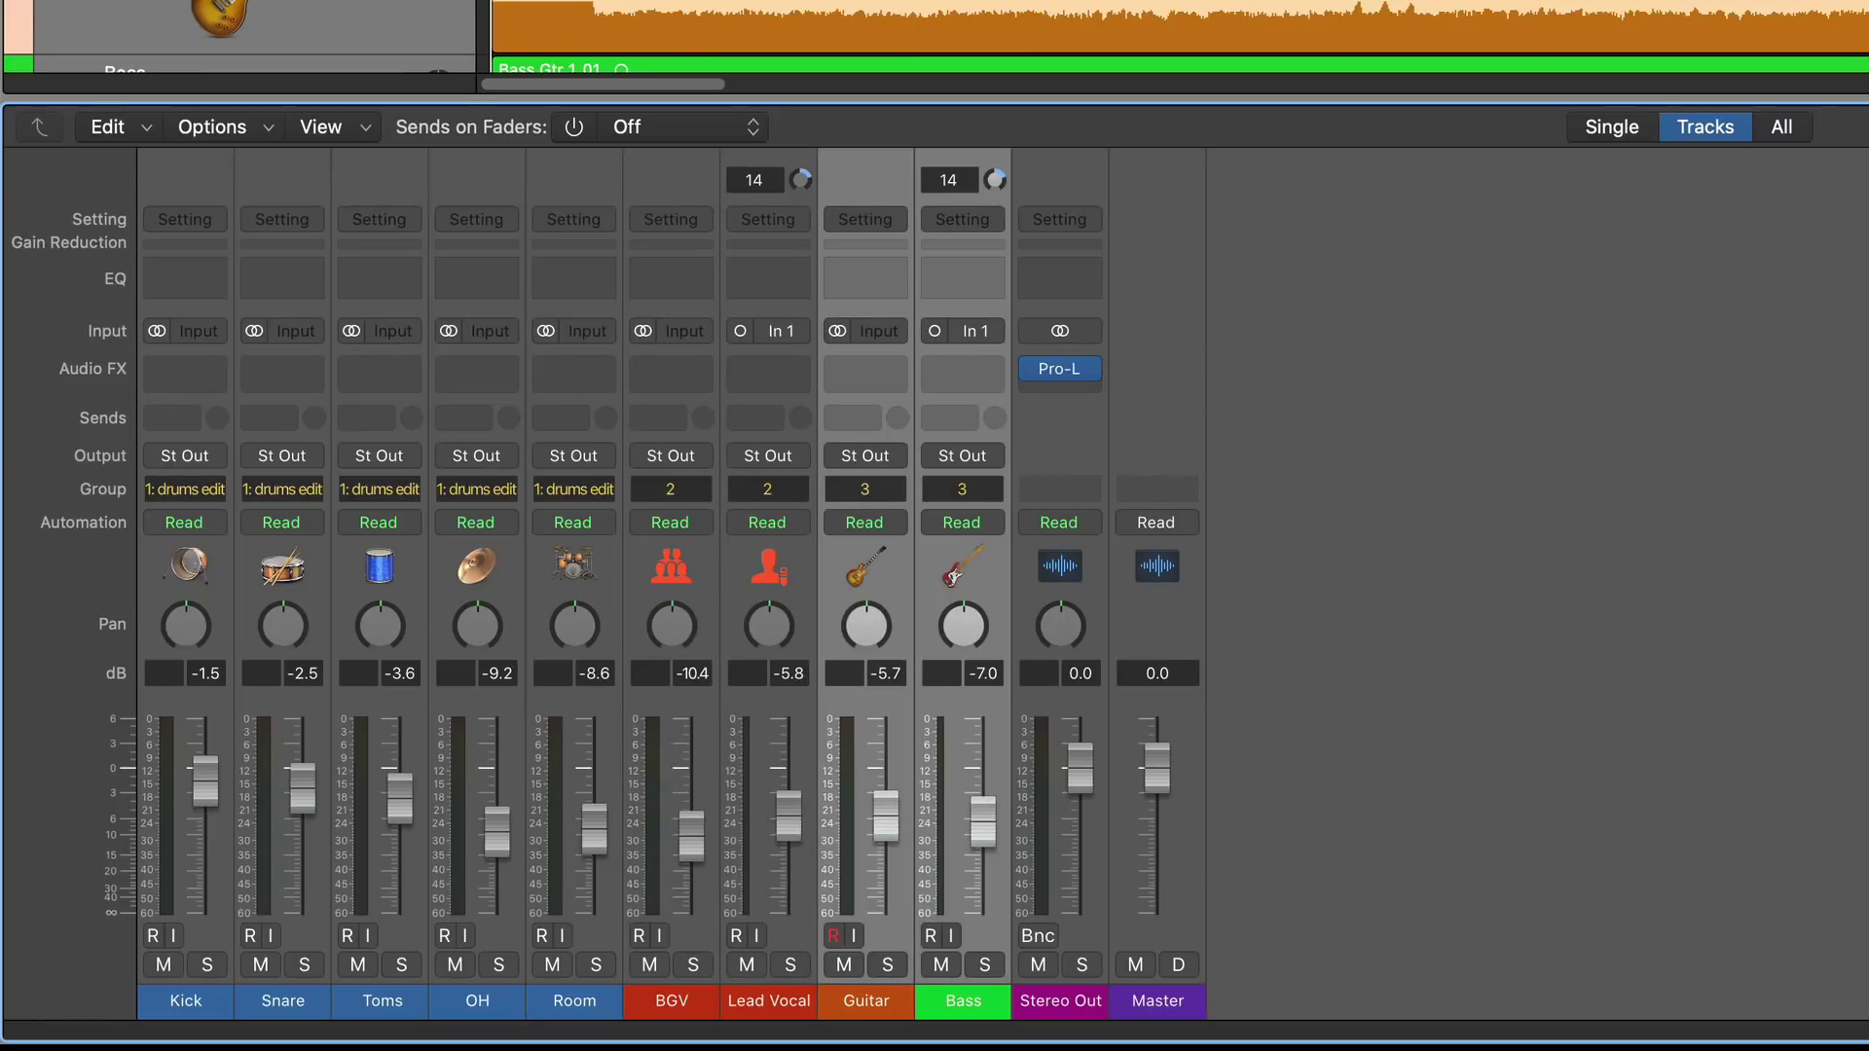
Step: Group by group, lower Guitar and Bass to -6.7 and -7.8 dB, raise BGV and Lead Vocal to -7.4 and -2.8 dB, and lower the drum faders
{"action": "left_click_drag", "start_coordinate": [977, 807], "coordinate": [977, 812]}
{"action": "key", "text": "Left"}
{"action": "left_click_drag", "start_coordinate": [786, 818], "coordinate": [787, 792]}
{"action": "key", "text": "Left"}
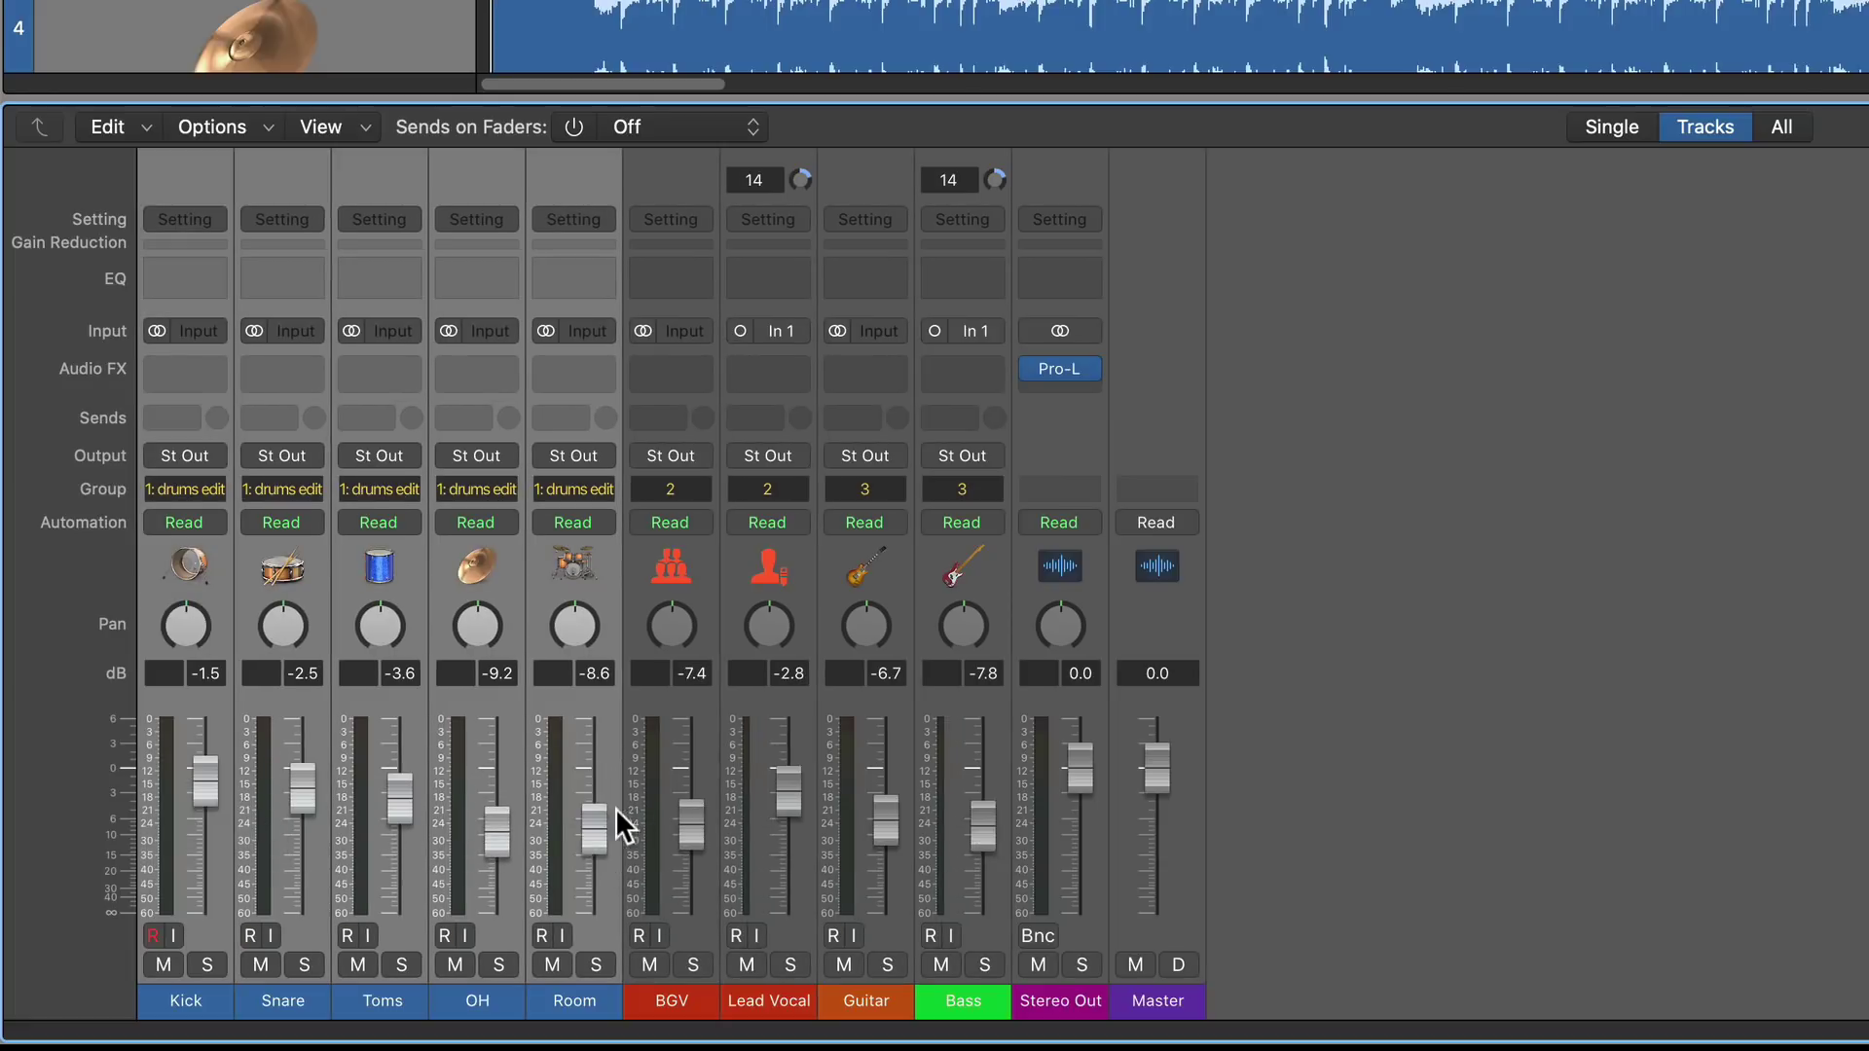
{"action": "left_click_drag", "start_coordinate": [585, 824], "coordinate": [495, 836]}
{"action": "left_click", "coordinate": [1556, 598]}
{"action": "left_click", "coordinate": [1648, 468]}
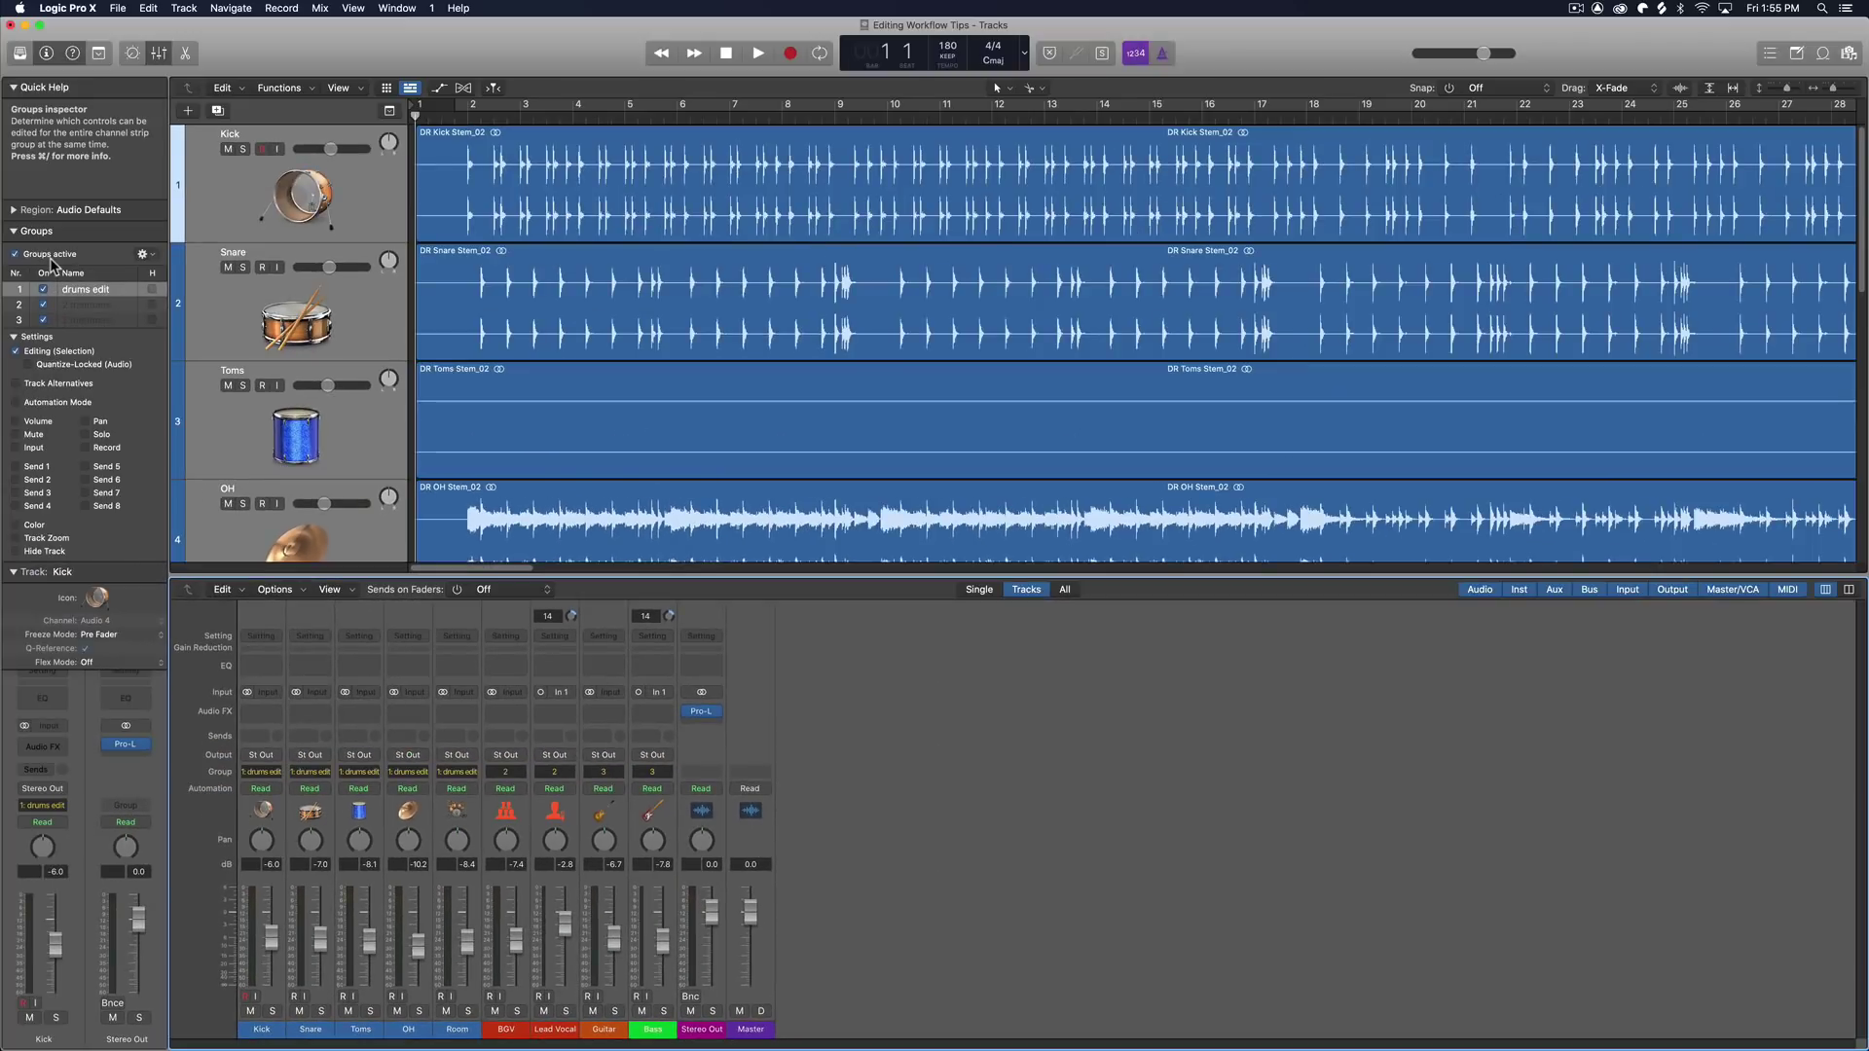
Step: Deactivate the groups, move the Kick region to about bar 6 and the Snare region to about bar 4, and toggle group activation again
{"action": "left_click", "coordinate": [51, 256]}
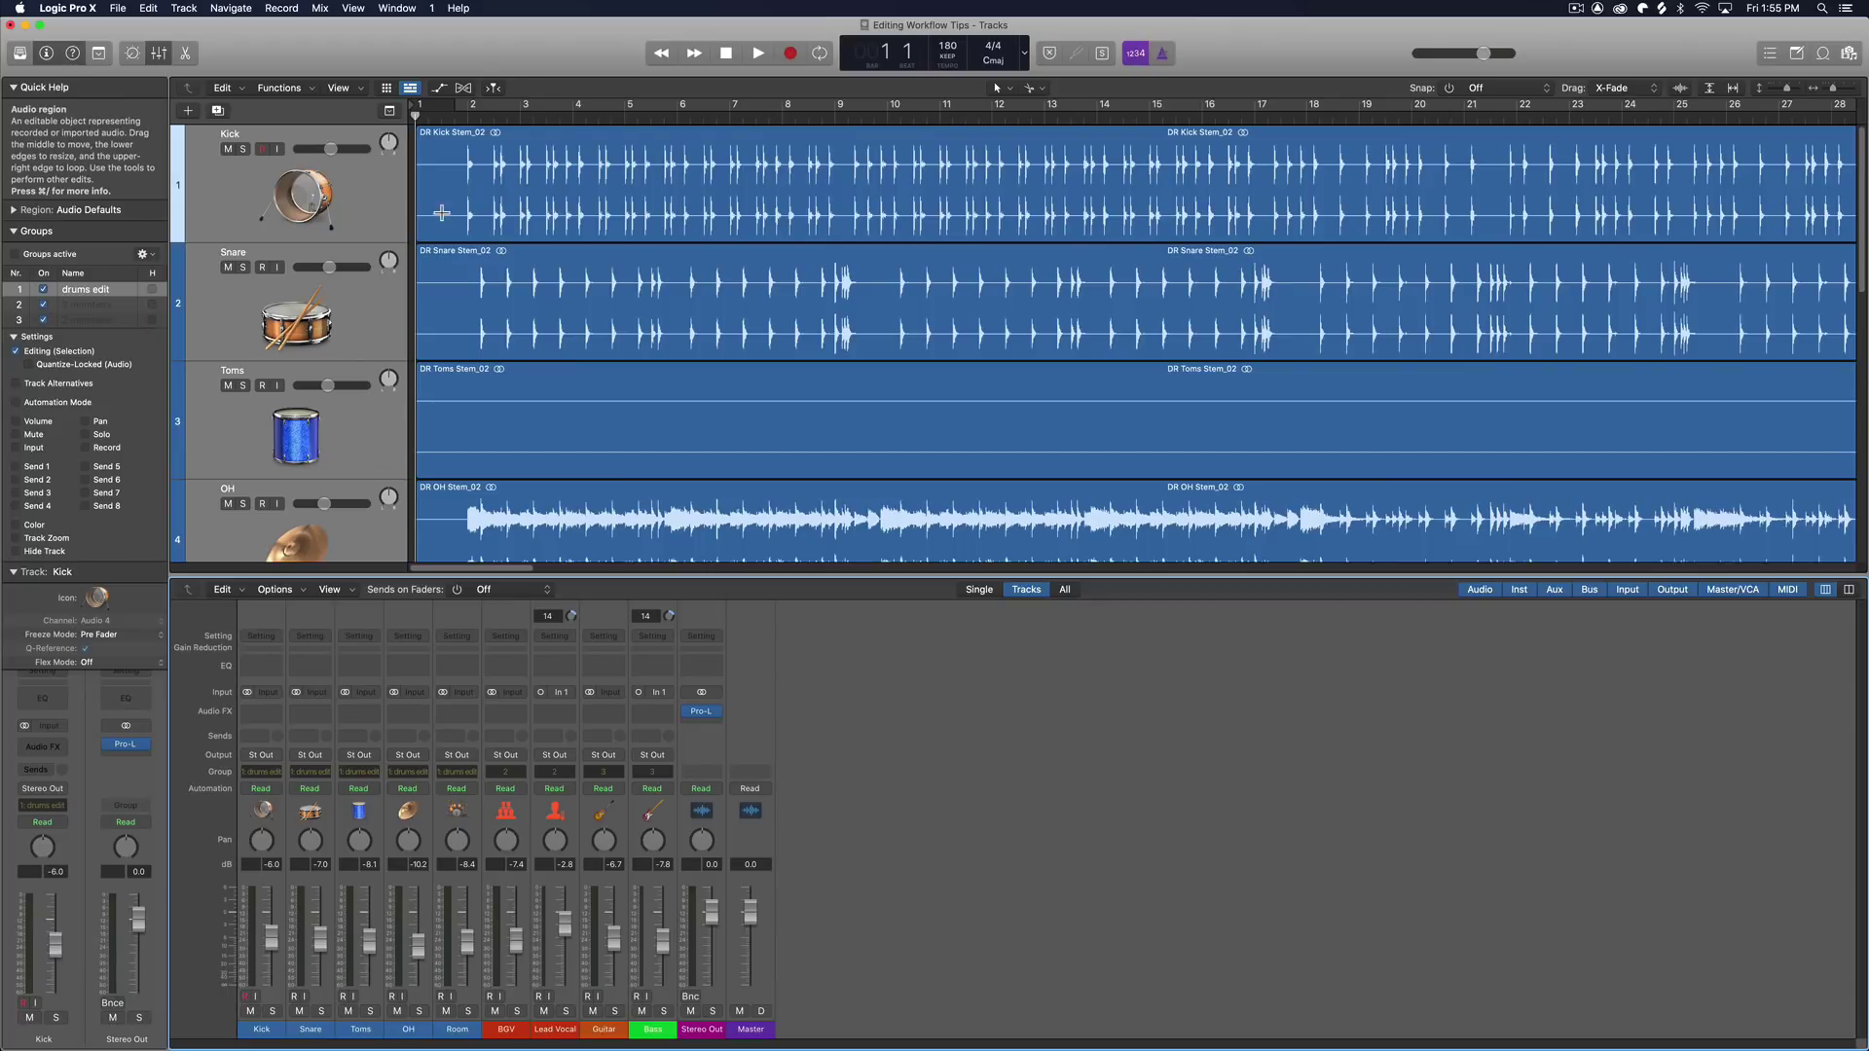
{"action": "left_click_drag", "start_coordinate": [420, 215], "coordinate": [697, 215]}
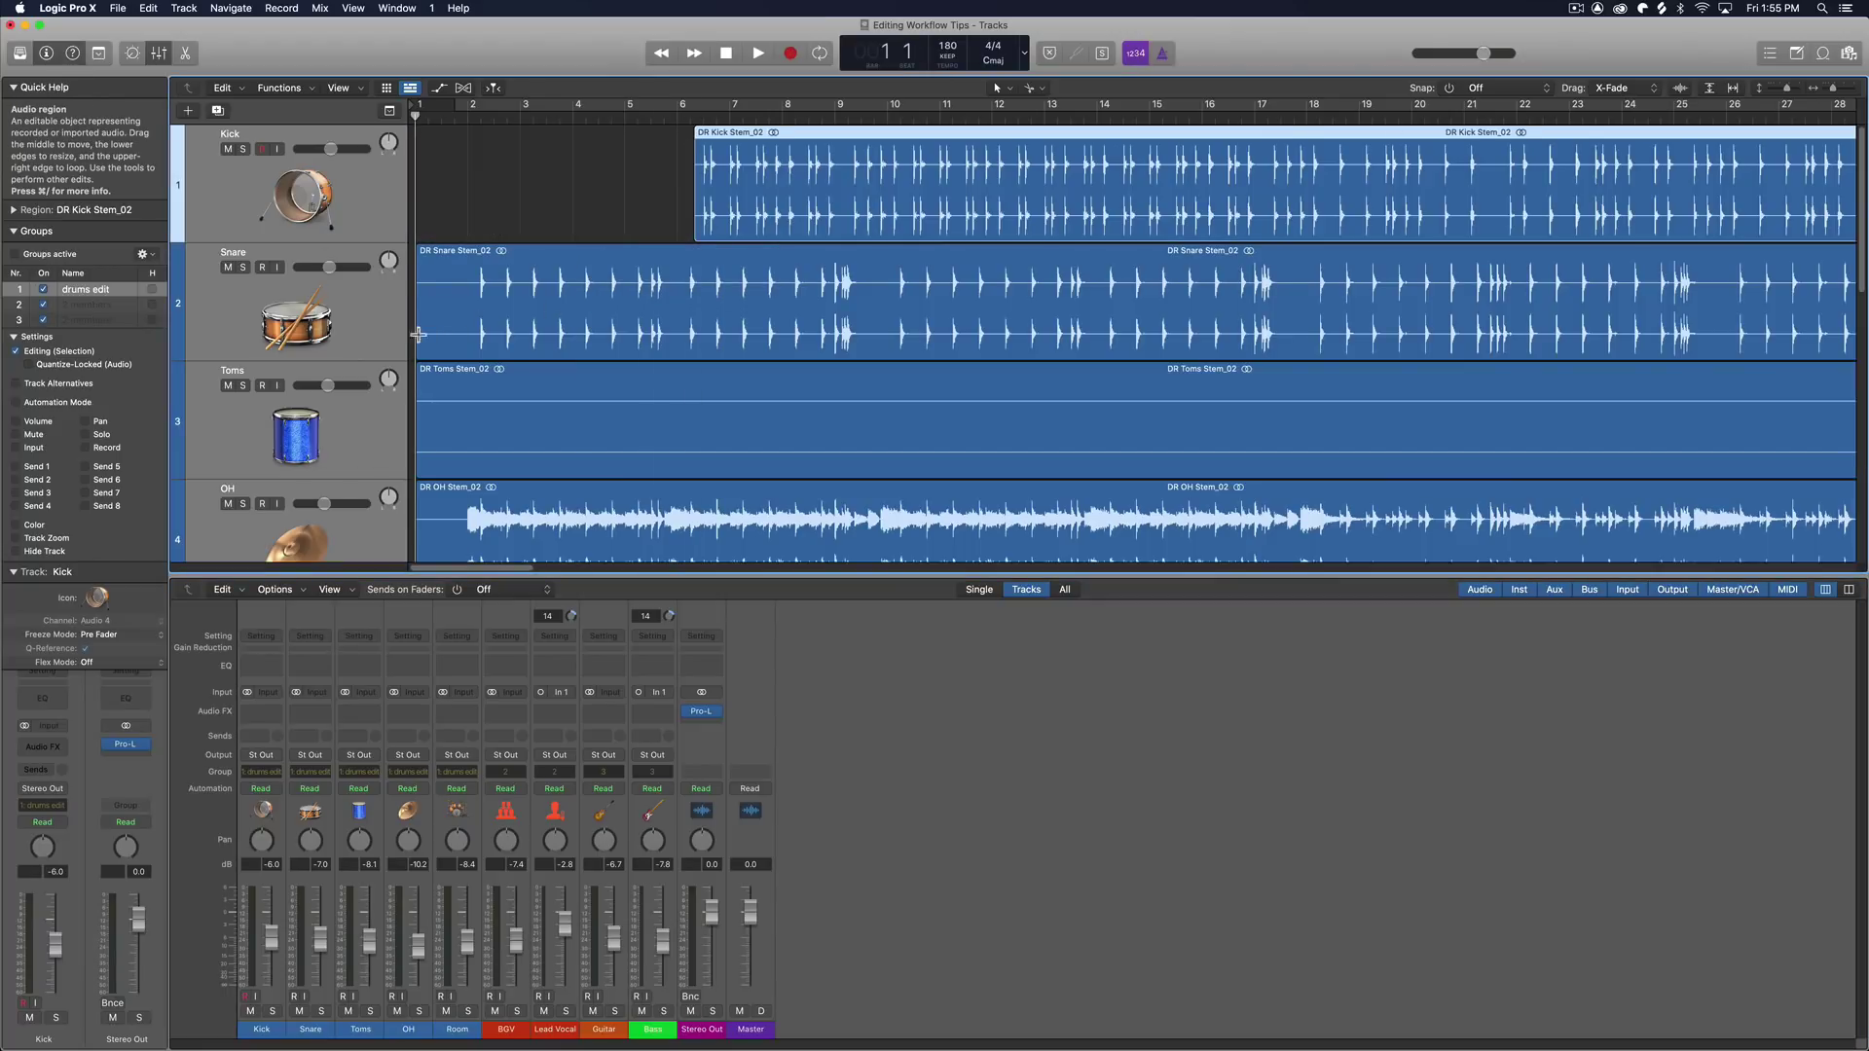
{"action": "left_click", "coordinate": [472, 338]}
{"action": "left_click_drag", "start_coordinate": [472, 338], "coordinate": [573, 338]}
{"action": "left_click", "coordinate": [520, 216]}
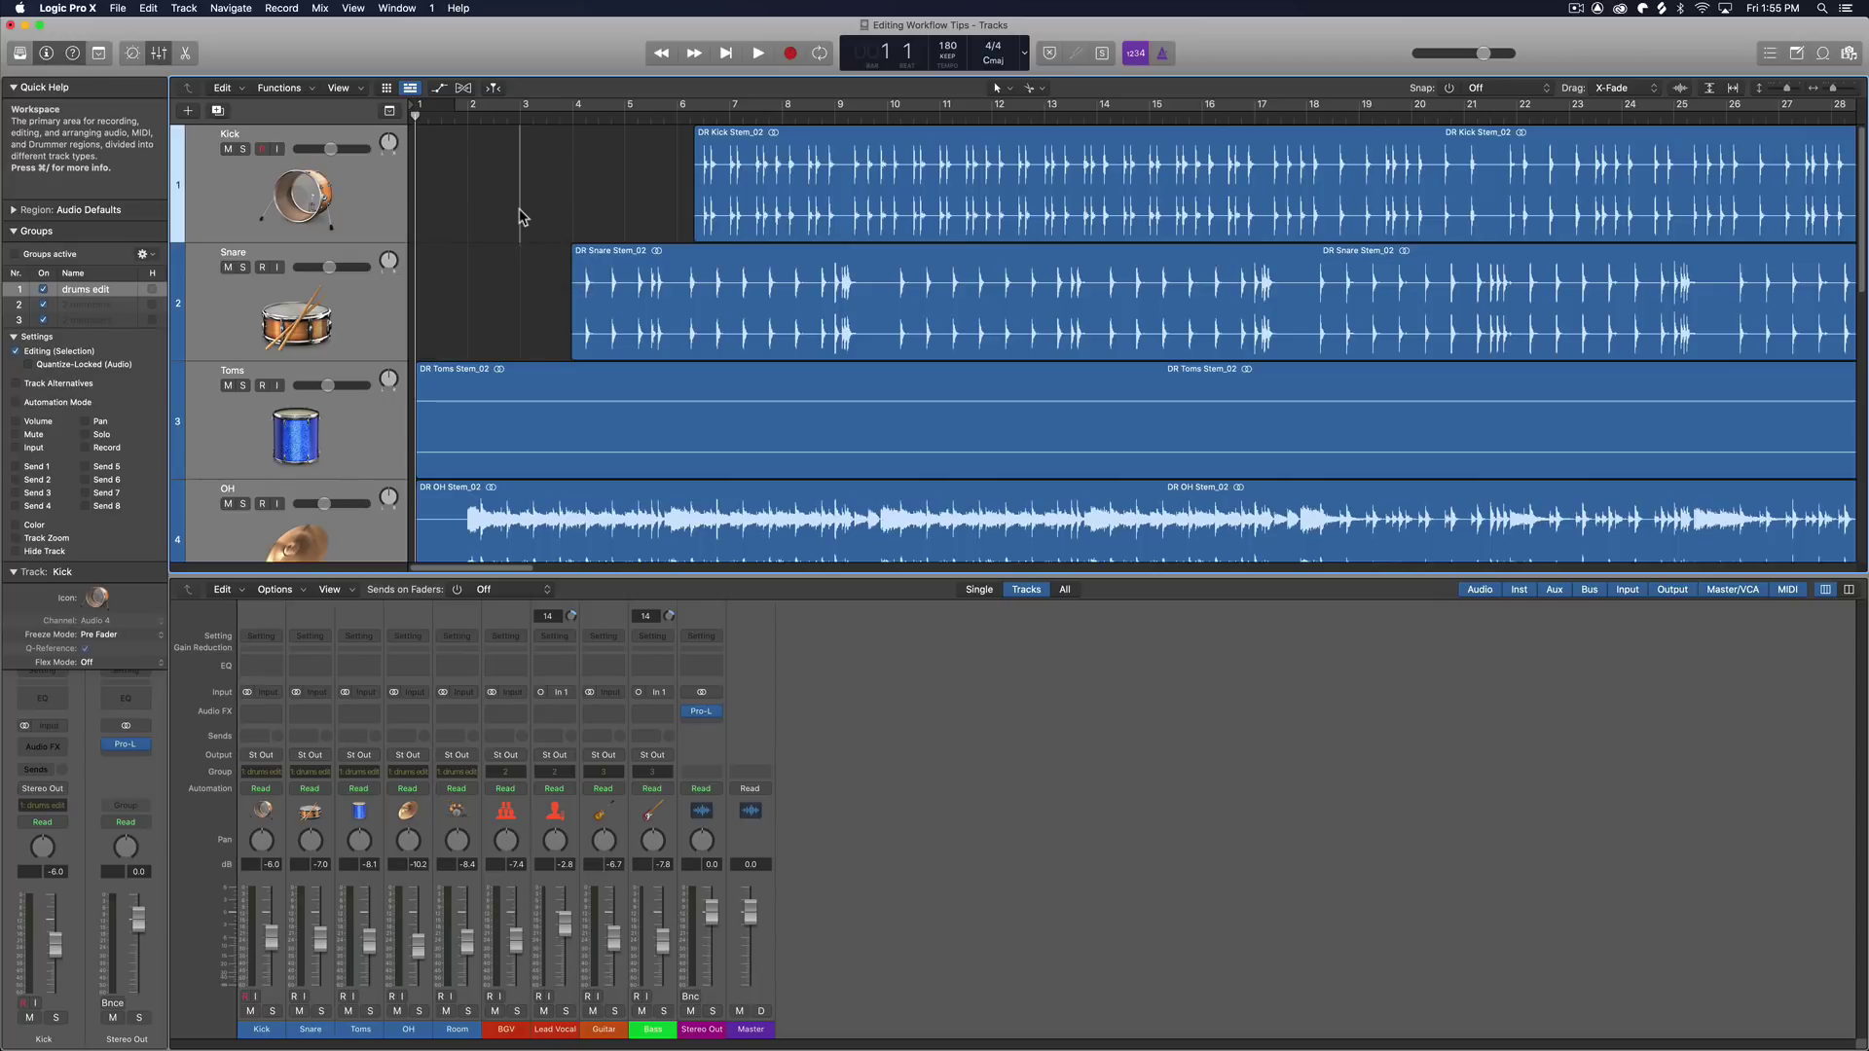
{"action": "key", "text": "shift+g"}
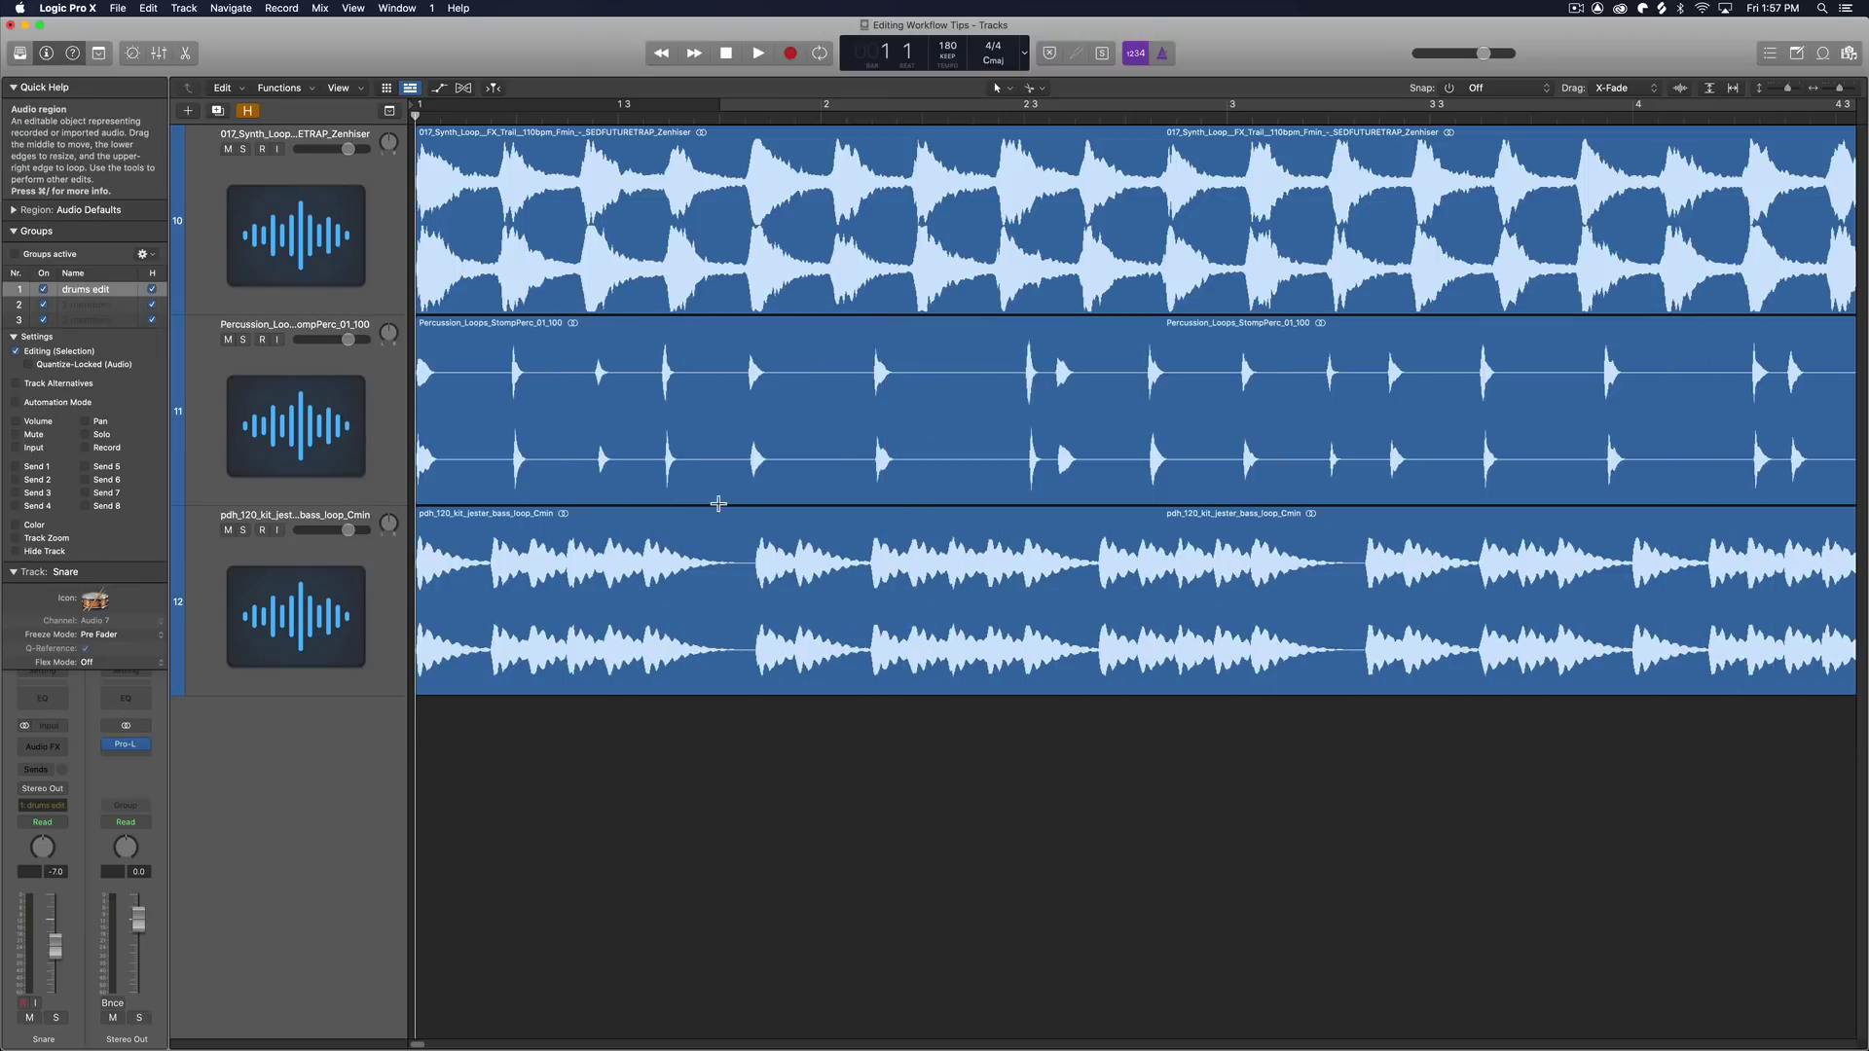
Step: Select the percussion loop region, reorder its track above the synth loop track, and increase the percussion track's height
{"action": "left_click", "coordinate": [461, 441]}
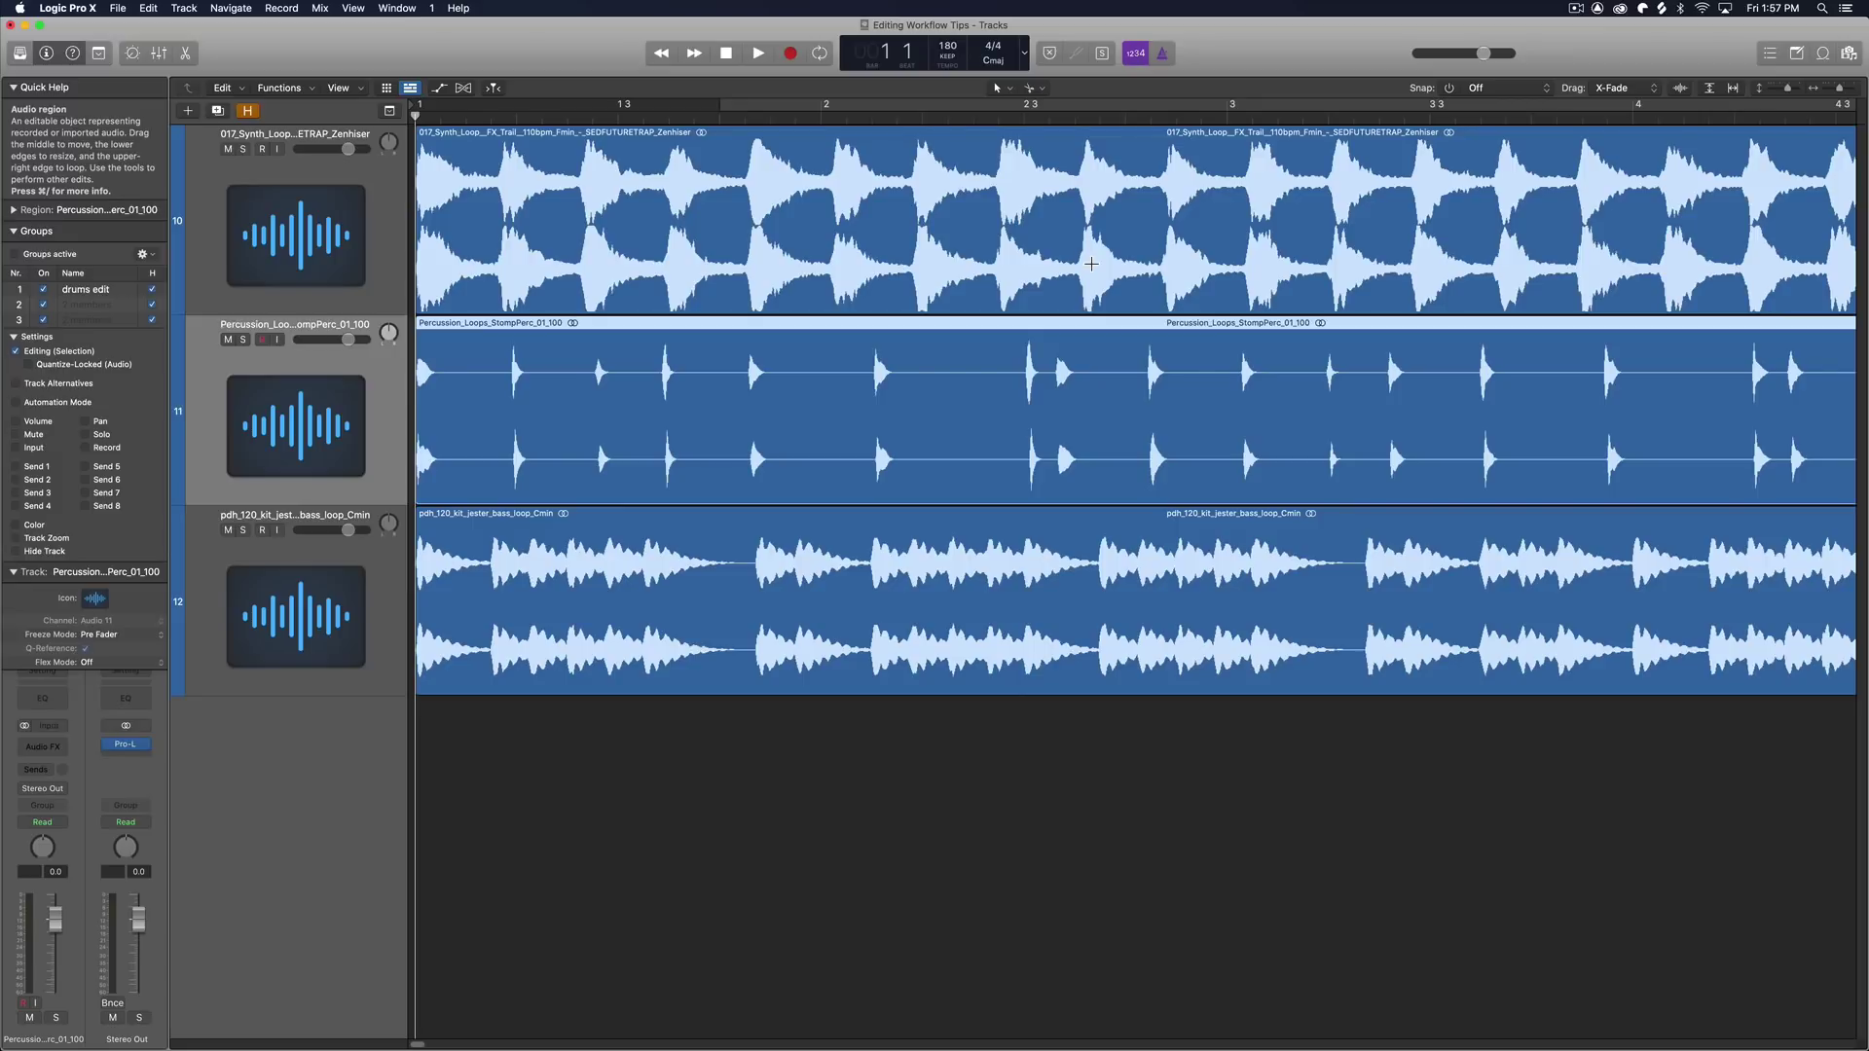
{"action": "left_click", "coordinate": [1030, 724]}
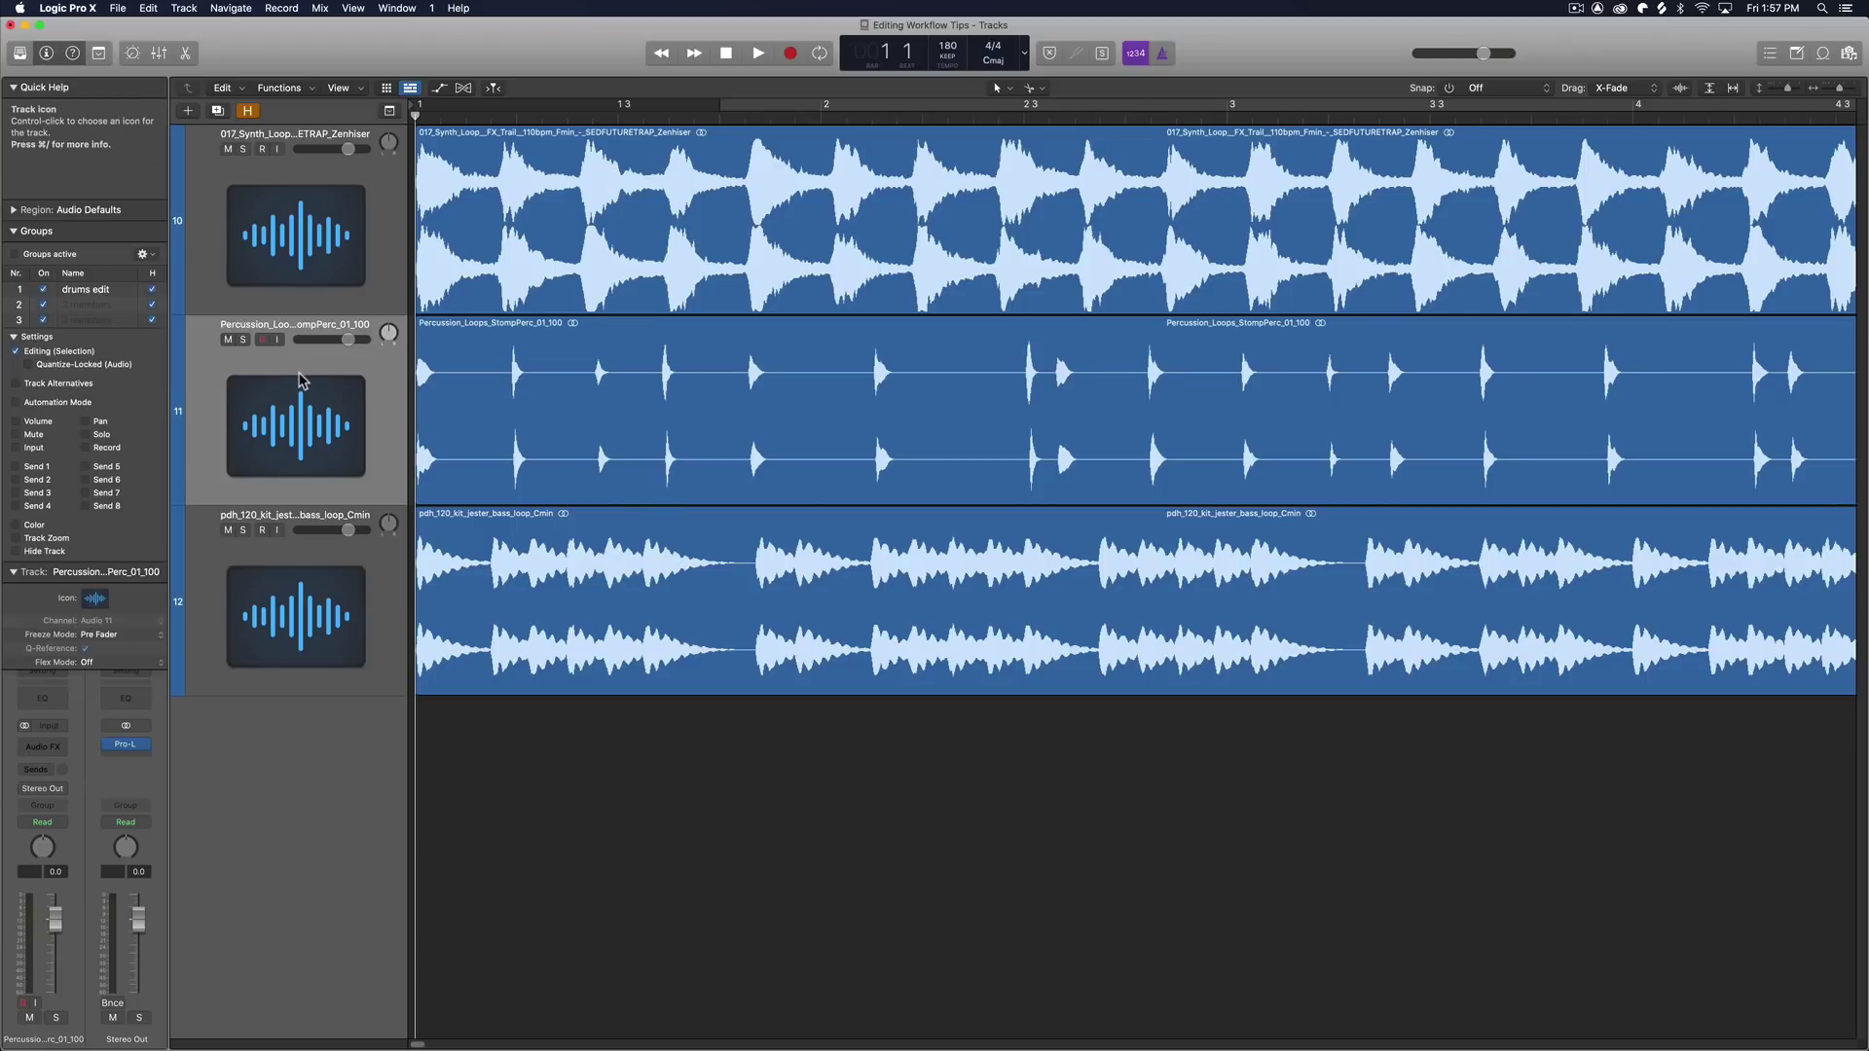
{"action": "left_click", "coordinate": [451, 391]}
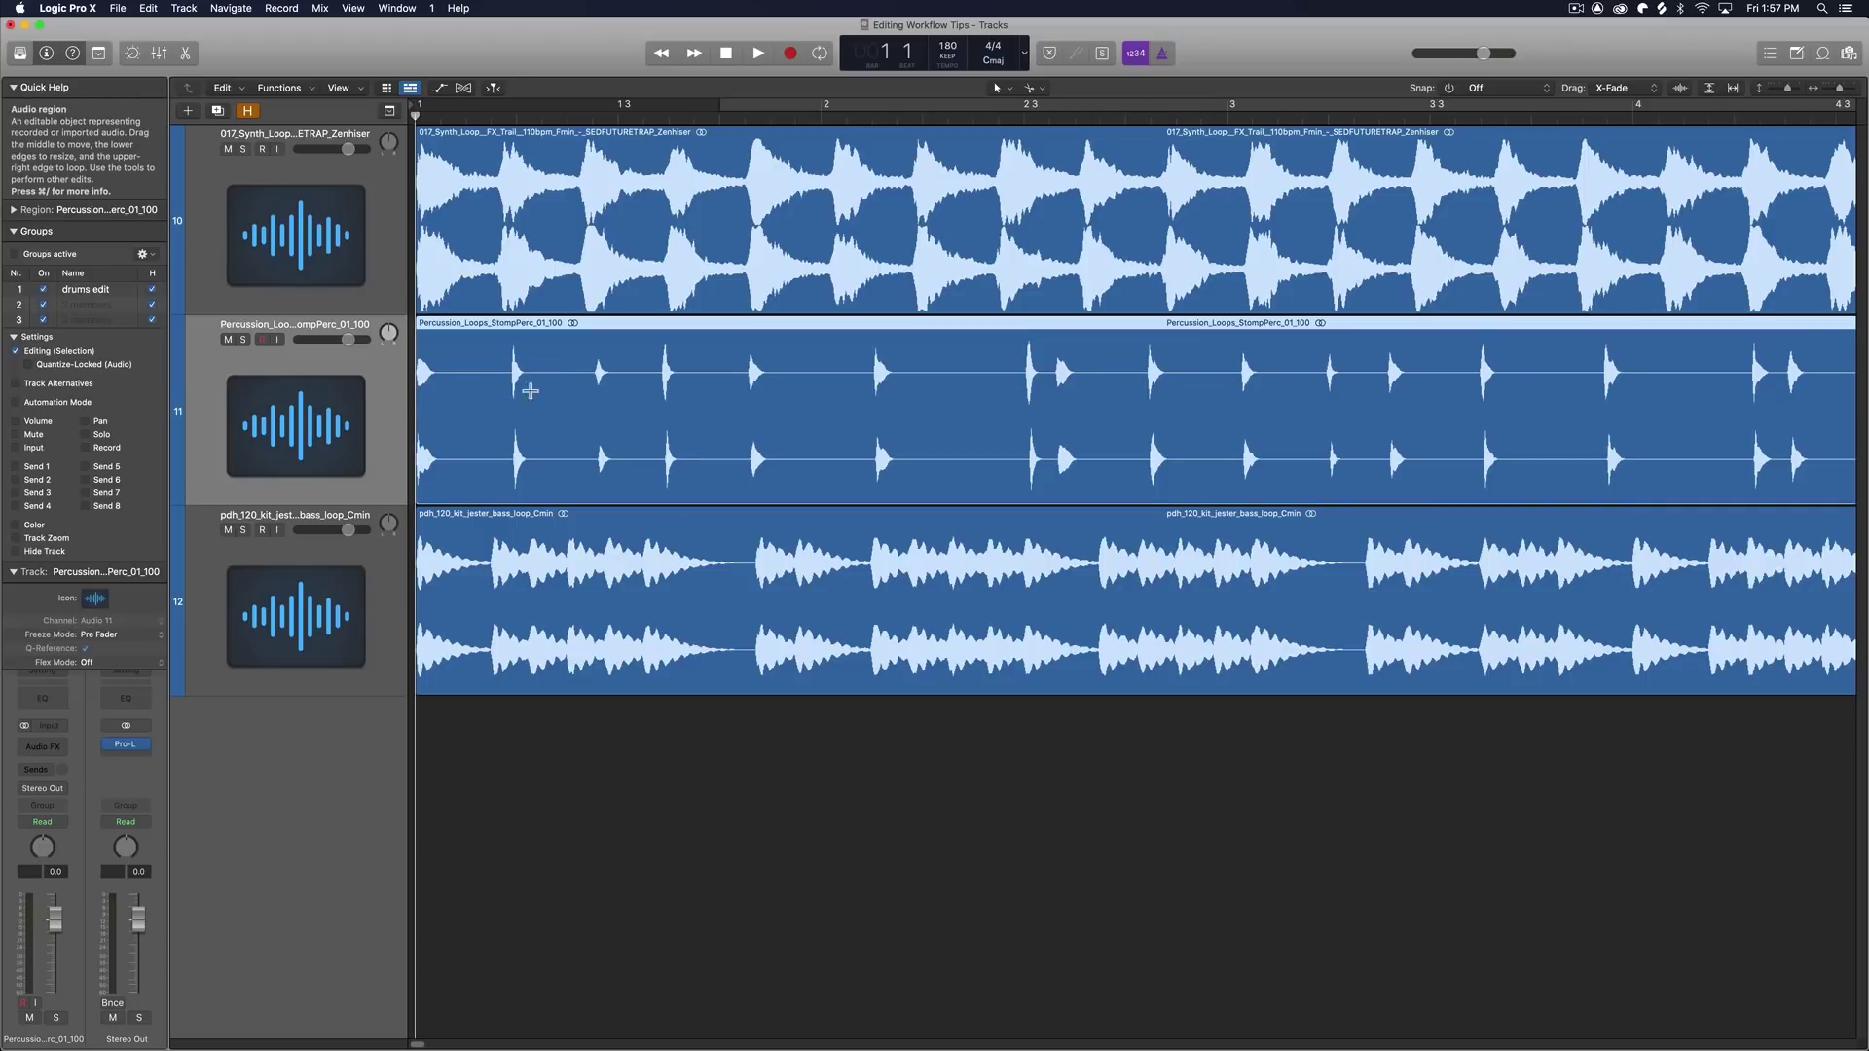
{"action": "left_click_drag", "start_coordinate": [353, 394], "coordinate": [341, 228]}
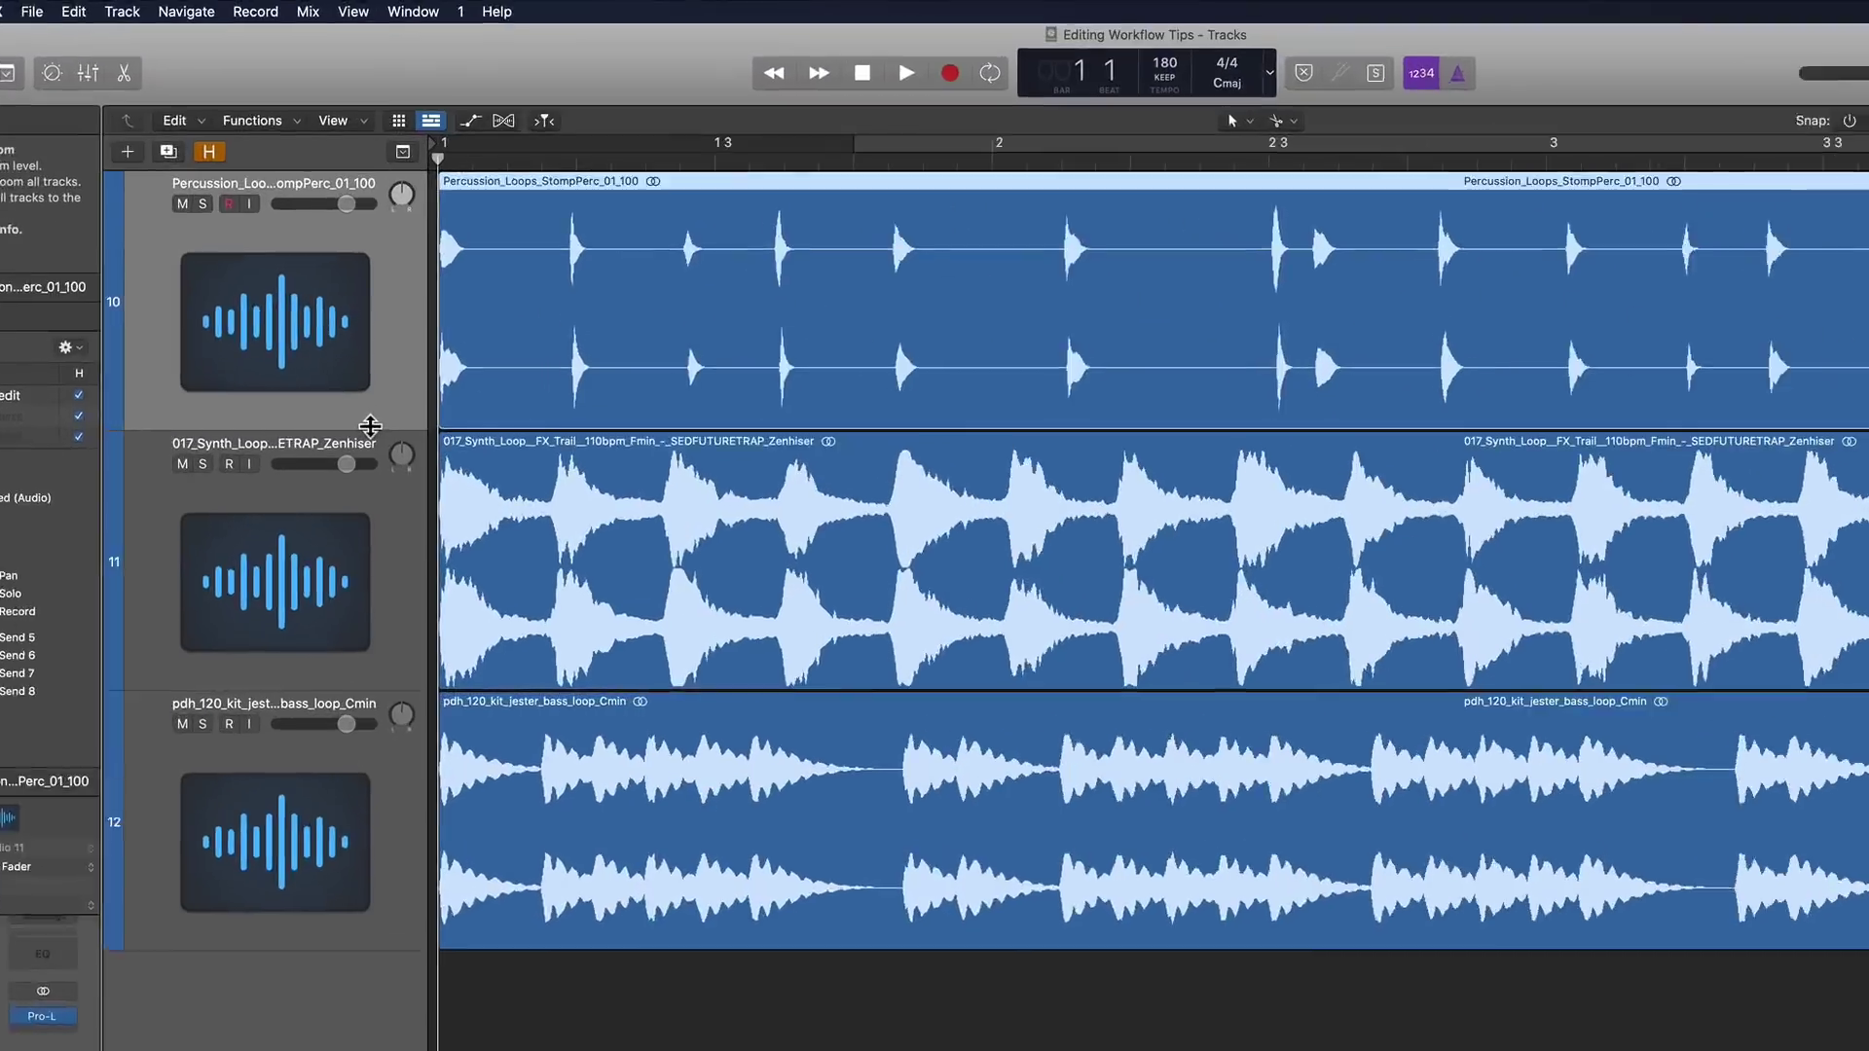
{"action": "left_click_drag", "start_coordinate": [367, 314], "coordinate": [404, 460]}
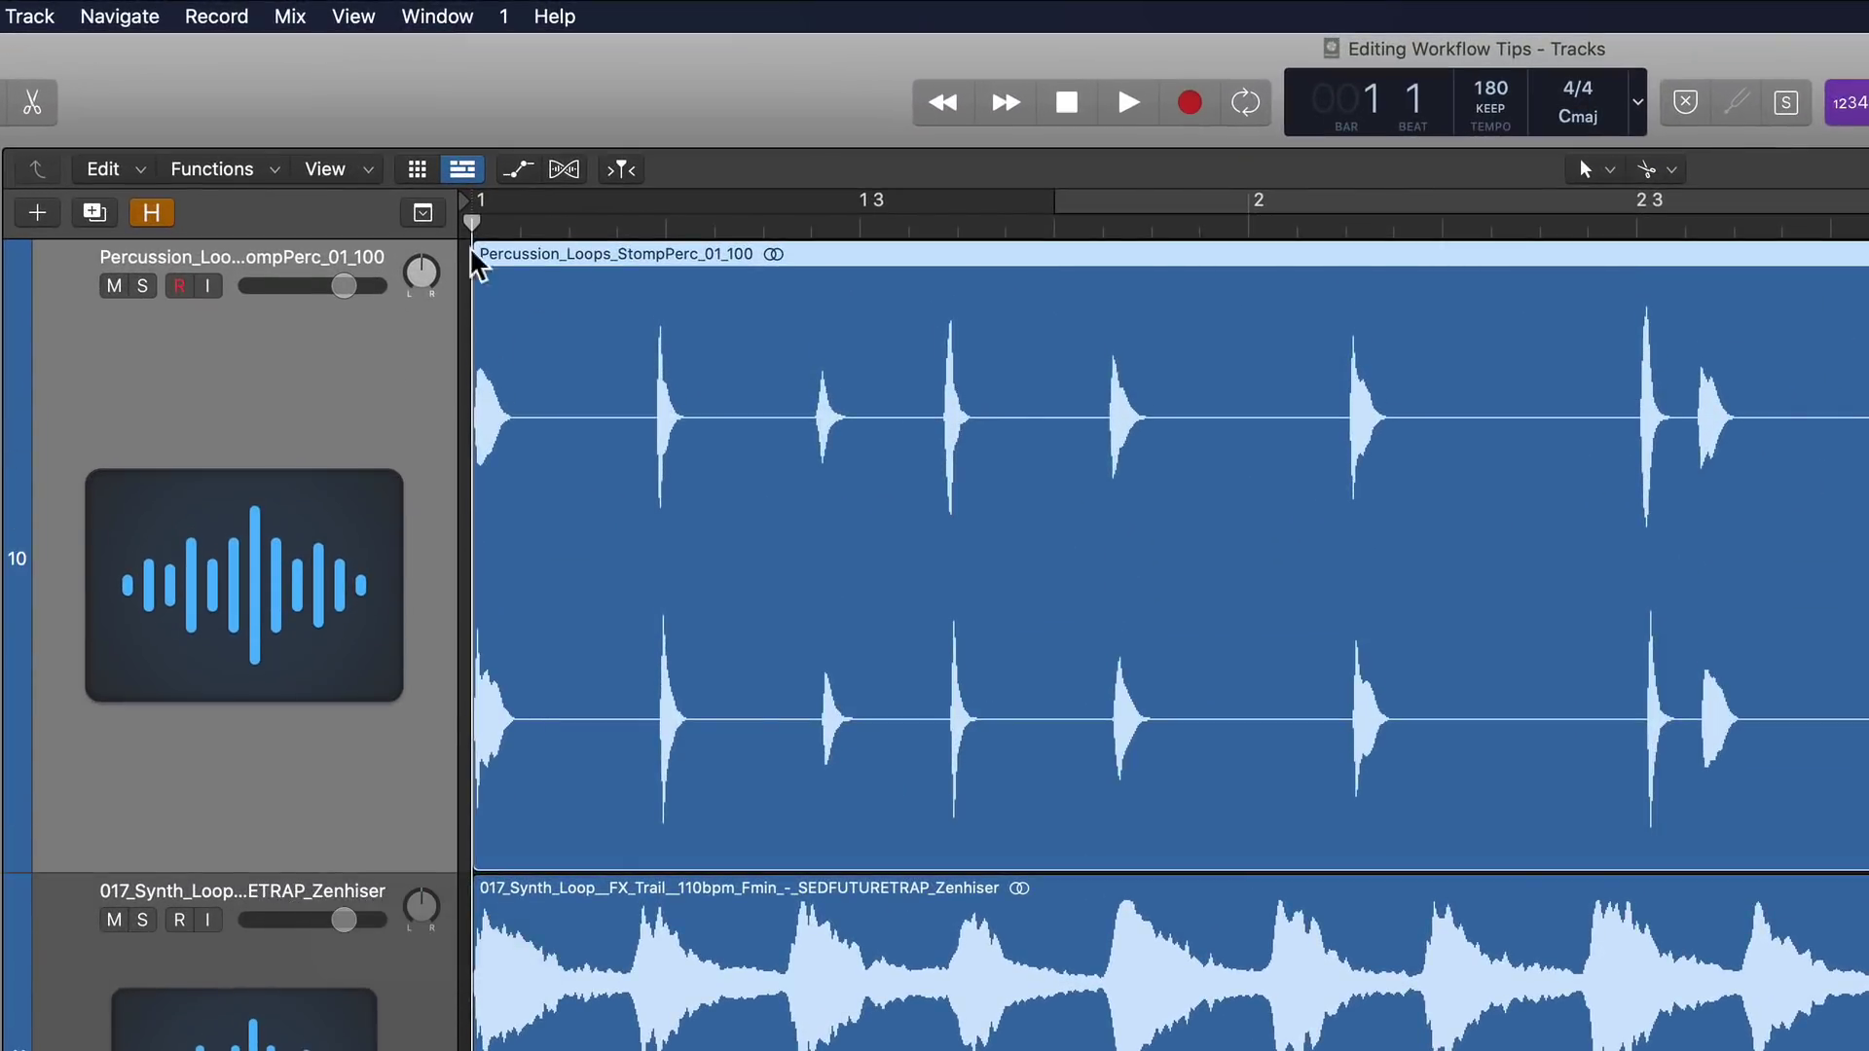
Step: Step the playhead back and forth through the percussion region's transients, finishing at the second transient
{"action": "left_click", "coordinate": [584, 219]}
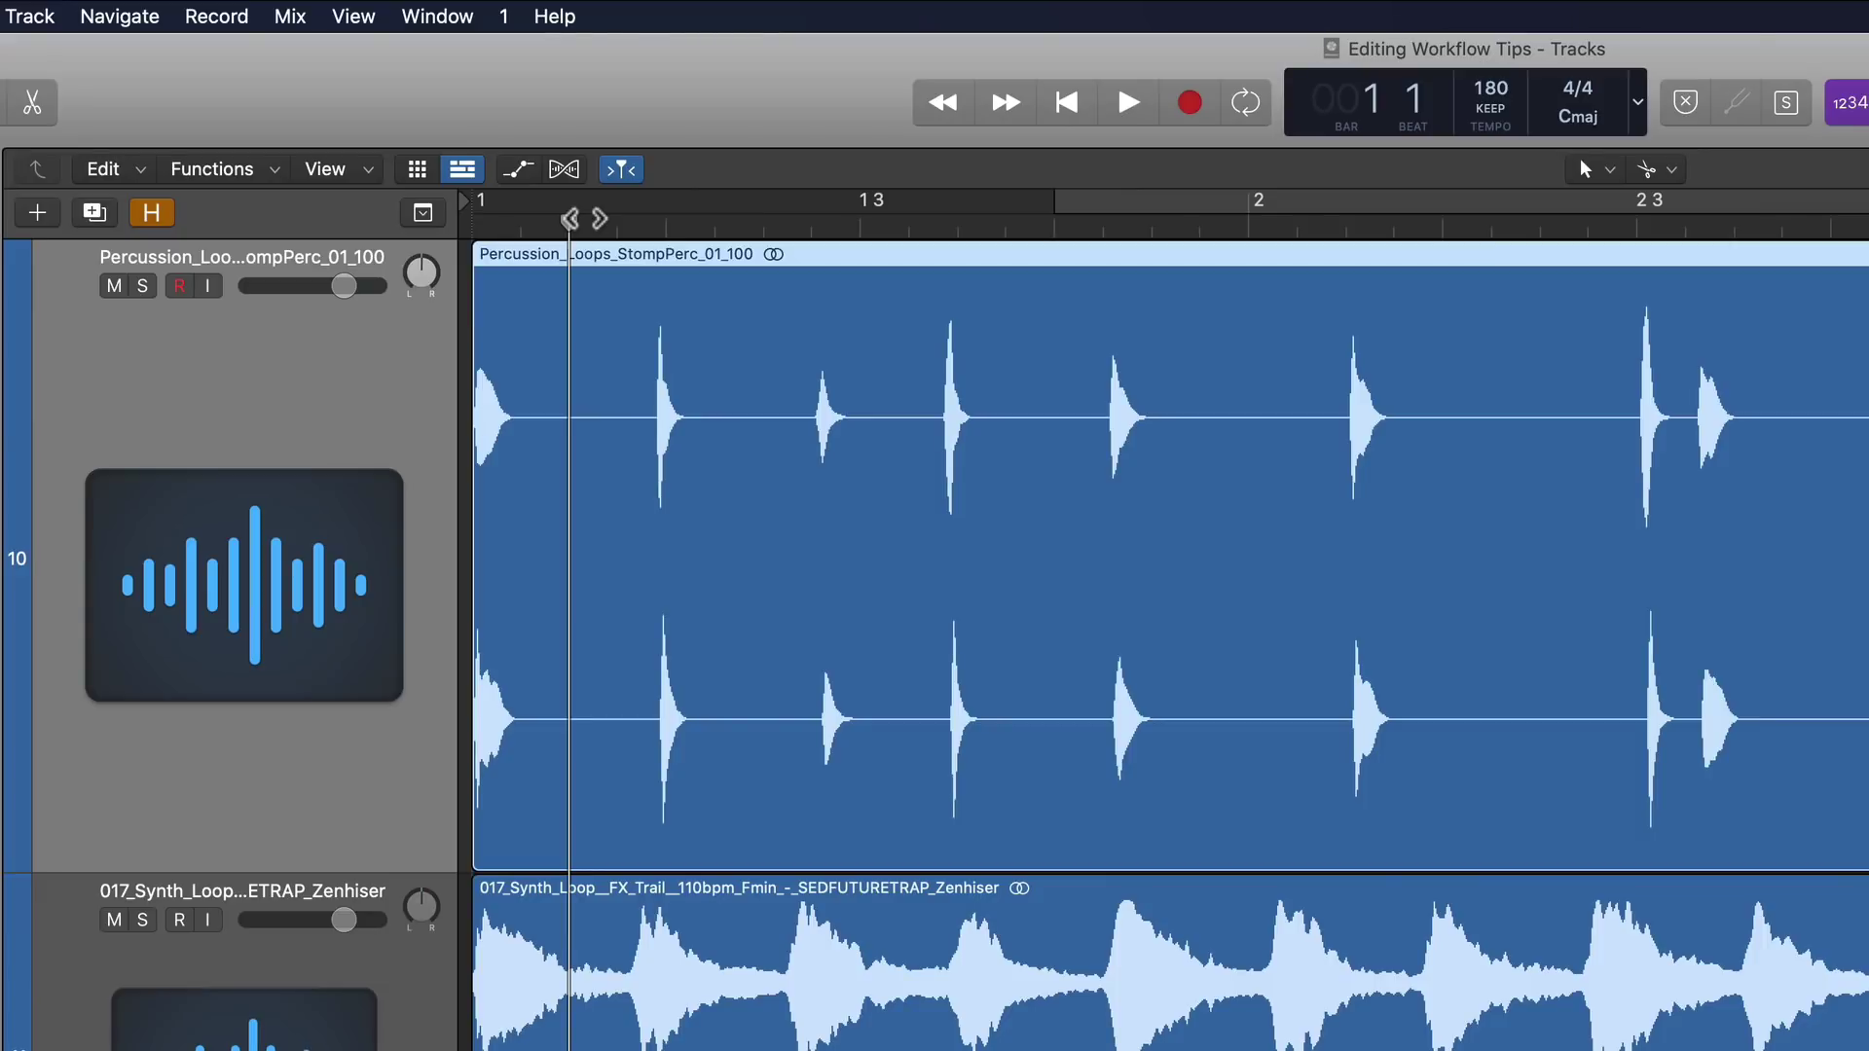
{"action": "key", "text": "ctrl+Right"}
{"action": "key", "text": "ctrl+Right"}
{"action": "key", "text": "ctrl+Right"}
{"action": "key", "text": "ctrl+Right"}
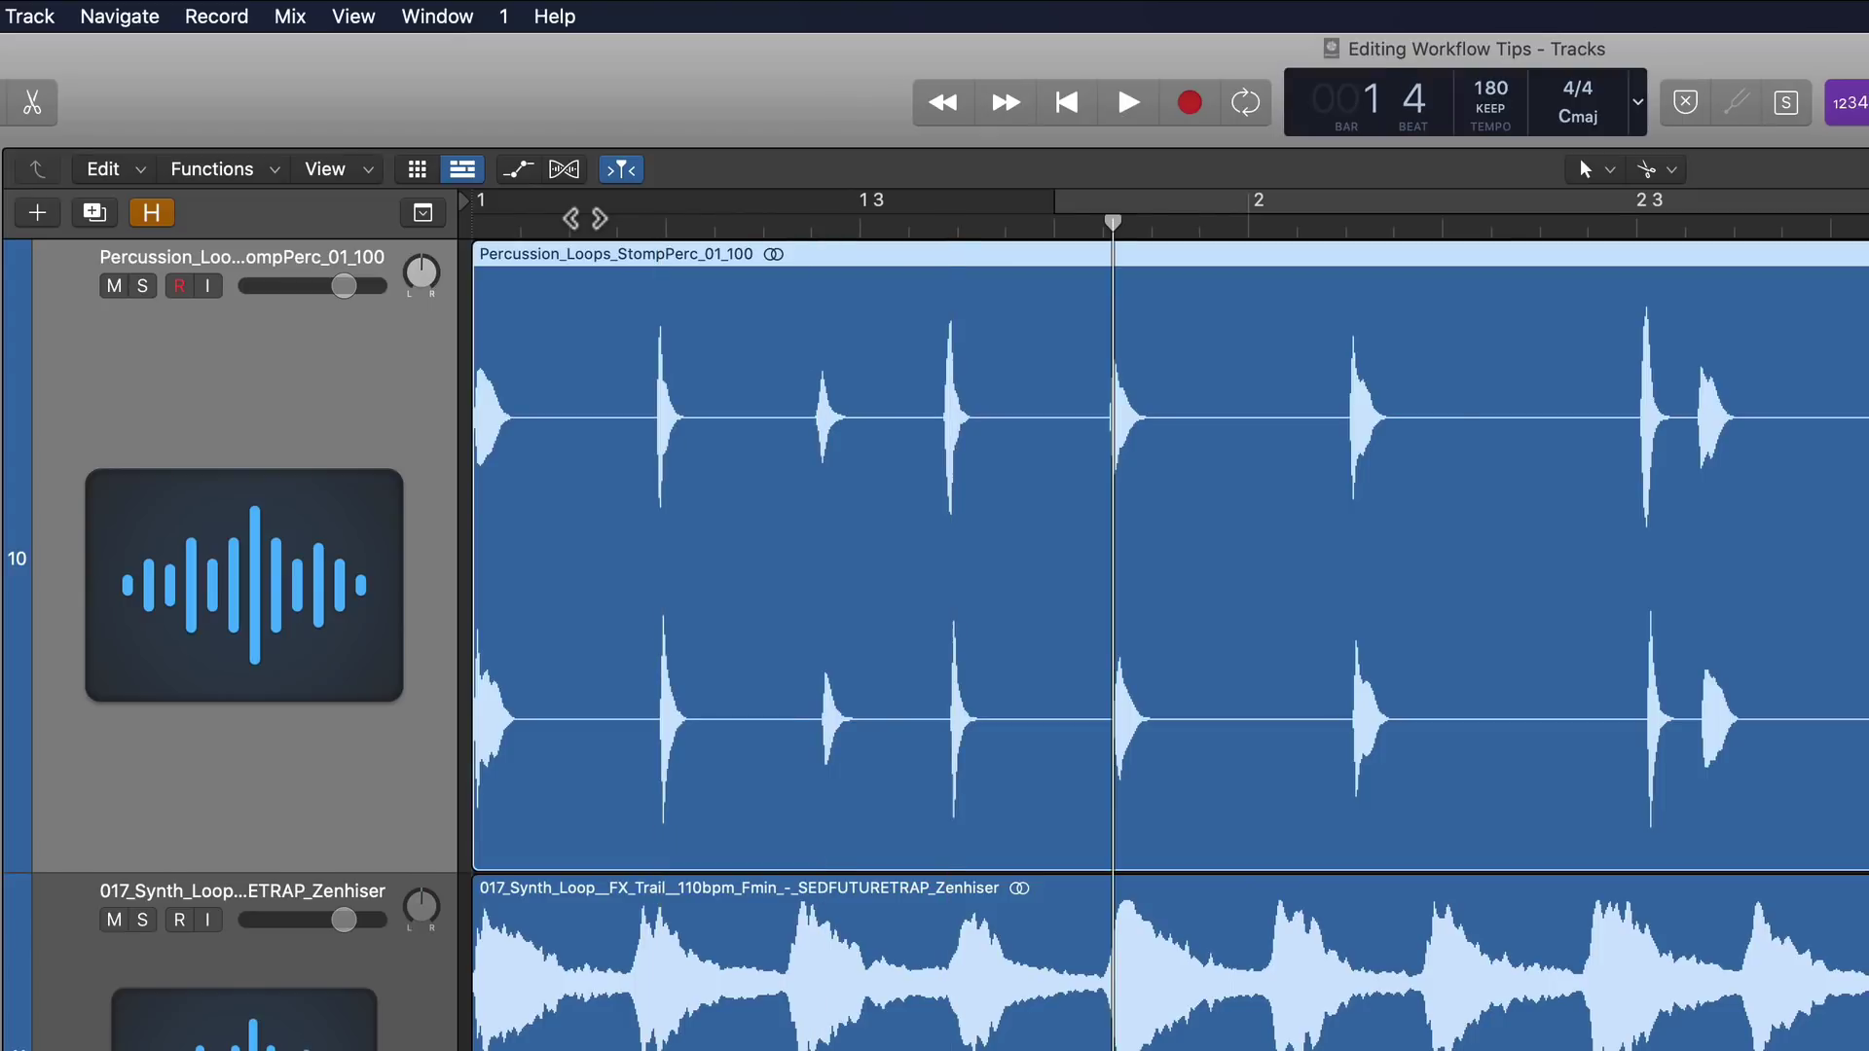
{"action": "key", "text": "ctrl+Right"}
{"action": "key", "text": "ctrl+Left"}
{"action": "key", "text": "ctrl+Left"}
{"action": "key", "text": "ctrl+Left"}
{"action": "key", "text": "ctrl+Left"}
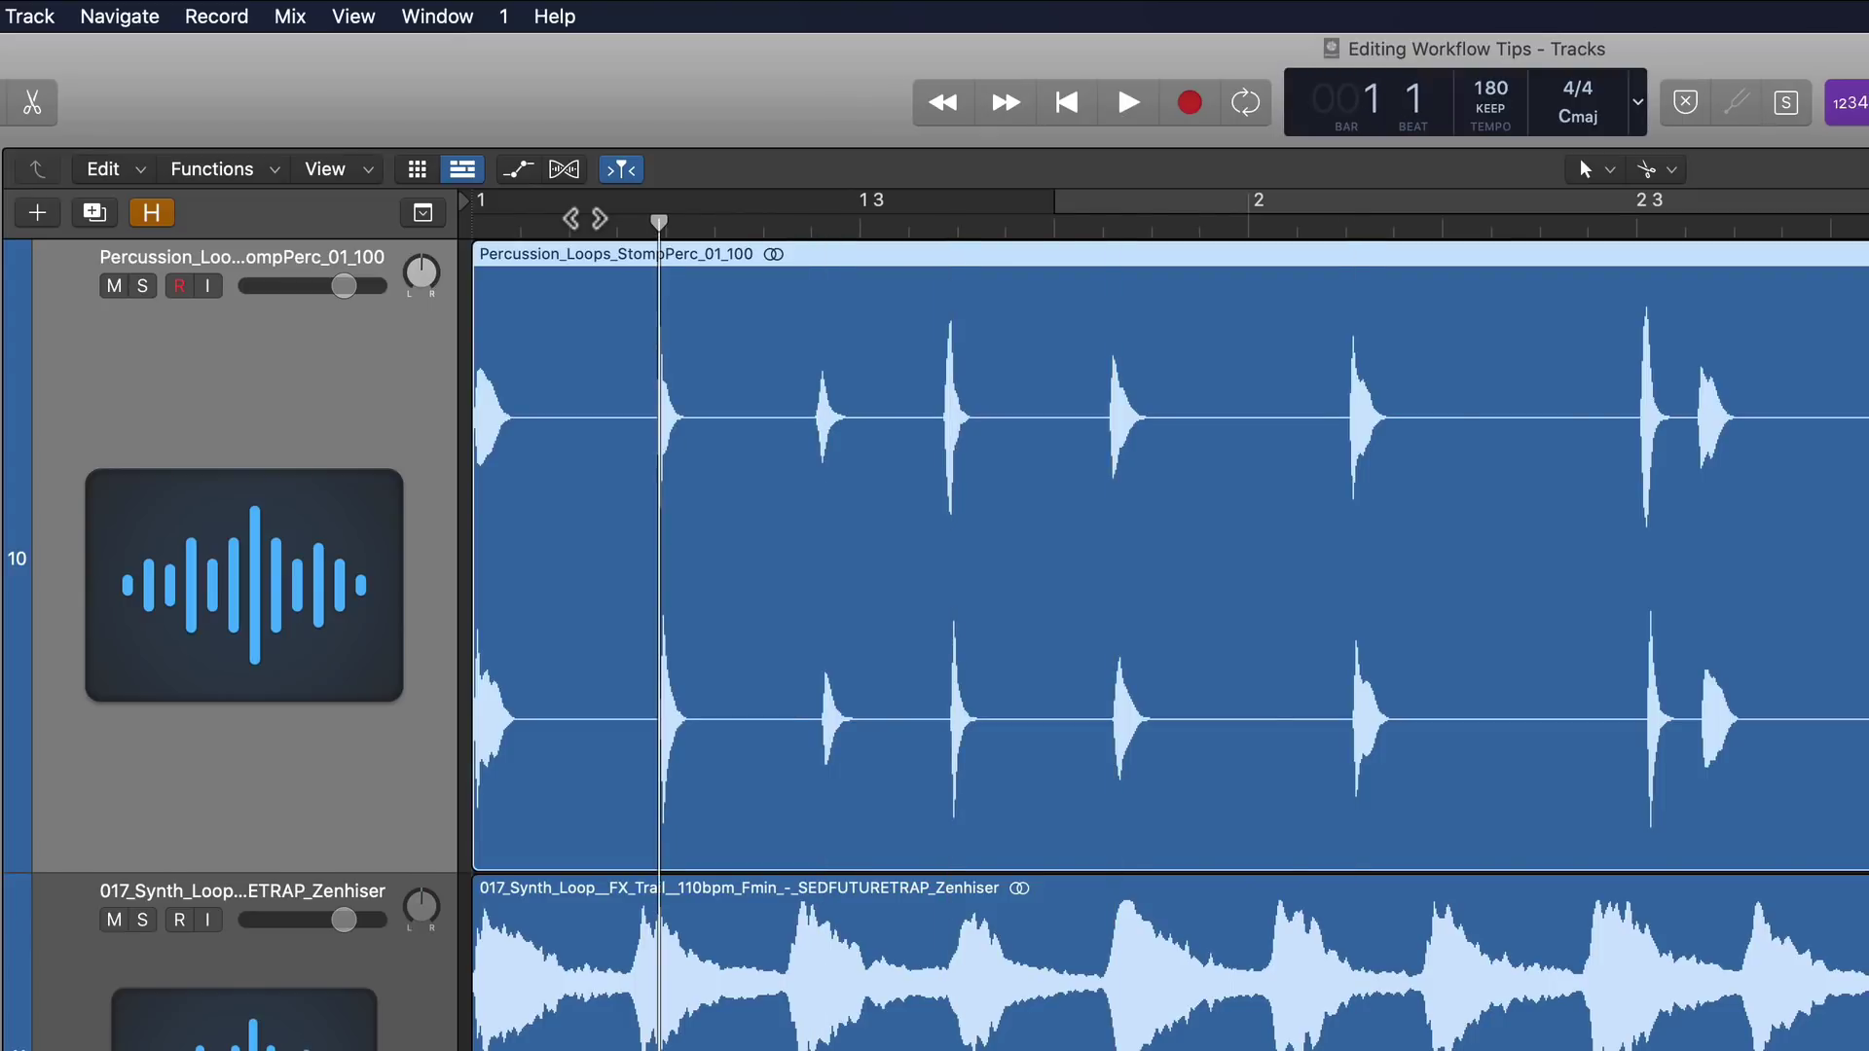
{"action": "key", "text": "ctrl+Right"}
{"action": "key", "text": "ctrl+Right"}
{"action": "key", "text": "ctrl+Right"}
{"action": "key", "text": "ctrl+Right"}
{"action": "key", "text": "ctrl+Right"}
{"action": "key", "text": "ctrl+Right"}
{"action": "key", "text": "ctrl+Left"}
{"action": "key", "text": "ctrl+Left"}
{"action": "key", "text": "ctrl+Left"}
{"action": "key", "text": "ctrl+Left"}
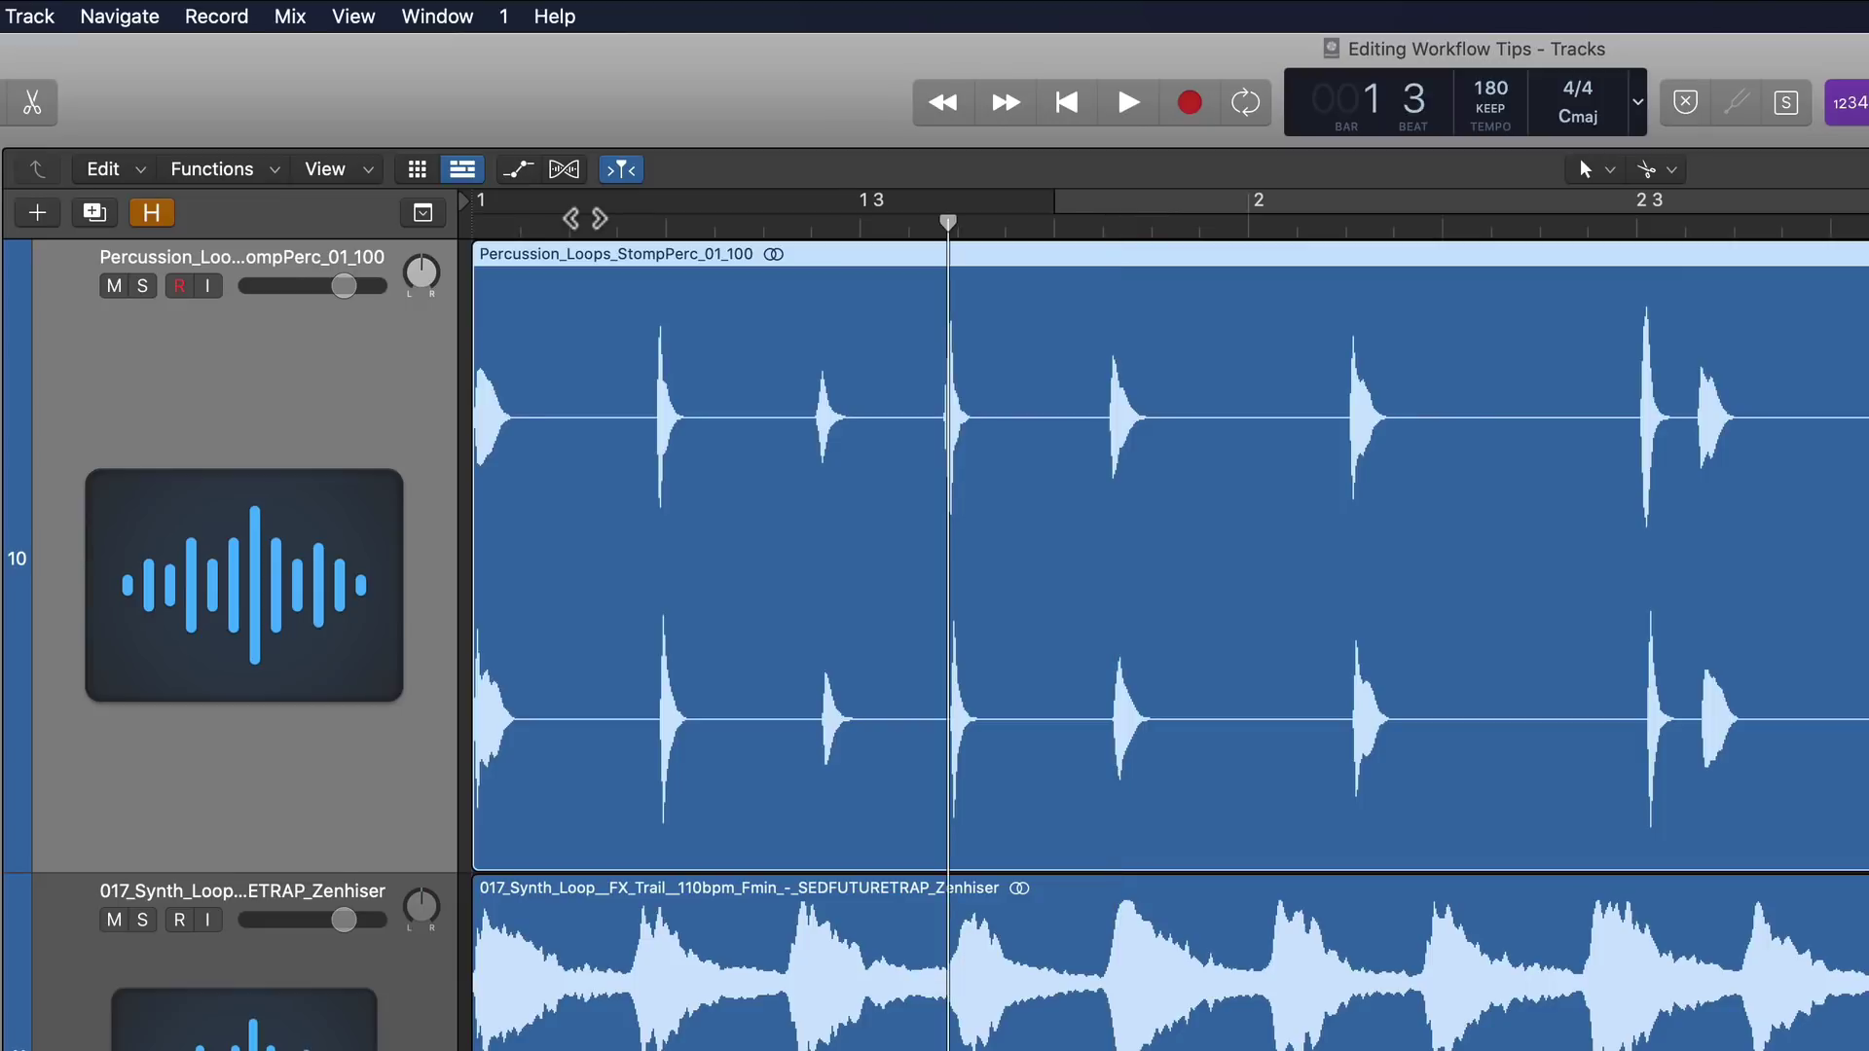
{"action": "key", "text": "ctrl+Left"}
{"action": "key", "text": "ctrl+Left"}
{"action": "key", "text": "ctrl+Right"}
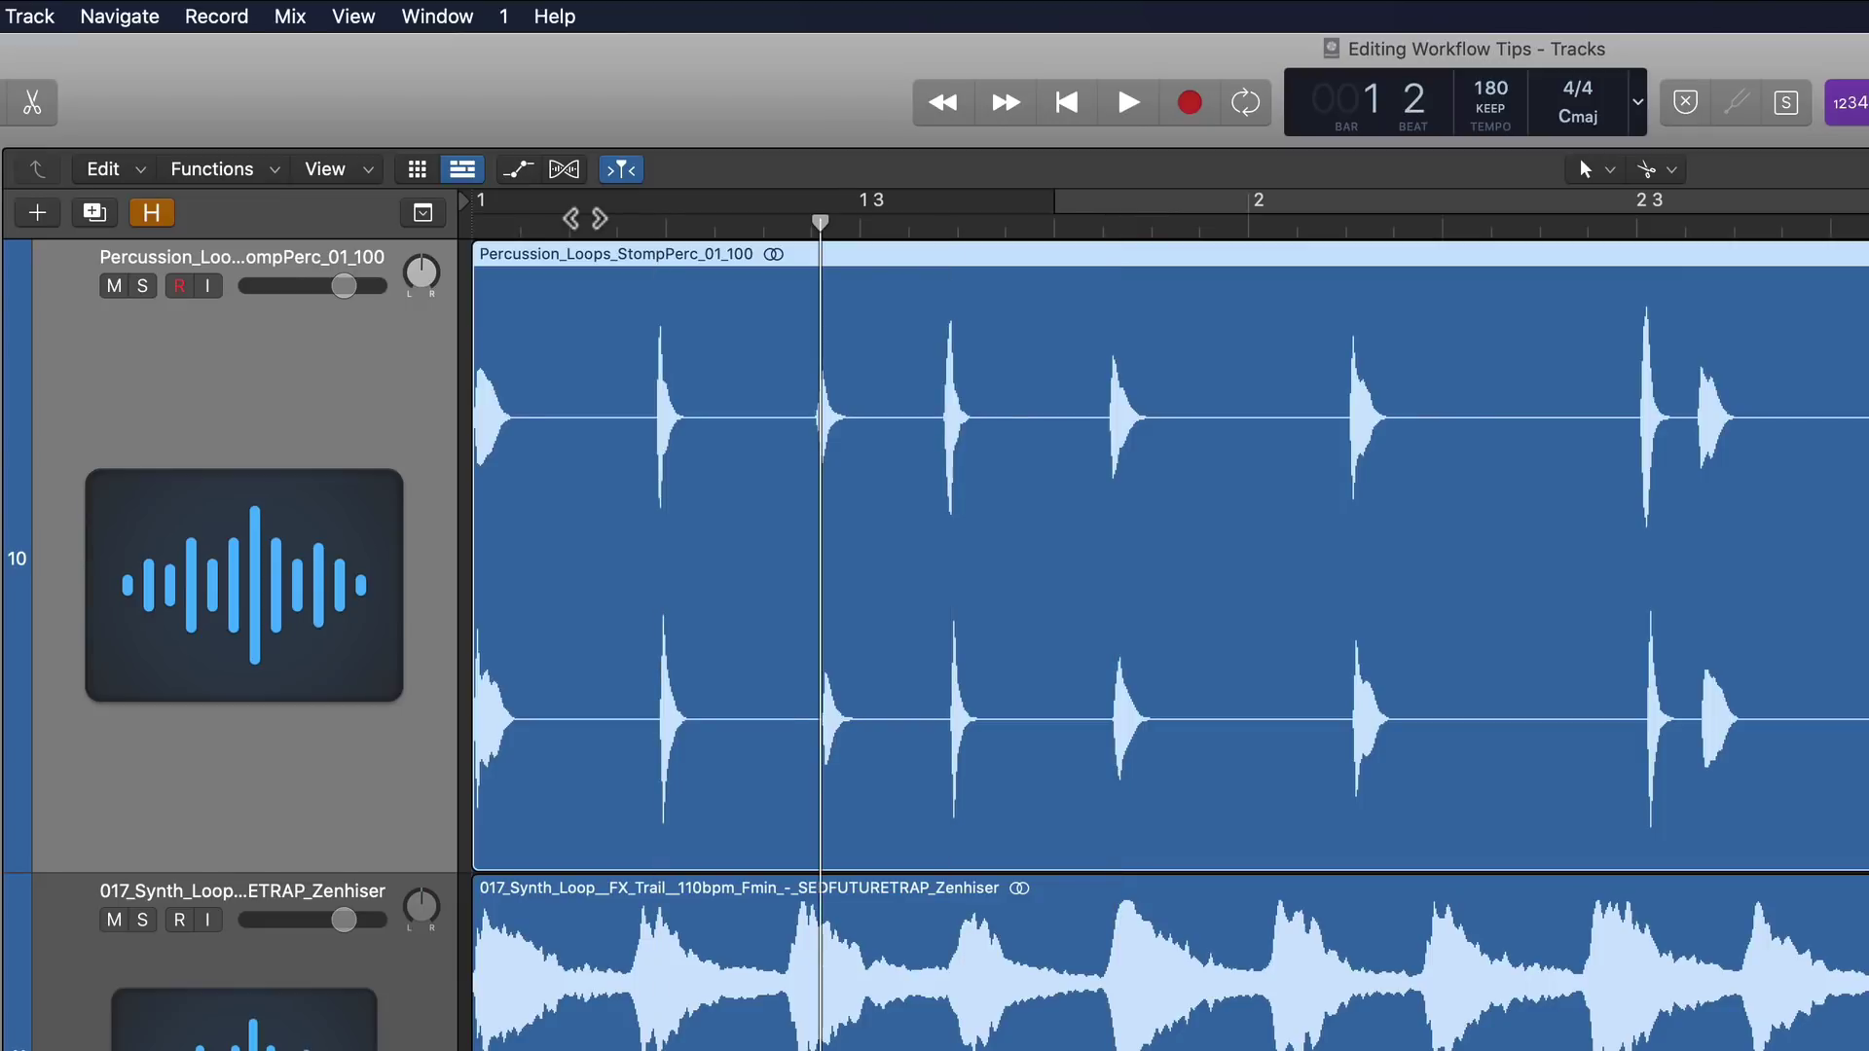
{"action": "key", "text": "ctrl+Left"}
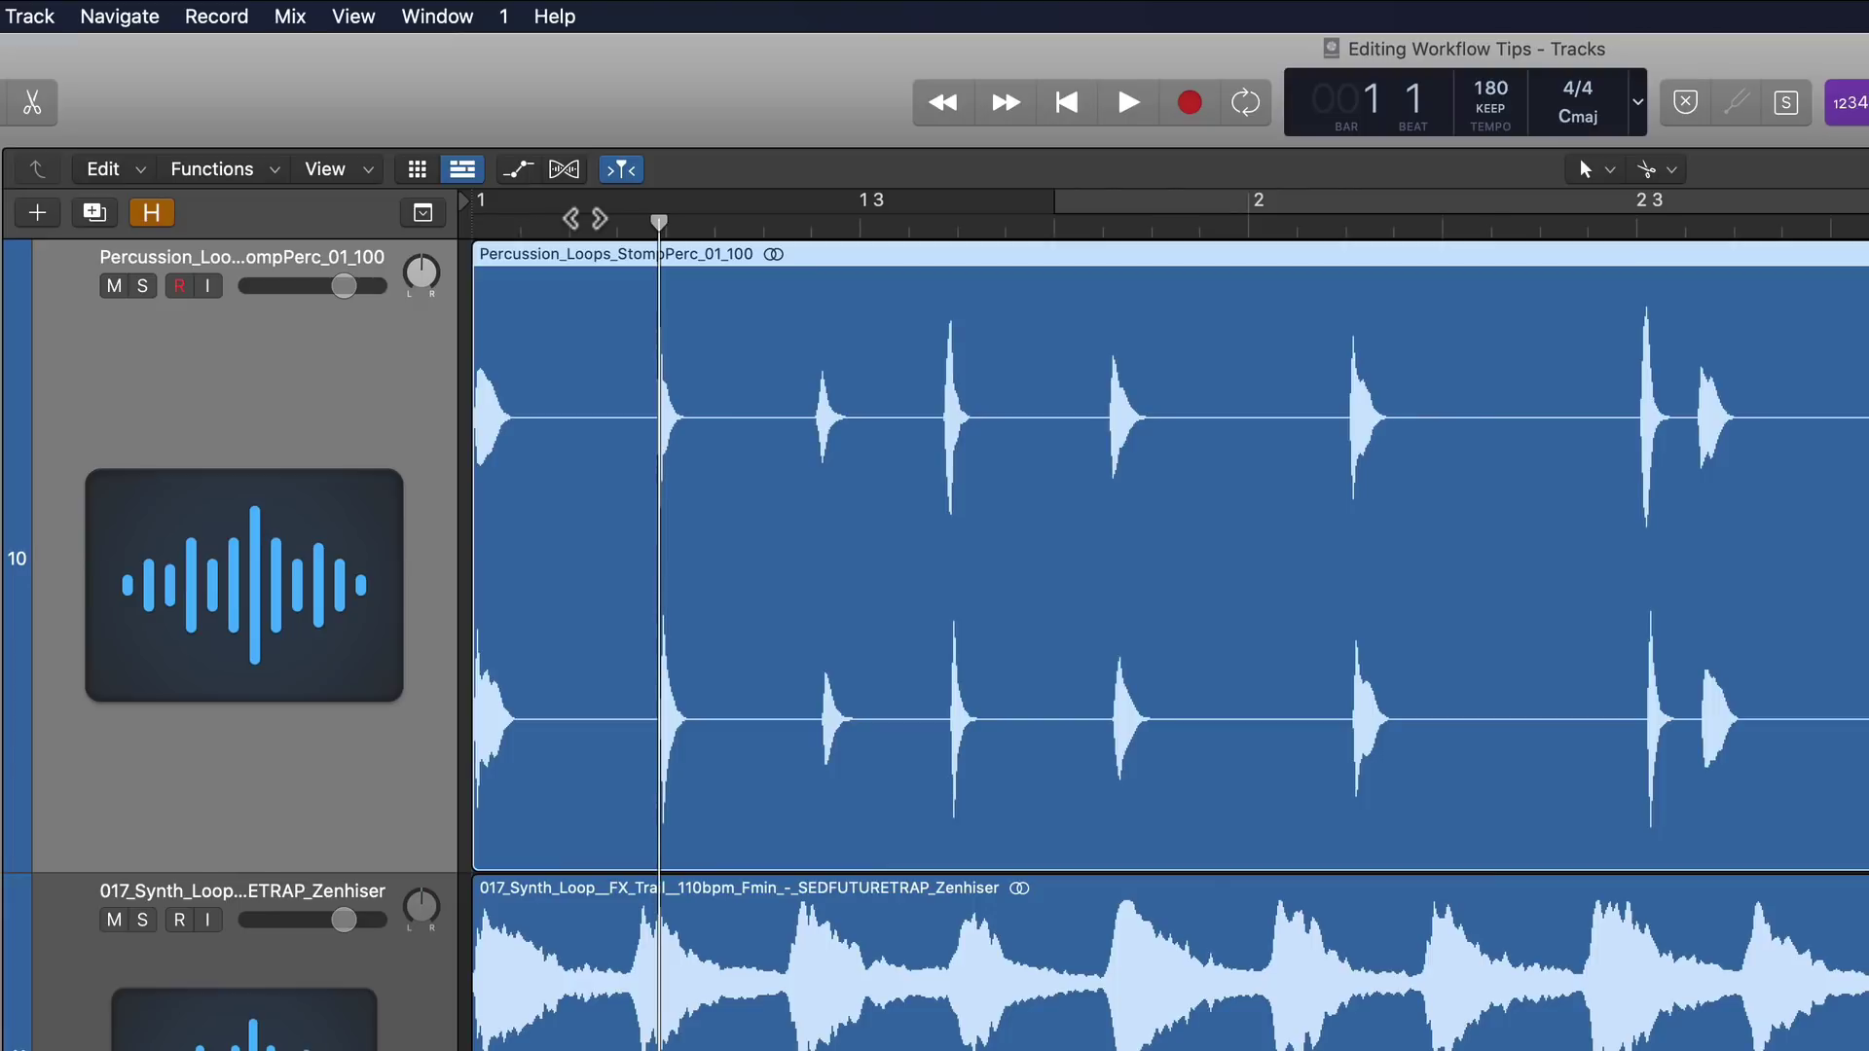
Step: Split the percussion region at its second and third transients
{"action": "key", "text": "super+t"}
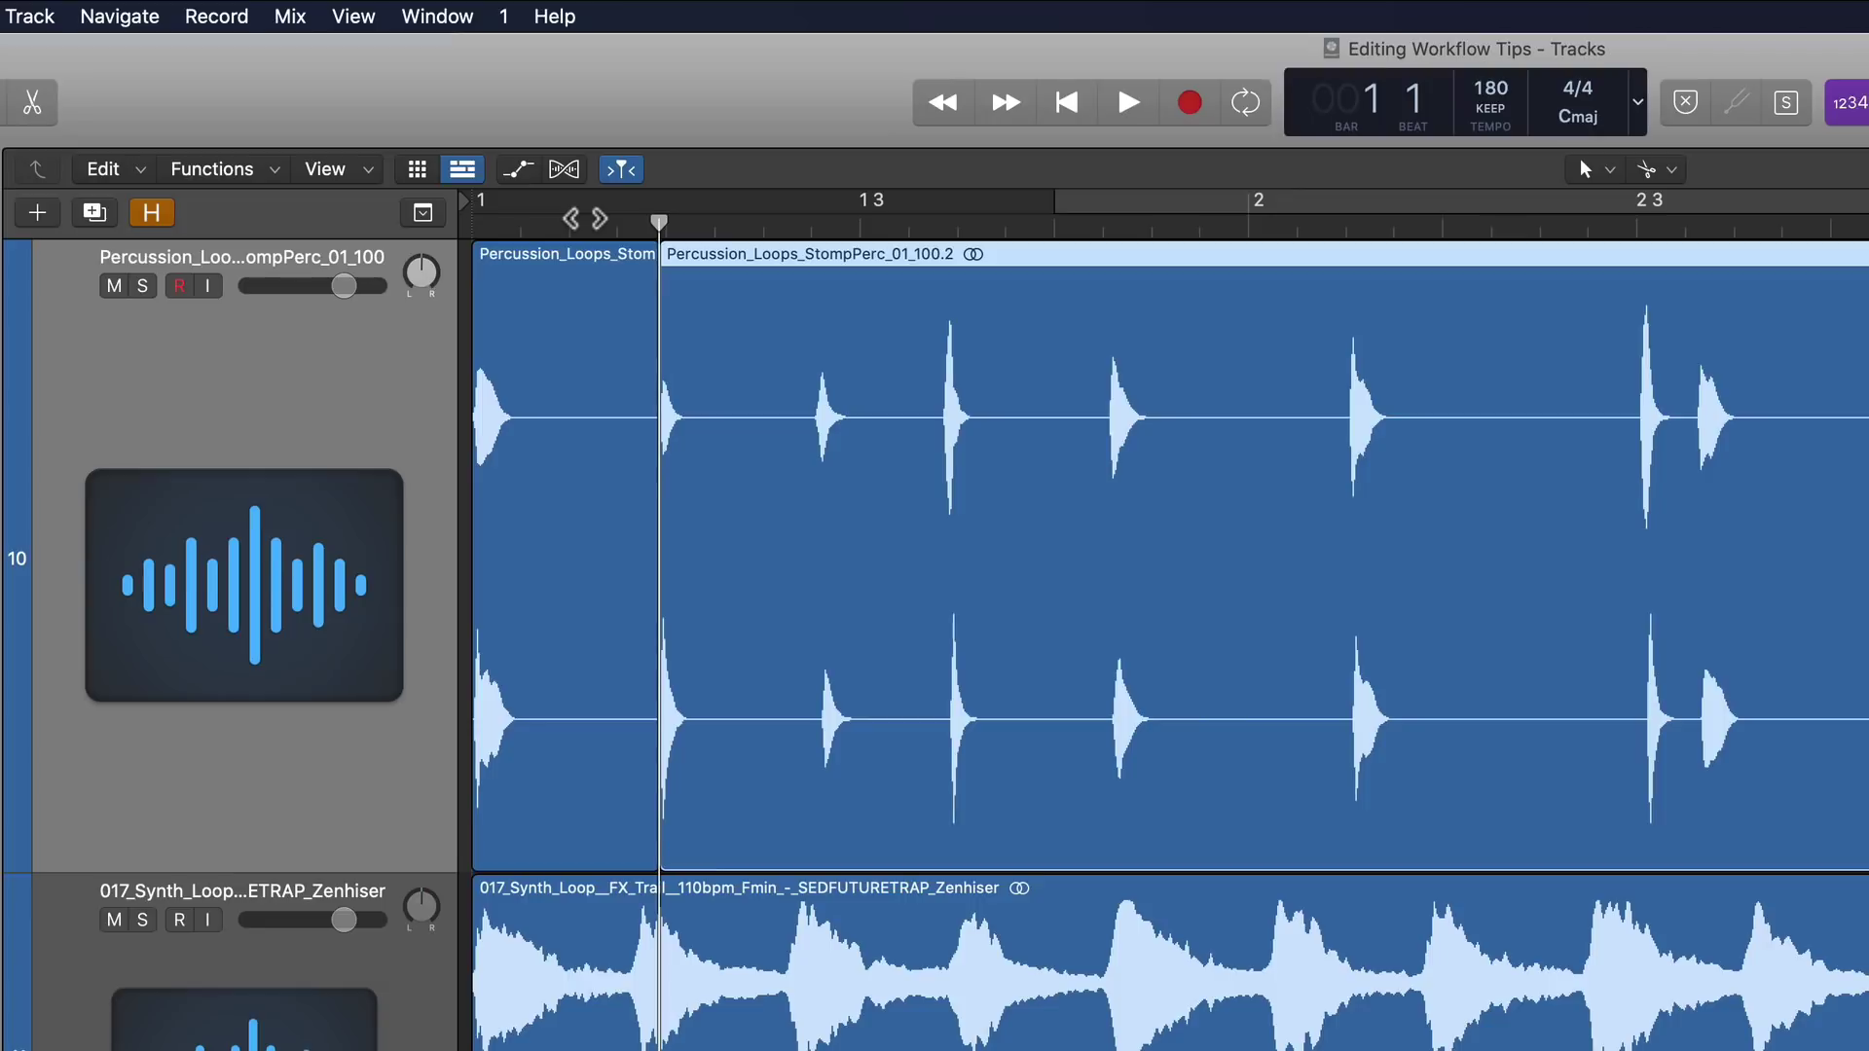
{"action": "key", "text": "ctrl+Right"}
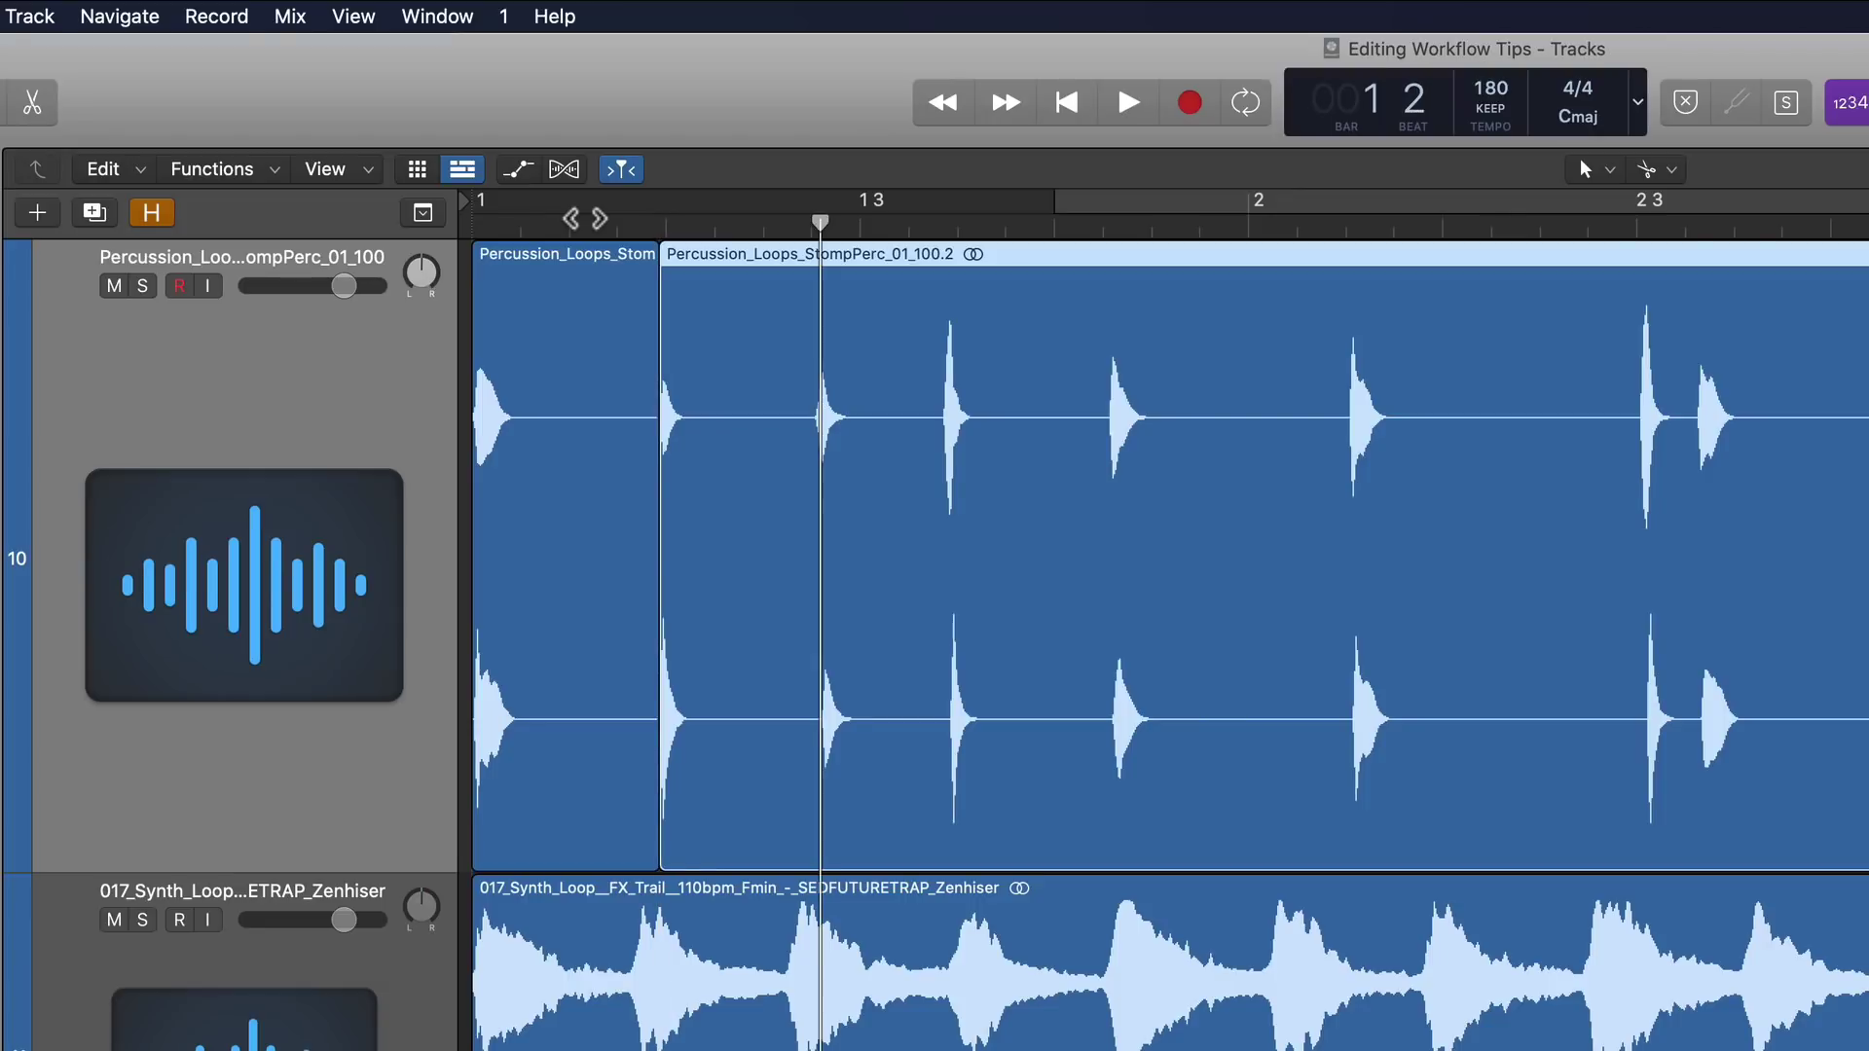
{"action": "key", "text": "super+t"}
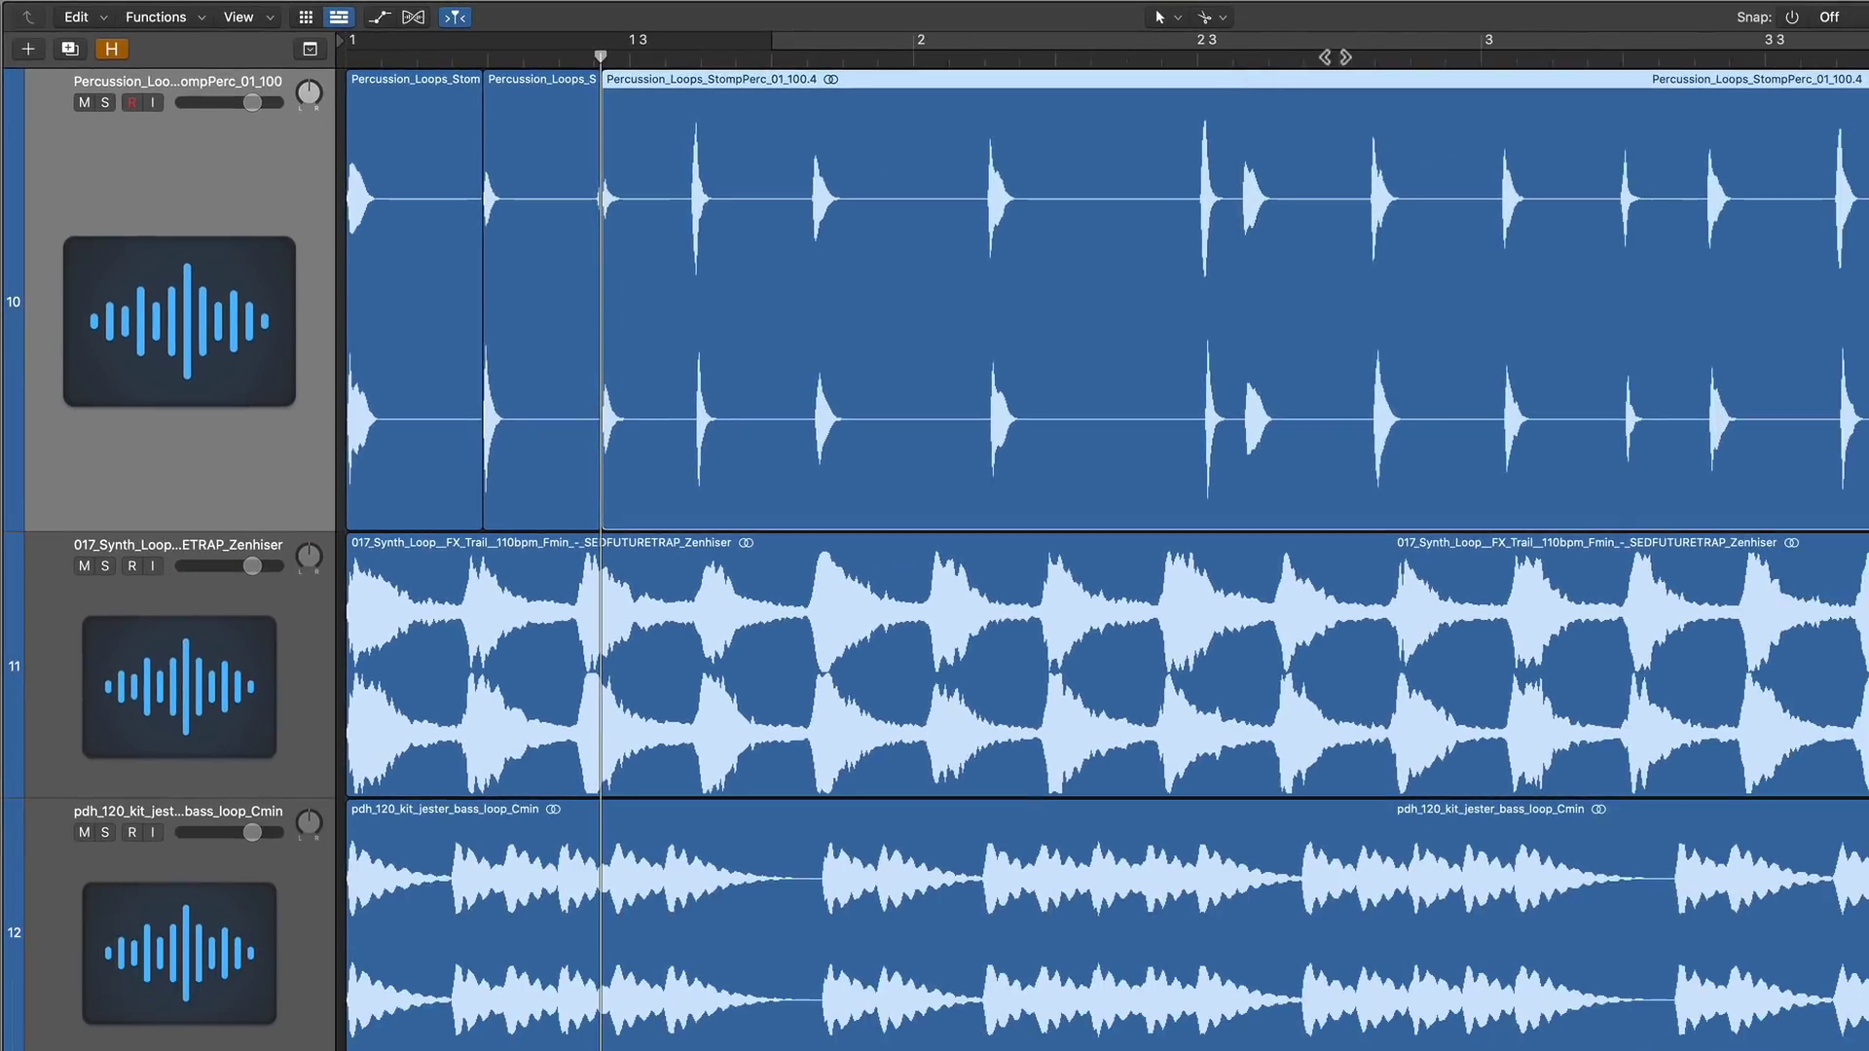
Step: Reposition the playhead shortly before bar 3 and split the percussion region at the next two transients
{"action": "left_click", "coordinate": [1438, 91]}
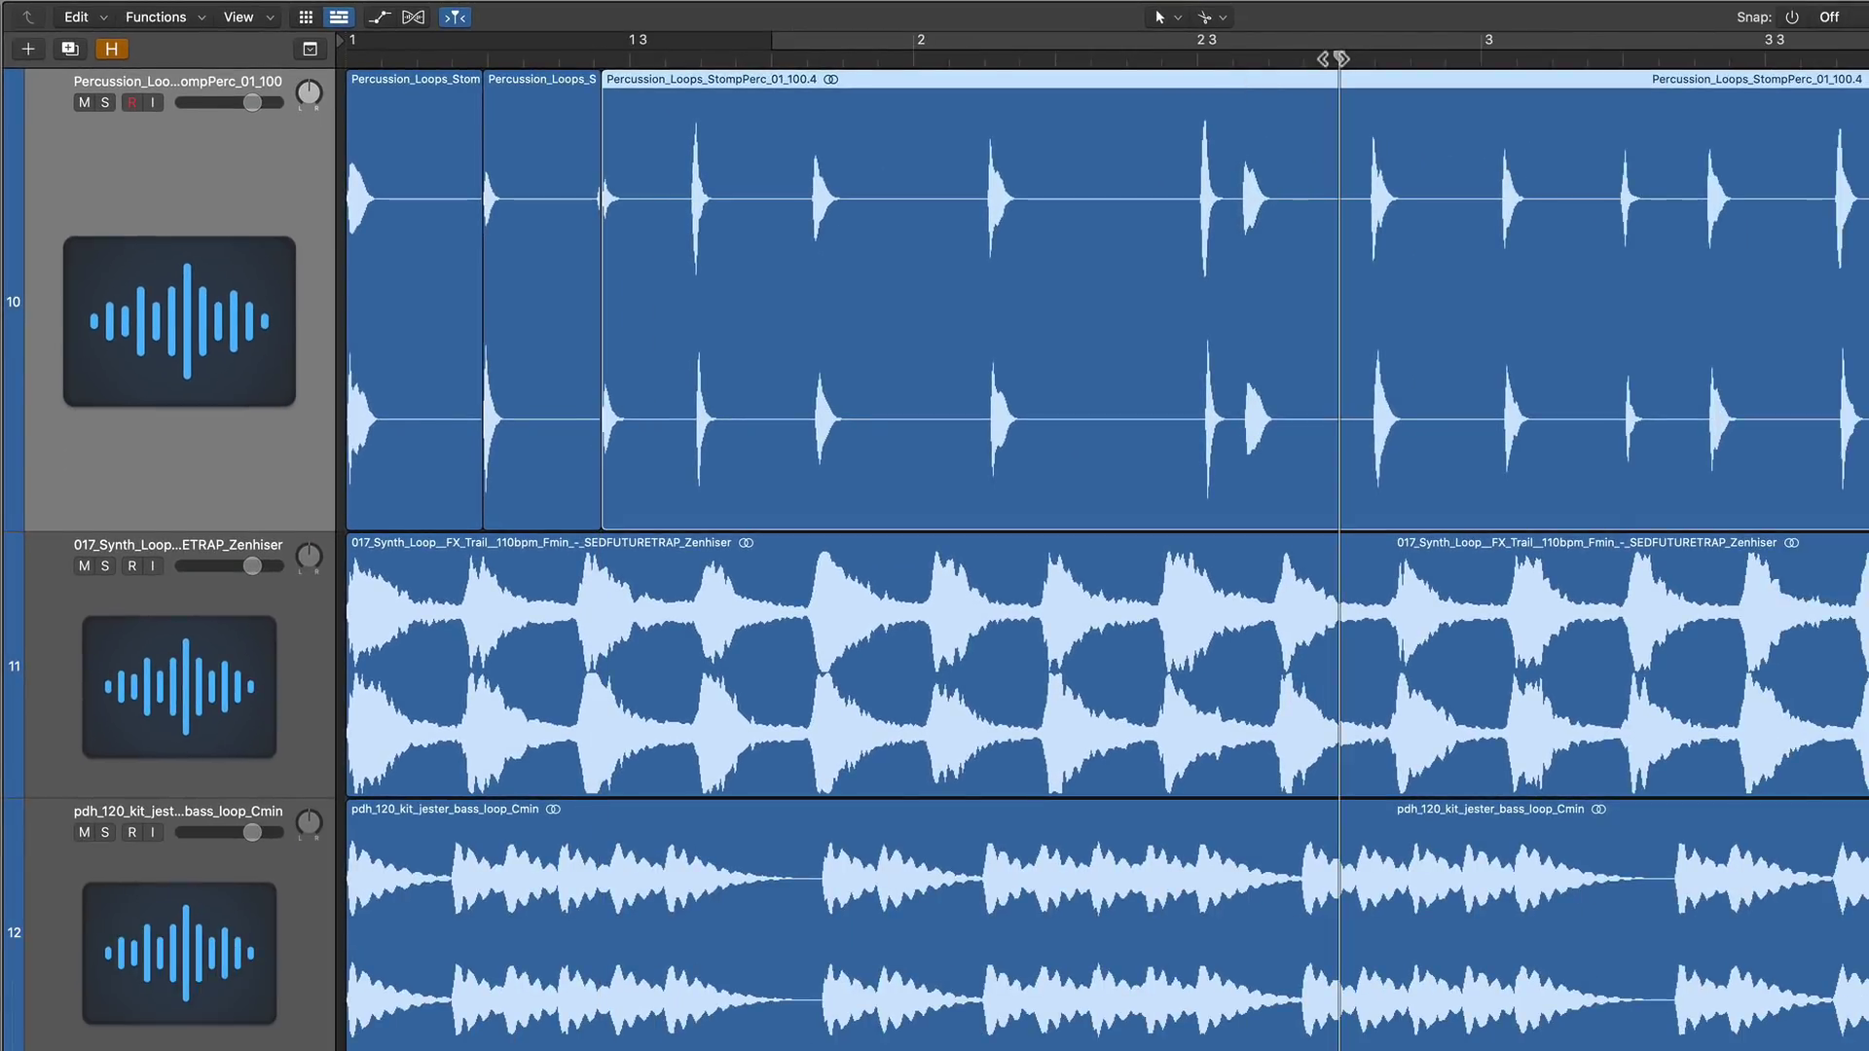
{"action": "key", "text": "ctrl+Right"}
{"action": "key", "text": "super+t"}
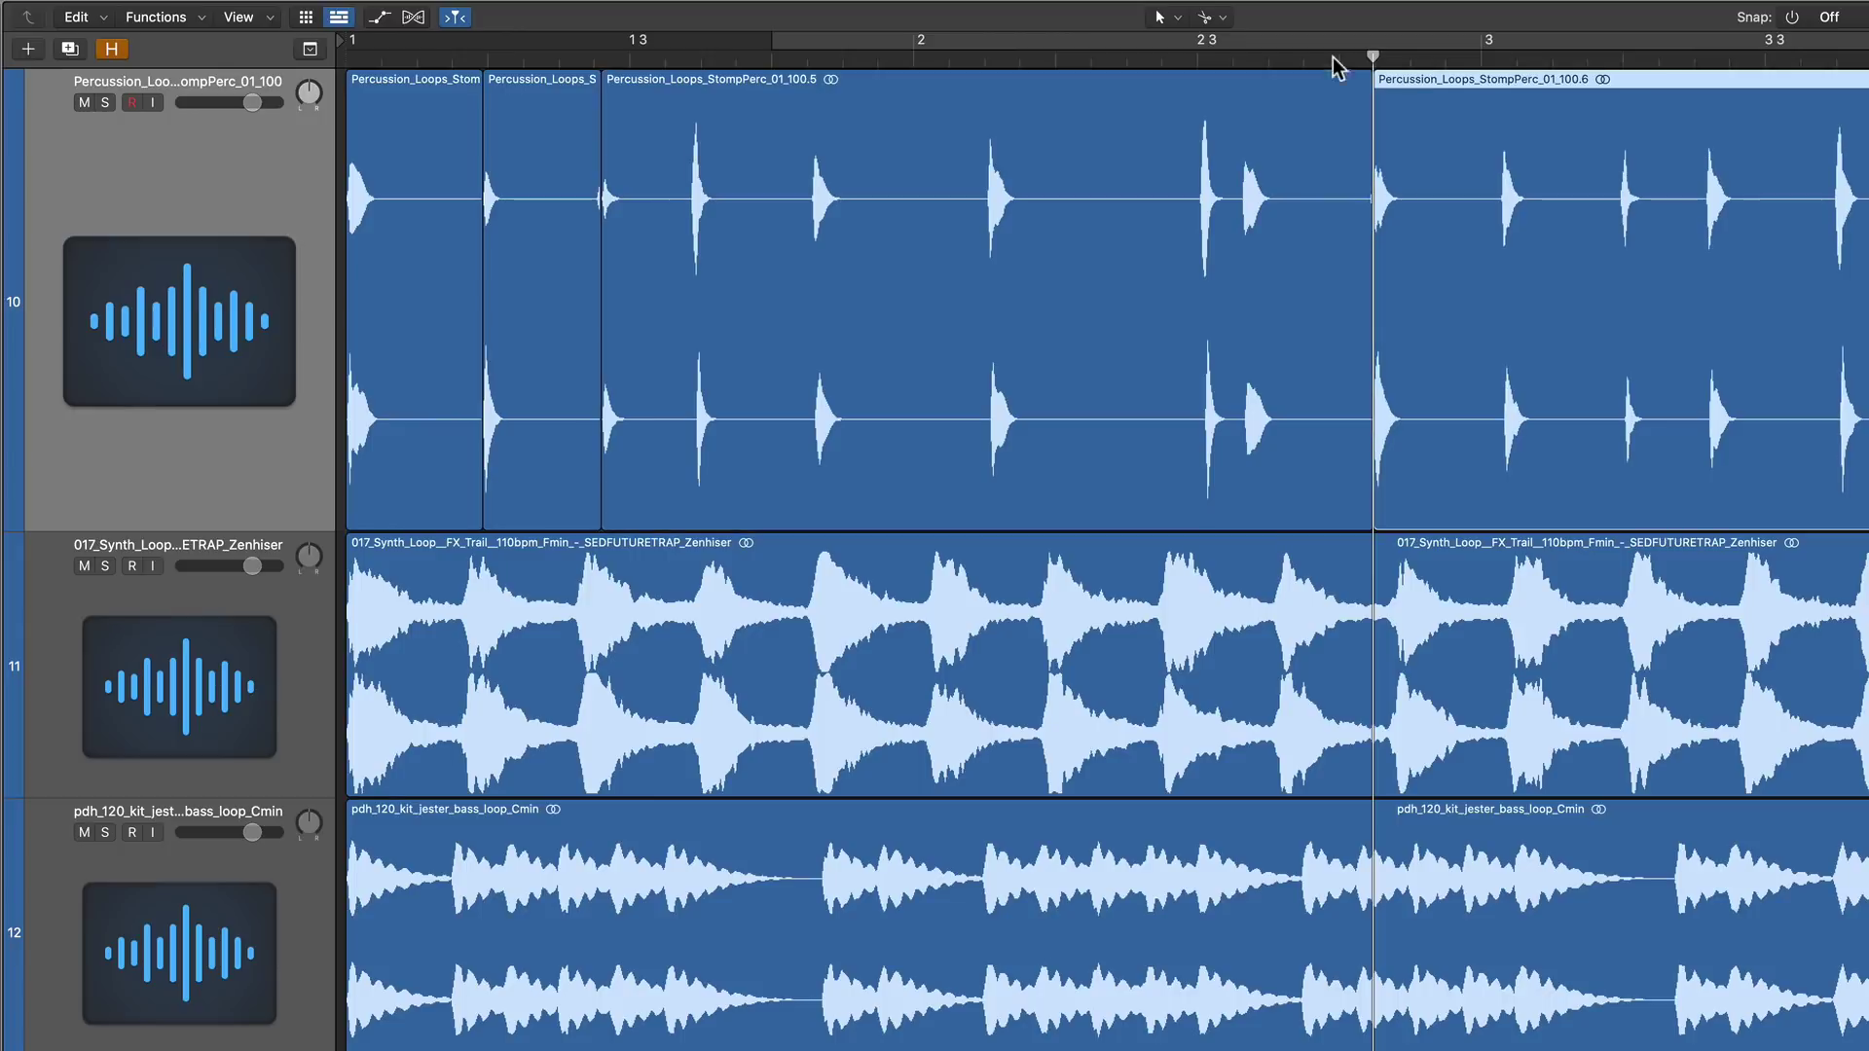
{"action": "key", "text": "ctrl+Right"}
{"action": "key", "text": "super+t"}
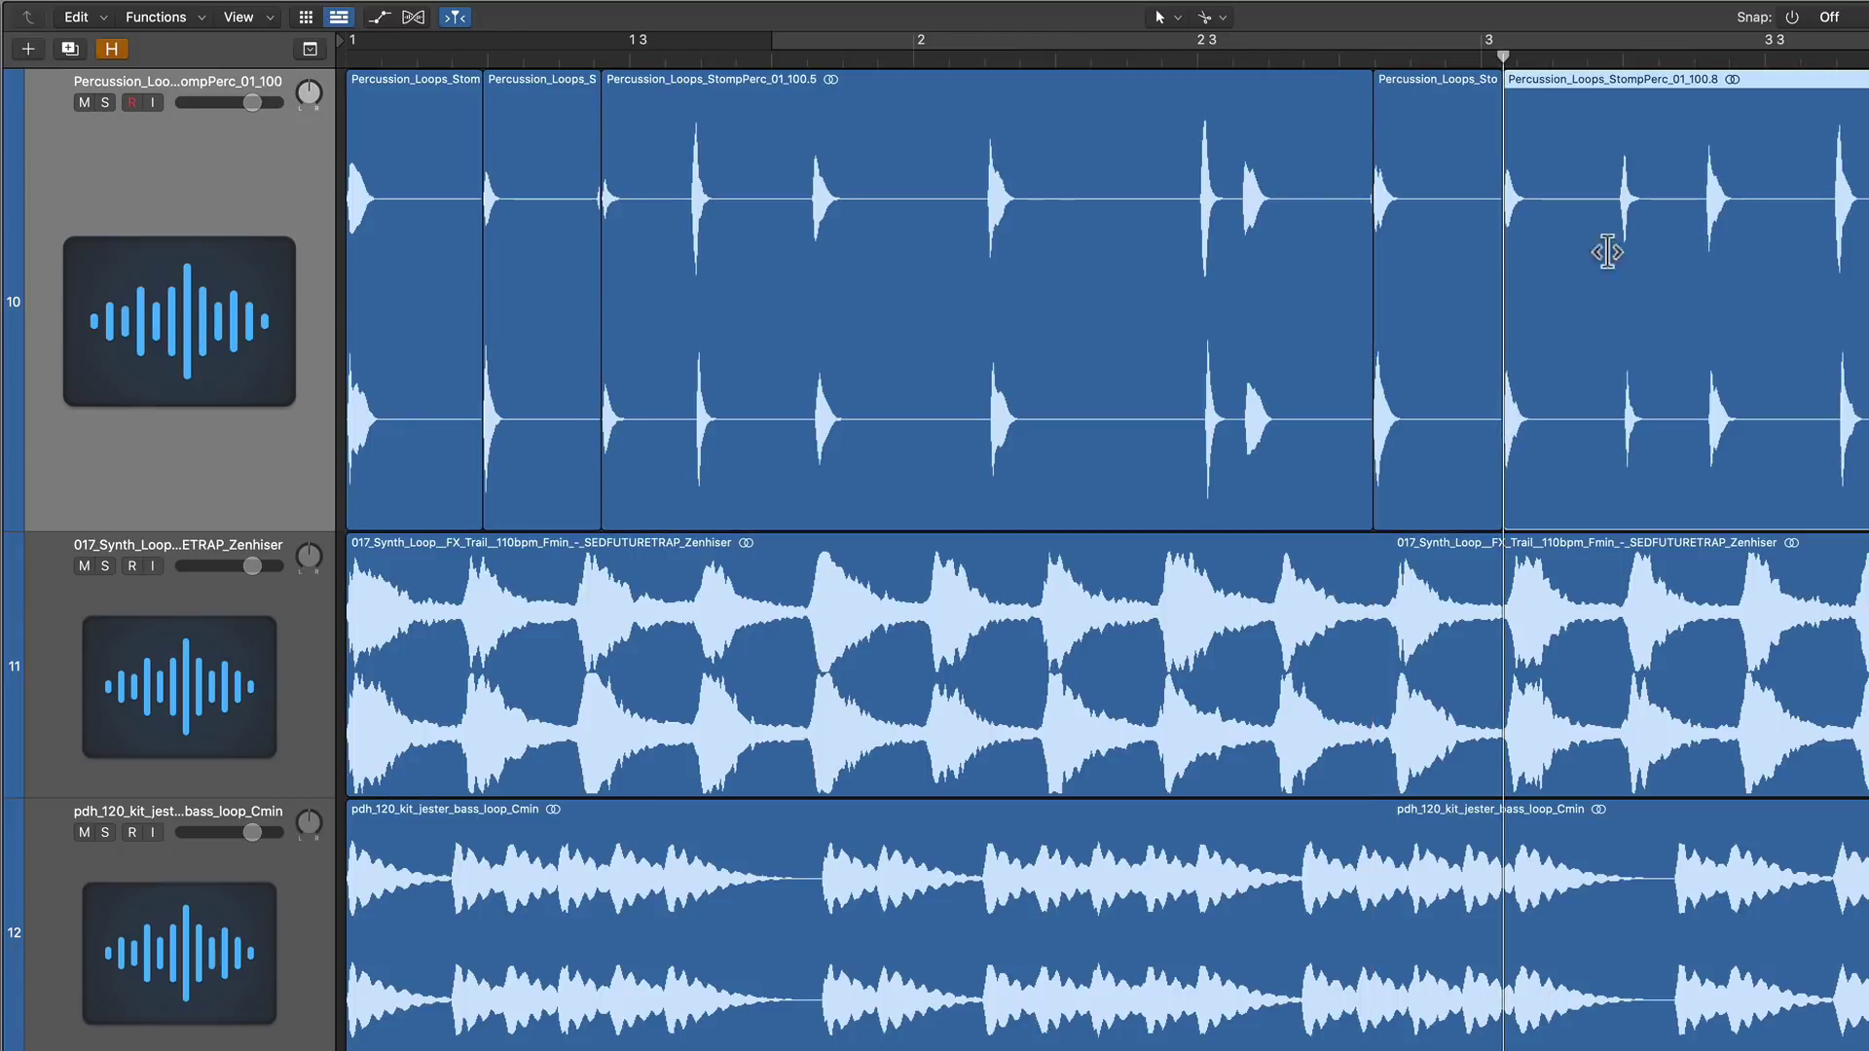
Step: Select the short second slice of the percussion region and undo all four splits
{"action": "left_click", "coordinate": [551, 245]}
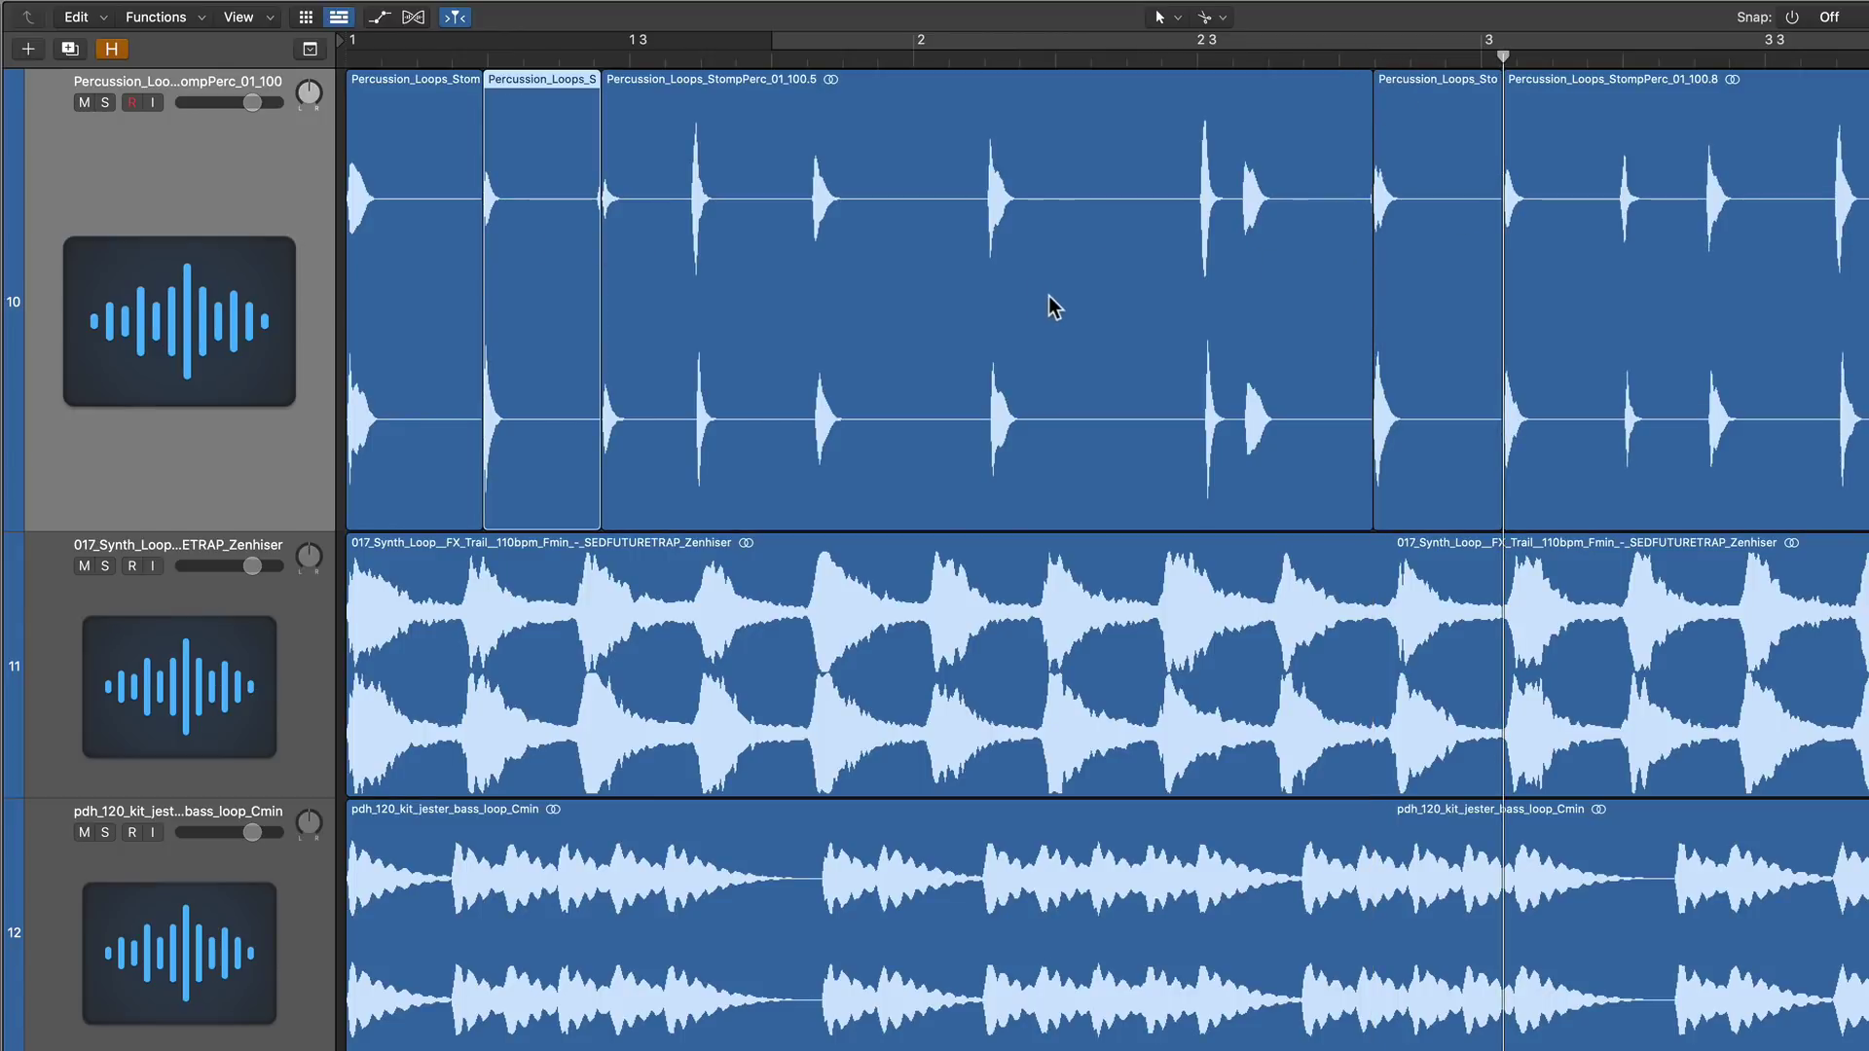
{"action": "key", "text": "super+z"}
{"action": "key", "text": "super+z"}
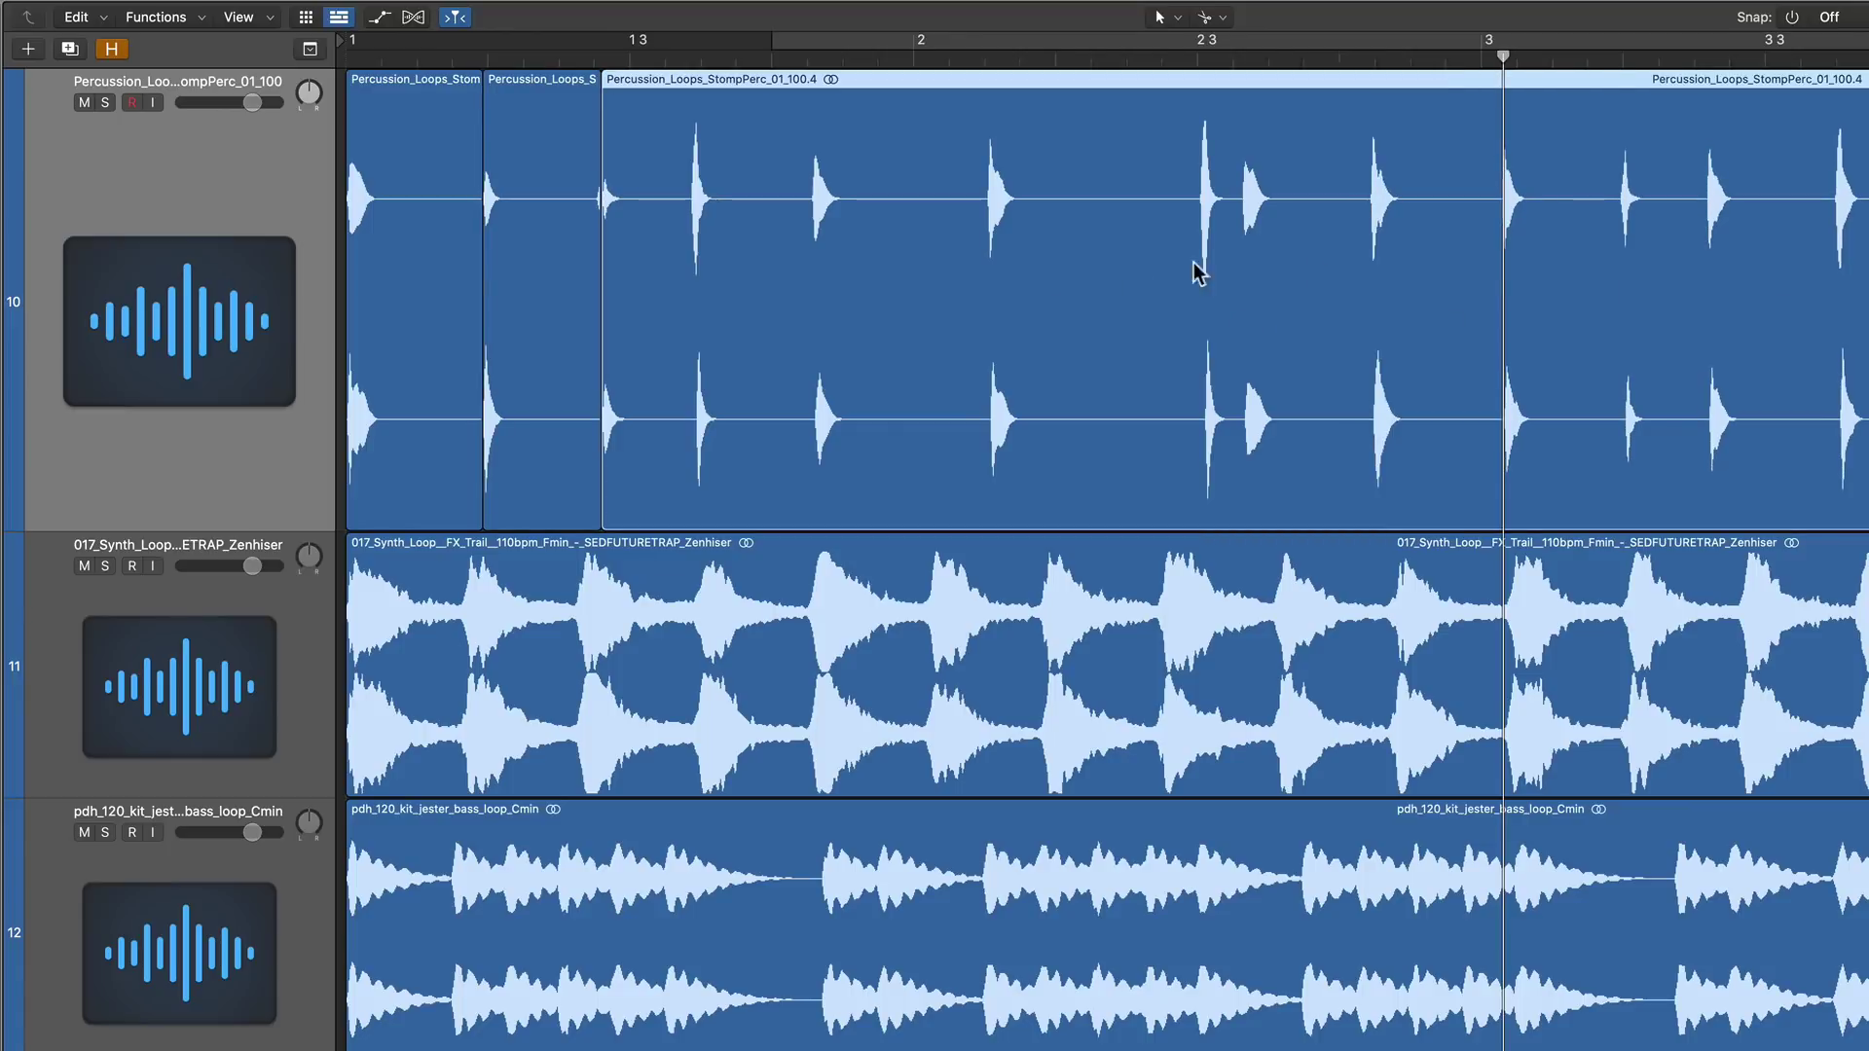
{"action": "key", "text": "super+z"}
{"action": "key", "text": "super+z"}
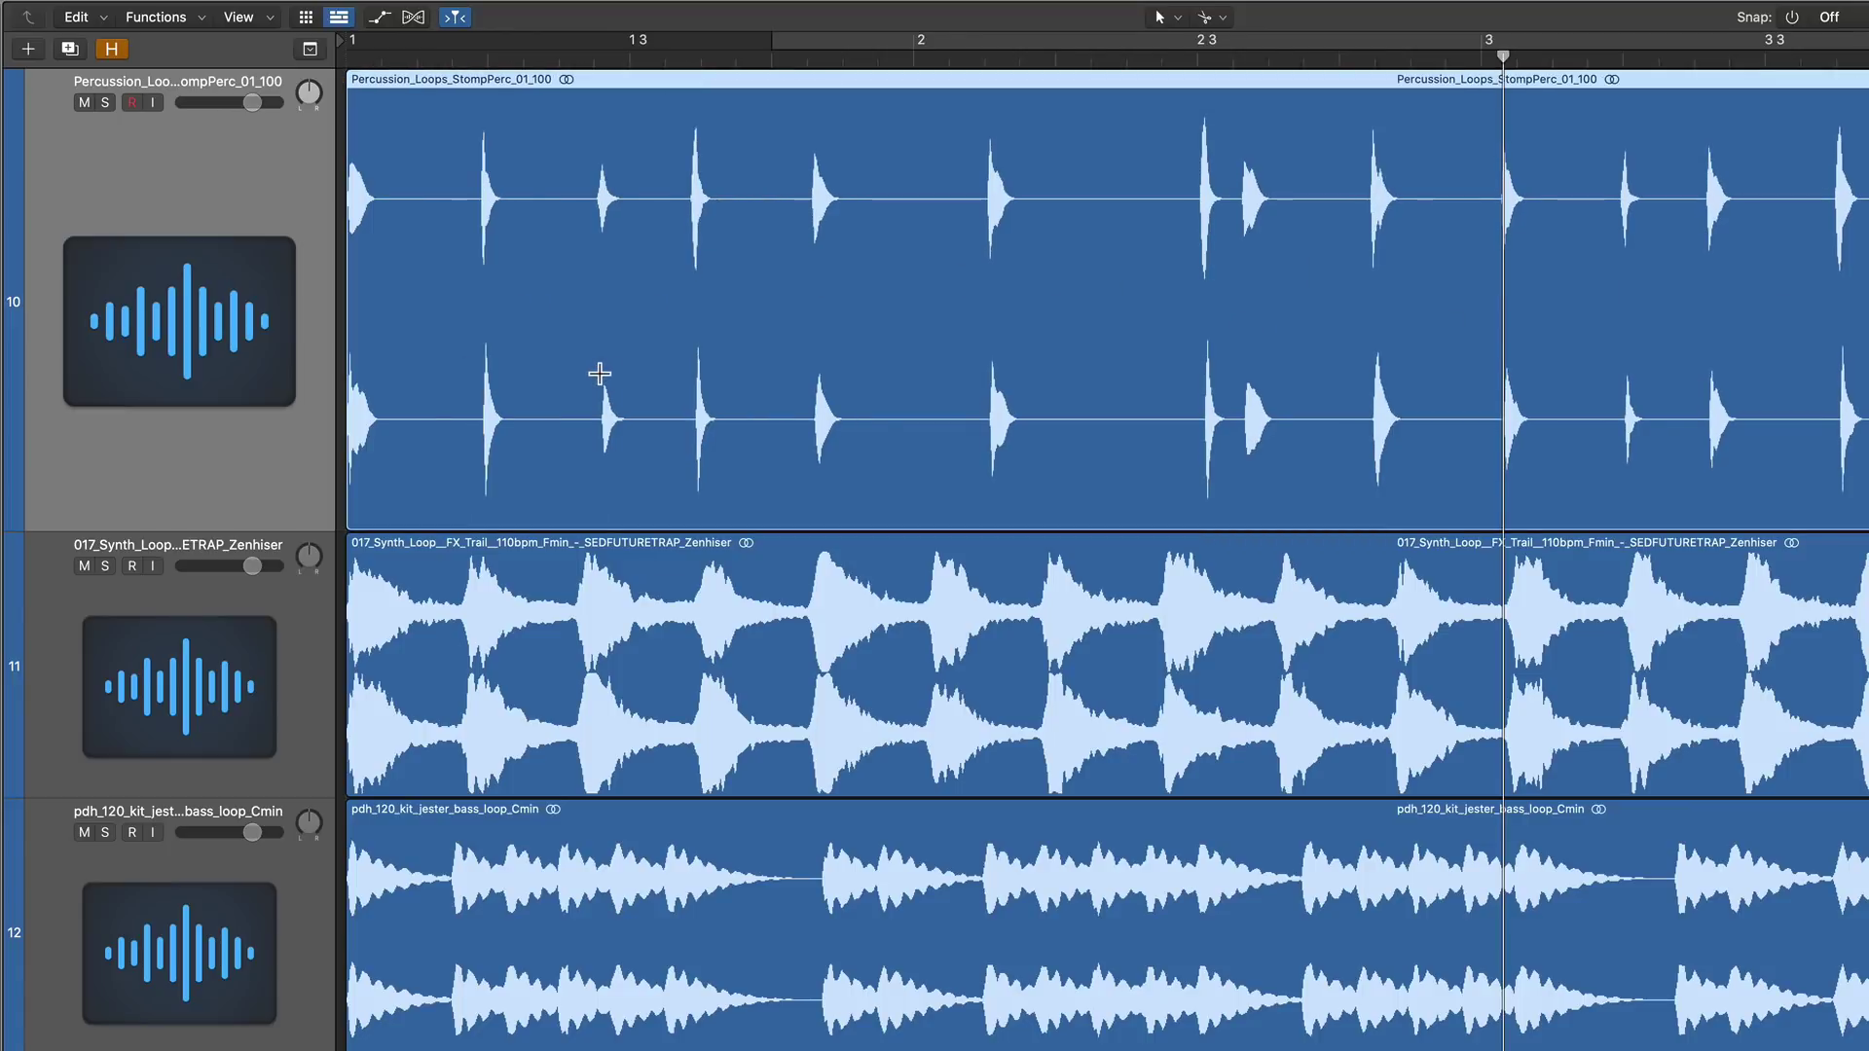
Step: Enable Flex on the percussion track and set its flex mode to Flex Time - Slicing
{"action": "left_click", "coordinate": [470, 62]}
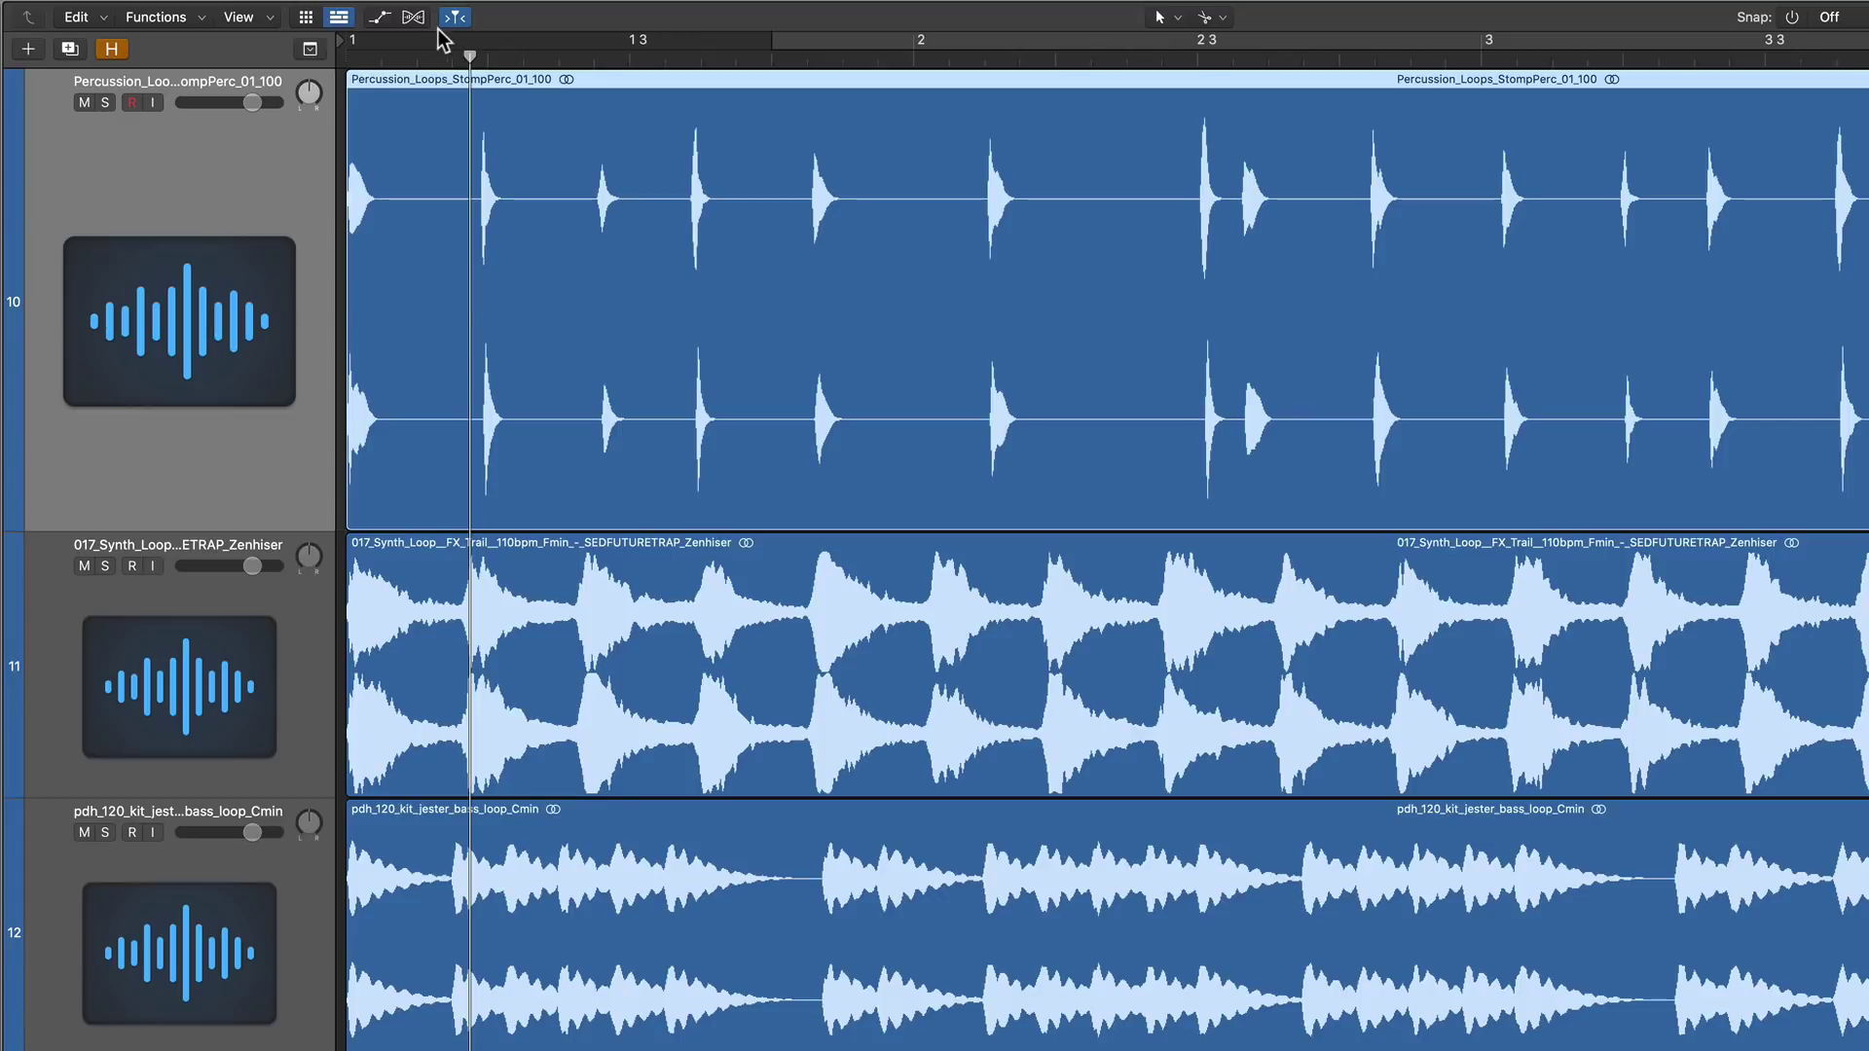
{"action": "left_click", "coordinate": [412, 17]}
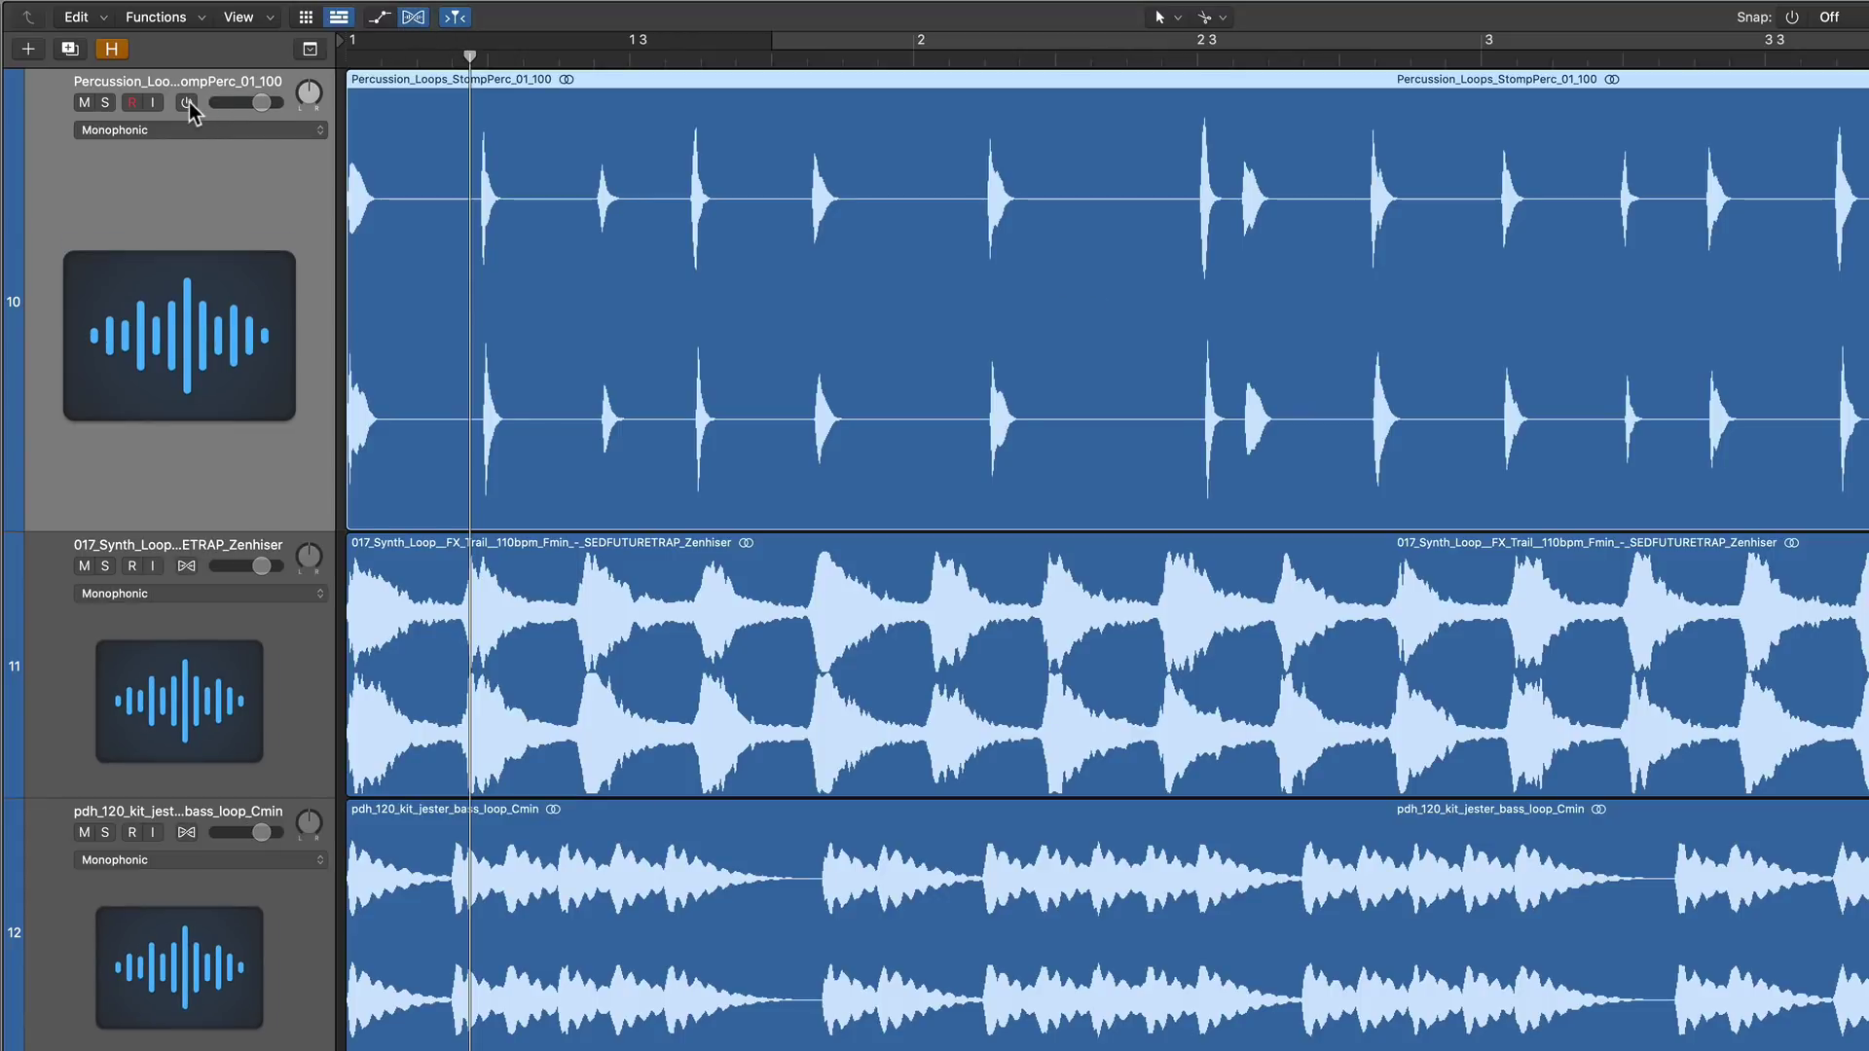
{"action": "left_click", "coordinate": [187, 103]}
{"action": "left_click", "coordinate": [150, 135]}
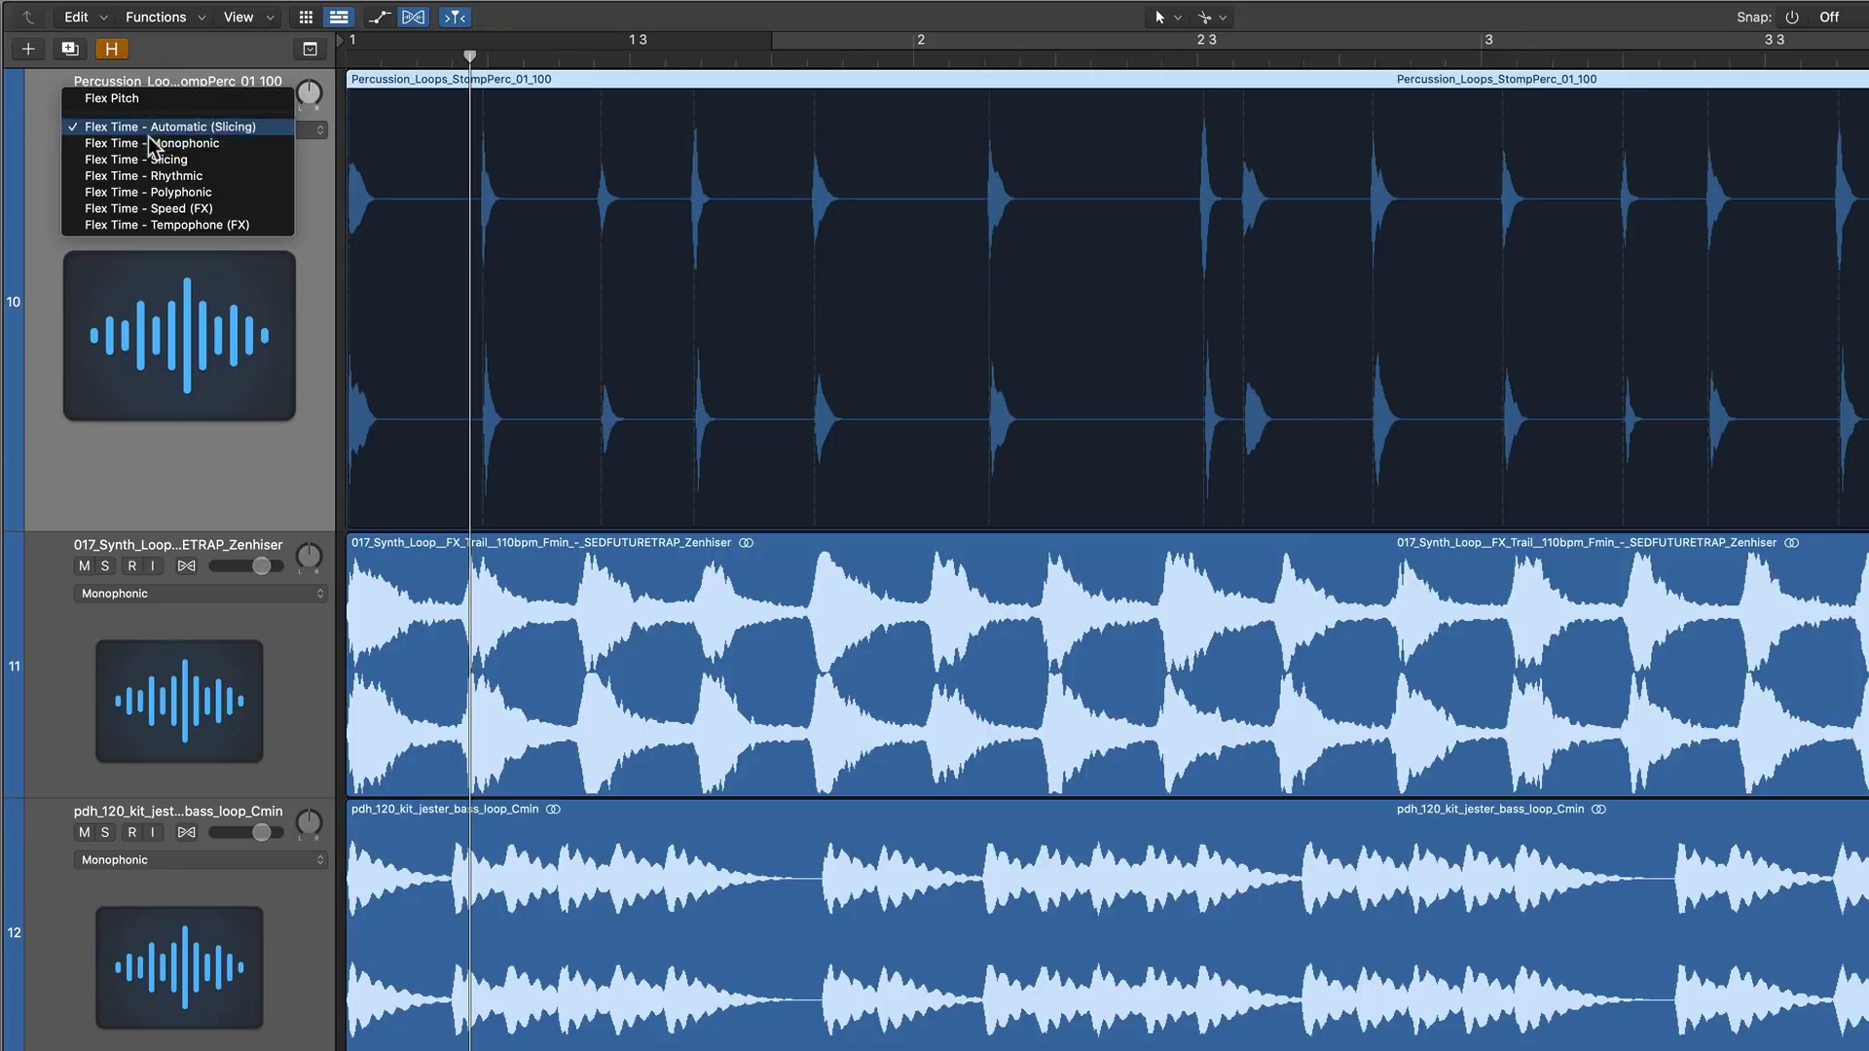
{"action": "left_click", "coordinate": [235, 160]}
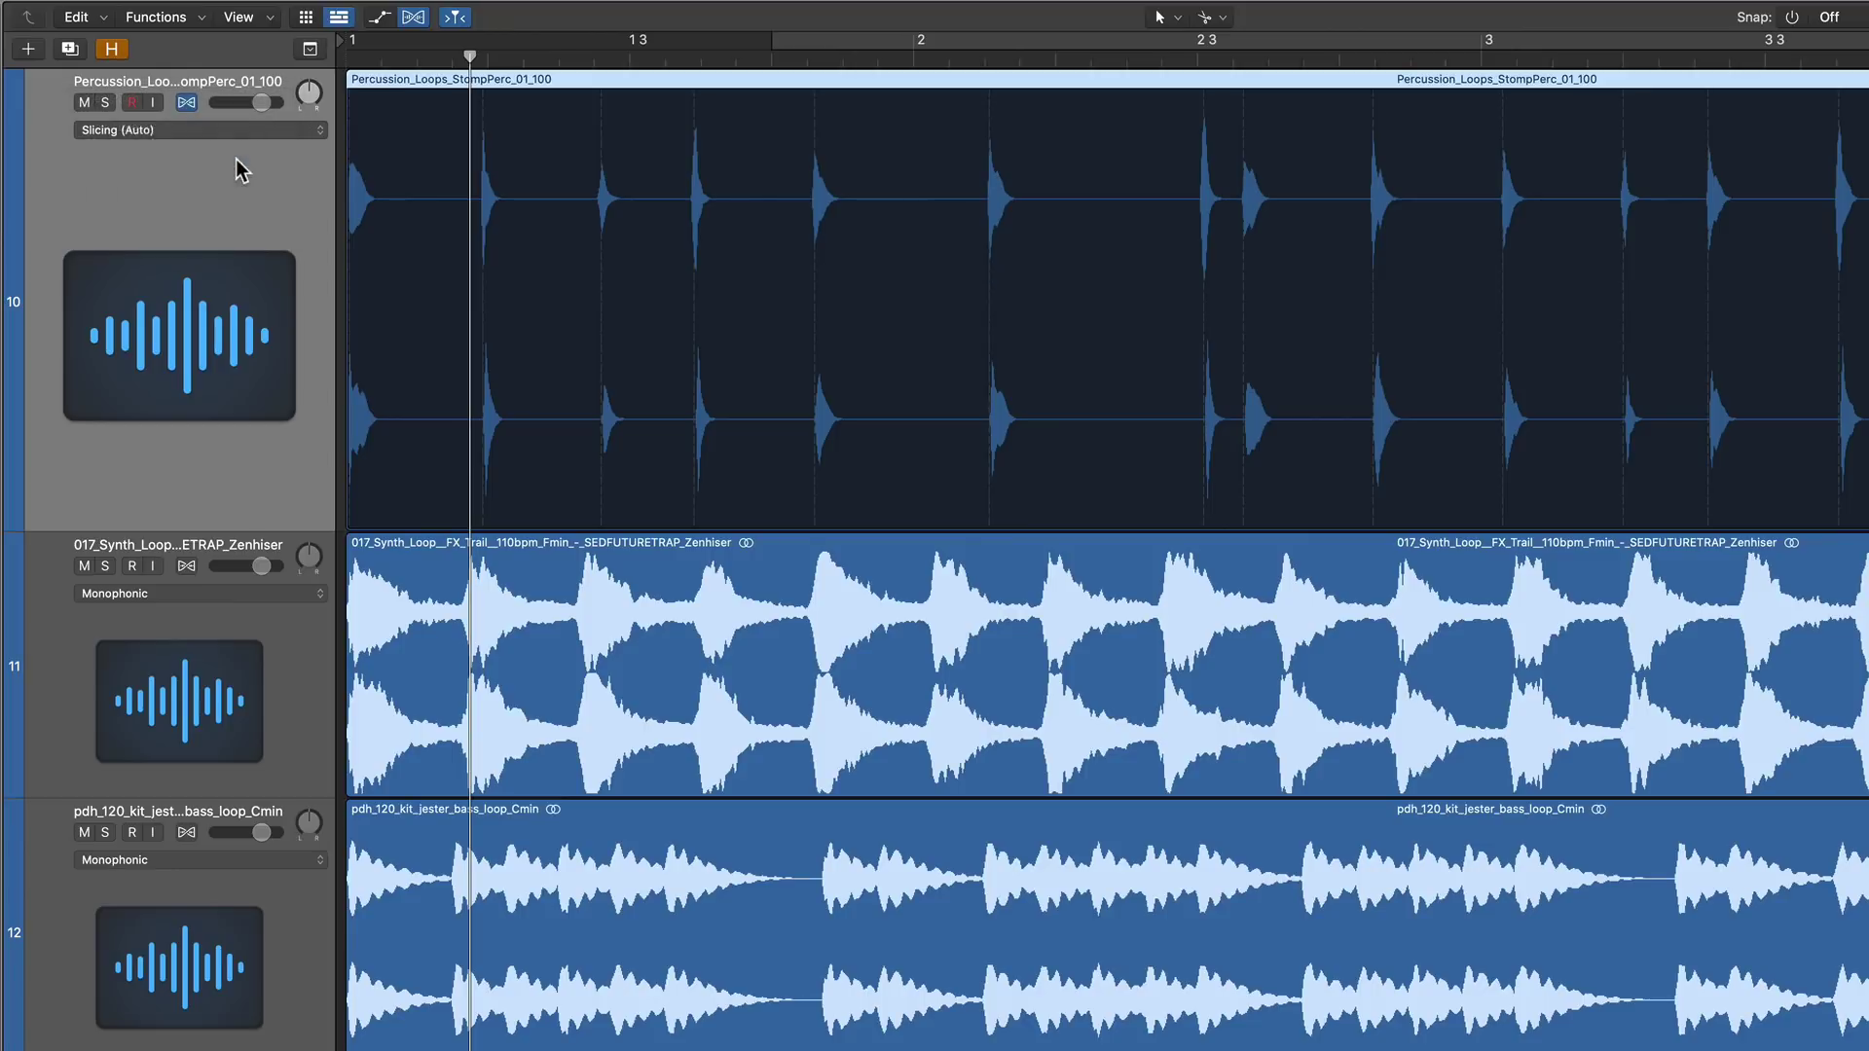
Step: Slice the percussion region at its transient markers and turn Flex off for the track and the Tracks area
{"action": "right_click", "coordinate": [558, 84]}
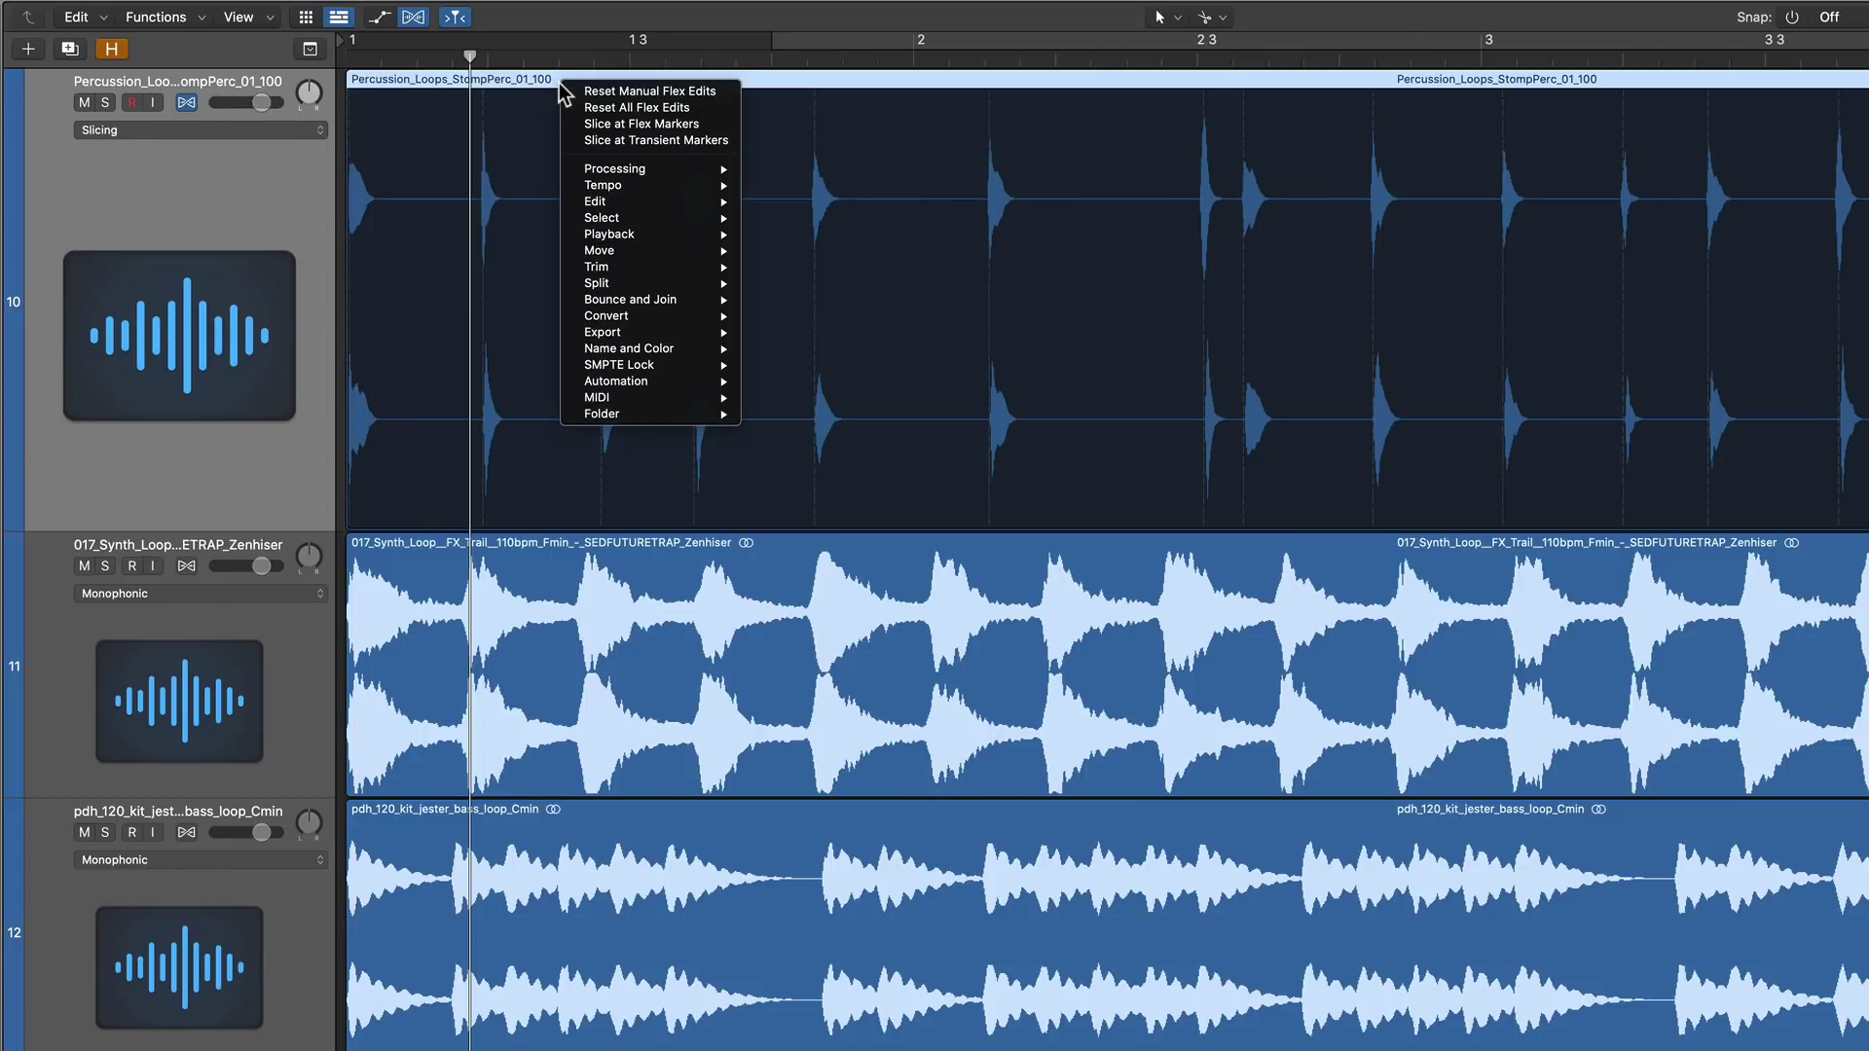
{"action": "left_click", "coordinate": [718, 142]}
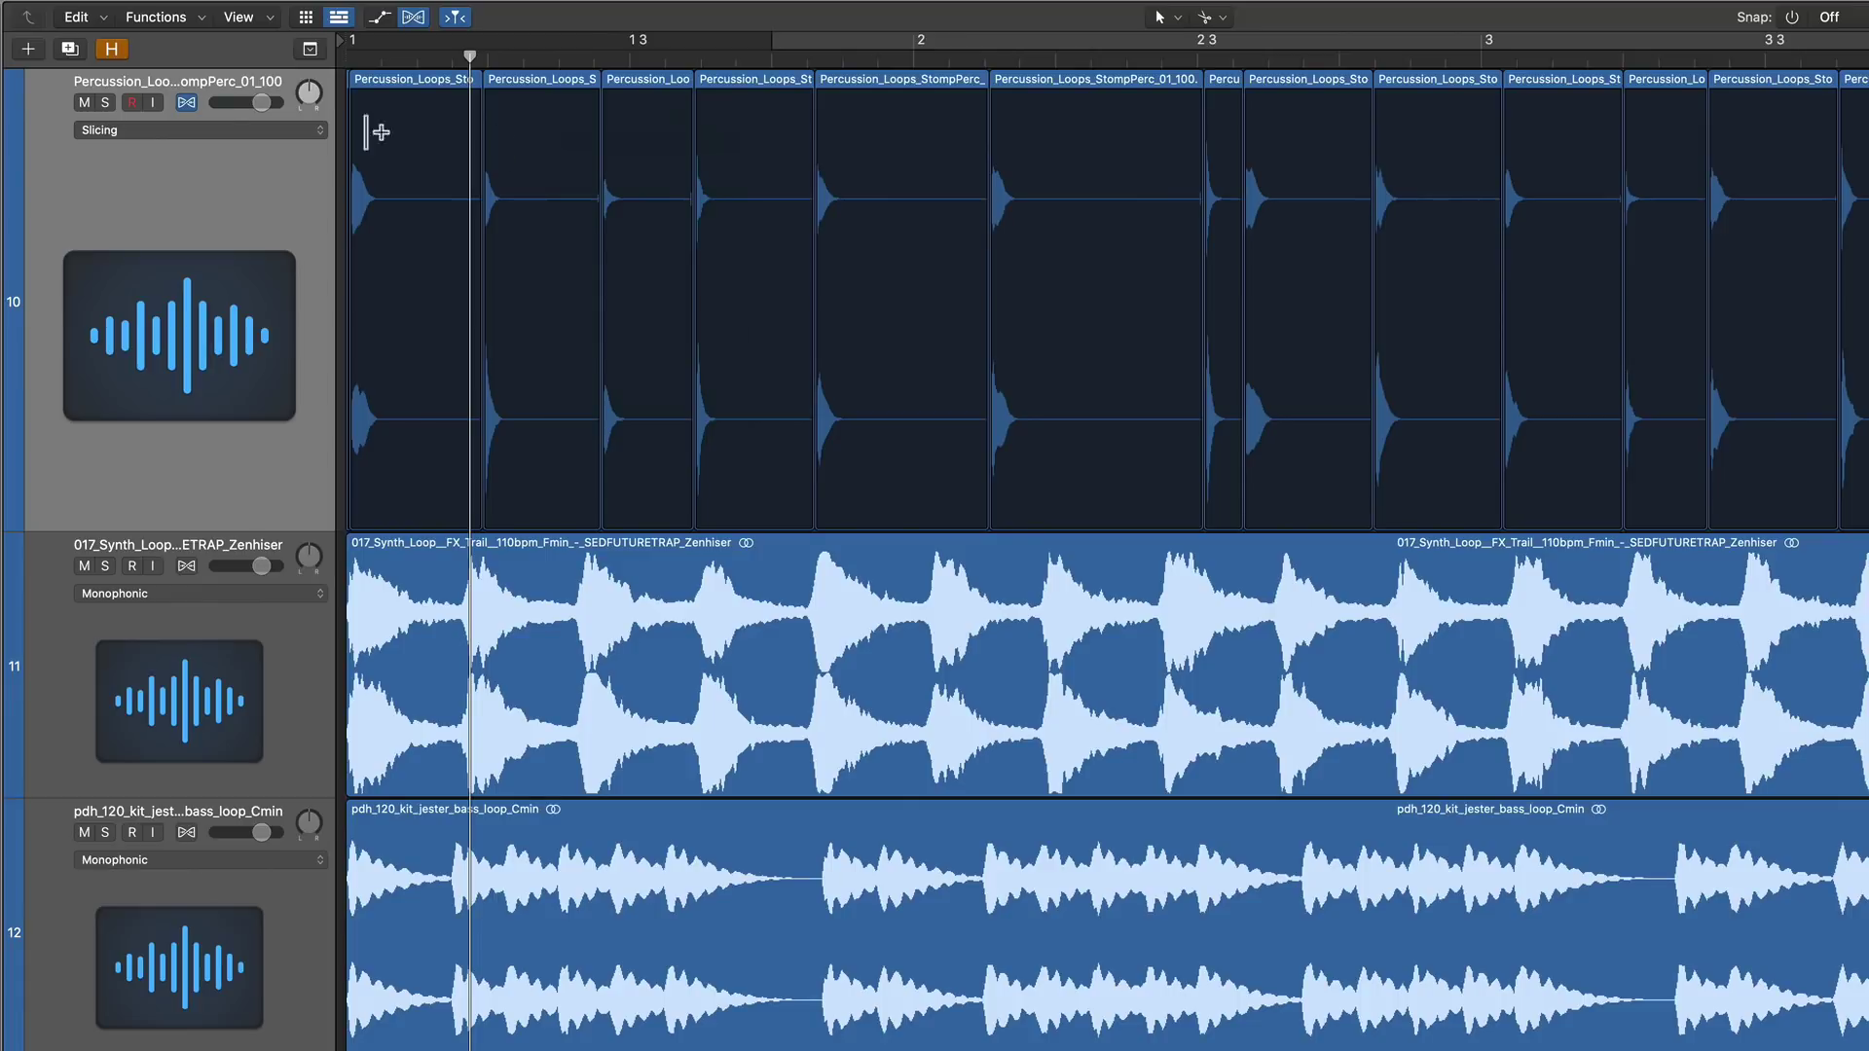
{"action": "left_click", "coordinate": [188, 104]}
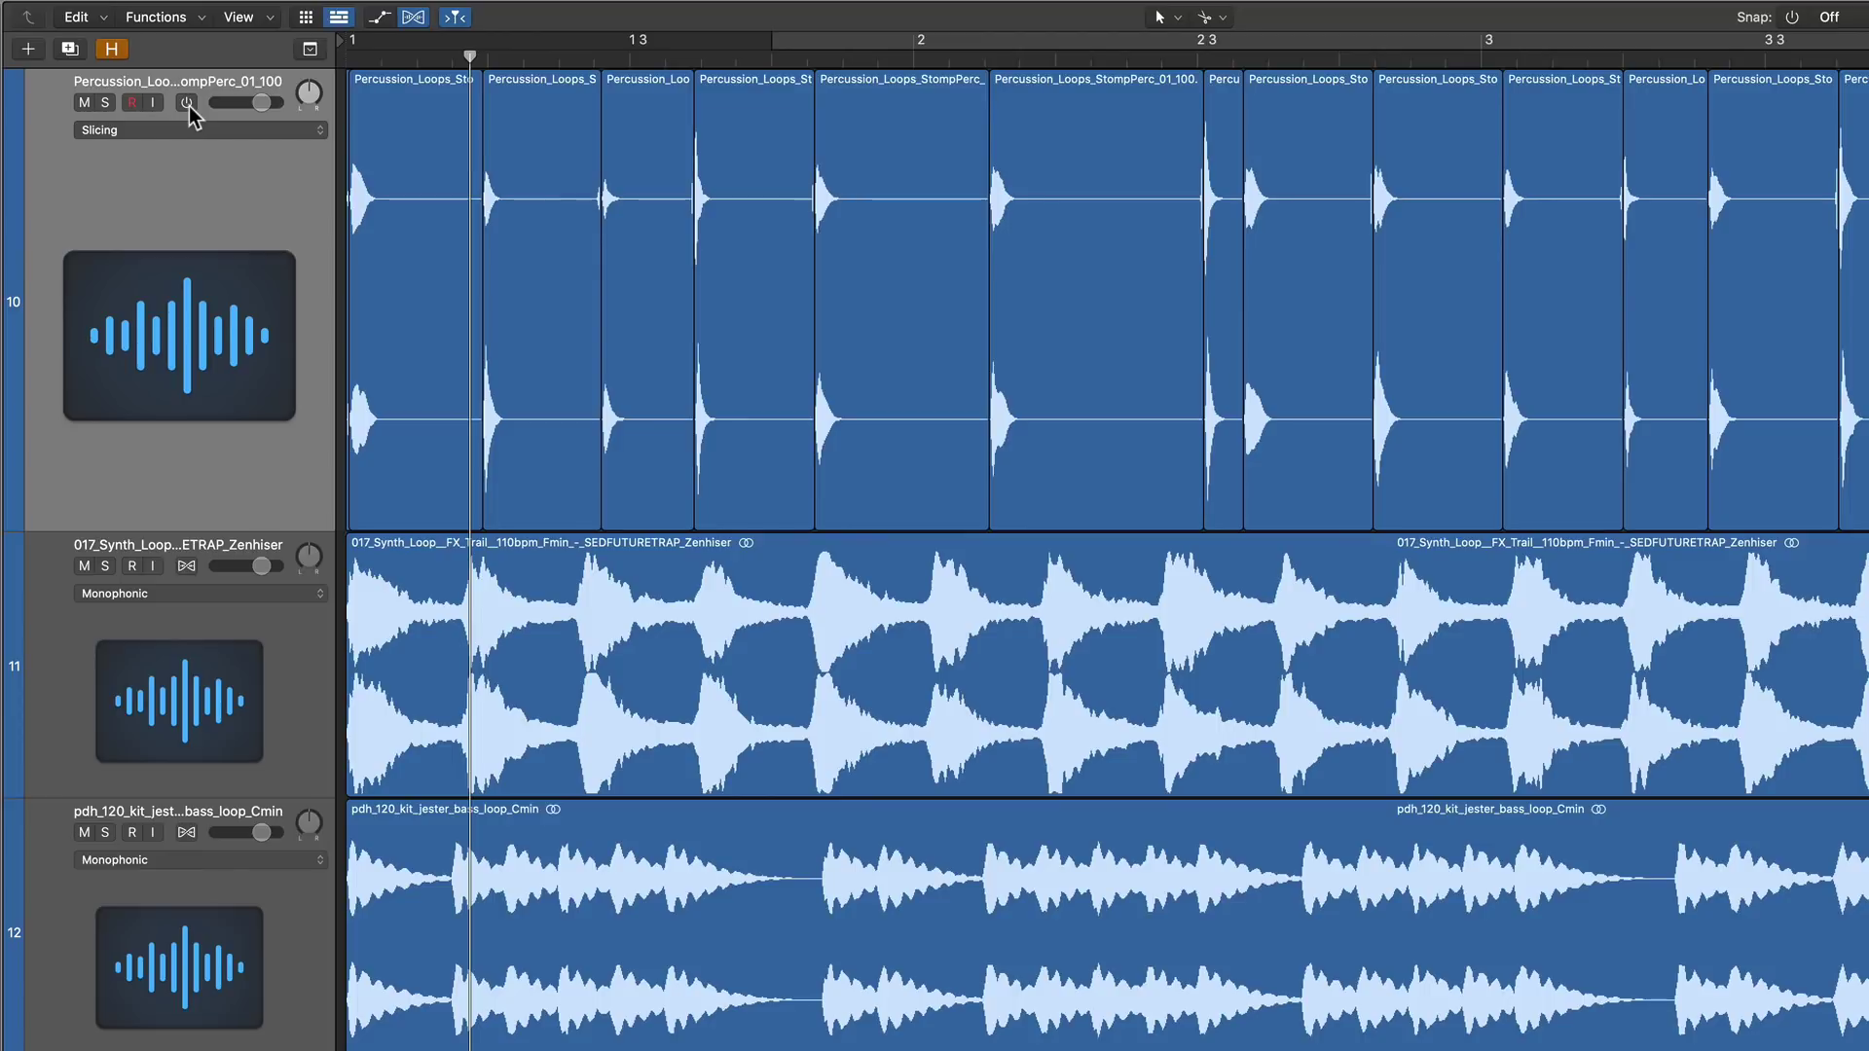
{"action": "left_click", "coordinate": [413, 25]}
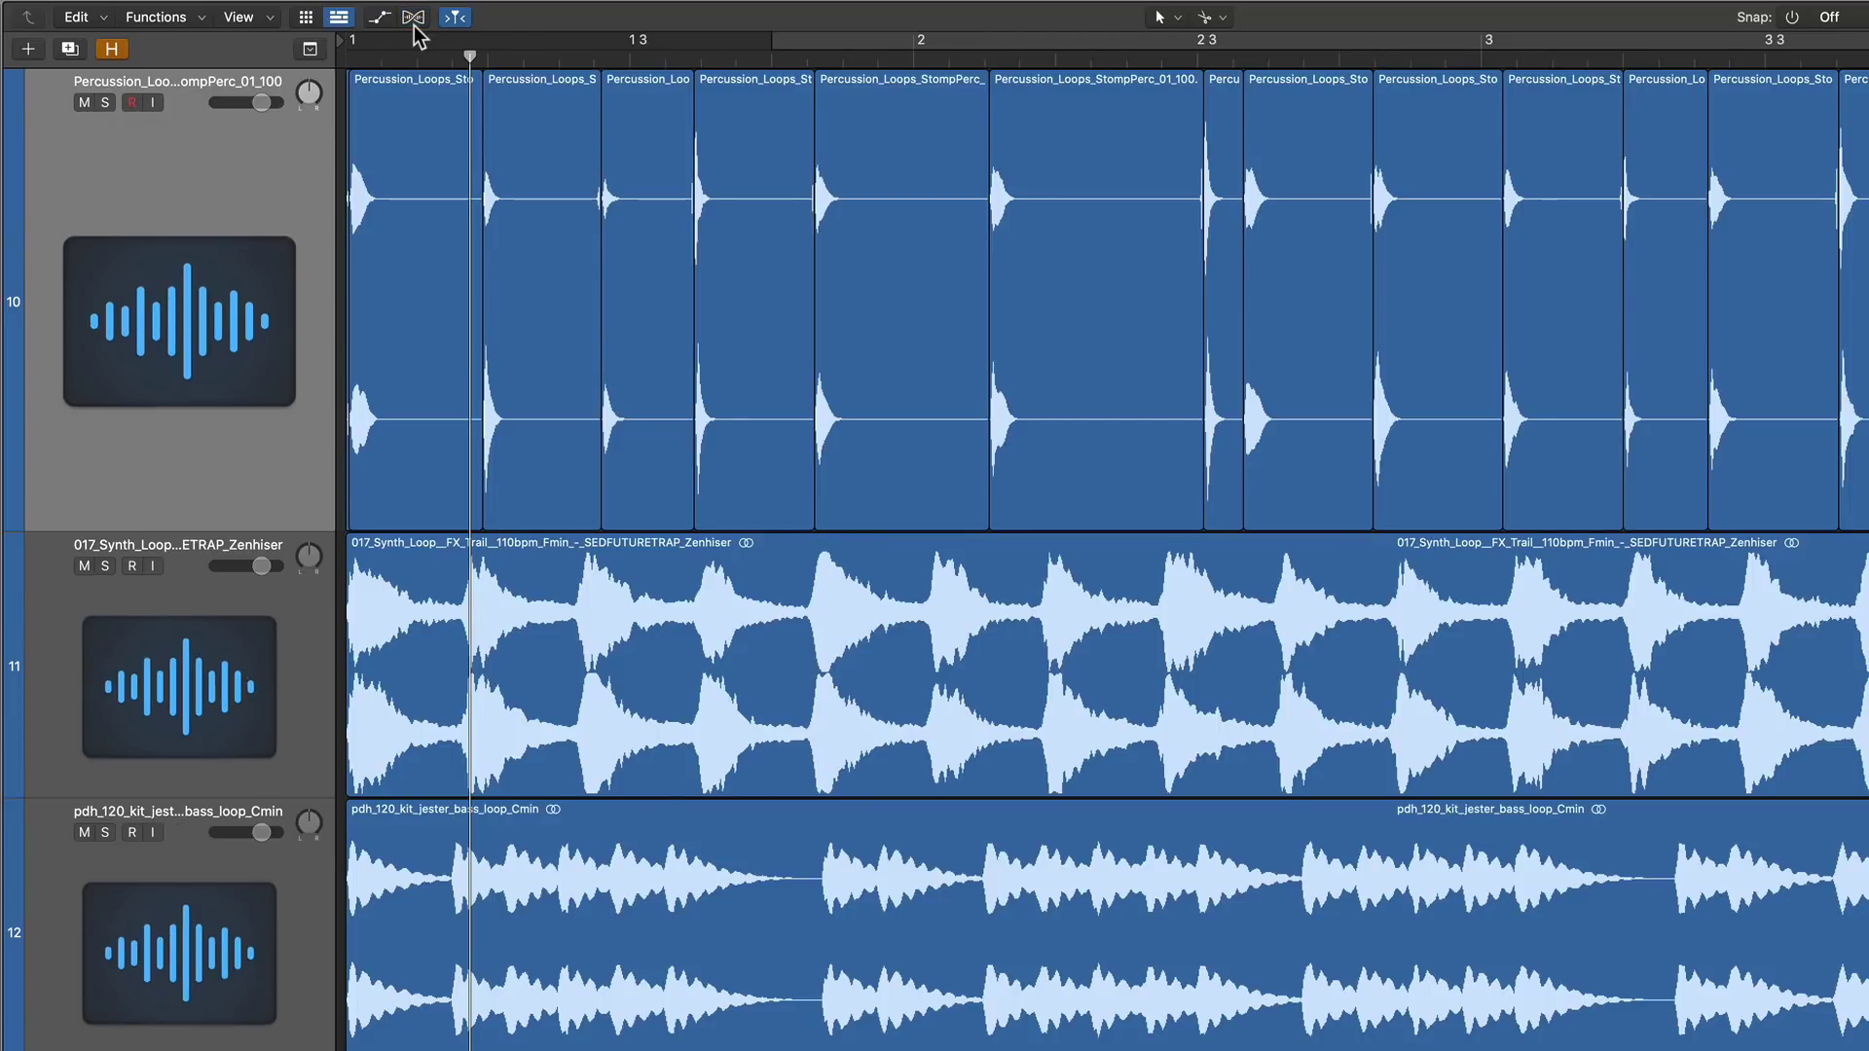
Step: Undo the transient slicing and turn Flex back on for the percussion track
{"action": "key", "text": "super+z"}
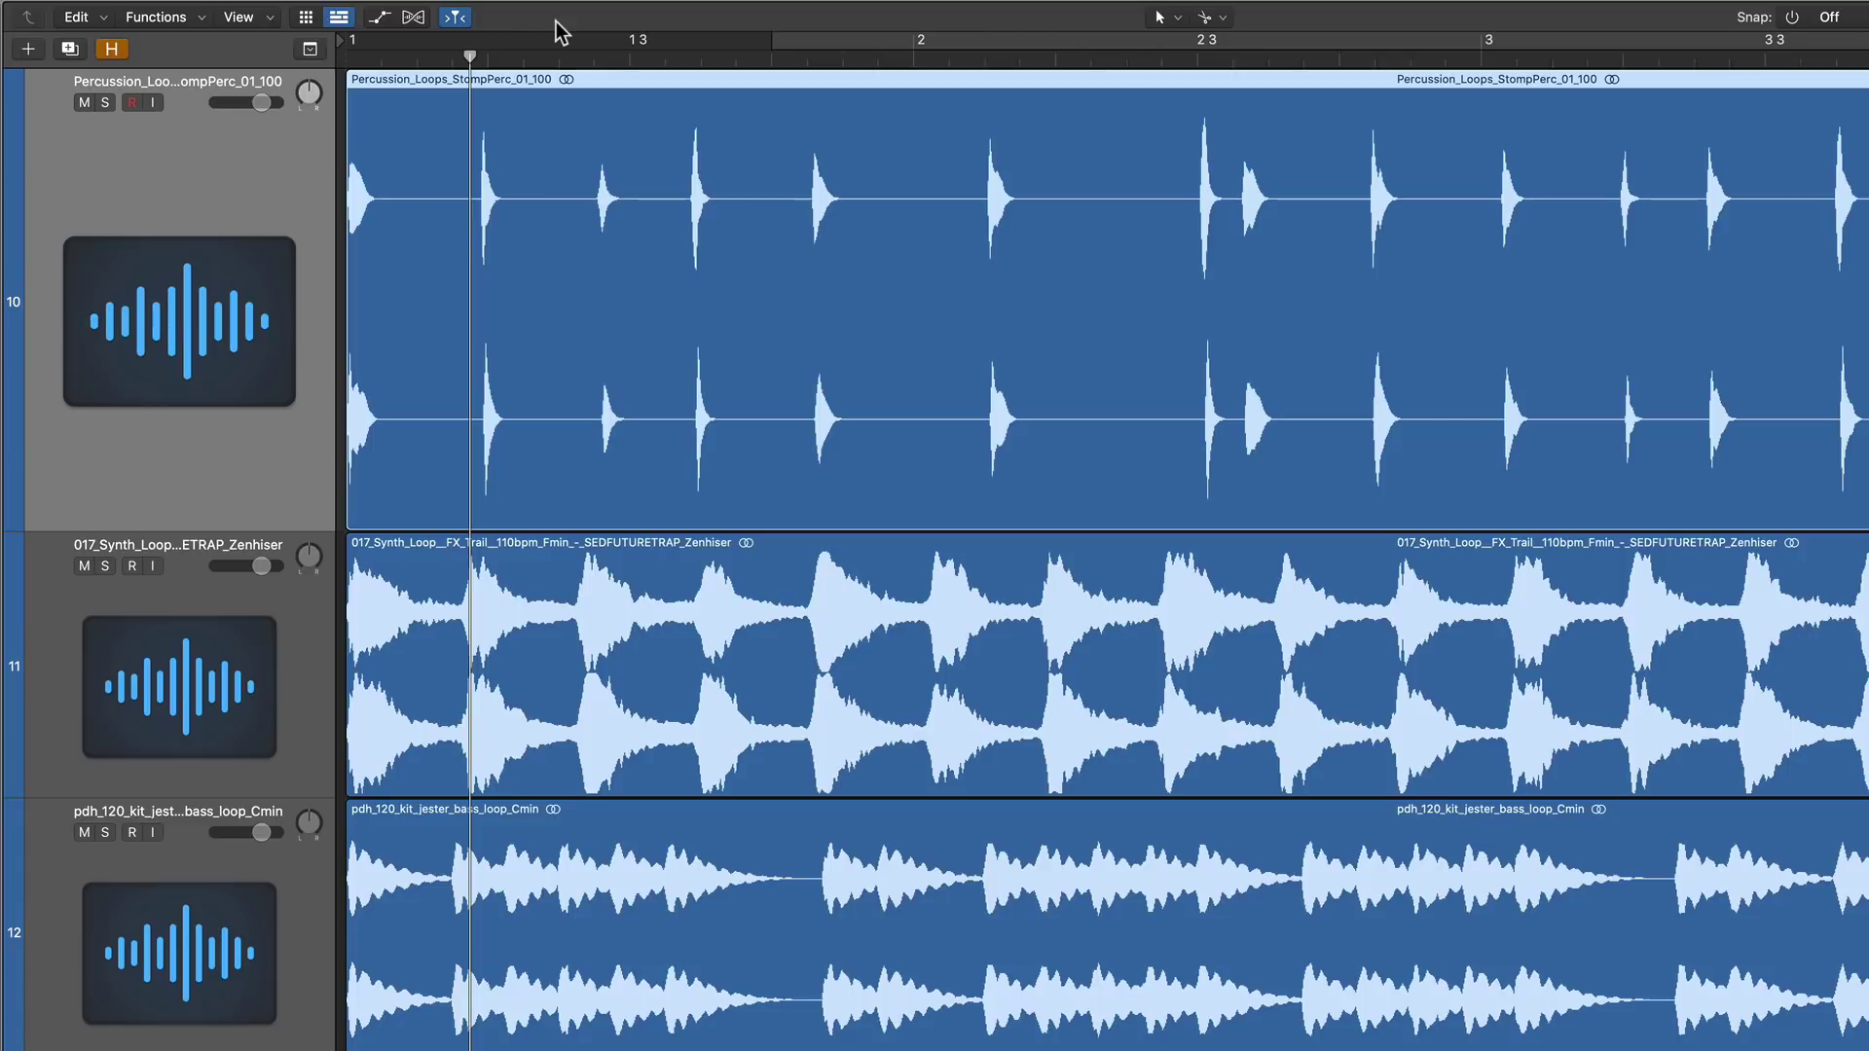
{"action": "key", "text": "super+f"}
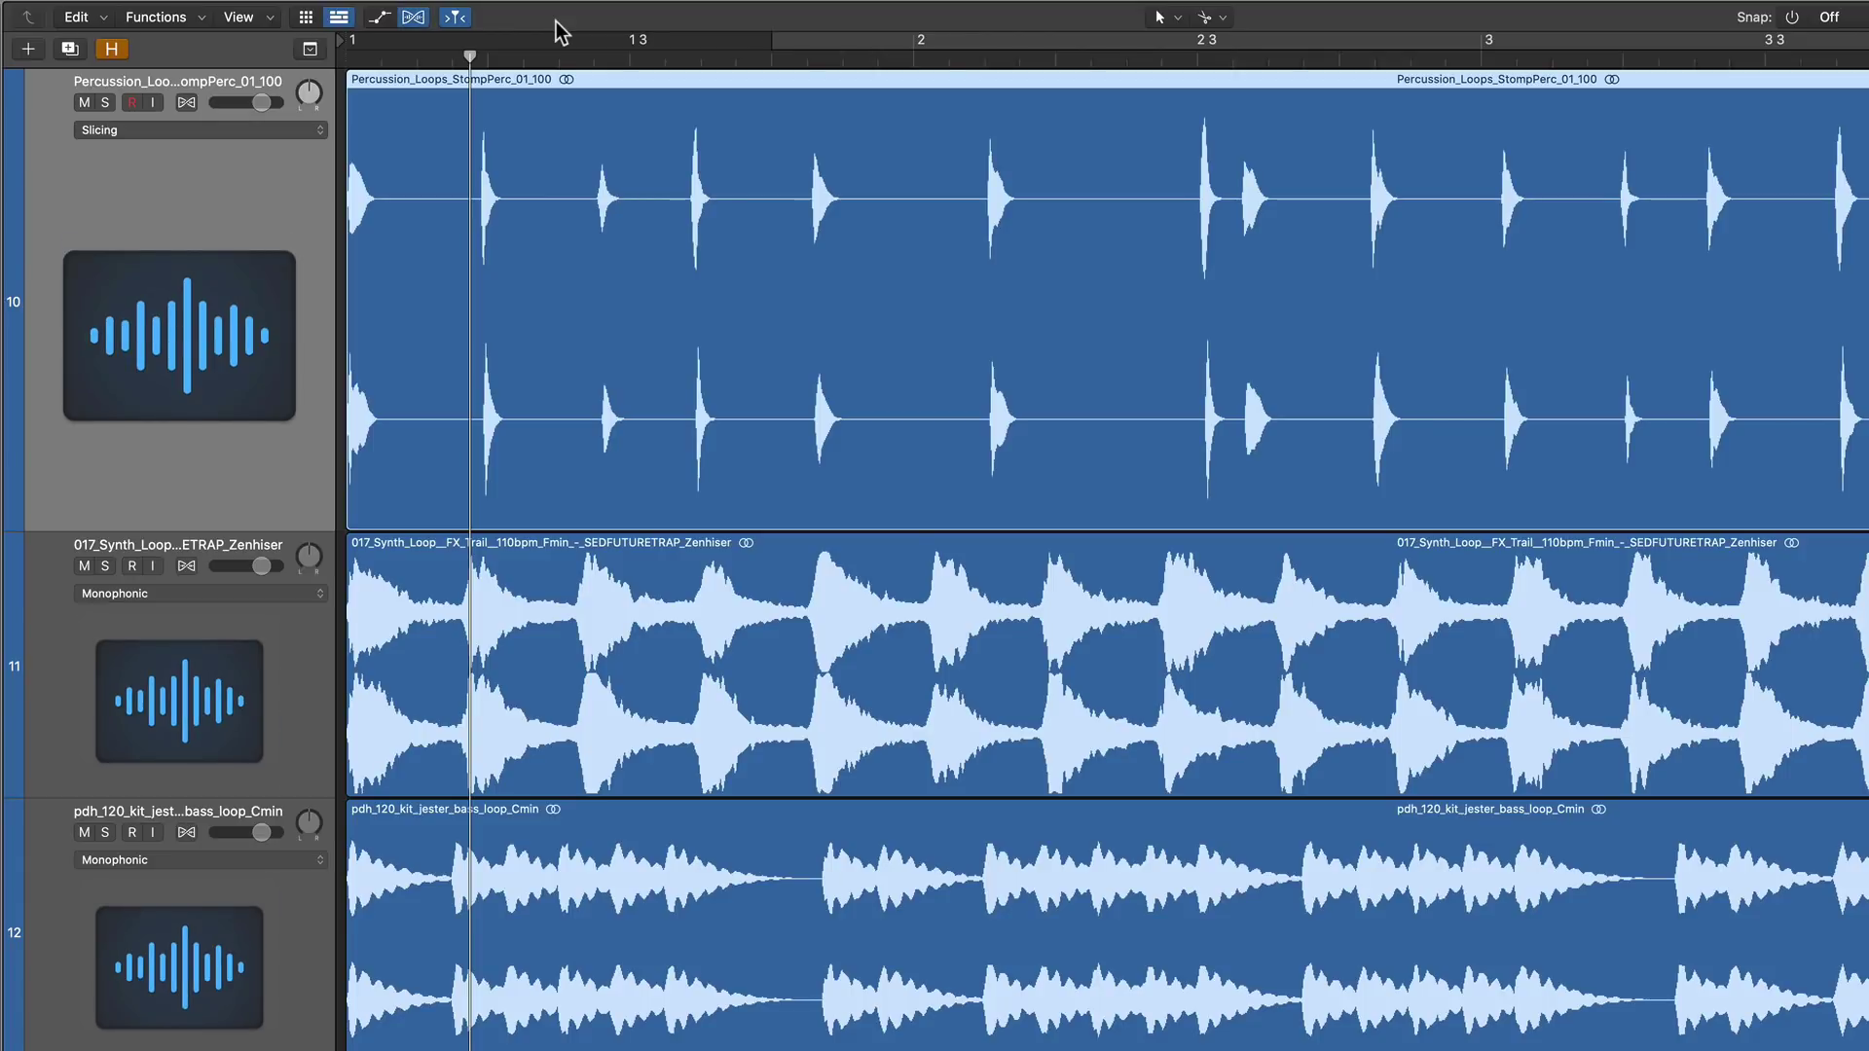
{"action": "key", "text": "ctrl+f"}
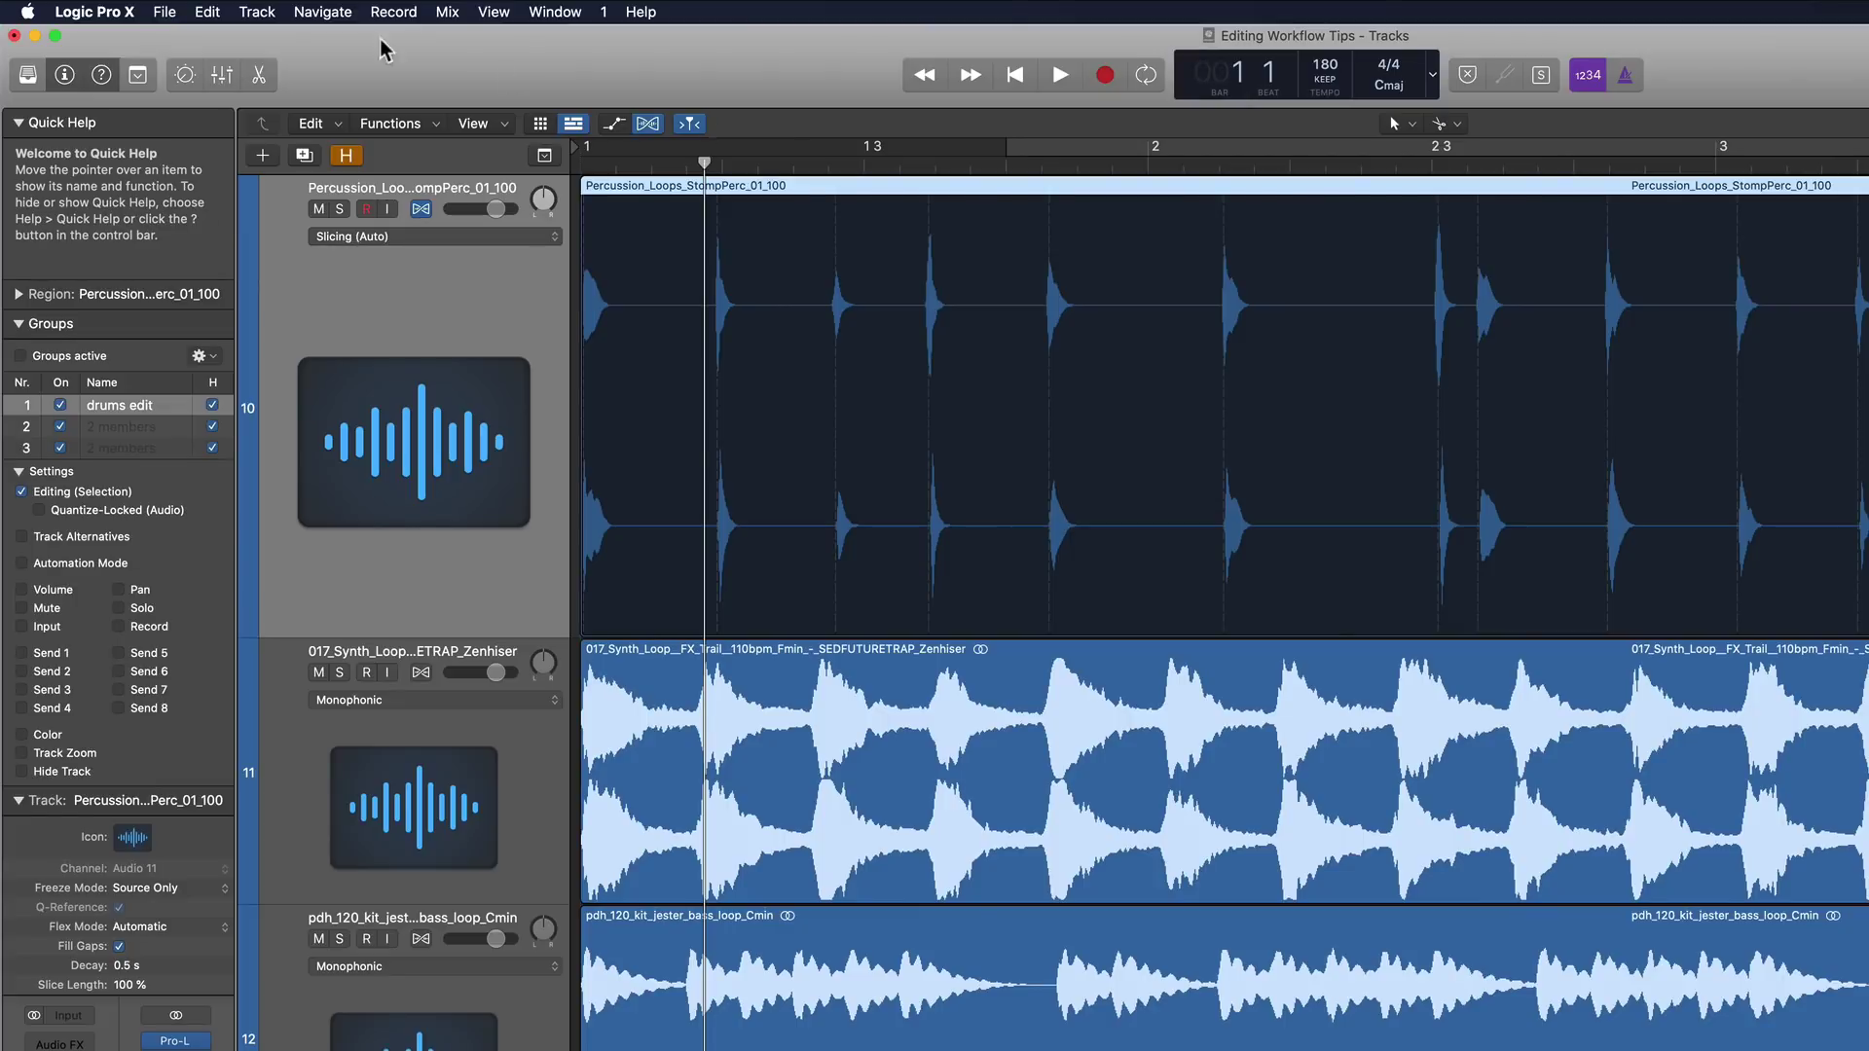
Step: Open the key command editor and search it for "transient markers"
{"action": "left_click", "coordinate": [137, 11]}
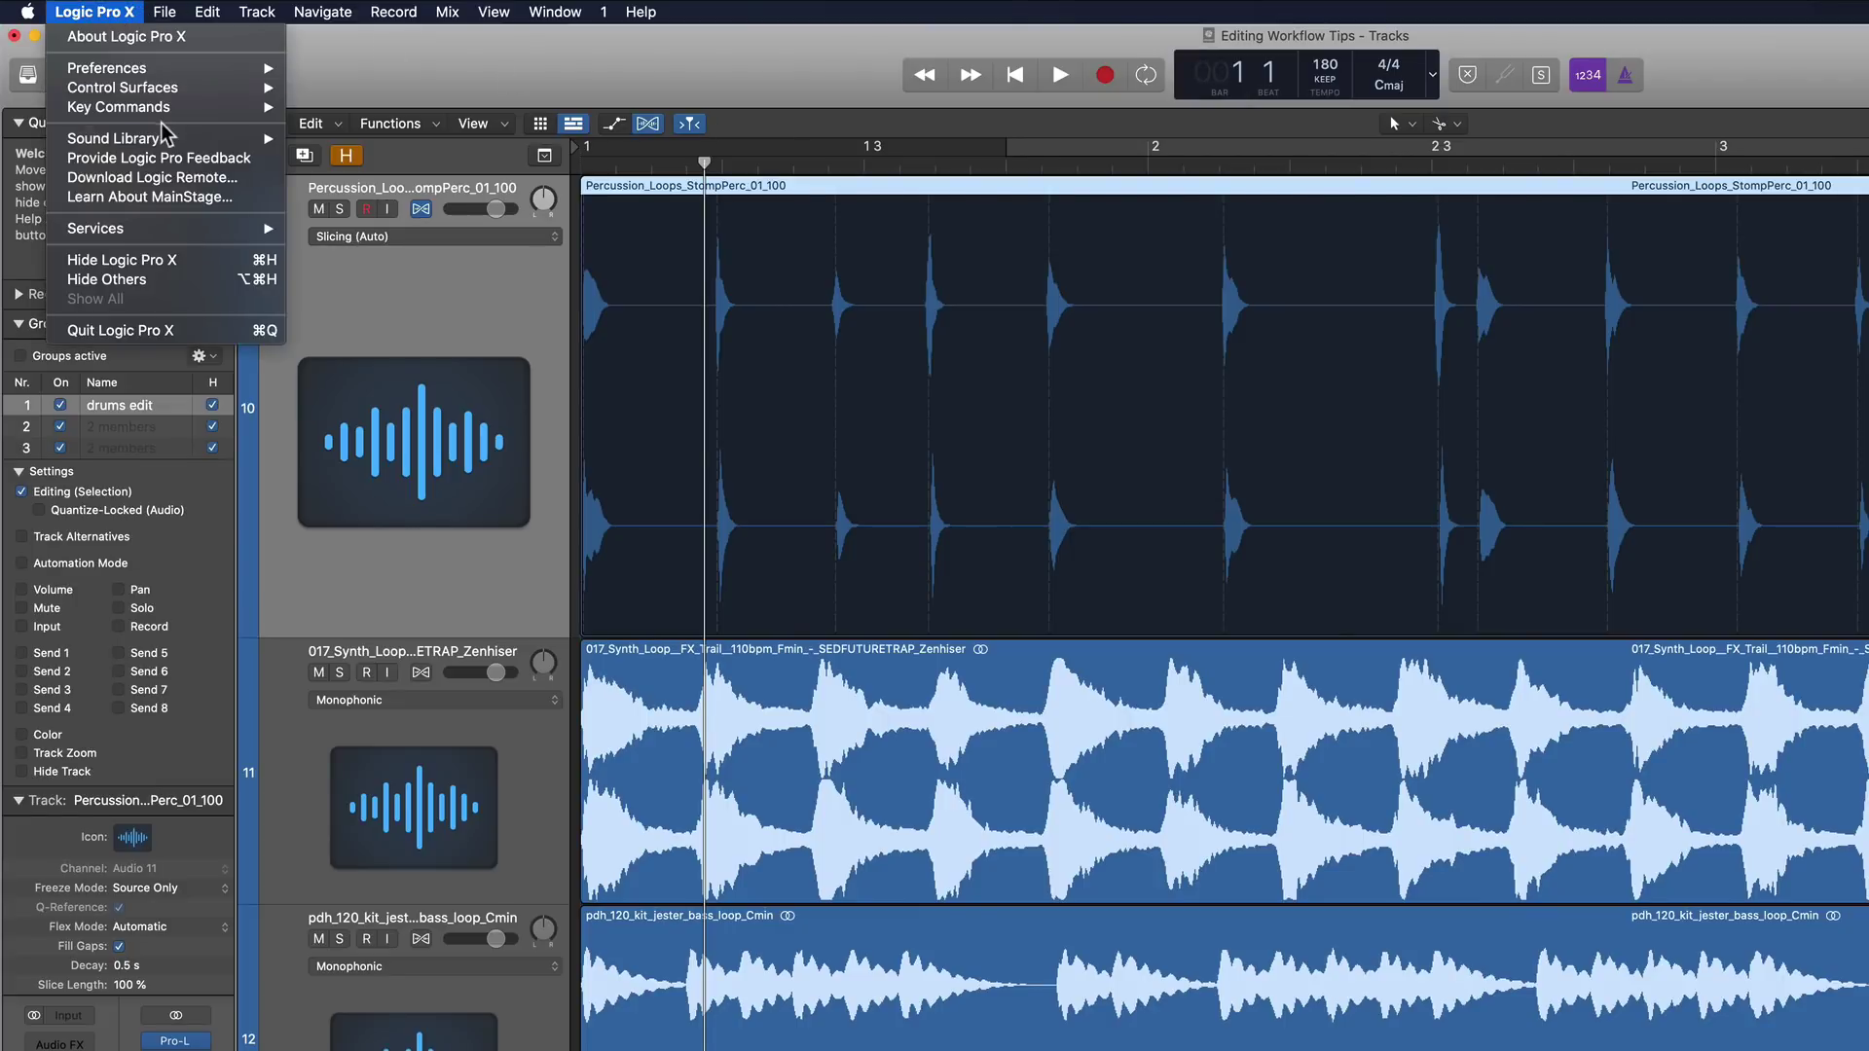
{"action": "mouse_move", "coordinate": [168, 115]}
{"action": "left_click", "coordinate": [356, 125]}
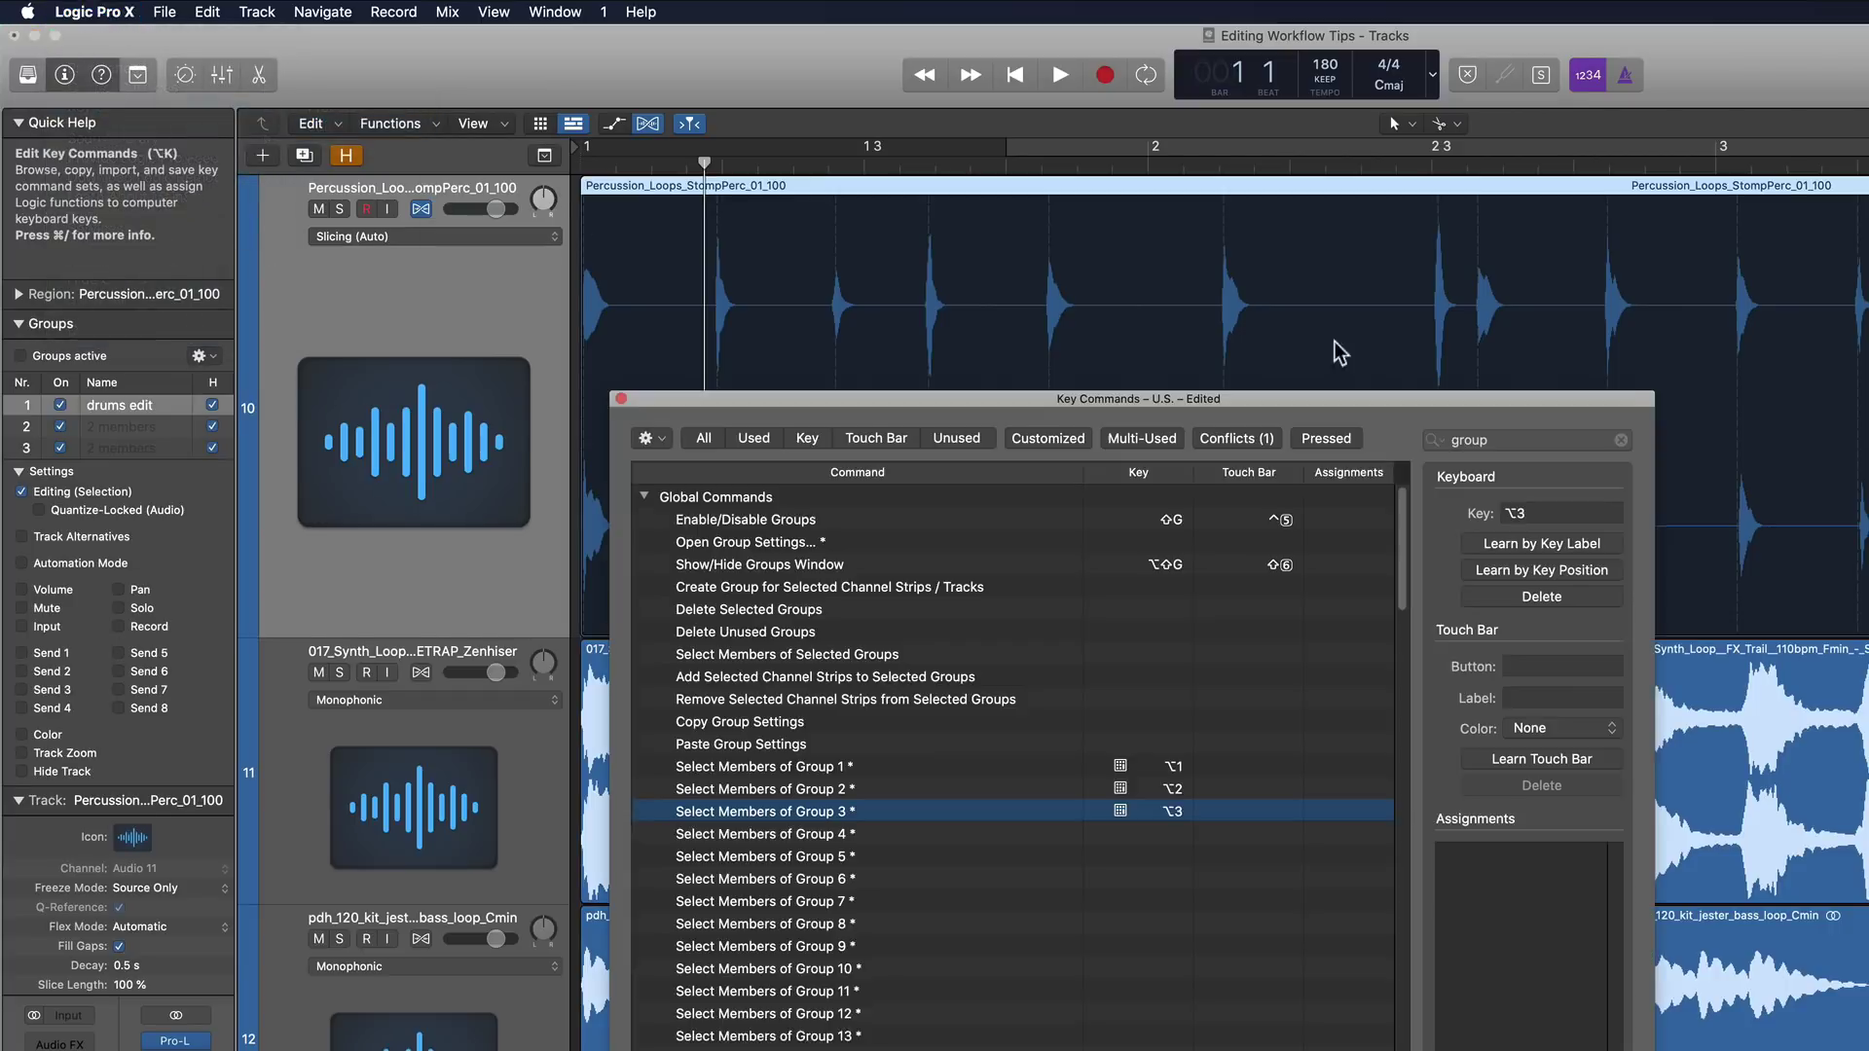
{"action": "double_click", "coordinate": [1505, 437]}
{"action": "type", "text": "transient markers"}
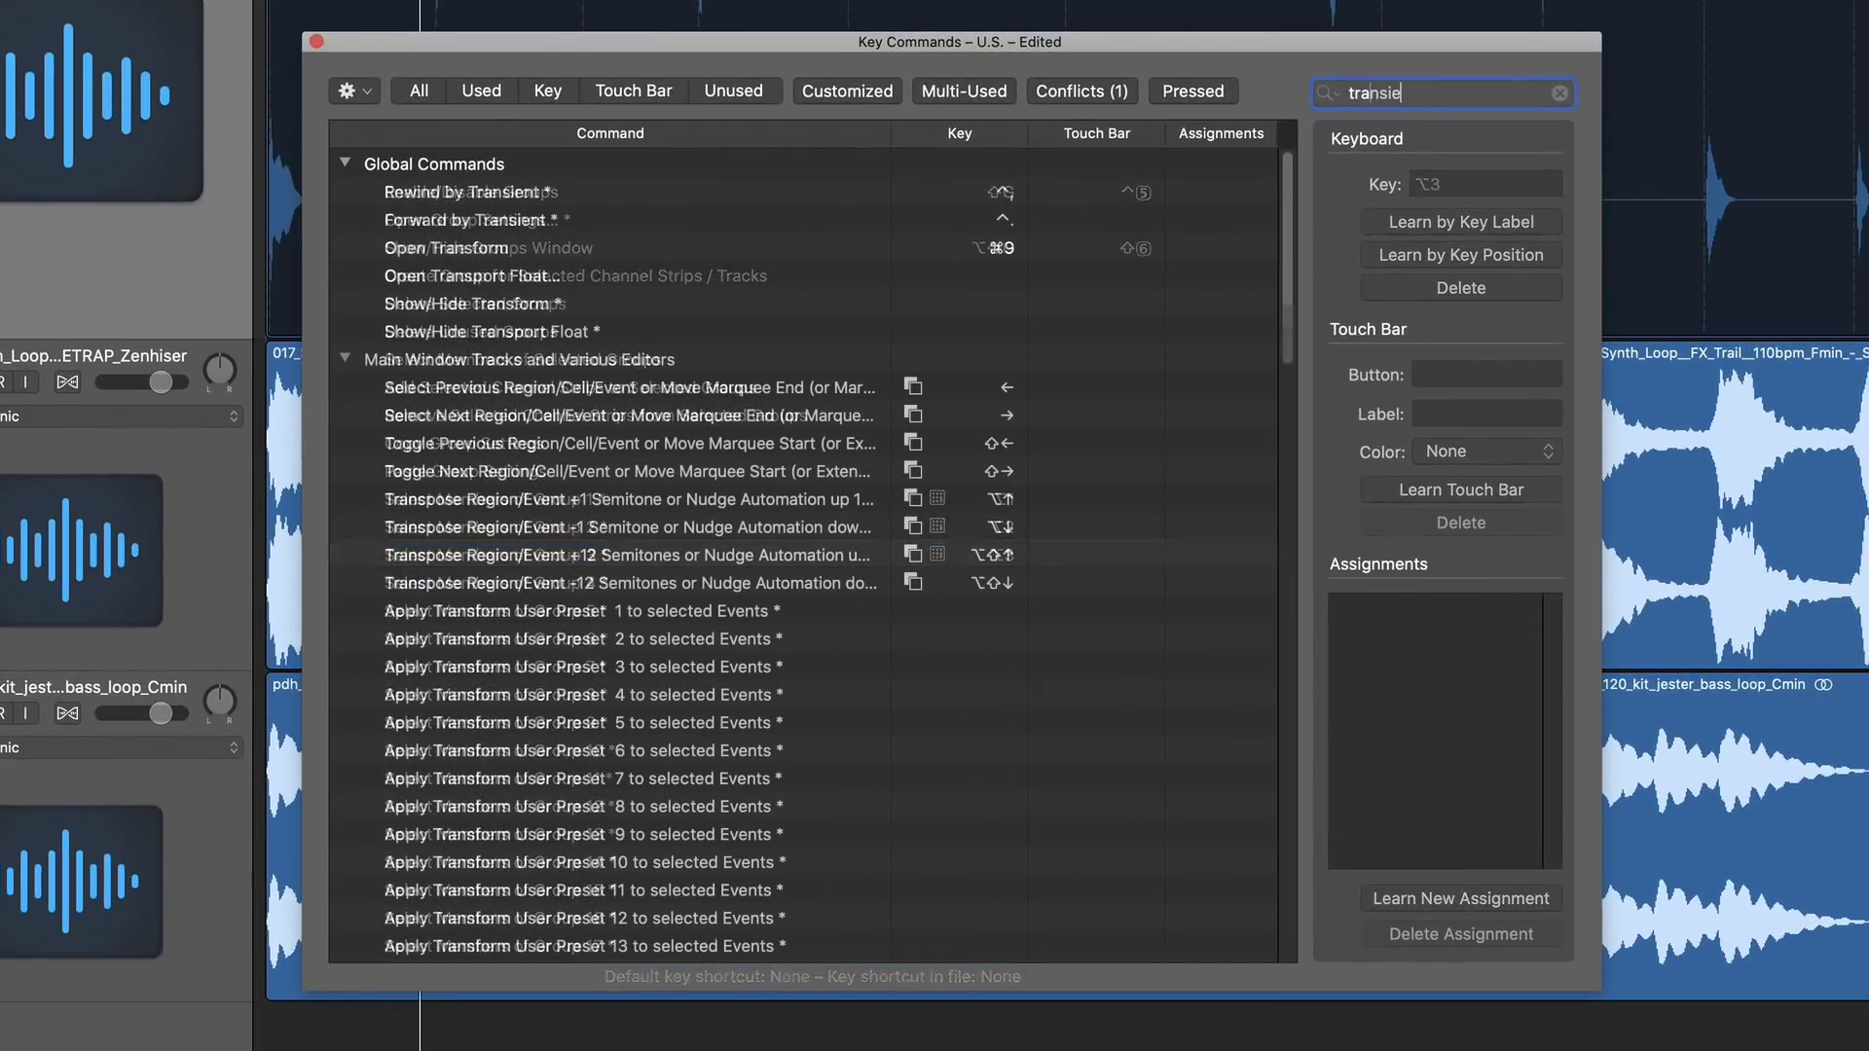
Step: Assign ⌥⇧⌘T by key position to the Slice at Transient Markers command and close the key command editor
{"action": "left_click", "coordinate": [790, 189]}
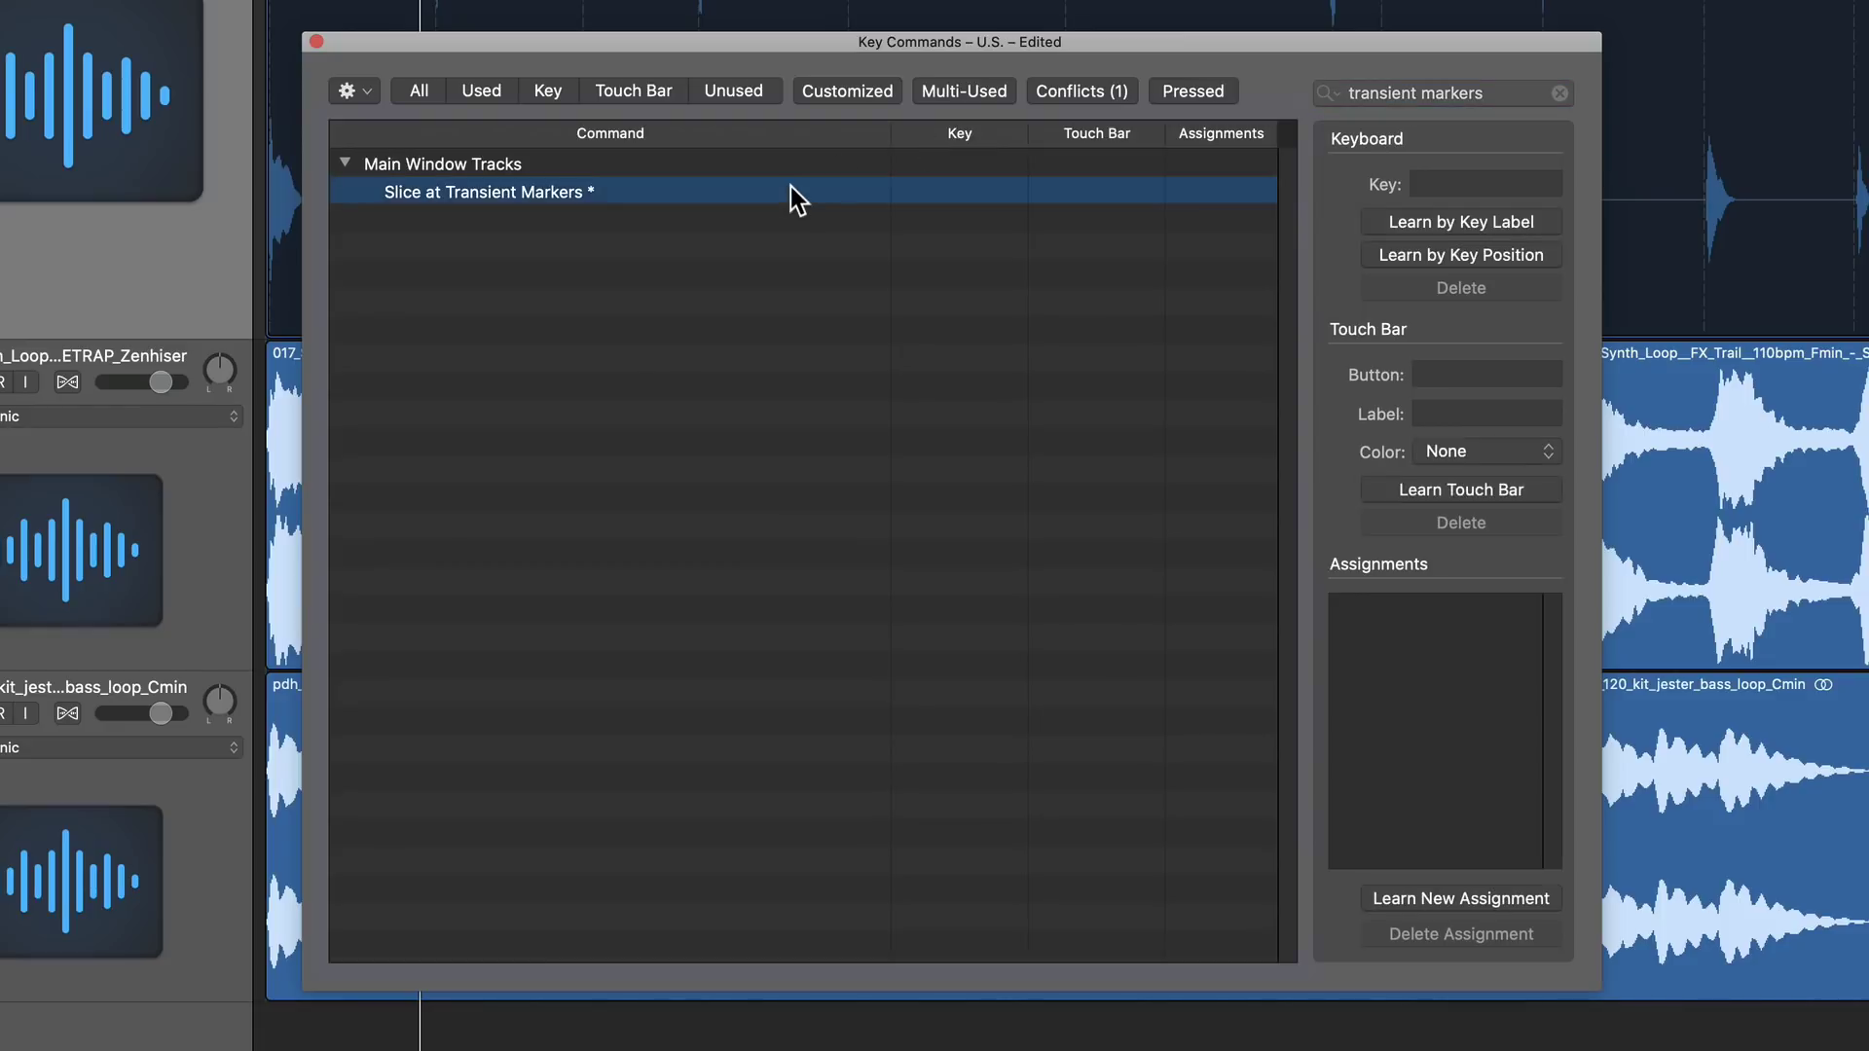
{"action": "left_click", "coordinate": [1499, 255]}
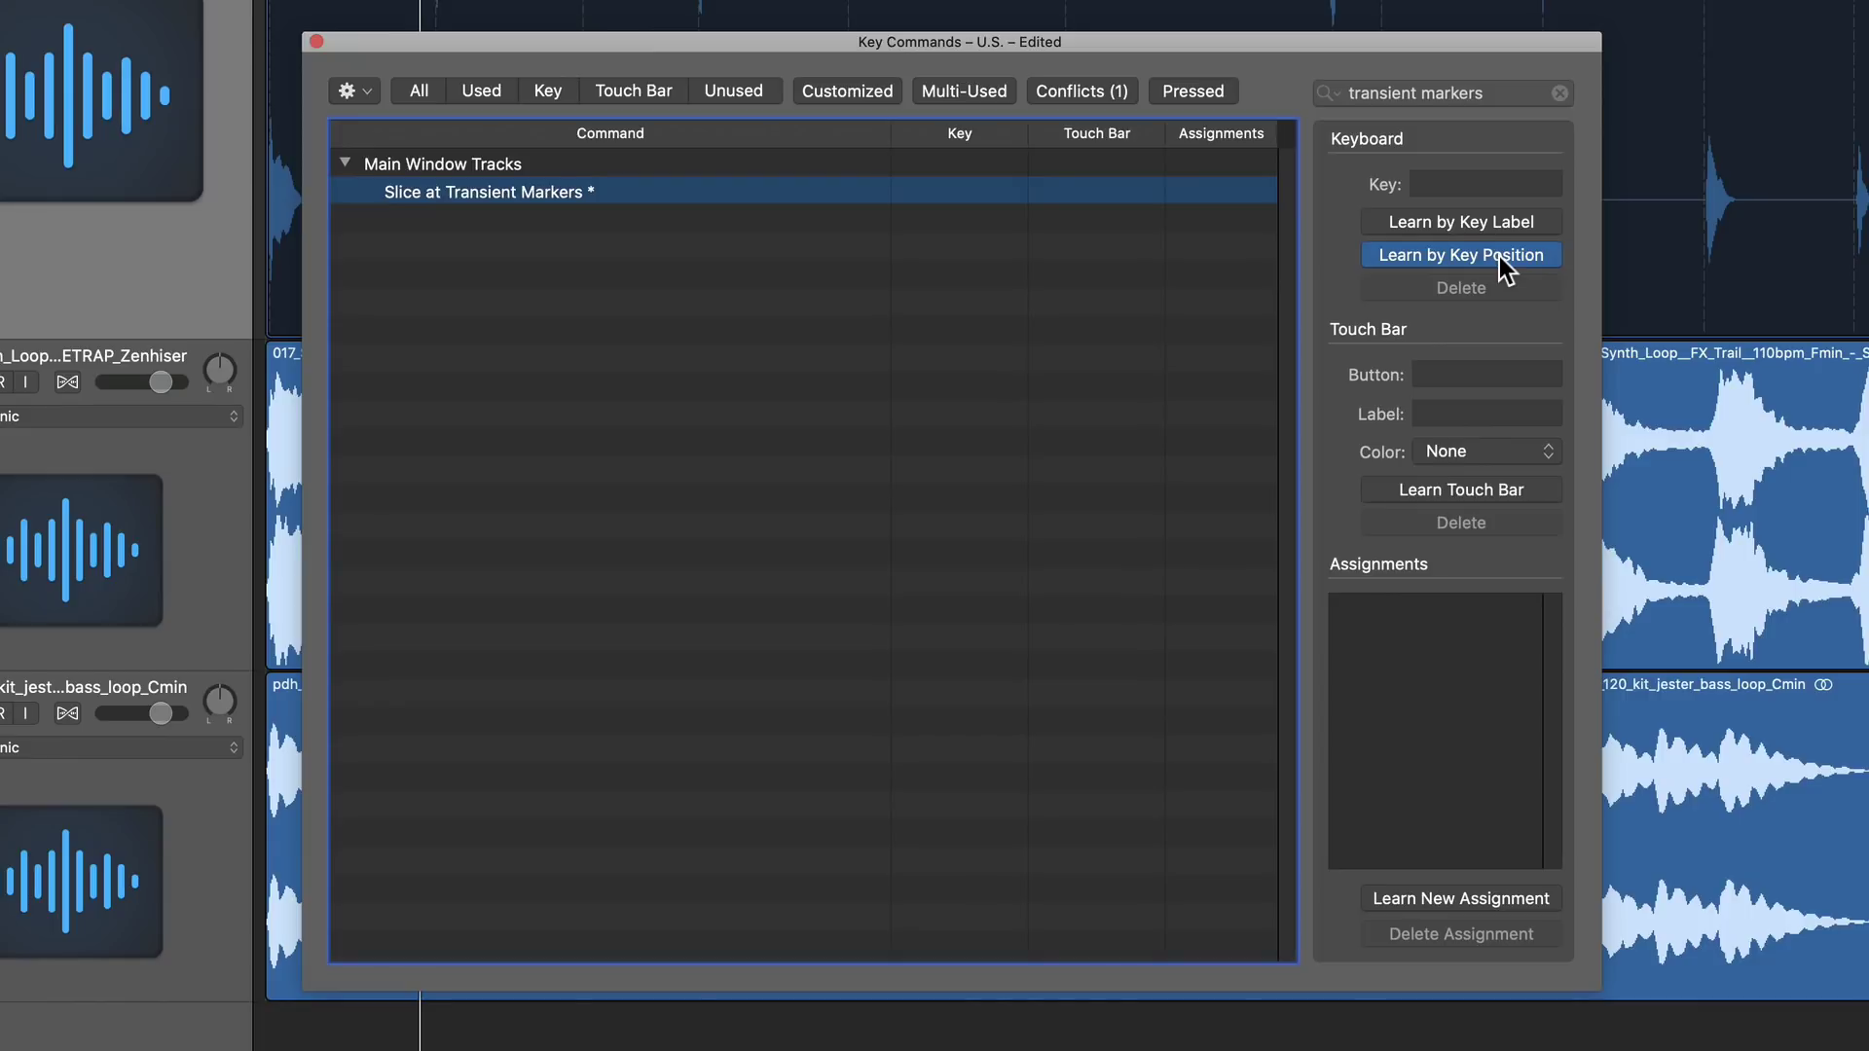
{"action": "key", "text": "alt+shift+super+t"}
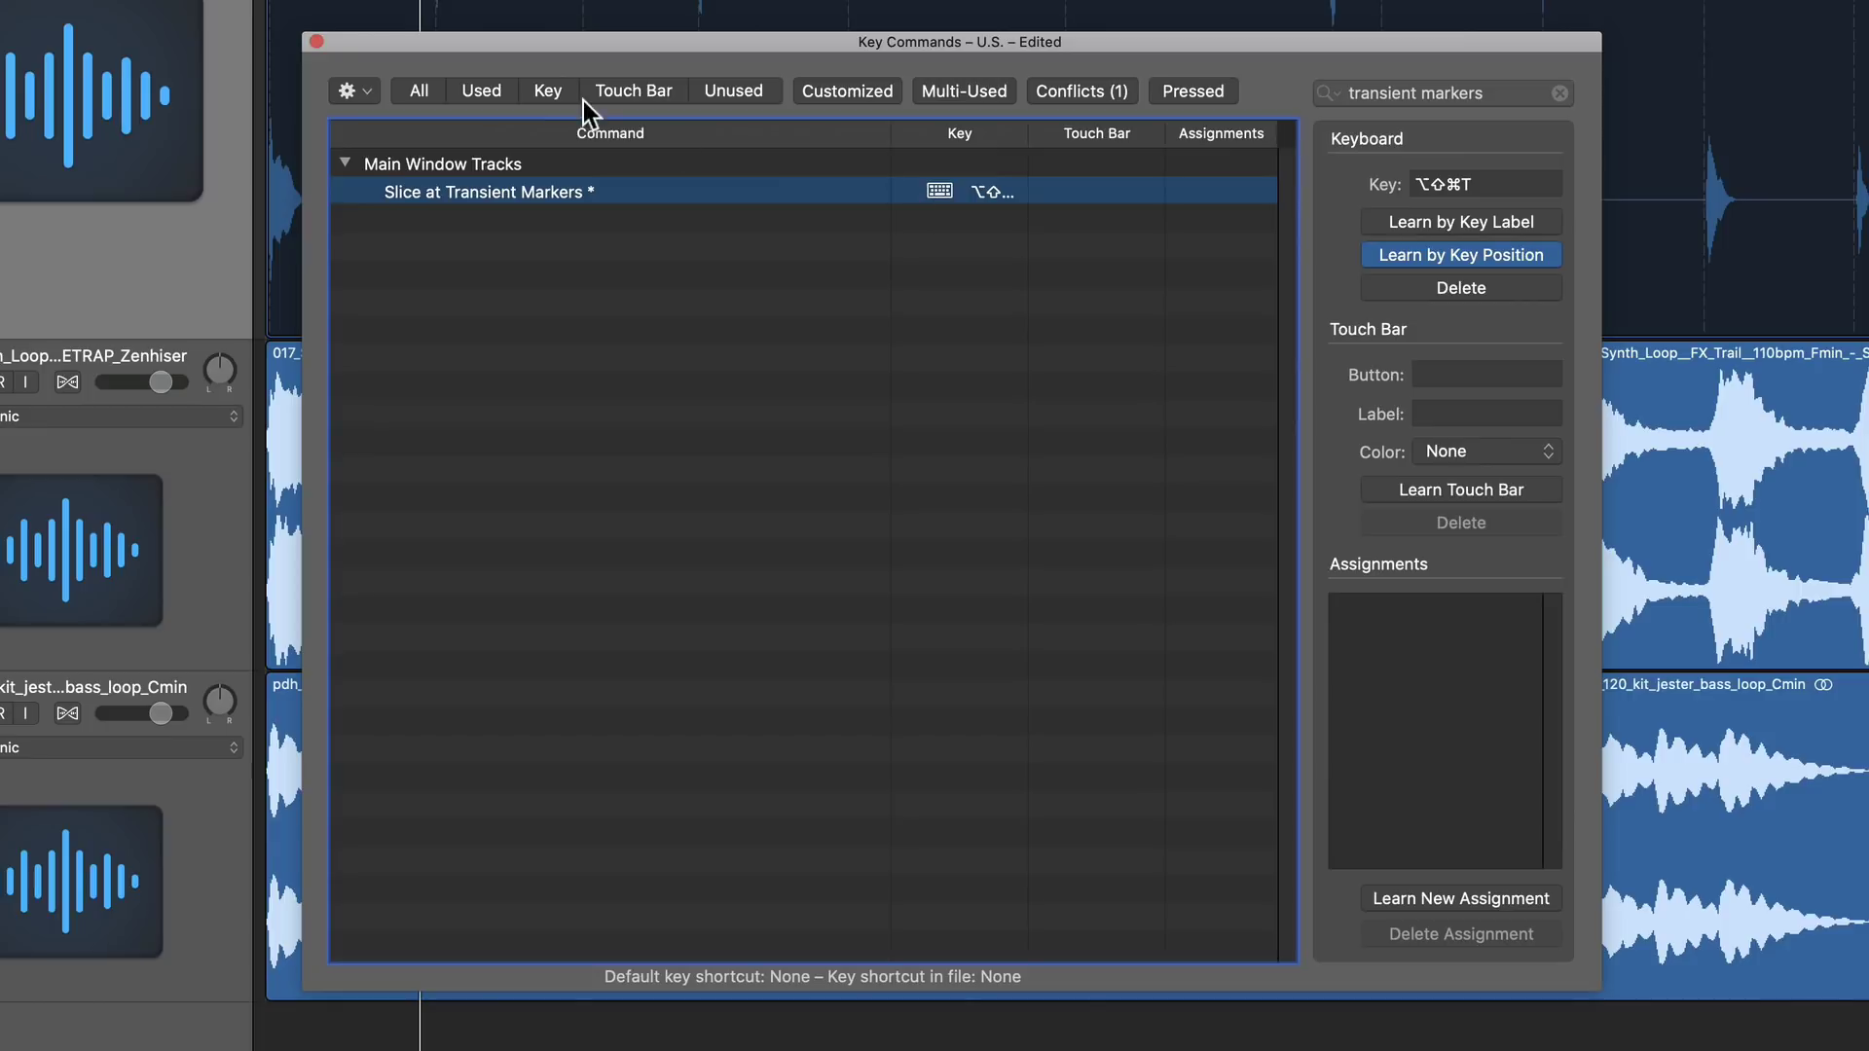
{"action": "left_click", "coordinate": [318, 42]}
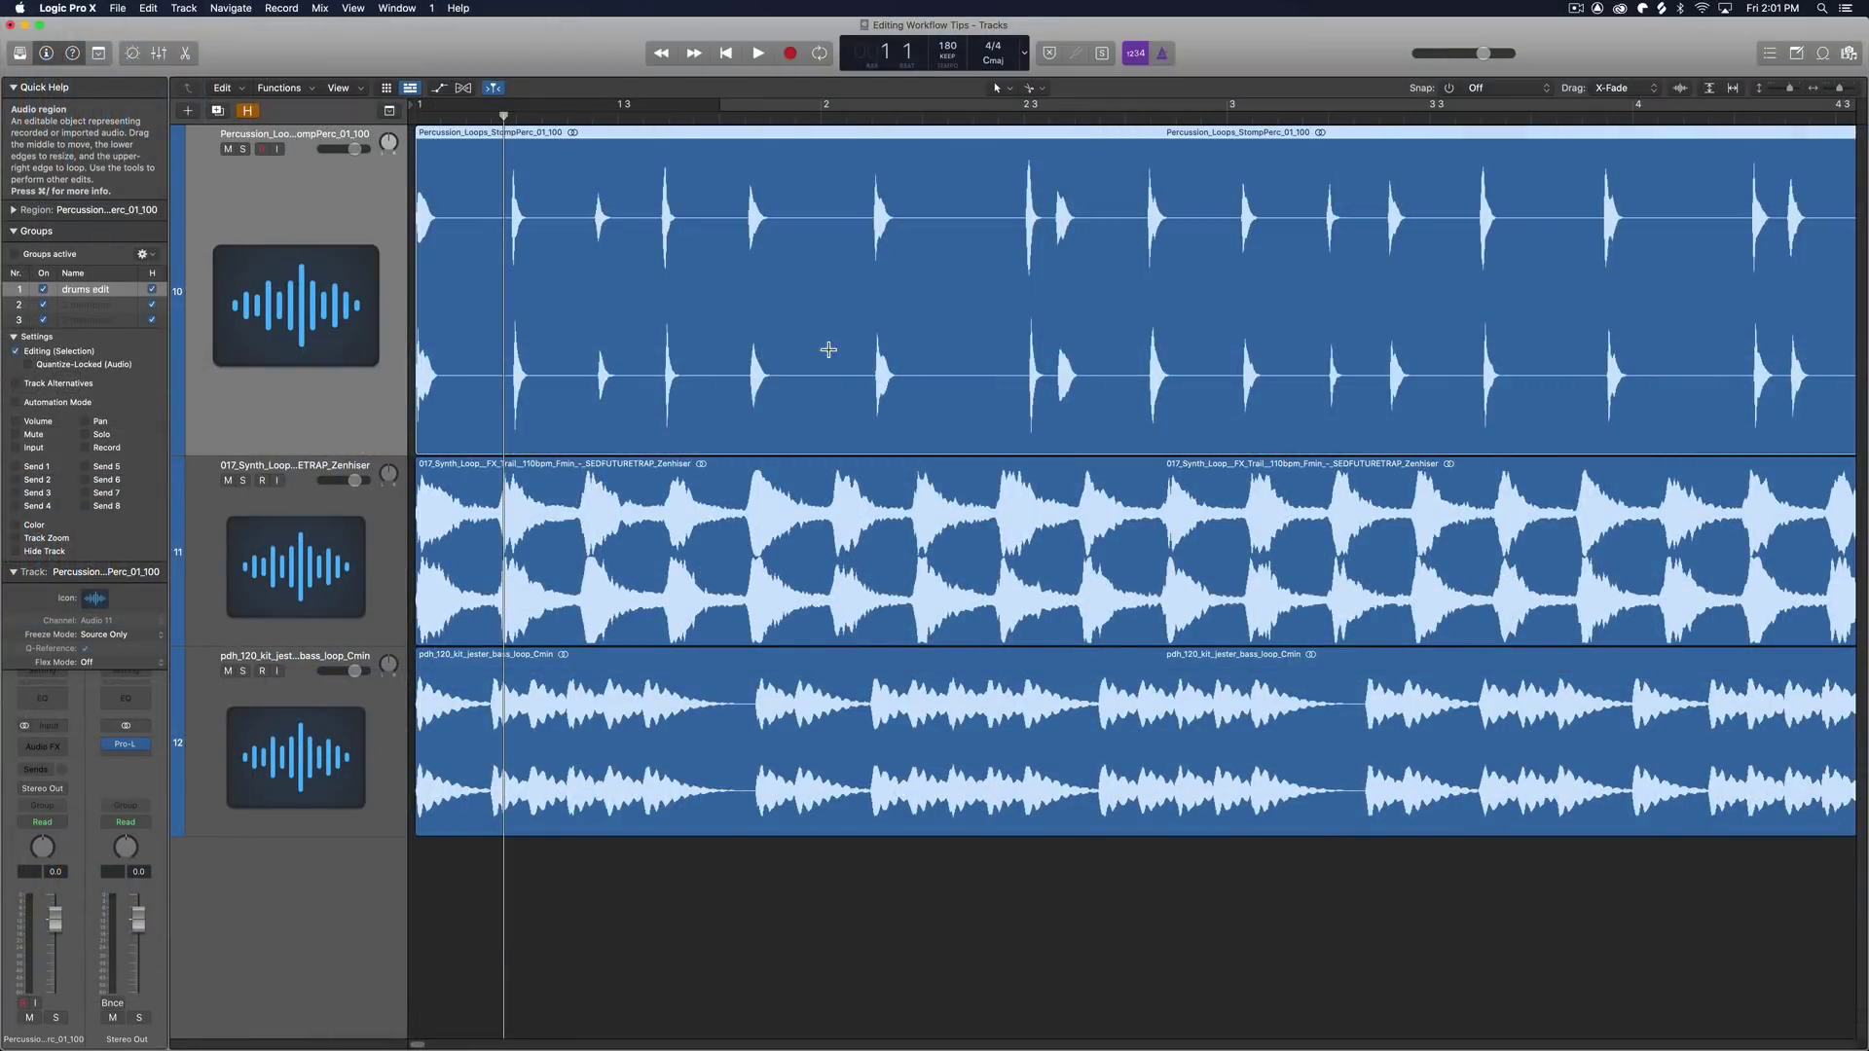
Step: Slice the percussion, synth loop and bass loop regions at their transient markers, one region at a time
{"action": "left_click", "coordinate": [710, 199]}
{"action": "left_click", "coordinate": [764, 550]}
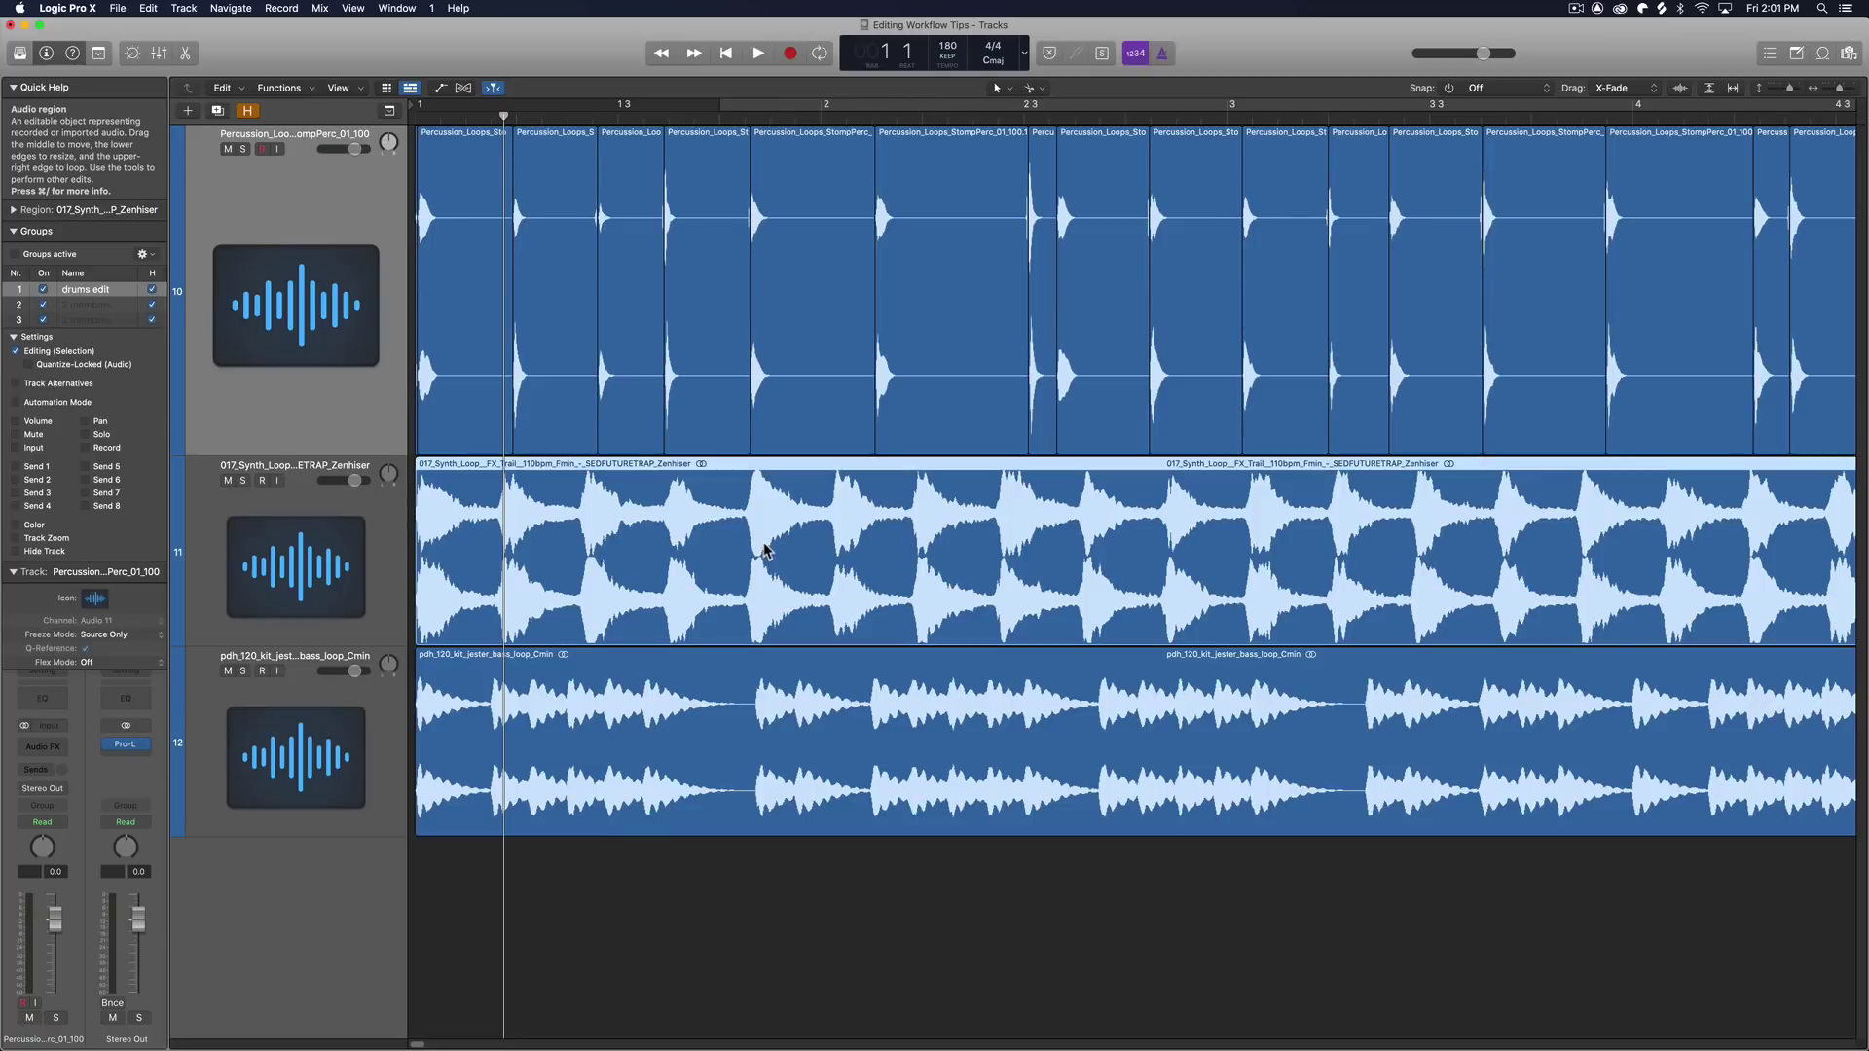
{"action": "key", "text": "ctrl+t"}
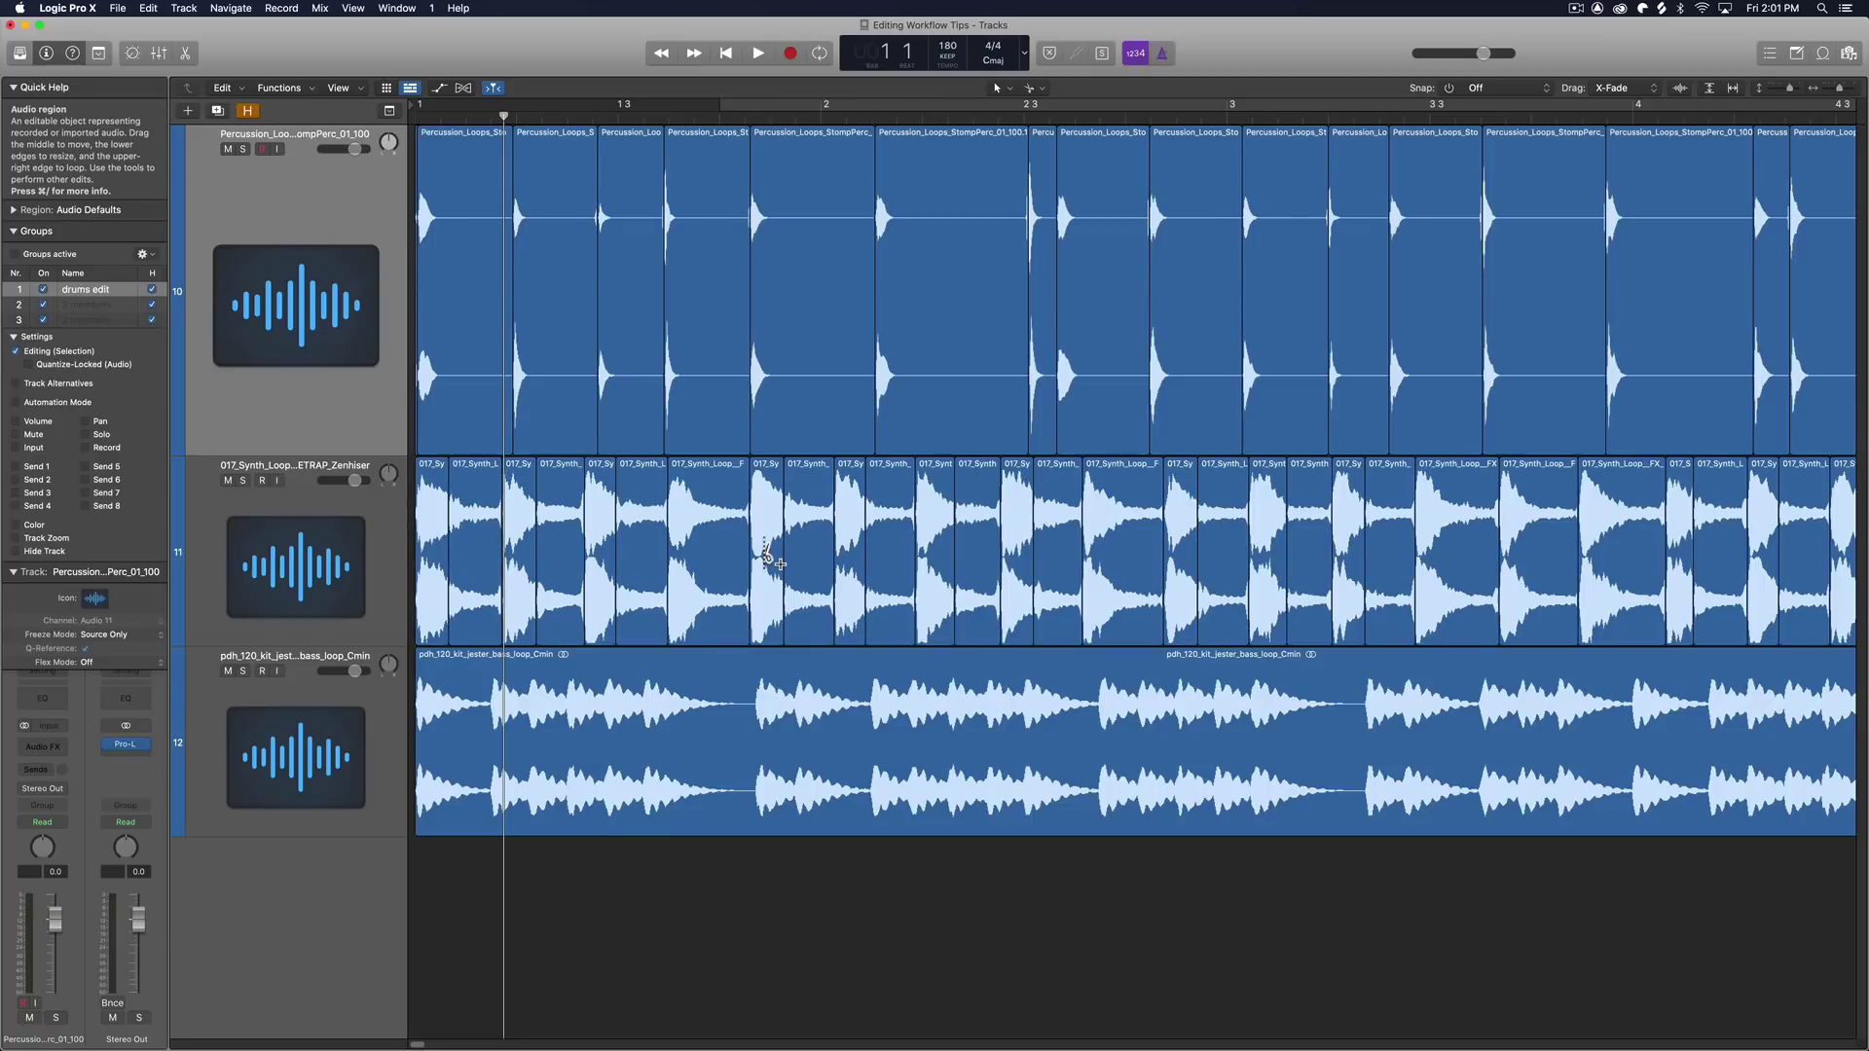
{"action": "left_click", "coordinate": [797, 718]}
{"action": "key", "text": "ctrl+t"}
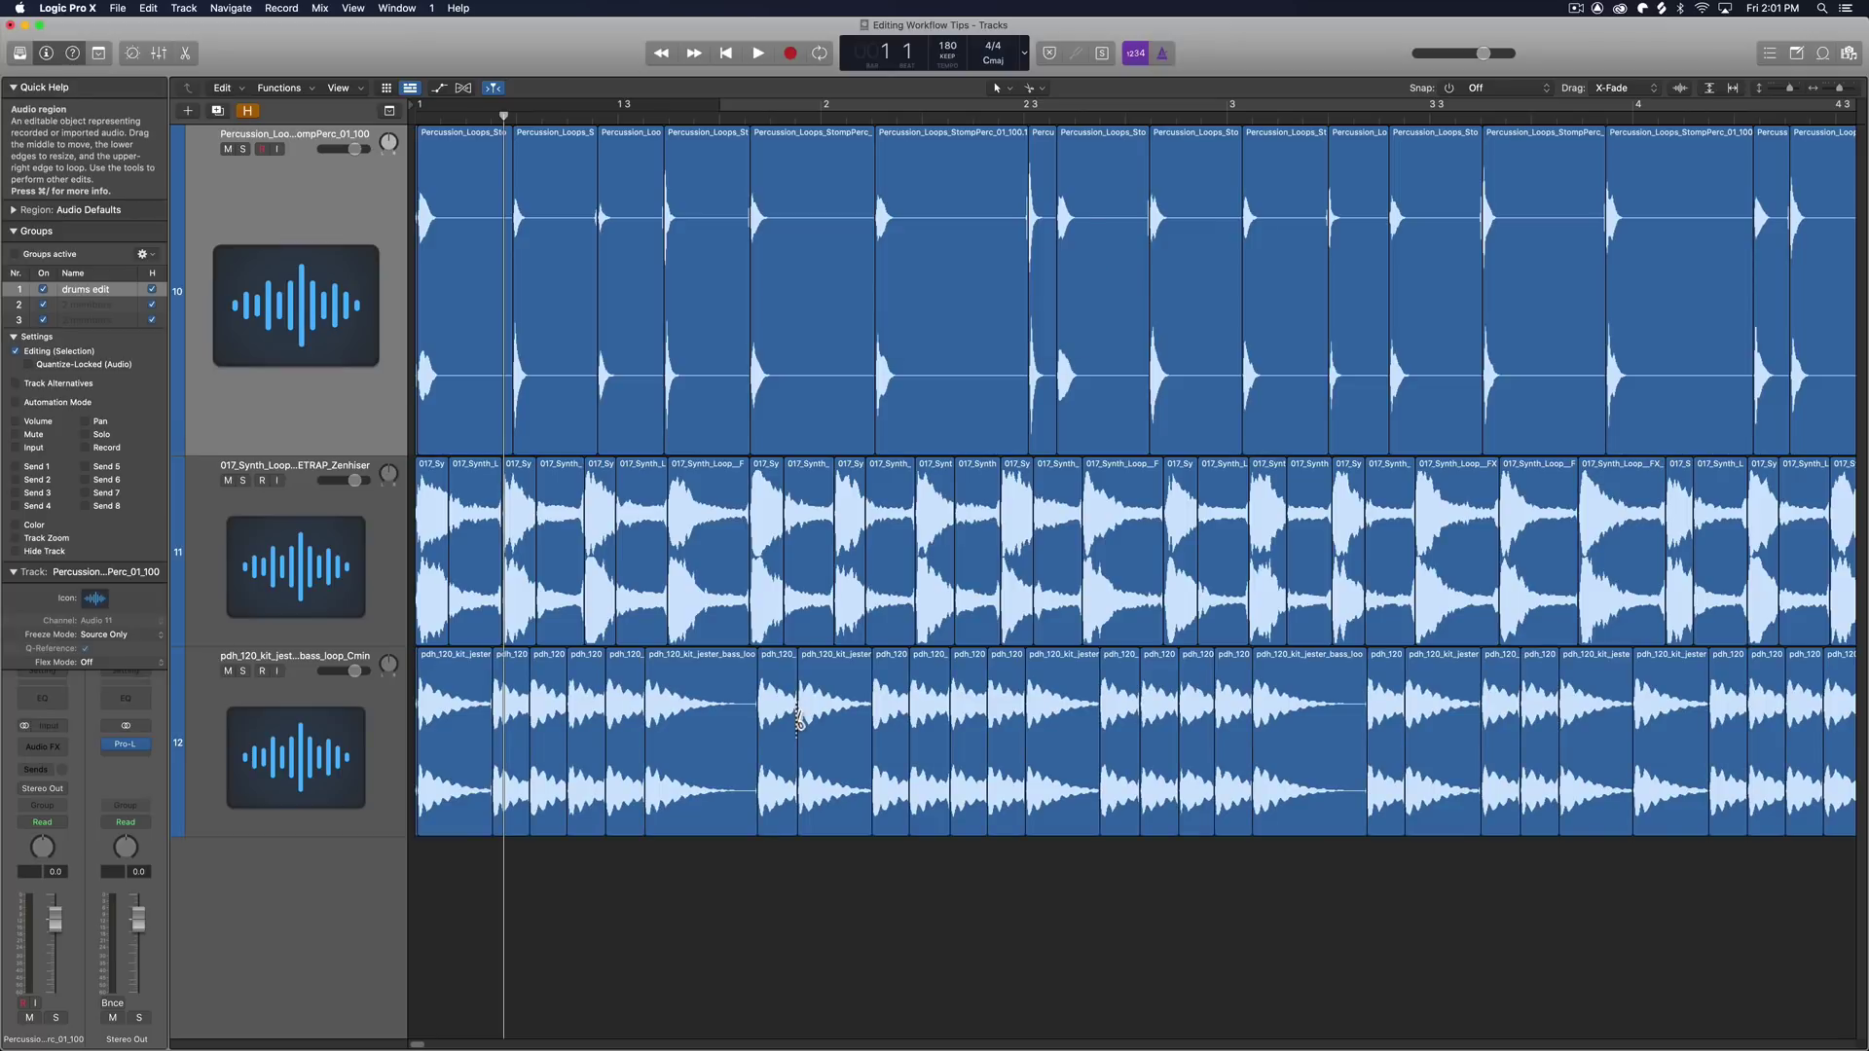
{"action": "key", "text": "super+f"}
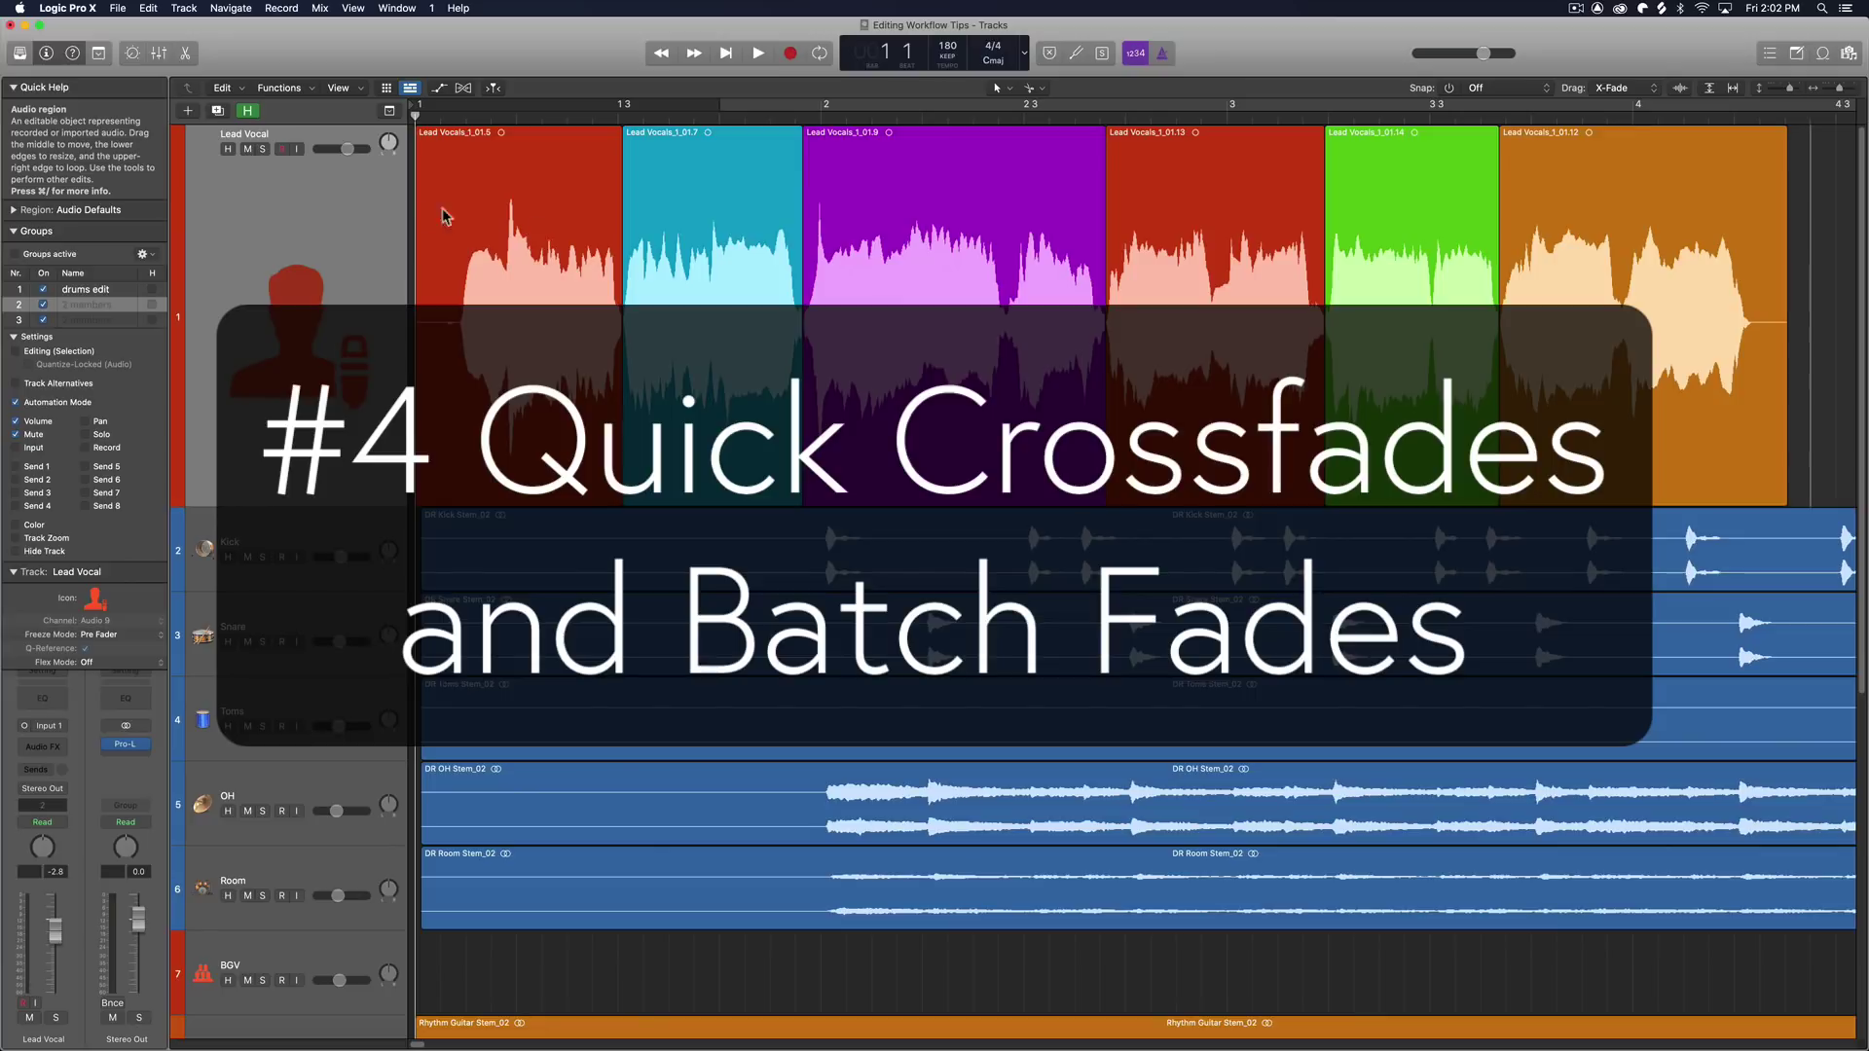
{"action": "left_click", "coordinate": [1695, 208]}
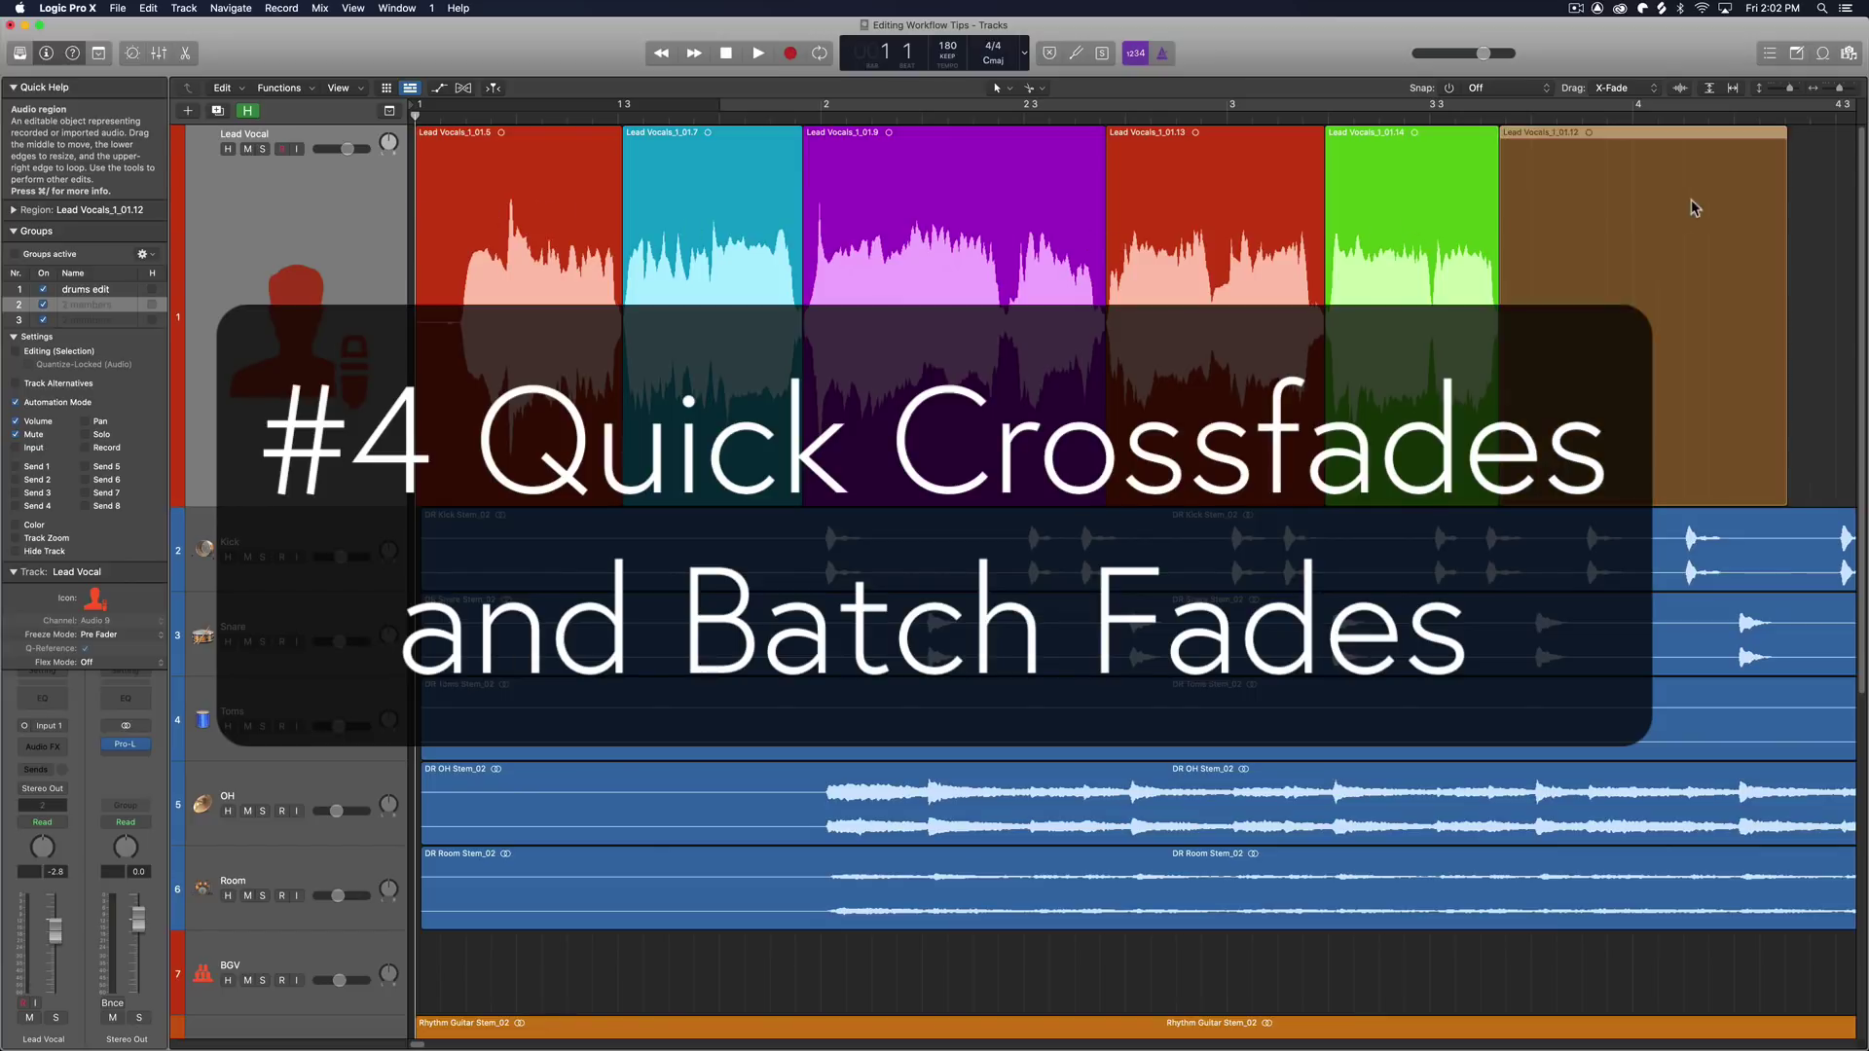
{"action": "left_click_drag", "start_coordinate": [1692, 202], "coordinate": [1660, 203]}
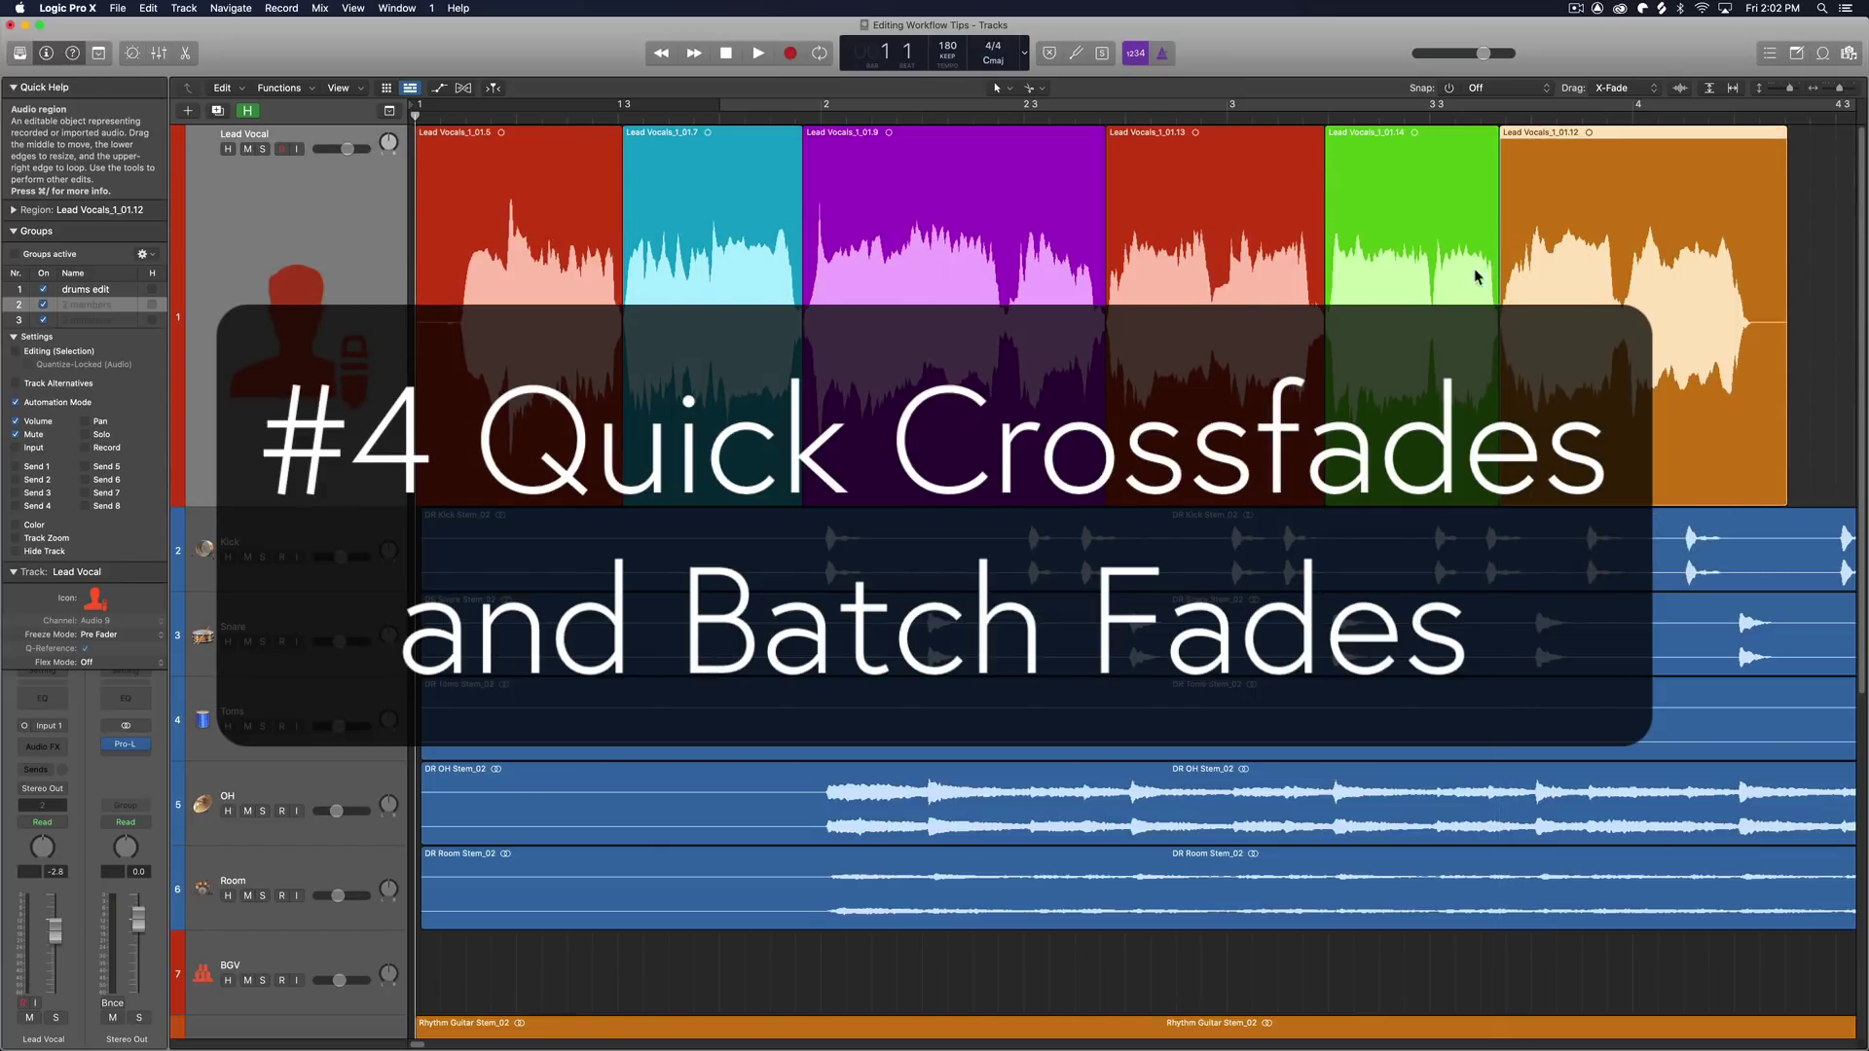
{"action": "left_click", "coordinate": [1816, 239]}
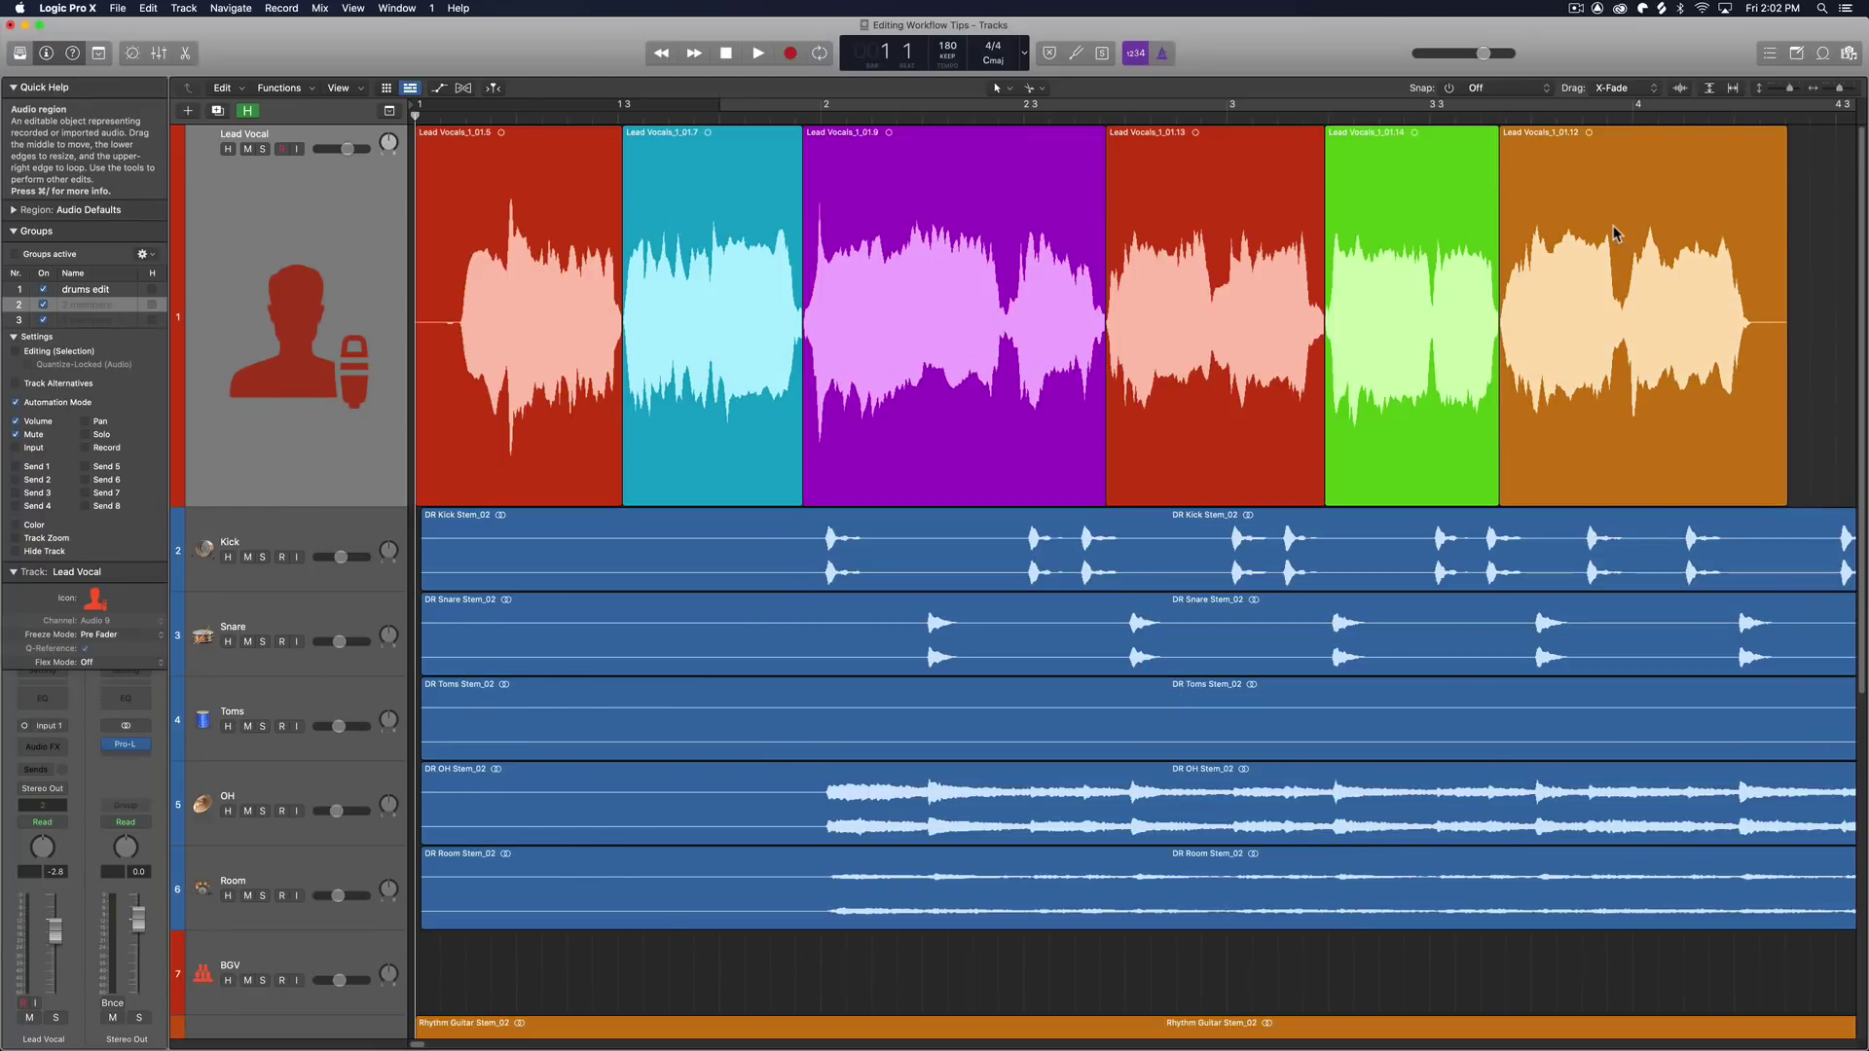
Step: Look up the Fade Tool among the alternate tools without choosing it, and select X-Fade as the drag mode
{"action": "left_click", "coordinate": [1030, 87]}
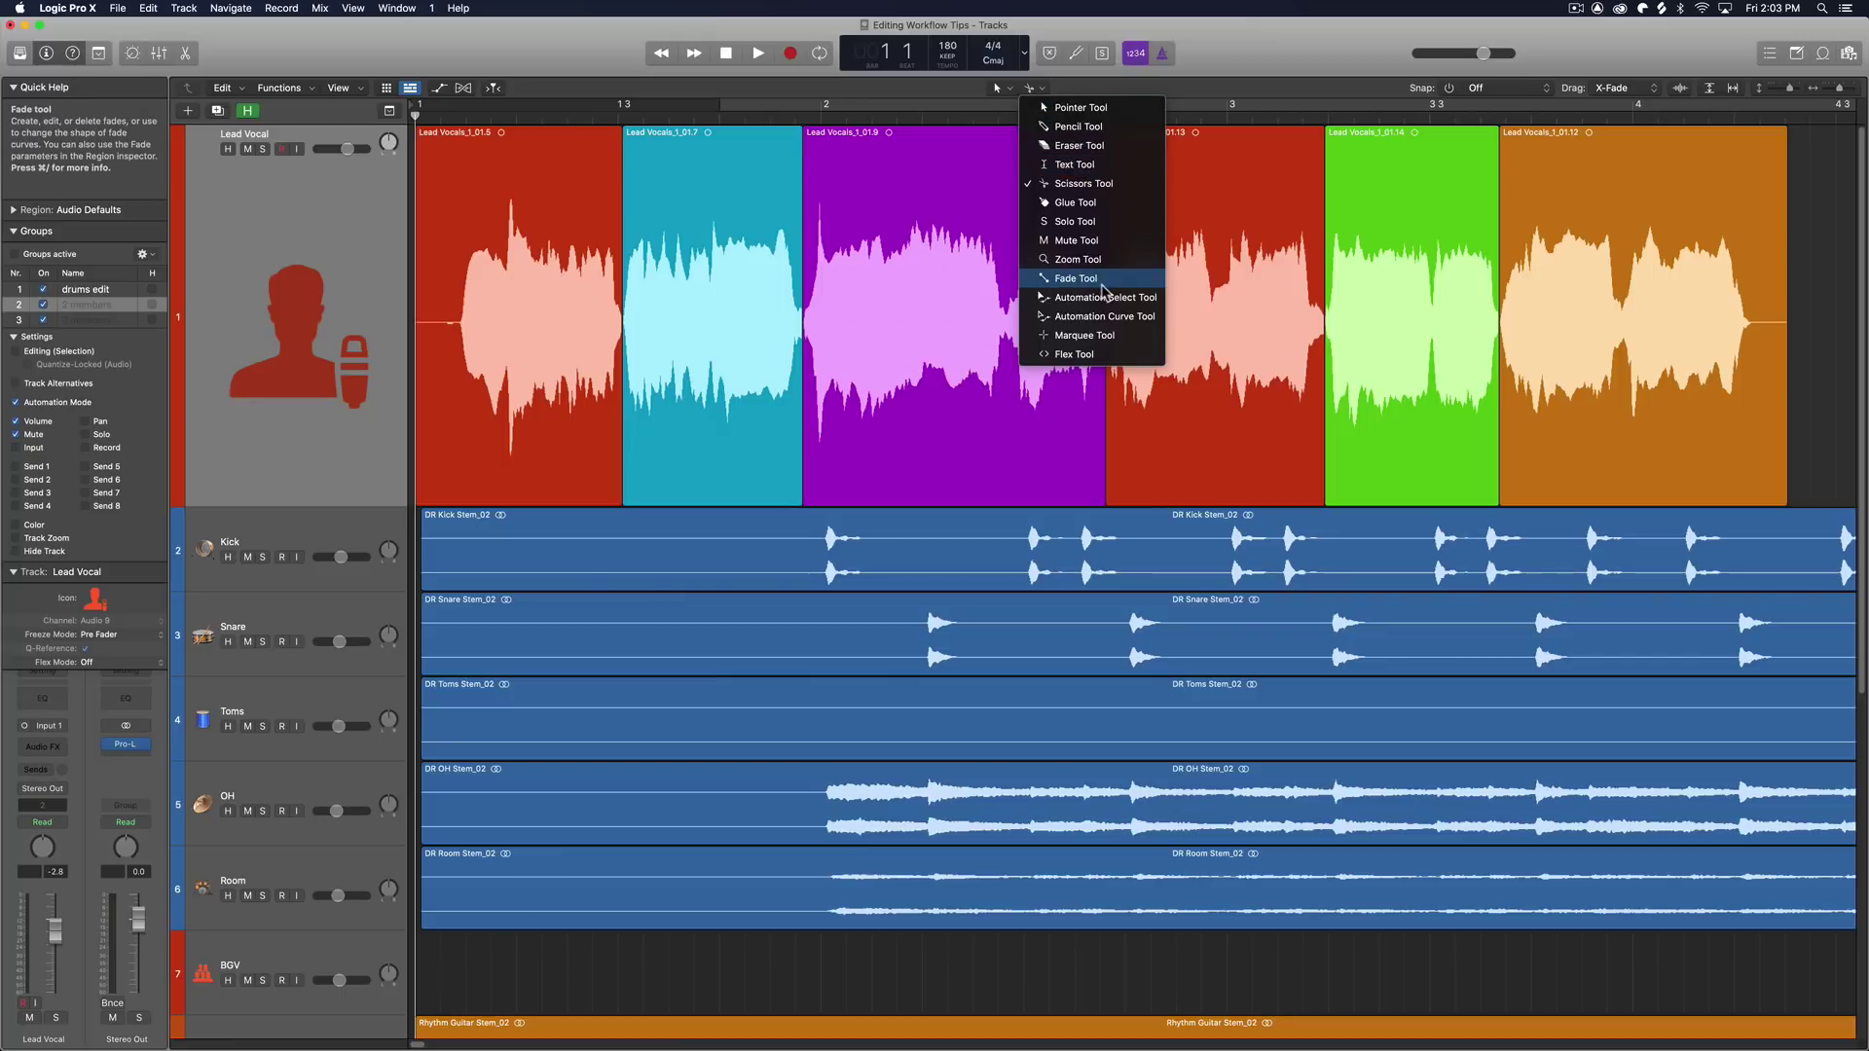
{"action": "left_click", "coordinate": [1836, 243]}
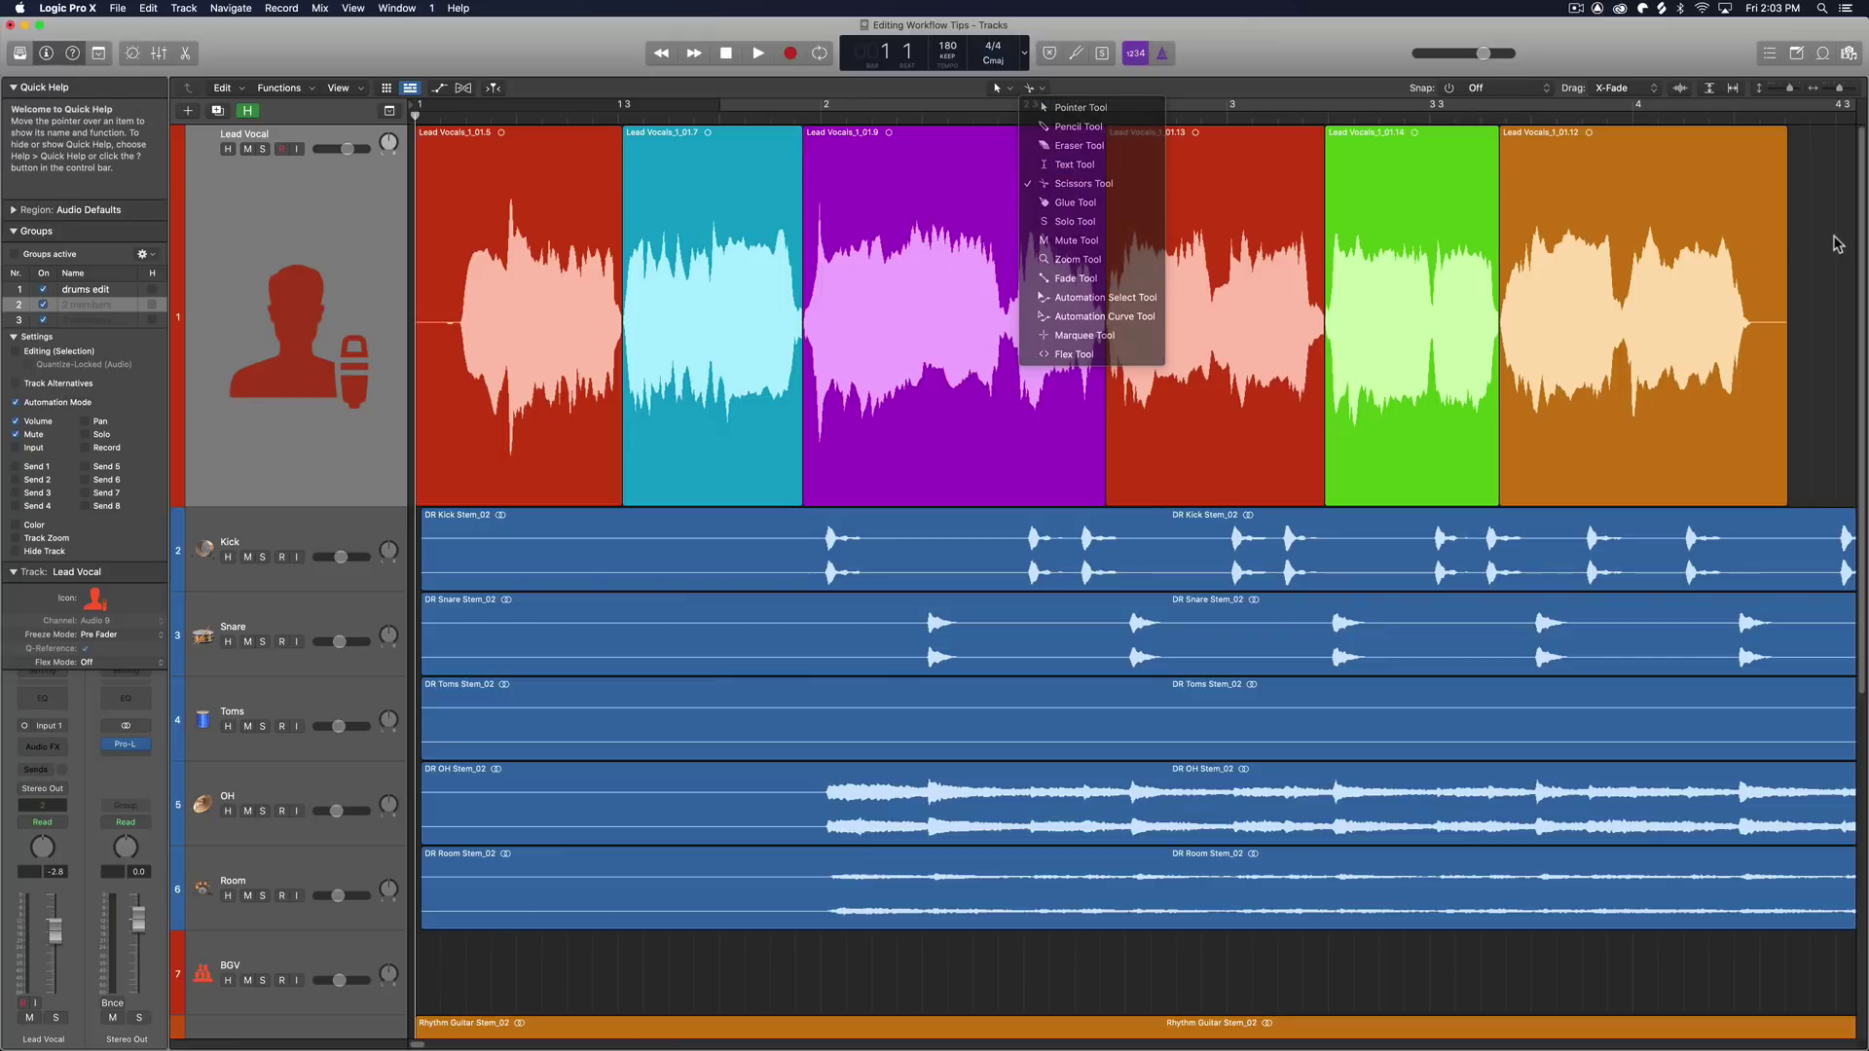
{"action": "left_click", "coordinate": [1623, 88]}
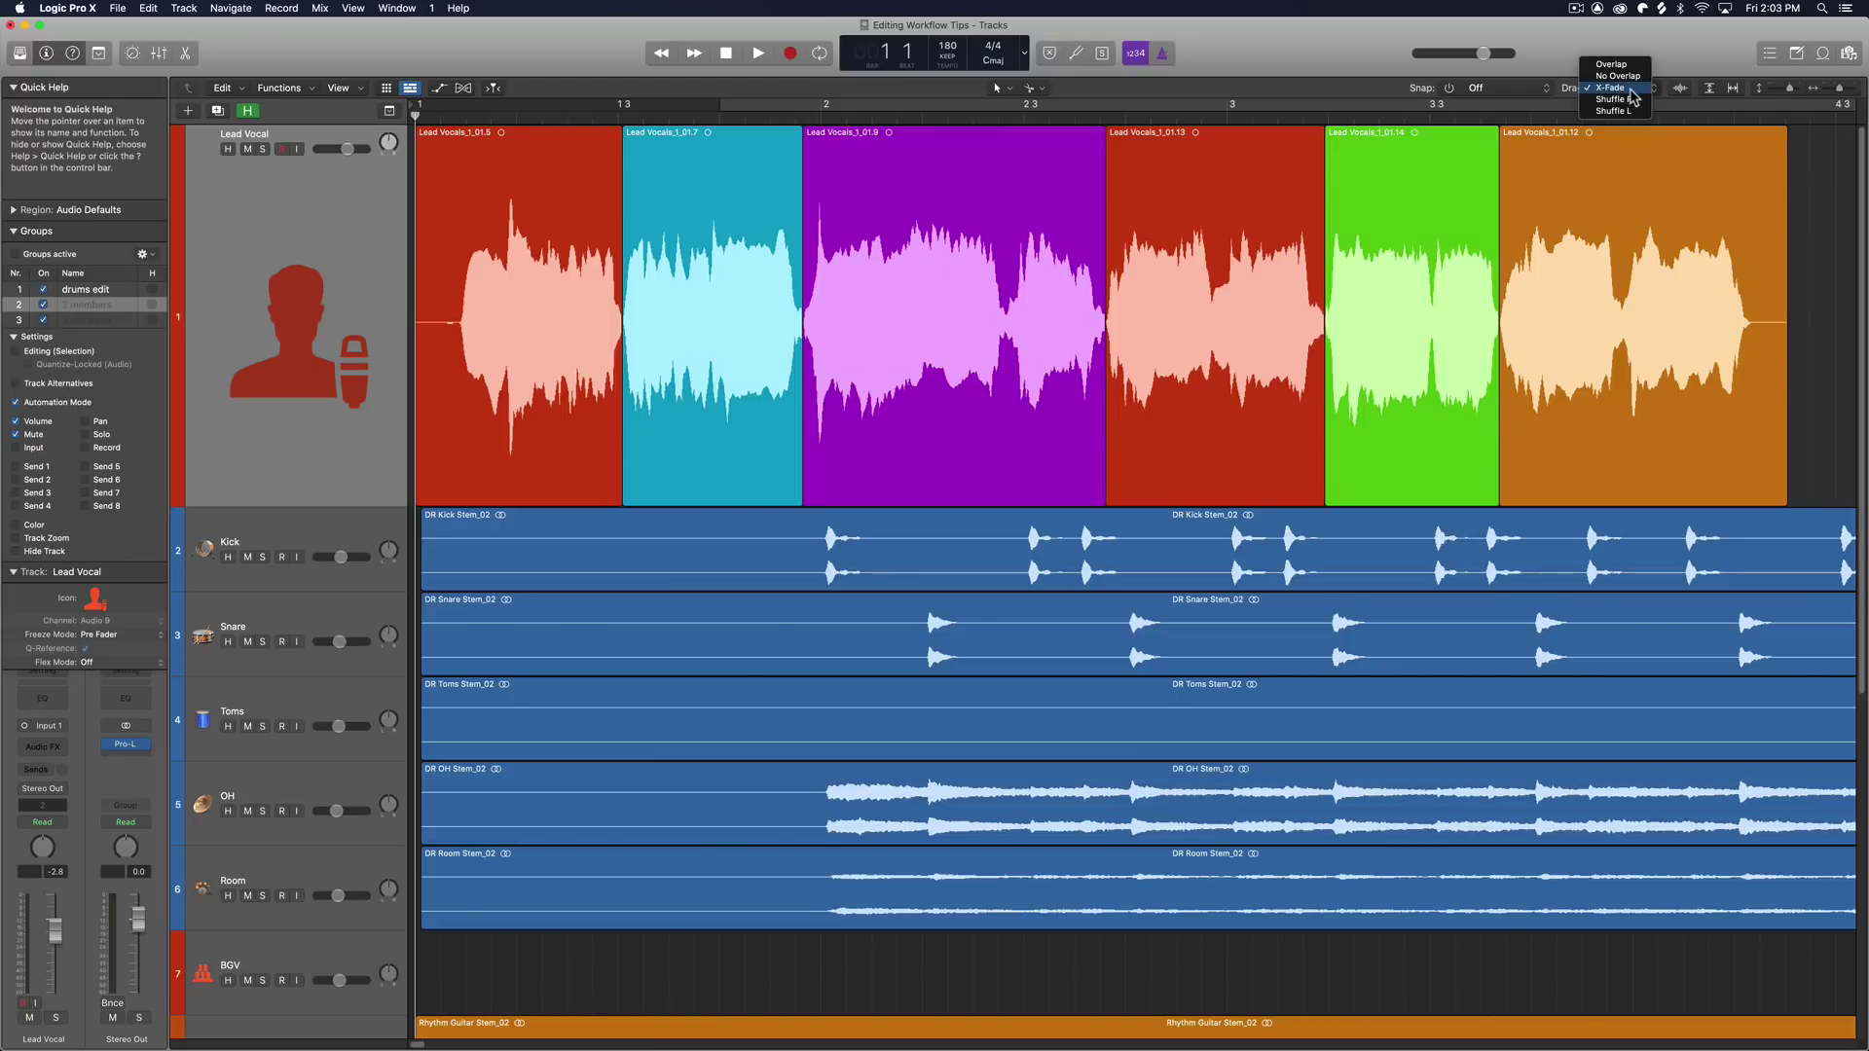
{"action": "left_click", "coordinate": [1631, 89]}
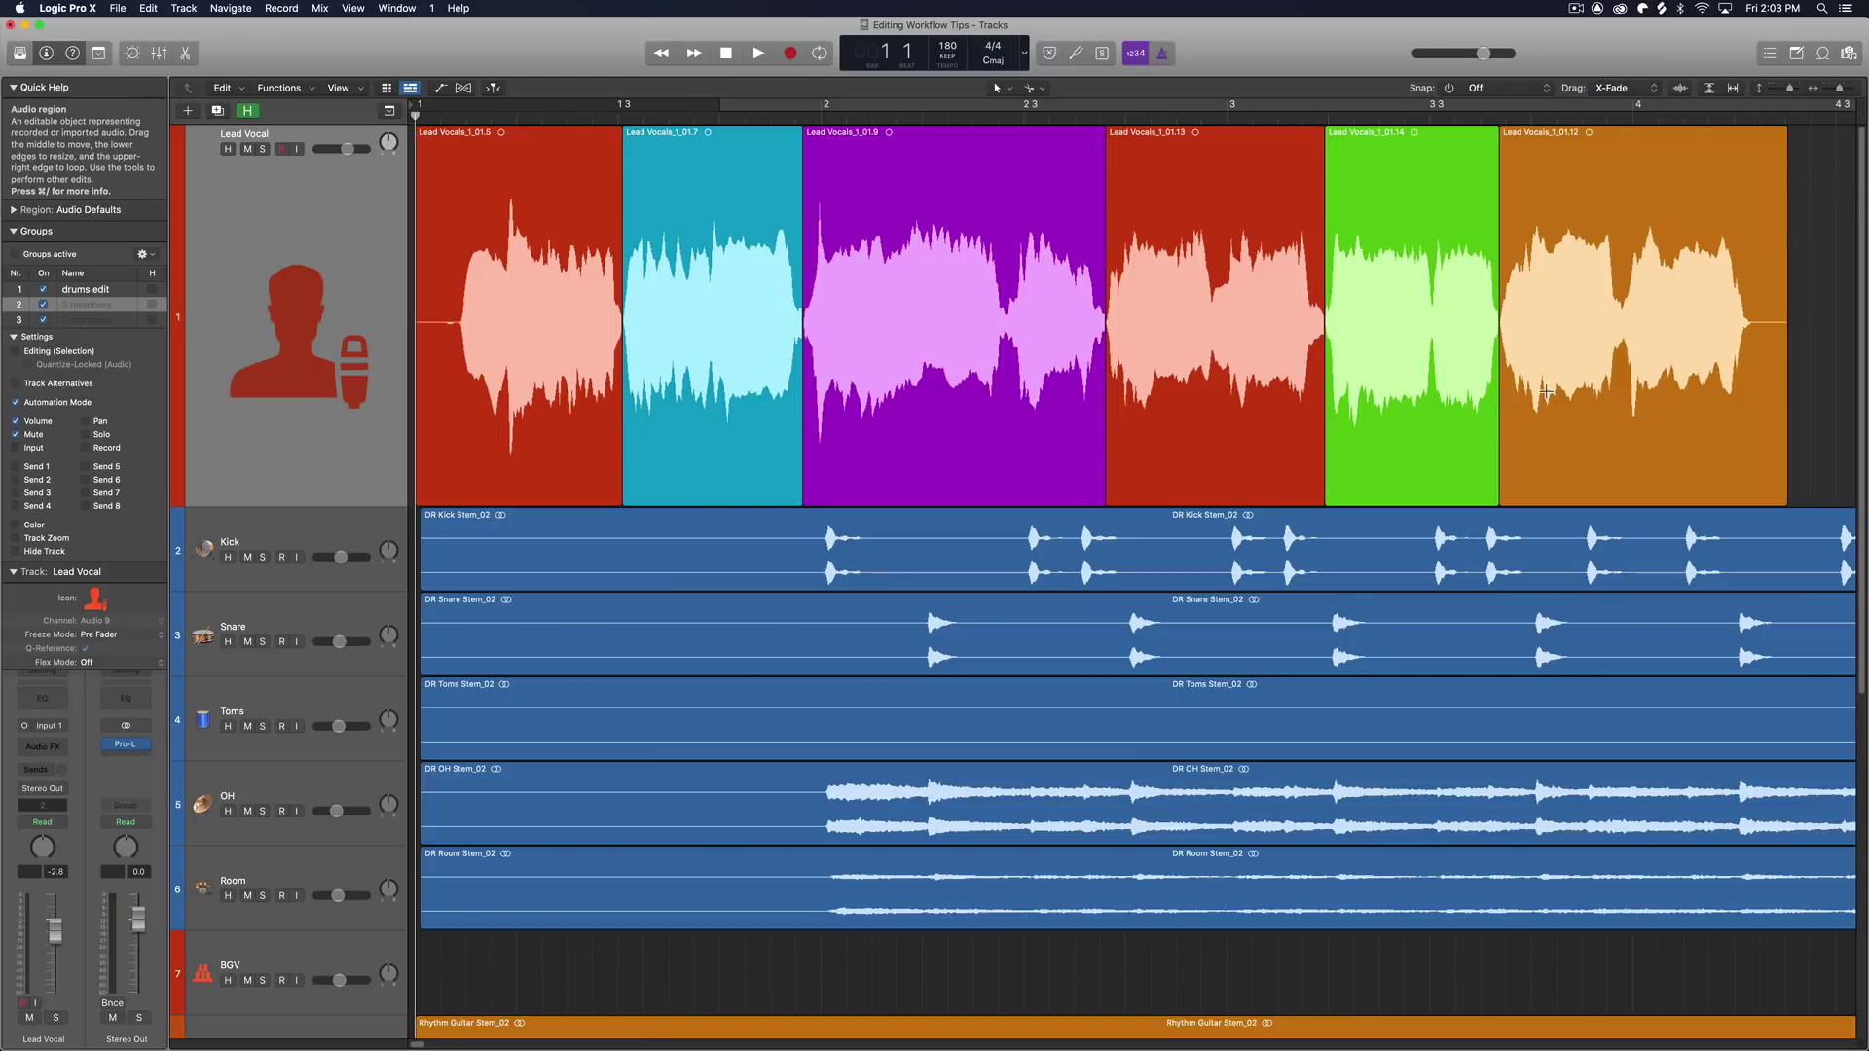
Step: Create a crossfade between the green and orange Lead Vocal regions and undo it
{"action": "left_click", "coordinate": [1501, 223]}
{"action": "mouse_move", "coordinate": [1493, 225]}
{"action": "left_mouse_down"}
{"action": "mouse_move", "coordinate": [1456, 232]}
{"action": "mouse_move", "coordinate": [1494, 228]}
{"action": "left_mouse_up"}
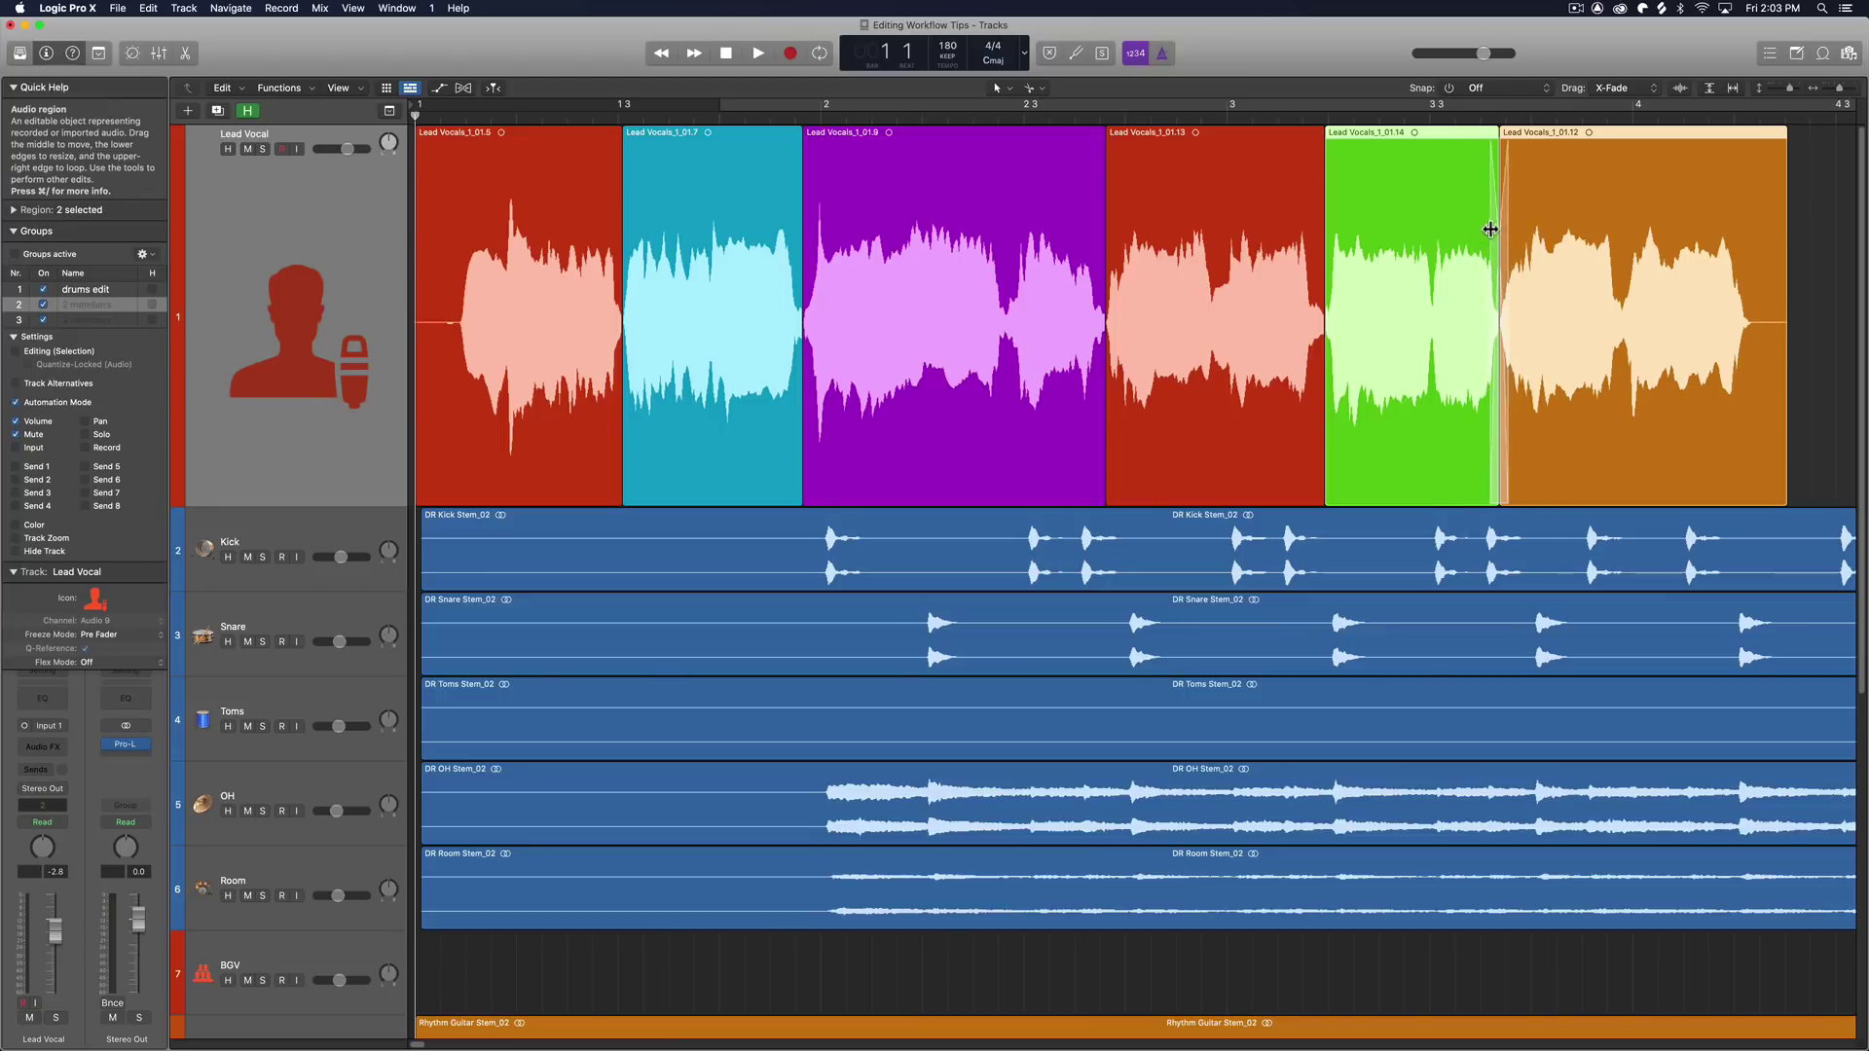
{"action": "key", "text": "super+z"}
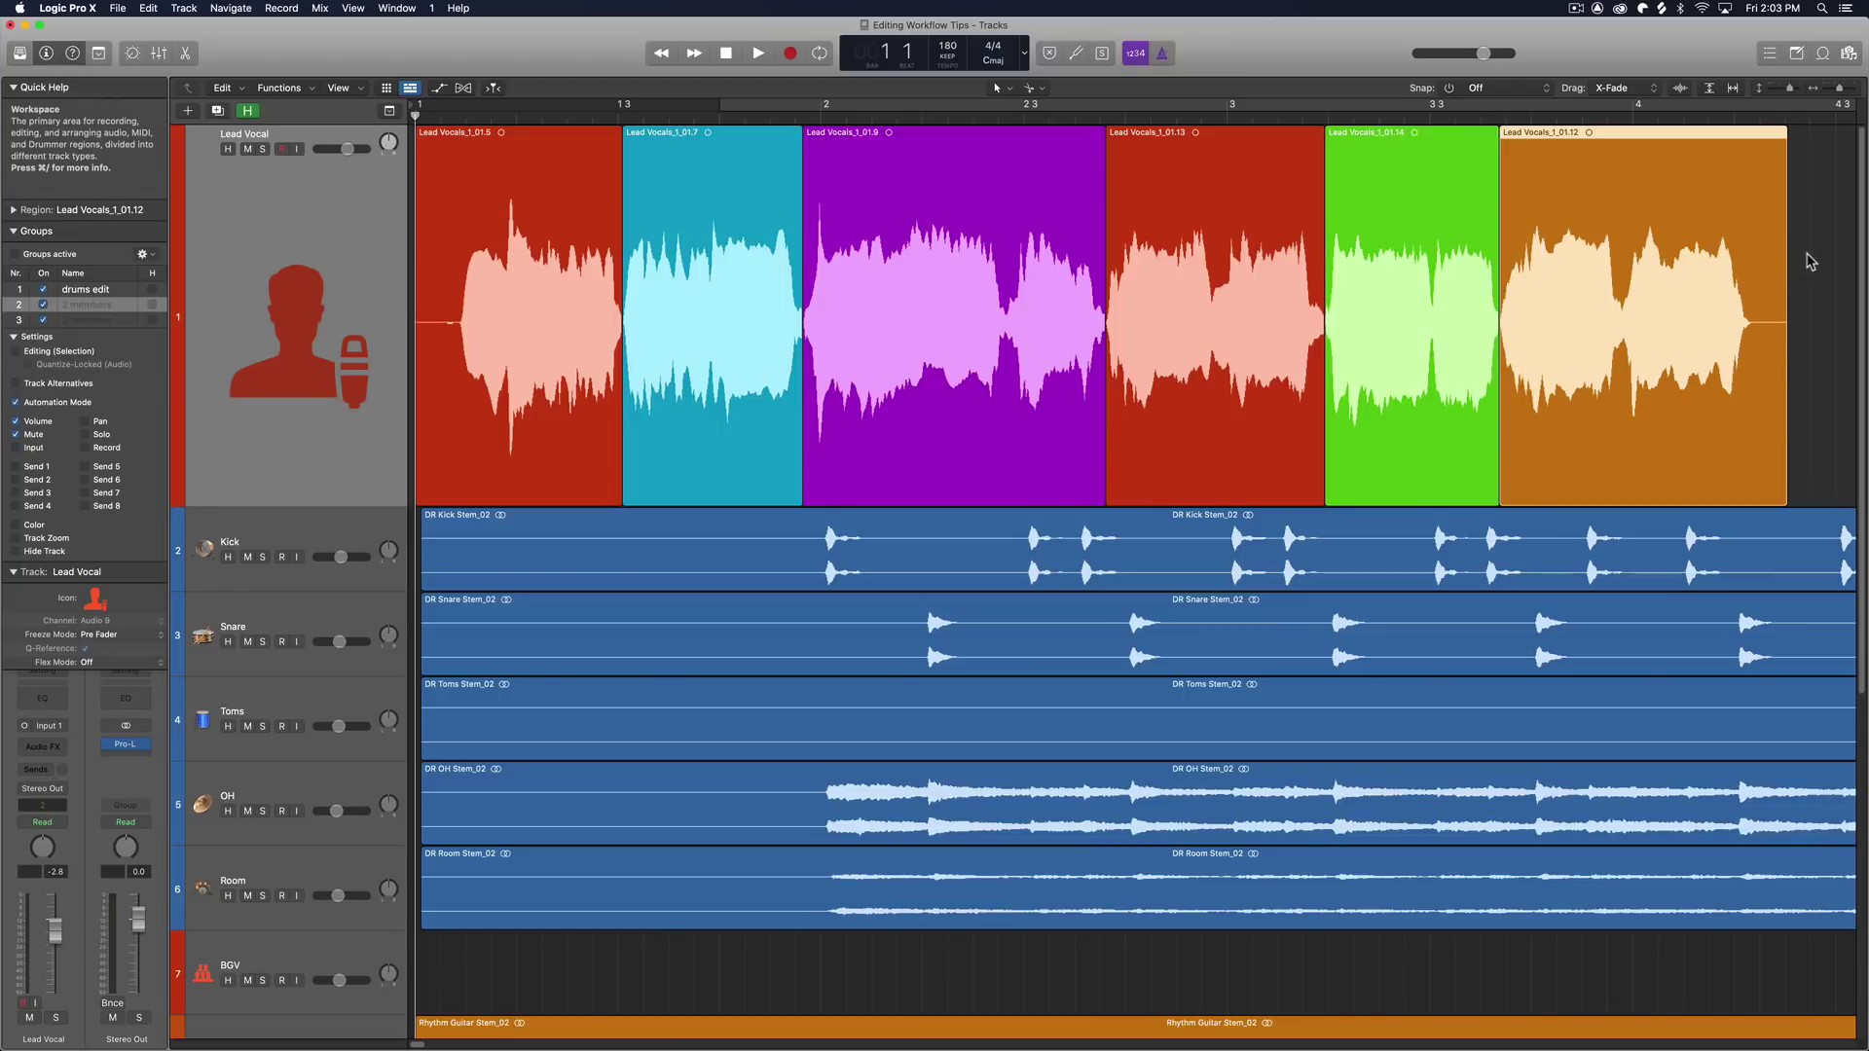
Step: Select all six Lead Vocal regions, crossfade them at their shared edges, and check the first crossfade
{"action": "left_click_drag", "start_coordinate": [1805, 253], "coordinate": [577, 224]}
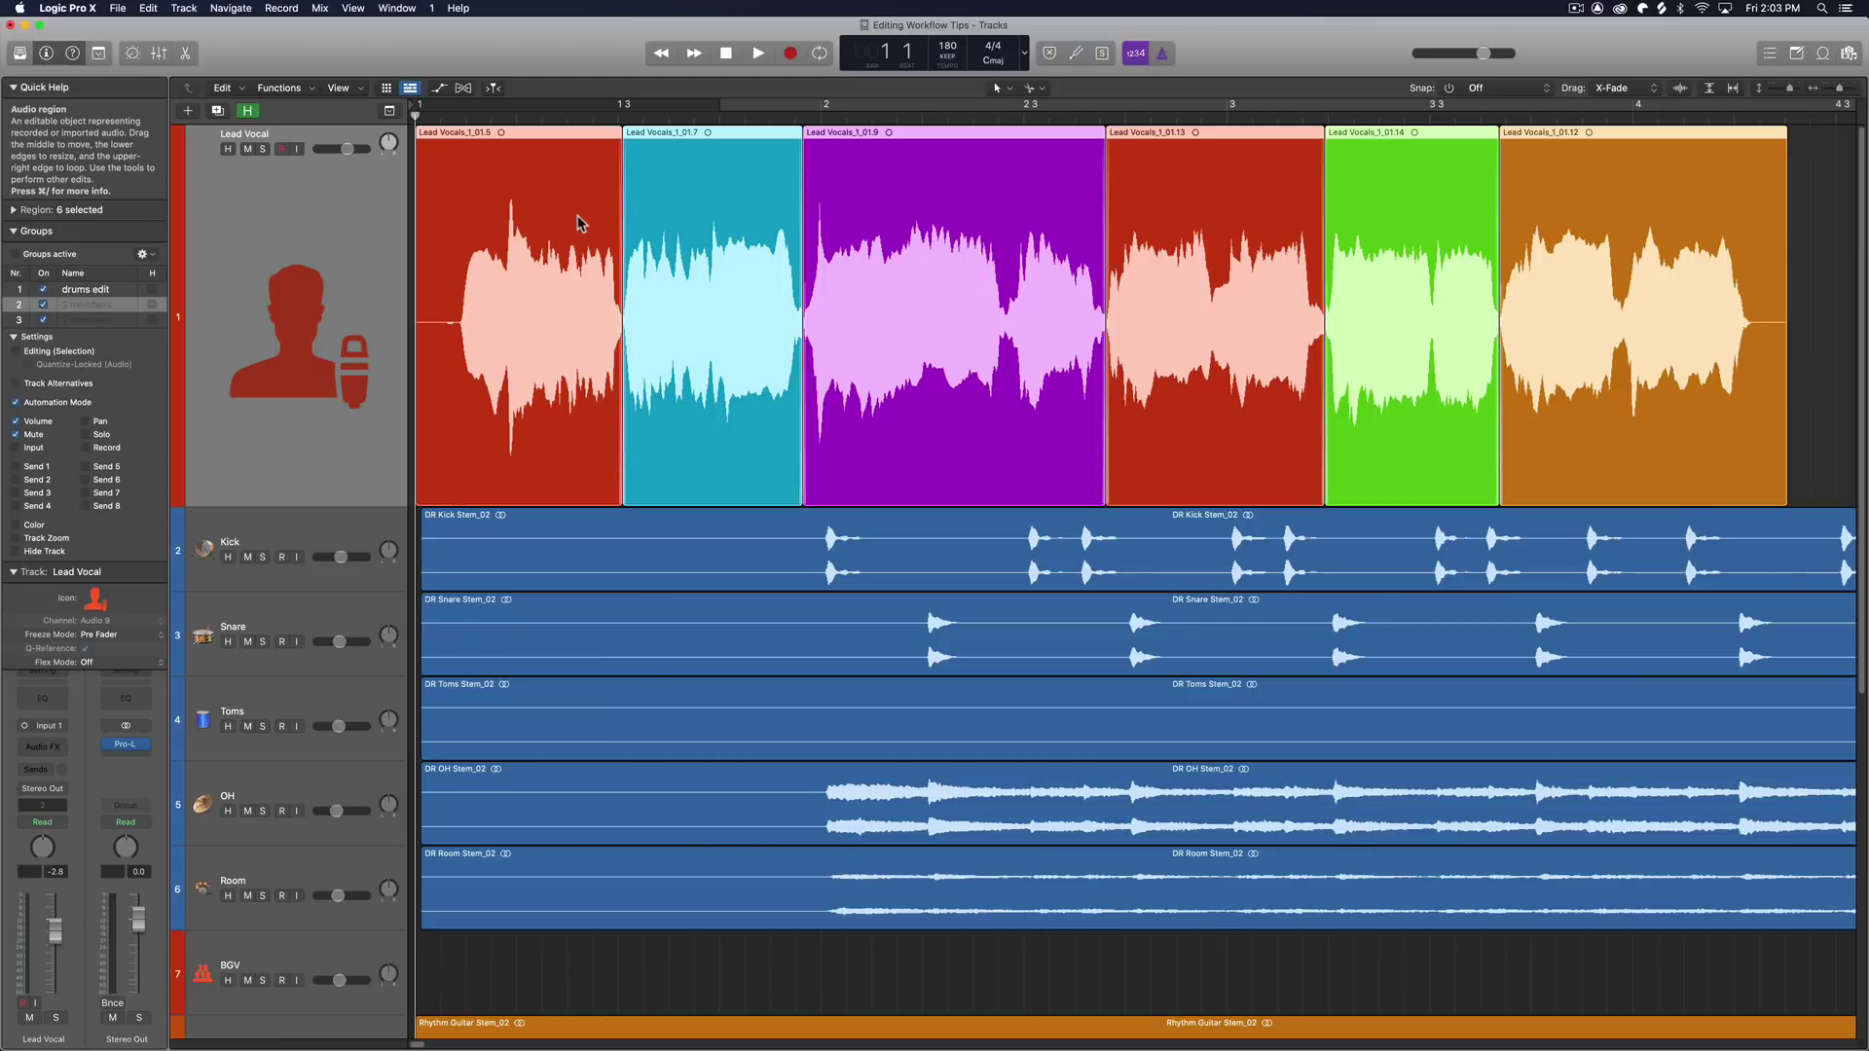
{"action": "key", "text": "super+Right"}
{"action": "key", "text": "super+Right"}
{"action": "key", "text": "super+Right"}
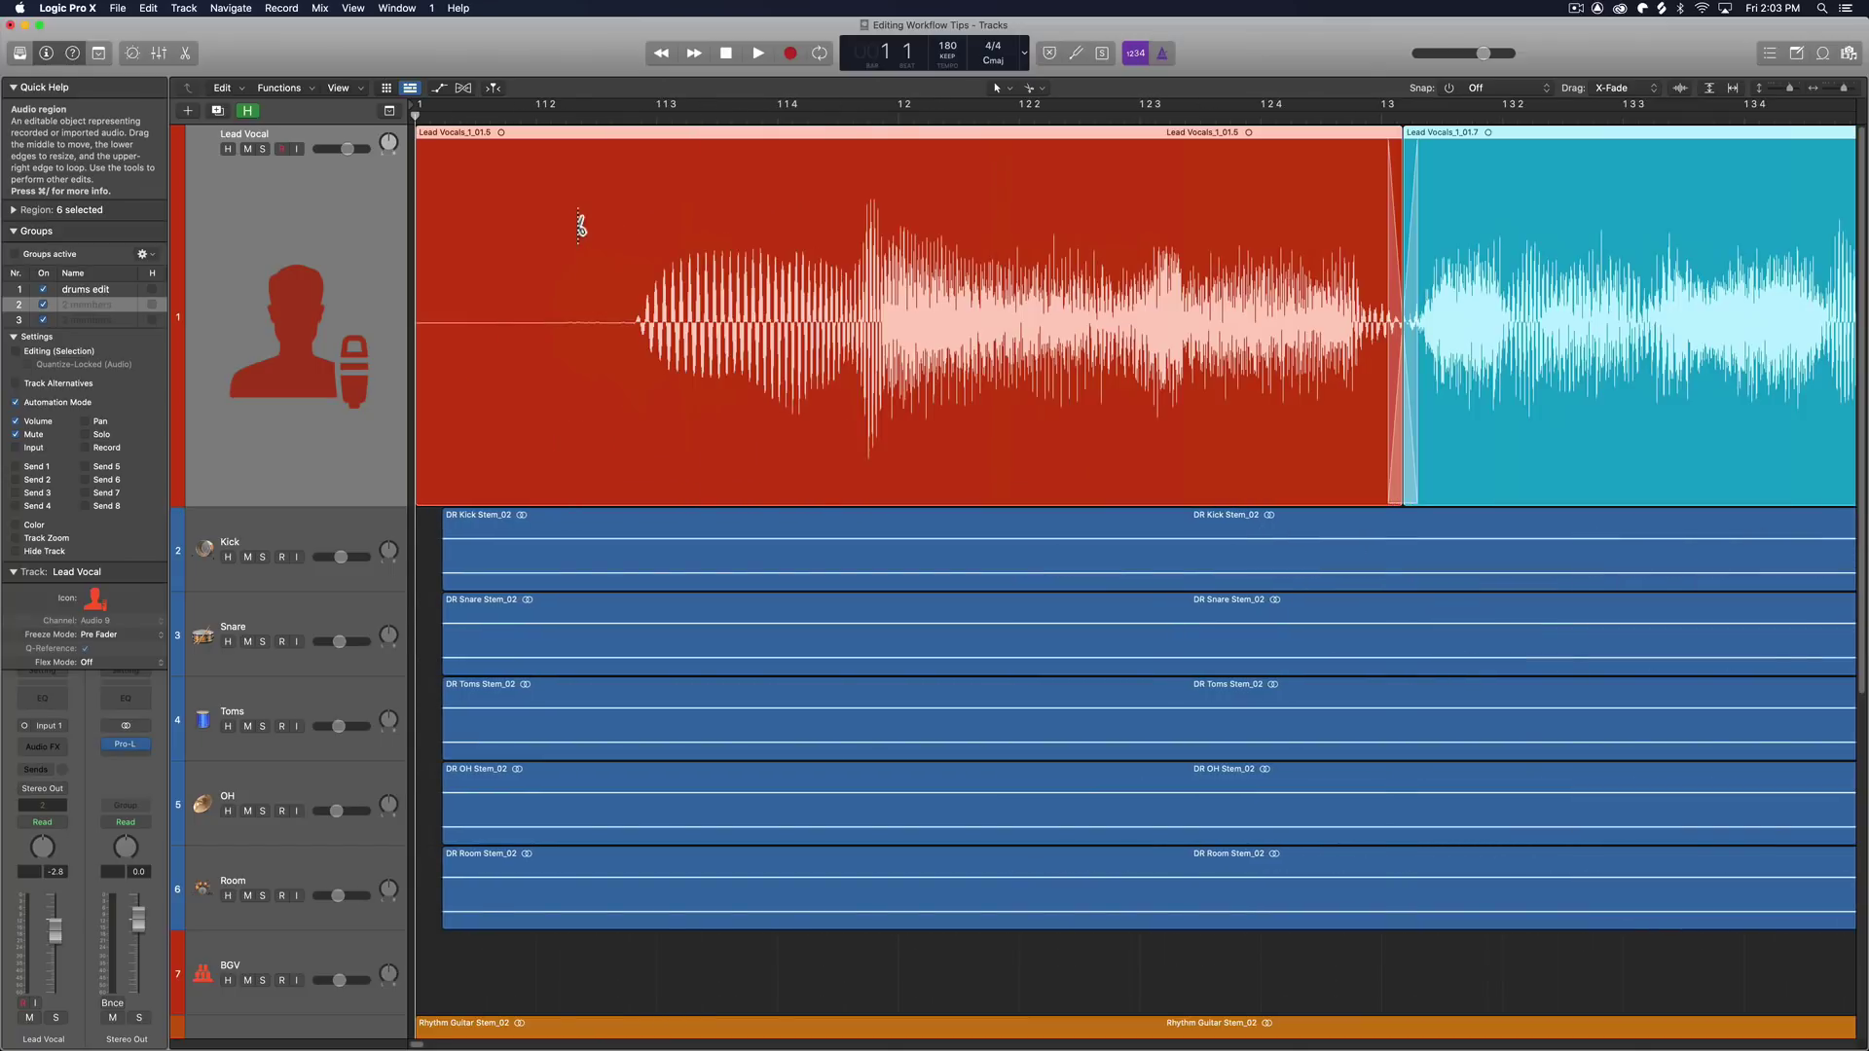
{"action": "key", "text": "super+Left"}
{"action": "key", "text": "super+Left"}
{"action": "key", "text": "super+Left"}
{"action": "key", "text": "super+Left"}
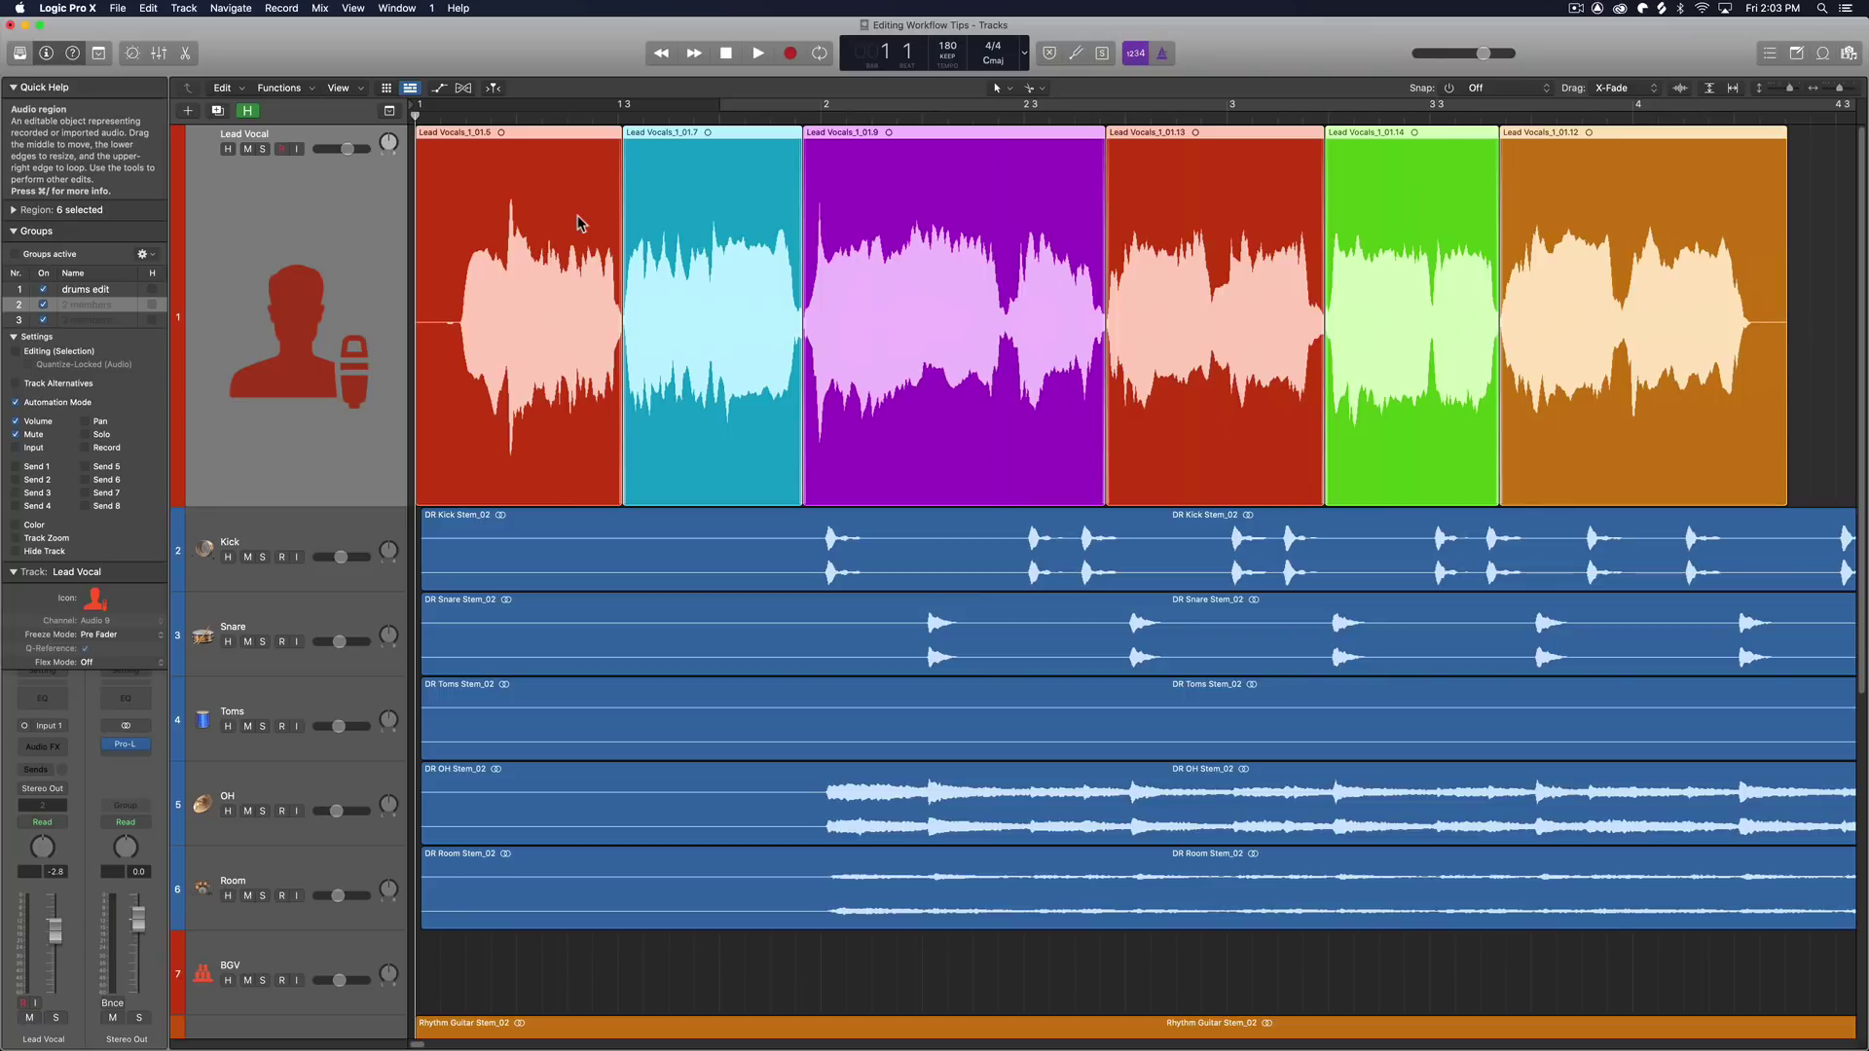
Step: Examine the crossfade between the first two Lead Vocal regions up close
{"action": "key", "text": "super+Right"}
{"action": "key", "text": "super+Right"}
{"action": "key", "text": "super+Right"}
{"action": "key", "text": "super+Right"}
{"action": "key", "text": "super+Right"}
{"action": "key", "text": "super+Right"}
{"action": "key", "text": "super+Right"}
{"action": "key", "text": "super+Right"}
{"action": "key", "text": "super+Right"}
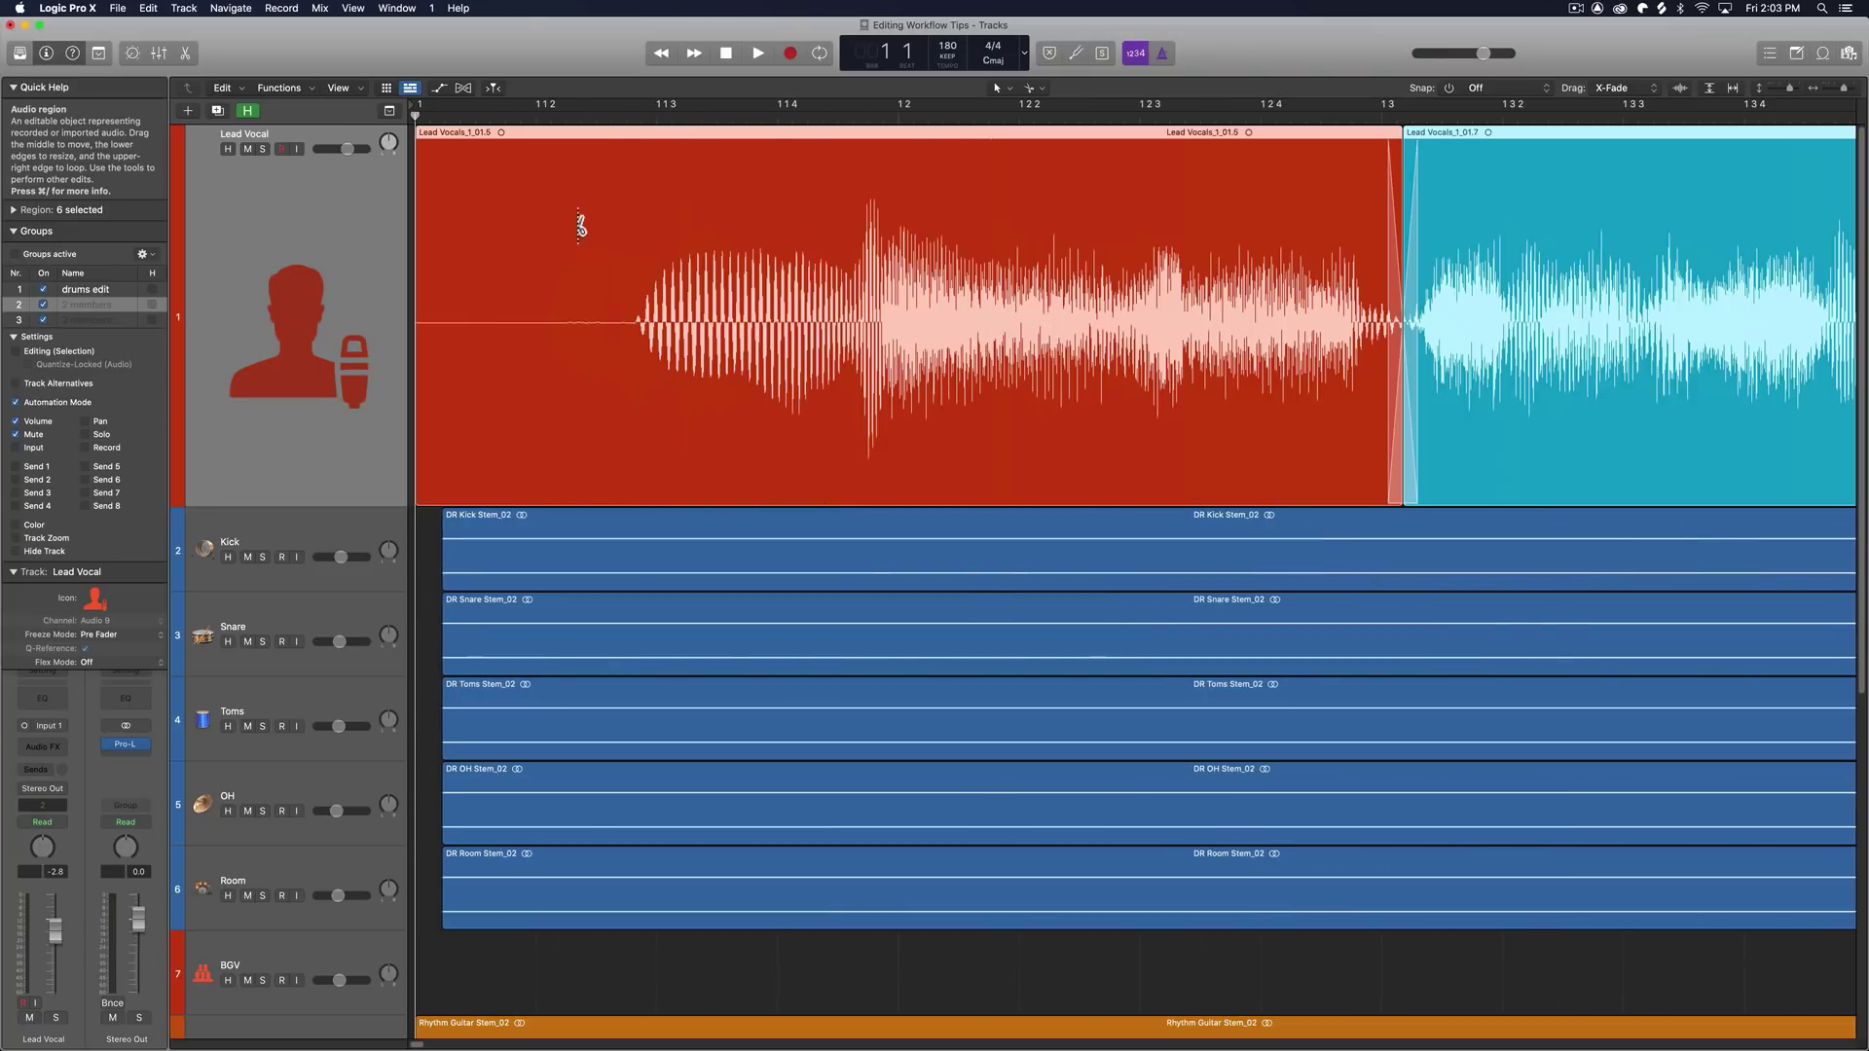
Step: Open the audio editing preferences and move their window clear of the Lead Vocal waveforms
{"action": "scroll", "coordinate": [1555, 380], "scroll_direction": "right", "scroll_amount": 2}
{"action": "scroll", "coordinate": [1556, 379], "scroll_direction": "right", "scroll_amount": 10}
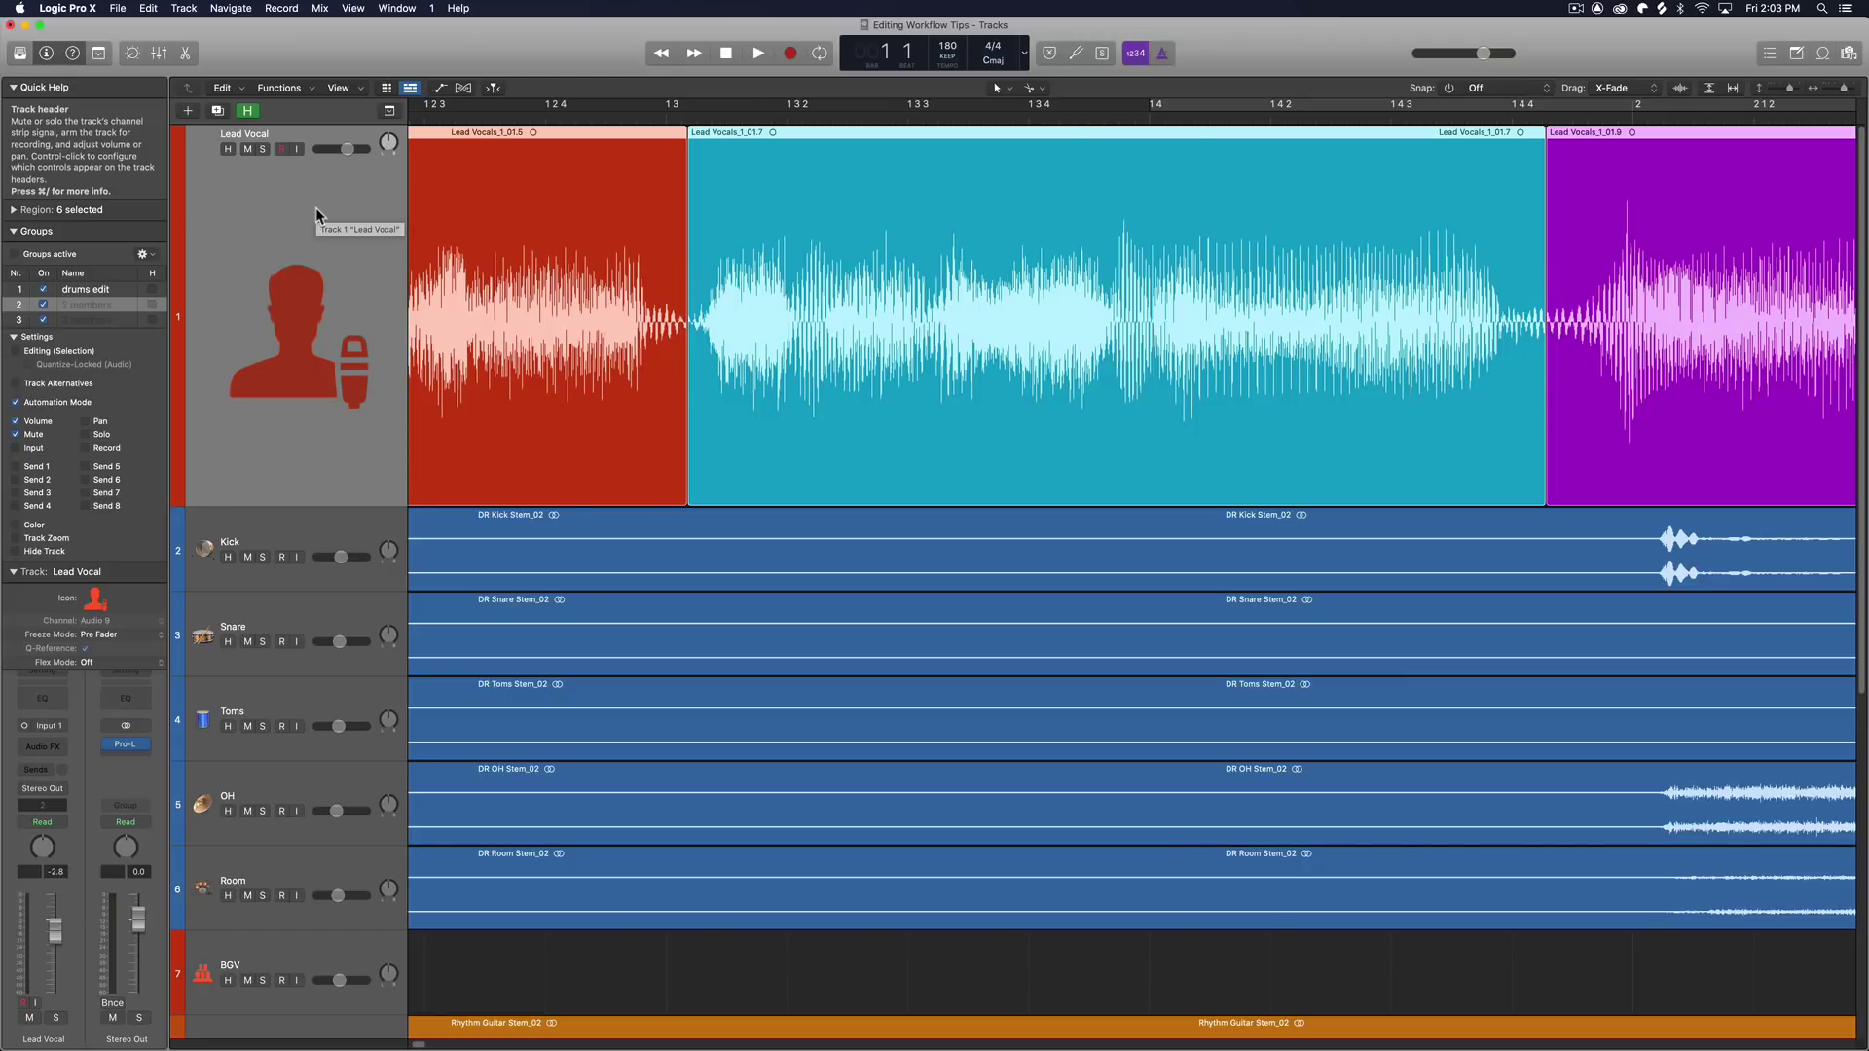
{"action": "left_click", "coordinate": [82, 14]}
{"action": "mouse_move", "coordinate": [89, 50]}
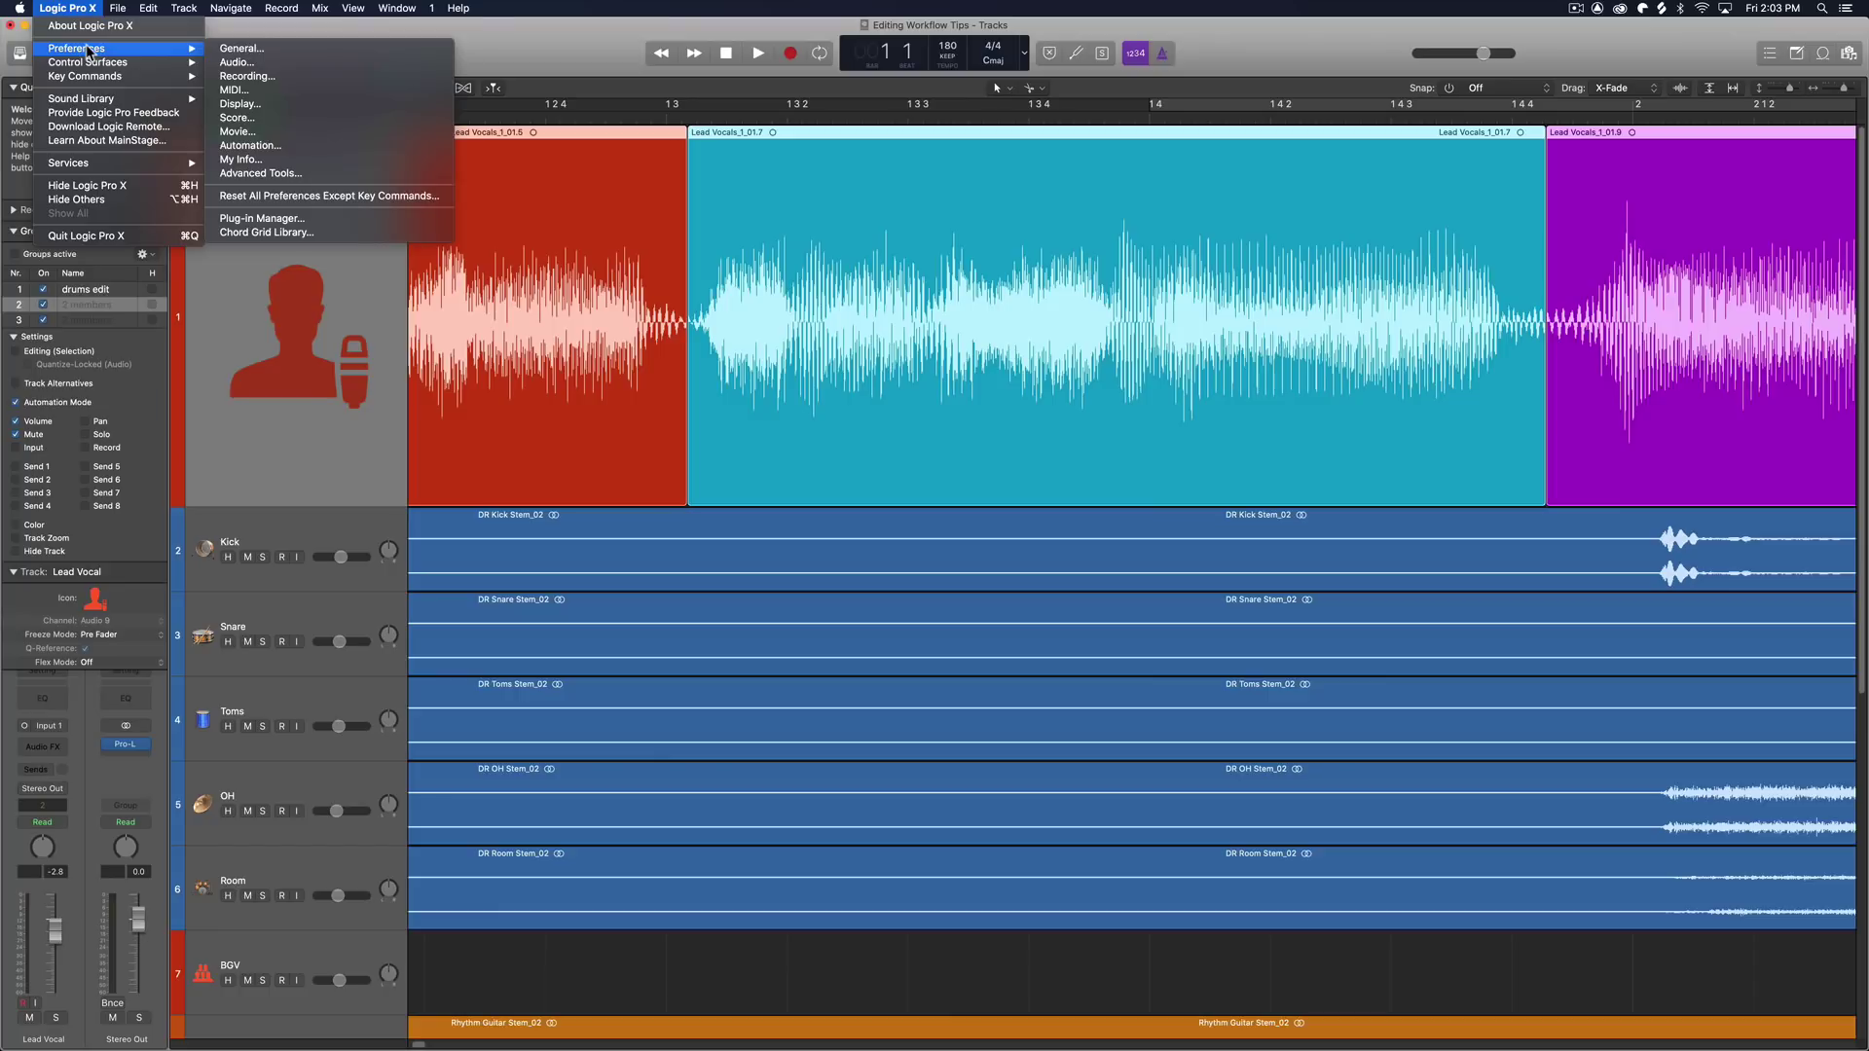
{"action": "left_click", "coordinate": [274, 65]}
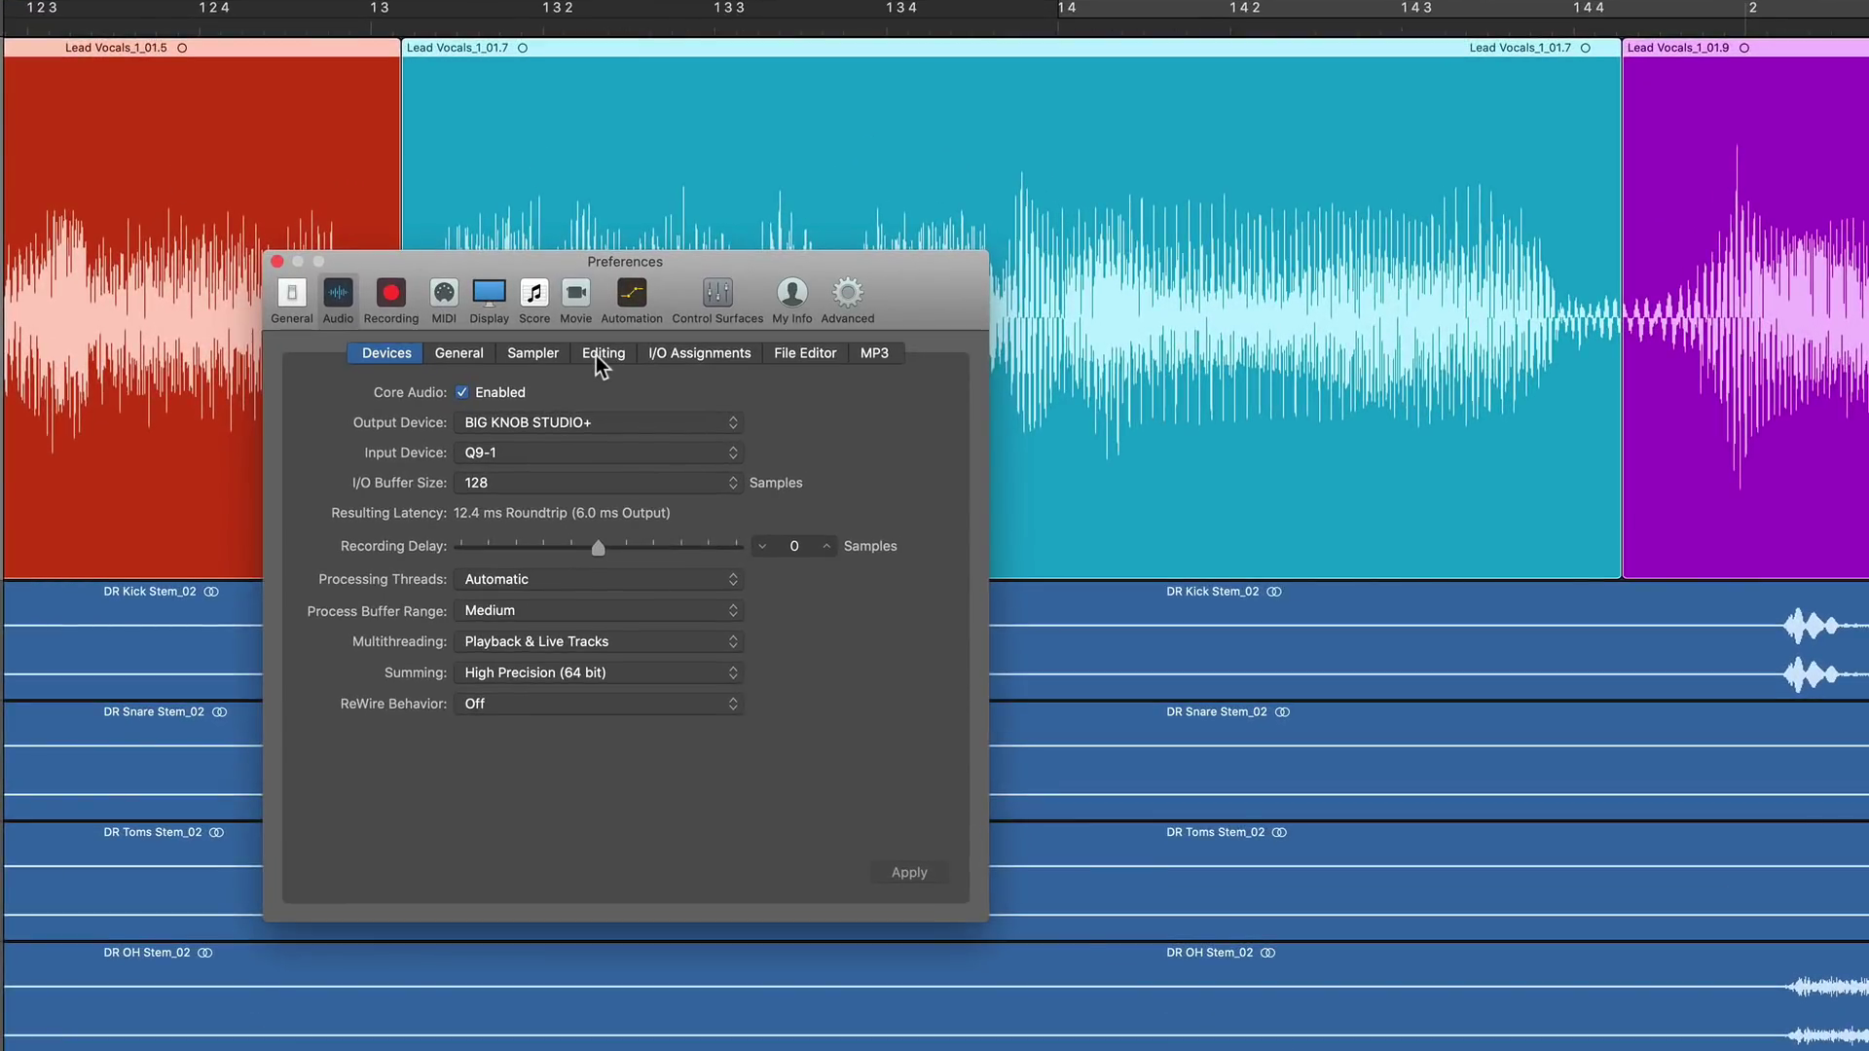
{"action": "left_click", "coordinate": [603, 353]}
{"action": "left_click_drag", "start_coordinate": [699, 267], "coordinate": [778, 377]}
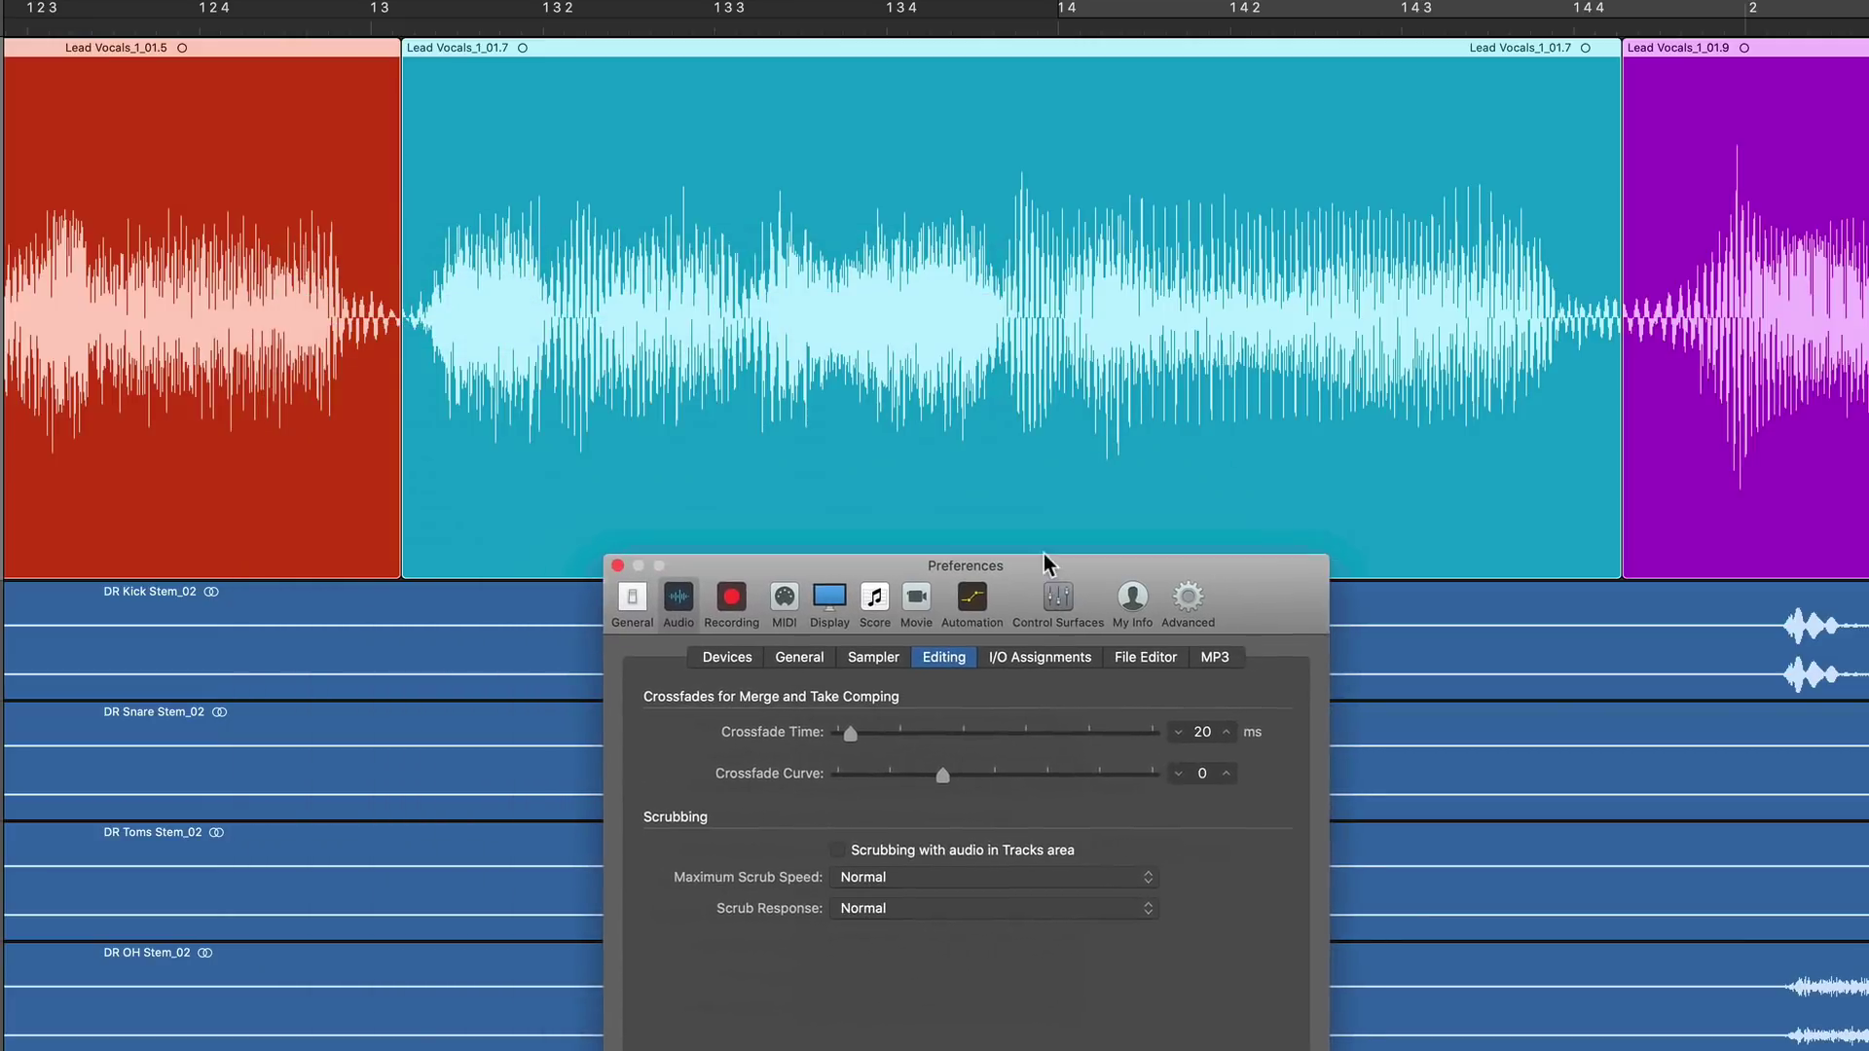
{"action": "left_click_drag", "start_coordinate": [1043, 554], "coordinate": [1042, 494]}
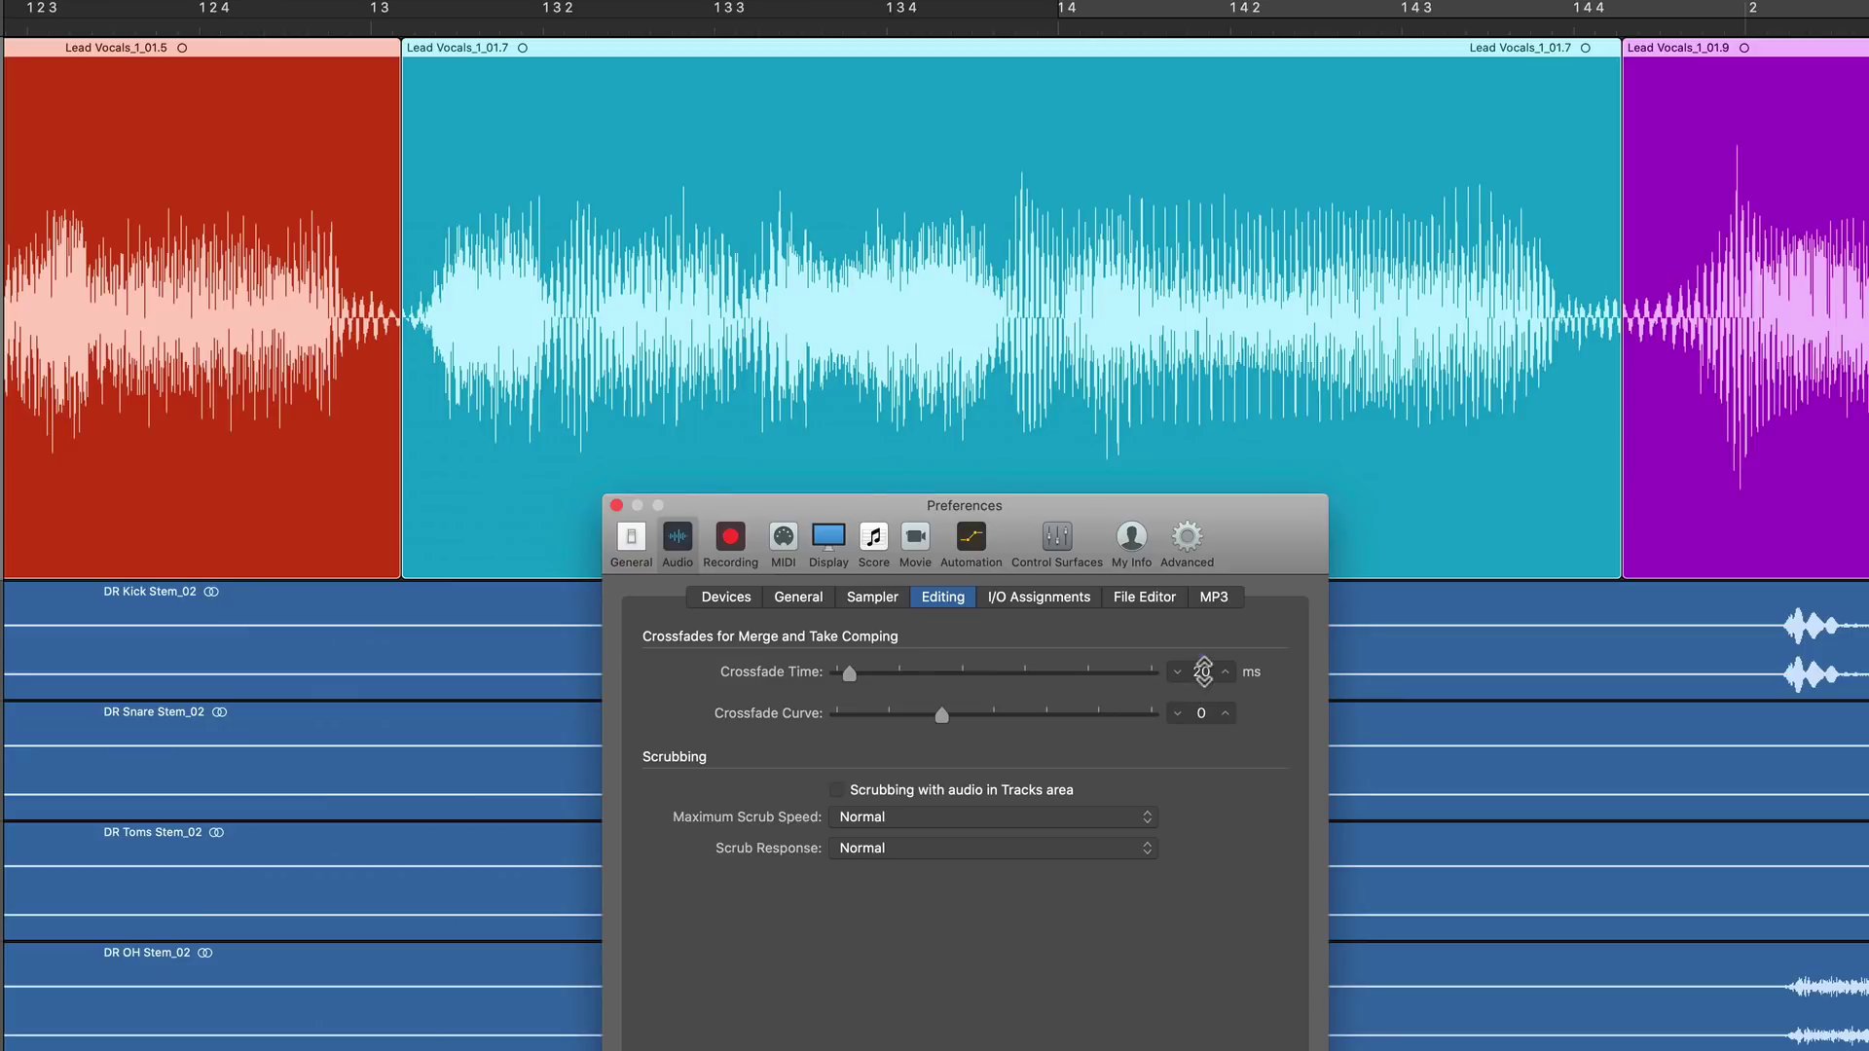
Step: Set the crossfade time to 6 ms, try it on the selected Lead Vocal regions, and undo the crossfades
{"action": "double_click", "coordinate": [1203, 671]}
{"action": "type", "text": "6"}
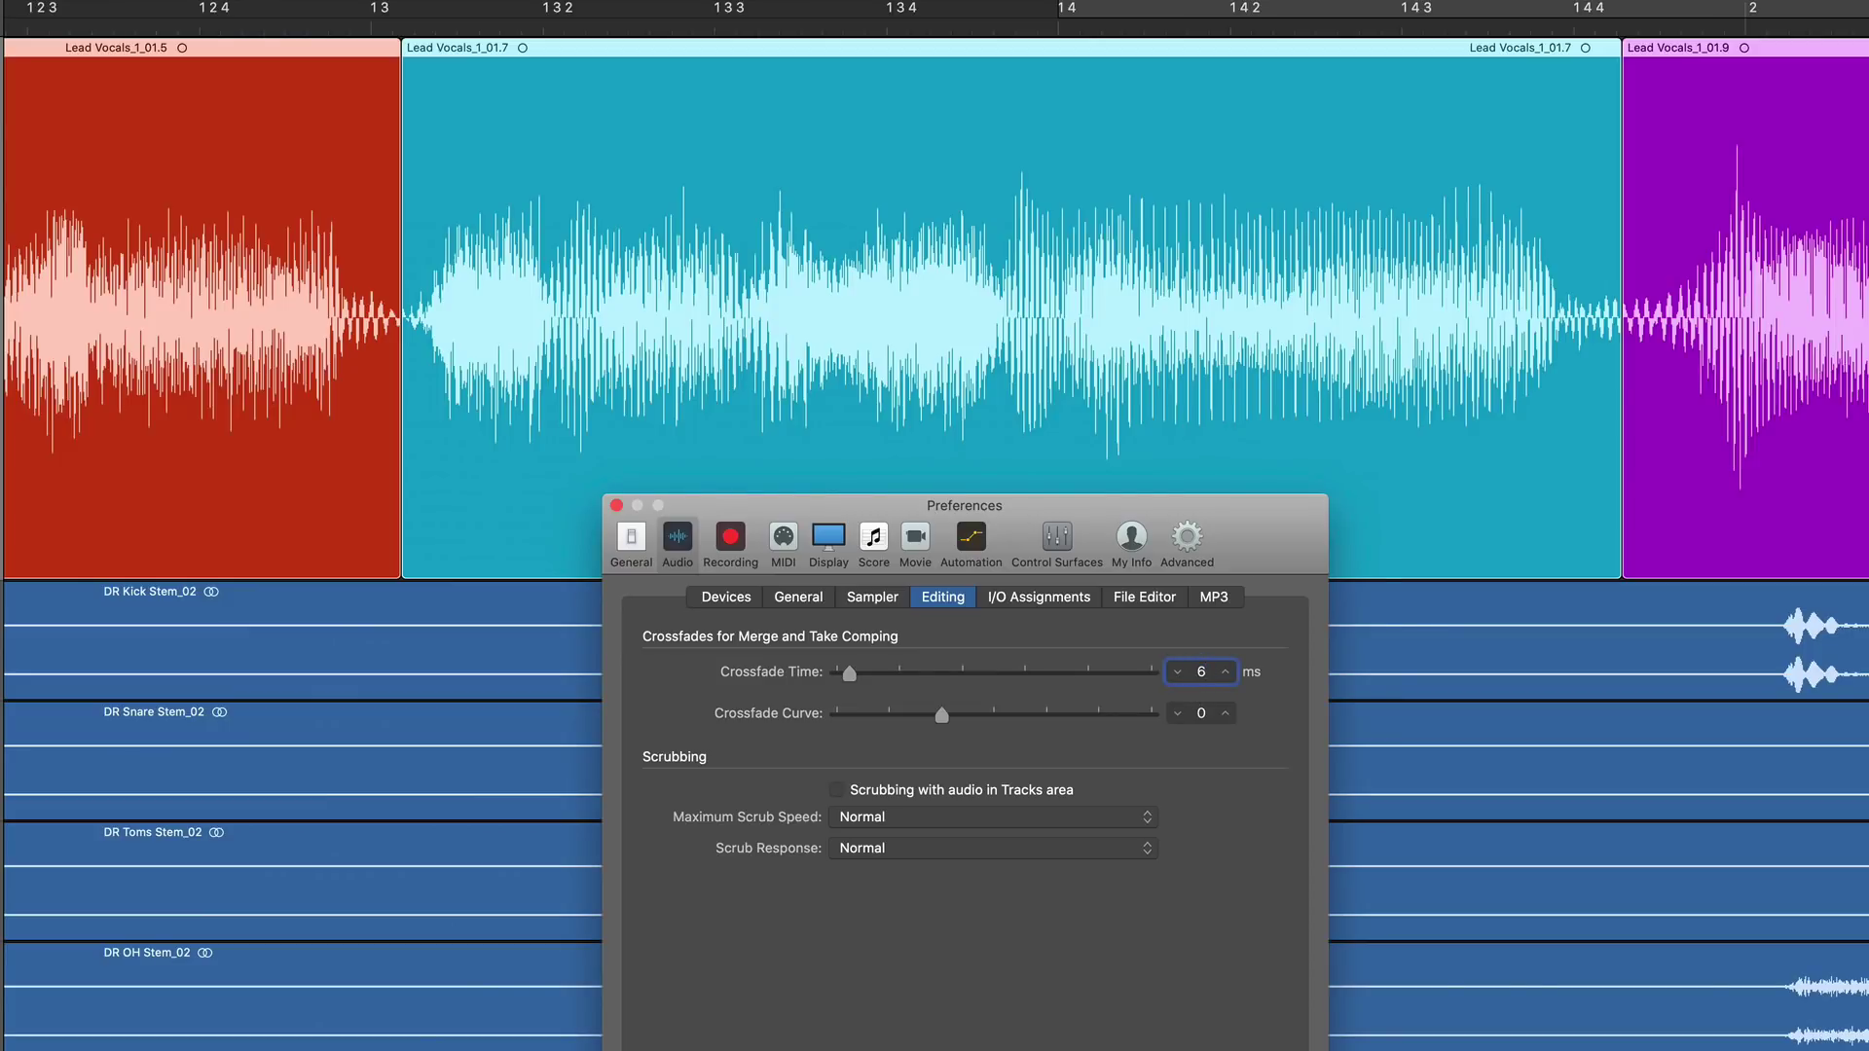
{"action": "key", "text": "Return"}
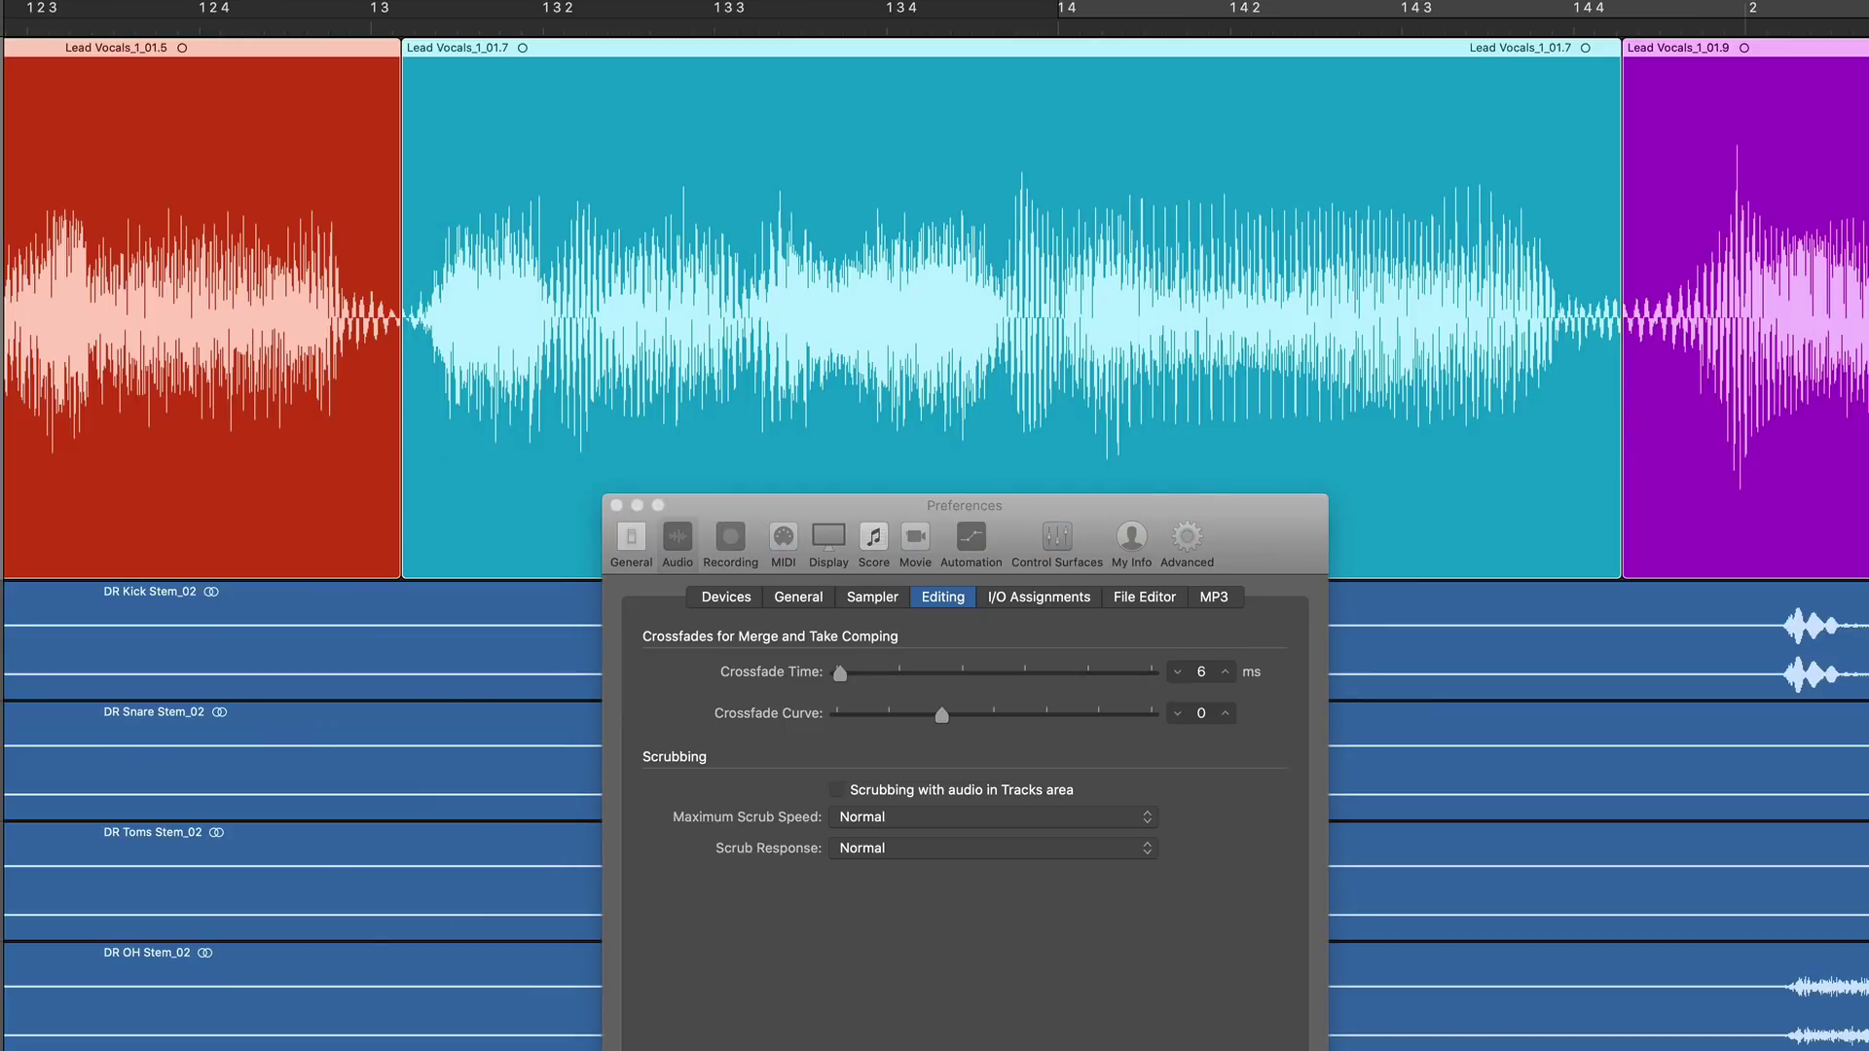
{"action": "key", "text": "ctrl+shift+x"}
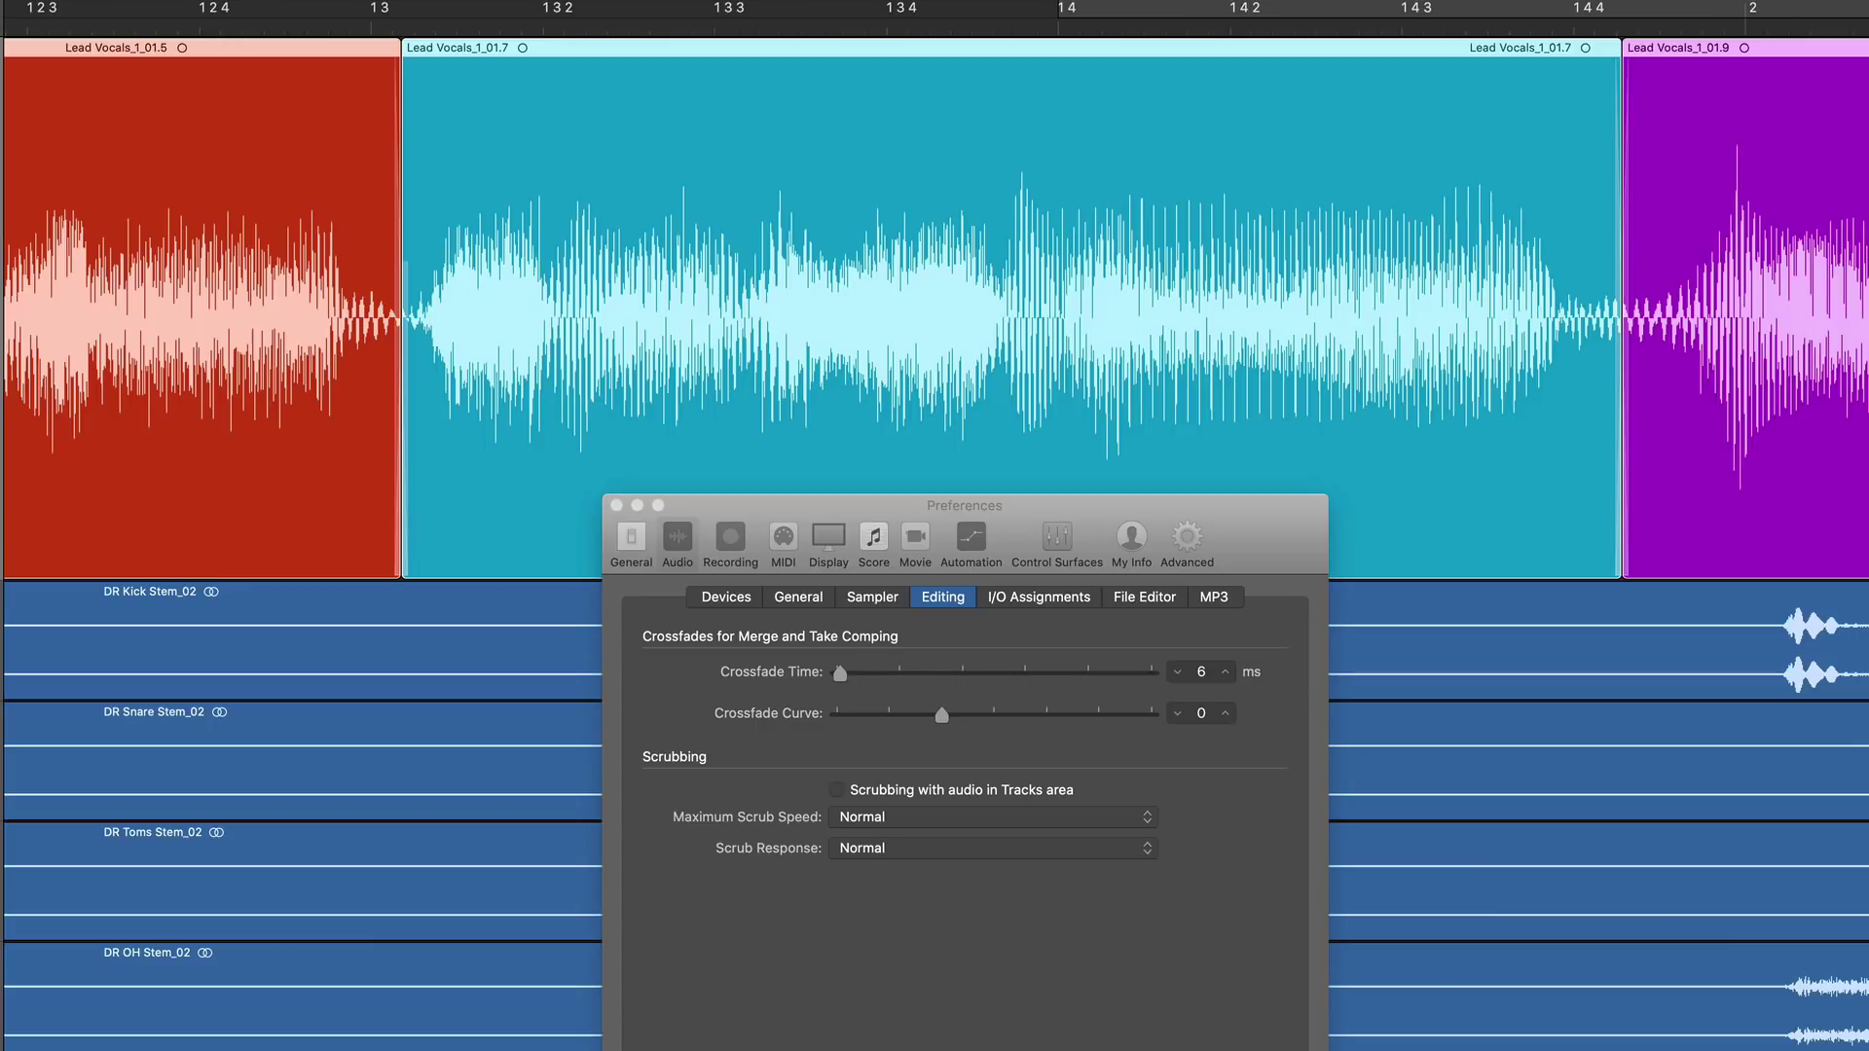
{"action": "key", "text": "super+z"}
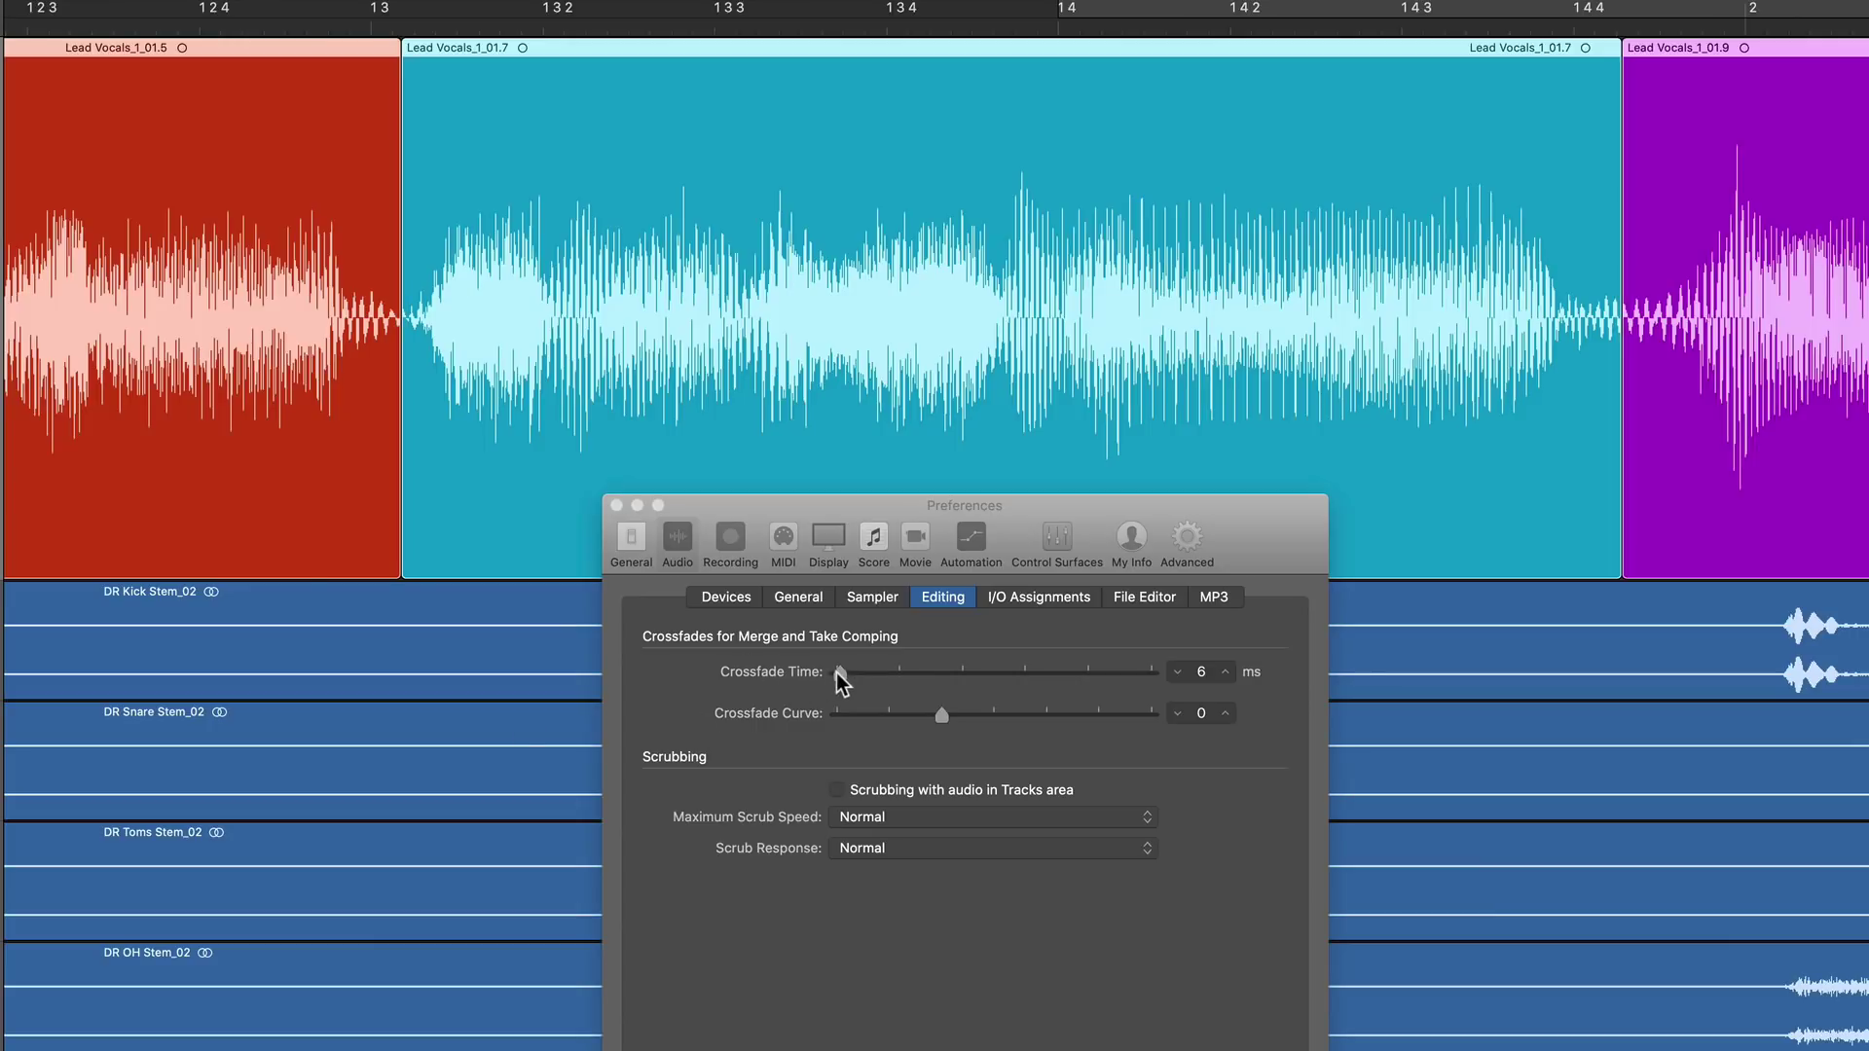
Step: Raise the crossfade time to 163 ms, crossfade the selected Lead Vocal regions, and undo the crossfades
{"action": "left_click_drag", "start_coordinate": [838, 670], "coordinate": [938, 676]}
{"action": "key", "text": "ctrl+shift+x"}
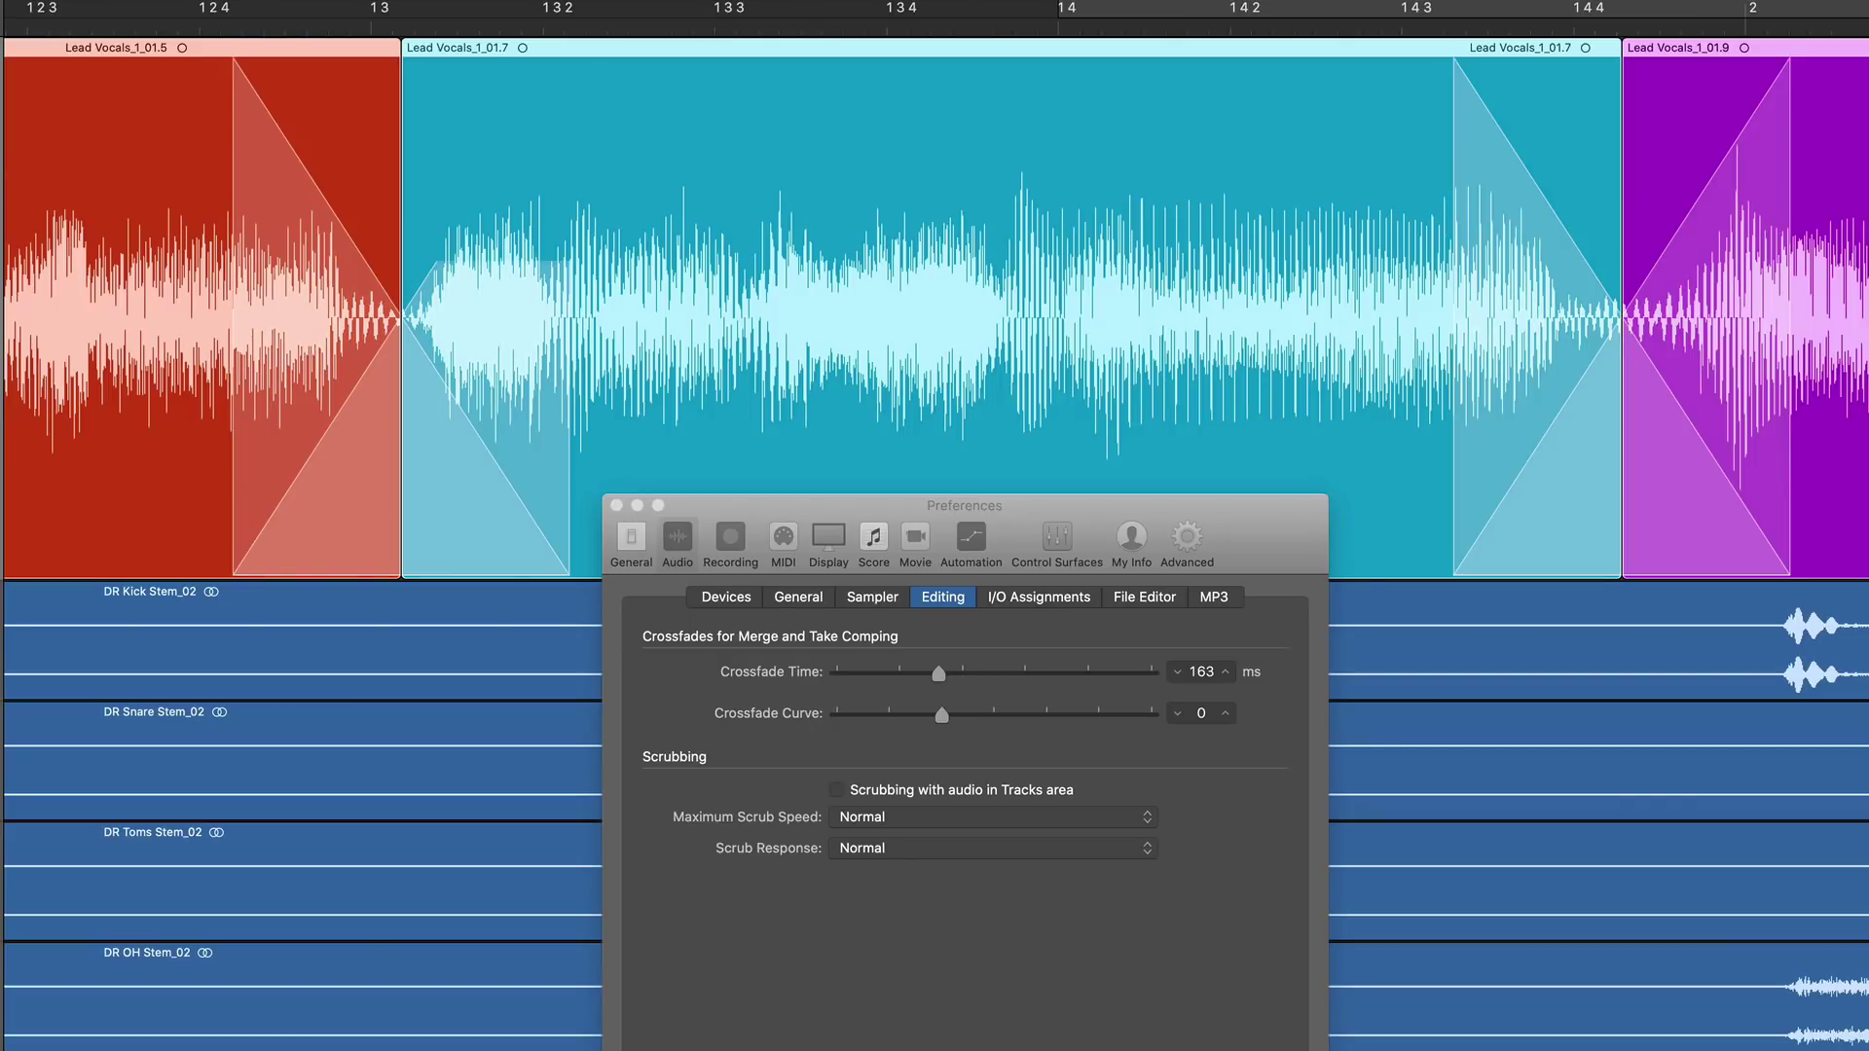
{"action": "key", "text": "super+z"}
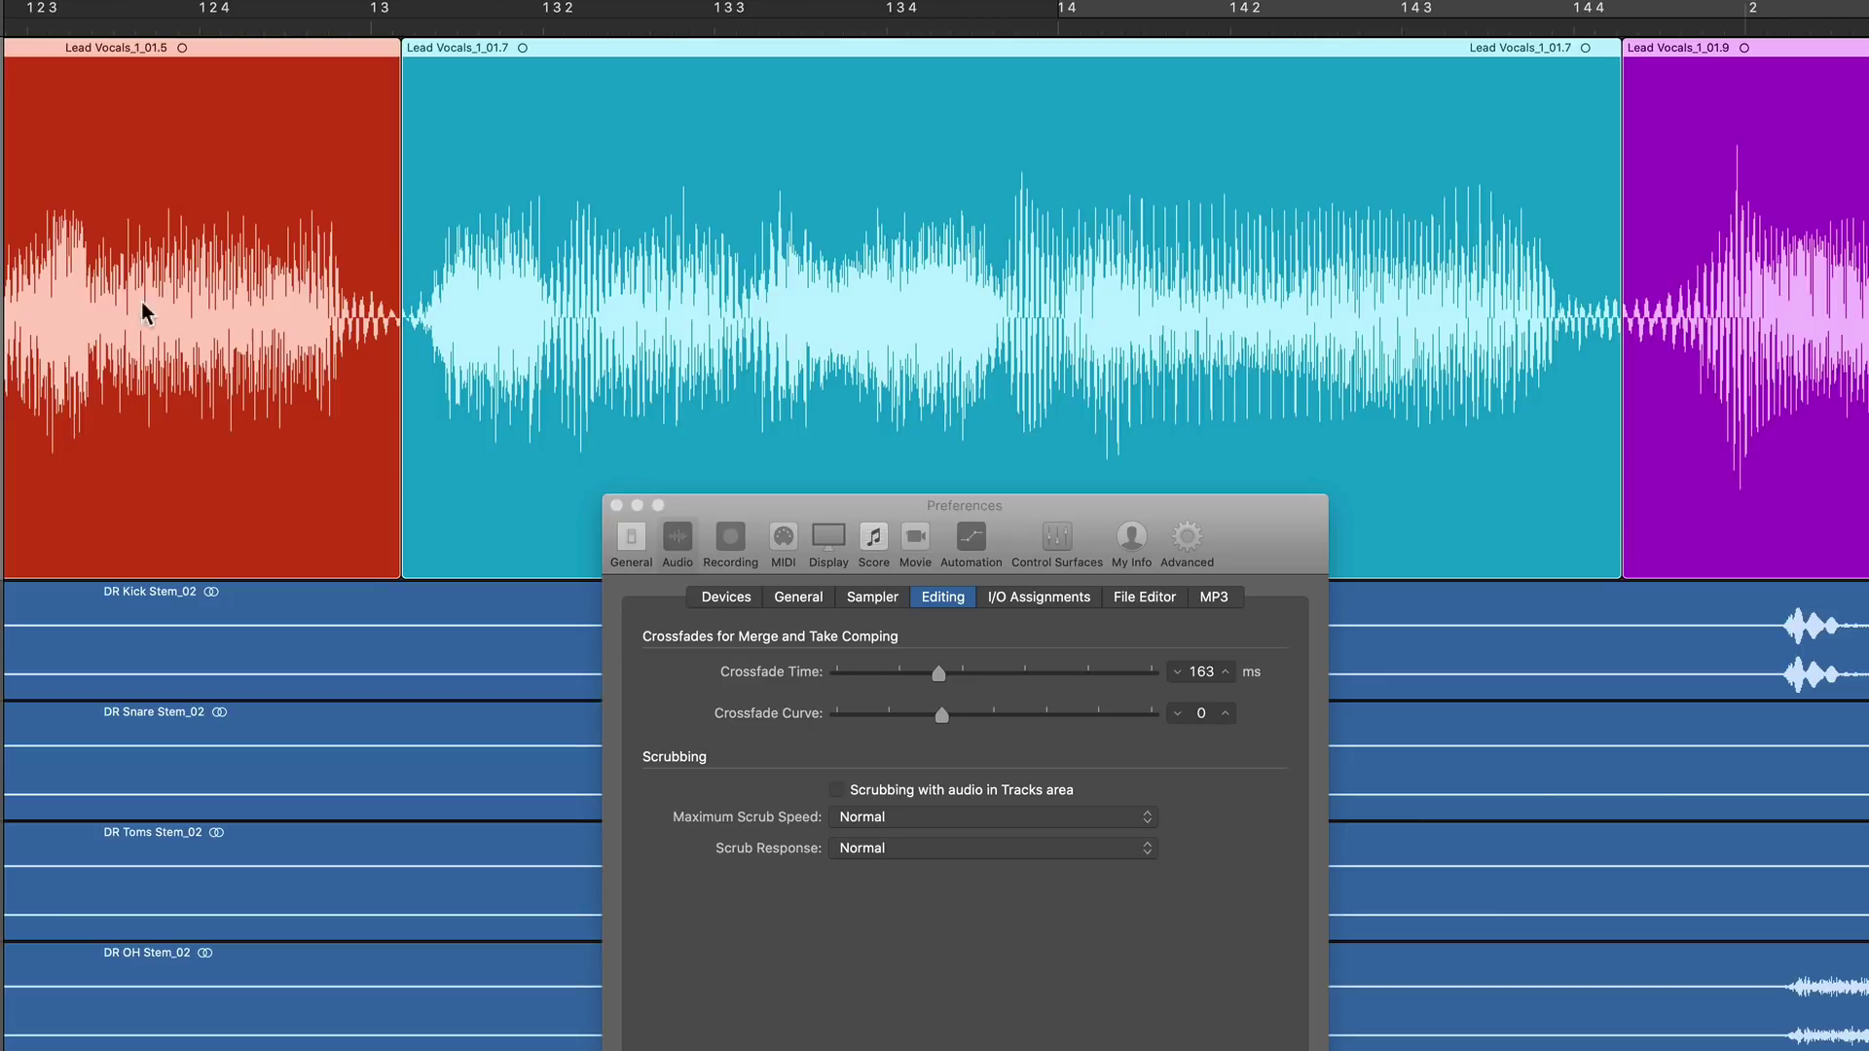
Step: Set the crossfade curve to -8 and the time to 10 ms, and try the crossfades on the selected regions
{"action": "mouse_move", "coordinate": [938, 716]}
{"action": "left_mouse_down"}
{"action": "mouse_move", "coordinate": [1037, 721]}
{"action": "mouse_move", "coordinate": [909, 721]}
{"action": "mouse_move", "coordinate": [1065, 726]}
{"action": "mouse_move", "coordinate": [885, 728]}
{"action": "mouse_move", "coordinate": [952, 730]}
{"action": "mouse_move", "coordinate": [908, 727]}
{"action": "left_mouse_up"}
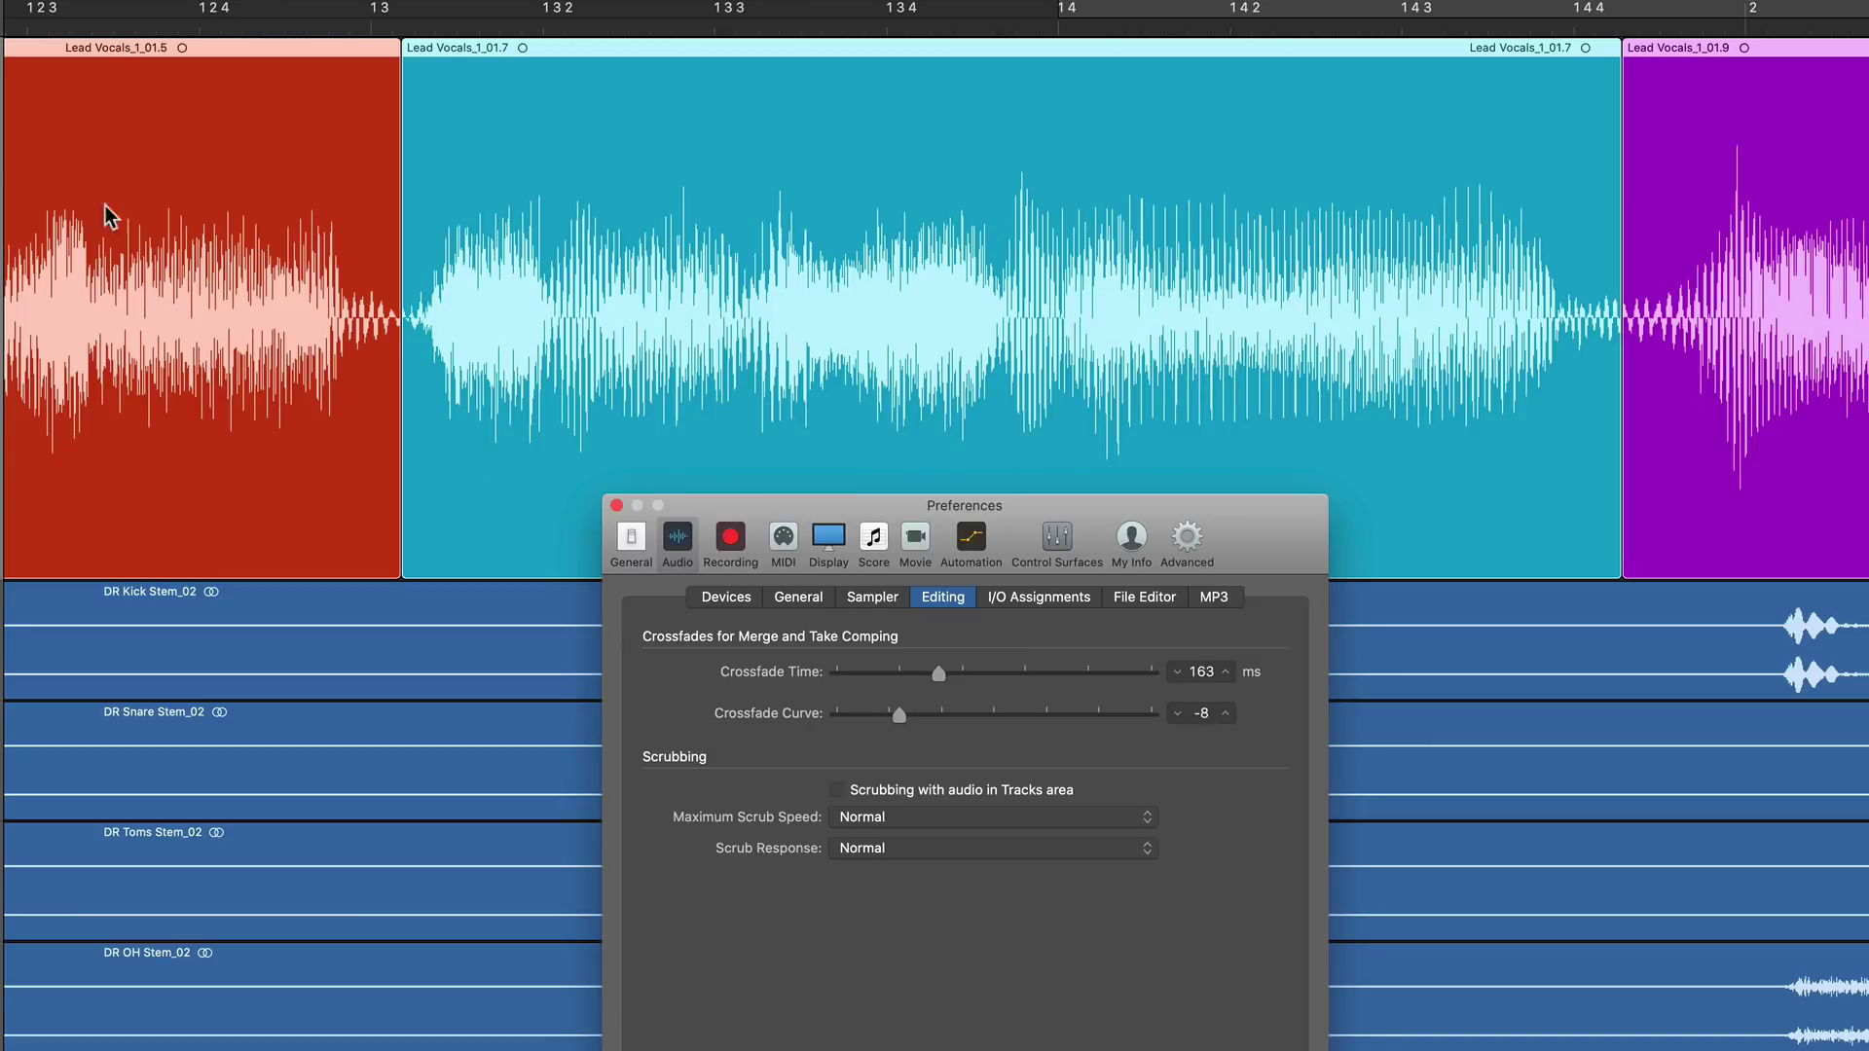
{"action": "left_click", "coordinate": [2, 146]}
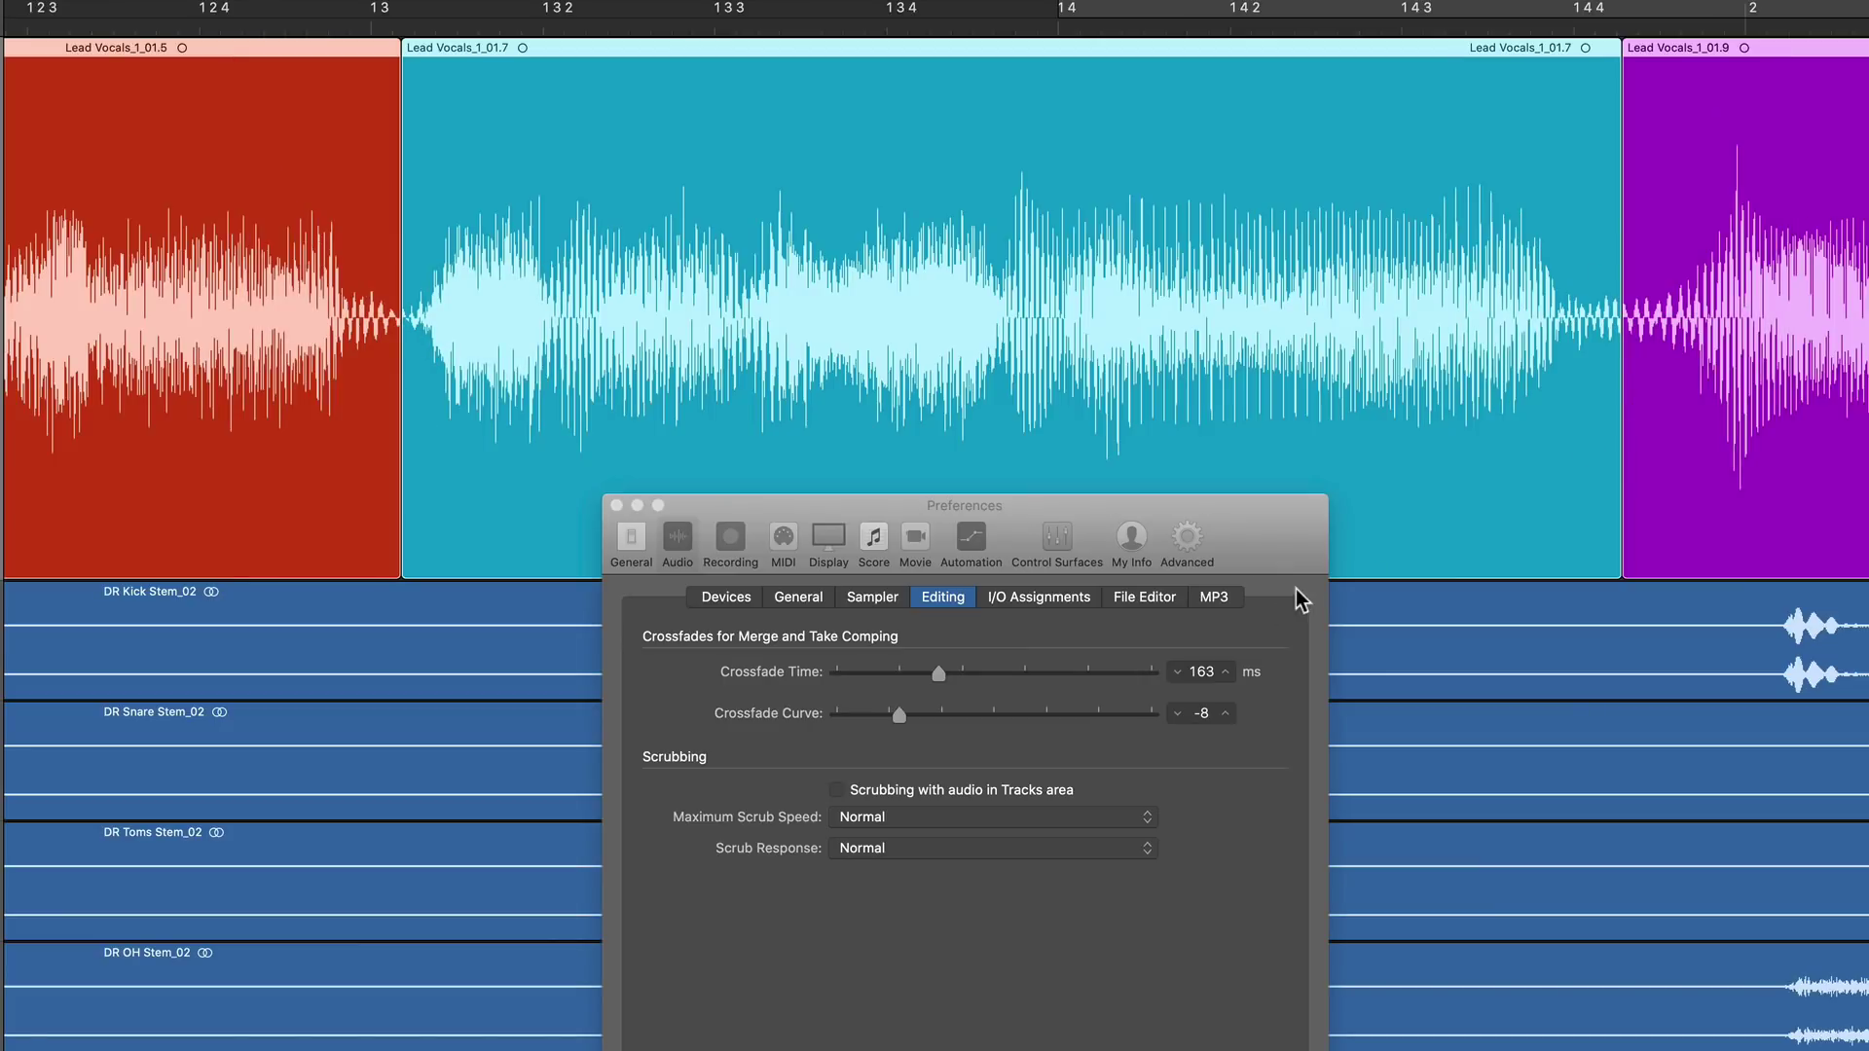
{"action": "left_click", "coordinate": [1201, 672]}
{"action": "type", "text": "10"}
{"action": "key", "text": "Return"}
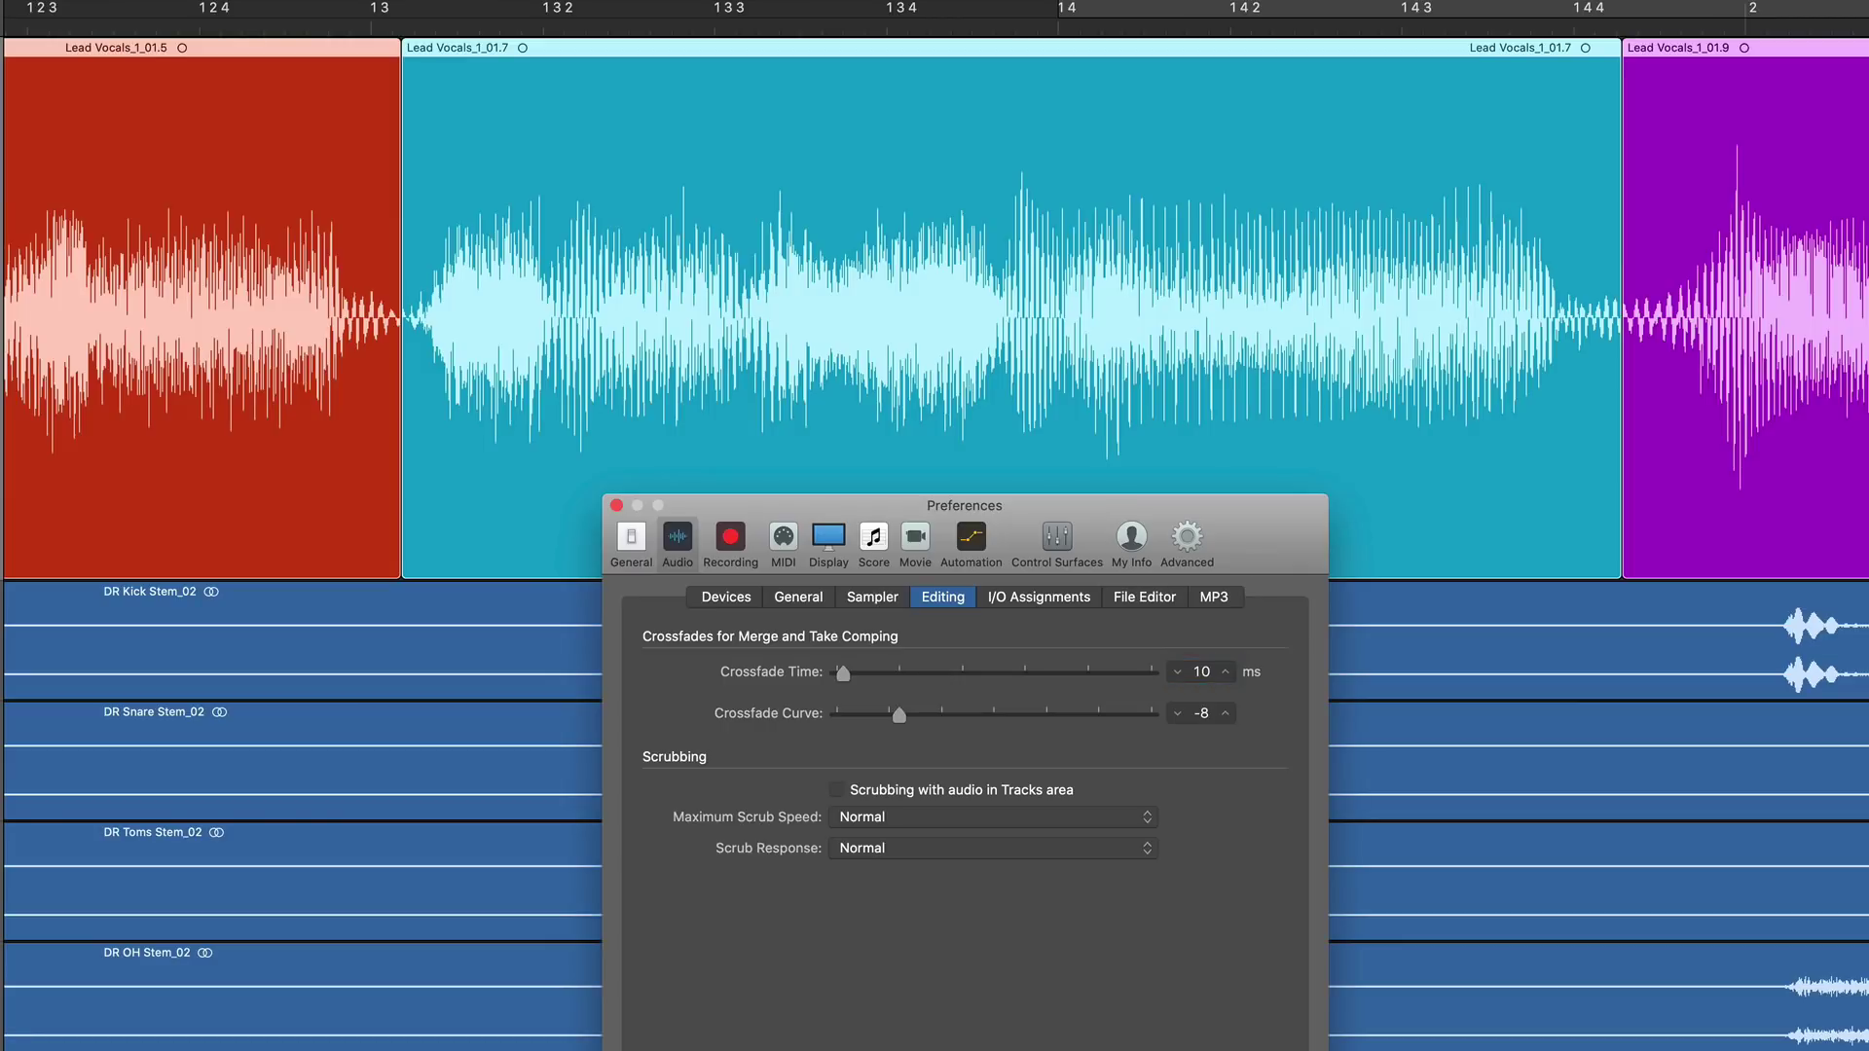
{"action": "left_click", "coordinate": [3, 248]}
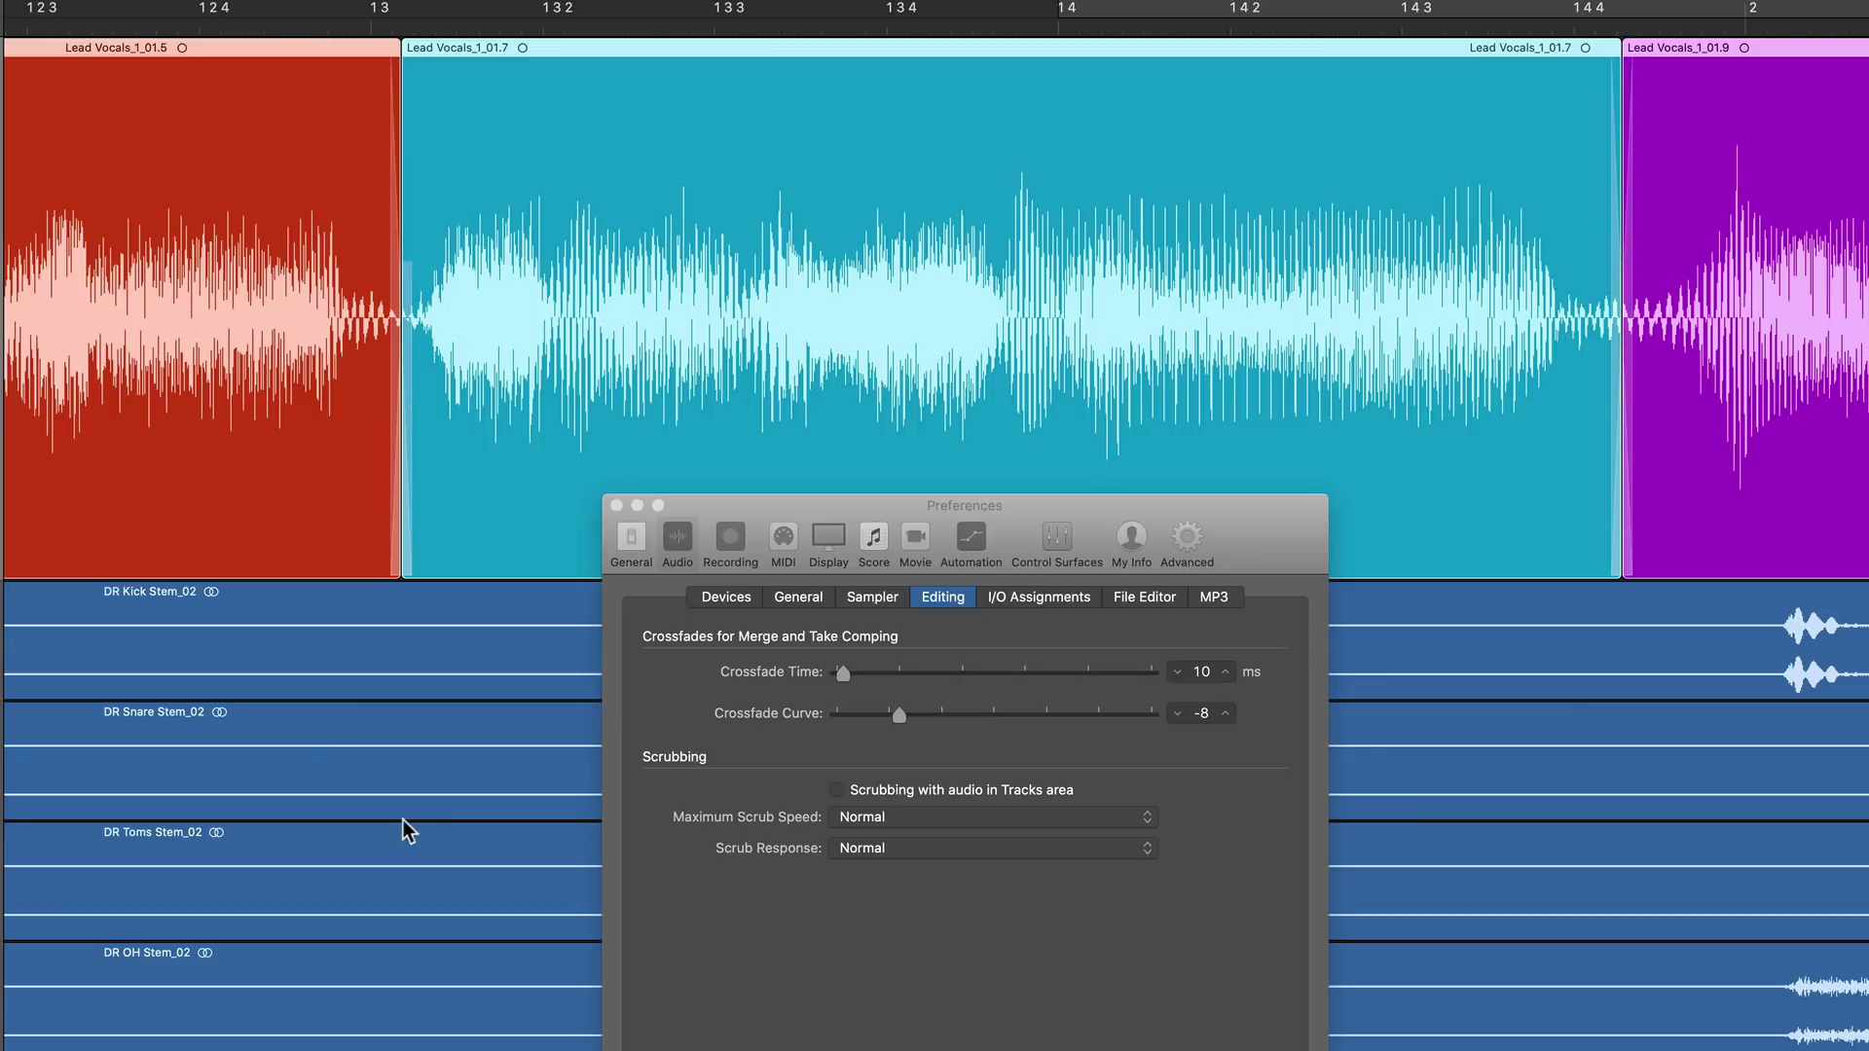
{"action": "left_click_drag", "start_coordinate": [900, 717], "coordinate": [892, 715]}
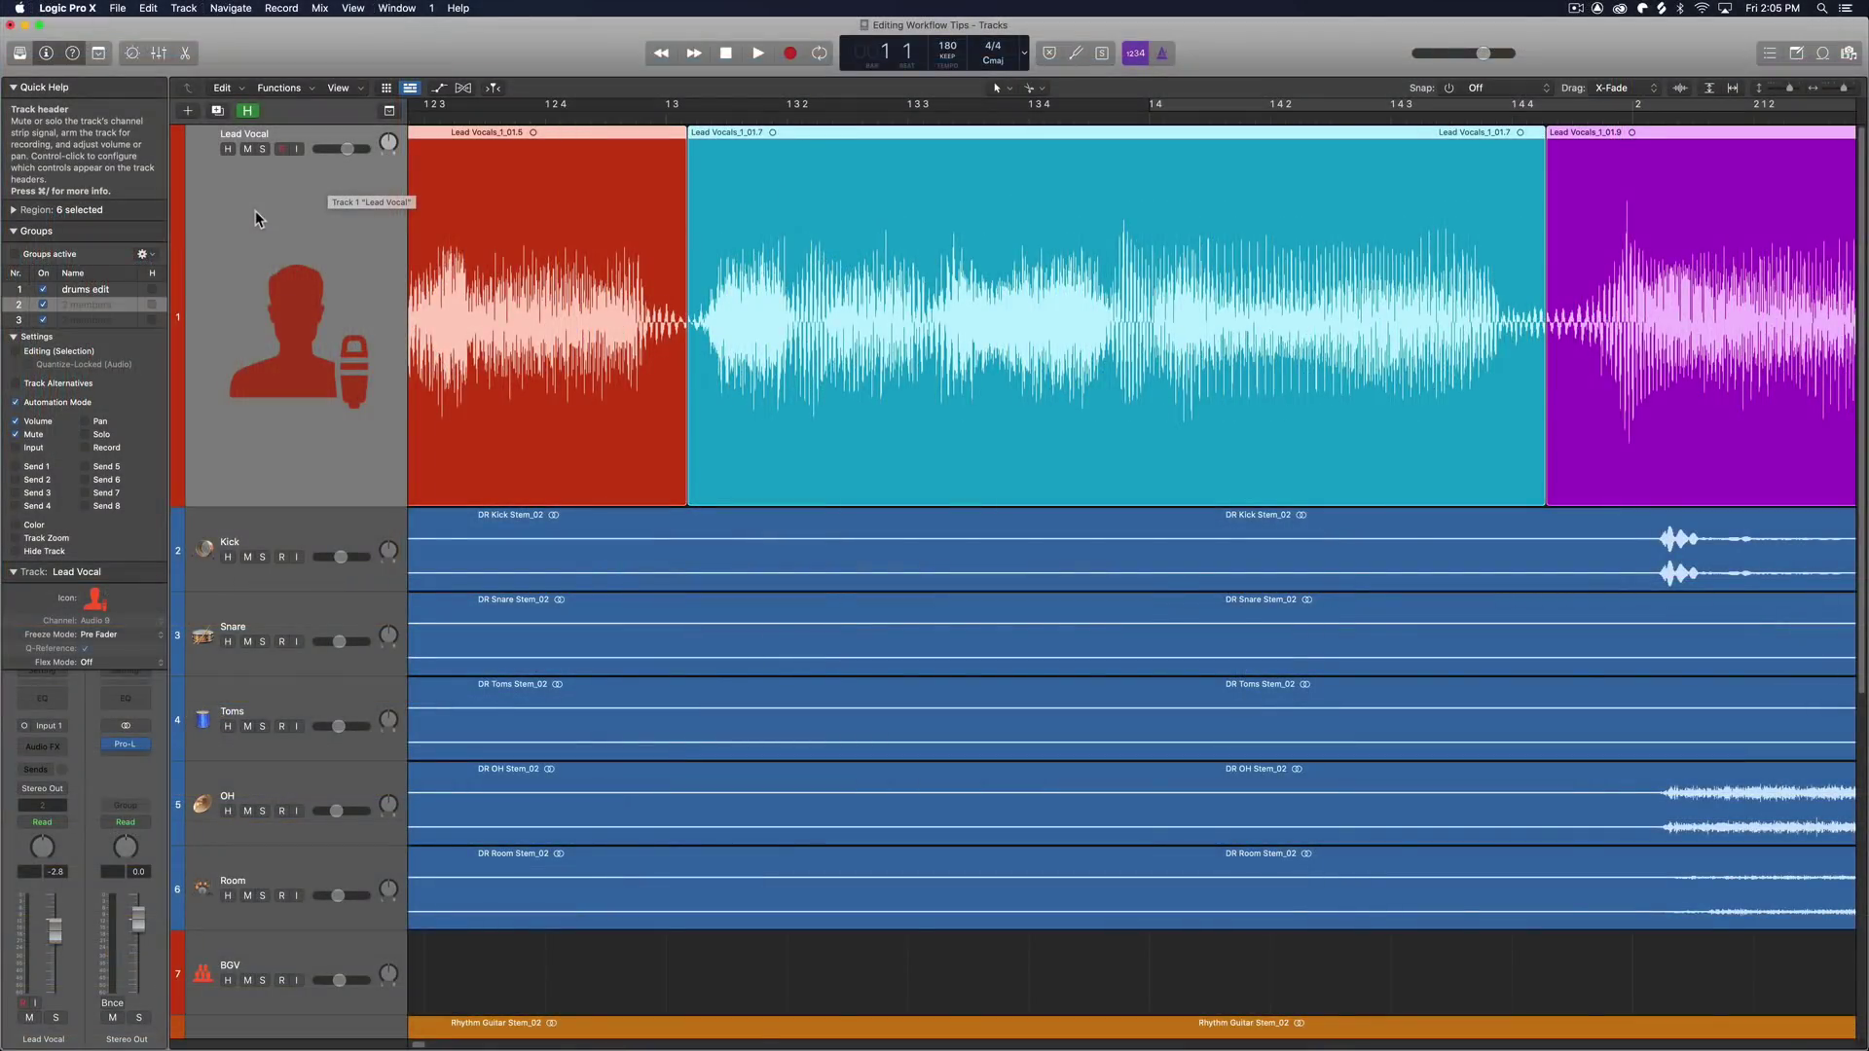
{"action": "key", "text": "super+Left"}
{"action": "key", "text": "super+Left"}
{"action": "key", "text": "super+Right"}
{"action": "key", "text": "super+Right"}
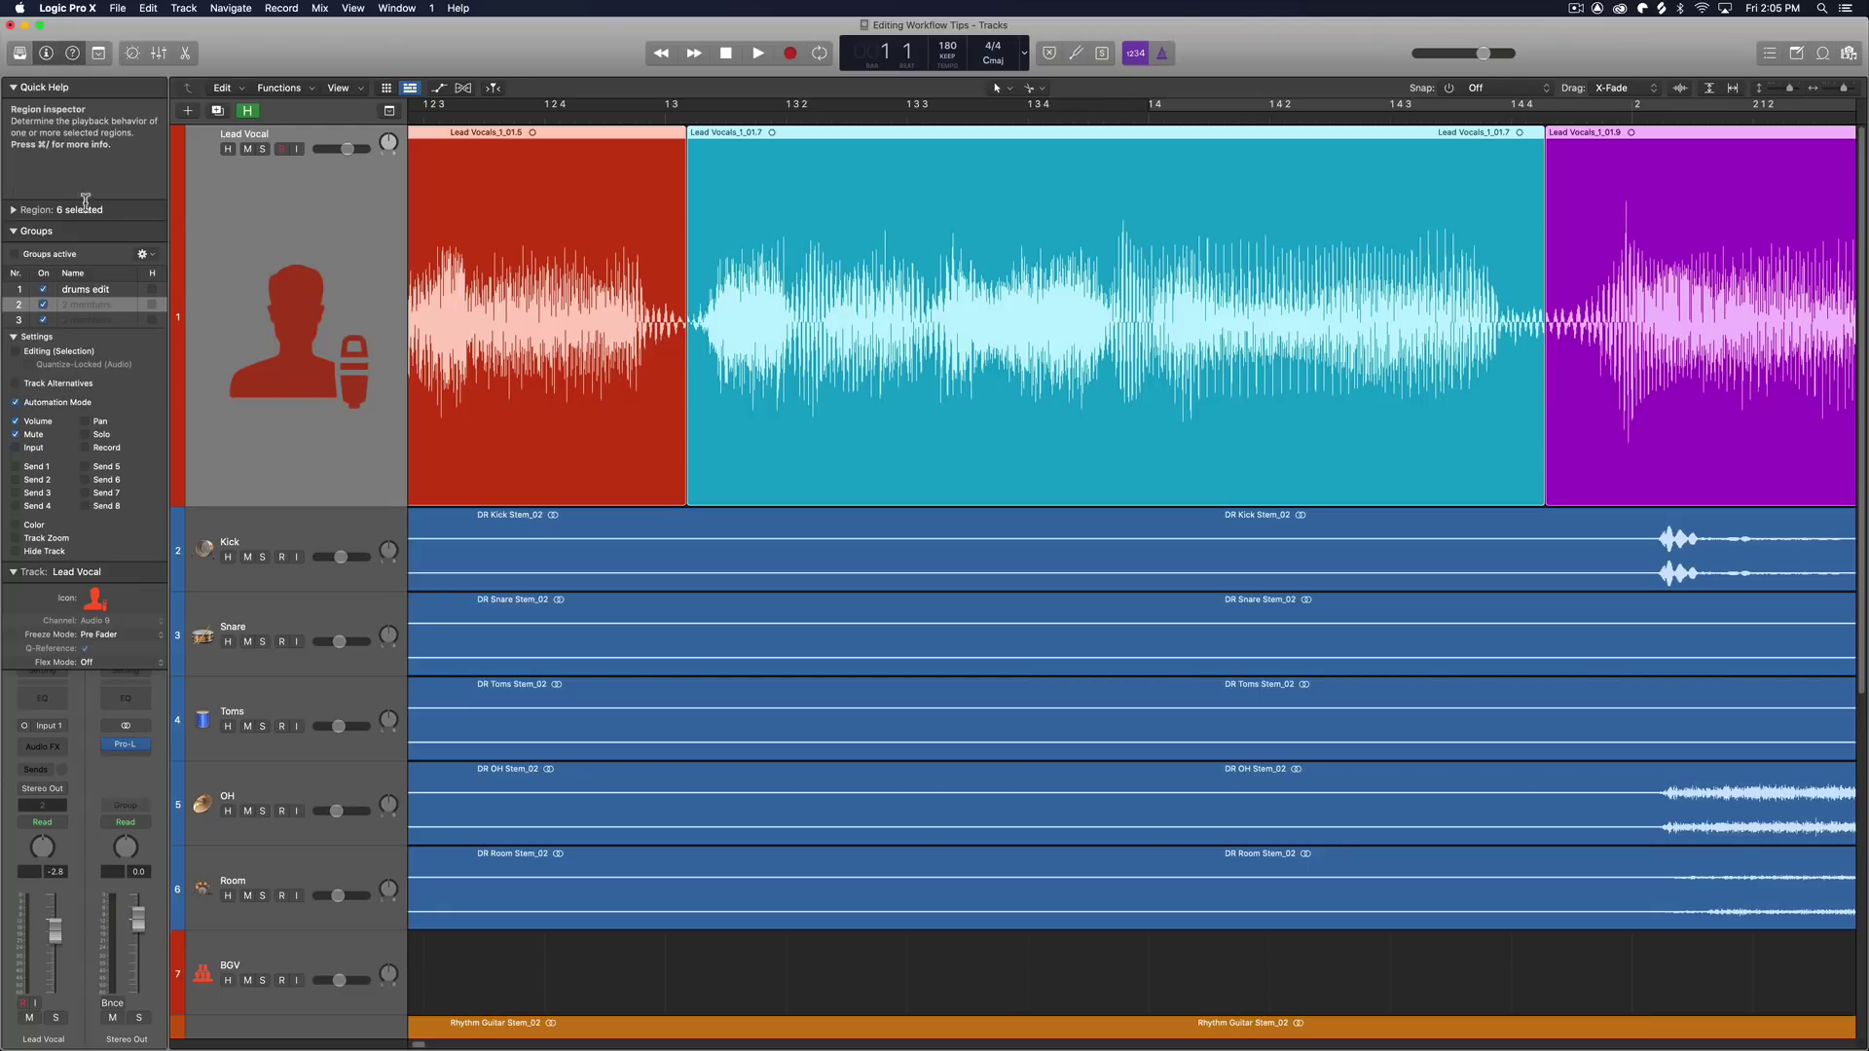
Step: Collapse Quick Help and expand the selected regions' parameters to reveal the additional fade settings
{"action": "left_click", "coordinate": [13, 88]}
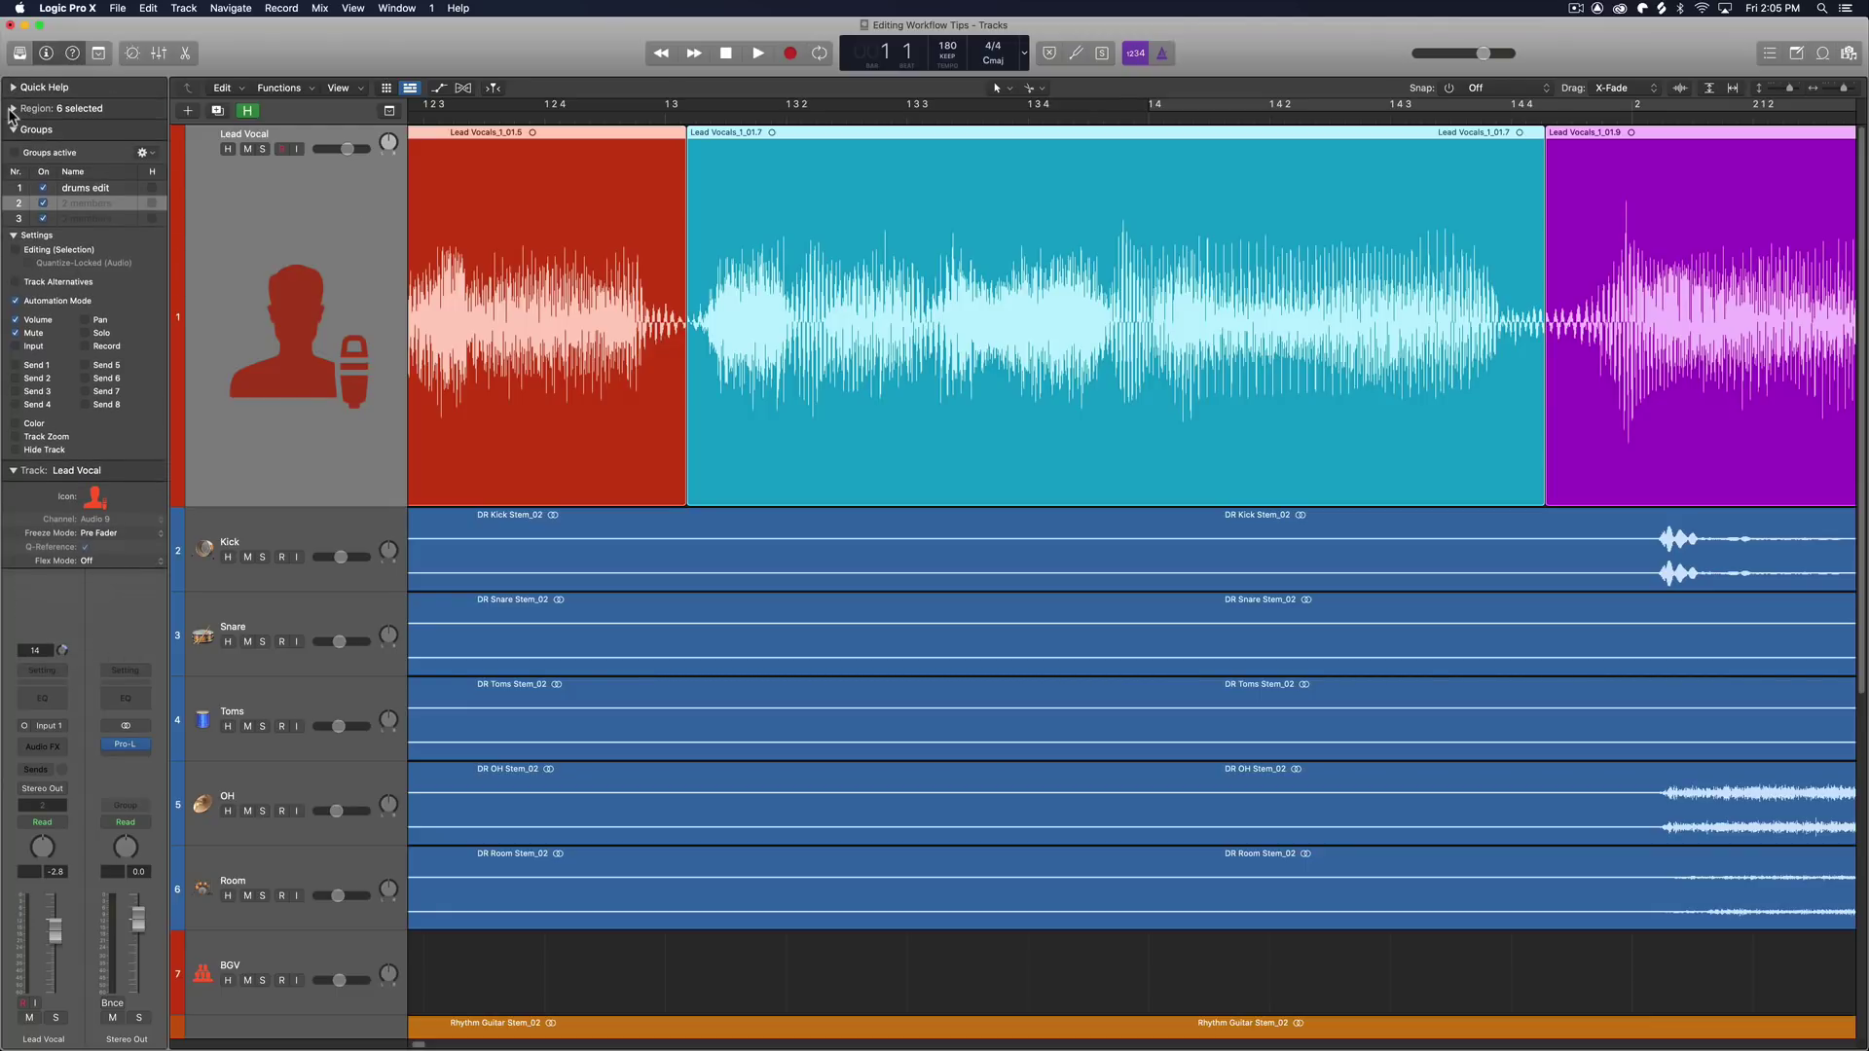
{"action": "left_click", "coordinate": [12, 108]}
{"action": "scroll", "coordinate": [85, 78], "scroll_direction": "down", "scroll_amount": 1}
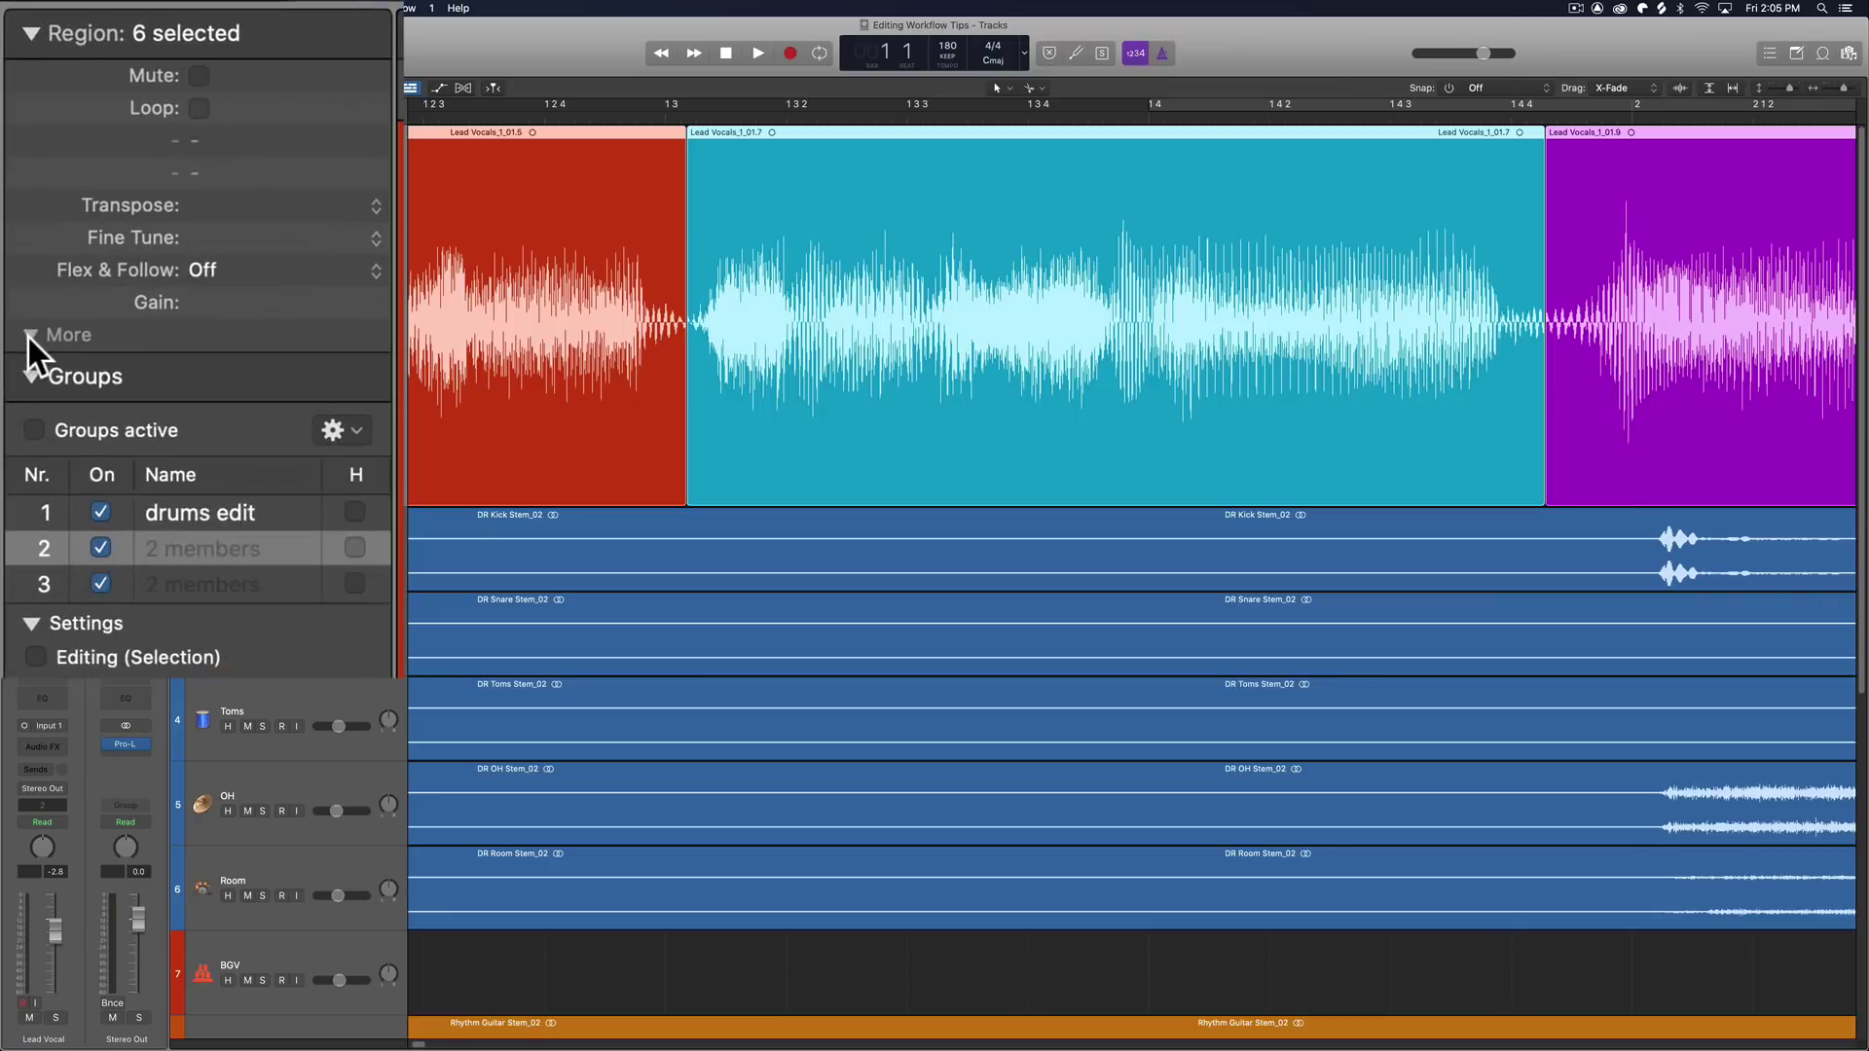
{"action": "left_click", "coordinate": [12, 216]}
Step: Change the fade type and fade-out length of the six selected Lead Vocal regions together
{"action": "left_click_drag", "start_coordinate": [243, 397], "coordinate": [200, 535]}
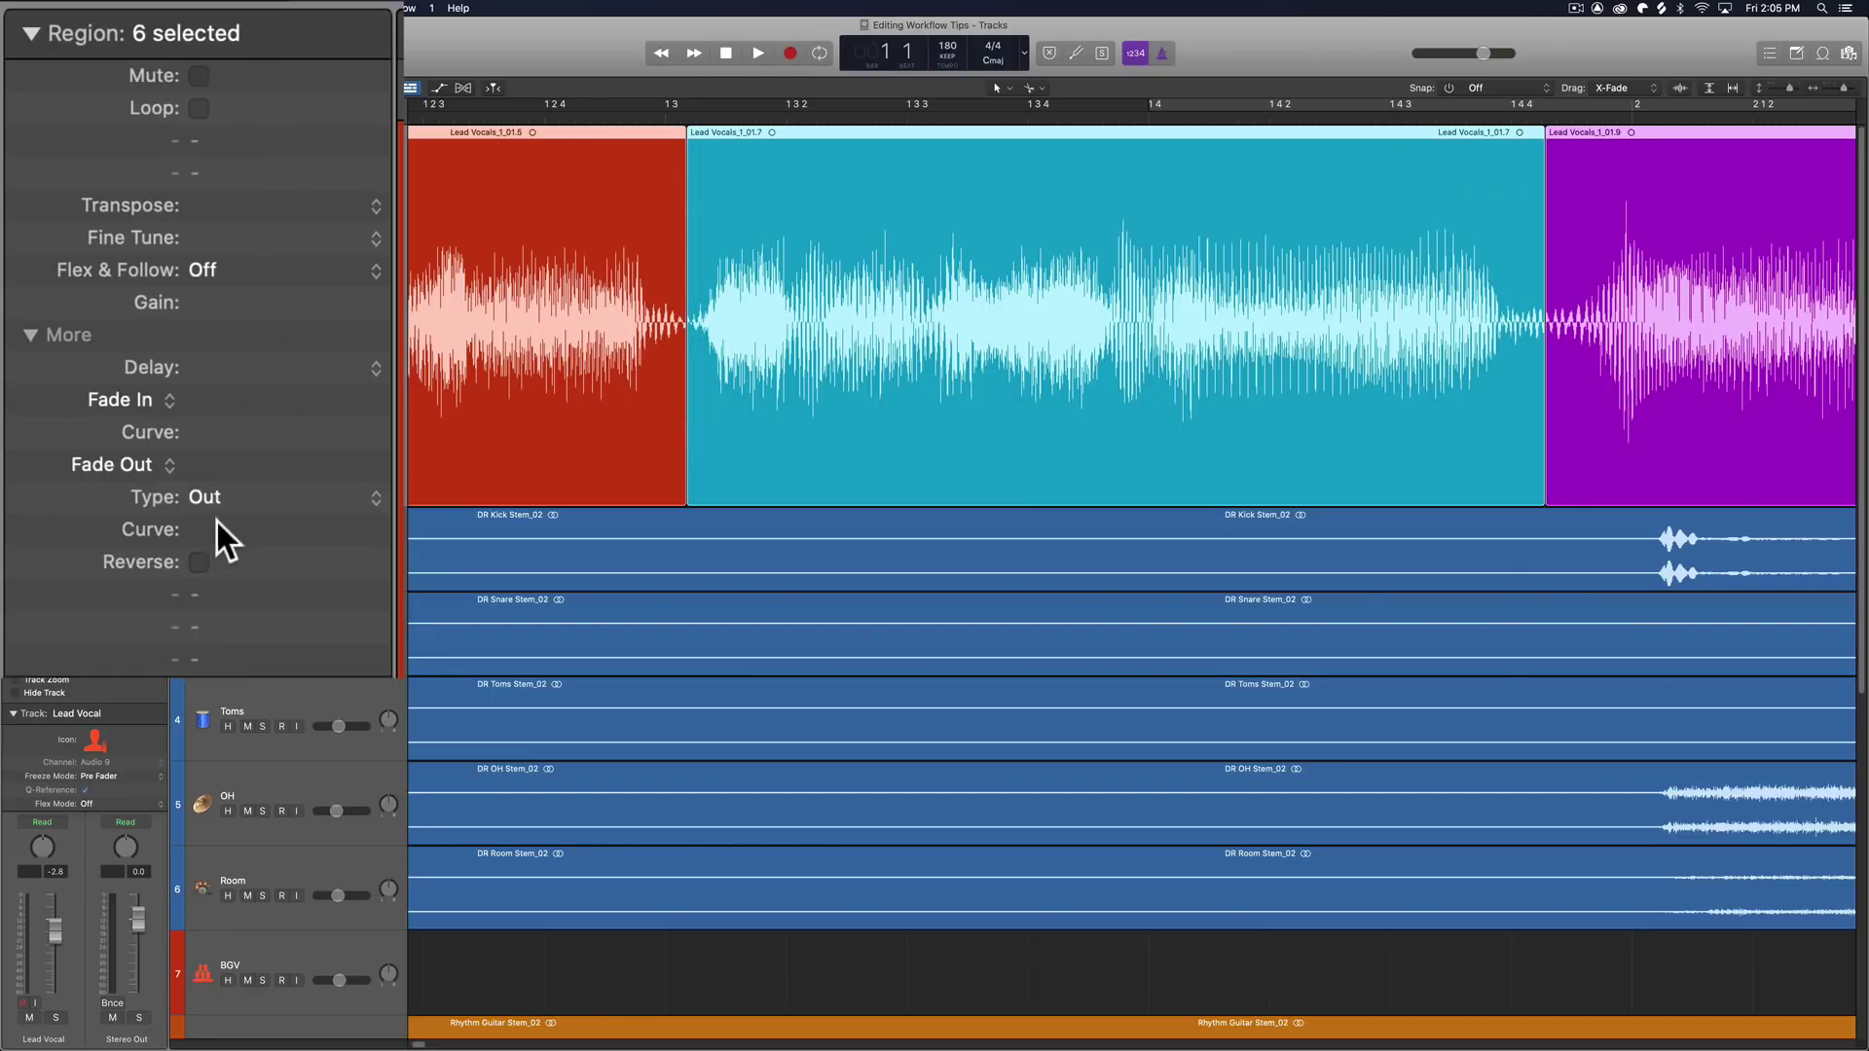
{"action": "left_click", "coordinate": [243, 504]}
{"action": "left_click", "coordinate": [248, 522]}
{"action": "mouse_move", "coordinate": [237, 471]}
{"action": "left_mouse_down"}
{"action": "mouse_move", "coordinate": [300, 240]}
{"action": "mouse_move", "coordinate": [266, 452]}
{"action": "left_mouse_up"}
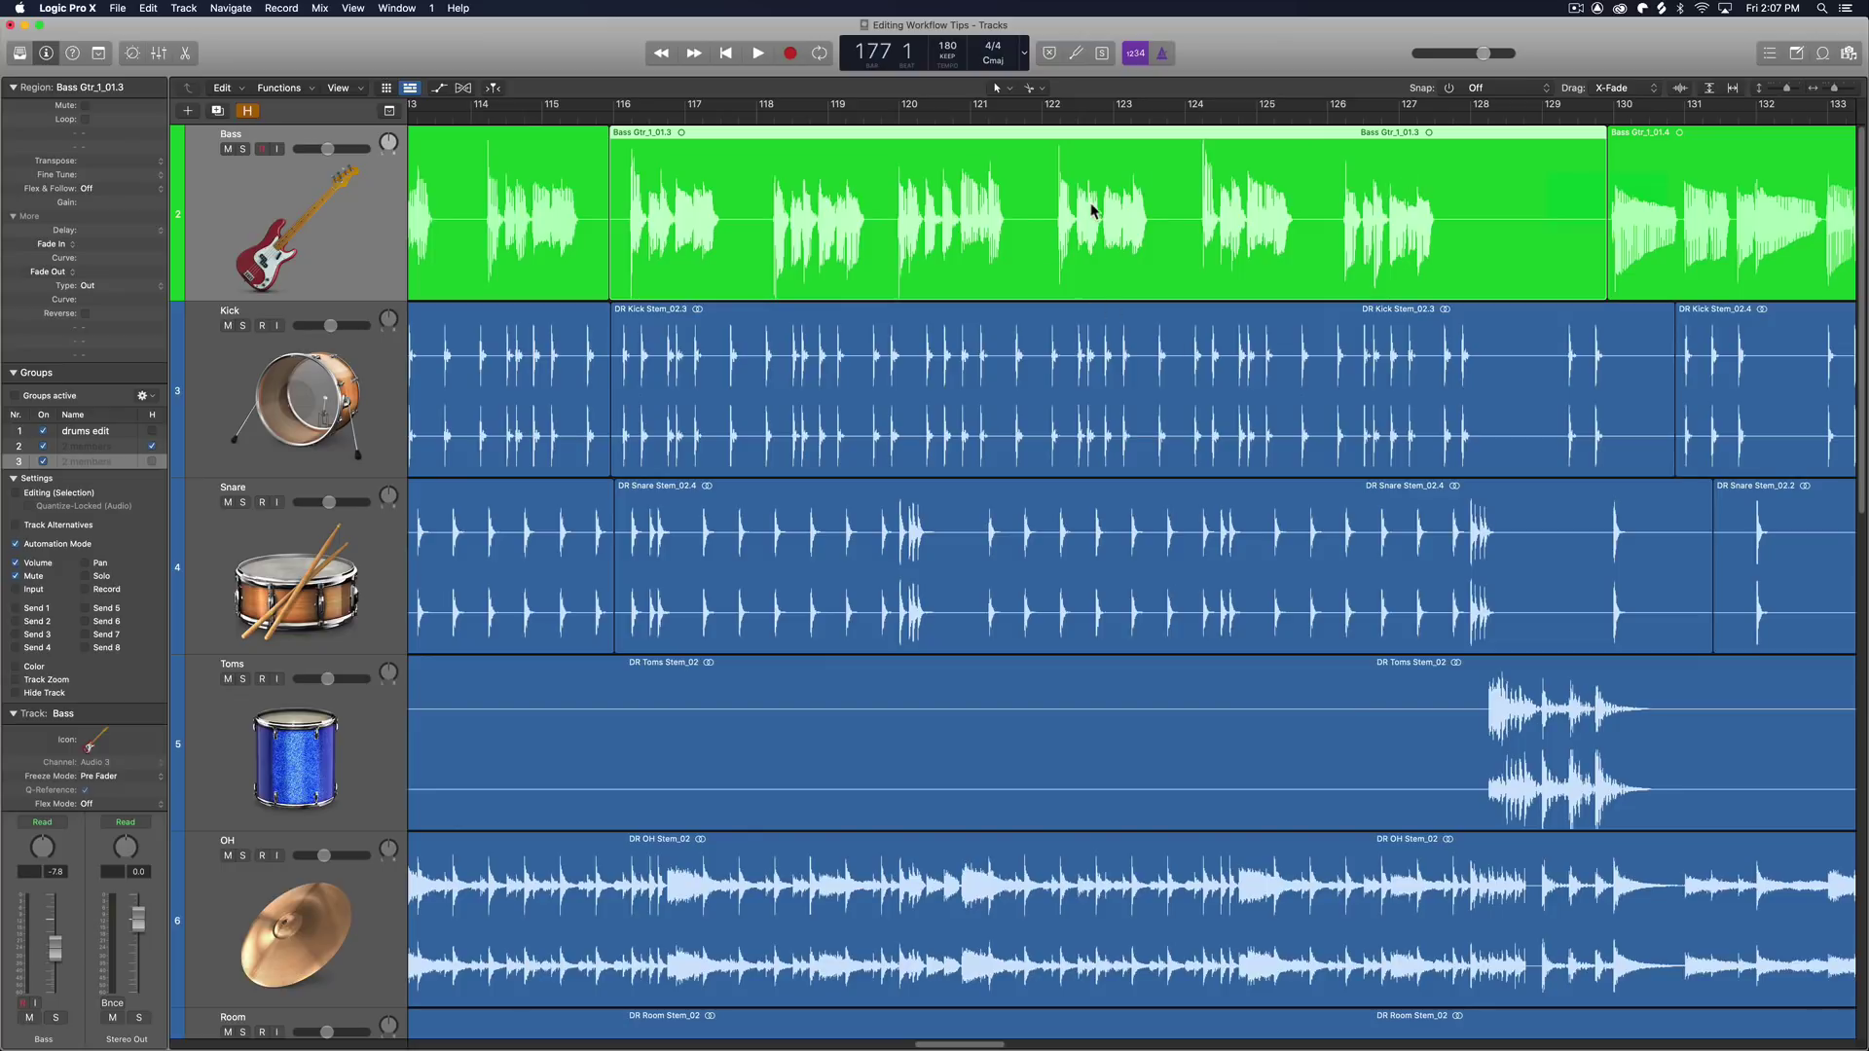
Step: Remove silence from the selected bass region with a 0.1216 s minimum silence time and 0.0360 s pre-attack time
{"action": "key", "text": "ctrl+x"}
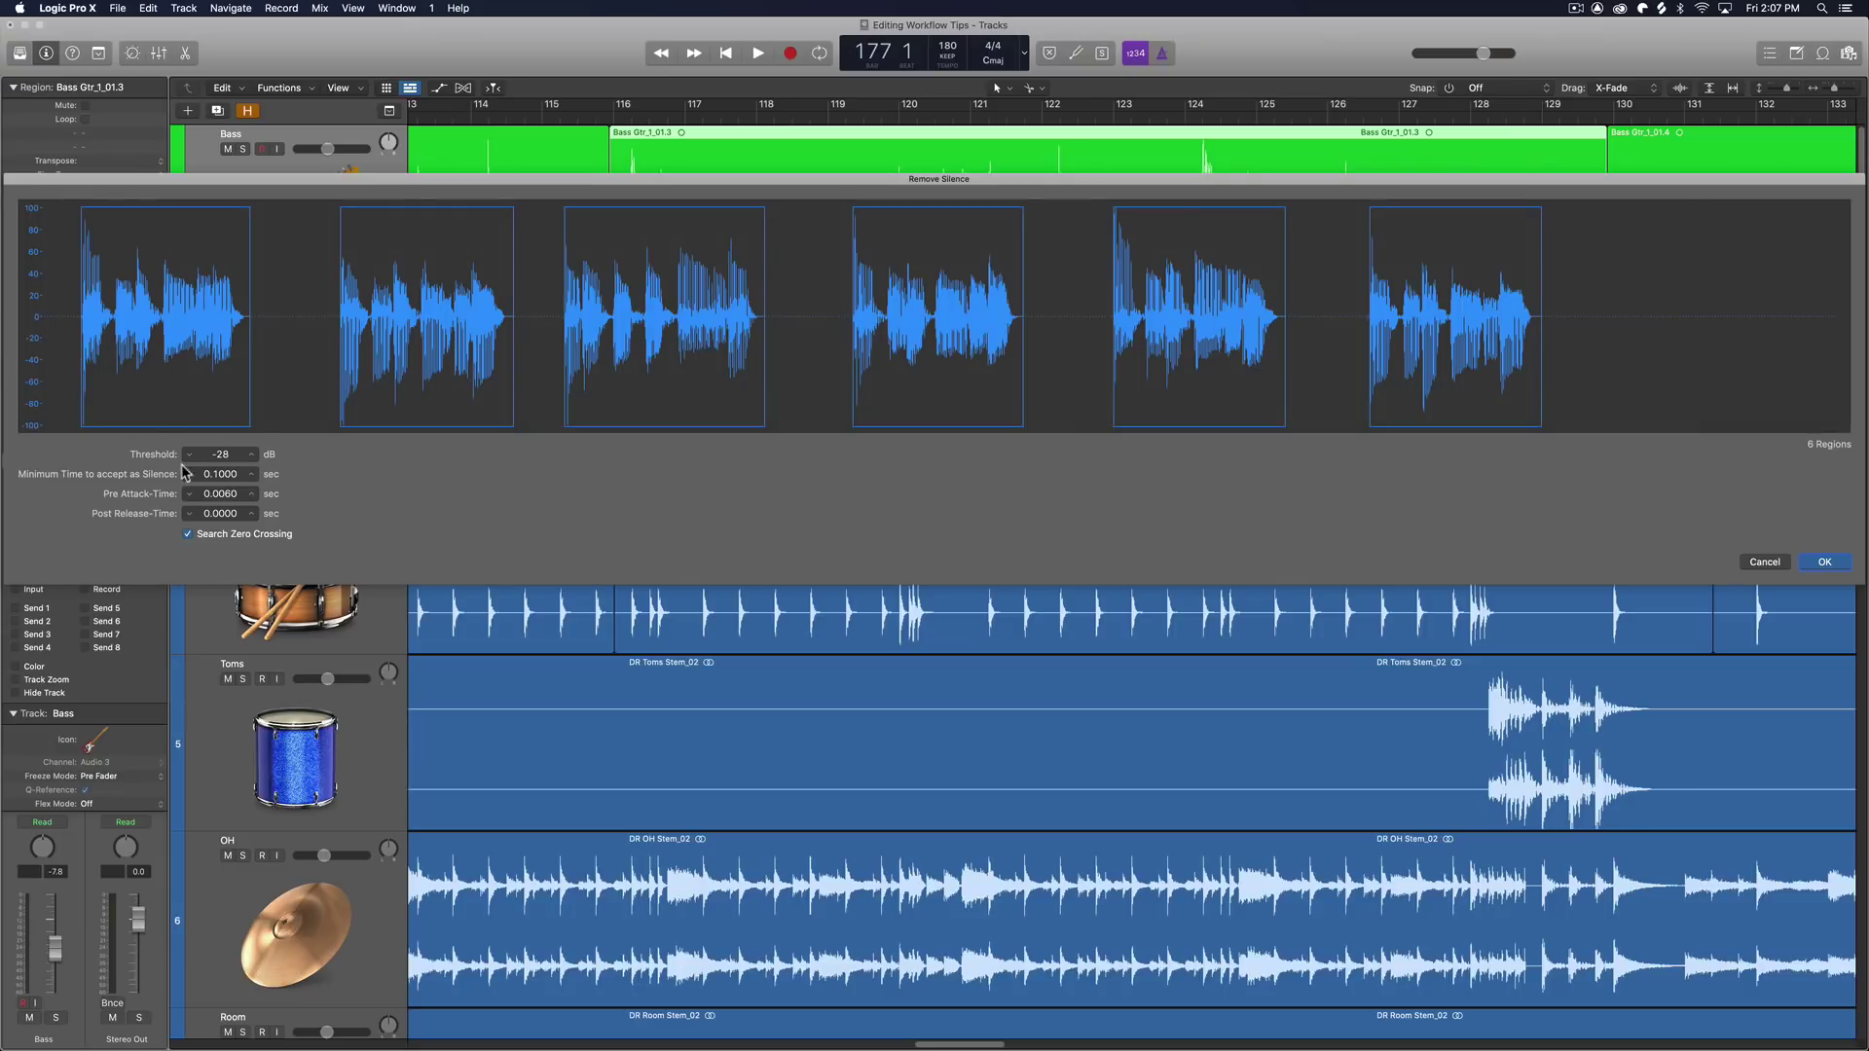
{"action": "left_click_drag", "start_coordinate": [224, 454], "coordinate": [234, 514]}
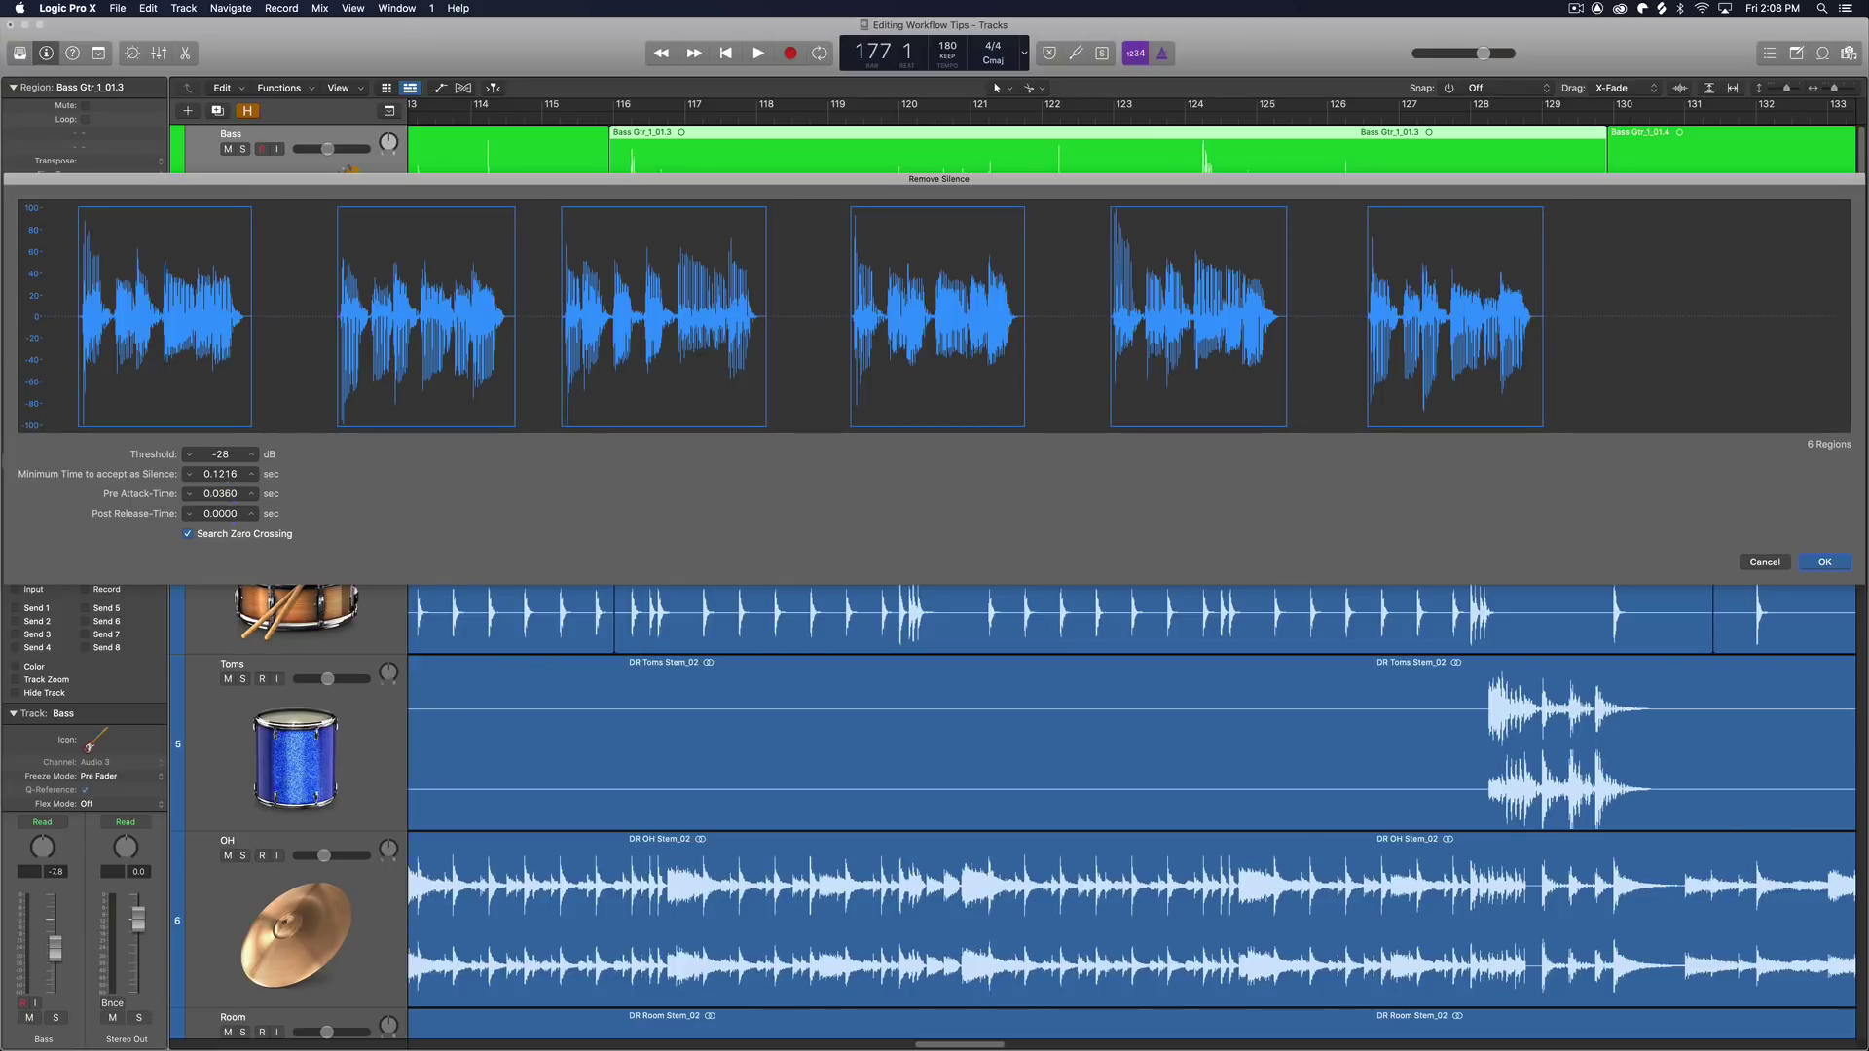
{"action": "left_click", "coordinate": [1820, 563]}
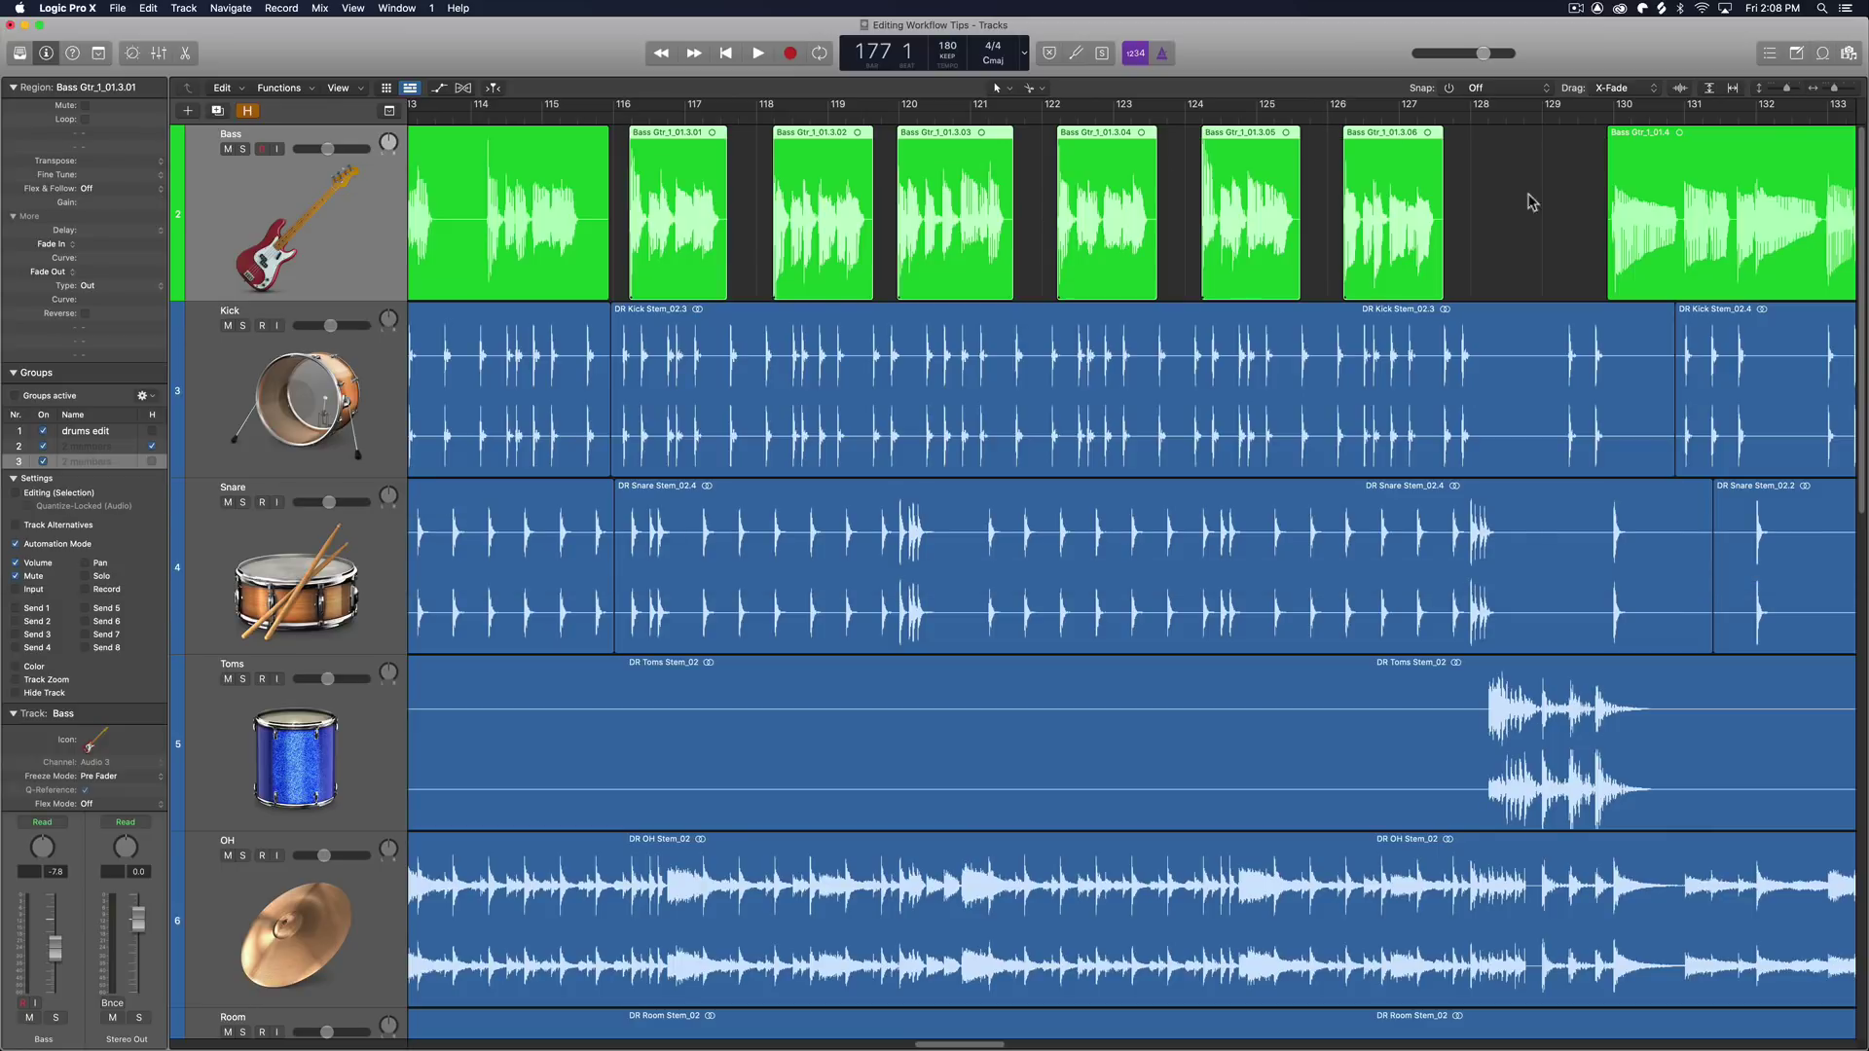
{"action": "left_click_drag", "start_coordinate": [1545, 200], "coordinate": [678, 215]}
Step: Remove silence from the long kick region below the split bass, using a -9 dB threshold, 0.1026 s minimum silence and 0.0150 s pre-attack
{"action": "left_click", "coordinate": [995, 341]}
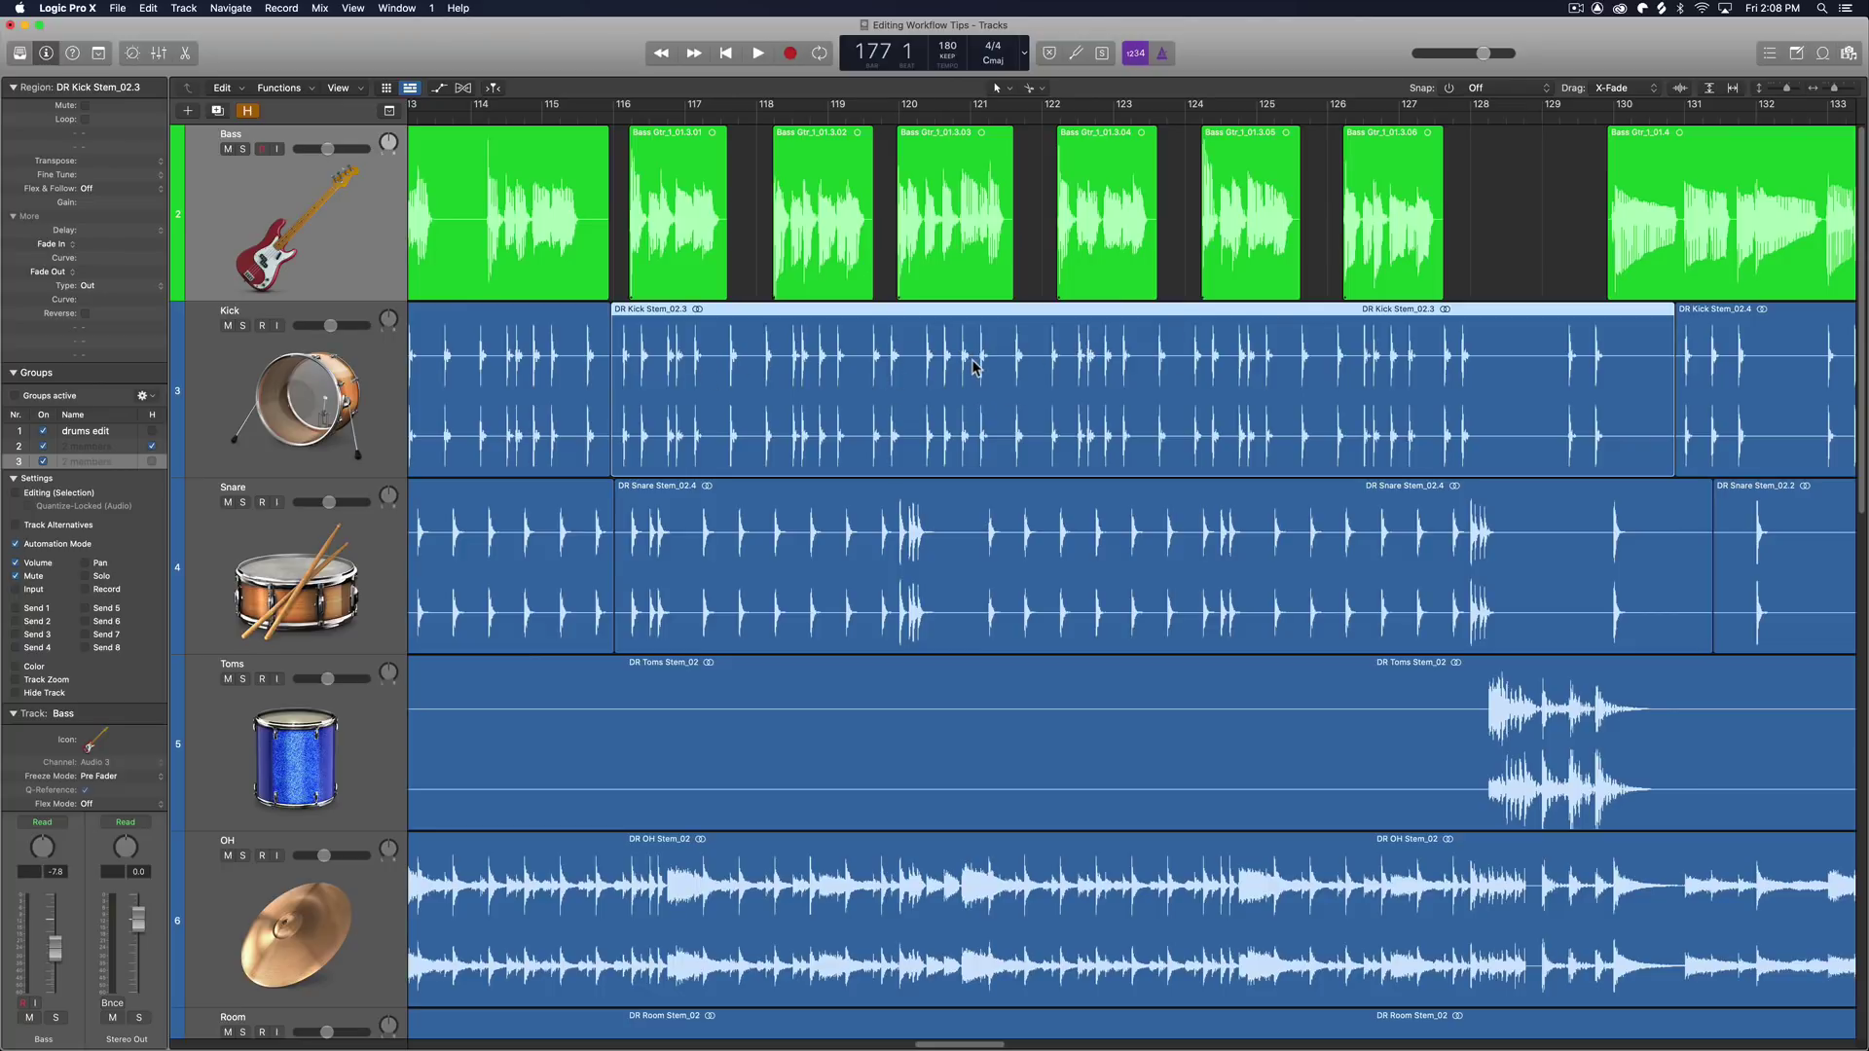
{"action": "key", "text": "ctrl+x"}
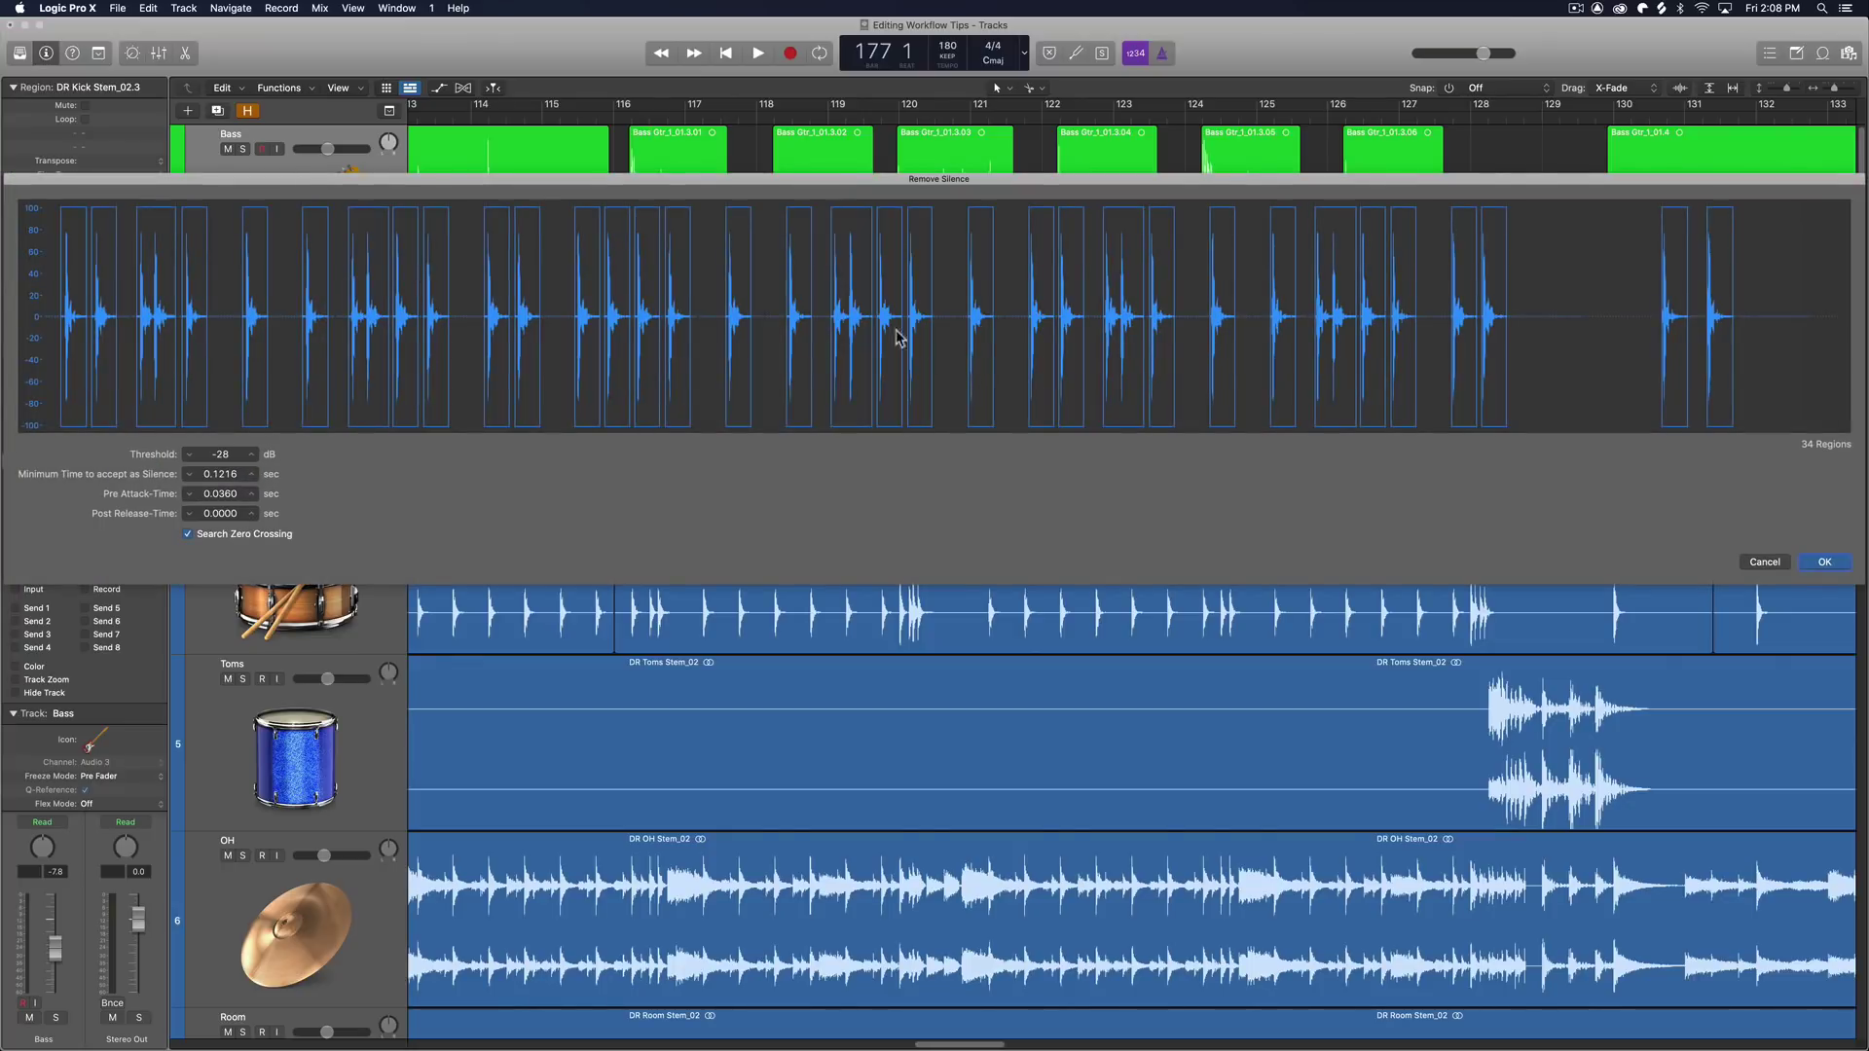
{"action": "left_click", "coordinate": [189, 455]}
{"action": "left_click", "coordinate": [189, 454]}
{"action": "left_click_drag", "start_coordinate": [225, 463], "coordinate": [225, 448]}
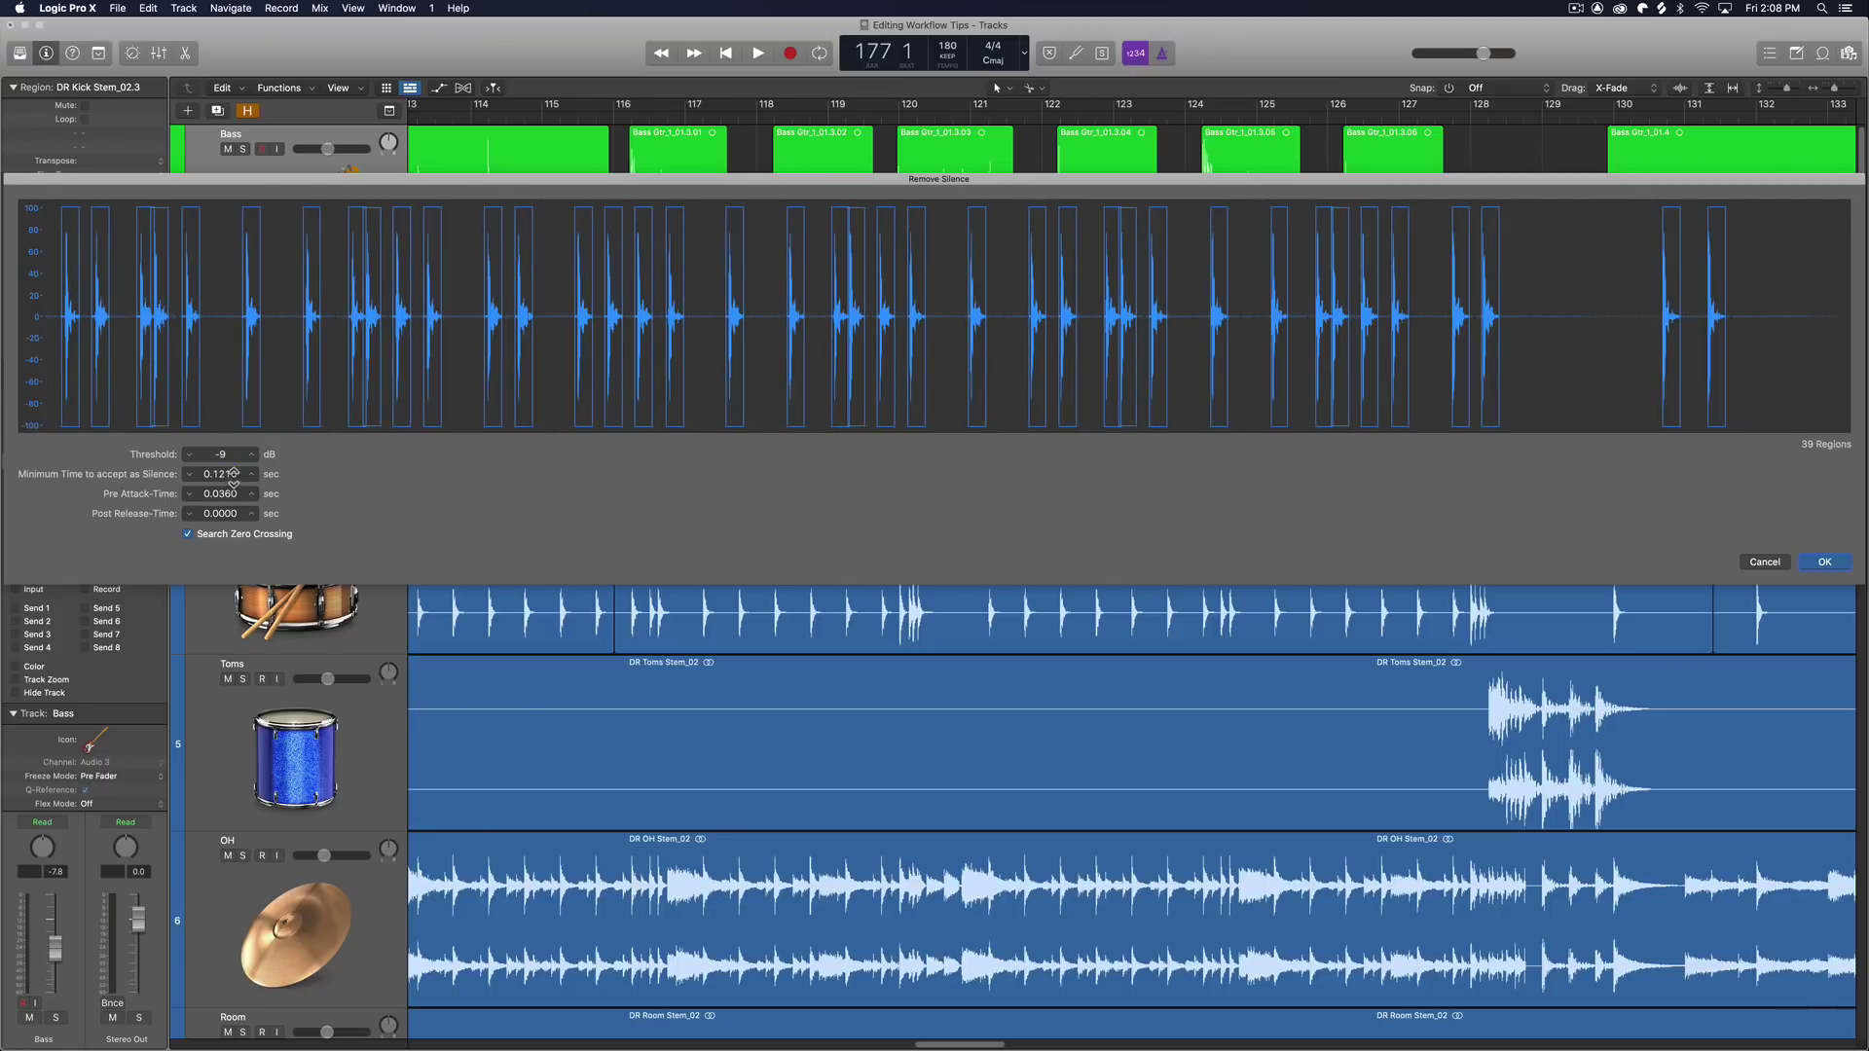
{"action": "left_click_drag", "start_coordinate": [222, 474], "coordinate": [226, 483]}
{"action": "left_click_drag", "start_coordinate": [228, 474], "coordinate": [229, 513]}
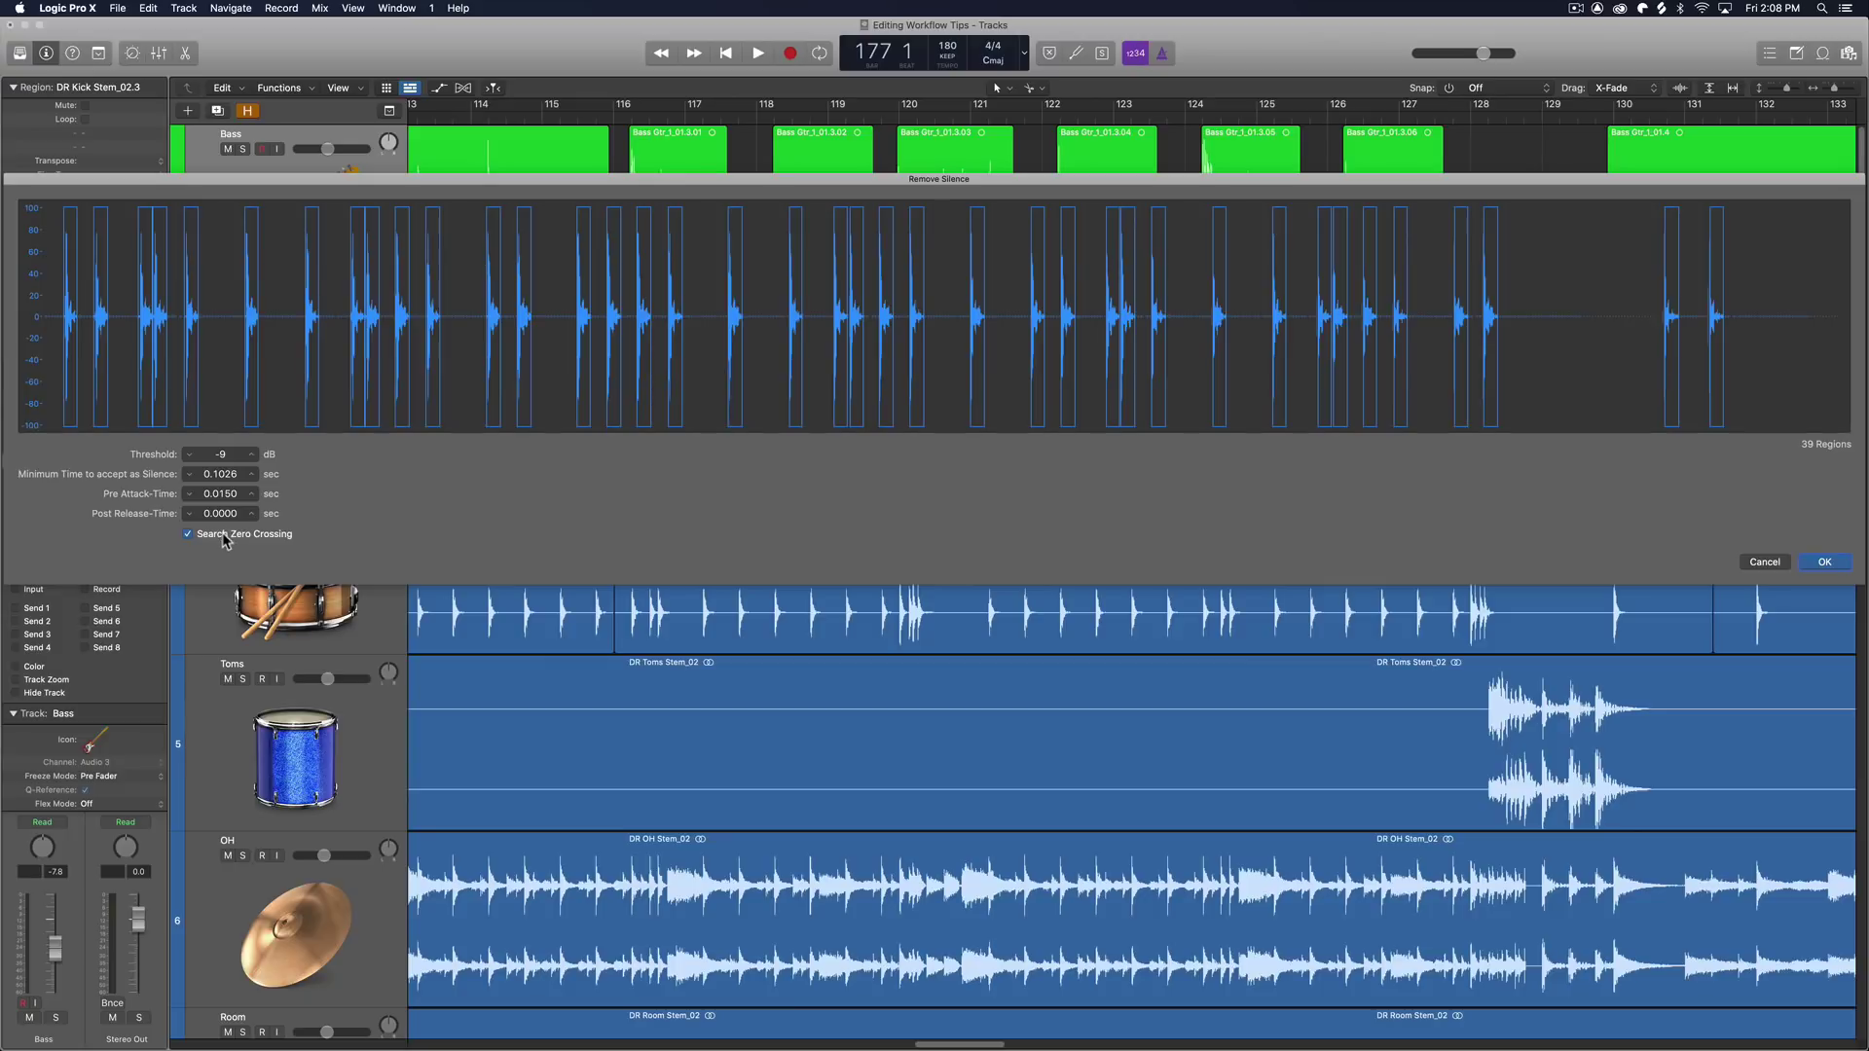
{"action": "left_click", "coordinate": [224, 537]}
{"action": "key", "text": "Return"}
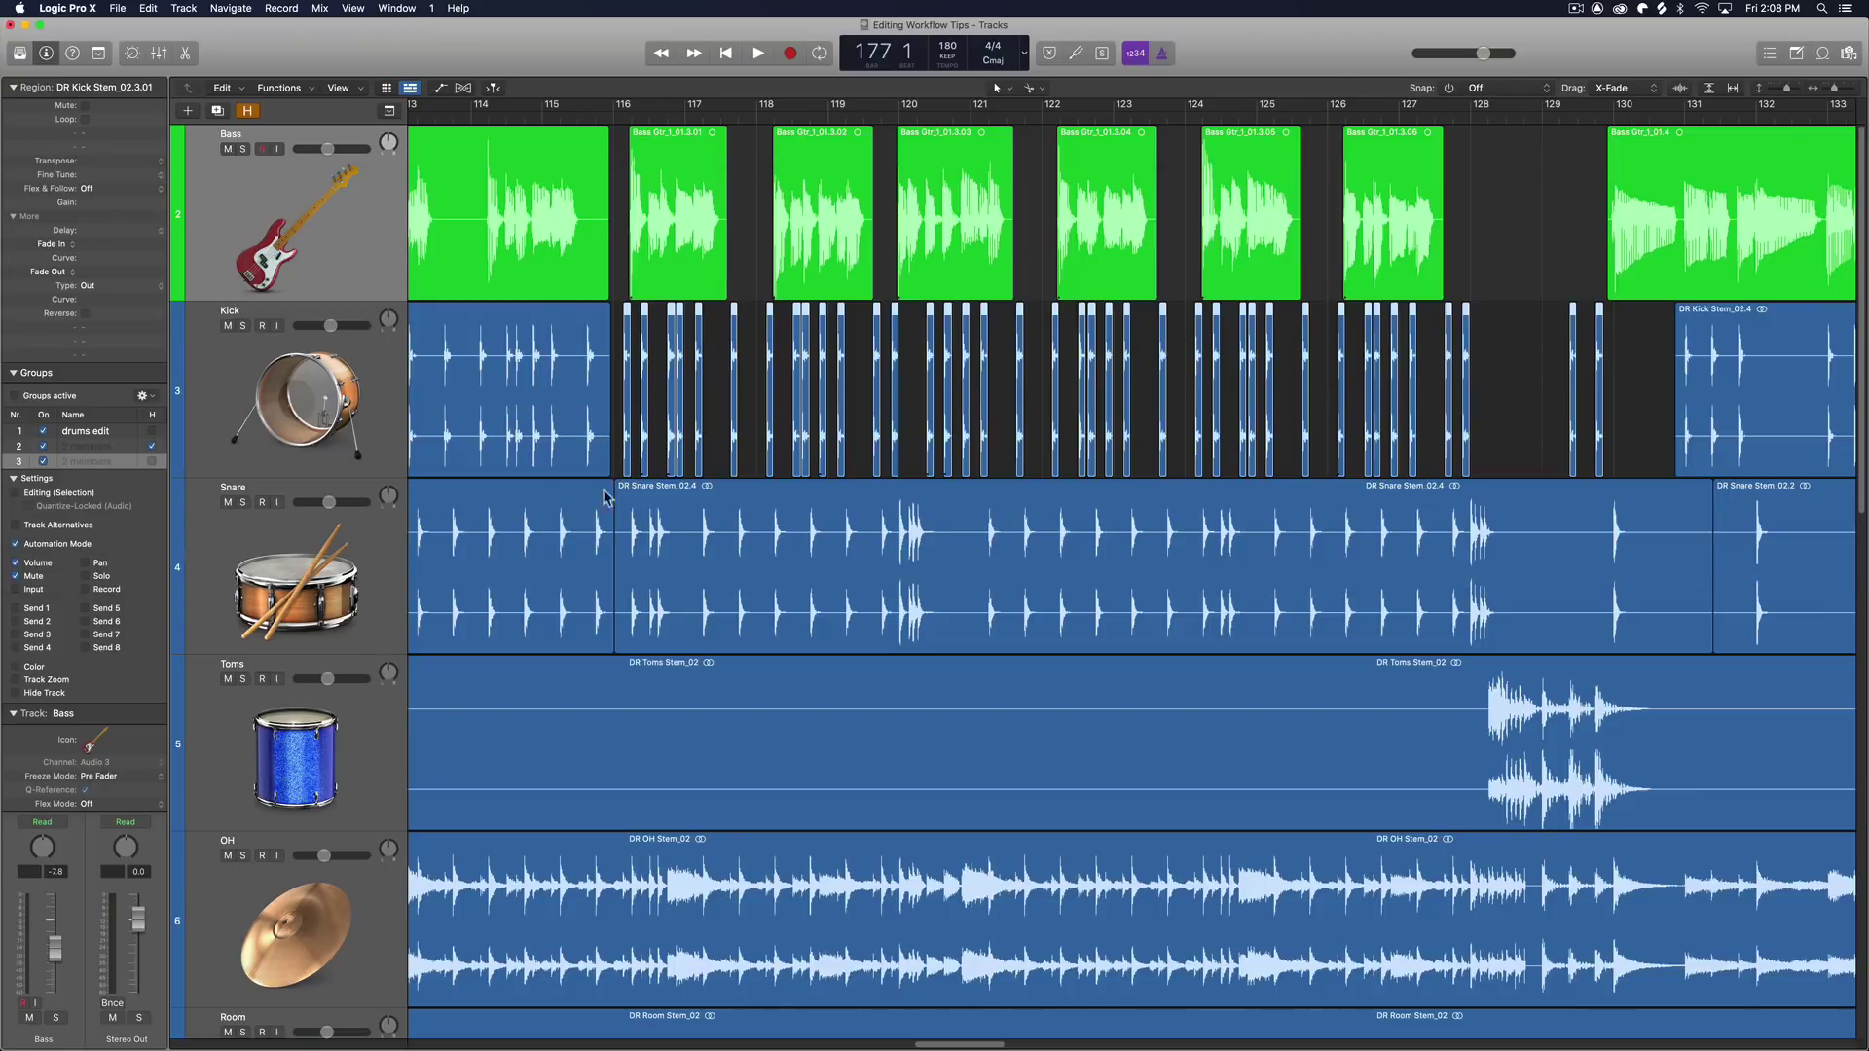
{"action": "left_click_drag", "start_coordinate": [1652, 373], "coordinate": [623, 388]}
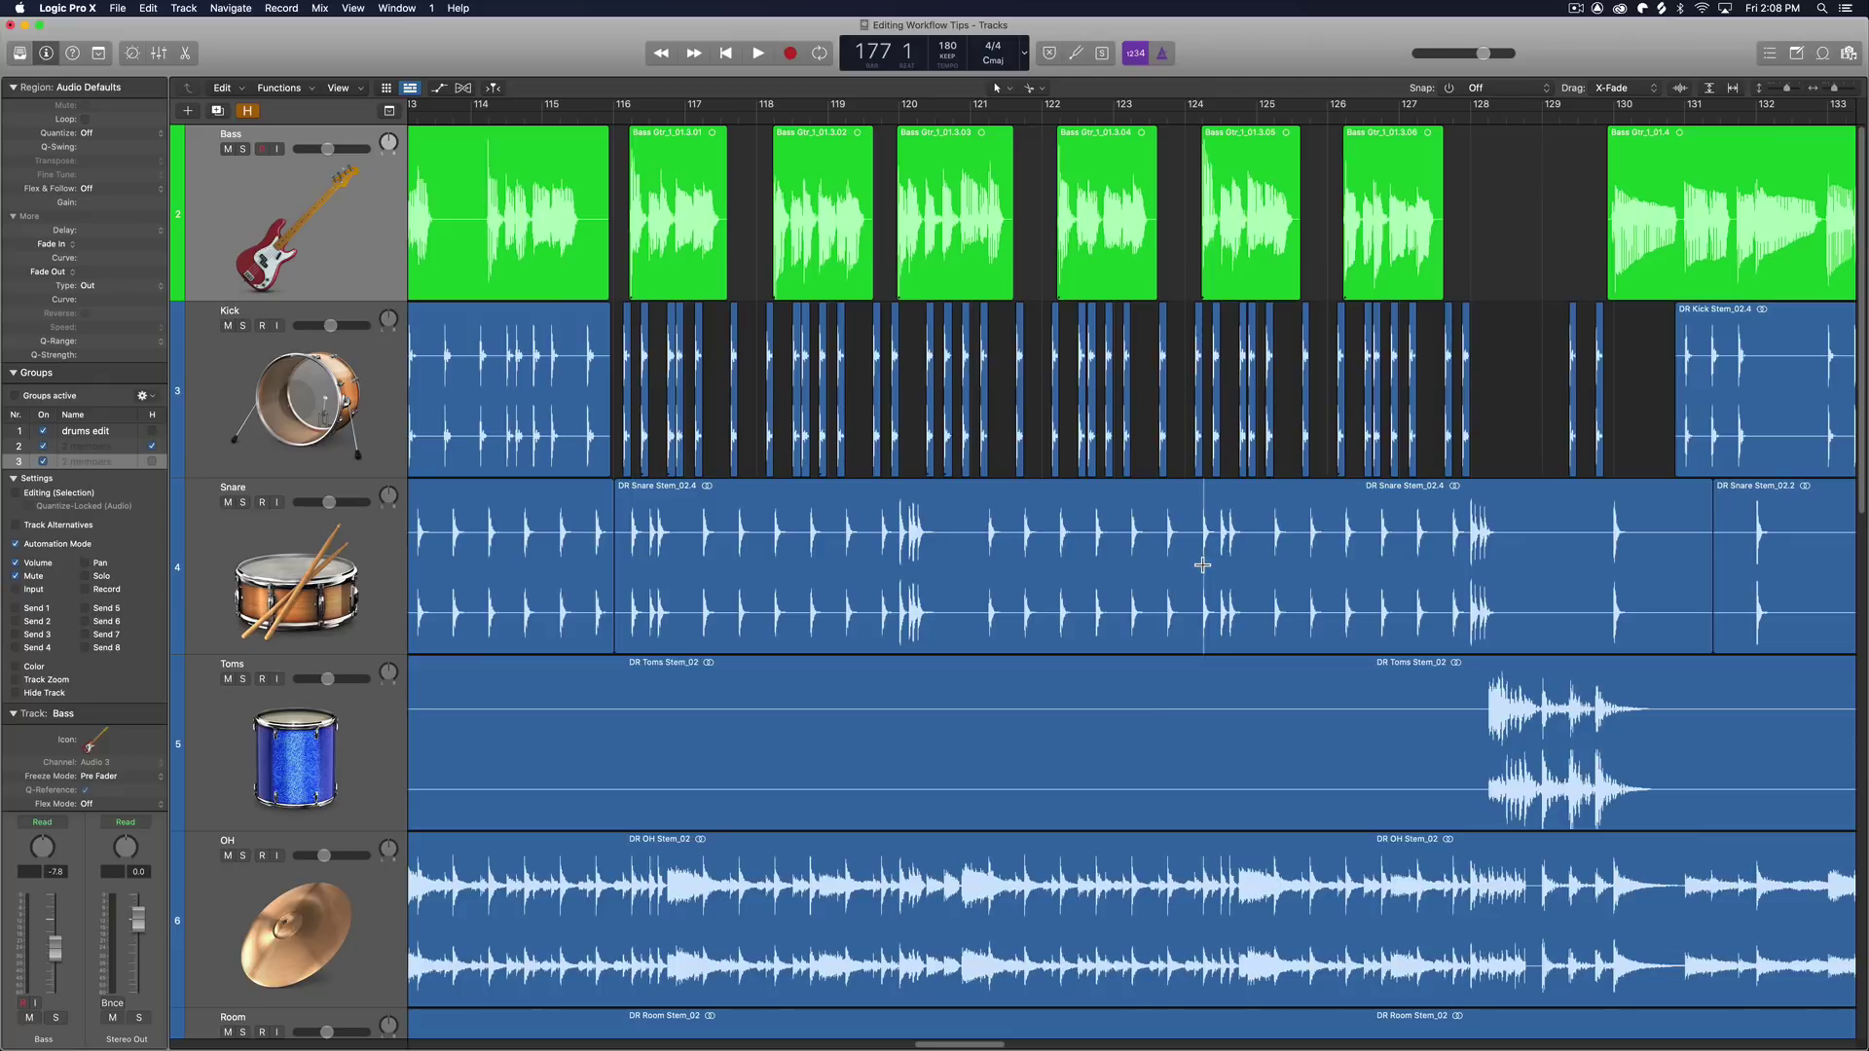
Step: Adjust the threshold and remove silence from the long snare region below the split kick regions
{"action": "left_click", "coordinate": [1168, 519]}
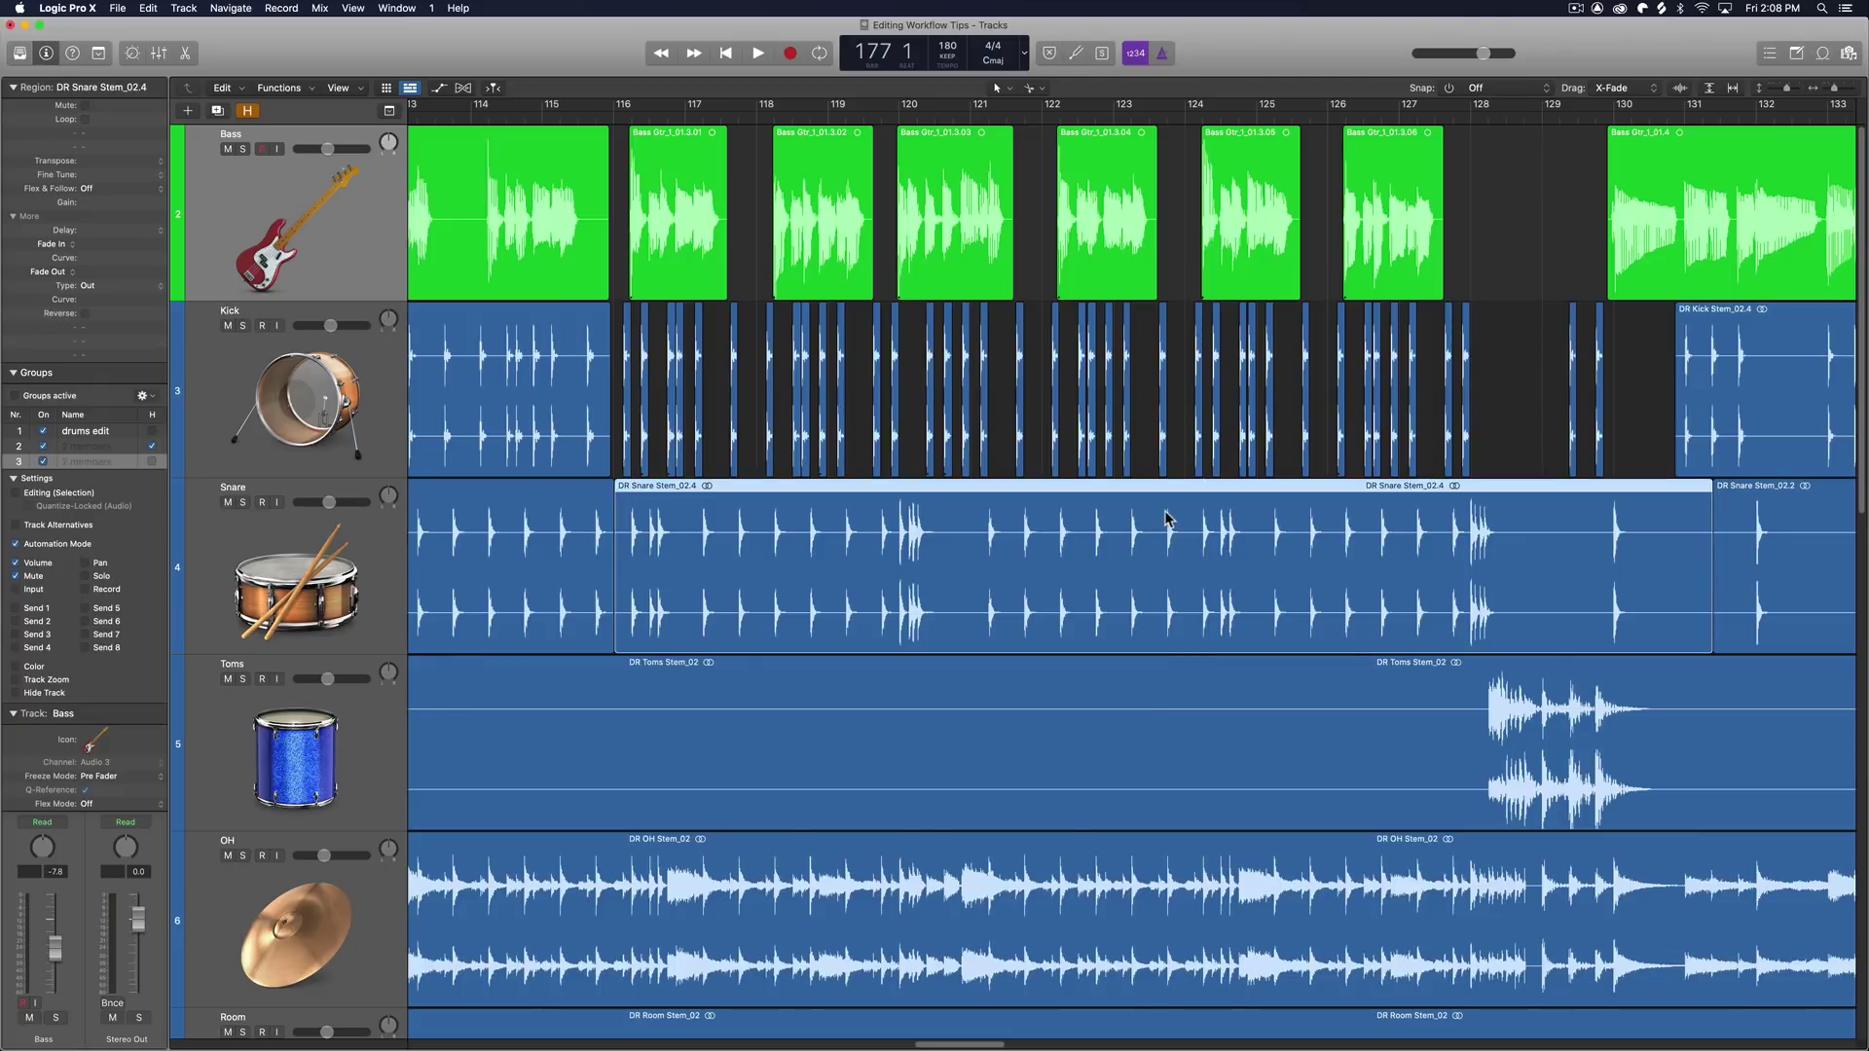
{"action": "key", "text": "ctrl+x"}
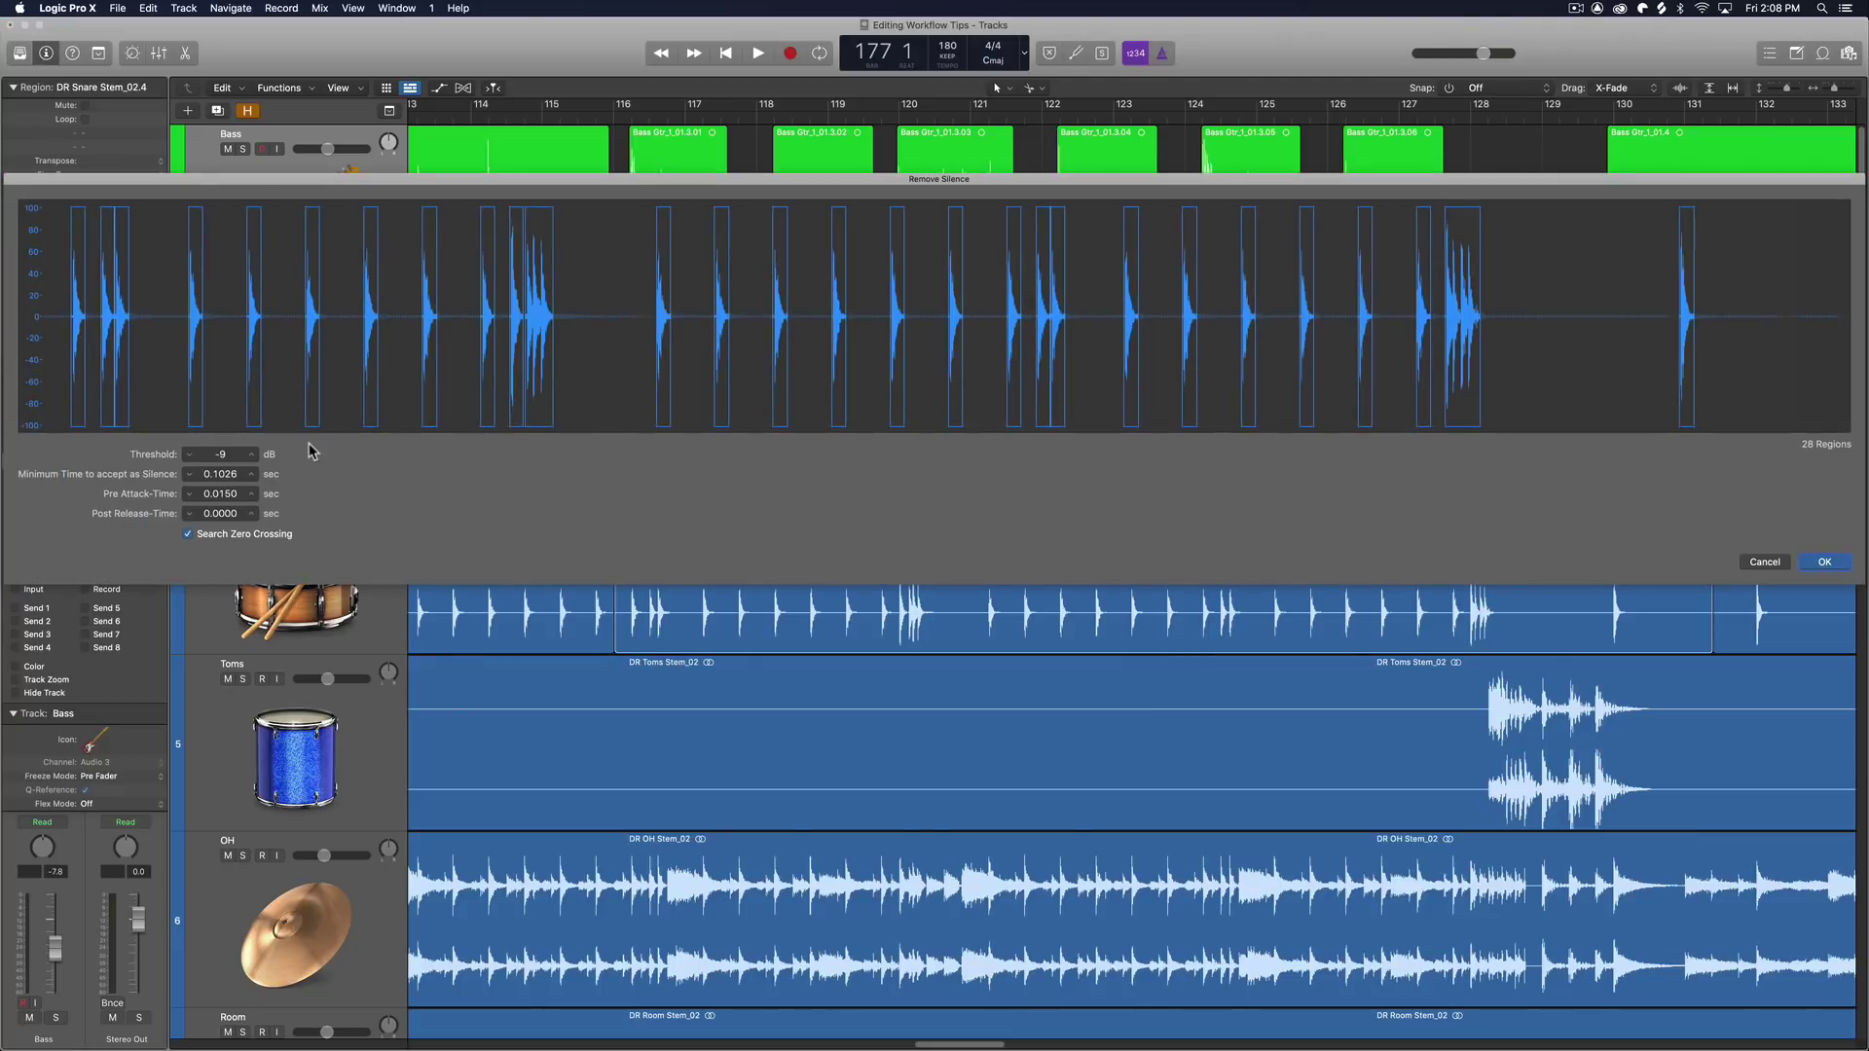
{"action": "left_click_drag", "start_coordinate": [224, 455], "coordinate": [223, 480]}
{"action": "key", "text": "Return"}
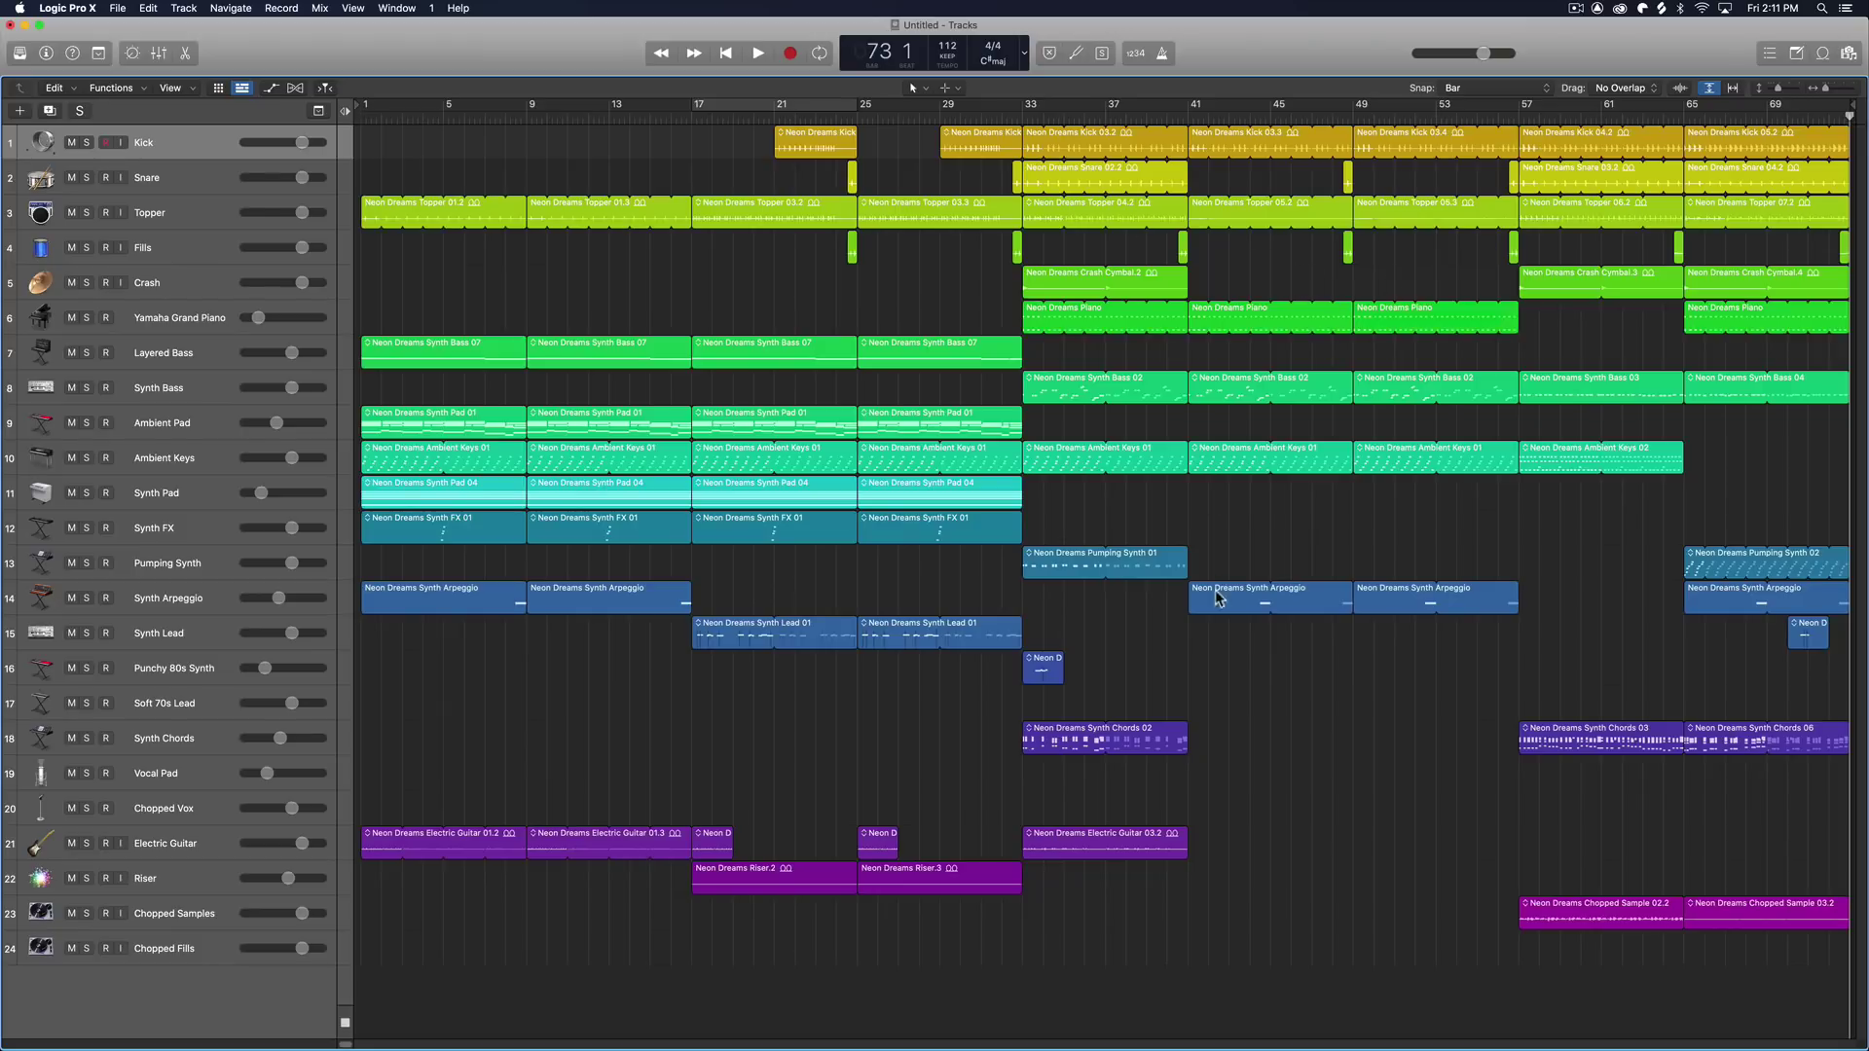
Step: Select all regions between bars 41 and 57, from the Kick track down to Synth Arpeggio
{"action": "left_click_drag", "start_coordinate": [1203, 639], "coordinate": [1374, 122]}
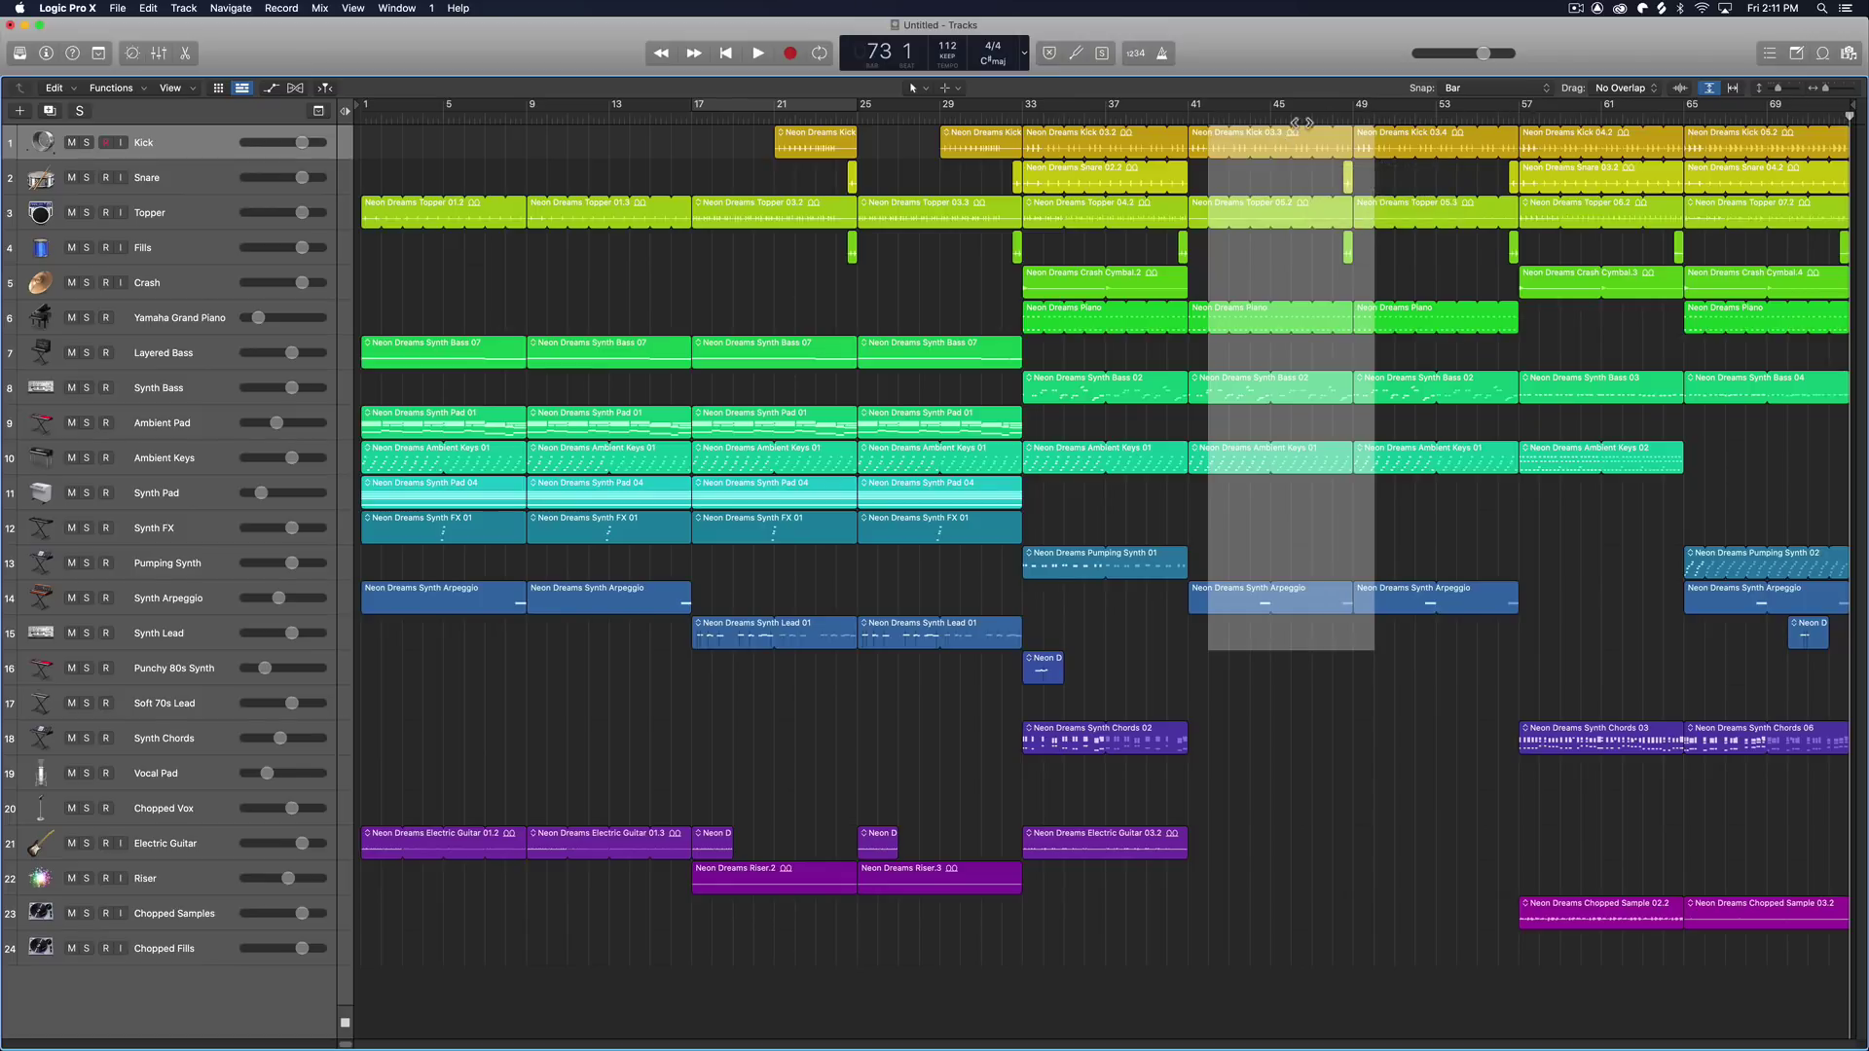
{"action": "left_click_drag", "start_coordinate": [1195, 618], "coordinate": [1515, 139]}
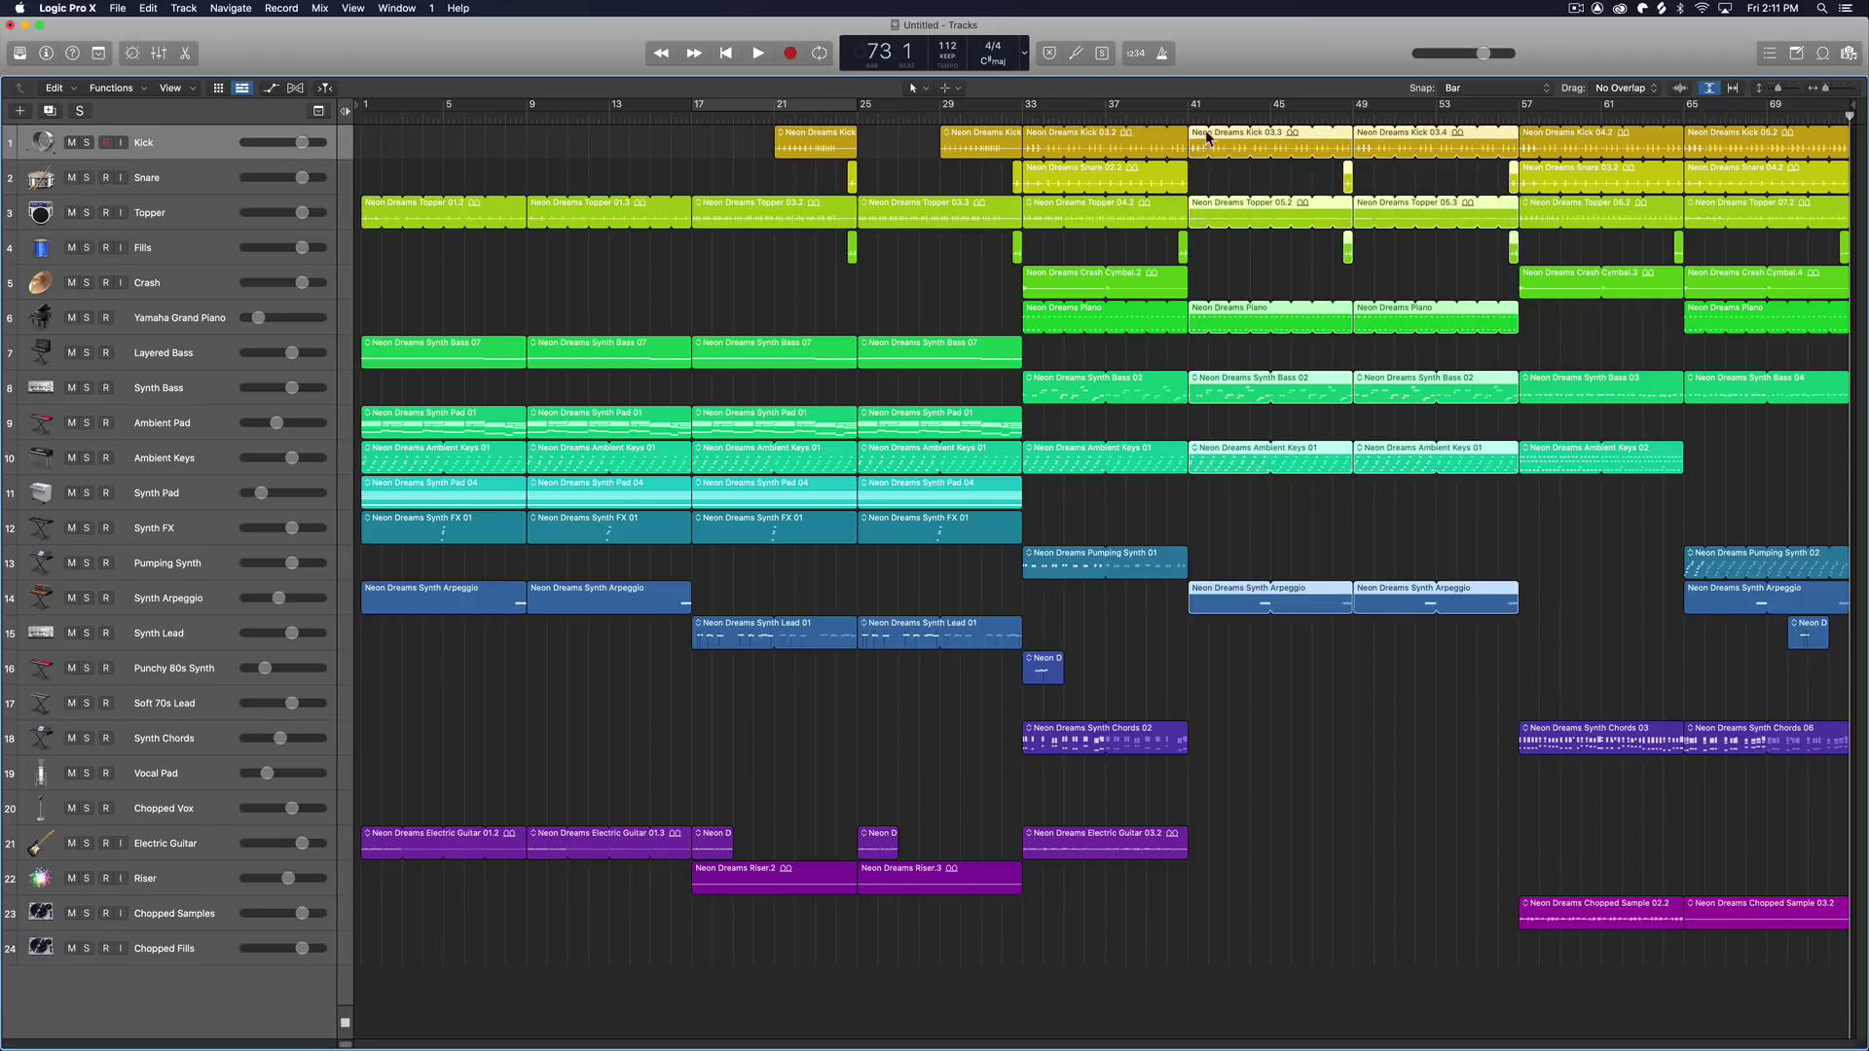
Step: Try moving the selected regions from bar 41 to bar 73 and copying them back to bar 41
{"action": "left_click_drag", "start_coordinate": [1202, 139], "coordinate": [1859, 156]}
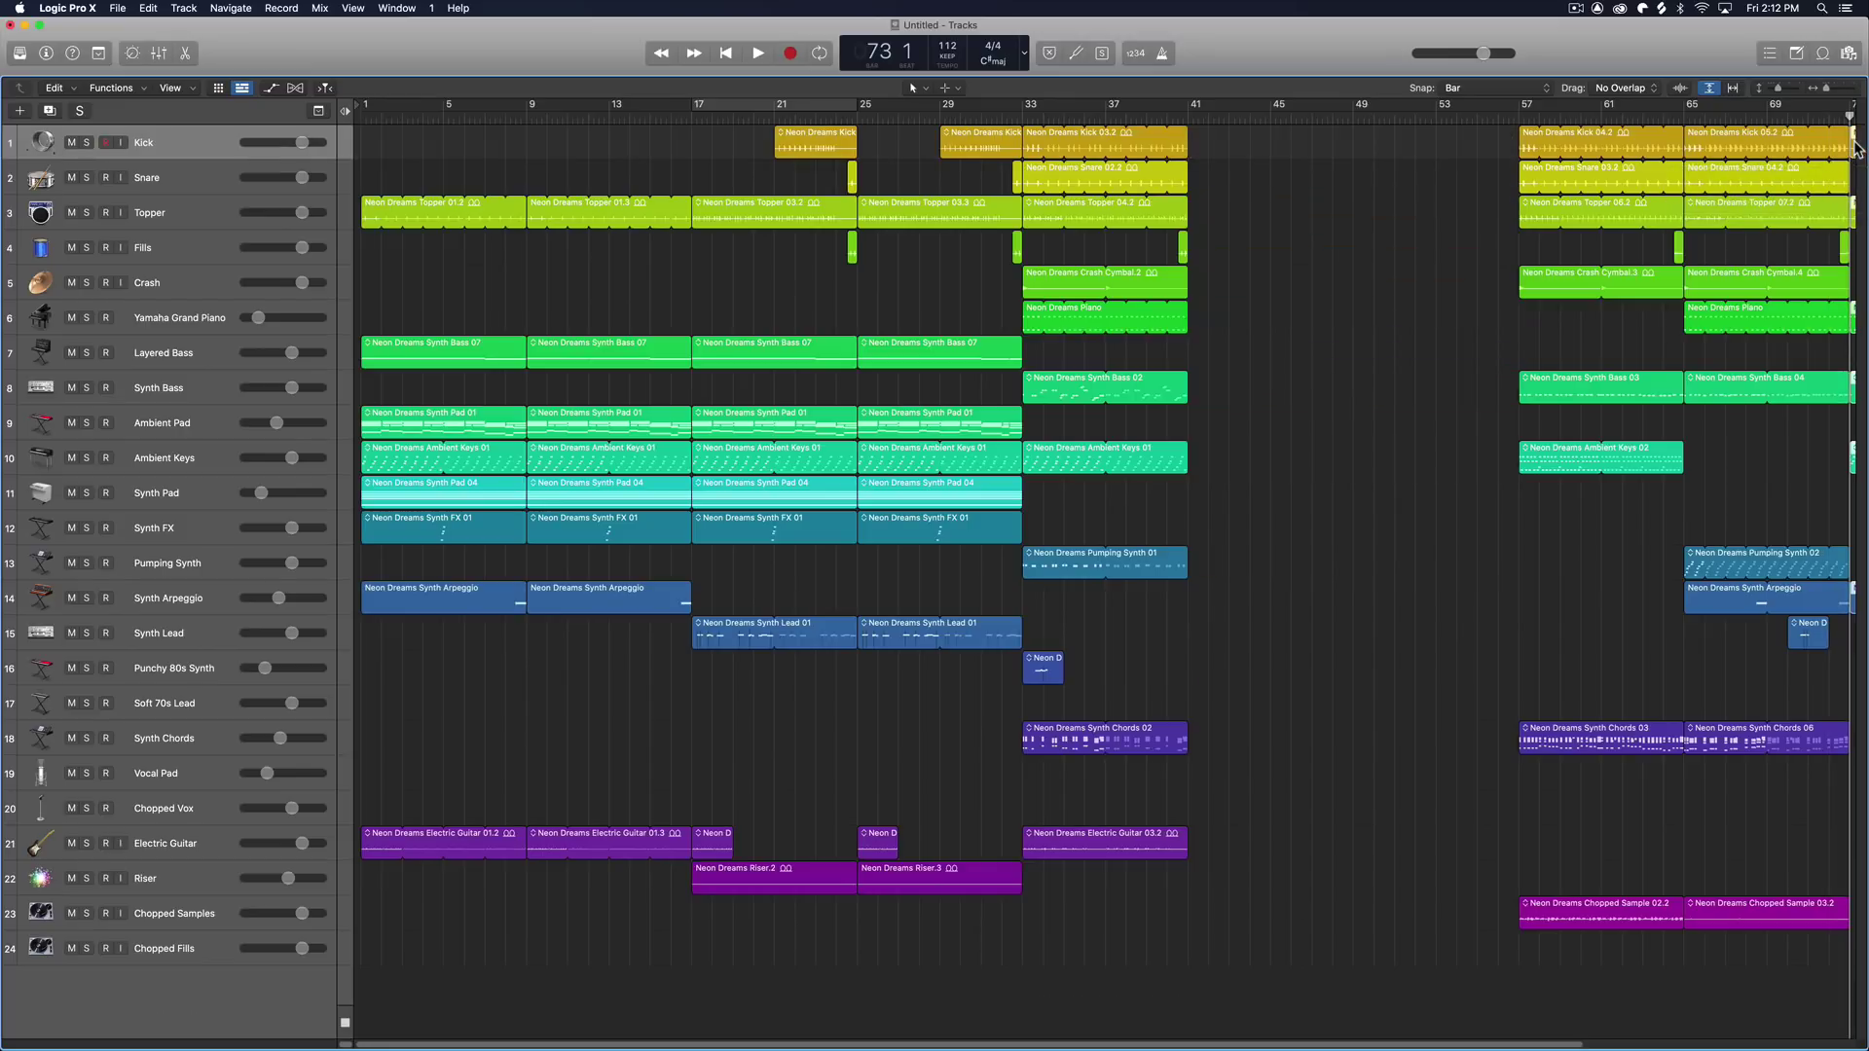
{"action": "scroll", "coordinate": [1447, 196], "scroll_direction": "right", "scroll_amount": 5}
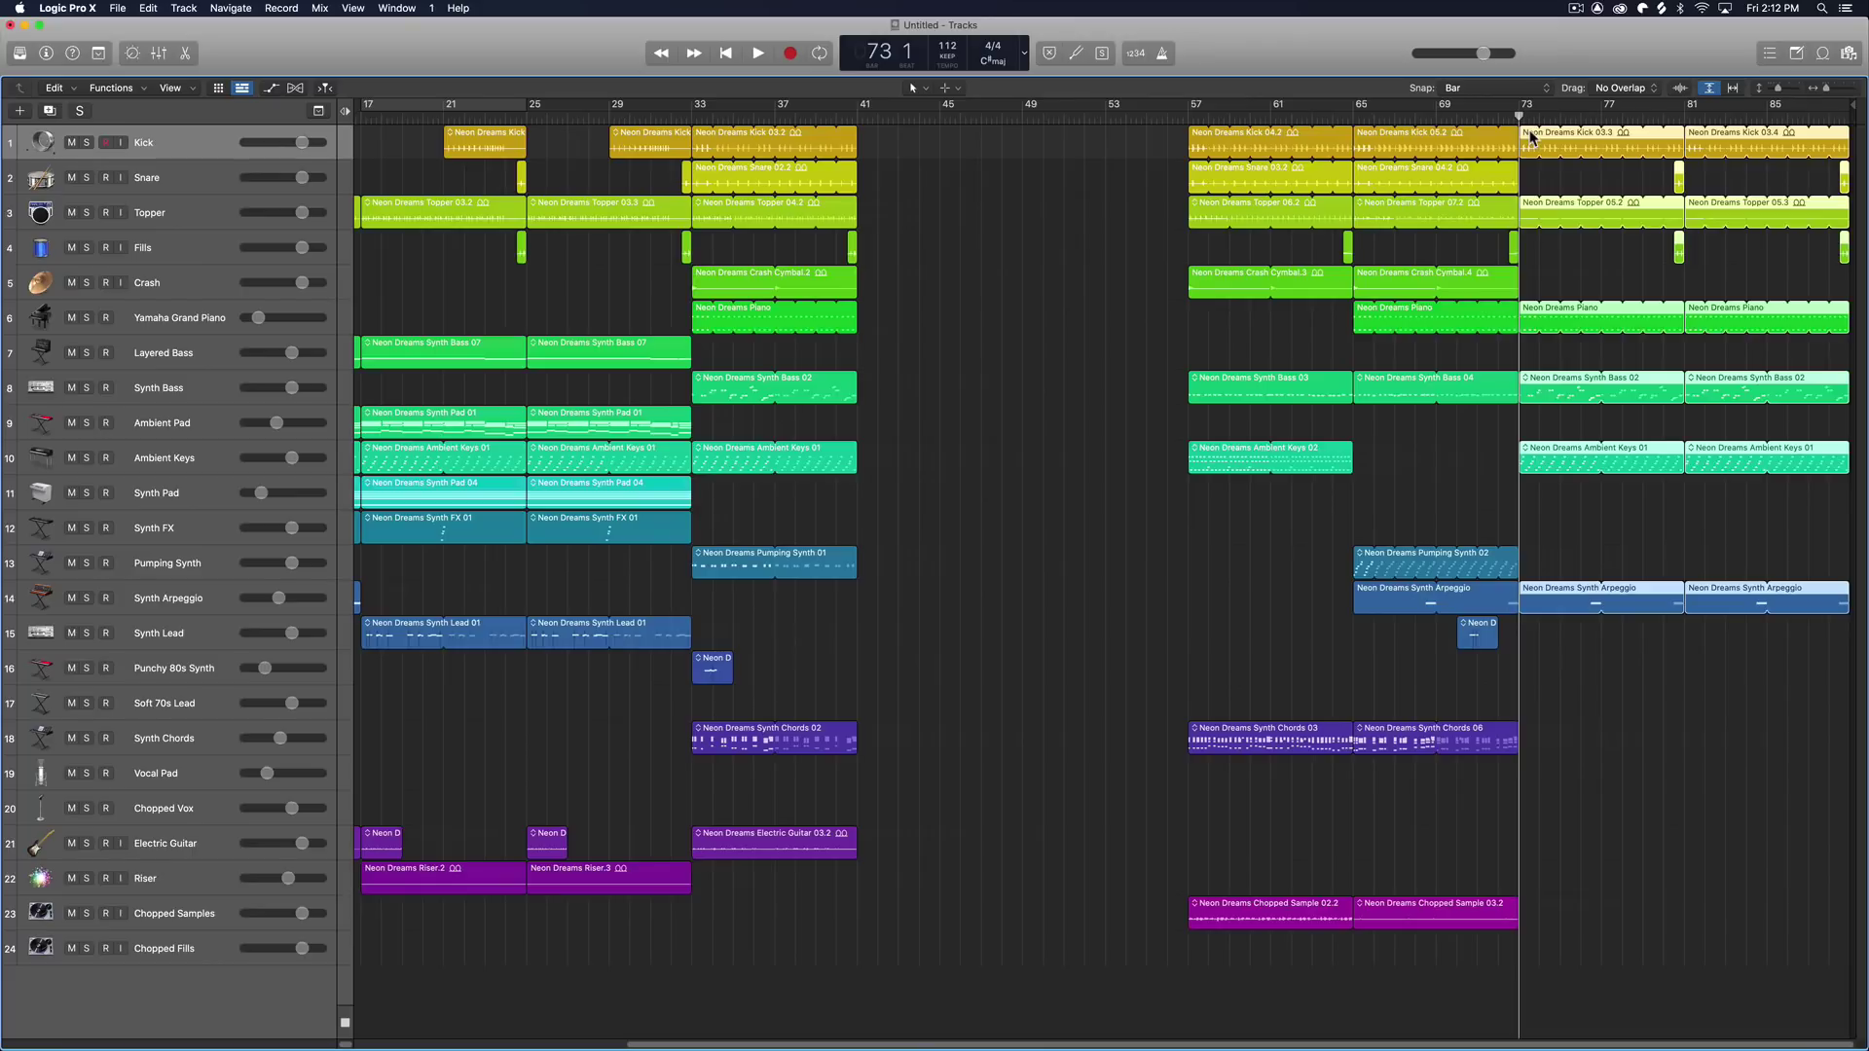
{"action": "left_click_drag", "start_coordinate": [1530, 137], "coordinate": [873, 157]}
{"action": "left_click", "coordinate": [1027, 650]}
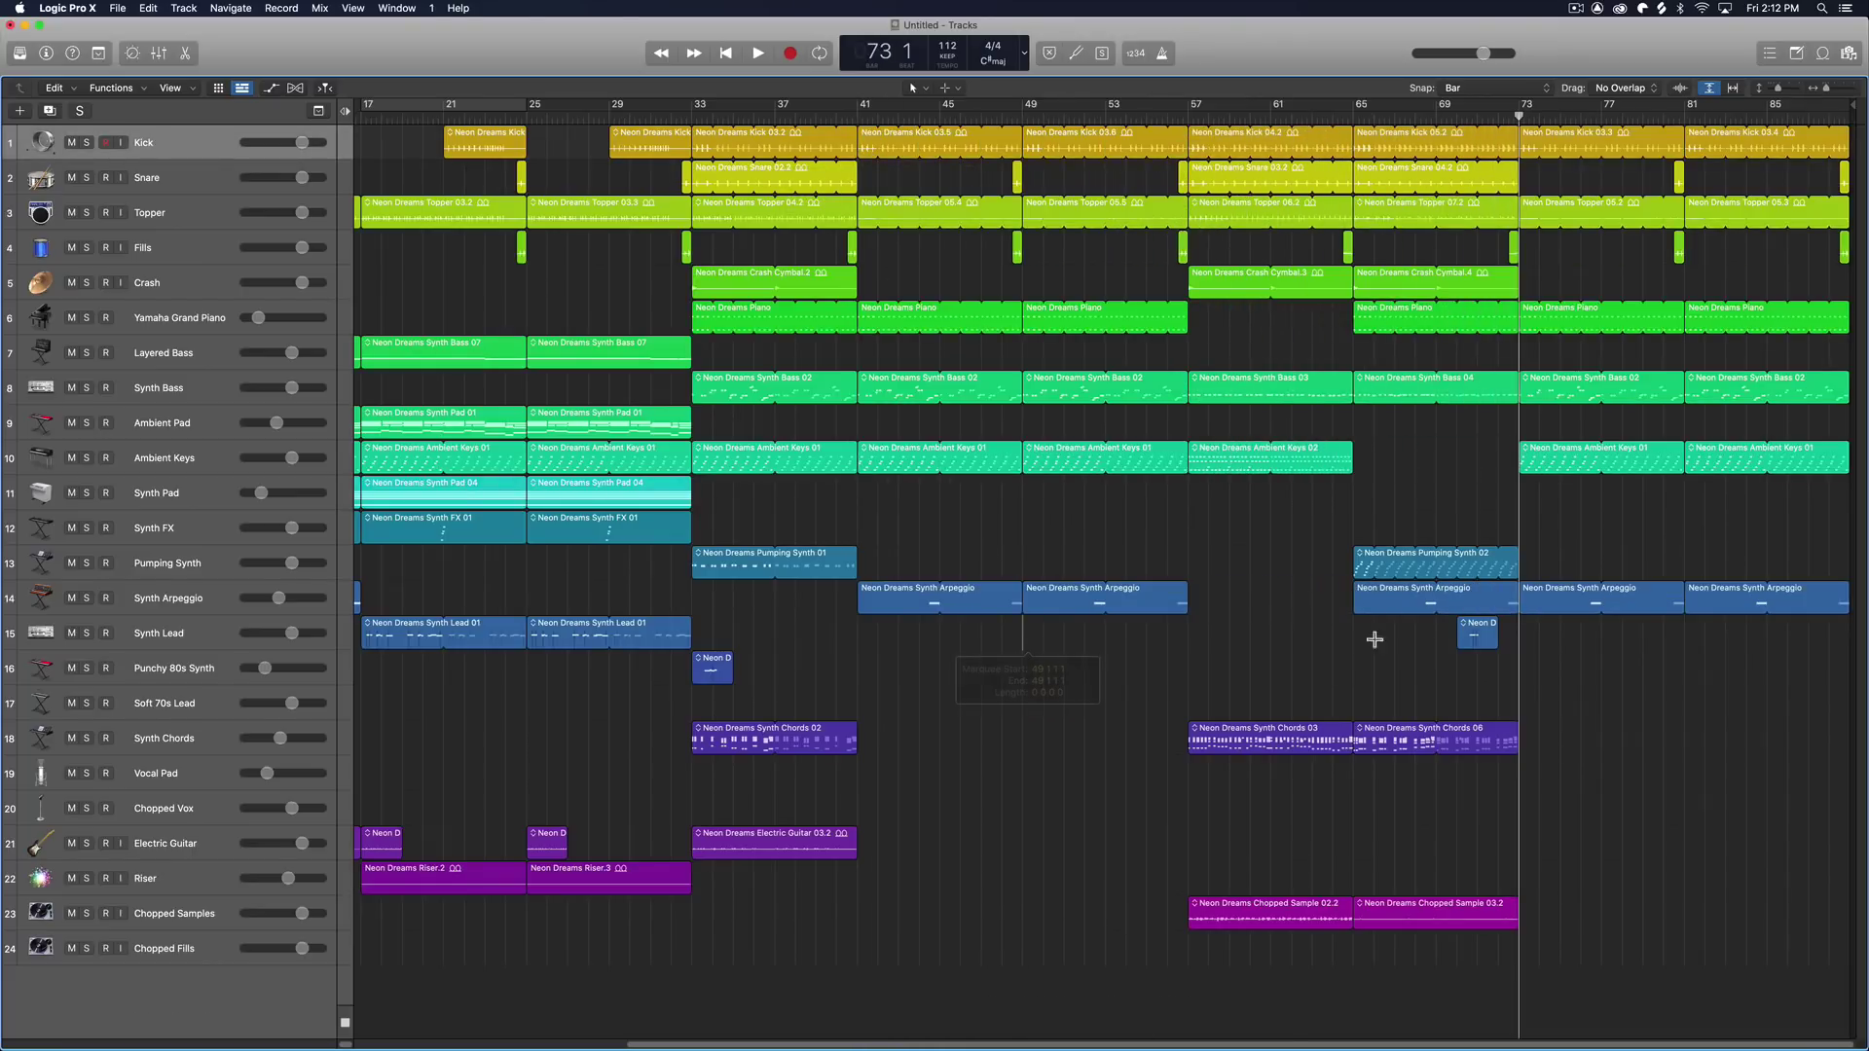
Step: Undo the moving and copying of the bar 41–57 regions
{"action": "key", "text": "super+z"}
{"action": "left_click", "coordinate": [1172, 680]}
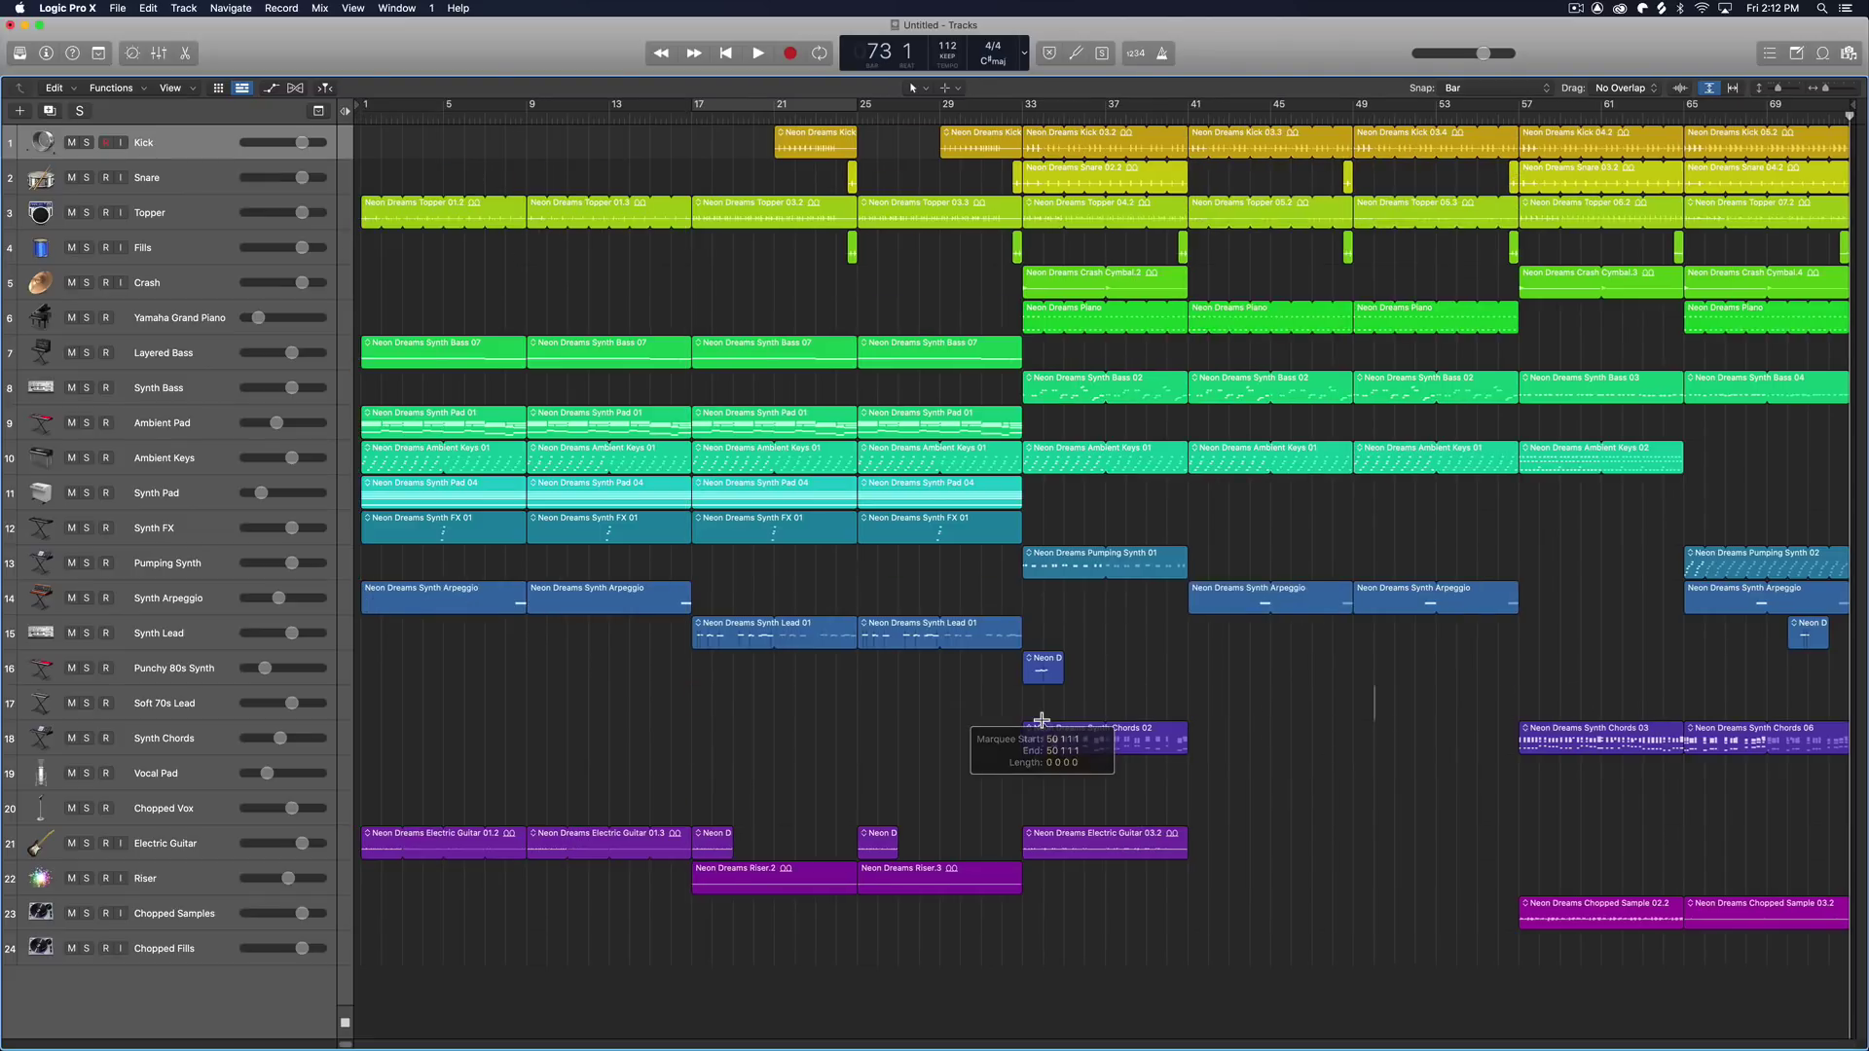
{"action": "scroll", "coordinate": [1039, 726], "scroll_direction": "left", "scroll_amount": 5}
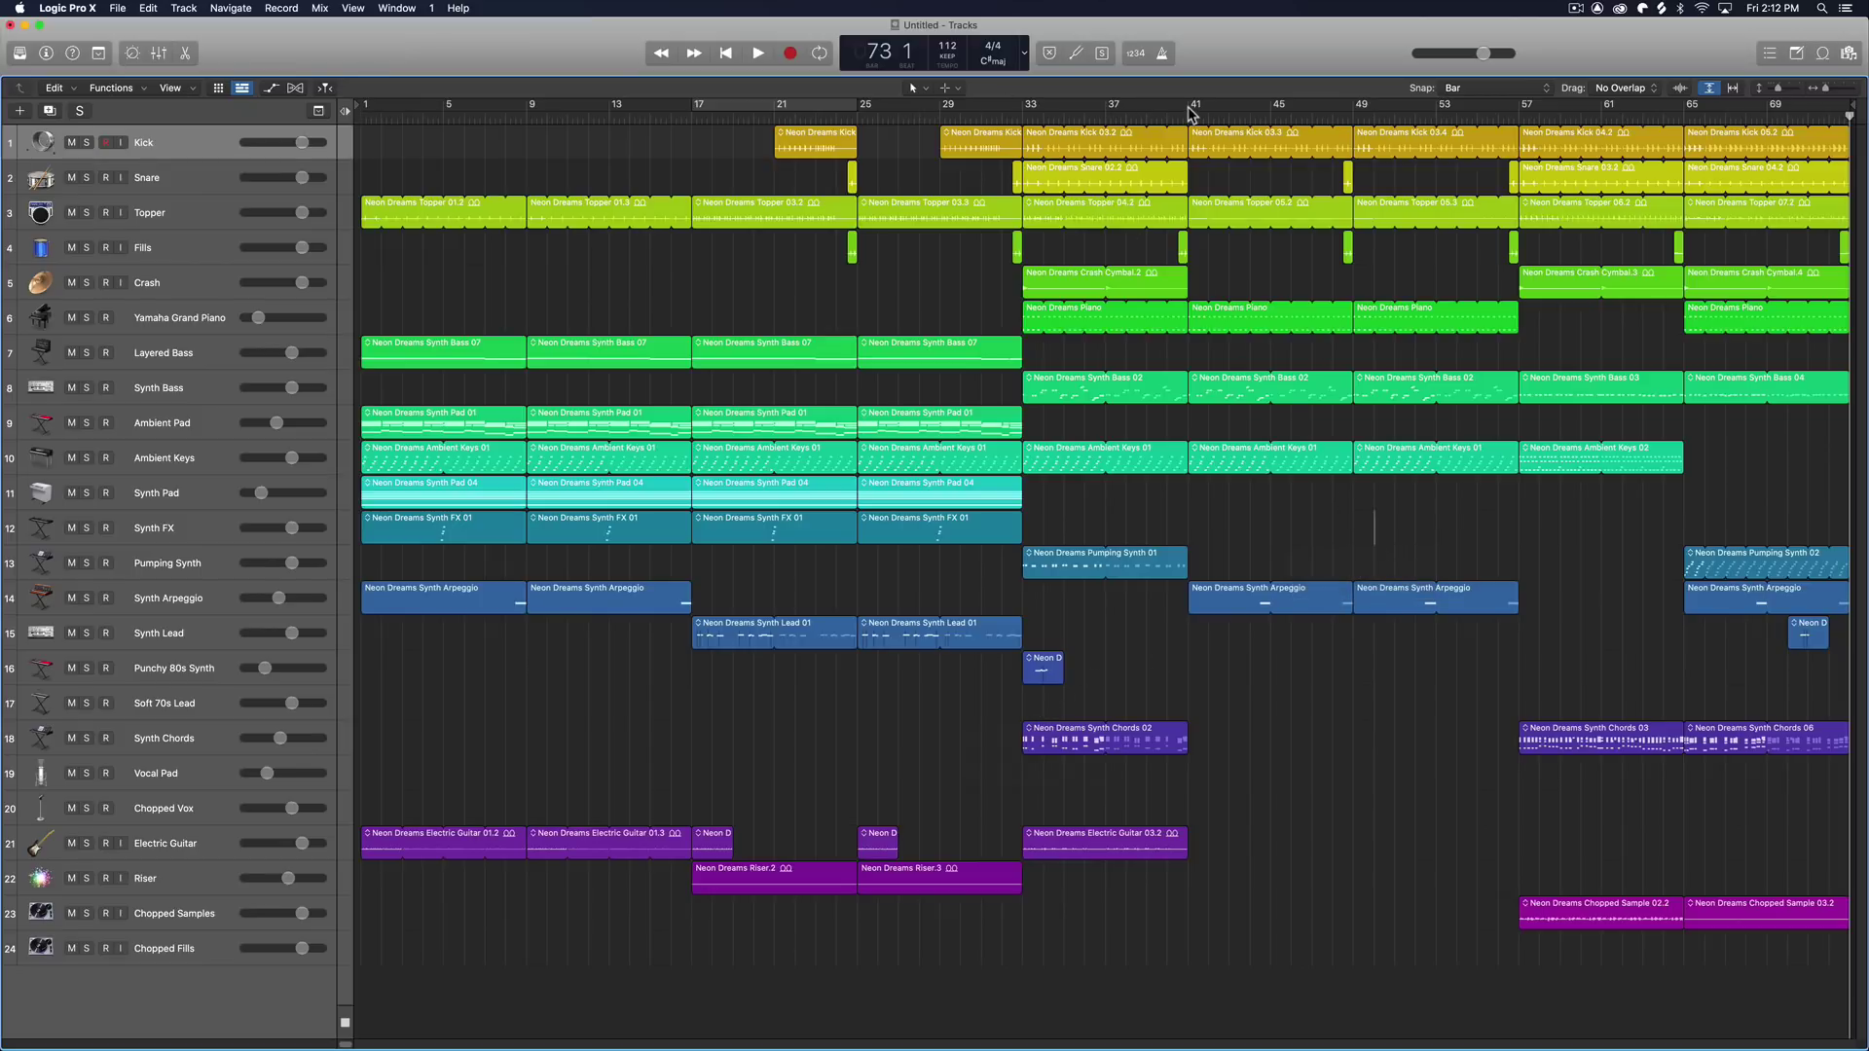
Step: Set the cycle range to bars 41–57 and cut the section between the locators across all tracks
{"action": "left_click_drag", "start_coordinate": [1189, 113], "coordinate": [1534, 126]}
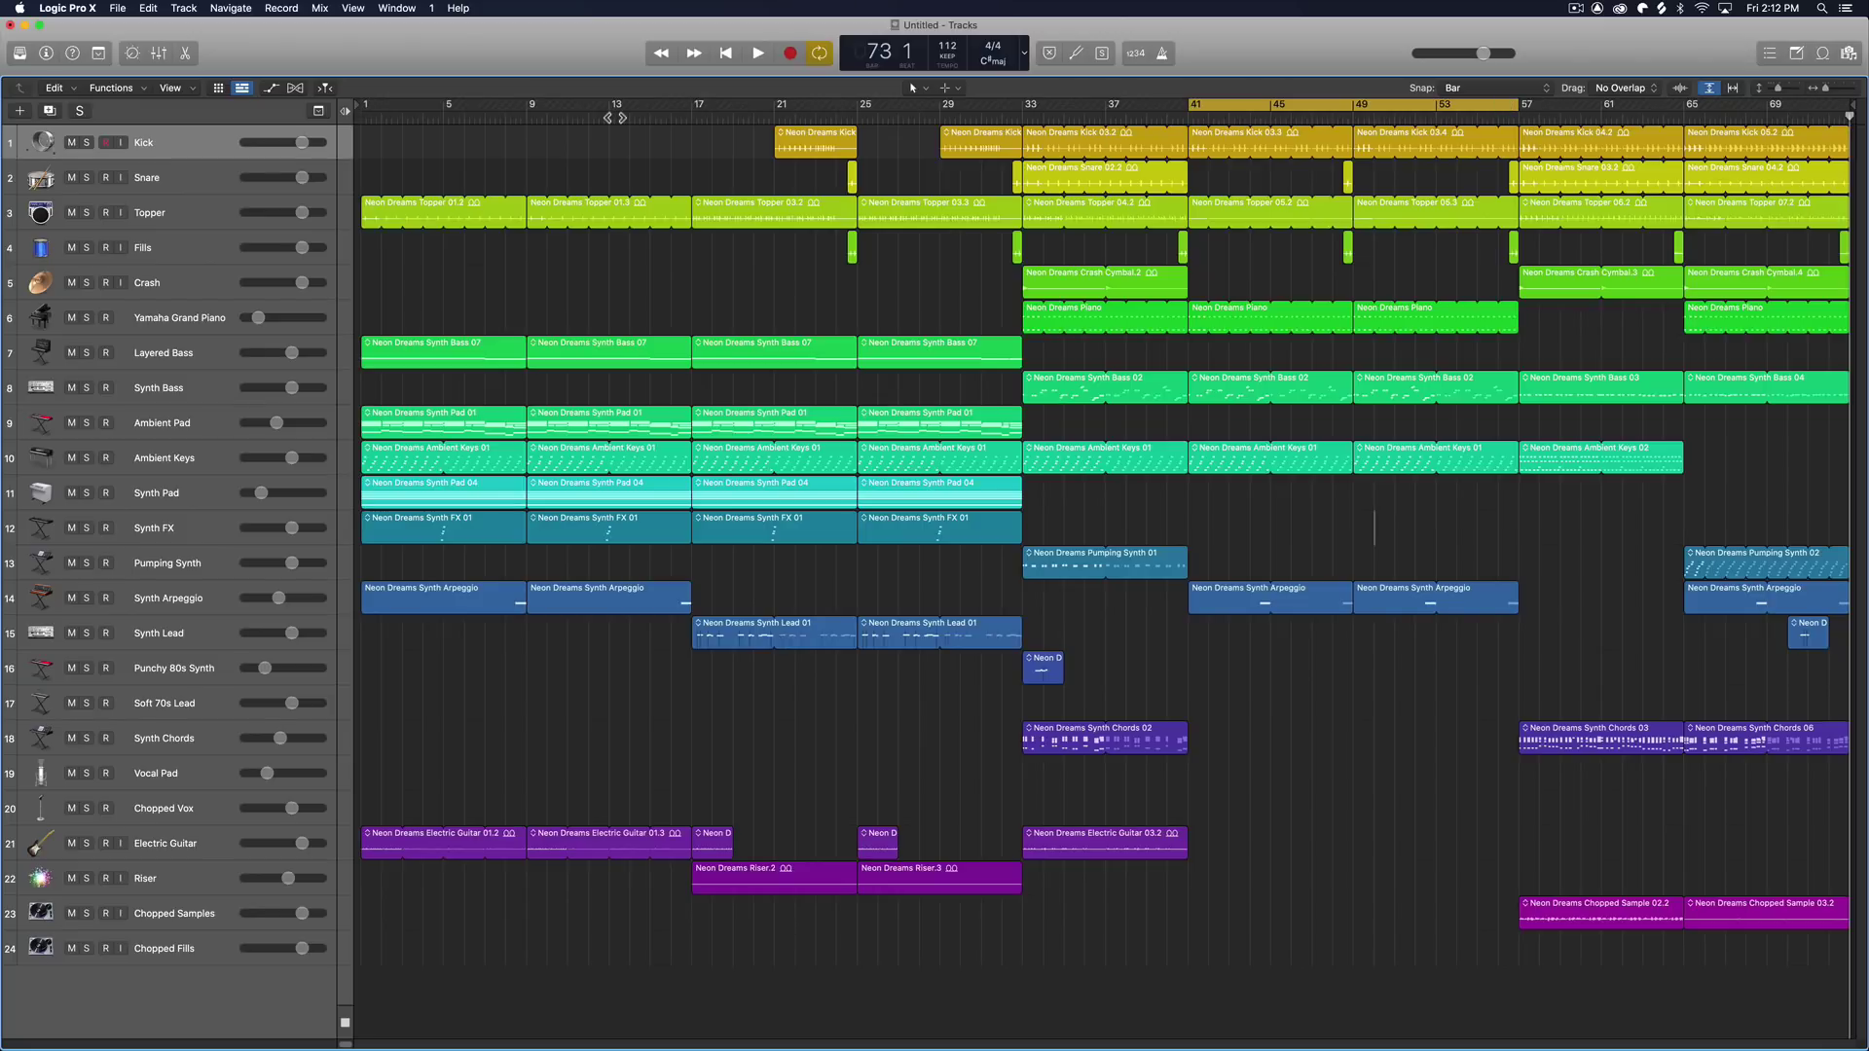
{"action": "left_click", "coordinate": [55, 88]}
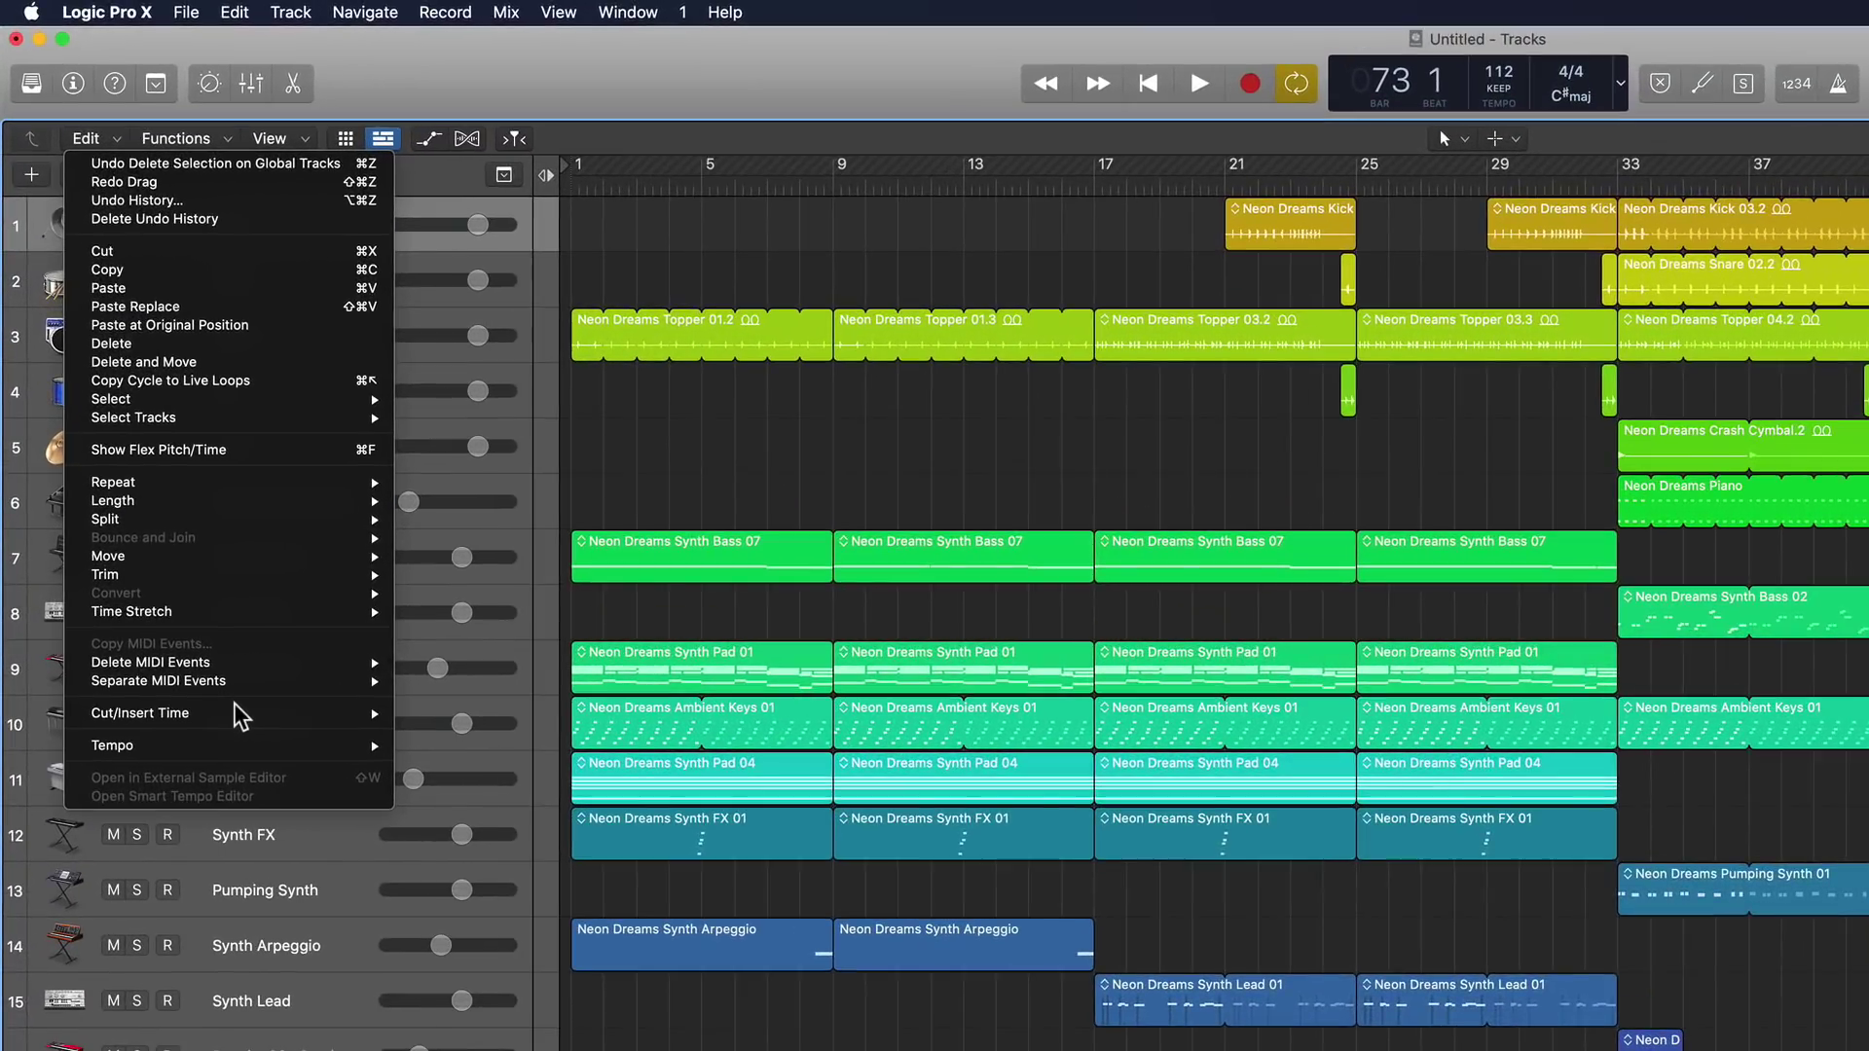
{"action": "mouse_move", "coordinate": [242, 717]}
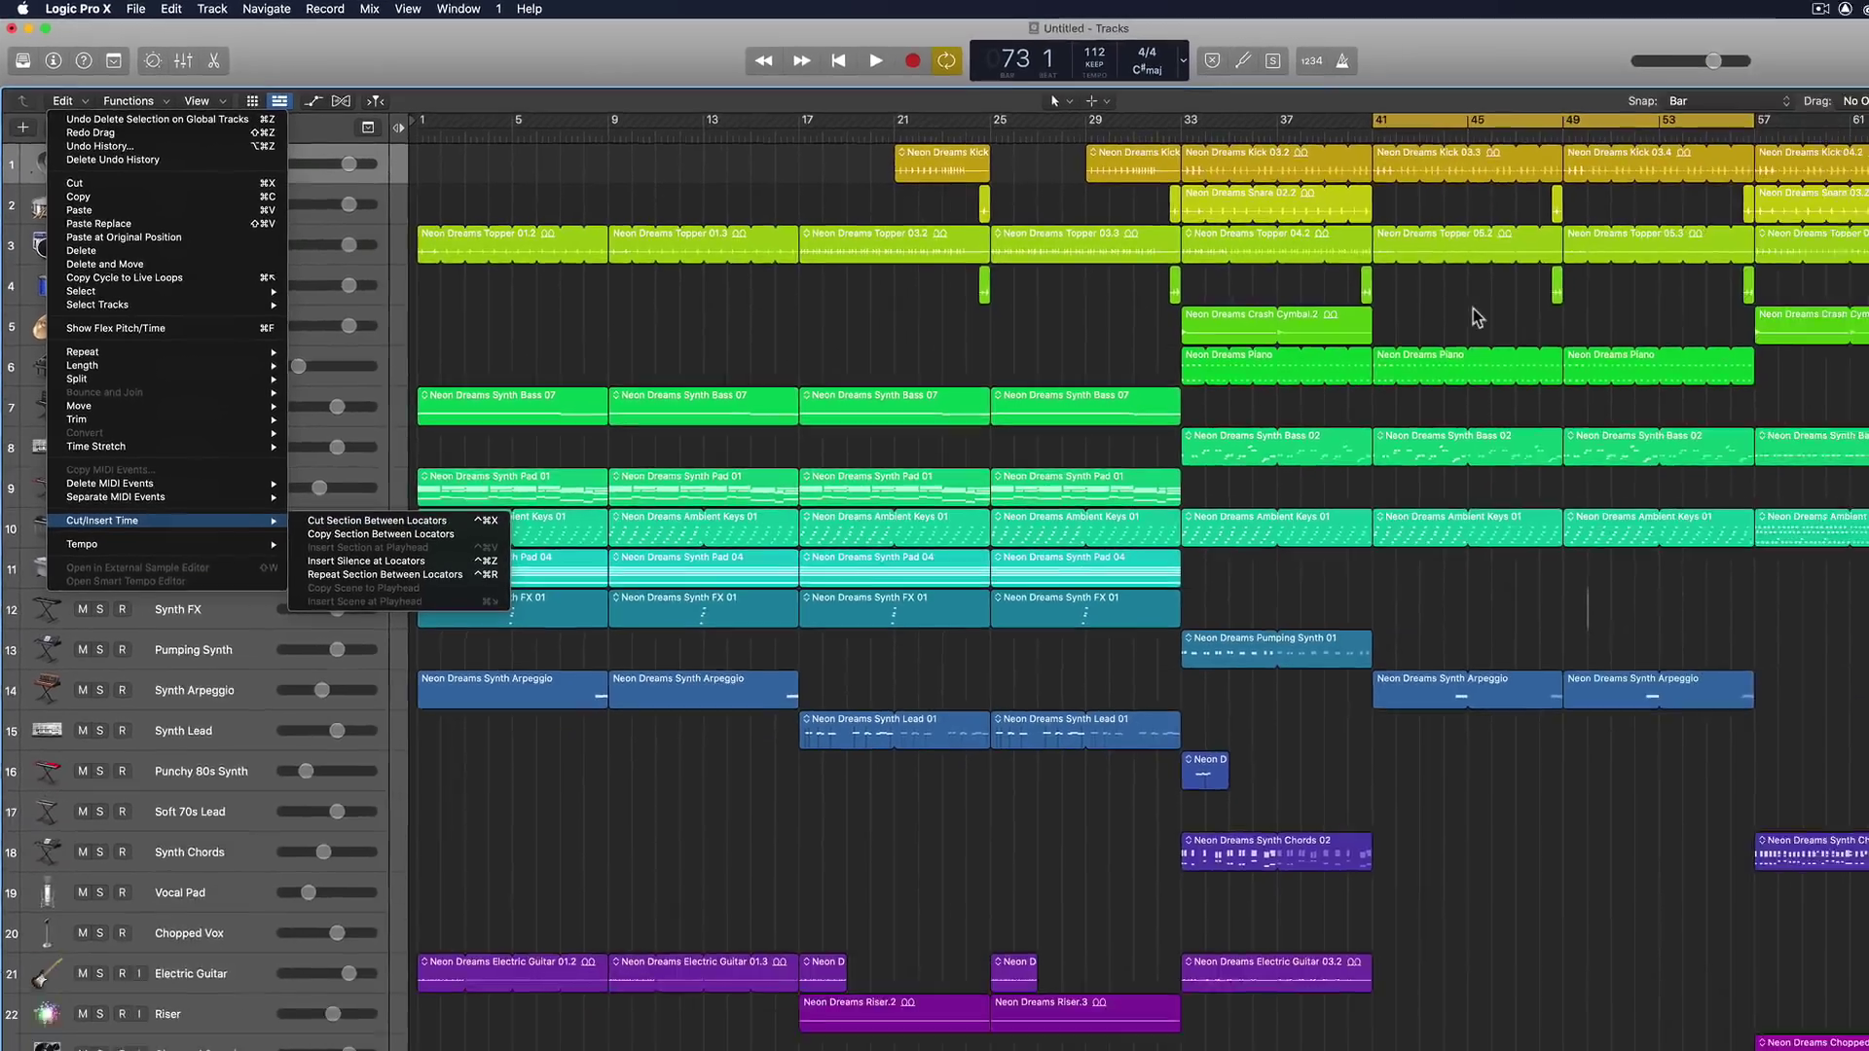
{"action": "left_click", "coordinate": [611, 715]}
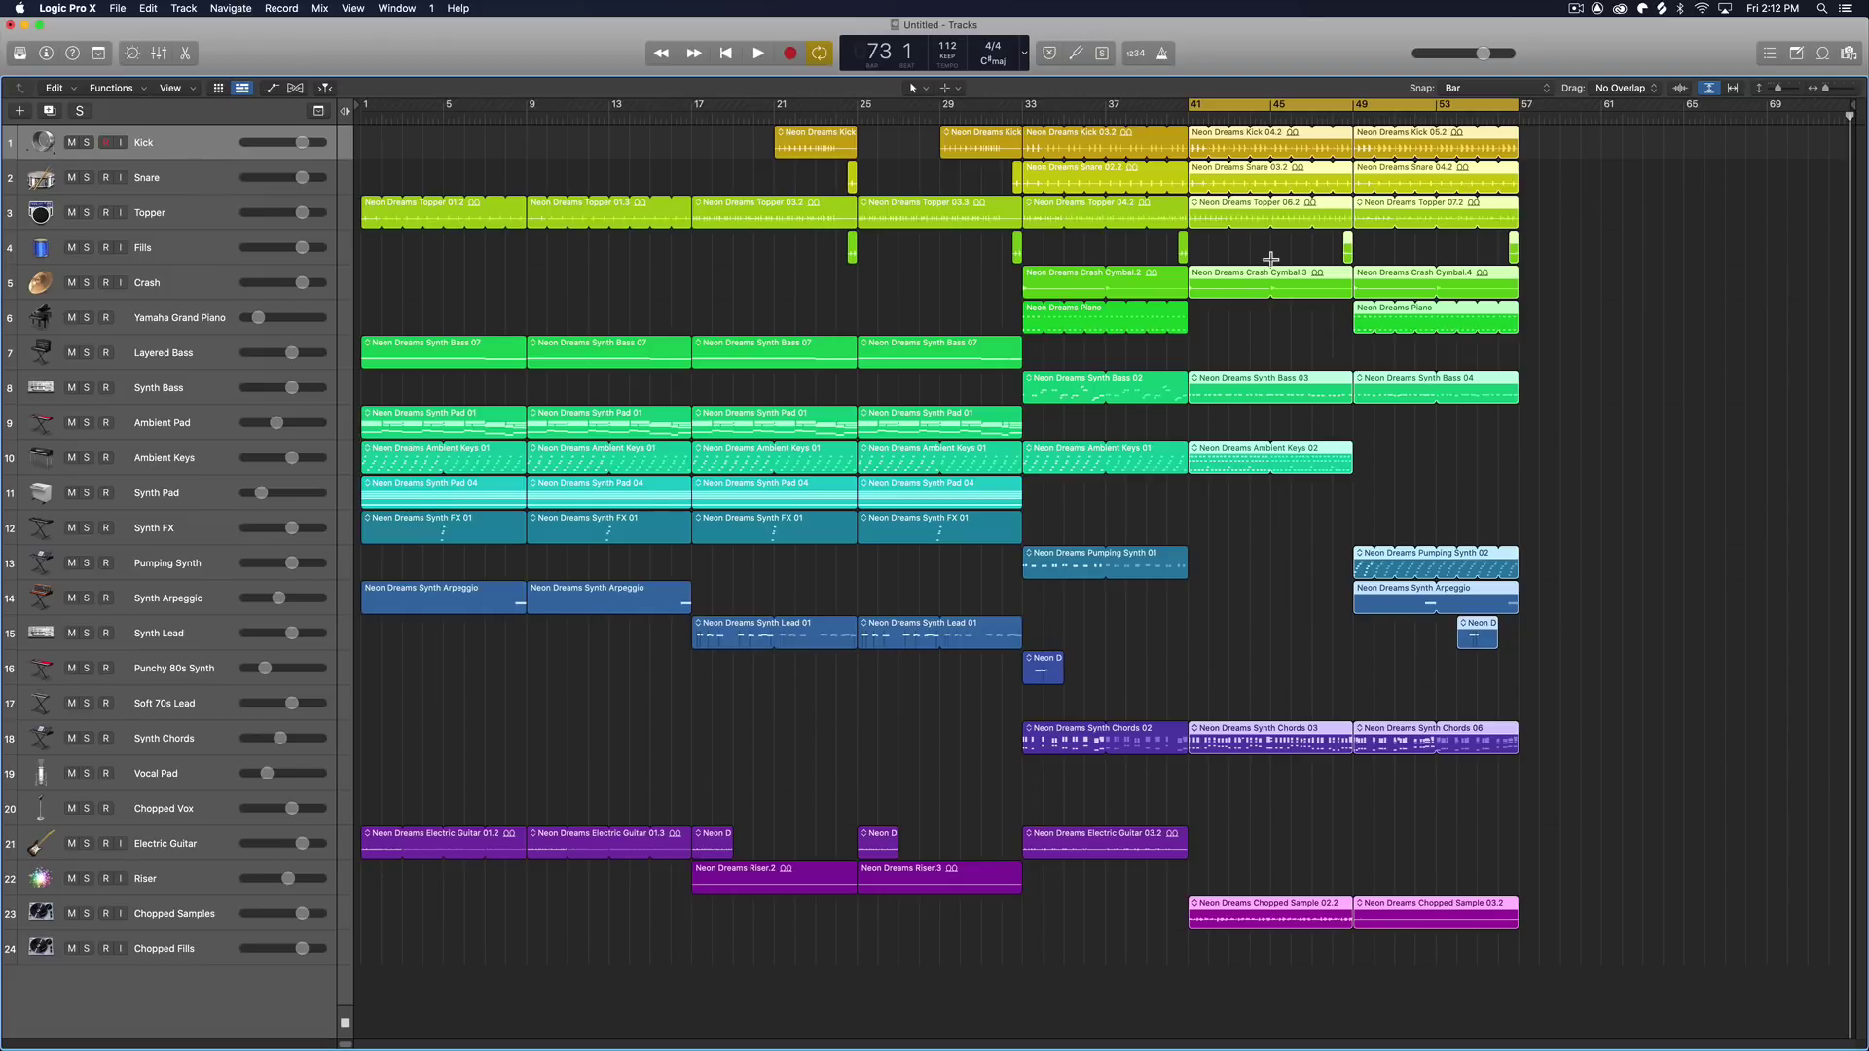
Step: Undo the section cut and copy the section between the locators at bars 41 and 57 instead
{"action": "key", "text": "super+z"}
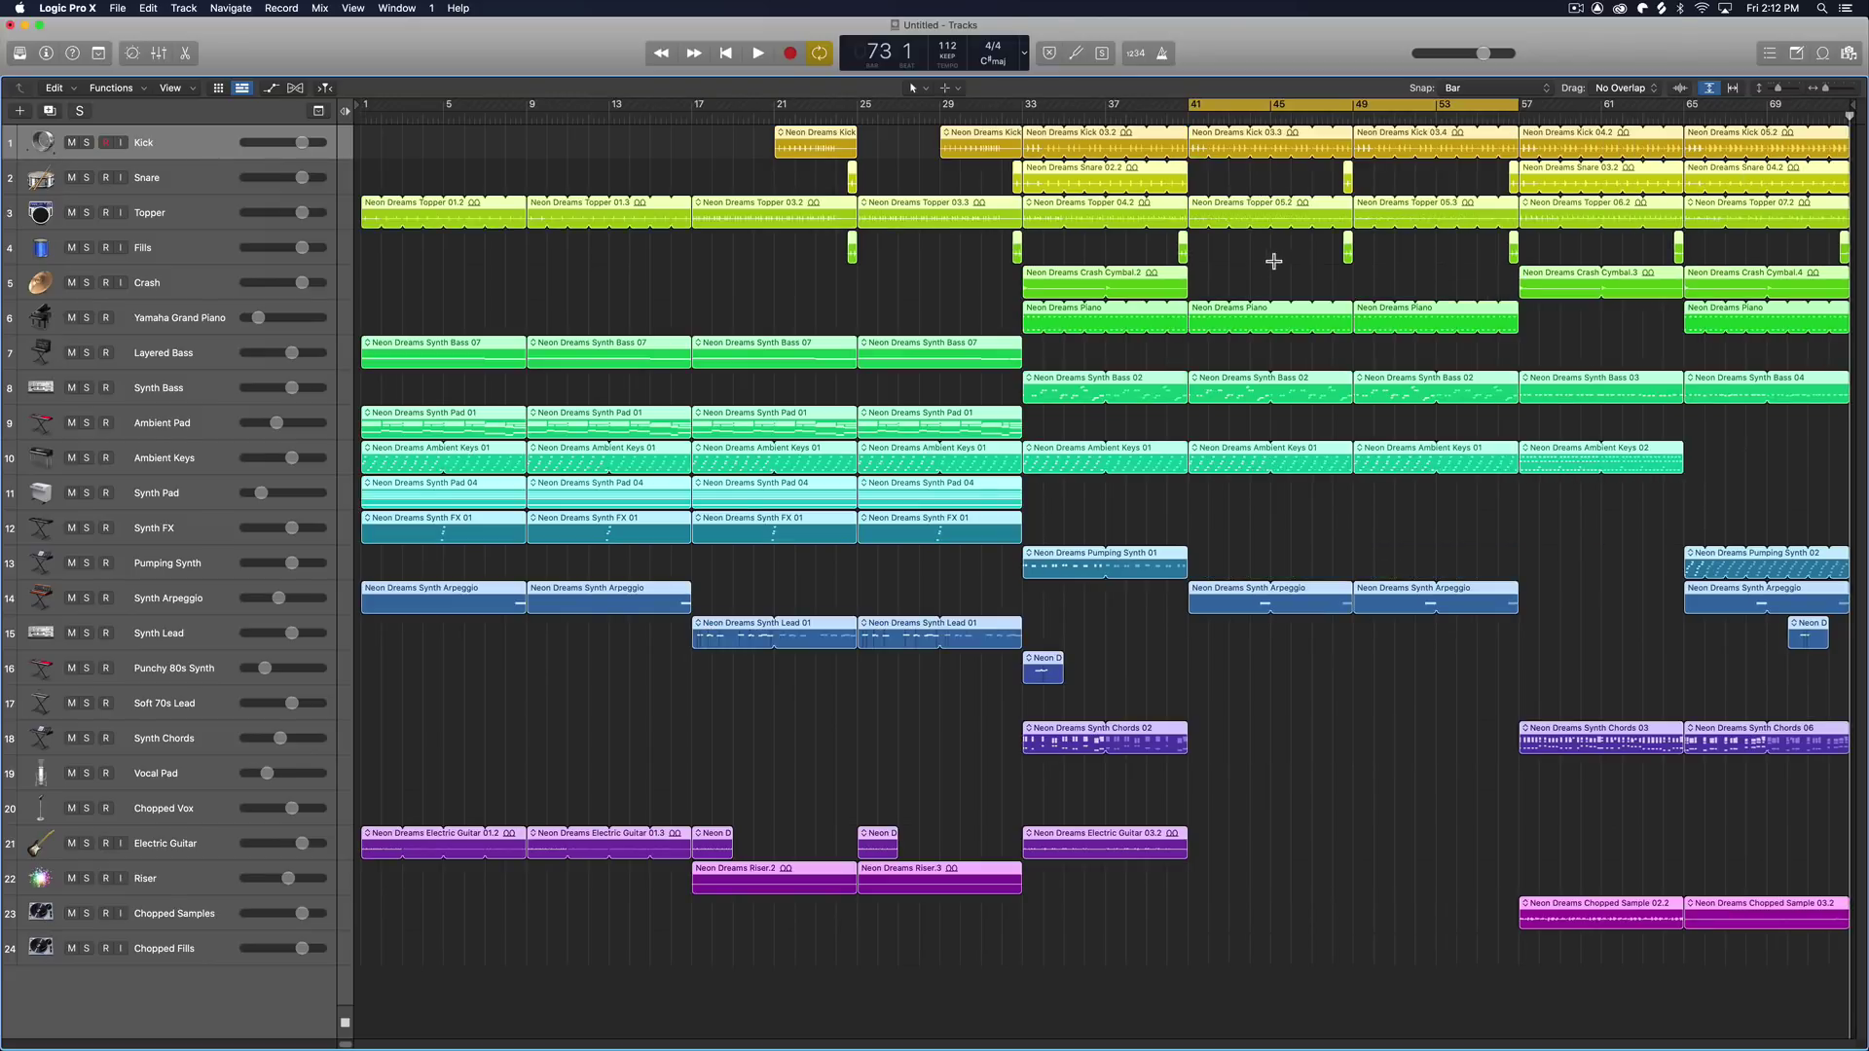
{"action": "left_click", "coordinate": [64, 88]}
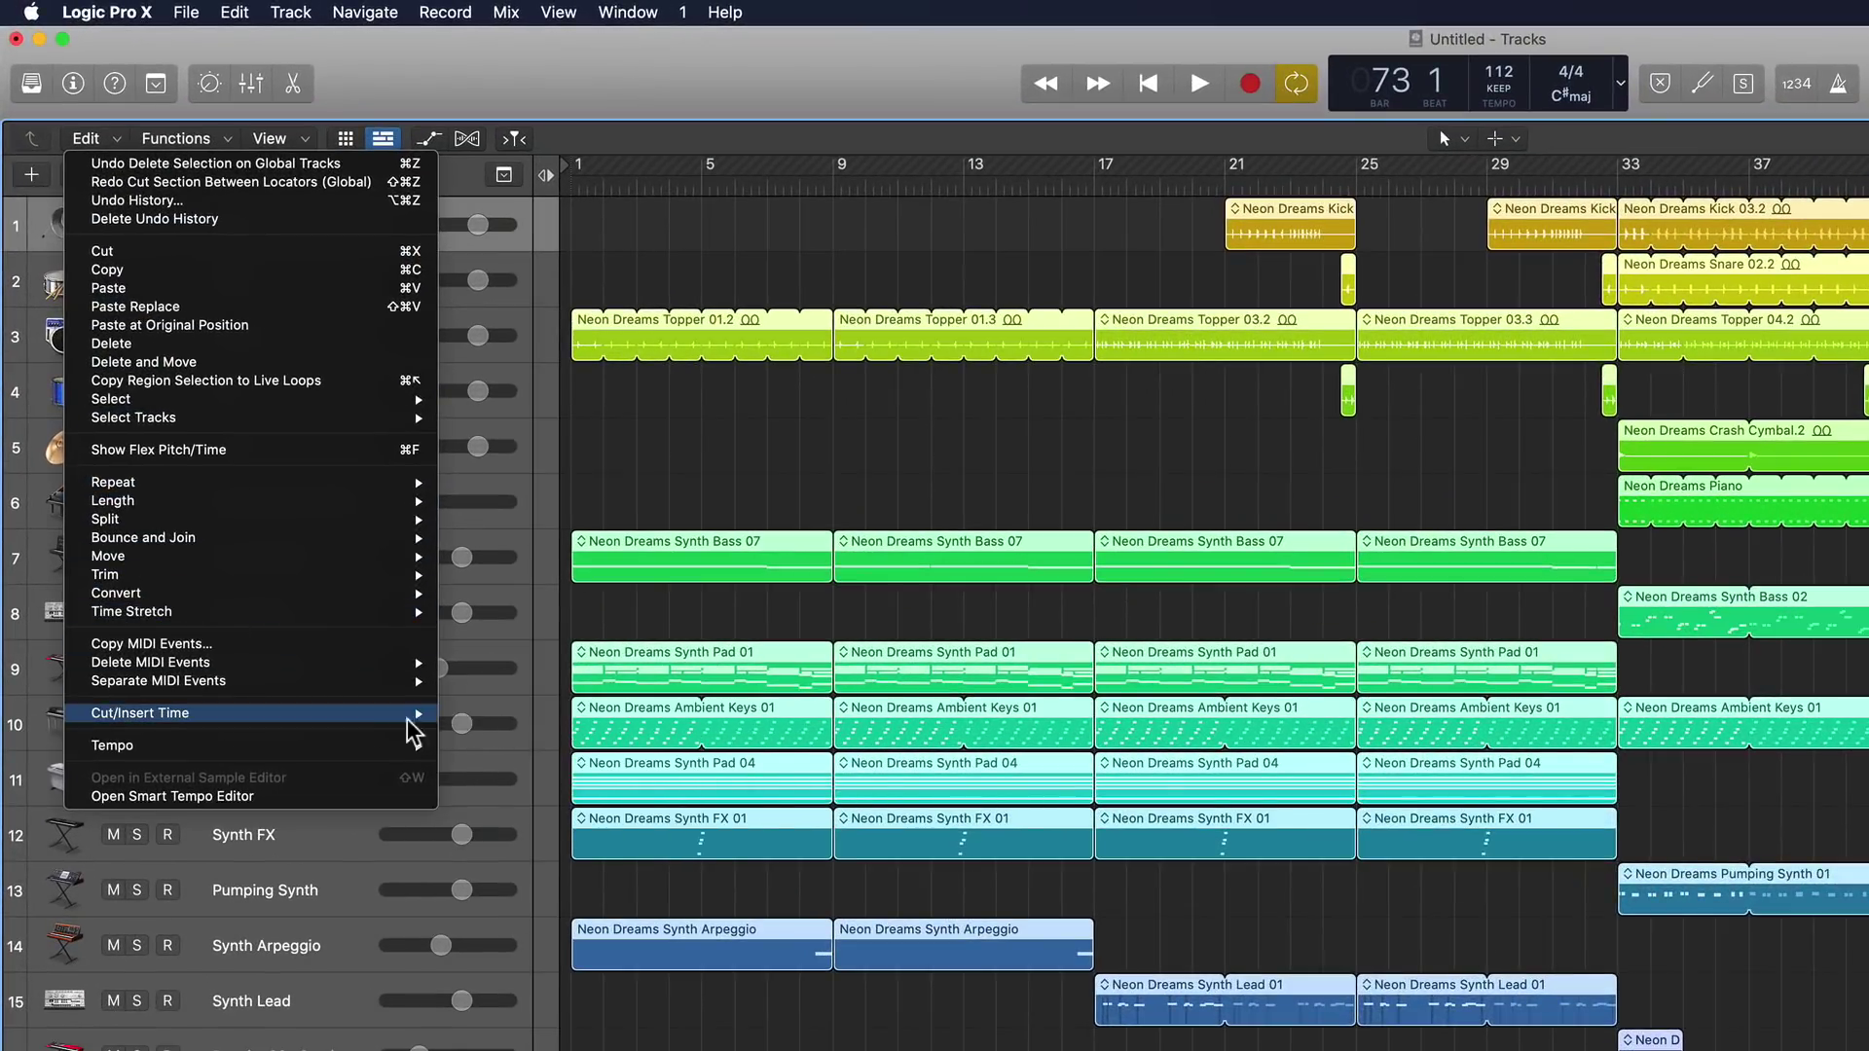
{"action": "mouse_move", "coordinate": [417, 715]}
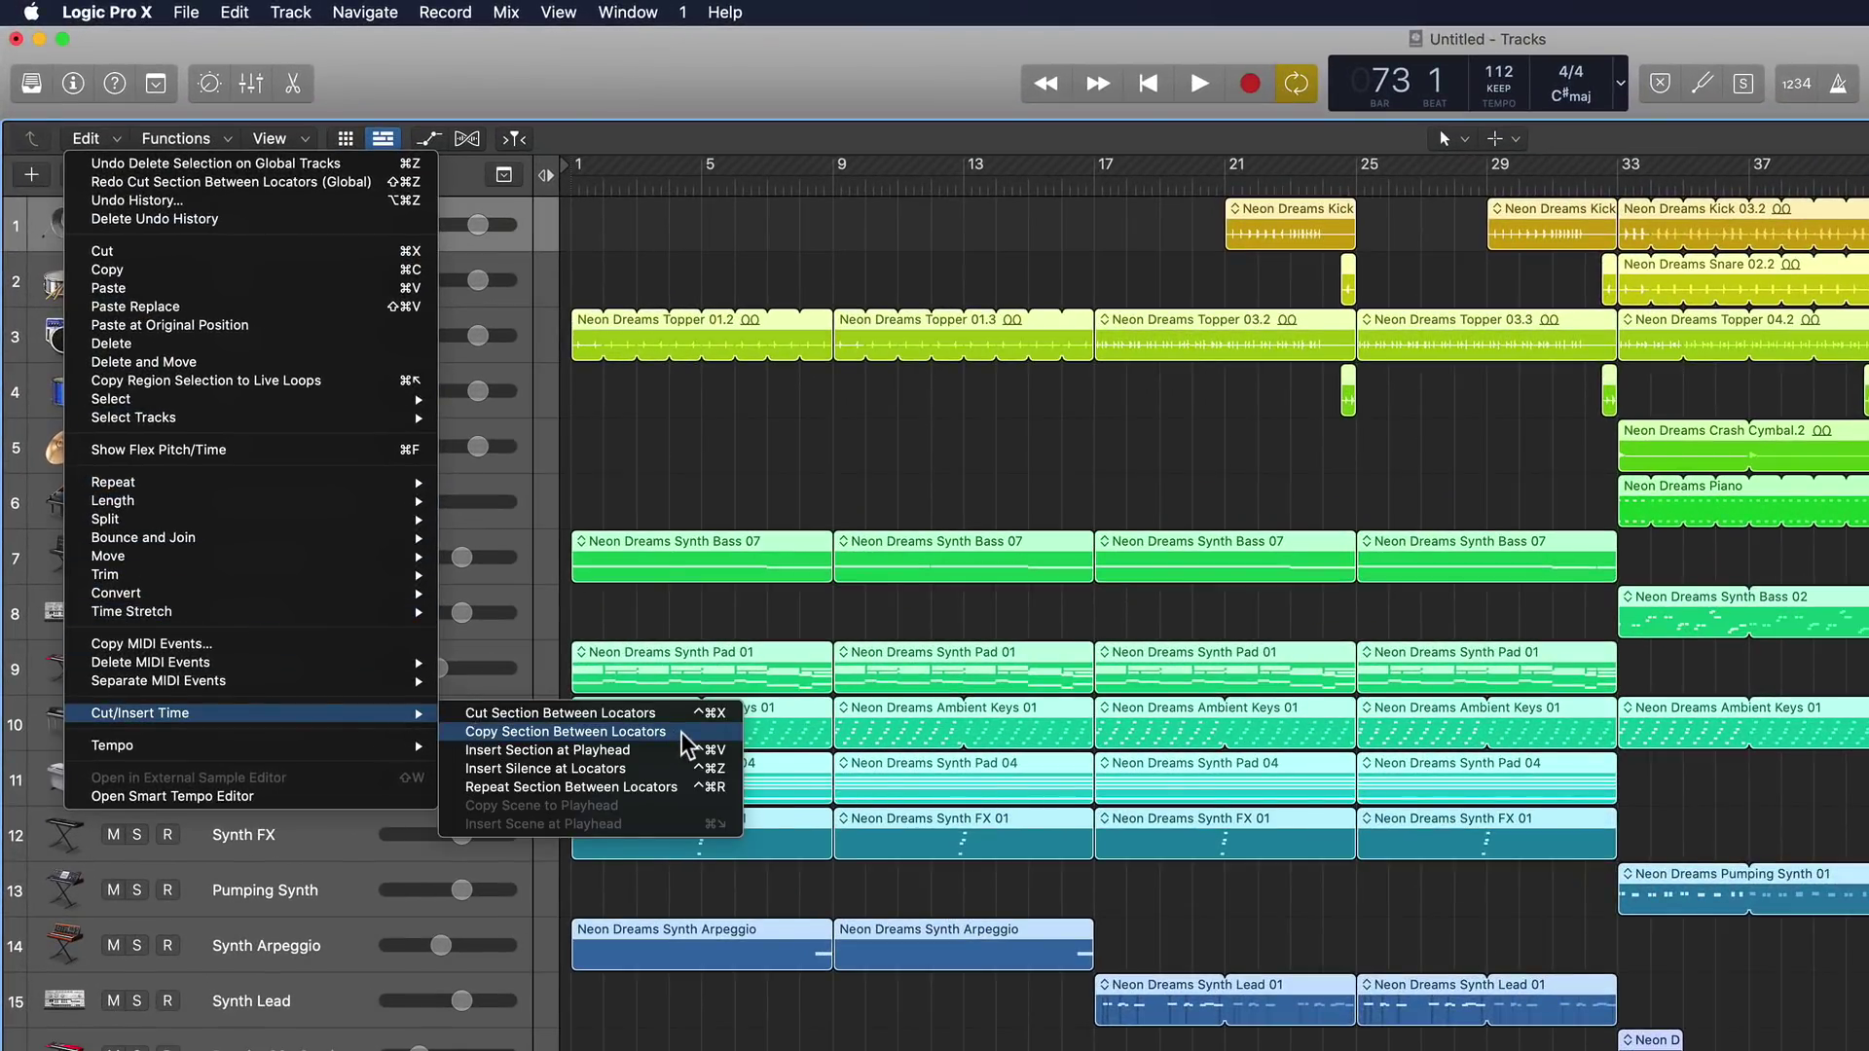
{"action": "left_click", "coordinate": [685, 737]}
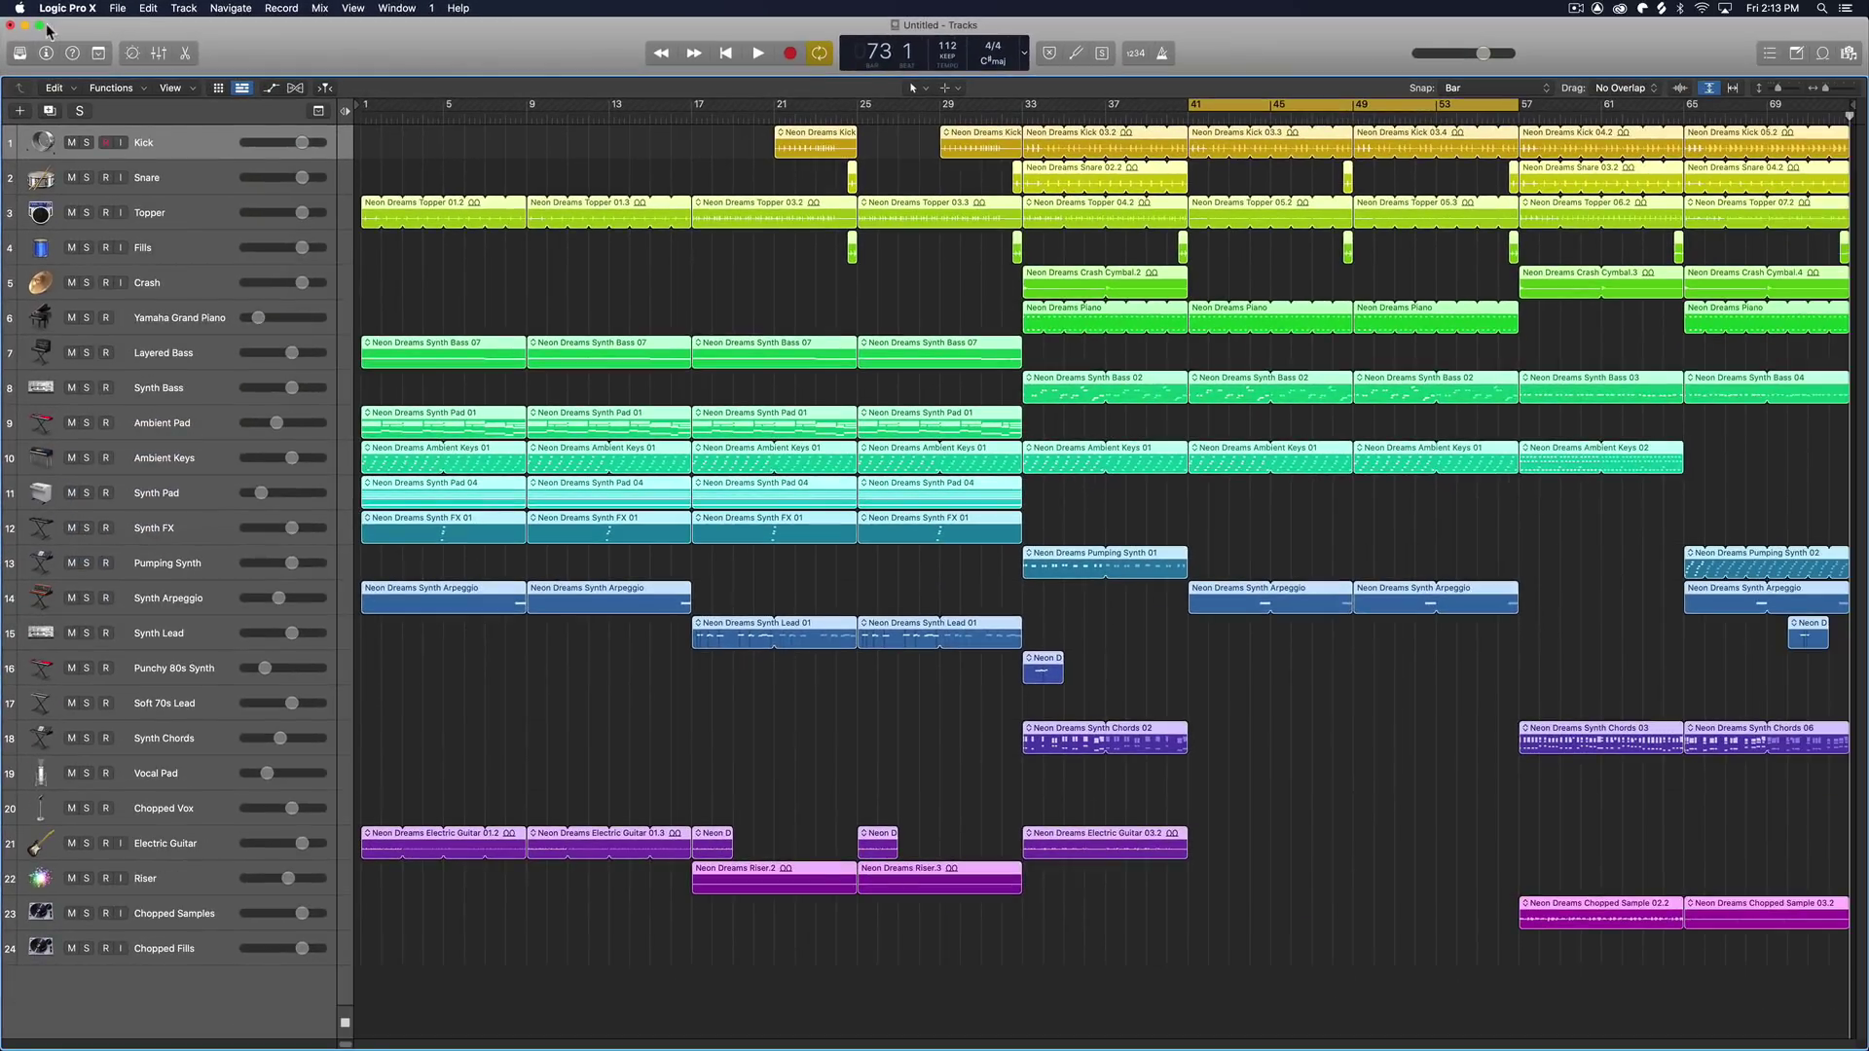
Step: Open the key commands editor and search for "copy"
{"action": "left_click", "coordinate": [61, 10]}
{"action": "mouse_move", "coordinate": [121, 76]}
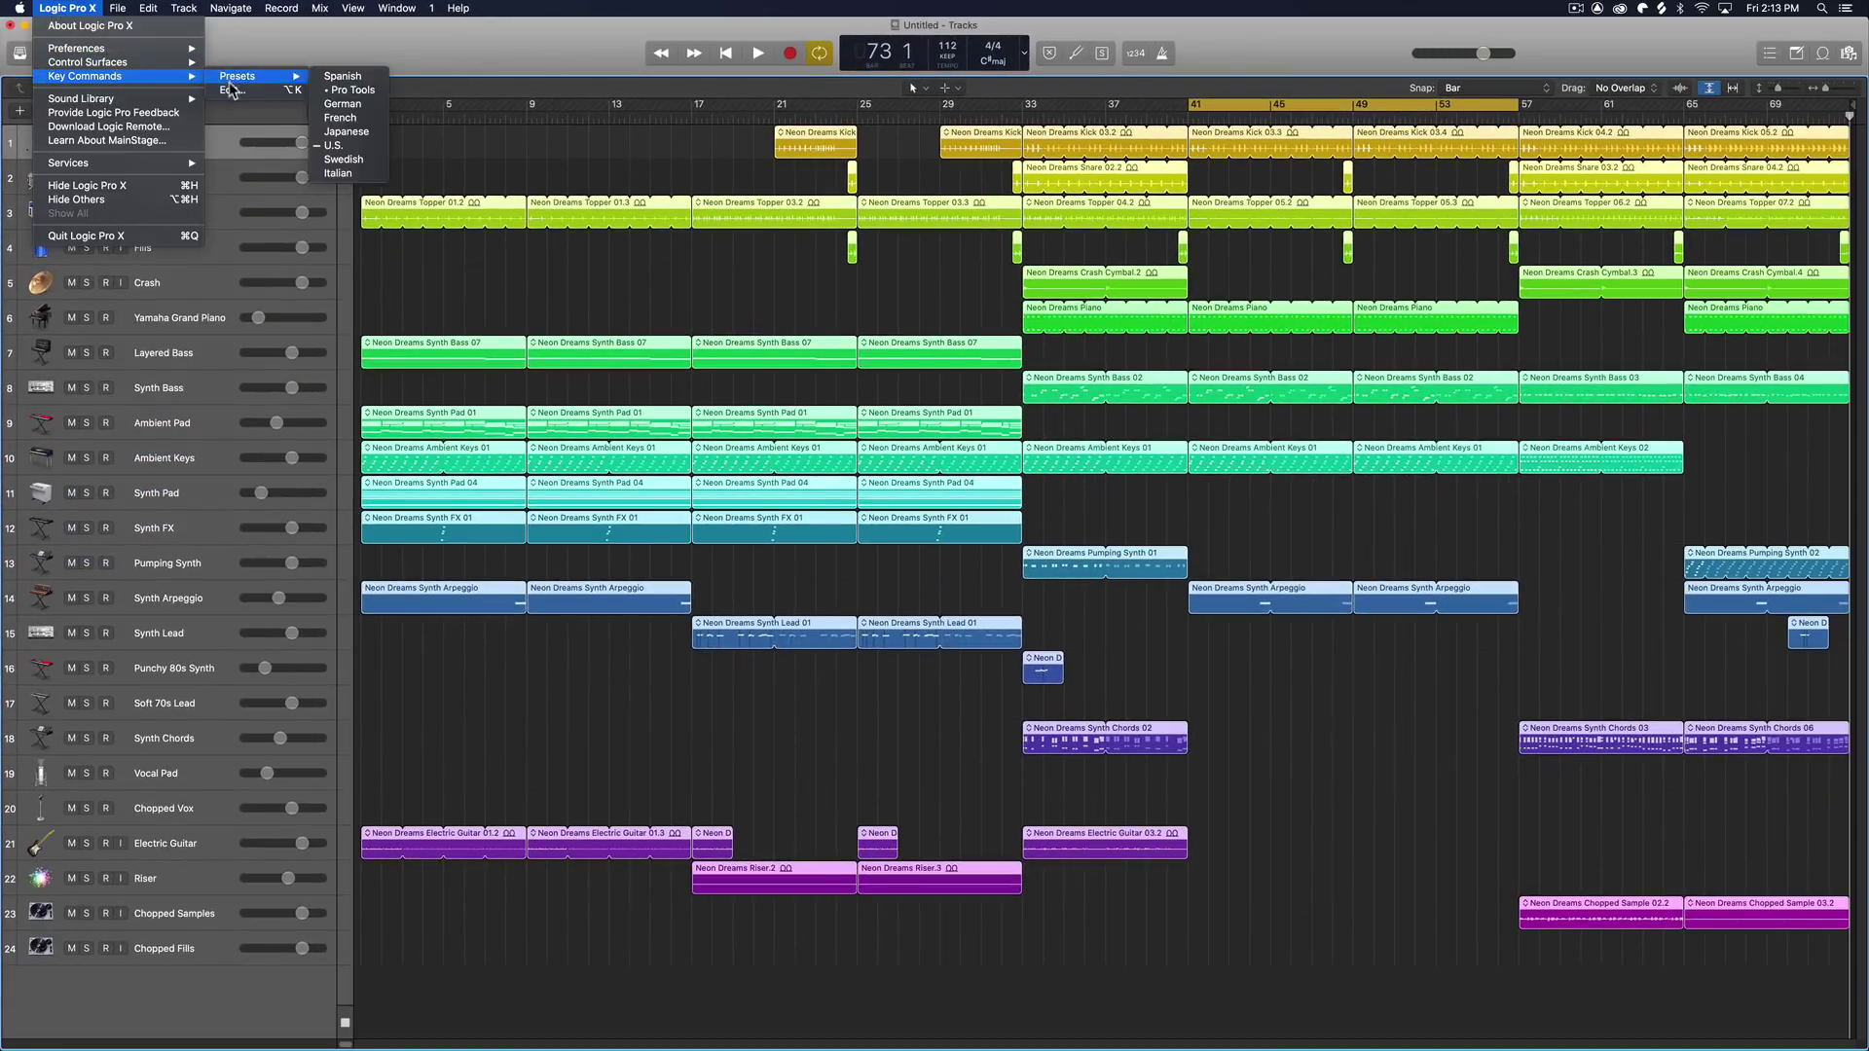
{"action": "left_click", "coordinate": [230, 89]}
{"action": "triple_click", "coordinate": [1108, 315]}
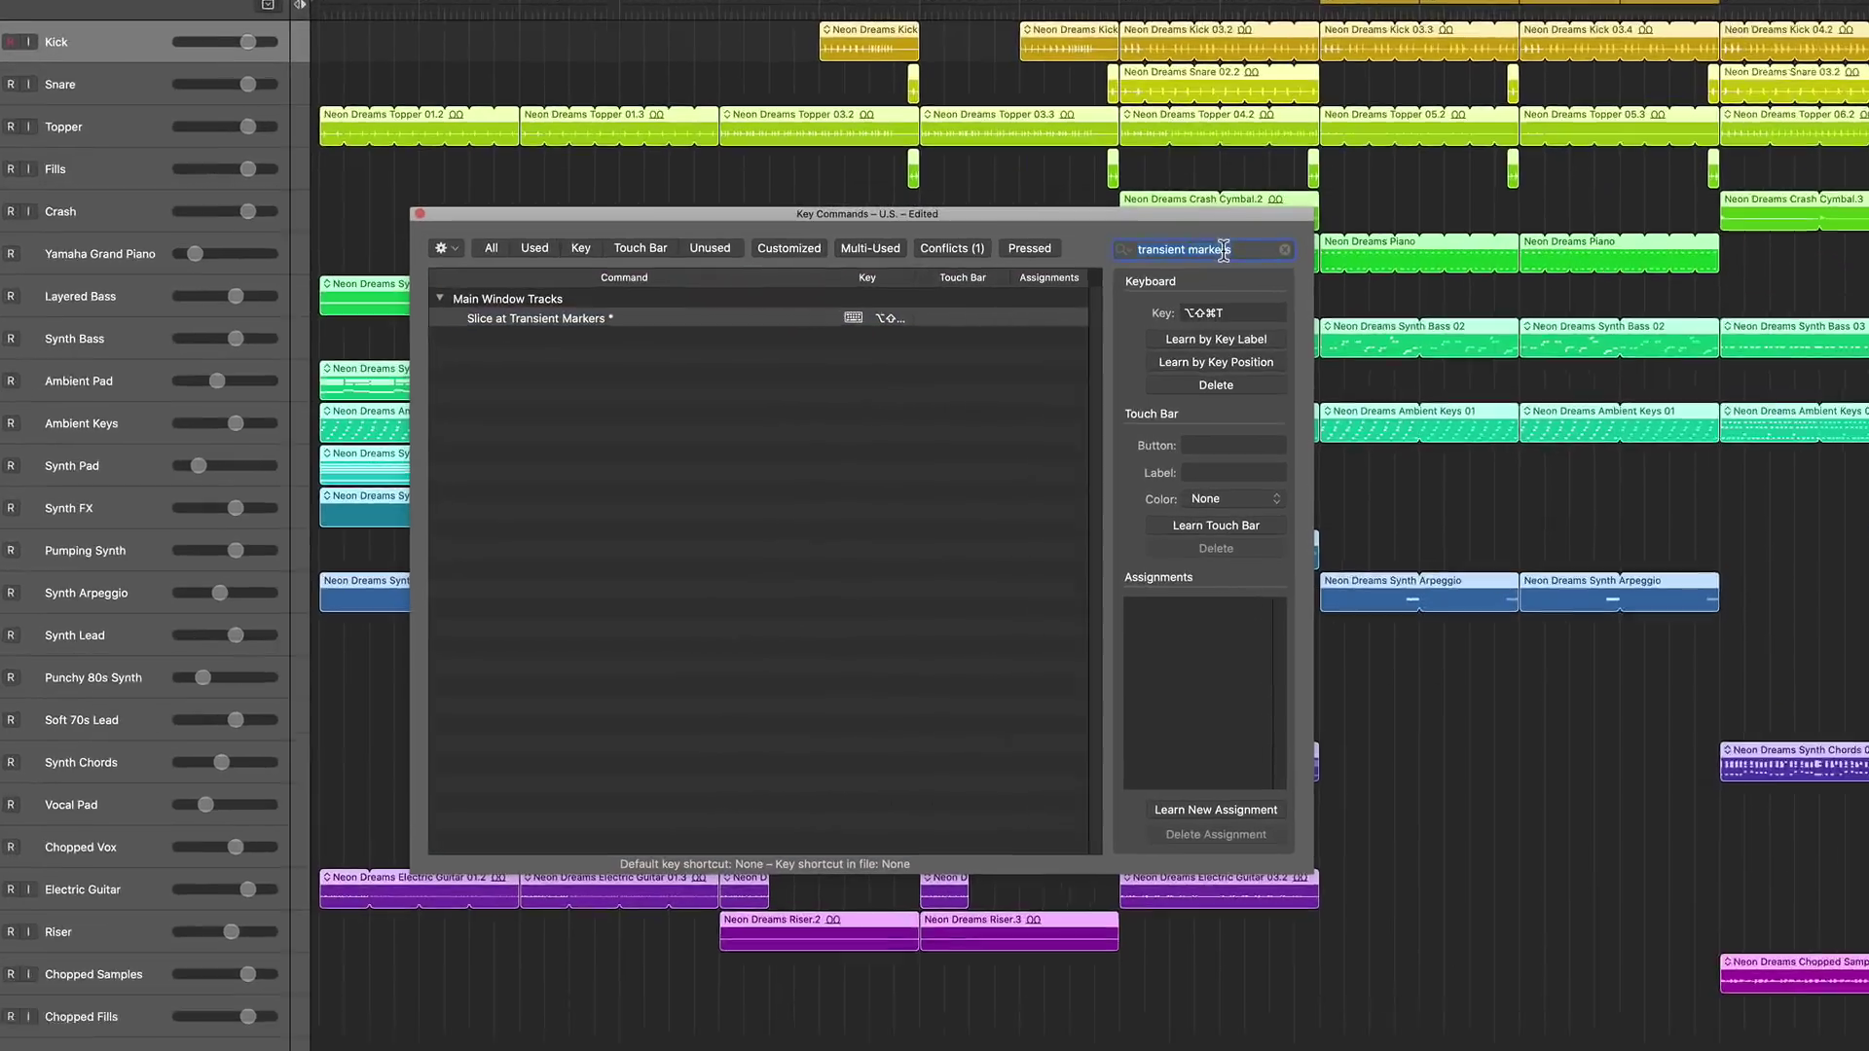
{"action": "type", "text": "copy"}
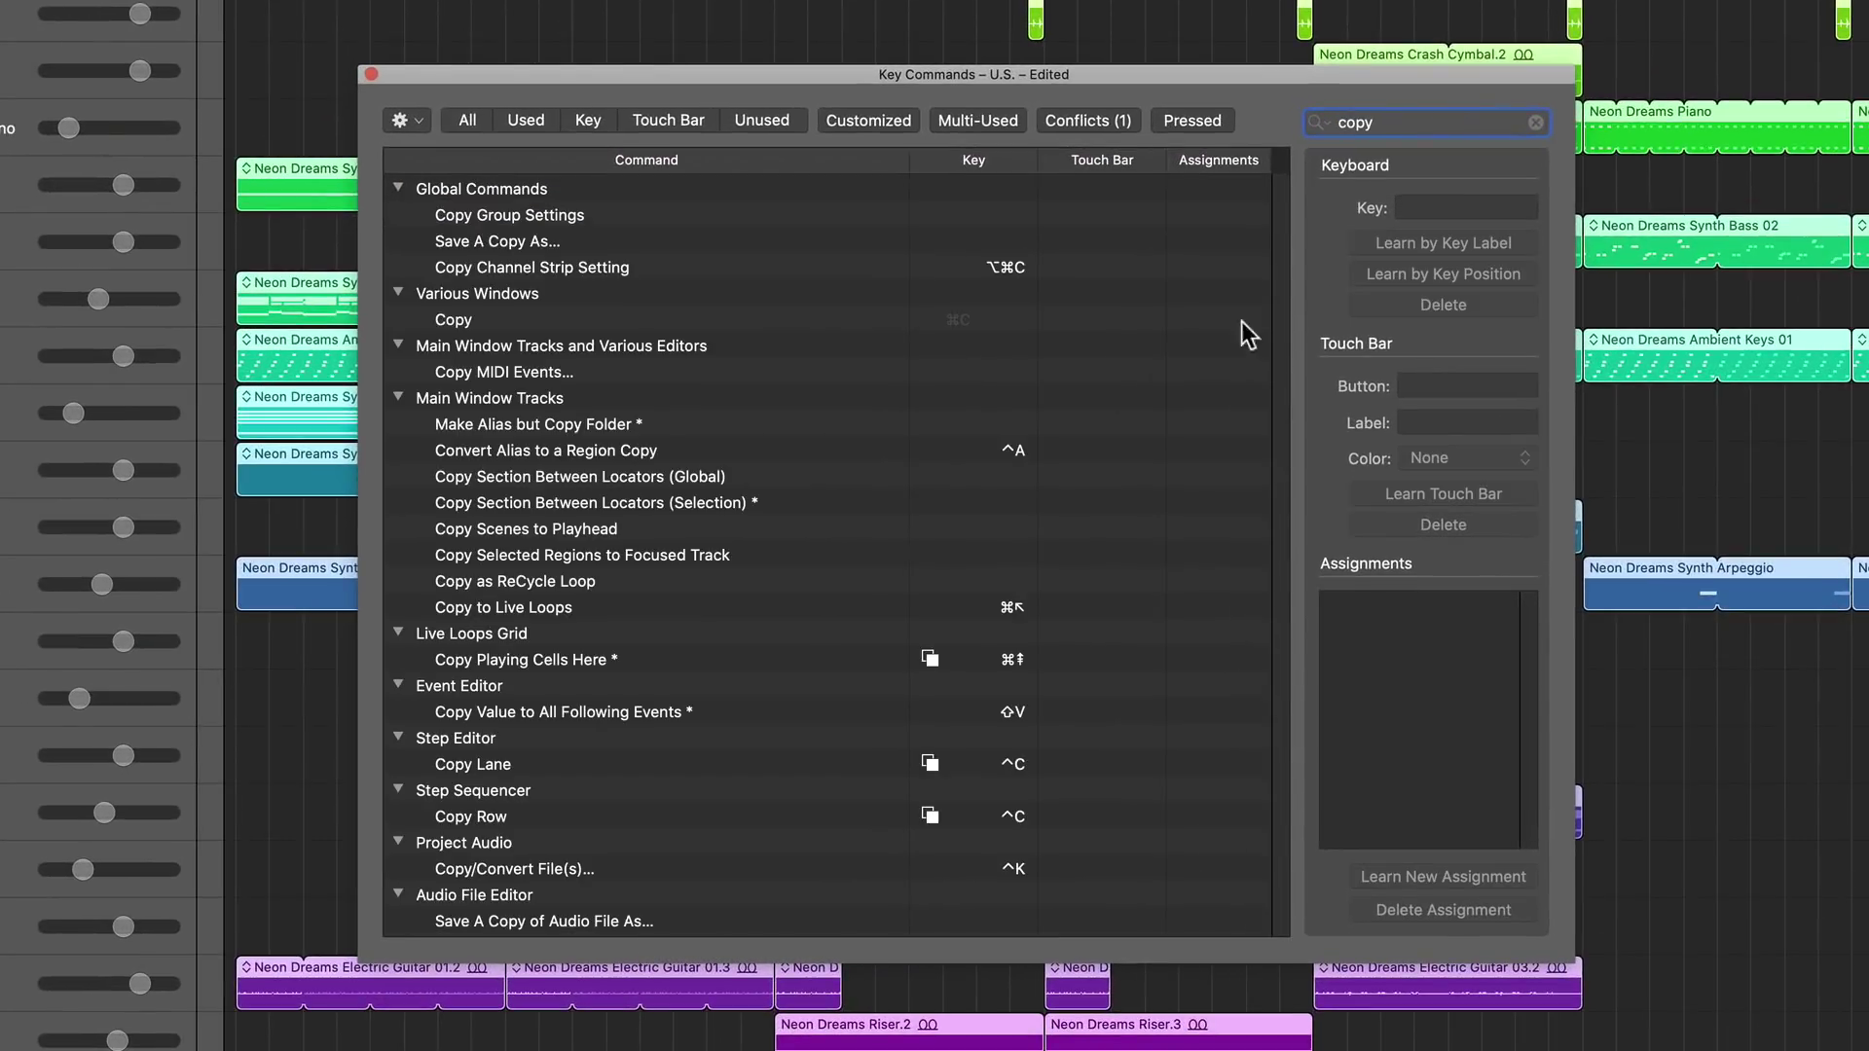
Step: Assign the shortcut ⌃⌘C to Copy Section Between Locators (Global) and close the key commands editor
{"action": "left_click", "coordinate": [608, 476]}
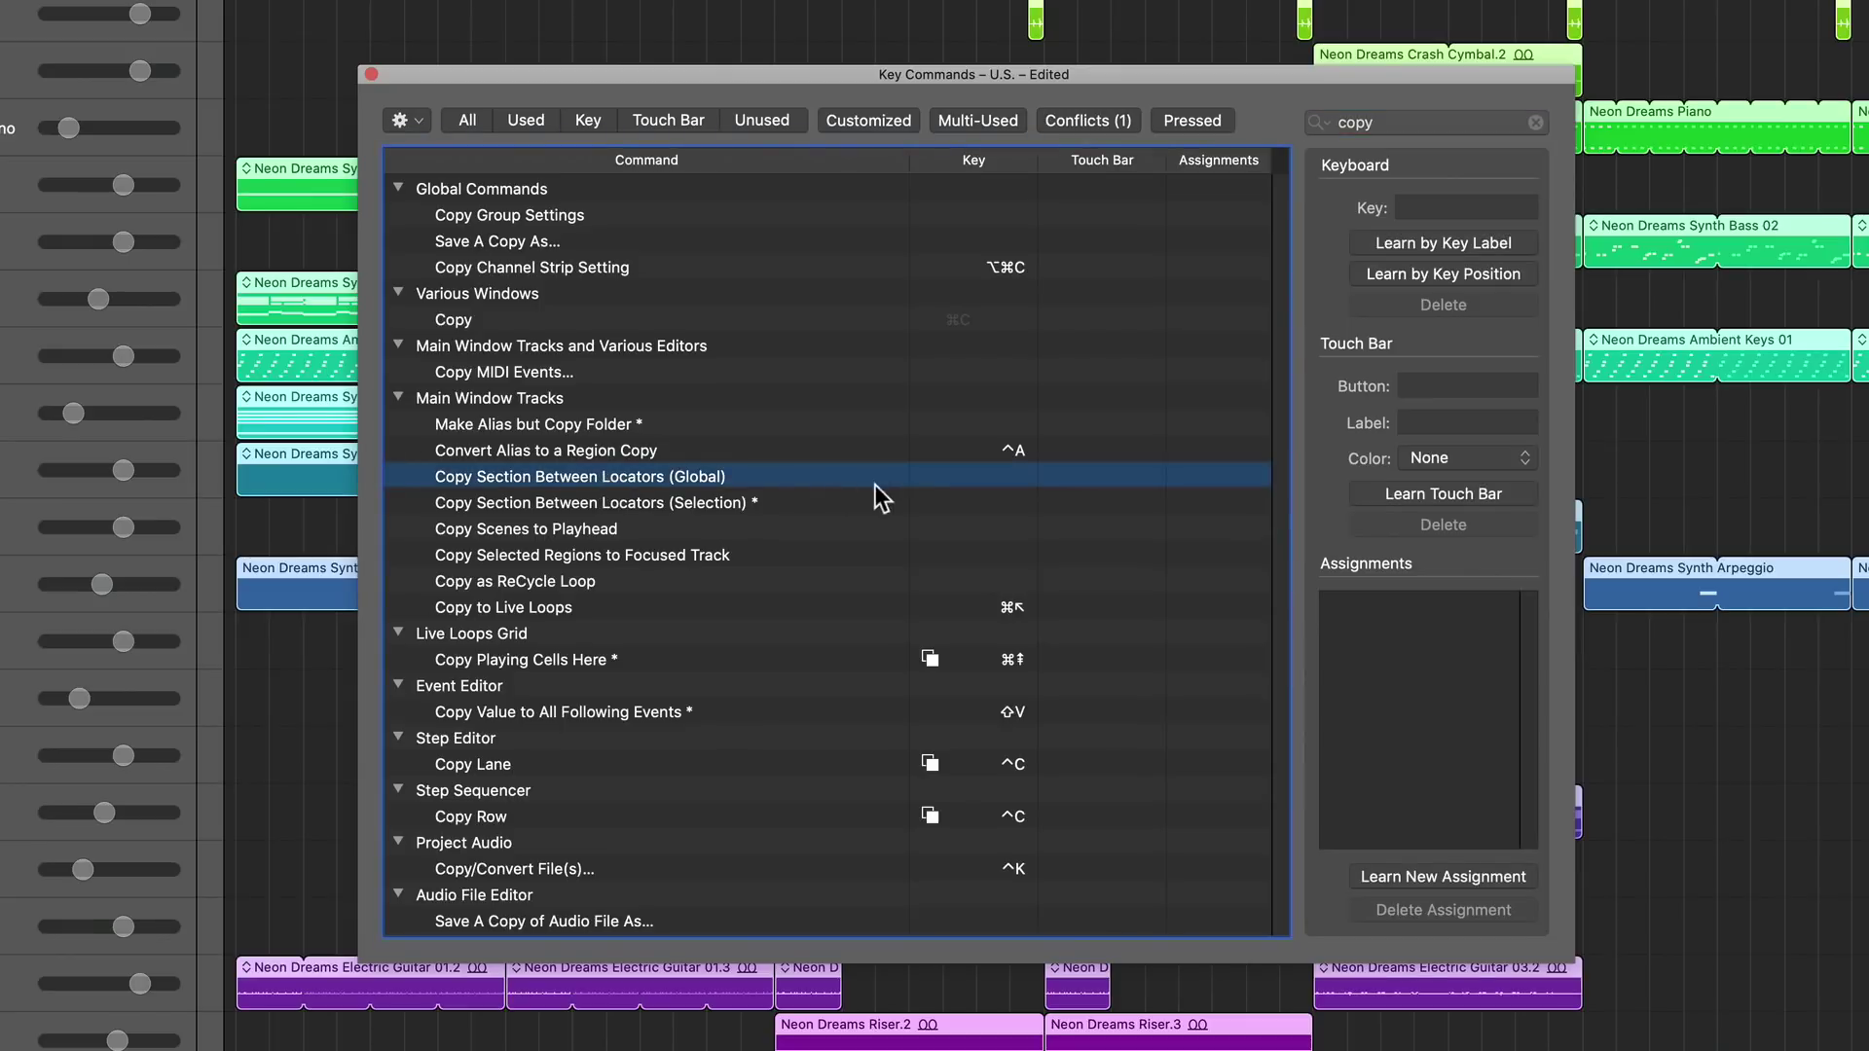
{"action": "left_click", "coordinate": [1401, 279]}
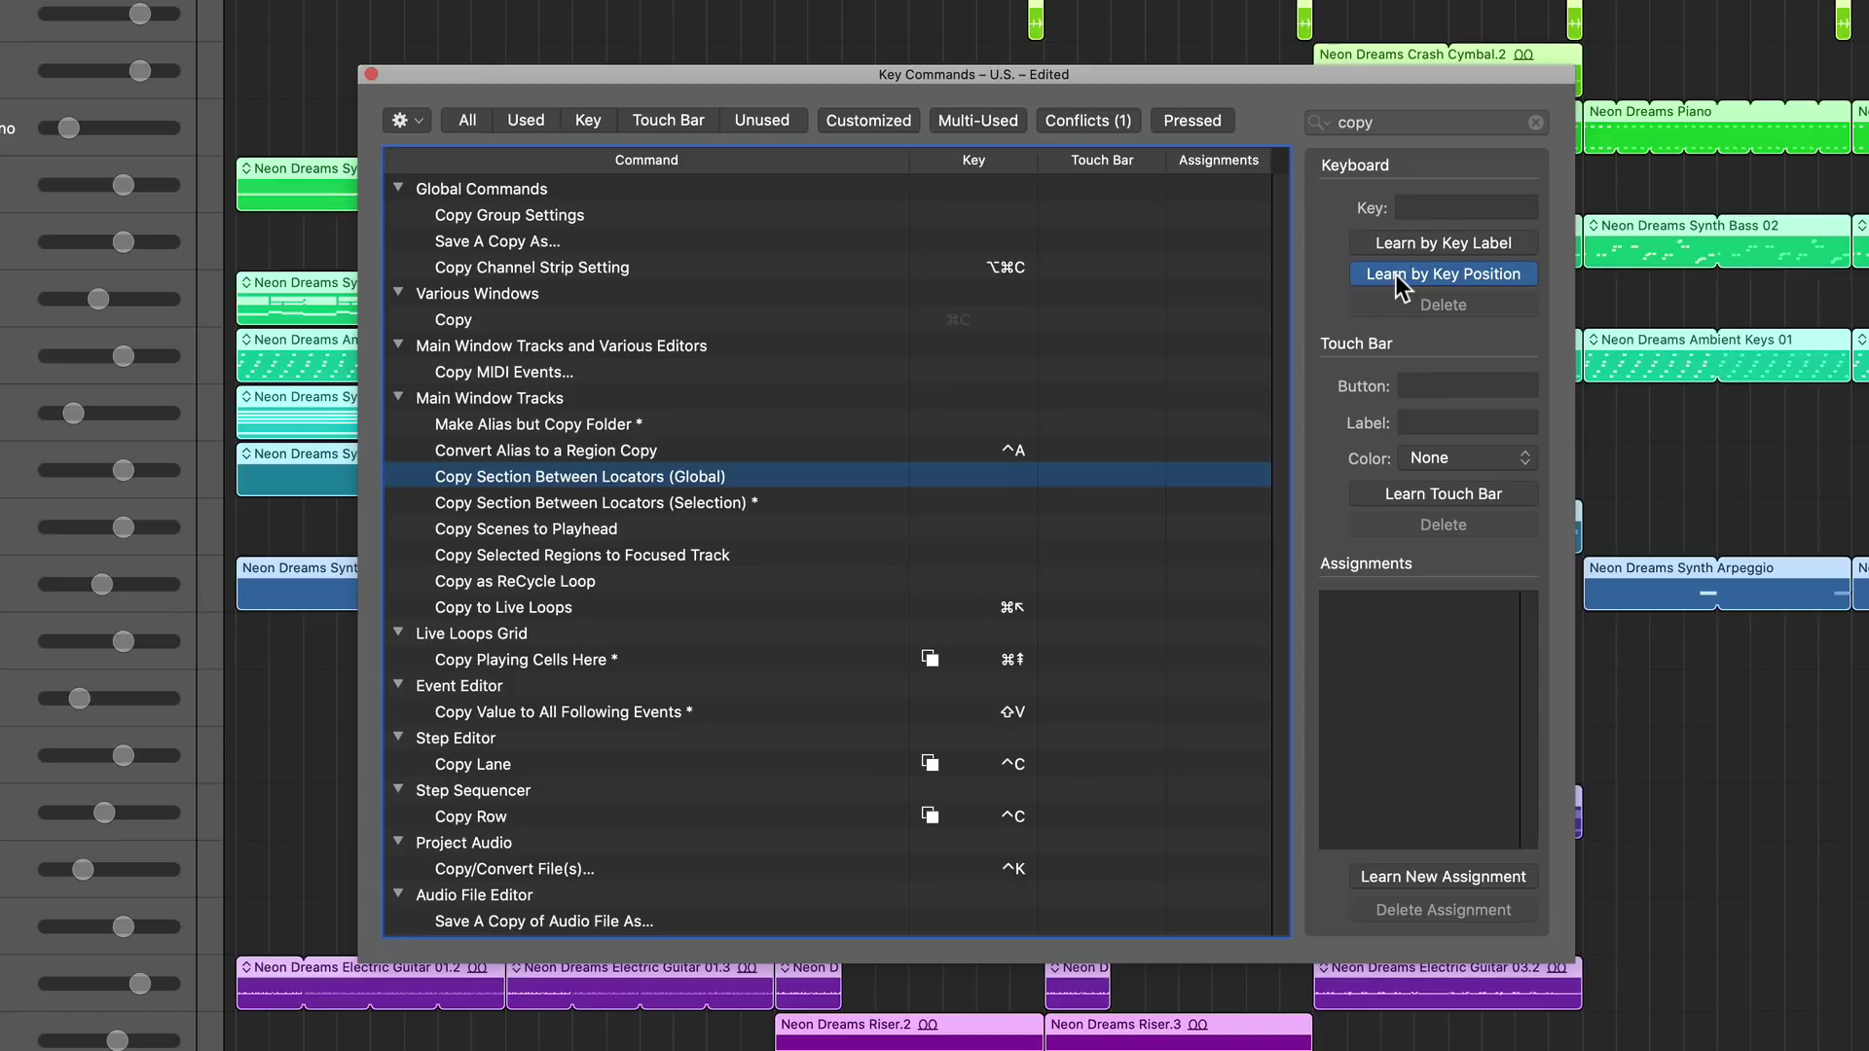
{"action": "key", "text": "ctrl+super+c"}
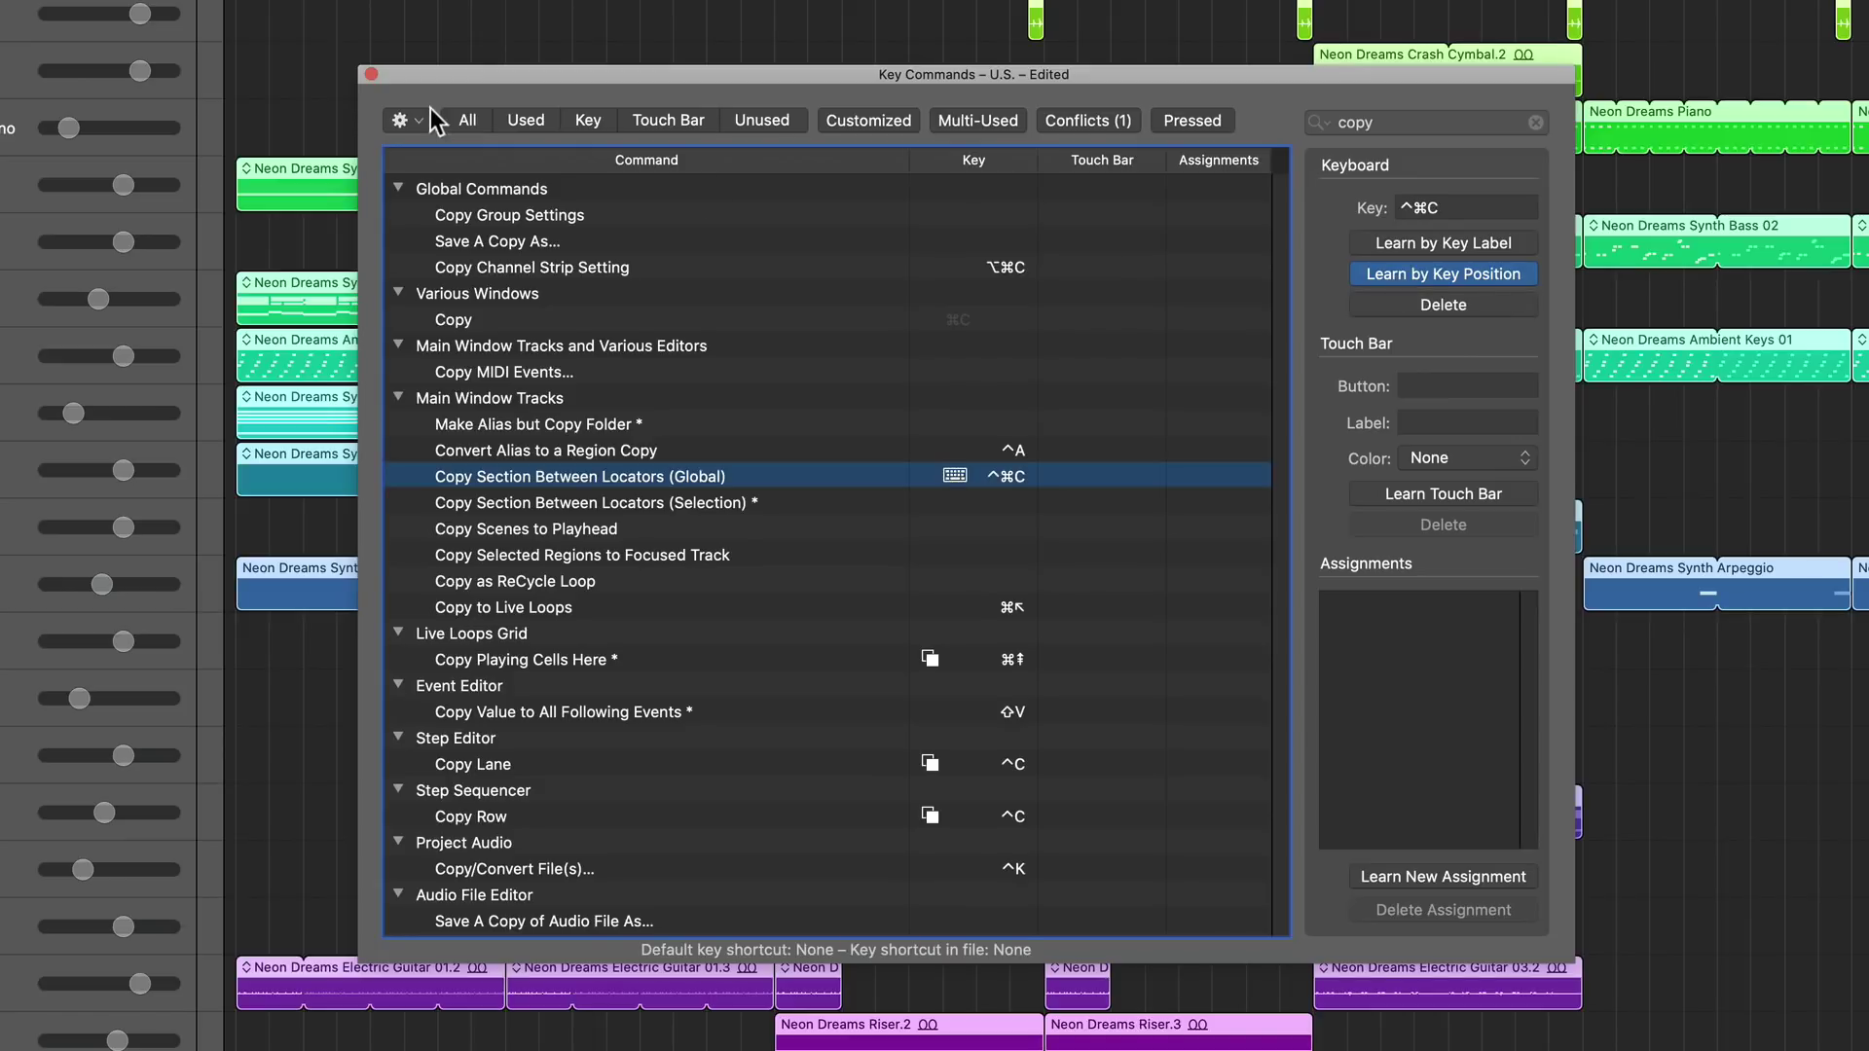
{"action": "left_click", "coordinate": [371, 74]}
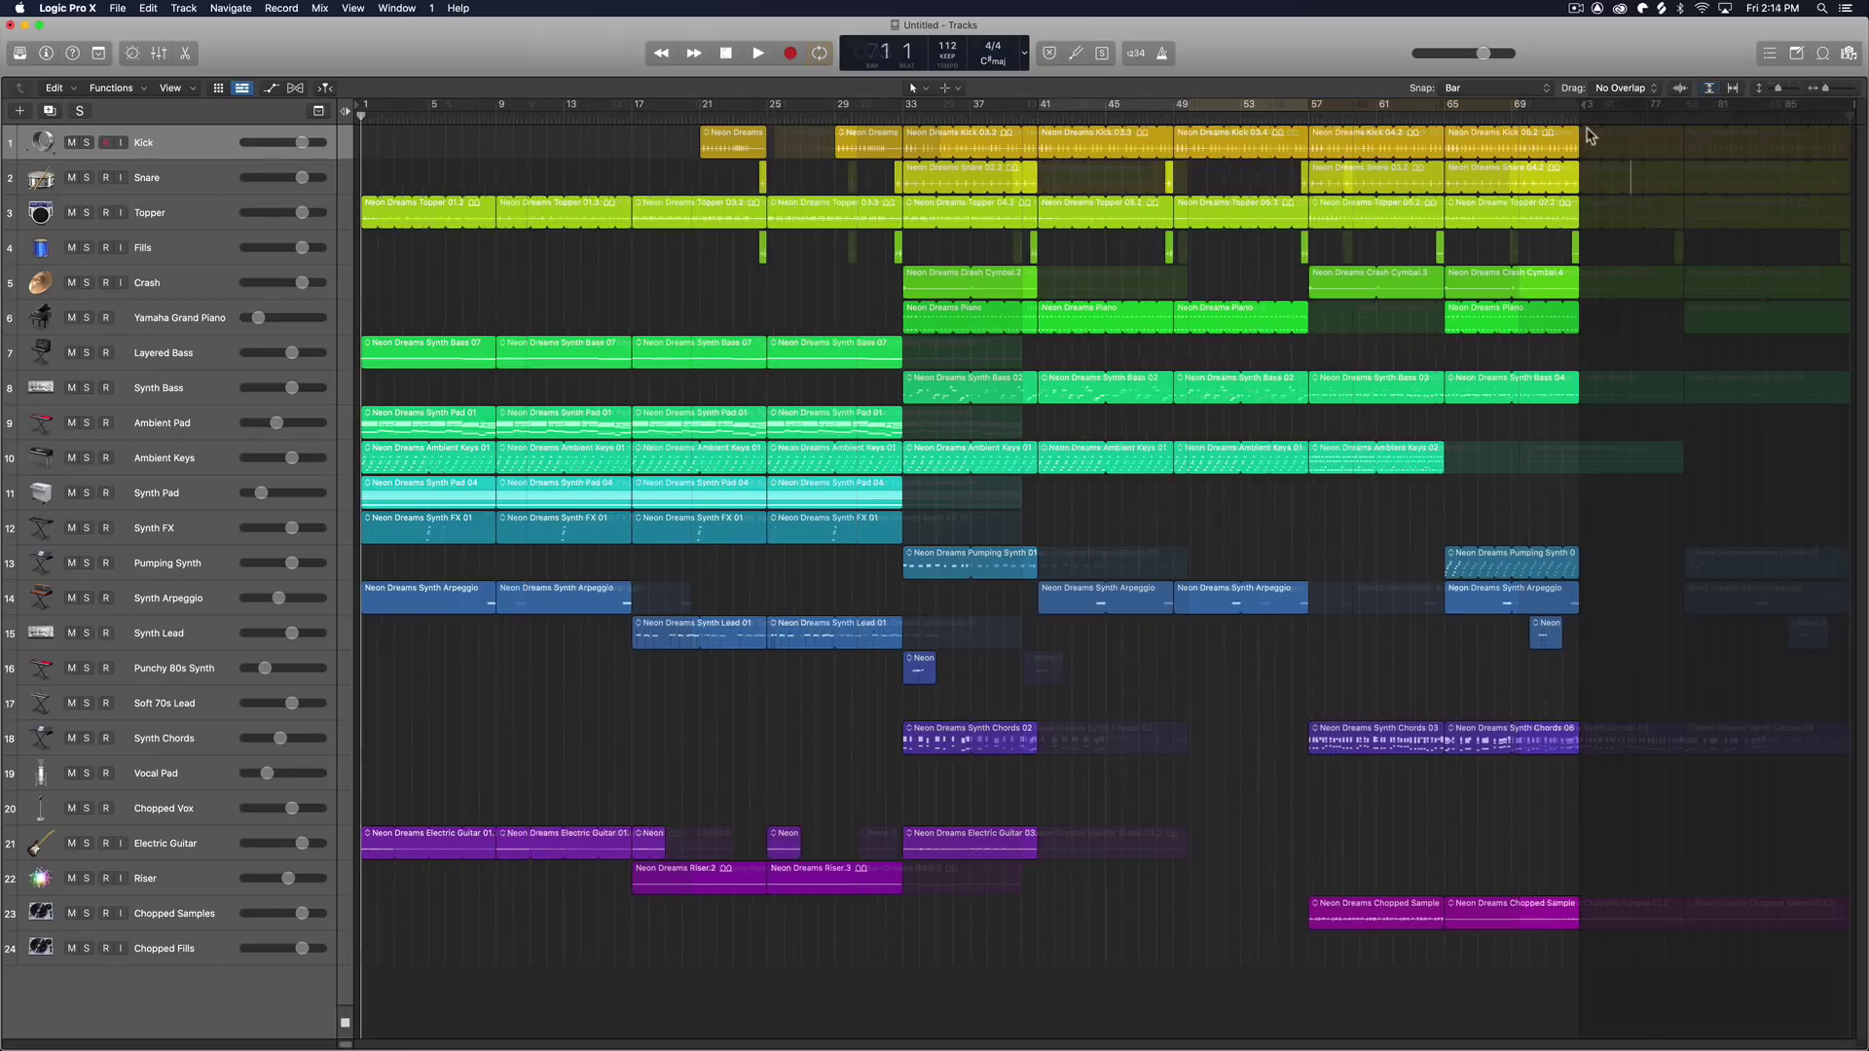
Step: Insert the copied section at bar 73 and again at bar 17
{"action": "left_click", "coordinate": [1620, 186]}
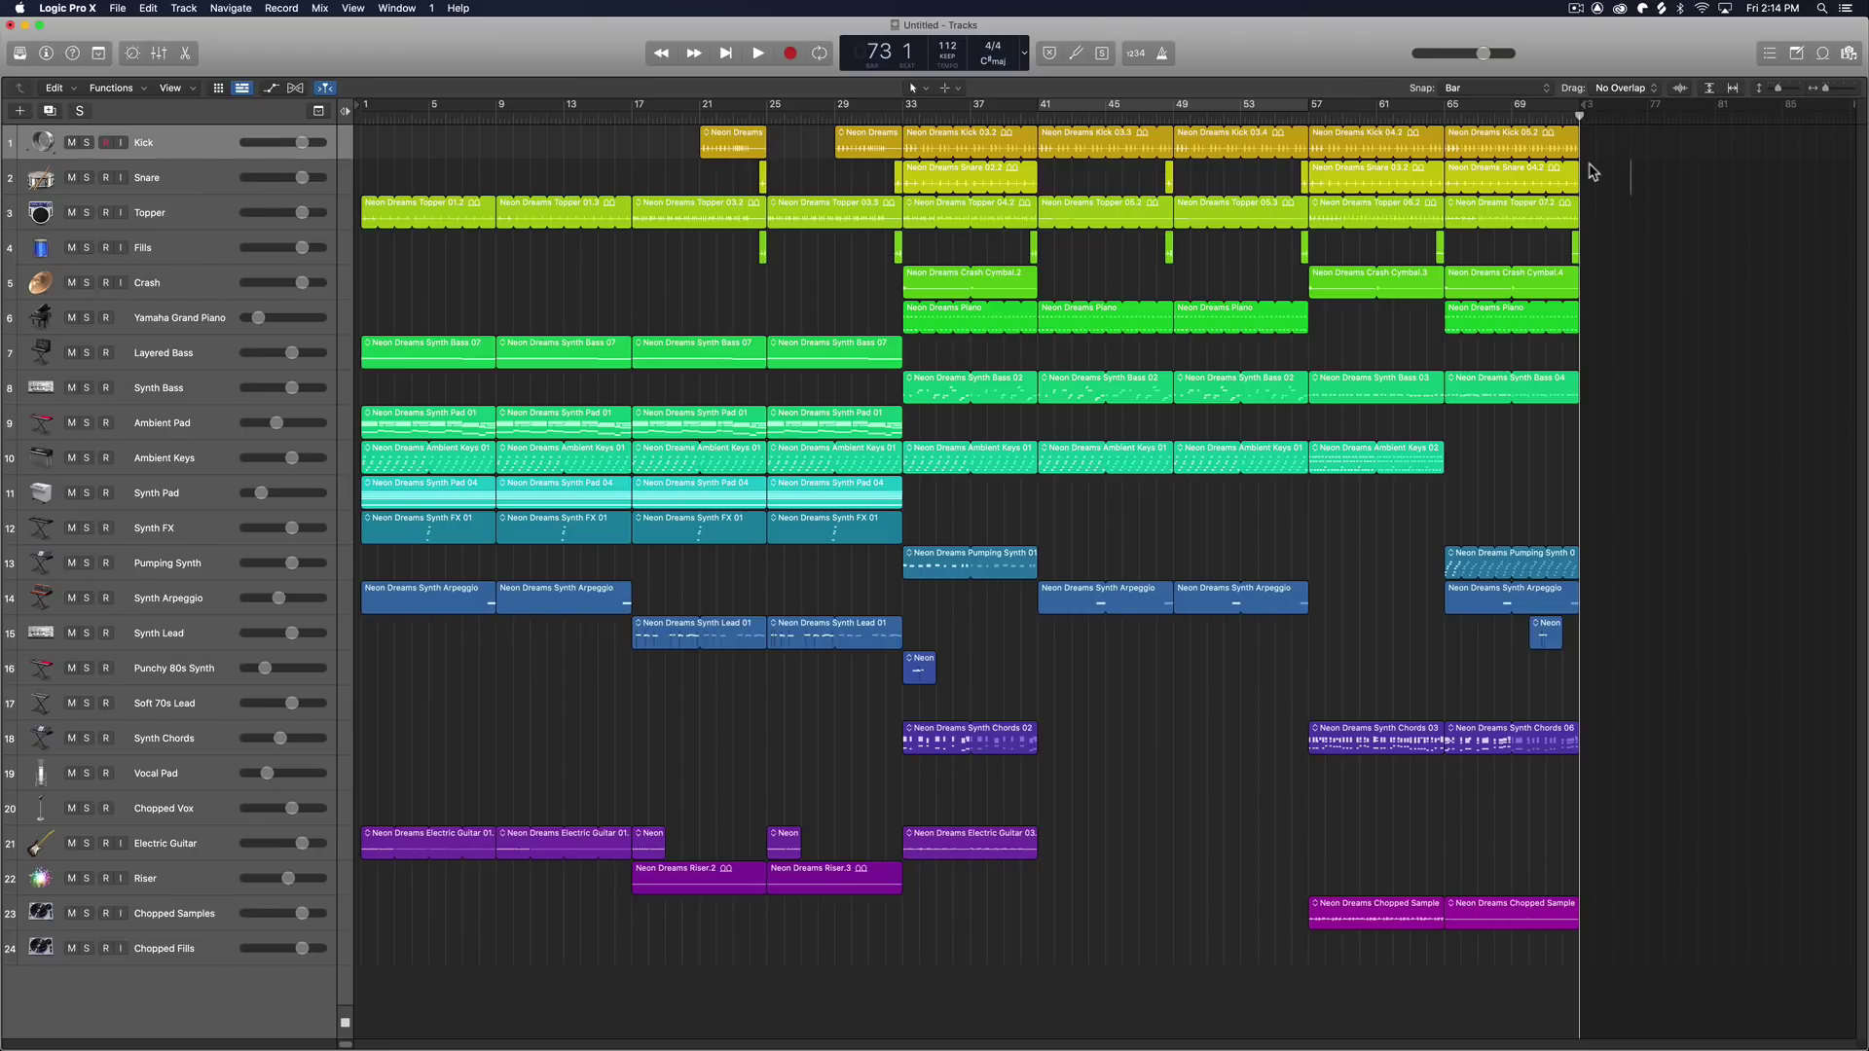
{"action": "key", "text": "super+v"}
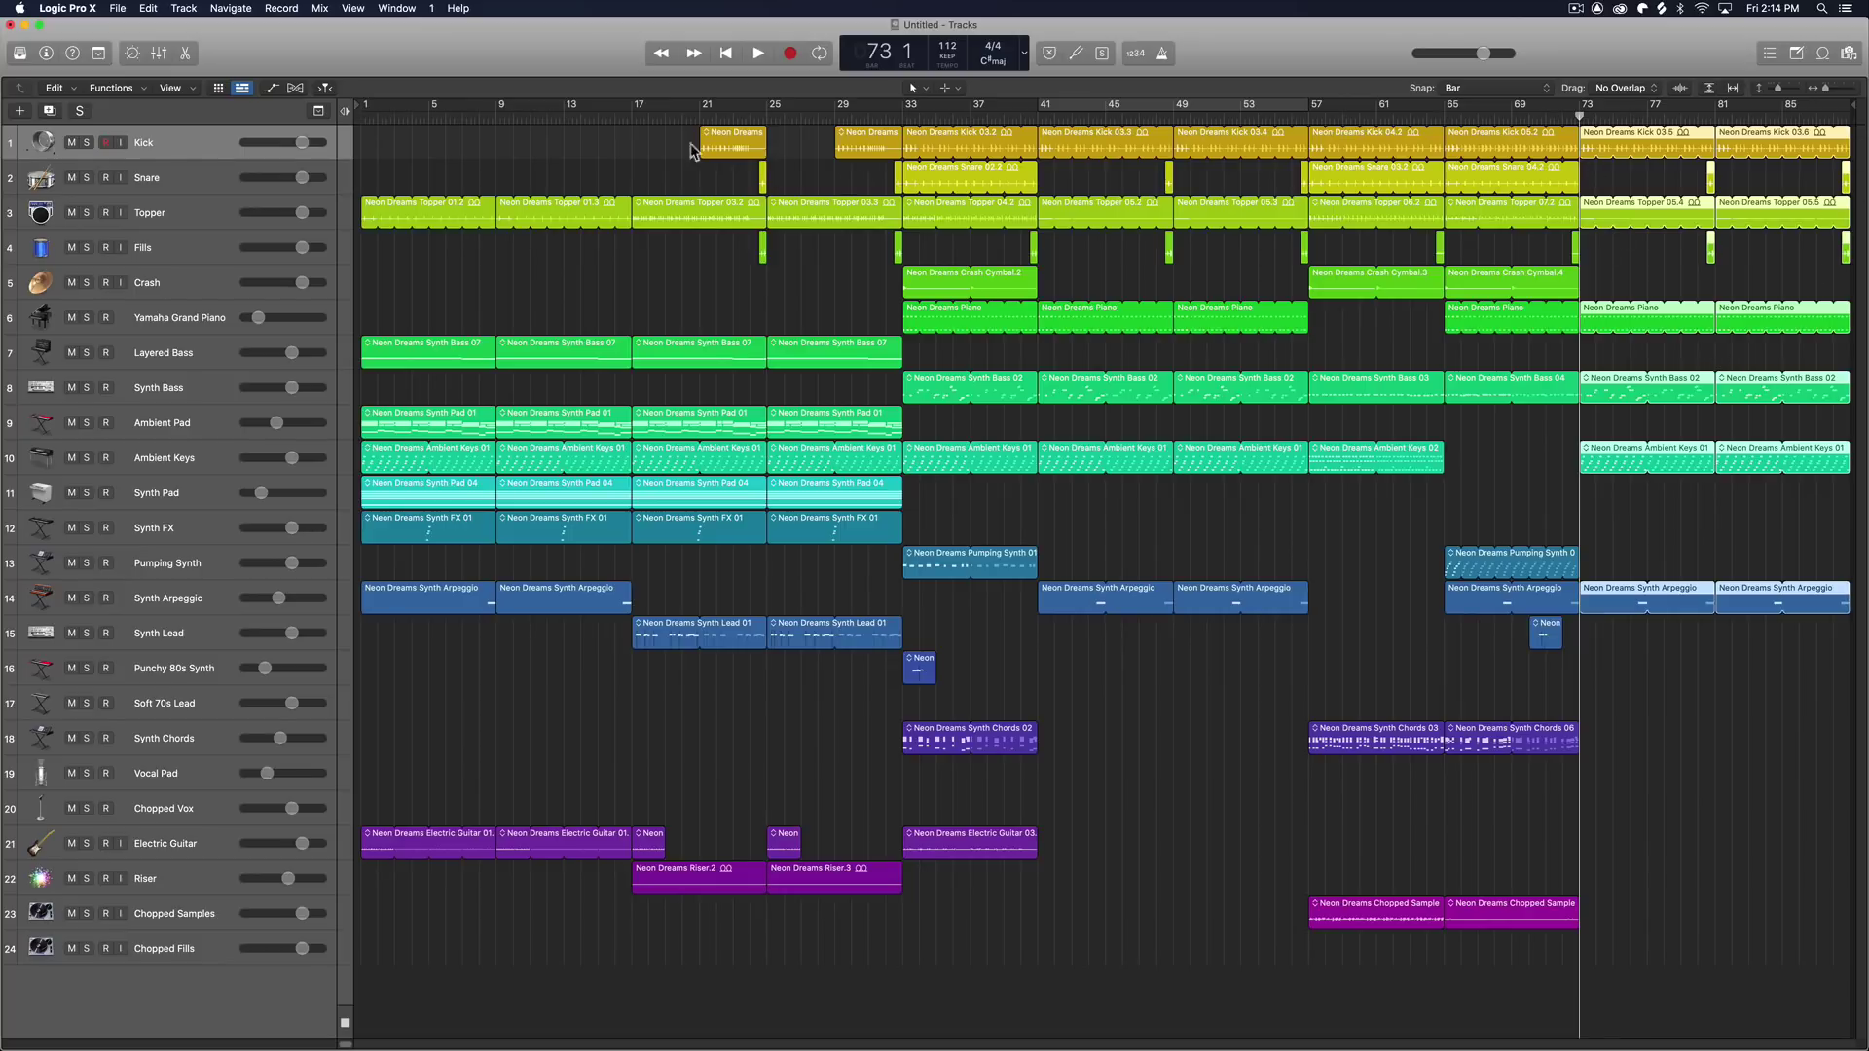
{"action": "left_click", "coordinate": [632, 118]}
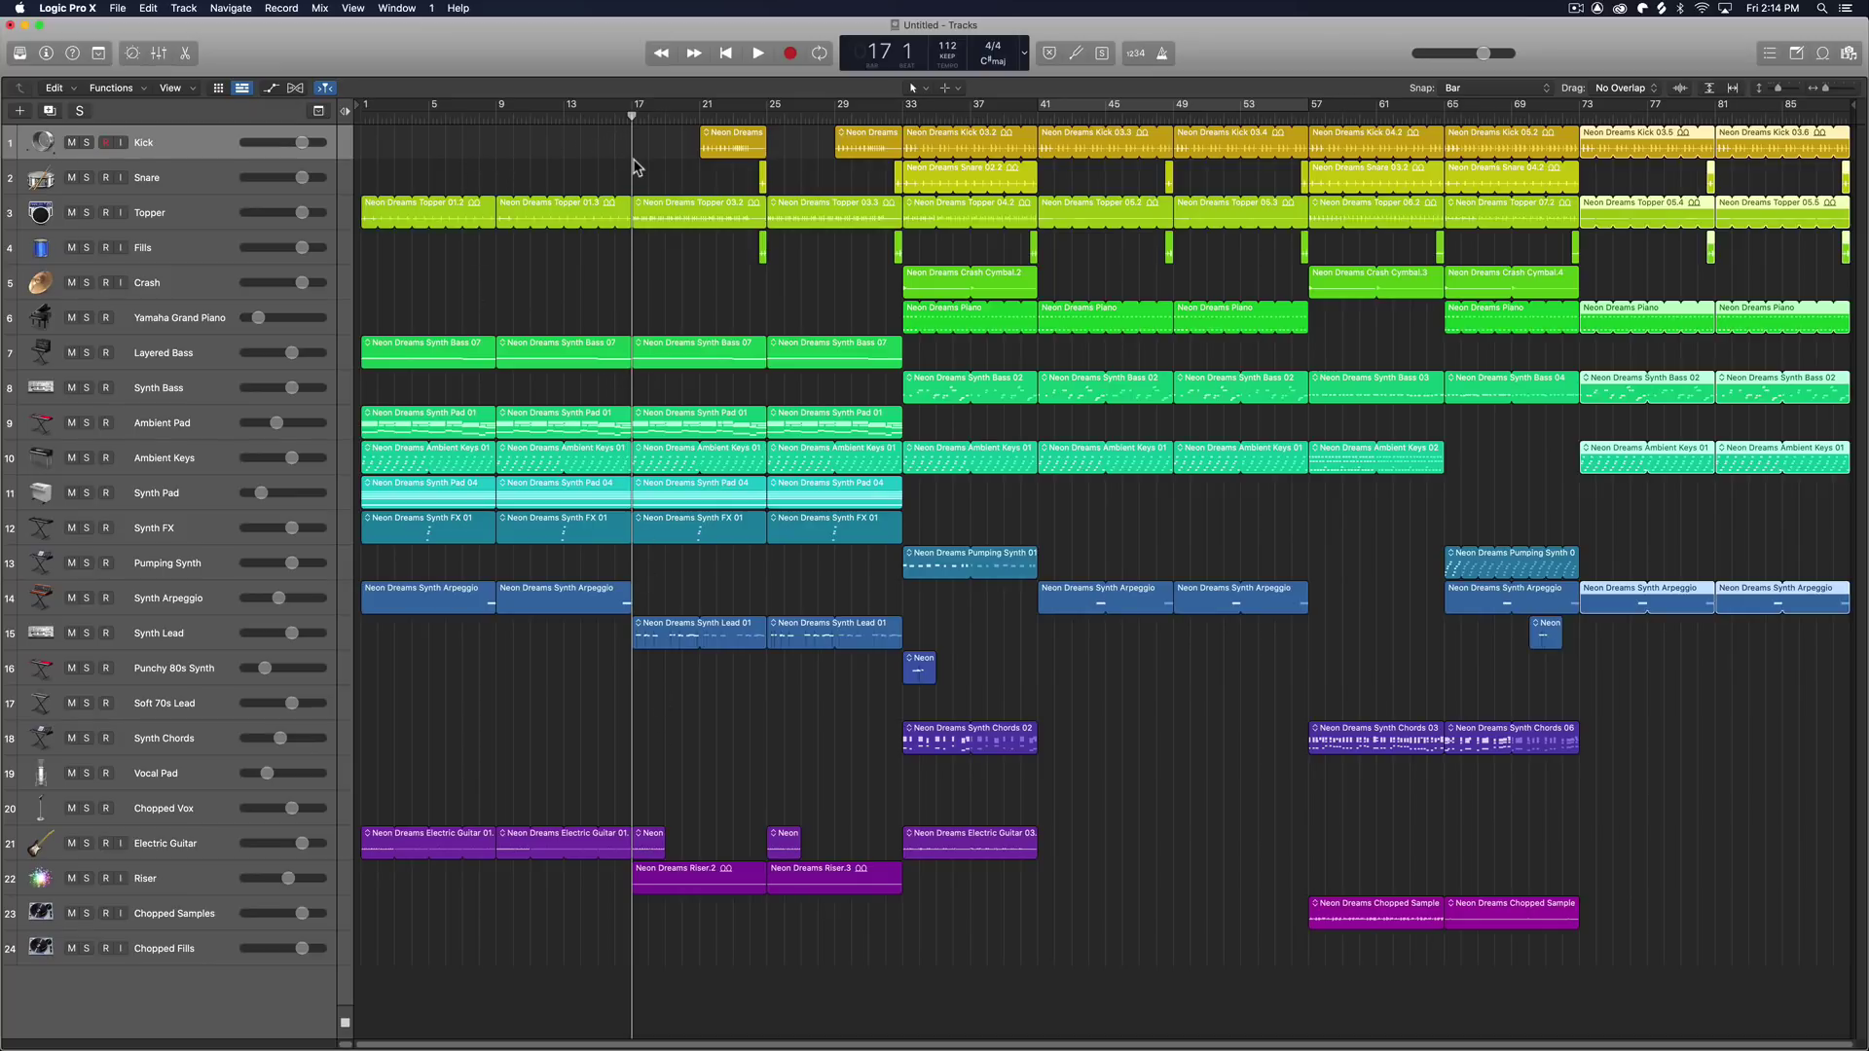
{"action": "key", "text": "ctrl+super+v"}
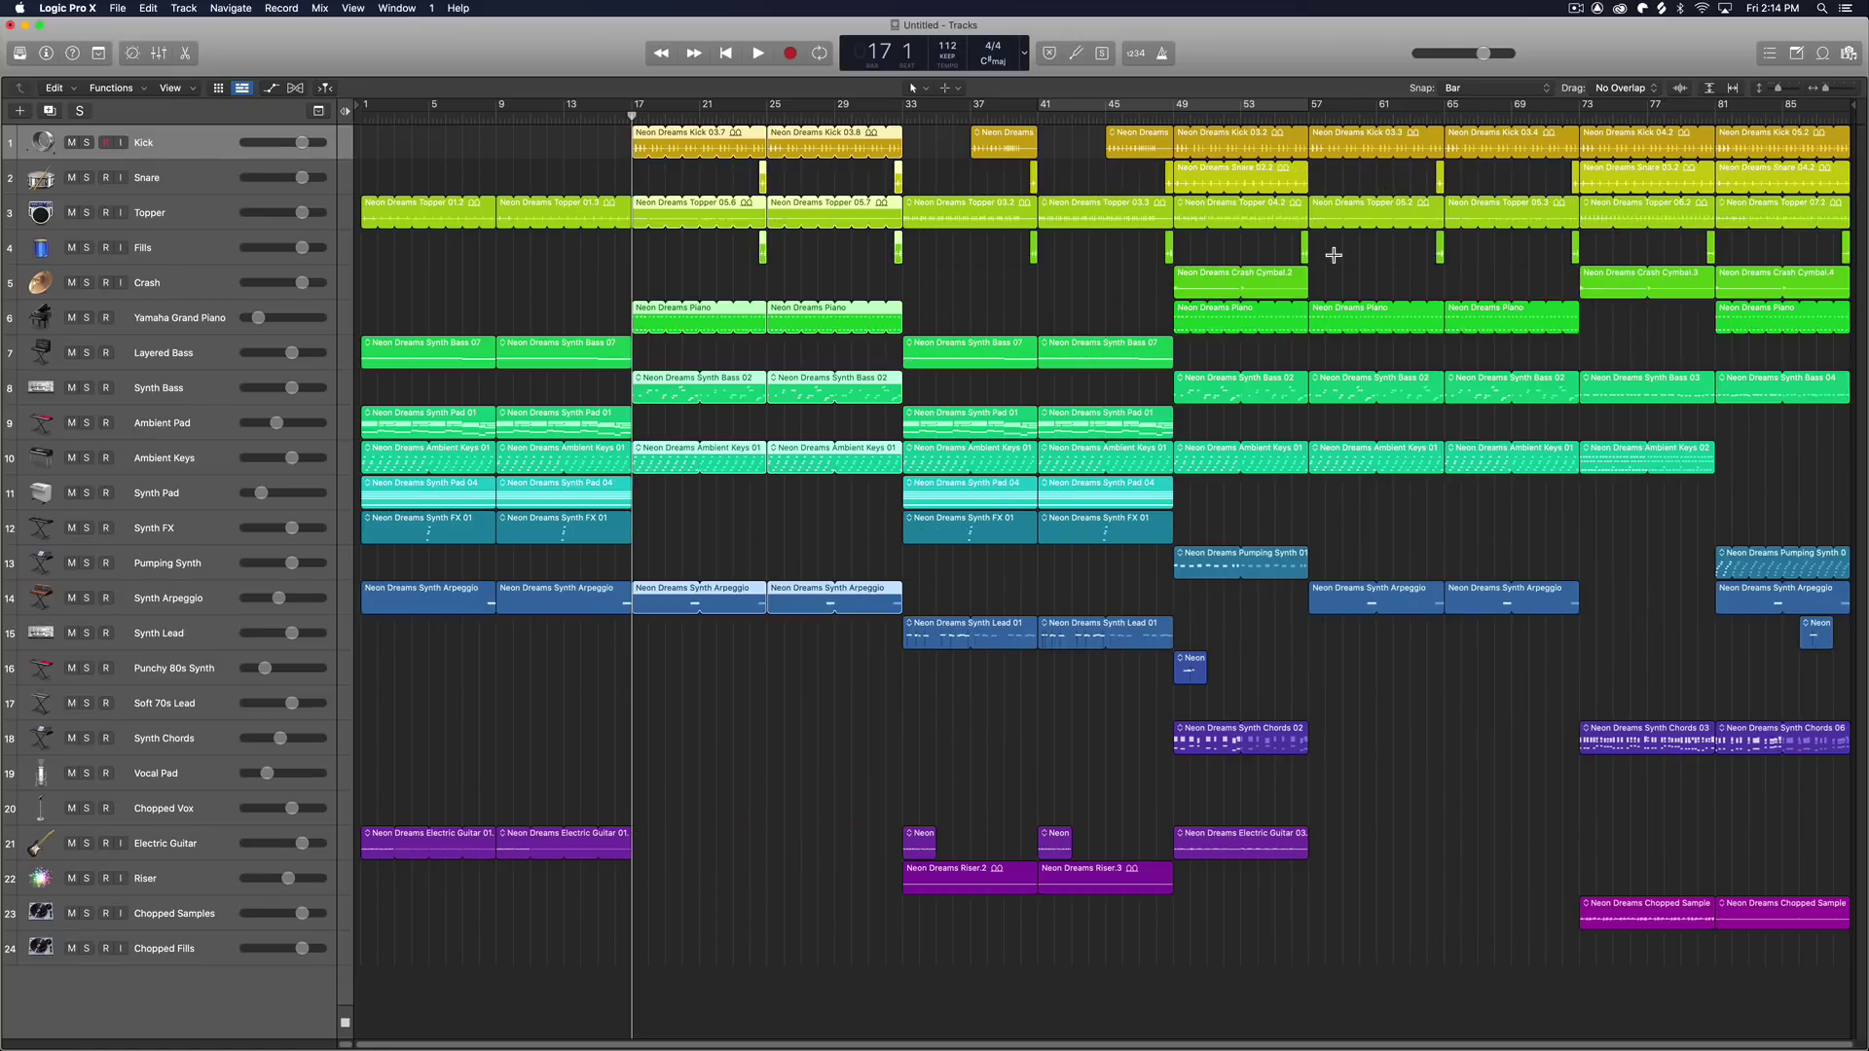
Step: Set the cycle range to bars 17–33 and repeat the section between the locators
{"action": "left_click_drag", "start_coordinate": [633, 105], "coordinate": [904, 106]}
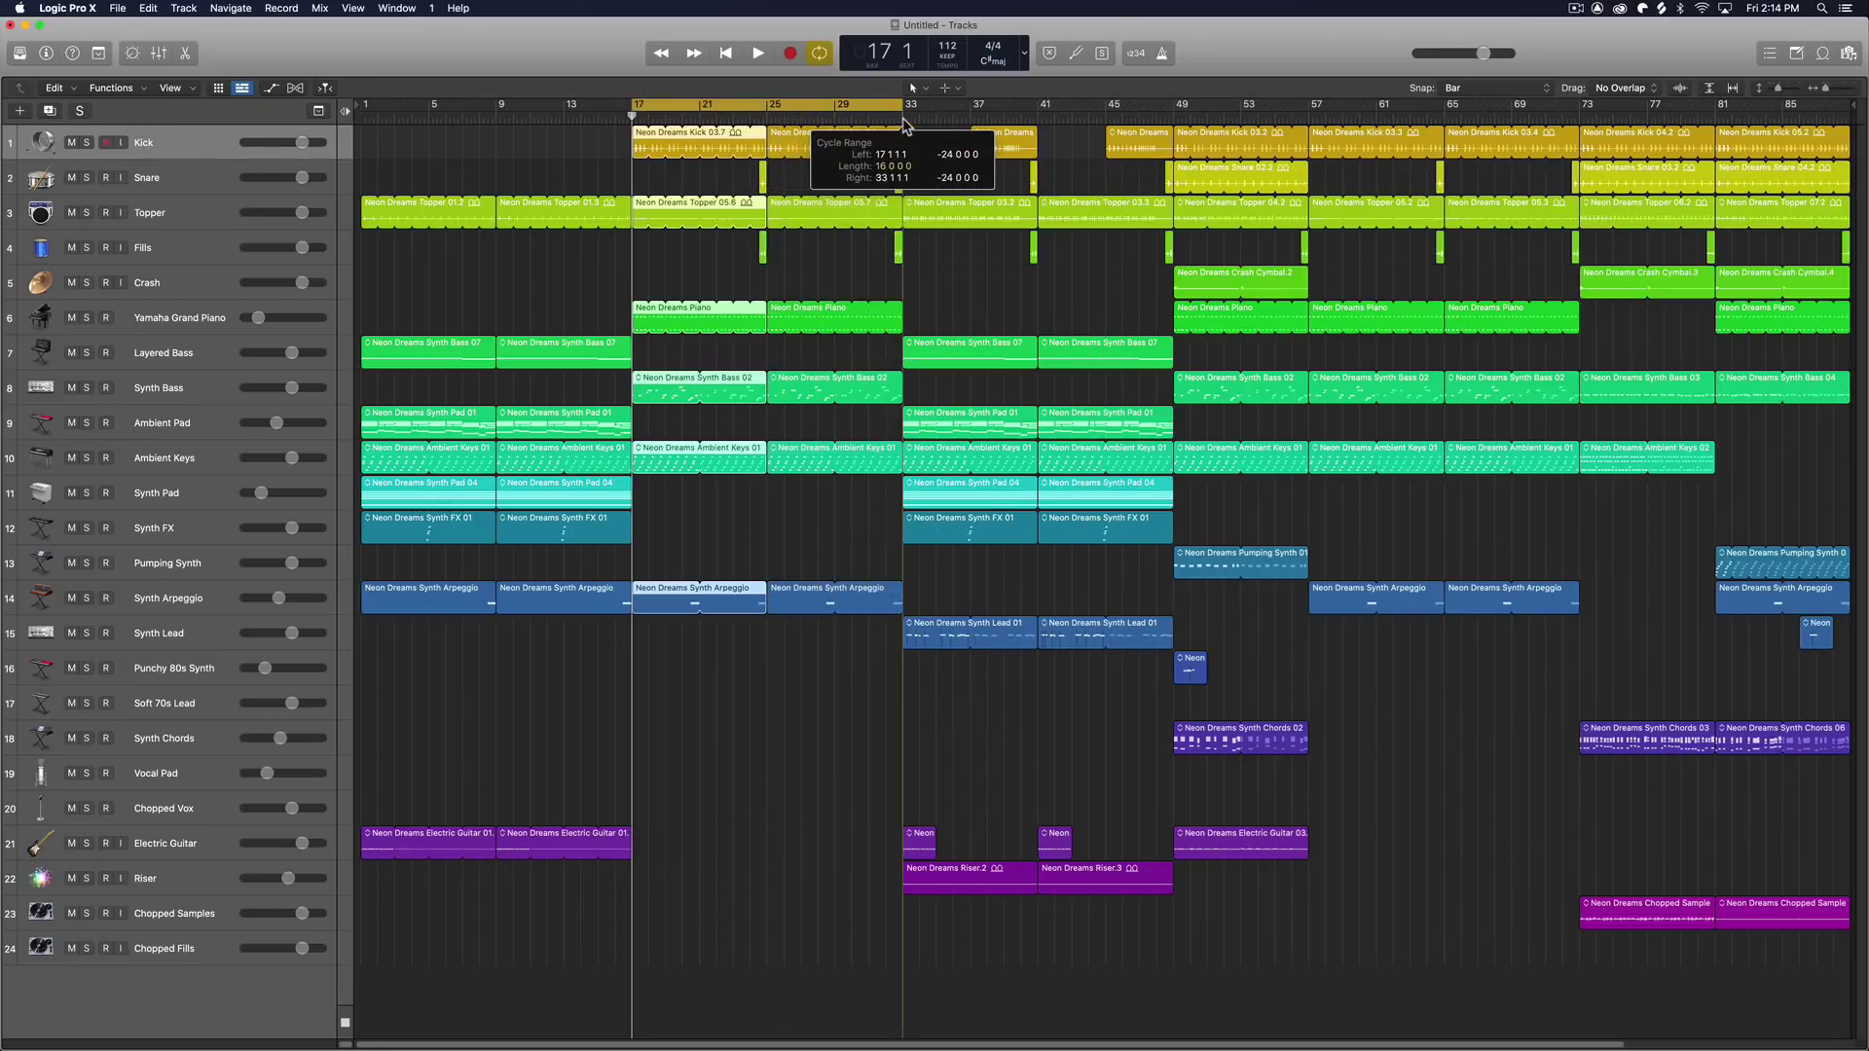
{"action": "left_click", "coordinate": [595, 146]}
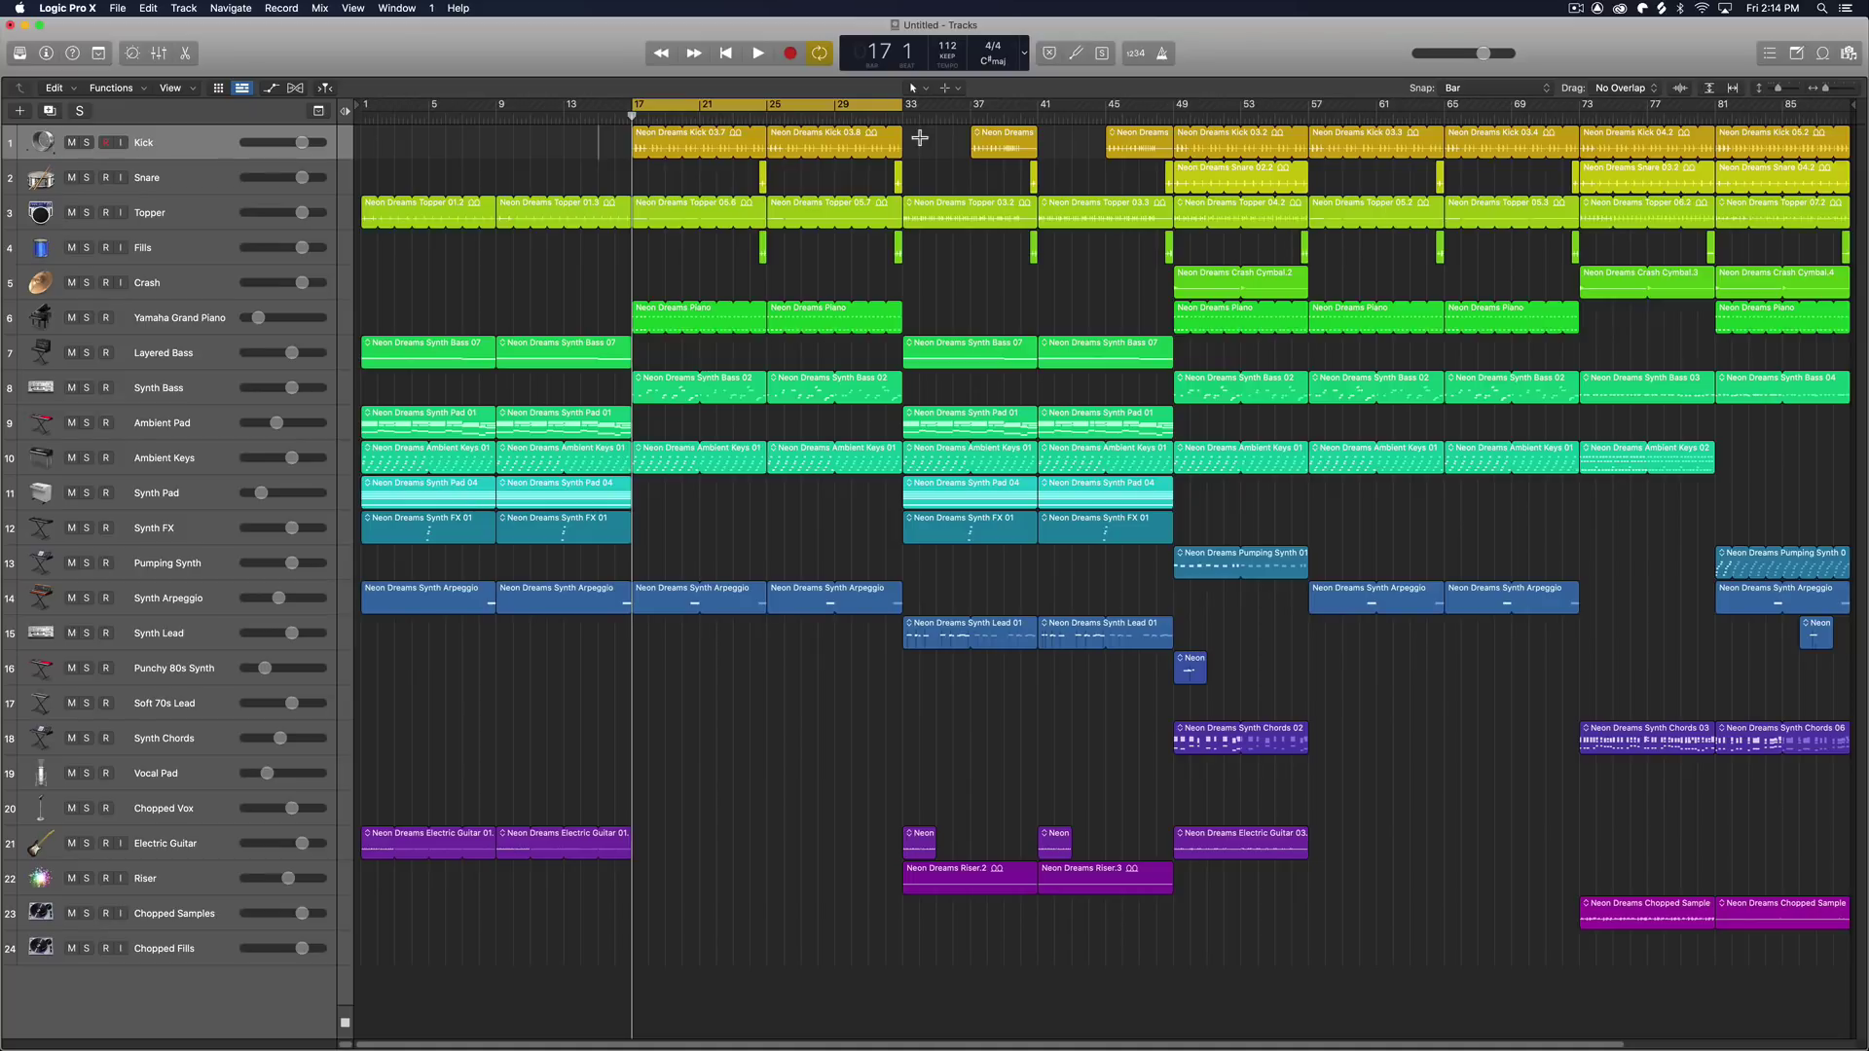
{"action": "key", "text": "super+r"}
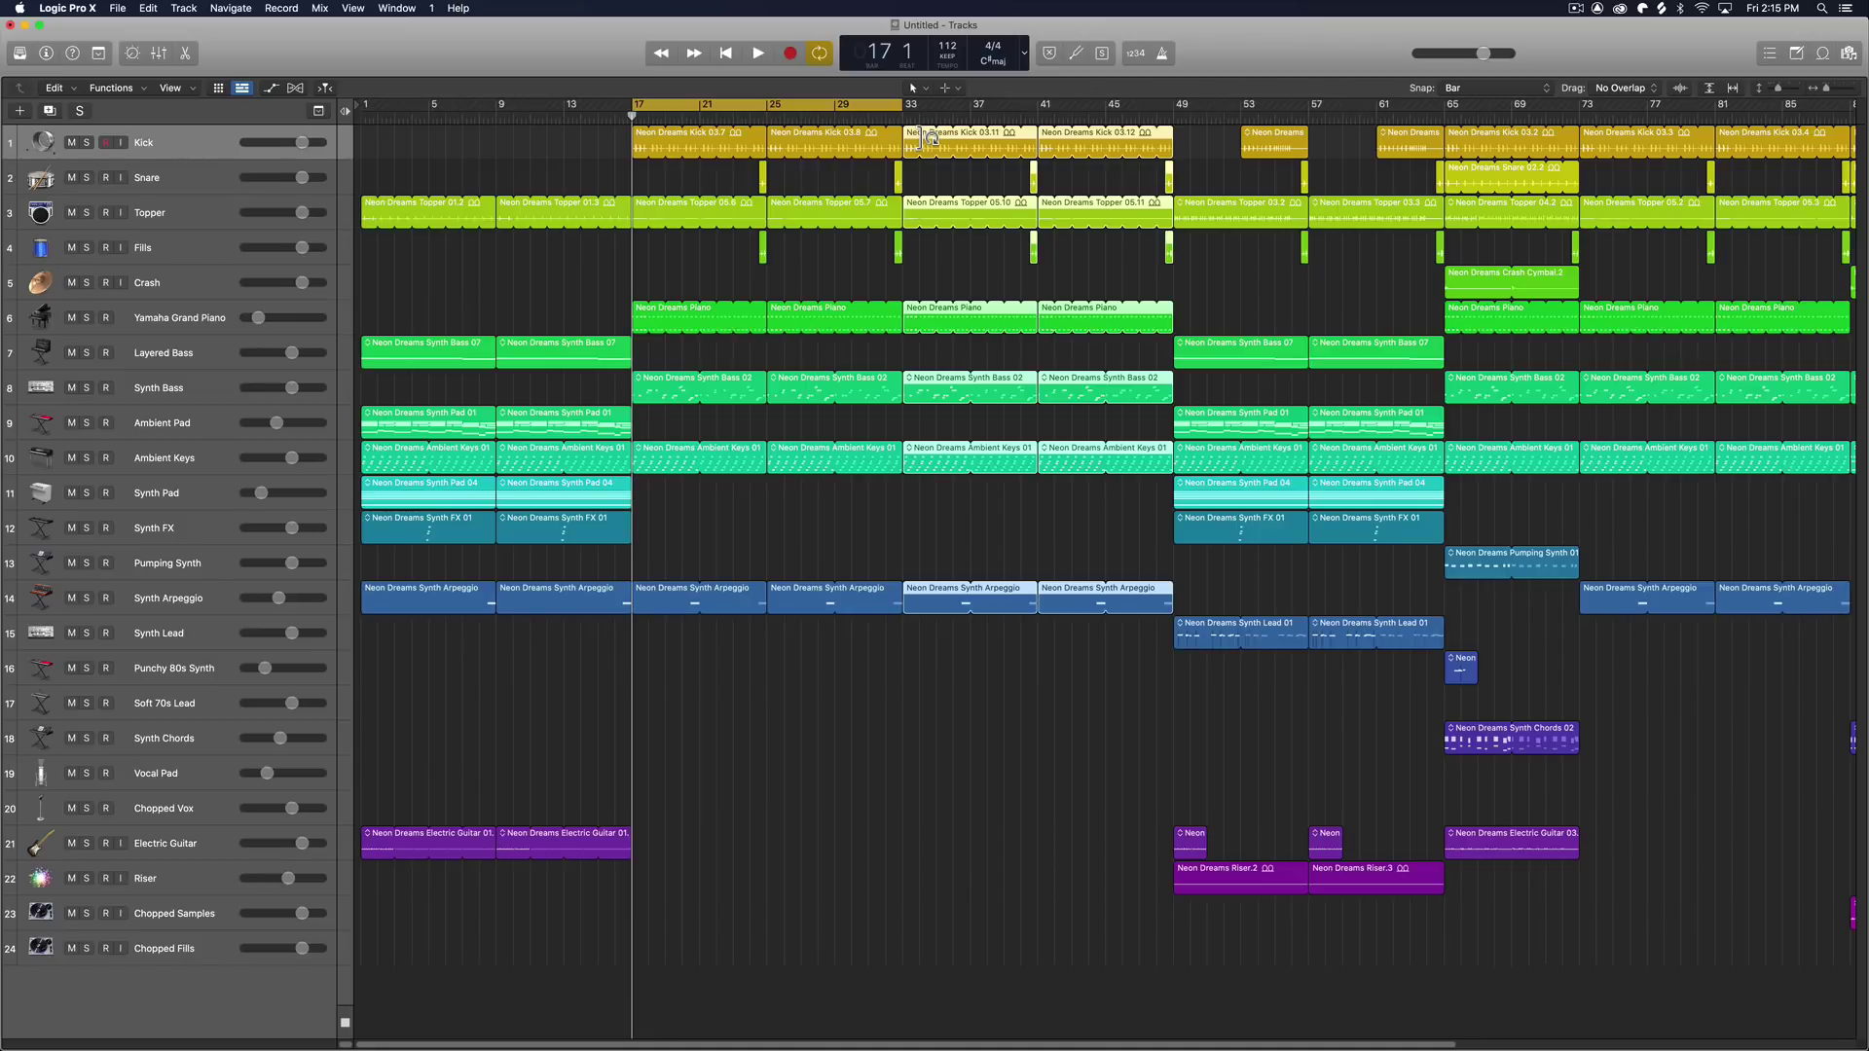
Step: Select all regions between bars 33 and 41 and set the locators to match the selection
{"action": "left_click", "coordinate": [984, 684]}
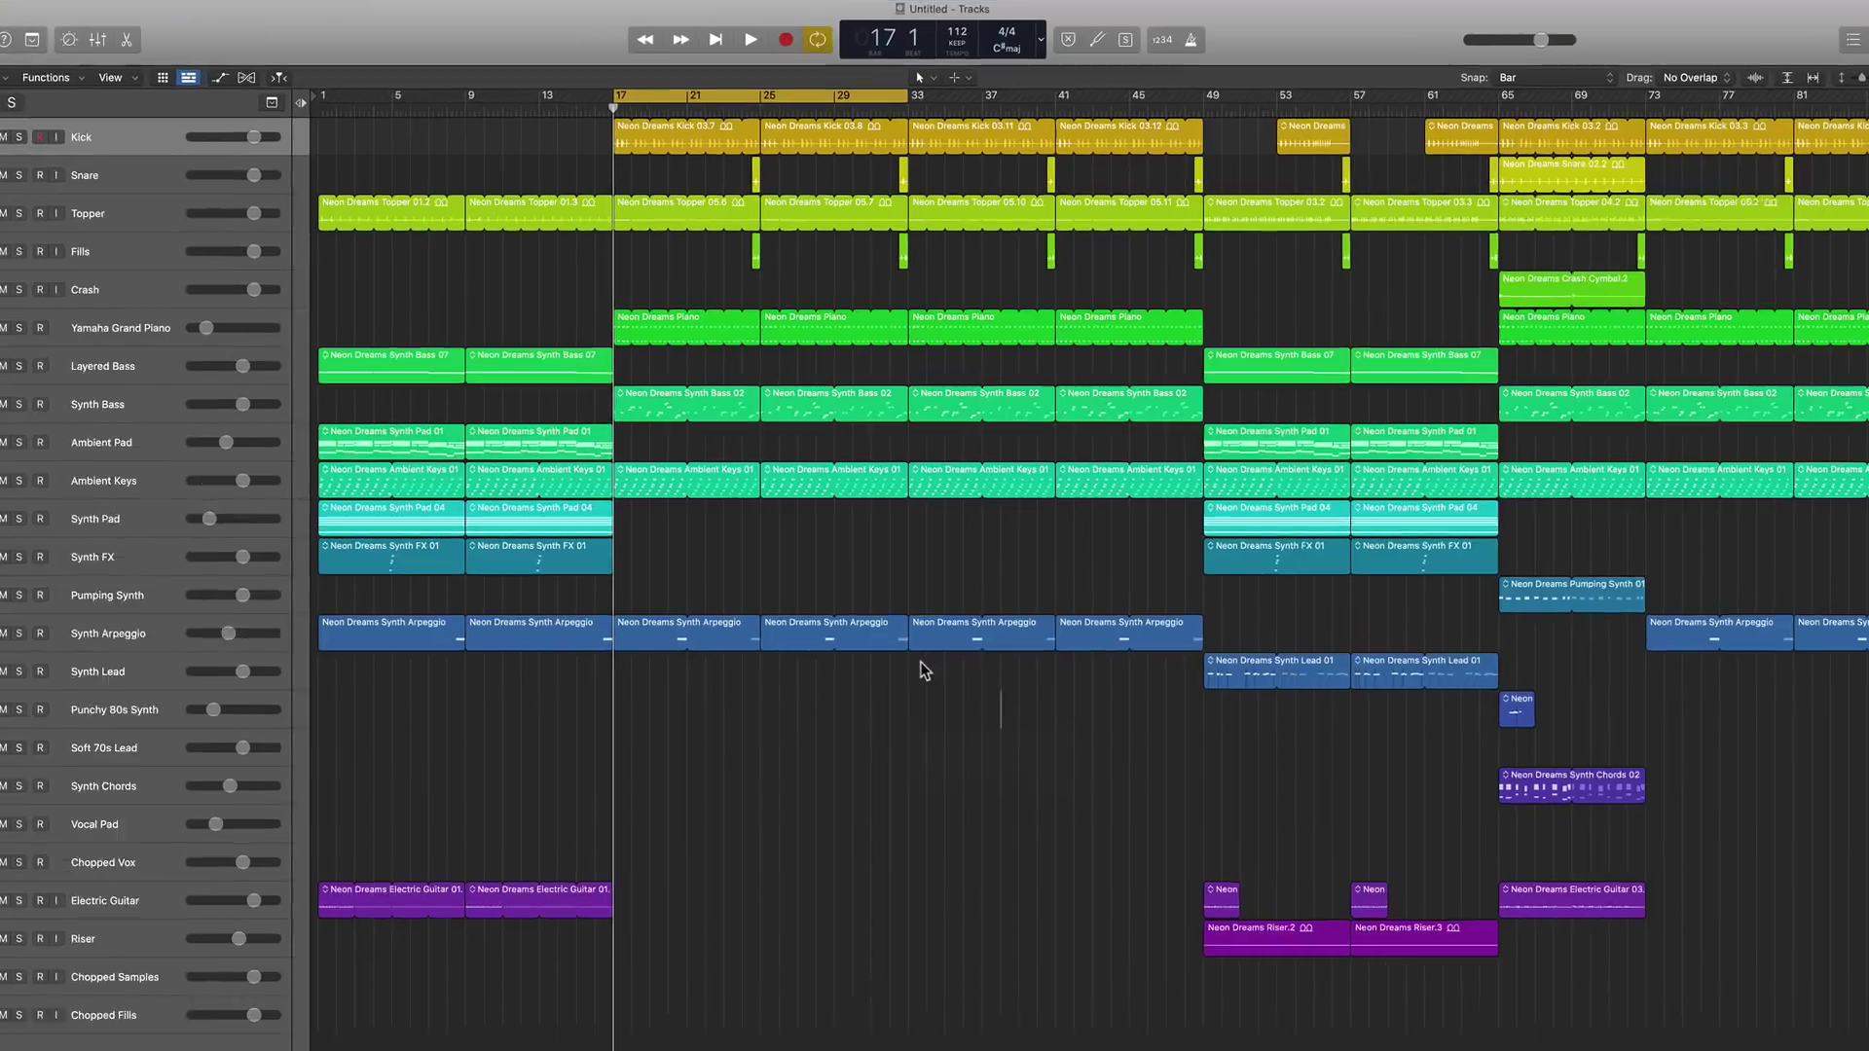
{"action": "left_click_drag", "start_coordinate": [920, 660], "coordinate": [1059, 131]}
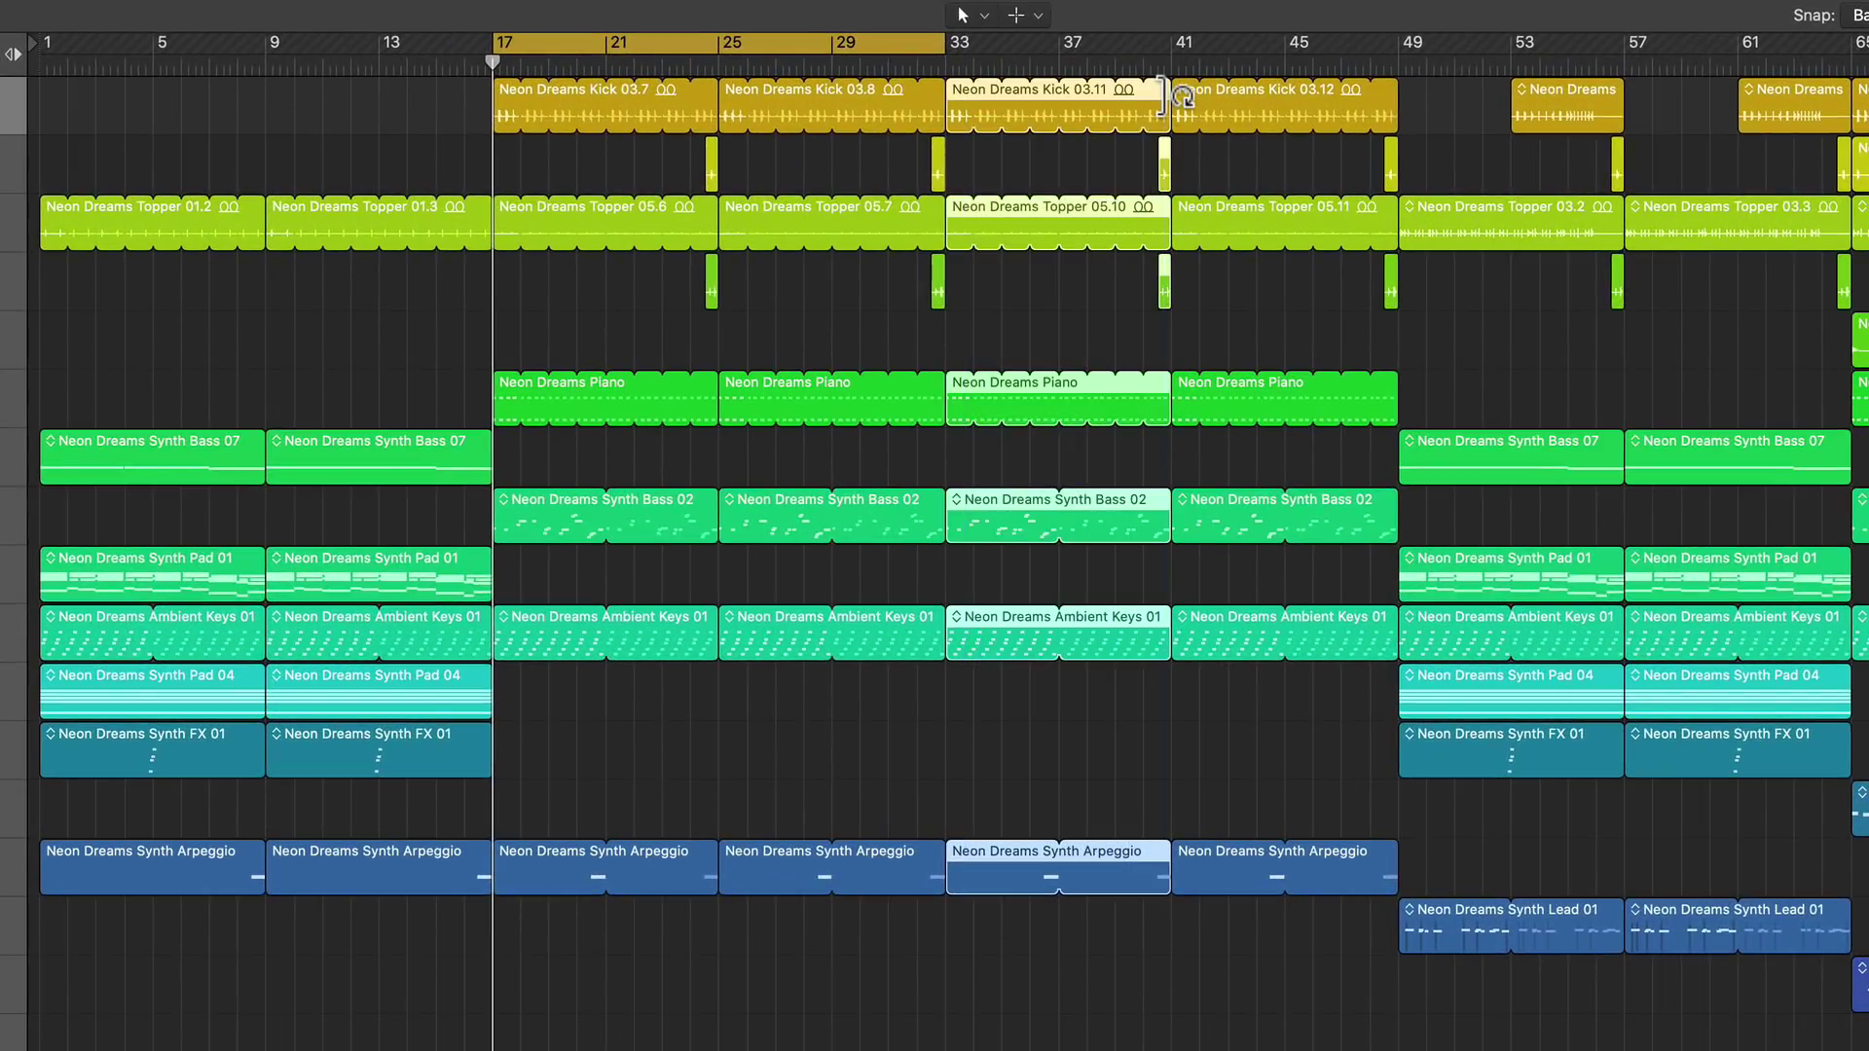
{"action": "key", "text": "super+u"}
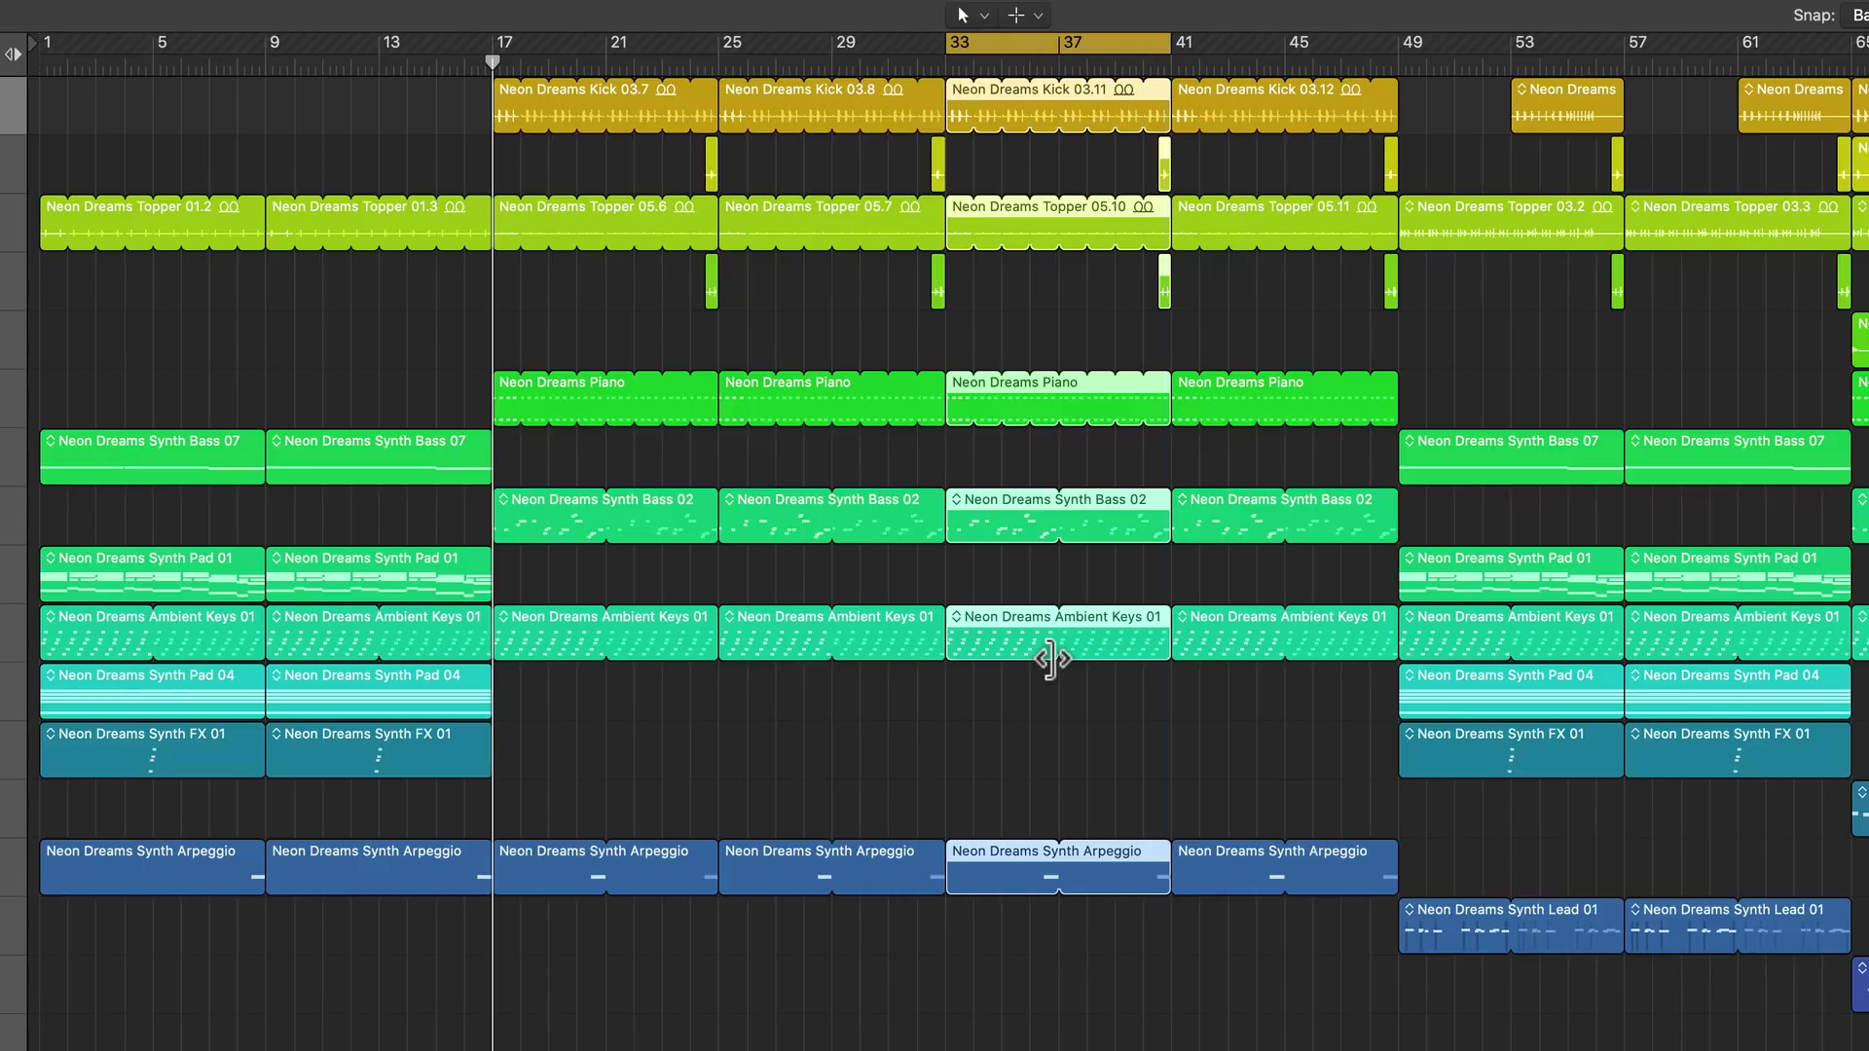
Step: Cut the section between the locators at bars 33–41, and repeat the section that takes its place
{"action": "key", "text": "ctrl+super+x"}
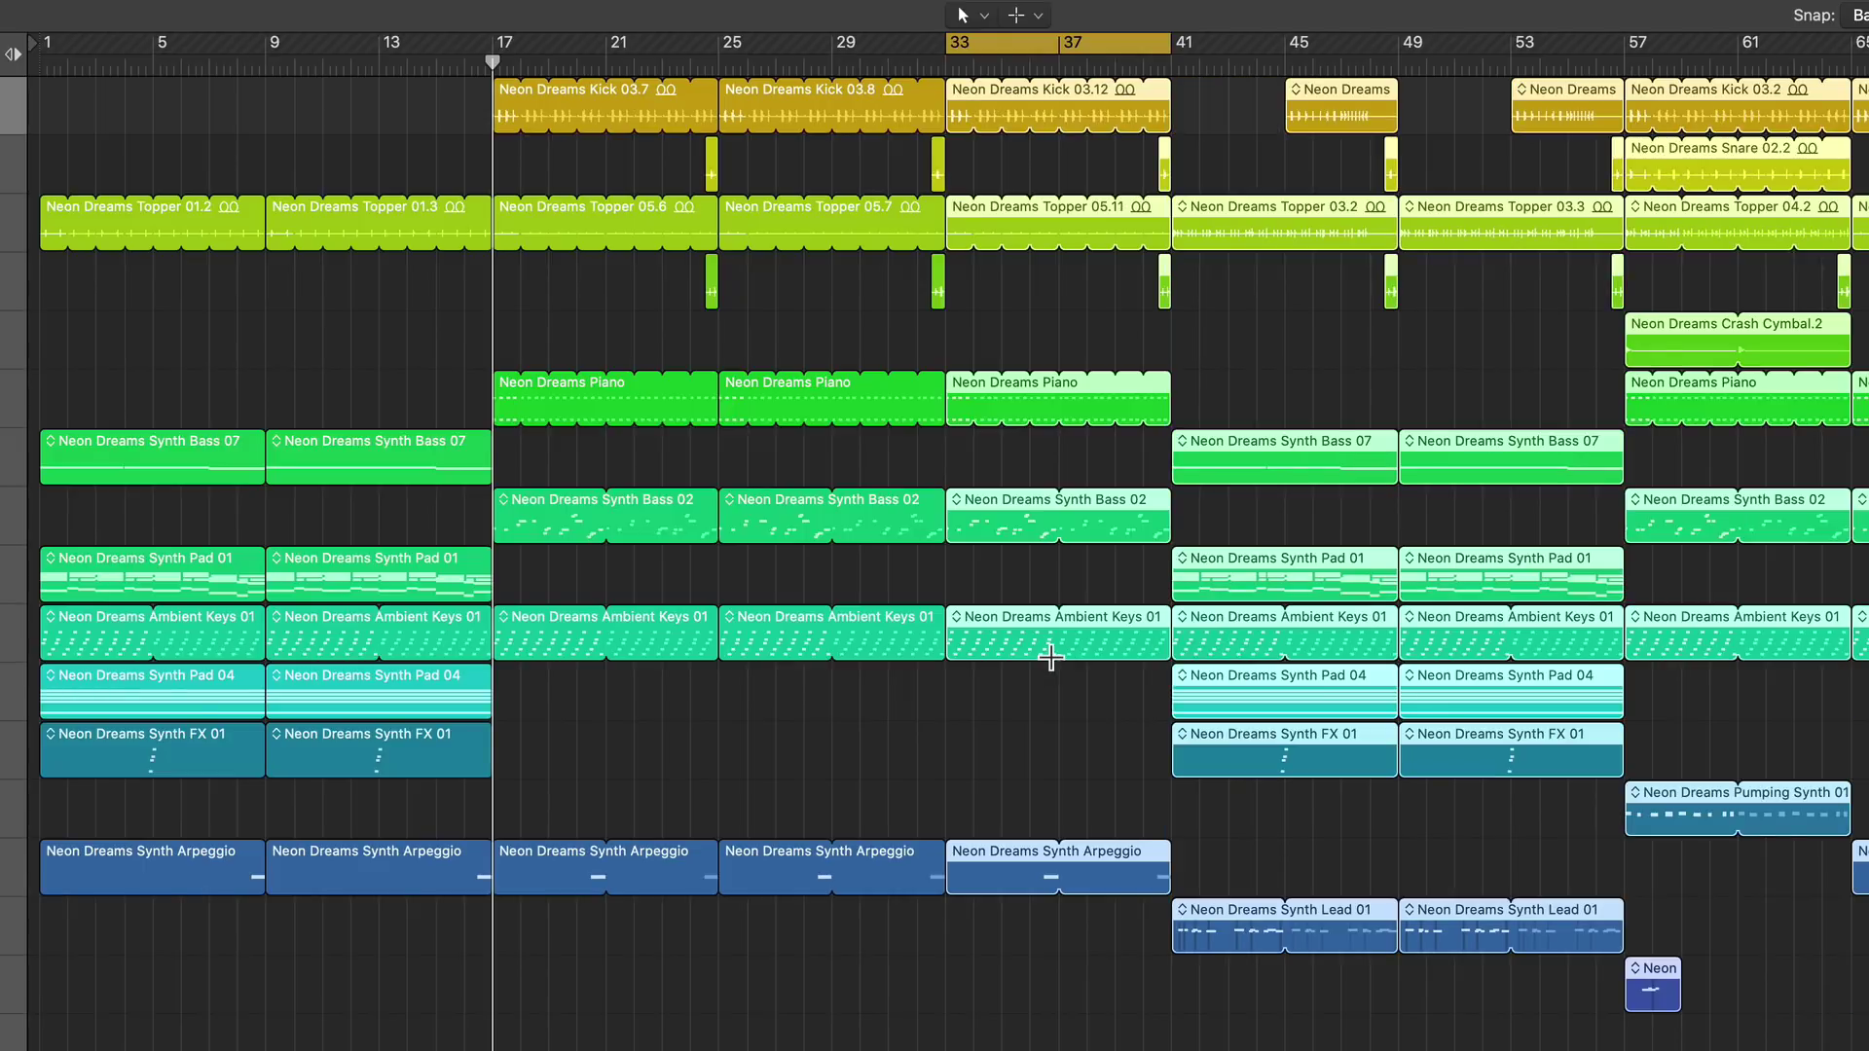
{"action": "key", "text": "ctrl+super+r"}
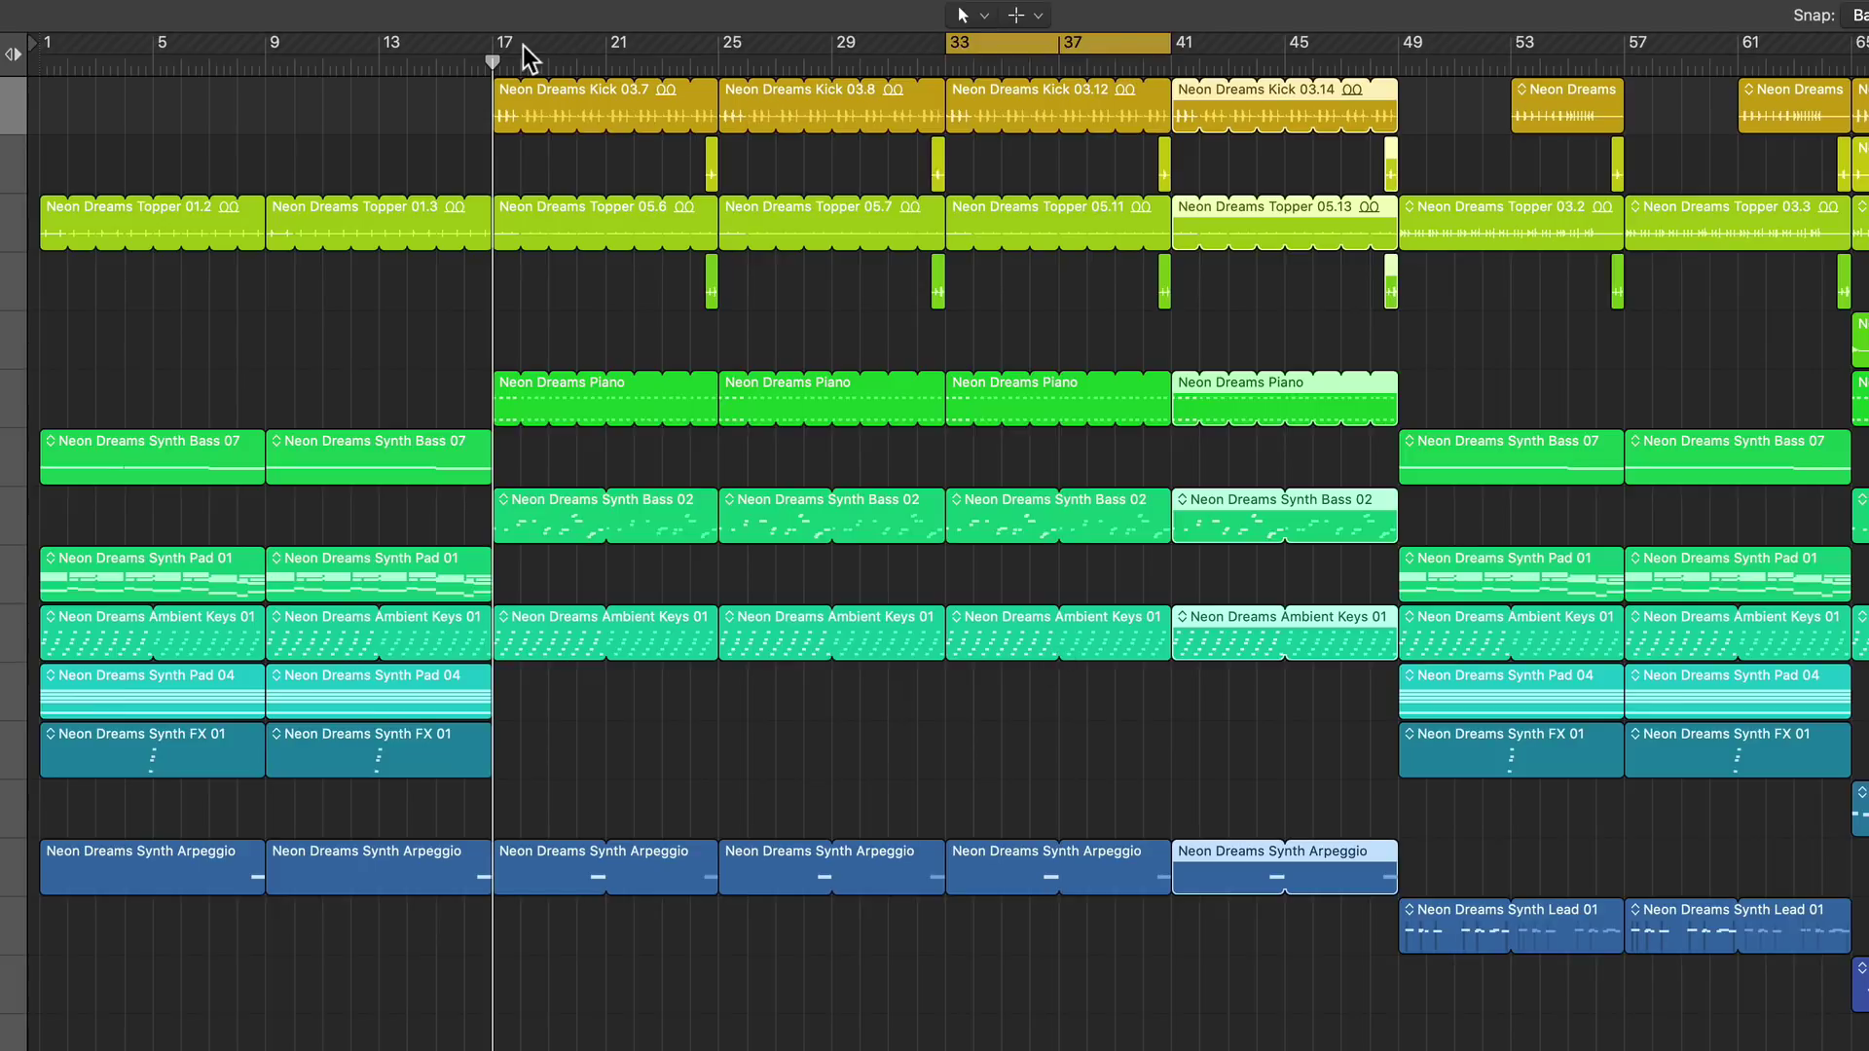
Step: Set the cycle range to bars 17–25, deselect all regions and return the playhead to the project start
{"action": "left_click_drag", "start_coordinate": [494, 42], "coordinate": [717, 60]}
{"action": "left_click", "coordinate": [322, 82]}
{"action": "key", "text": "Return"}
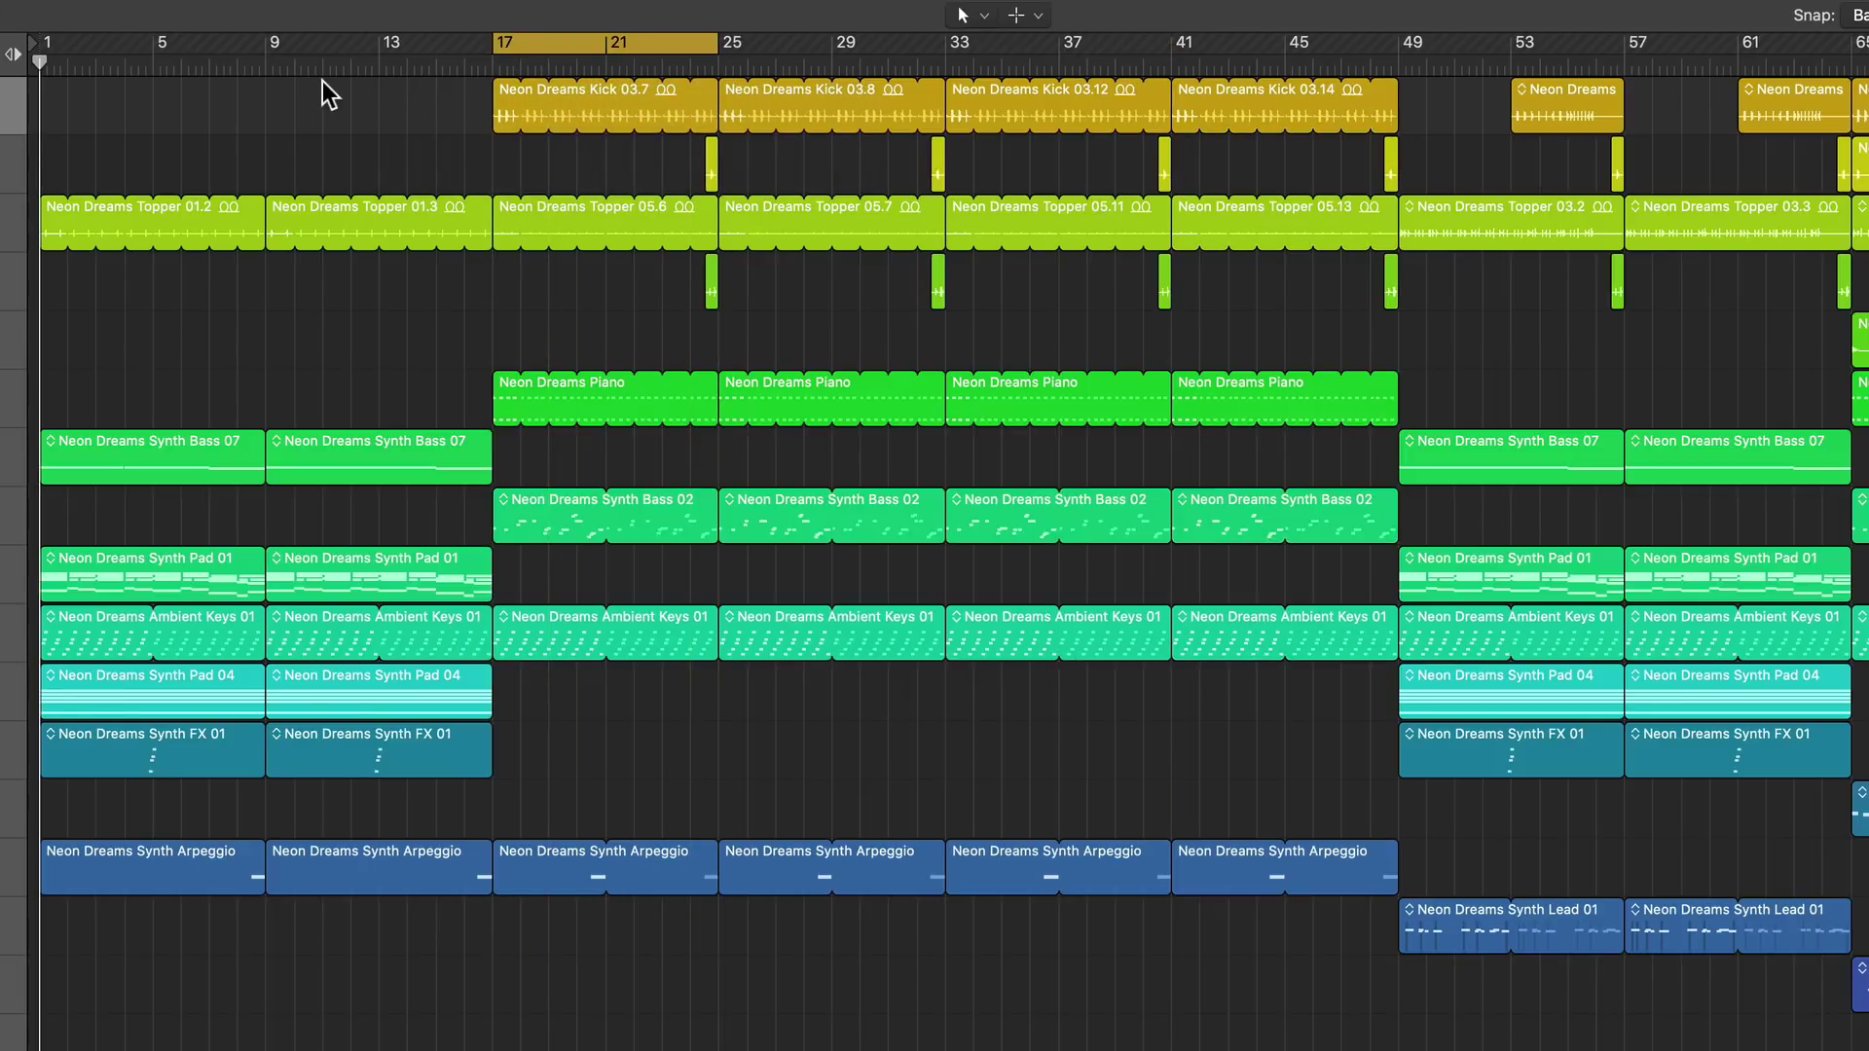
Step: Shorten the first Topper region so it ends about halfway through bar 8
{"action": "key", "text": "super+Right"}
{"action": "key", "text": "super+Right"}
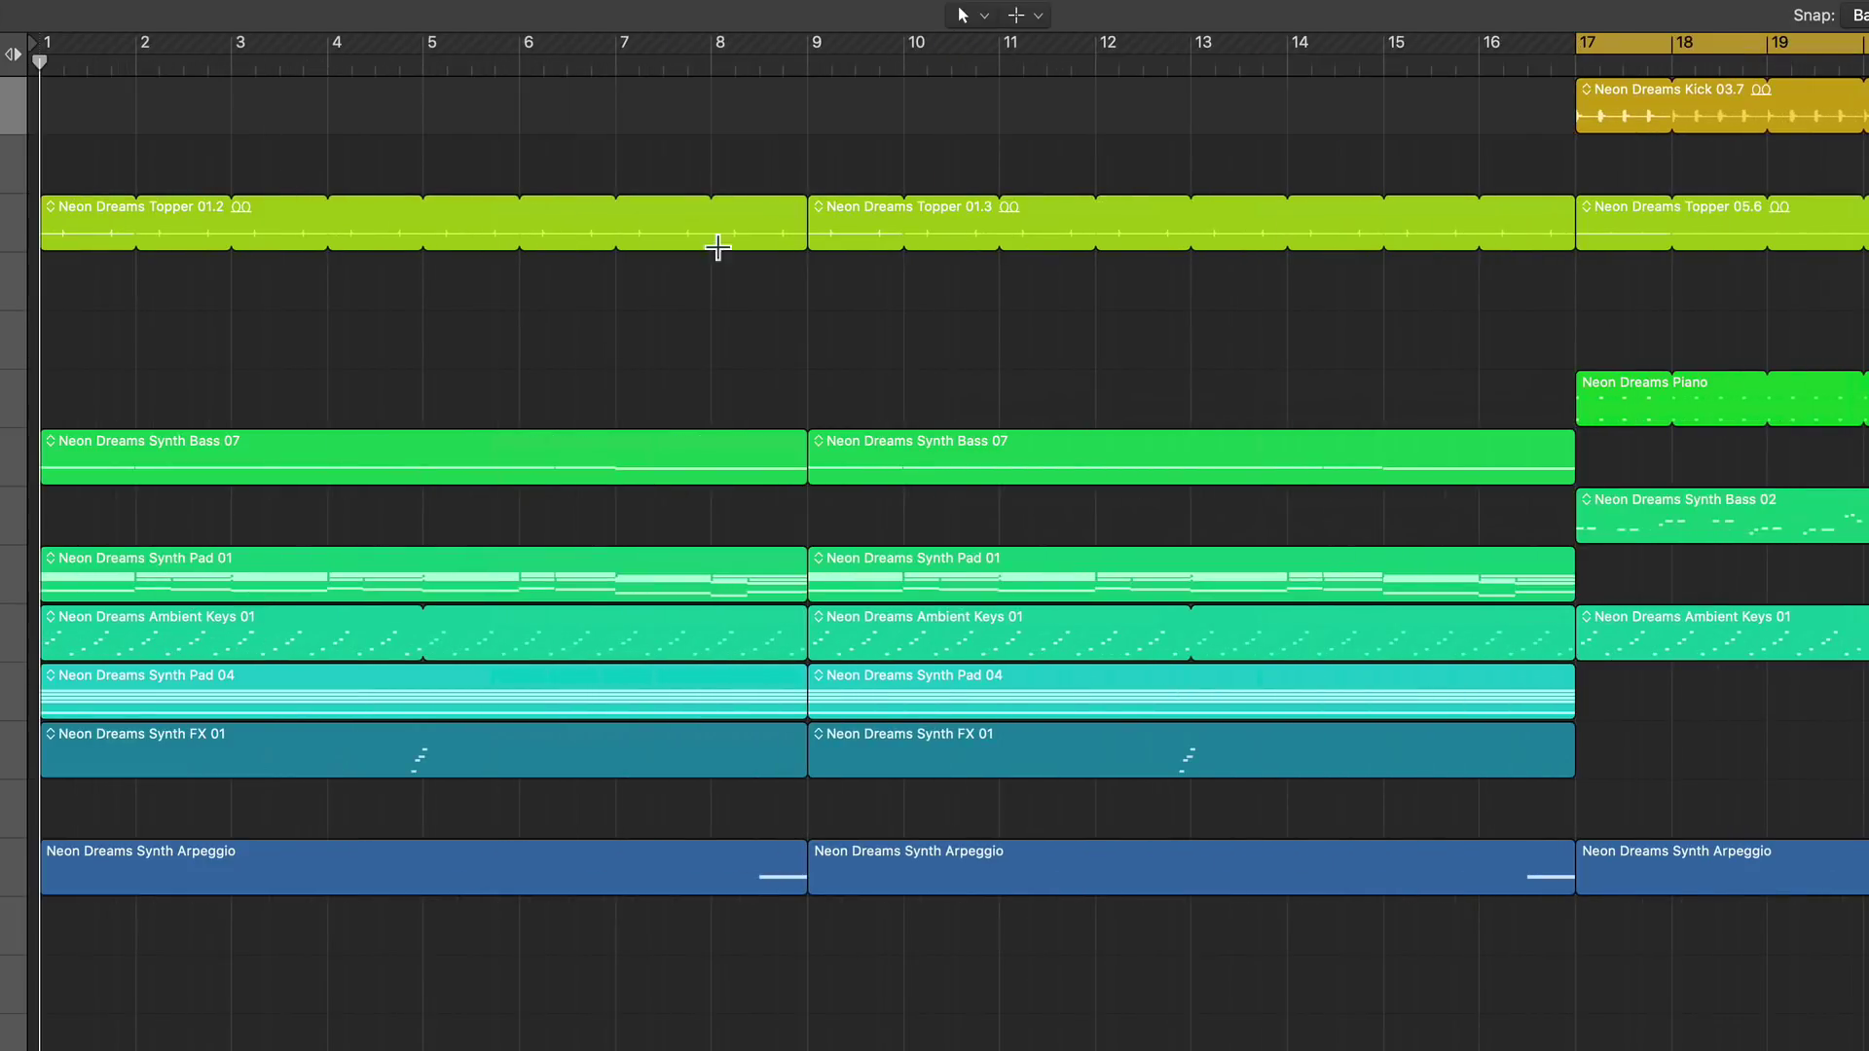
{"action": "left_click_drag", "start_coordinate": [747, 146], "coordinate": [572, 259]}
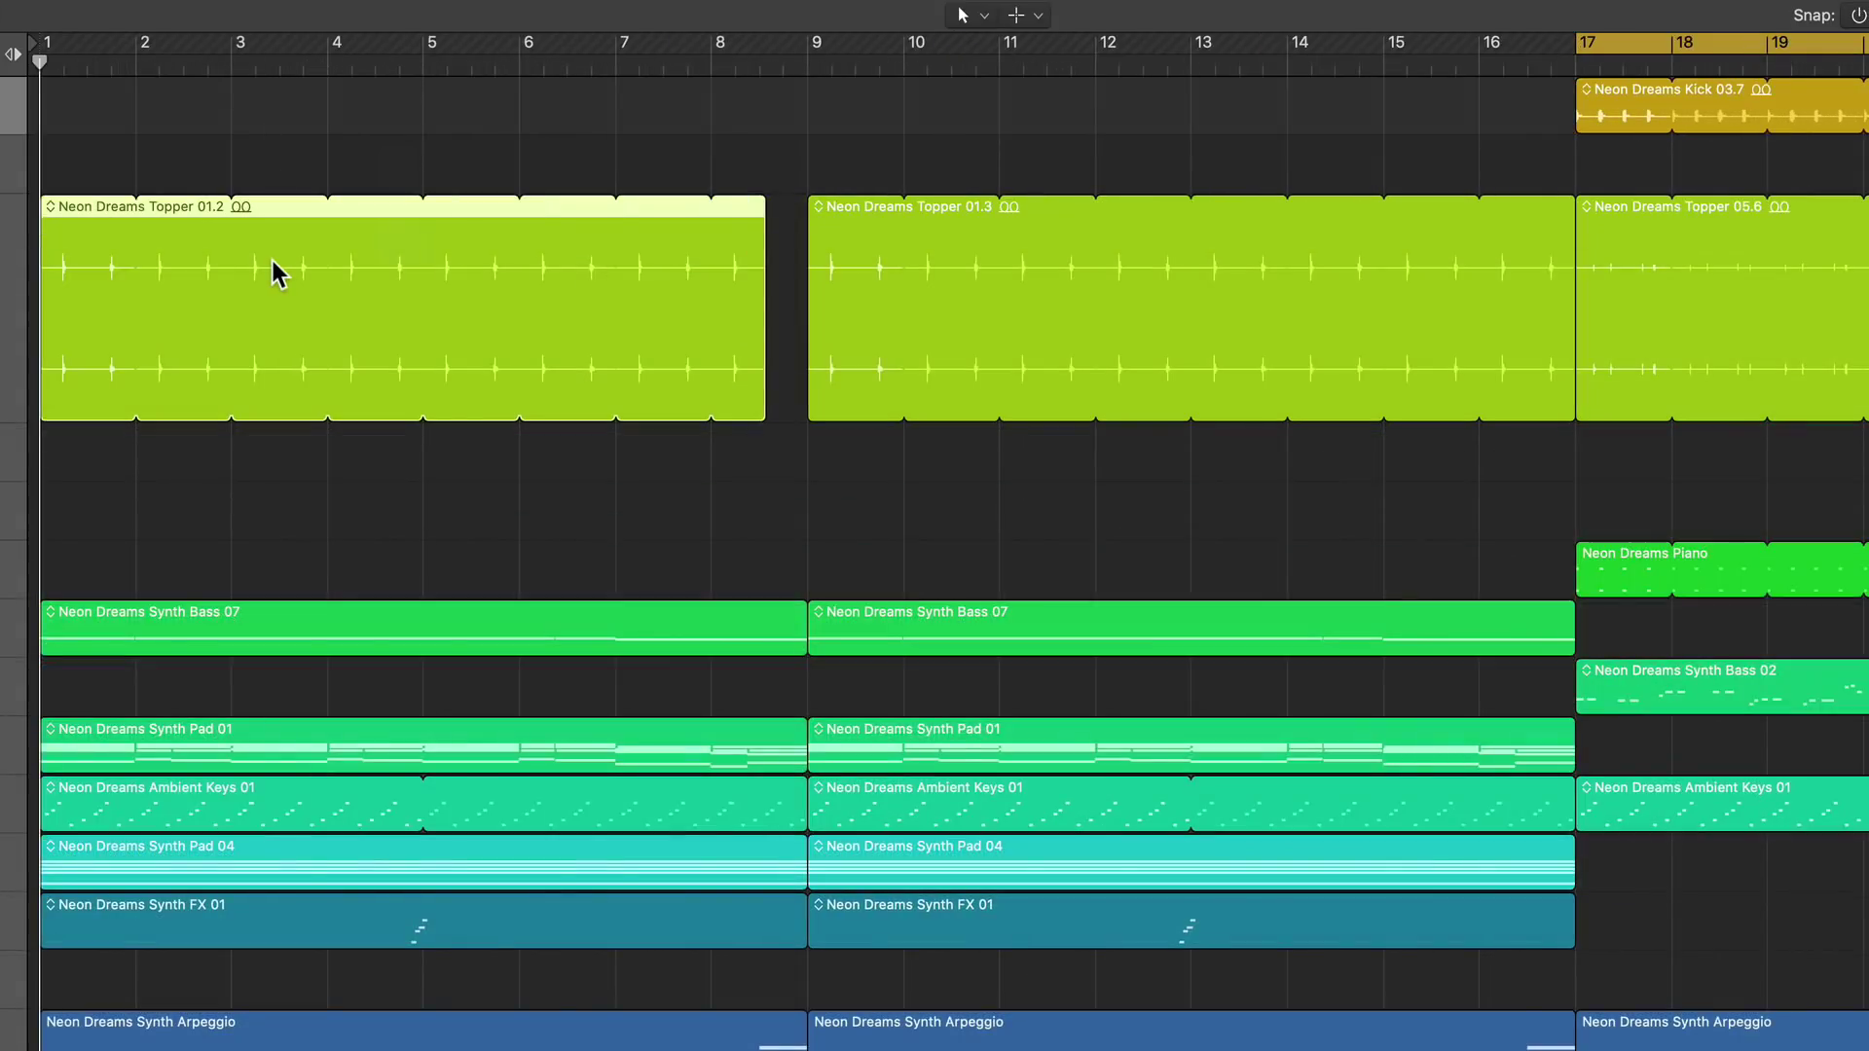
Step: Set the locators to match the shortened first Topper region, and undo the last edit
{"action": "key", "text": "super+u"}
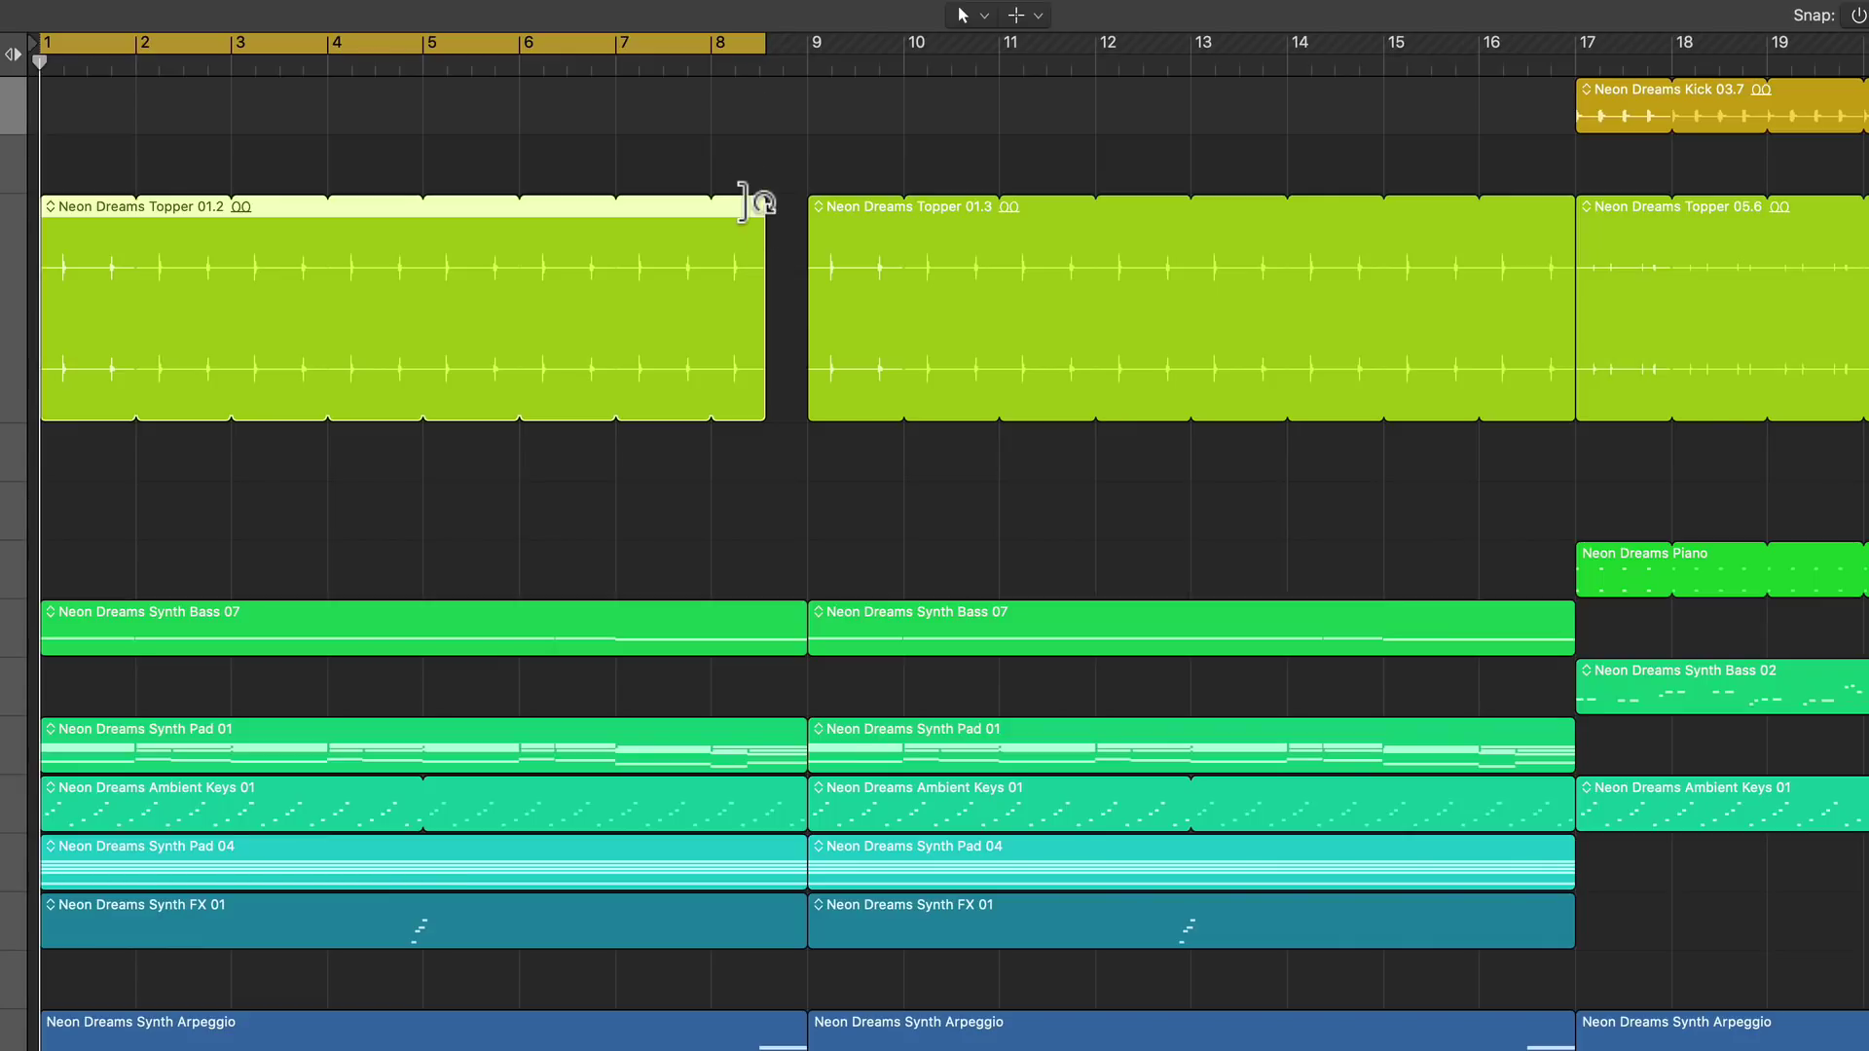
{"action": "key", "text": "super+z"}
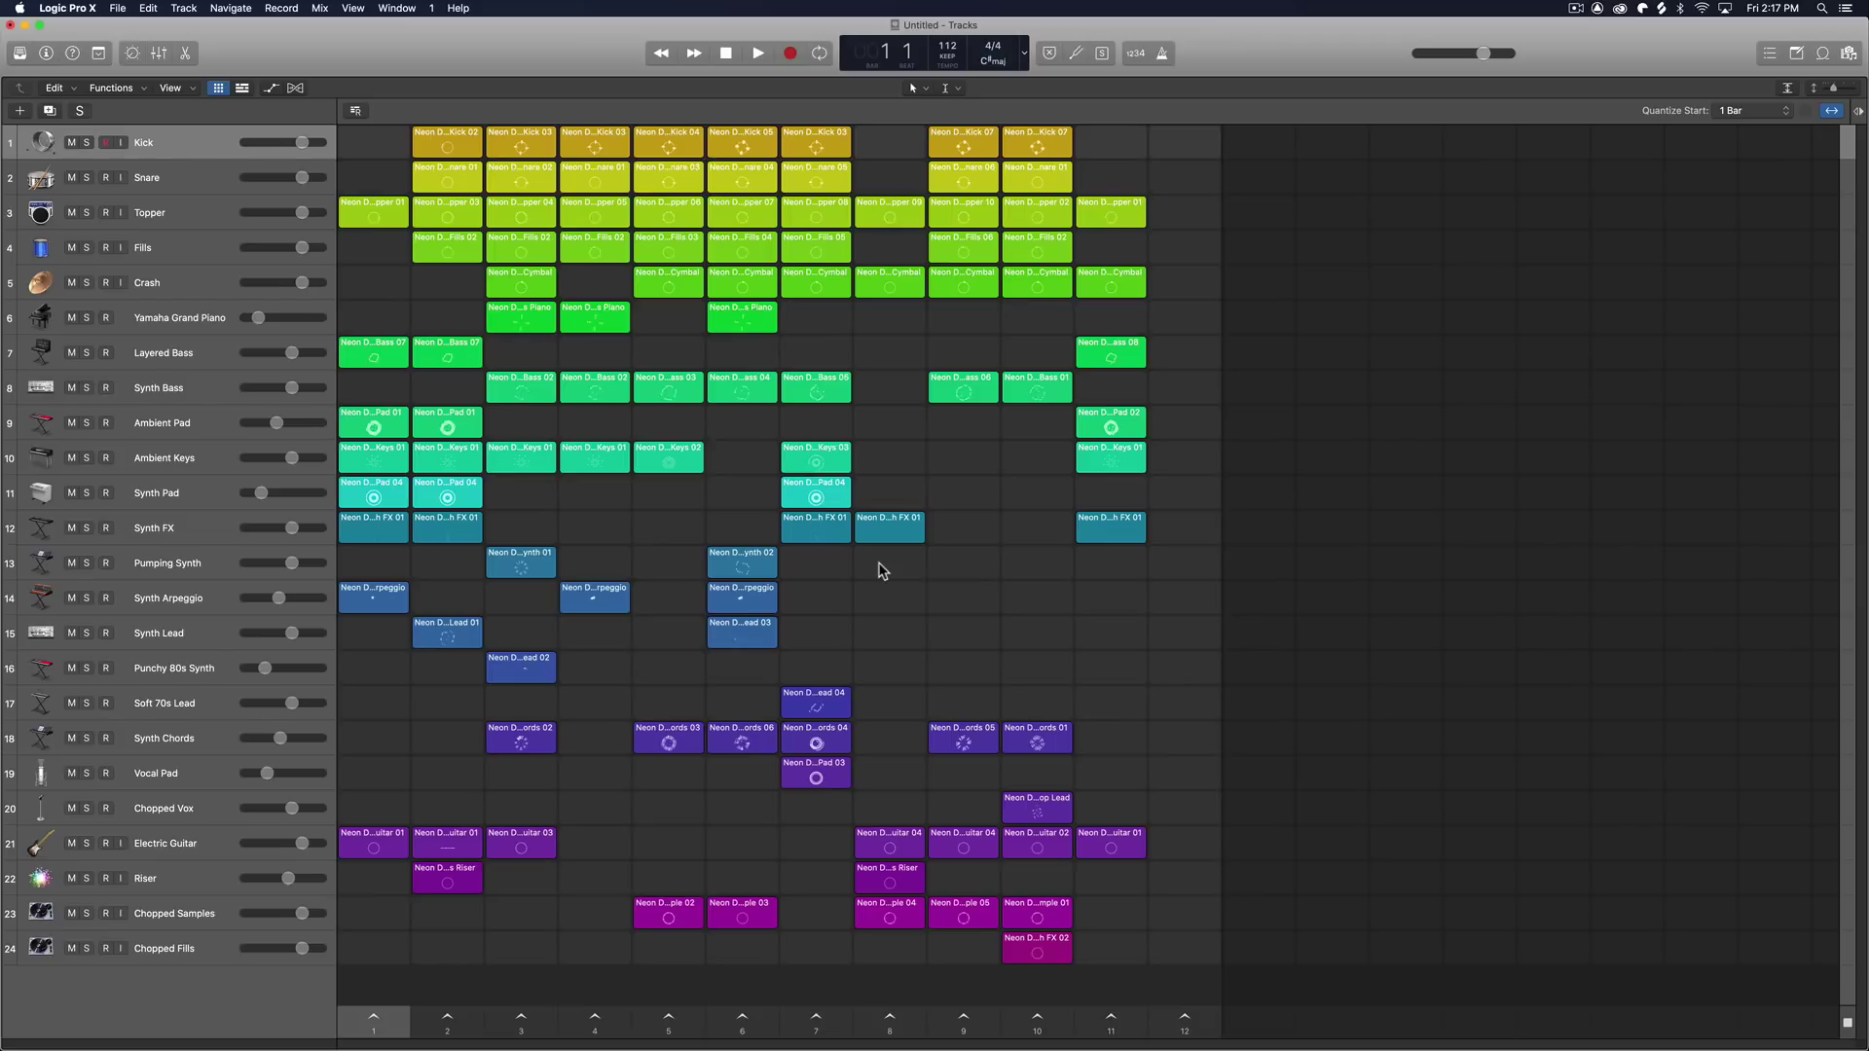
Step: Toggle the Tracks area and the Live Loops grid on and off, leaving both shown side by side
{"action": "key", "text": "alt+b"}
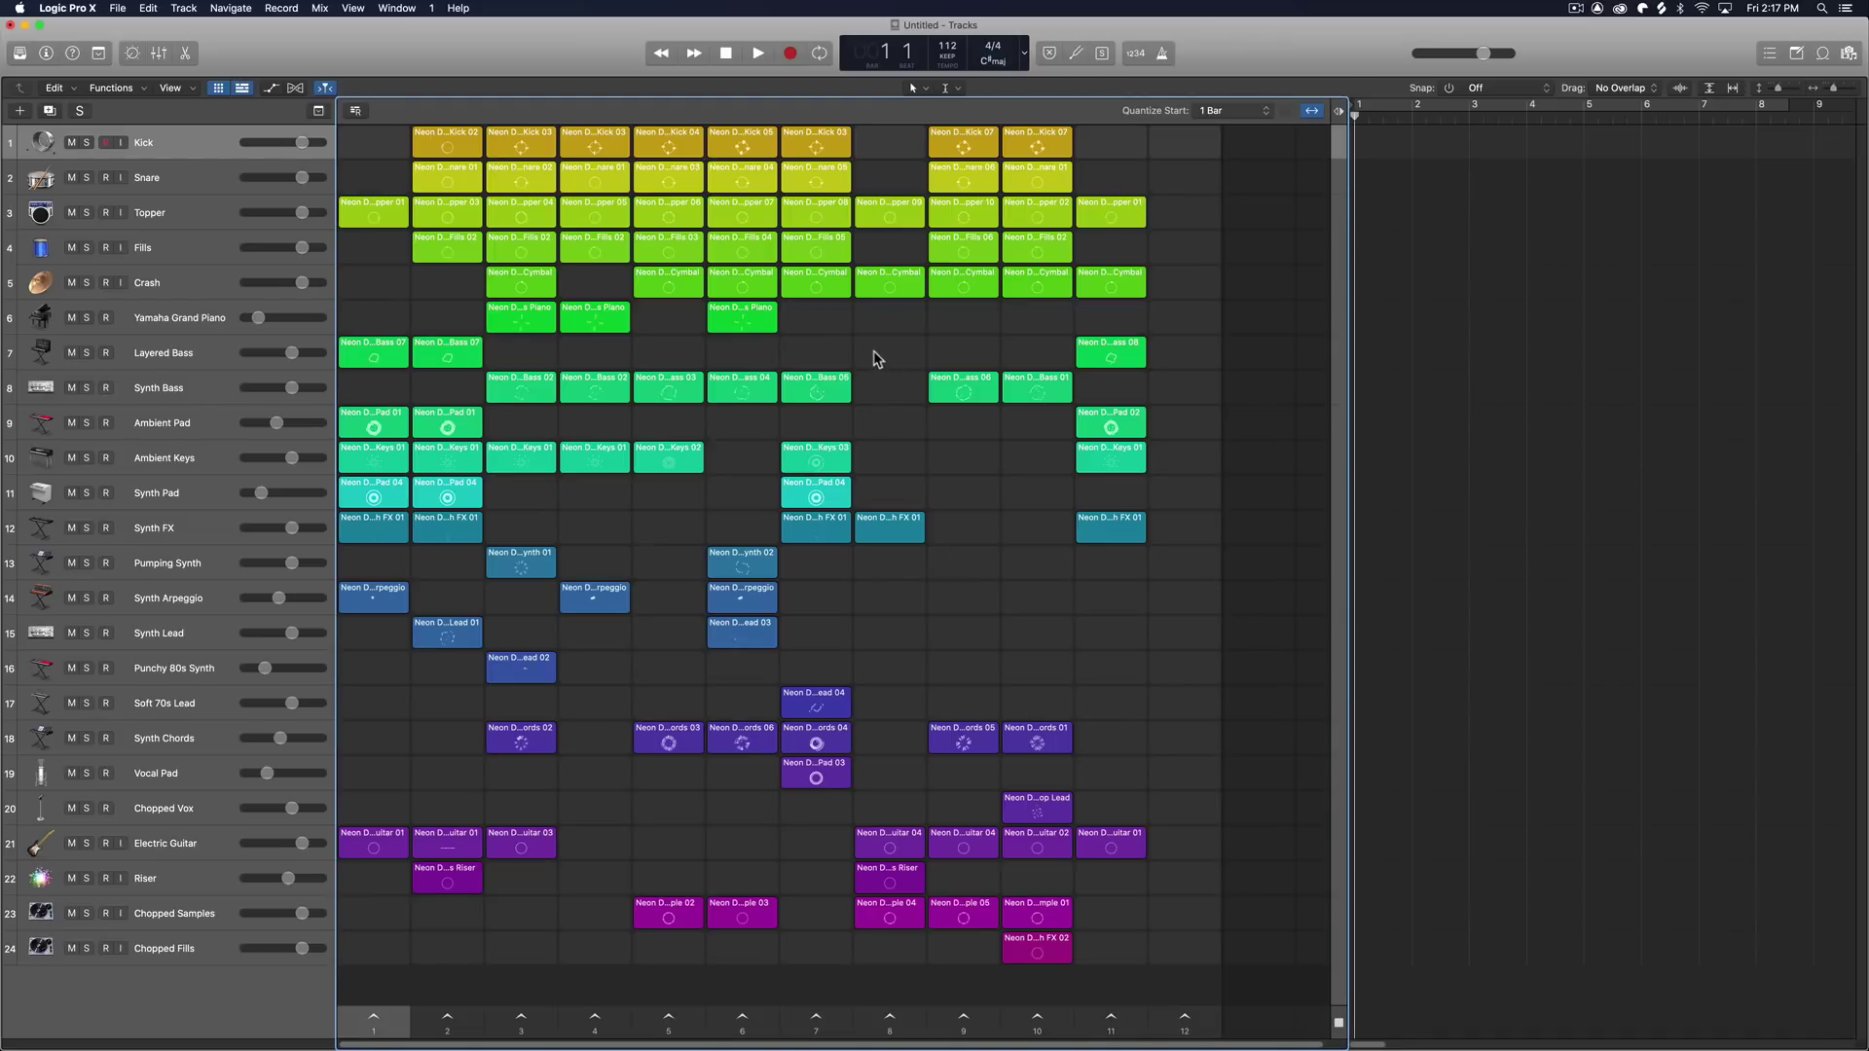
{"action": "key", "text": "alt+b"}
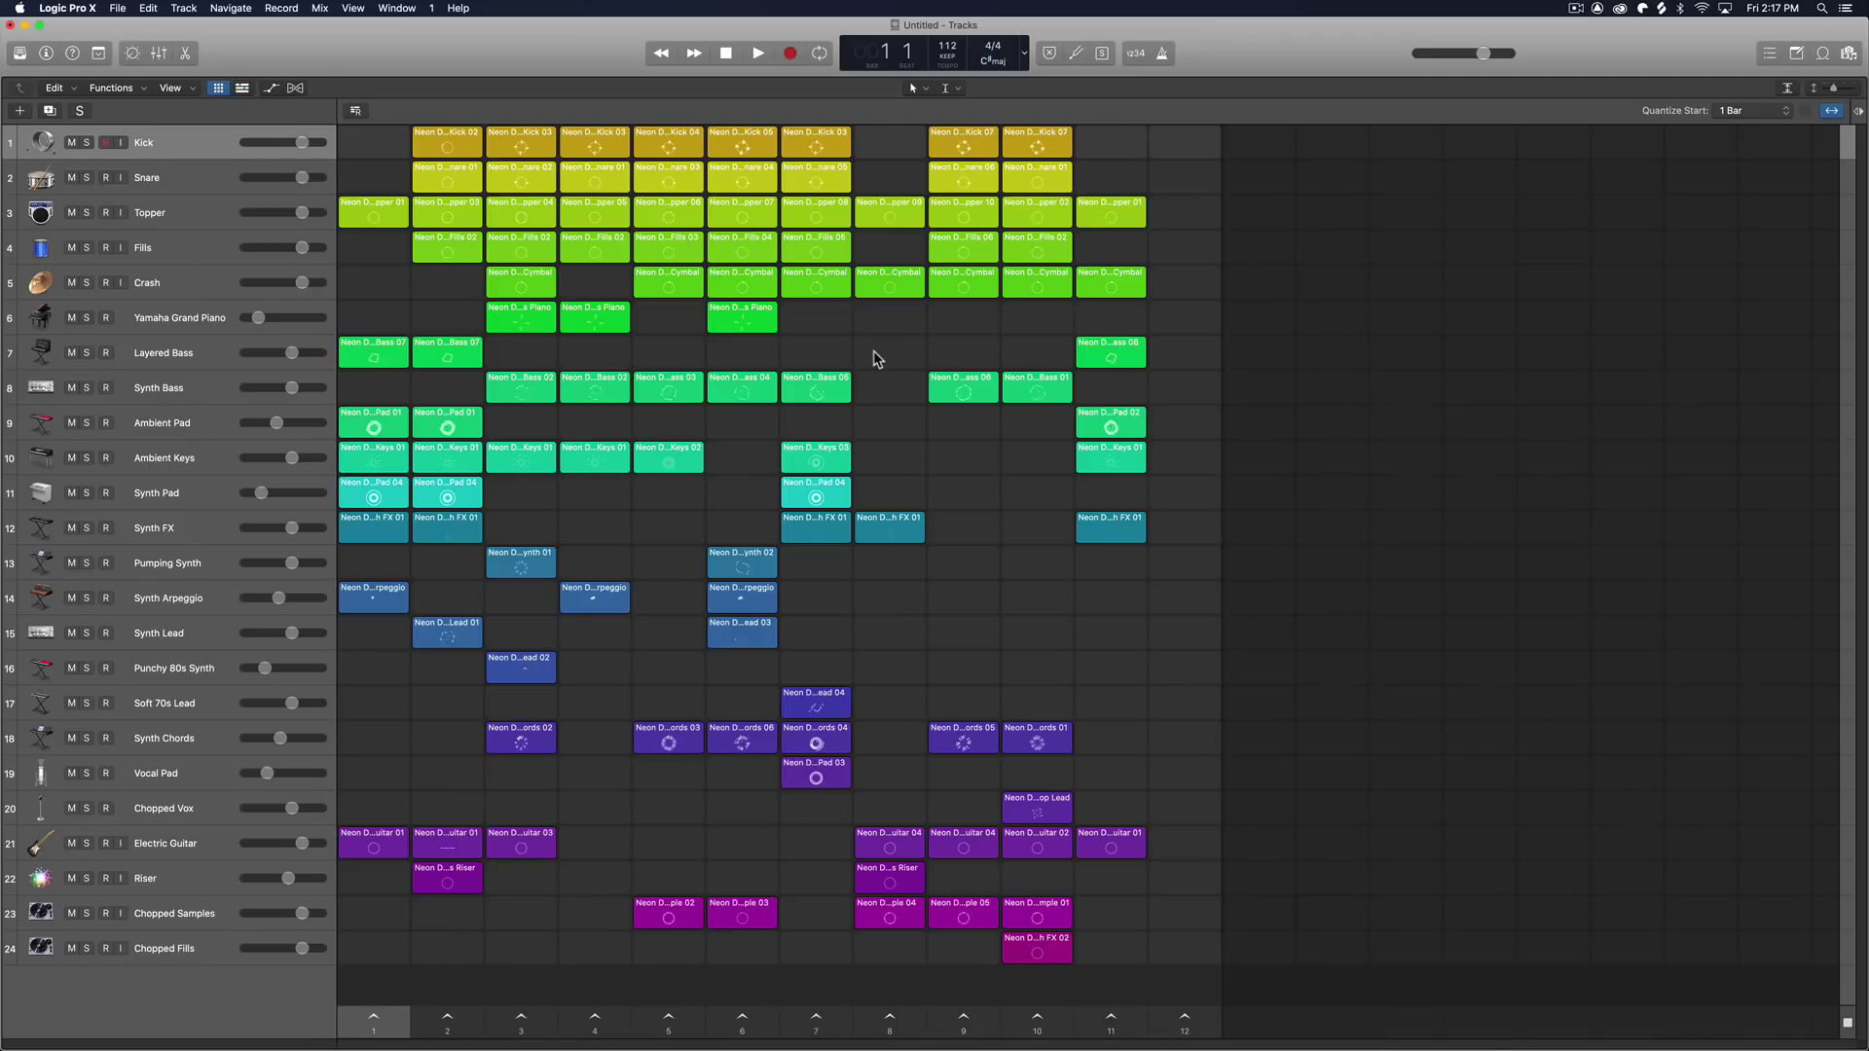
{"action": "key", "text": "alt+v"}
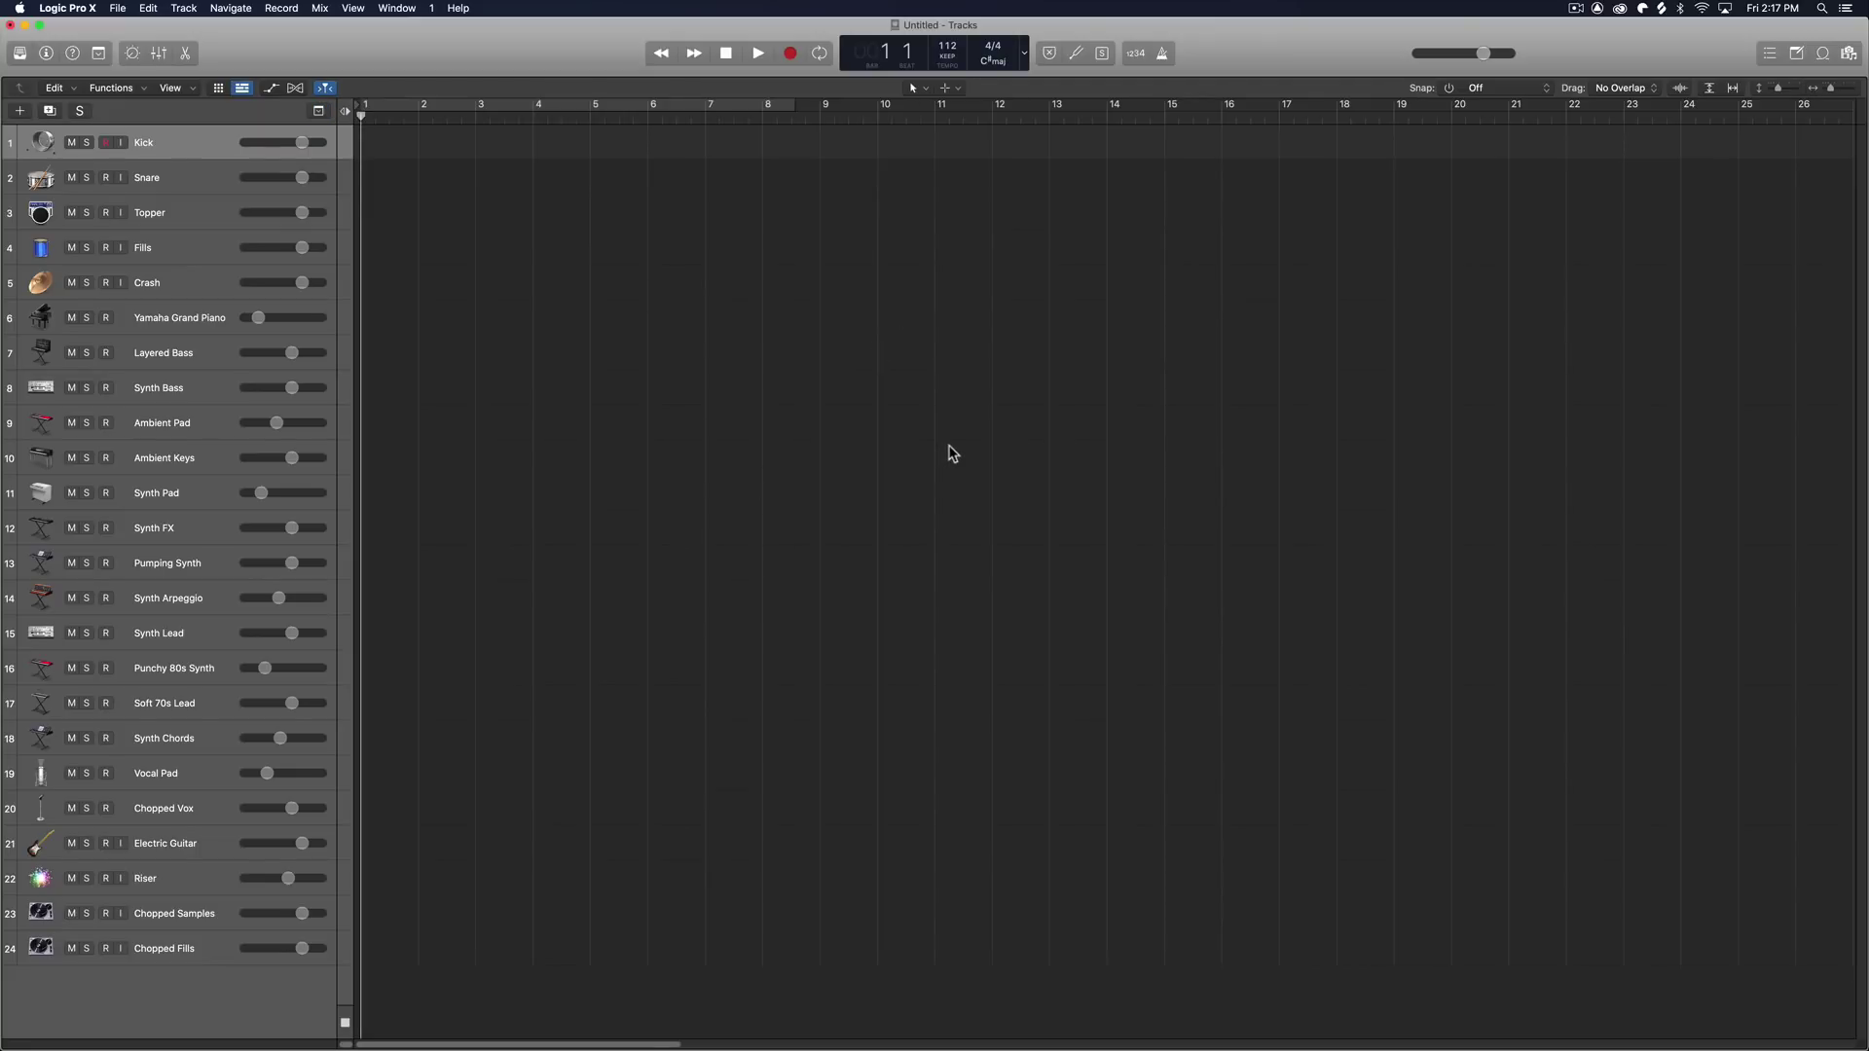
{"action": "key", "text": "alt+v"}
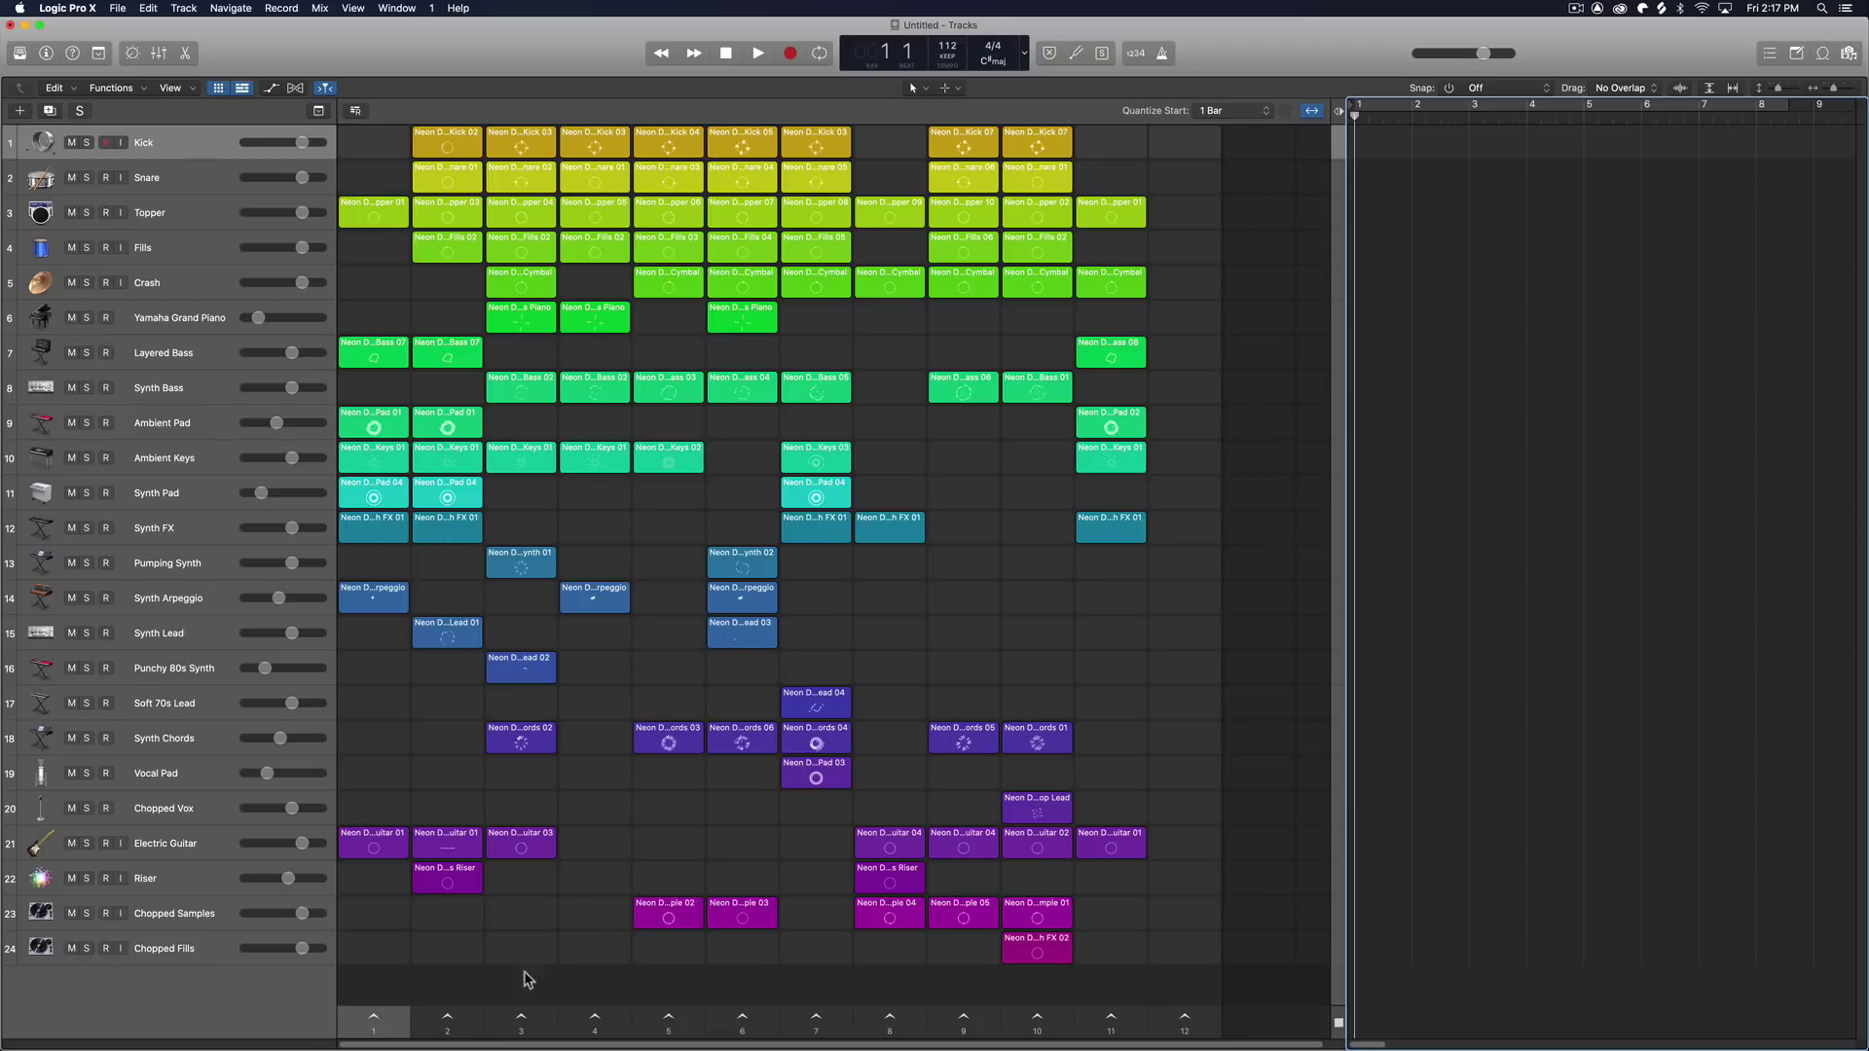
Step: Copy scene 1 from the Live Loops grid into the Tracks area at bar 1, and enlarge the Tracks area
{"action": "left_click", "coordinate": [392, 1034]}
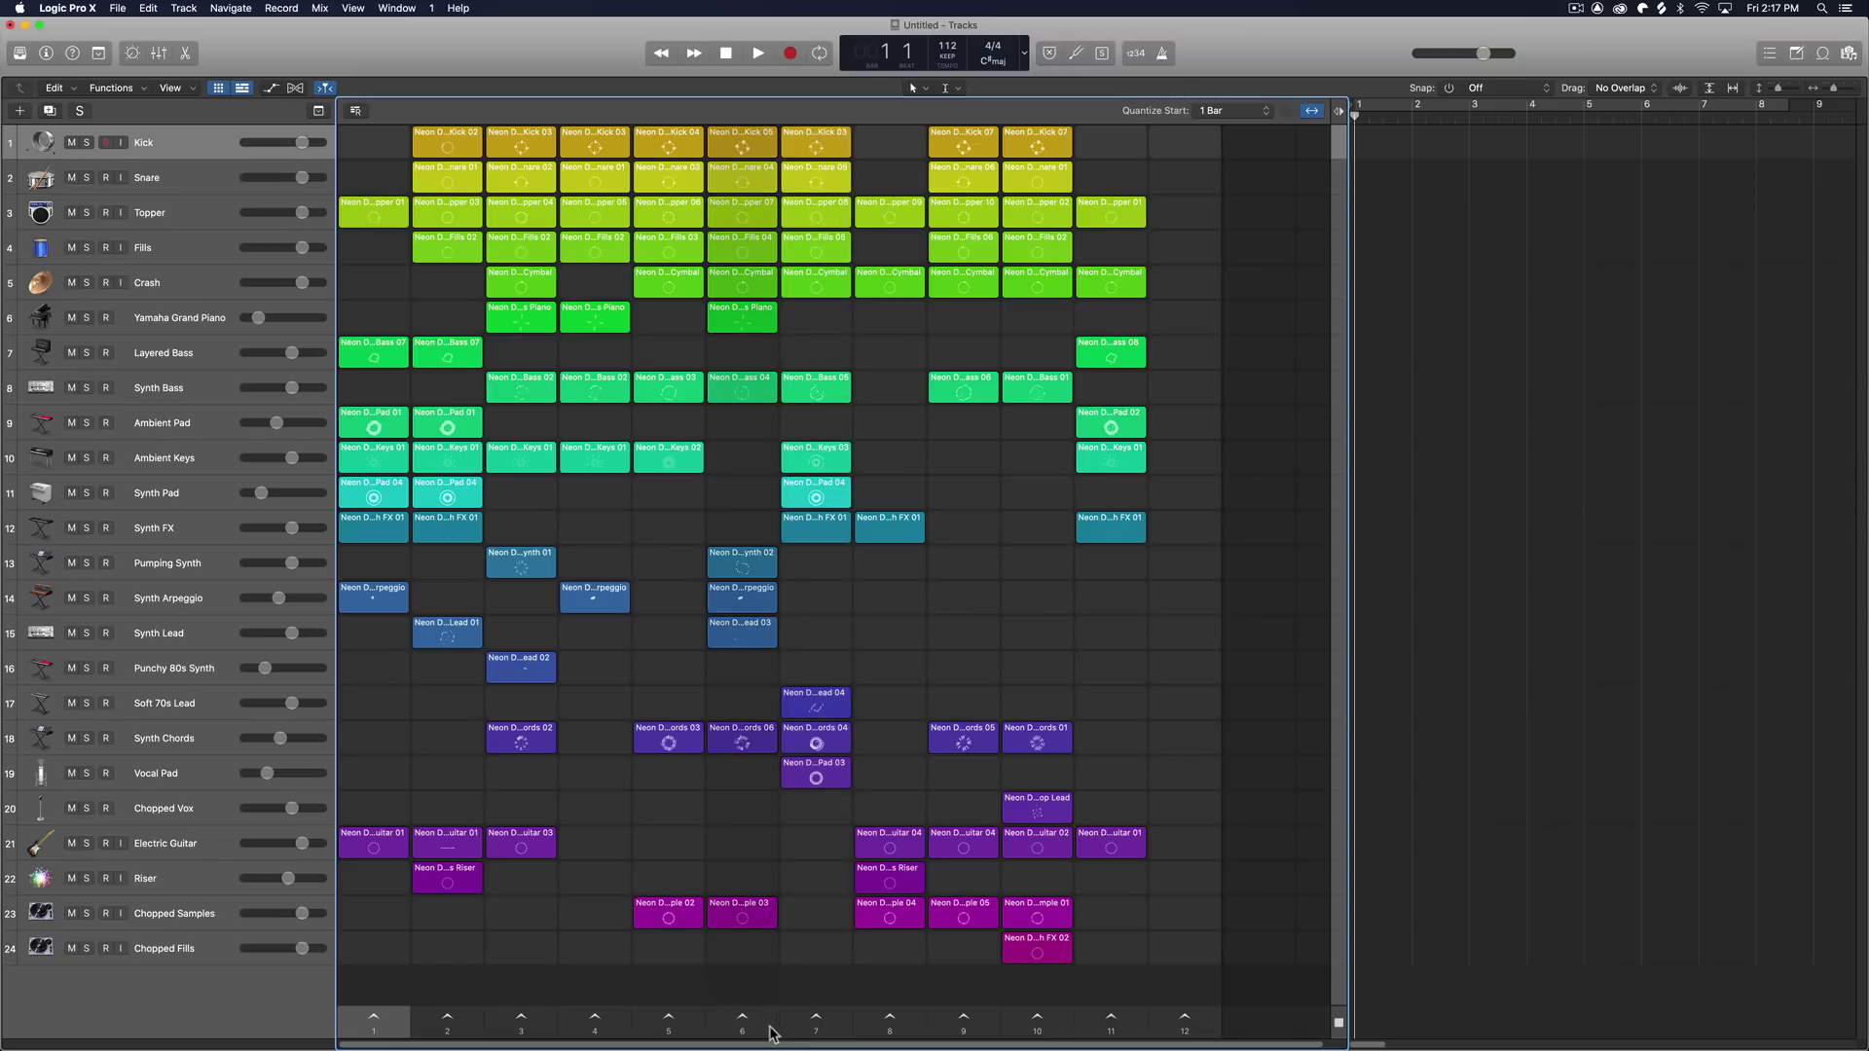
{"action": "left_click", "coordinate": [1496, 682]}
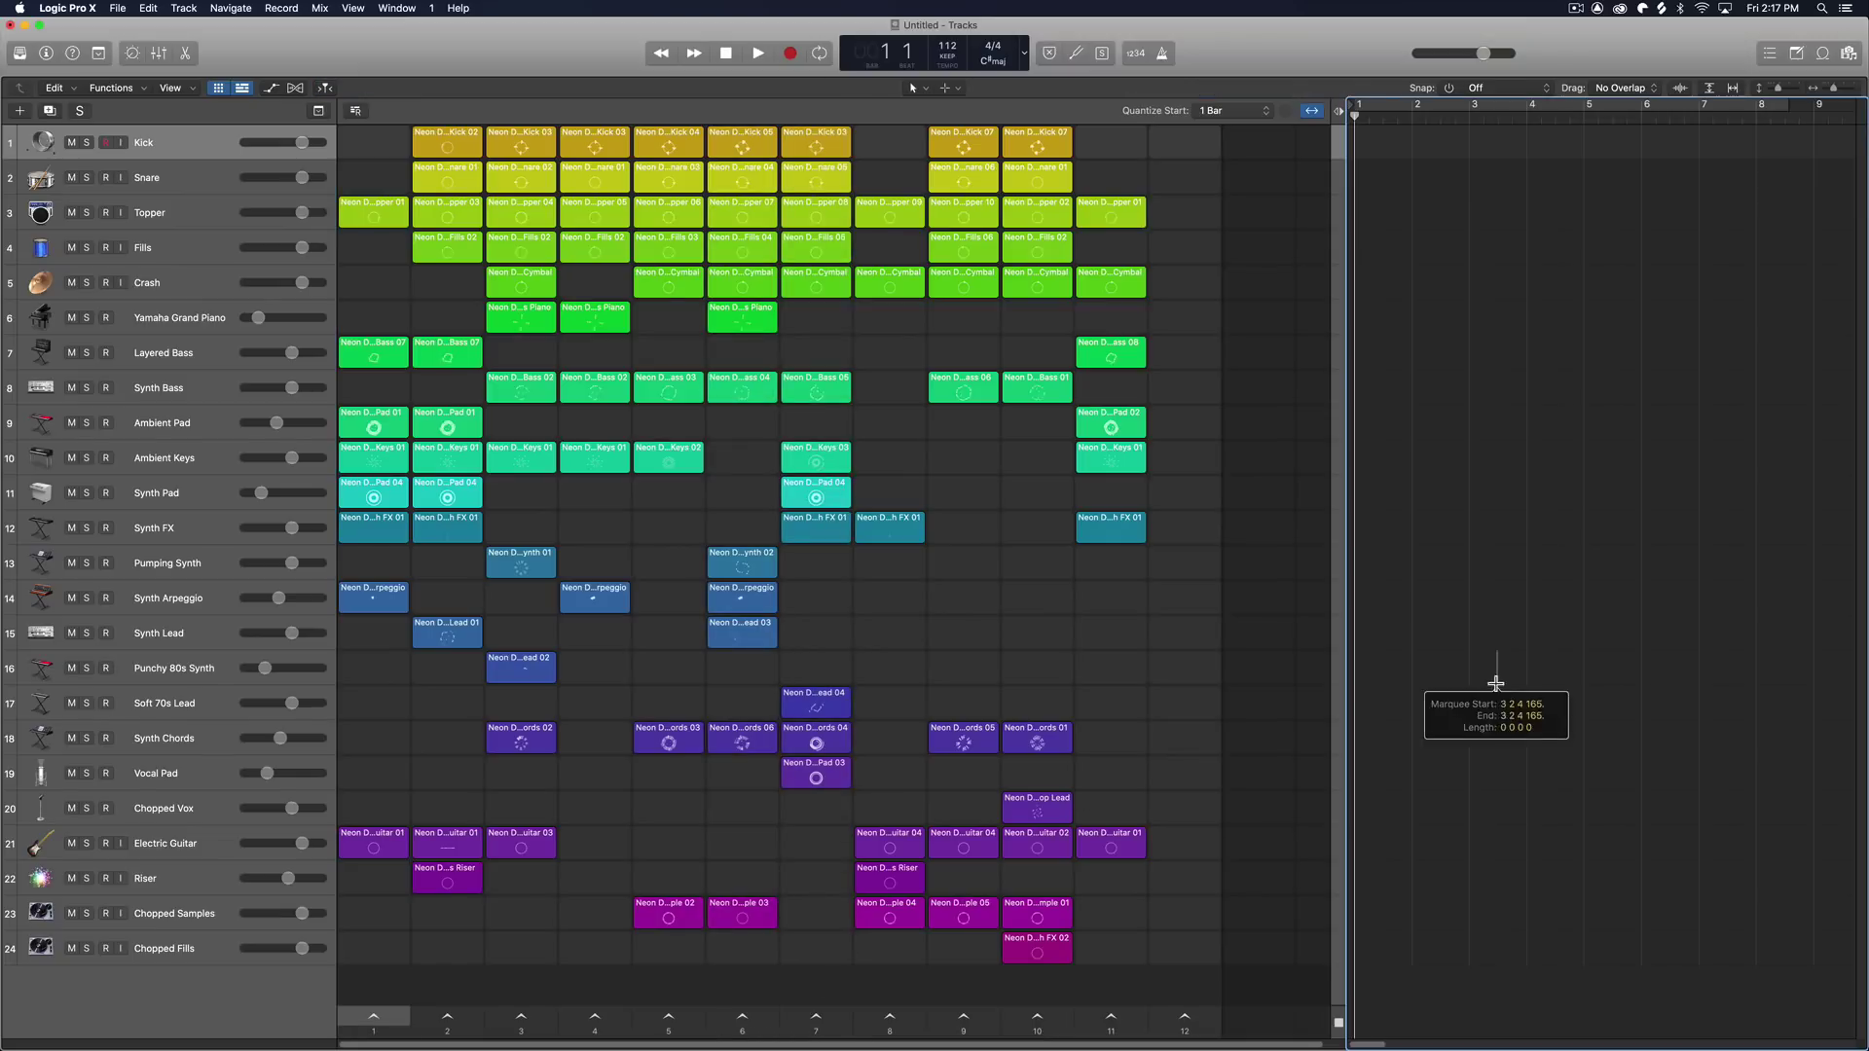
{"action": "left_click", "coordinate": [394, 1034]}
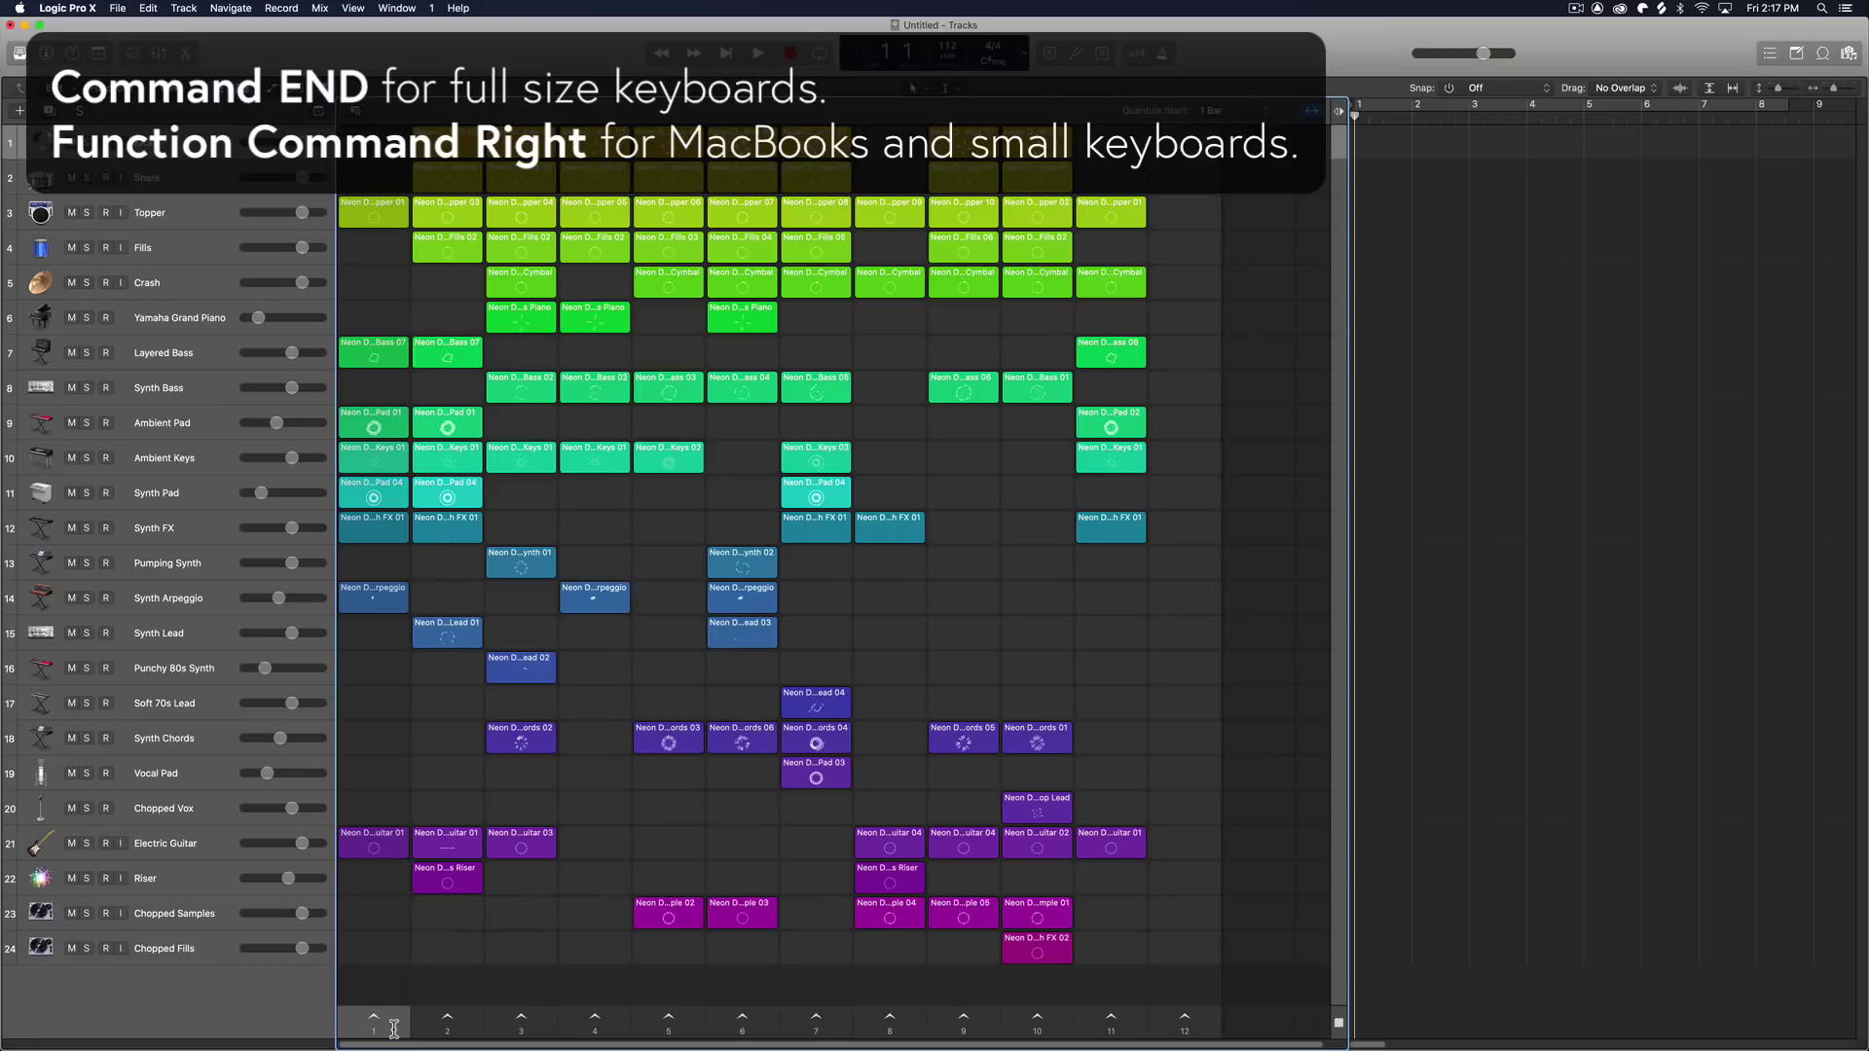
{"action": "key", "text": "super+End"}
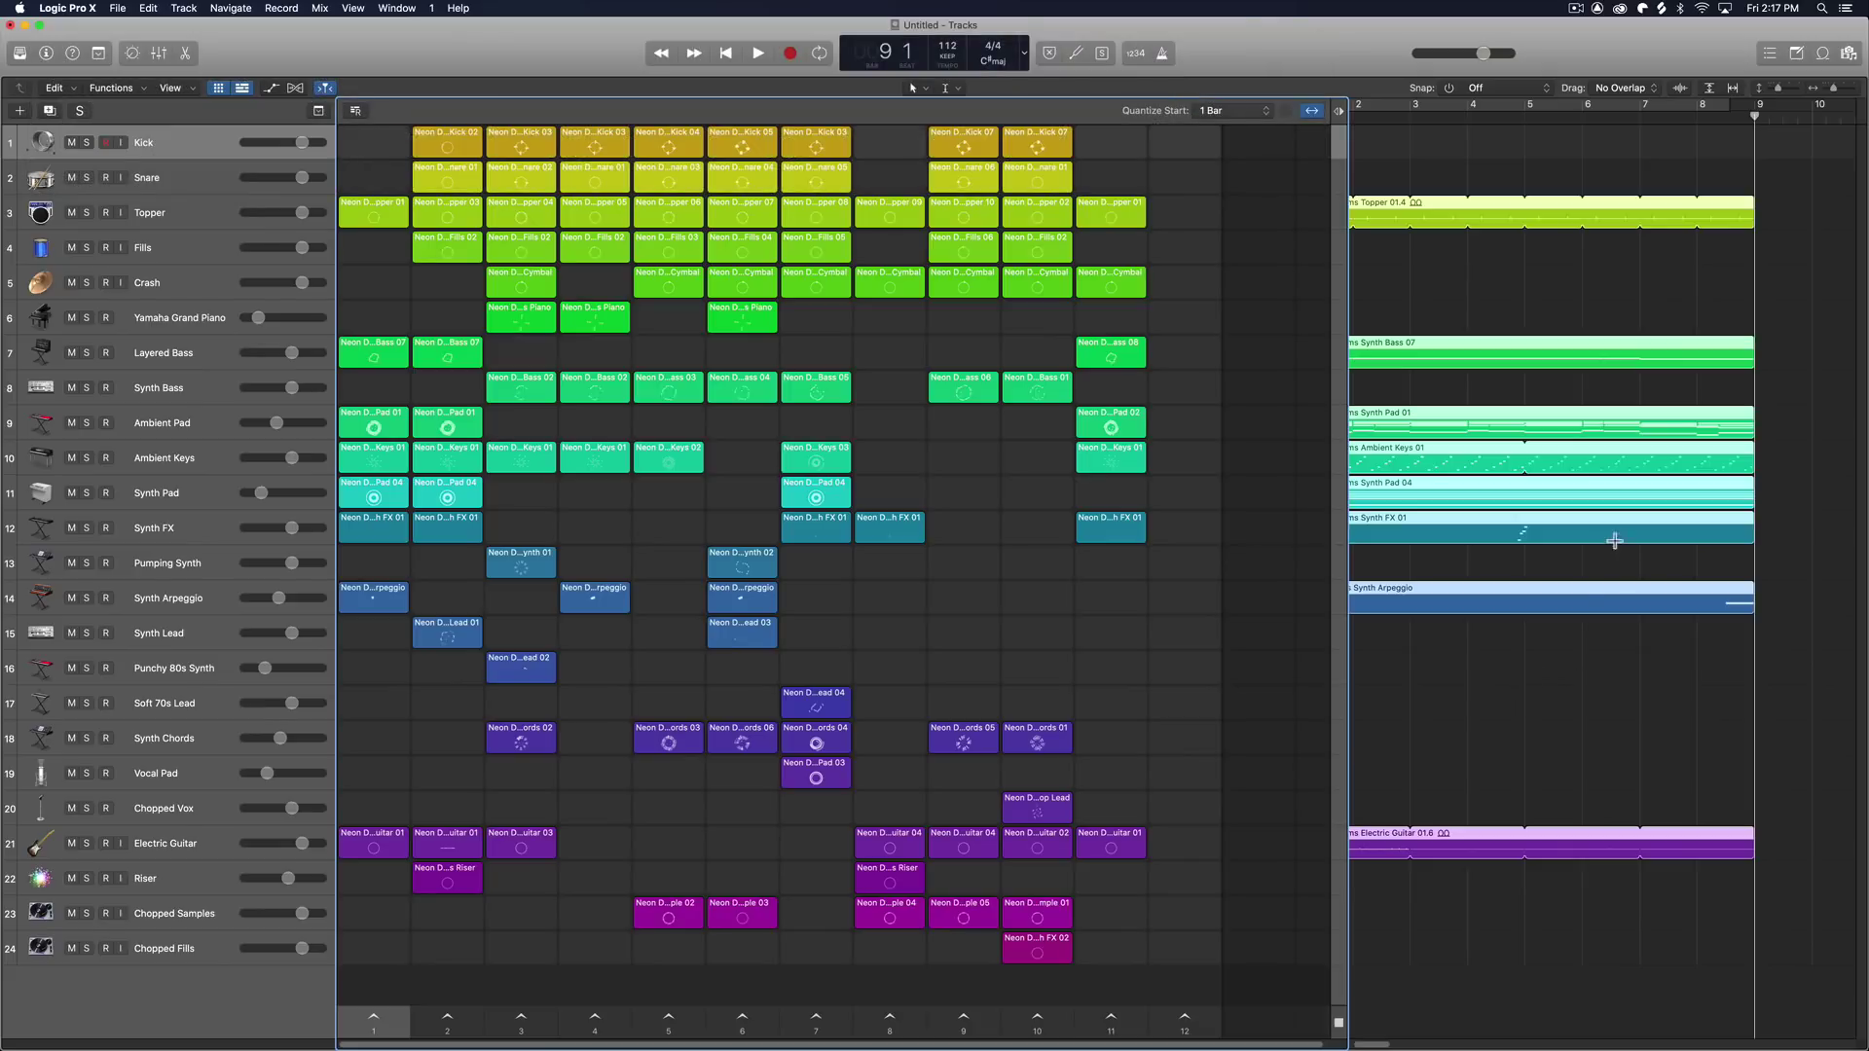
{"action": "left_click_drag", "start_coordinate": [1340, 697], "coordinate": [1110, 693]}
{"action": "scroll", "coordinate": [1267, 697], "scroll_direction": "left", "scroll_amount": 10}
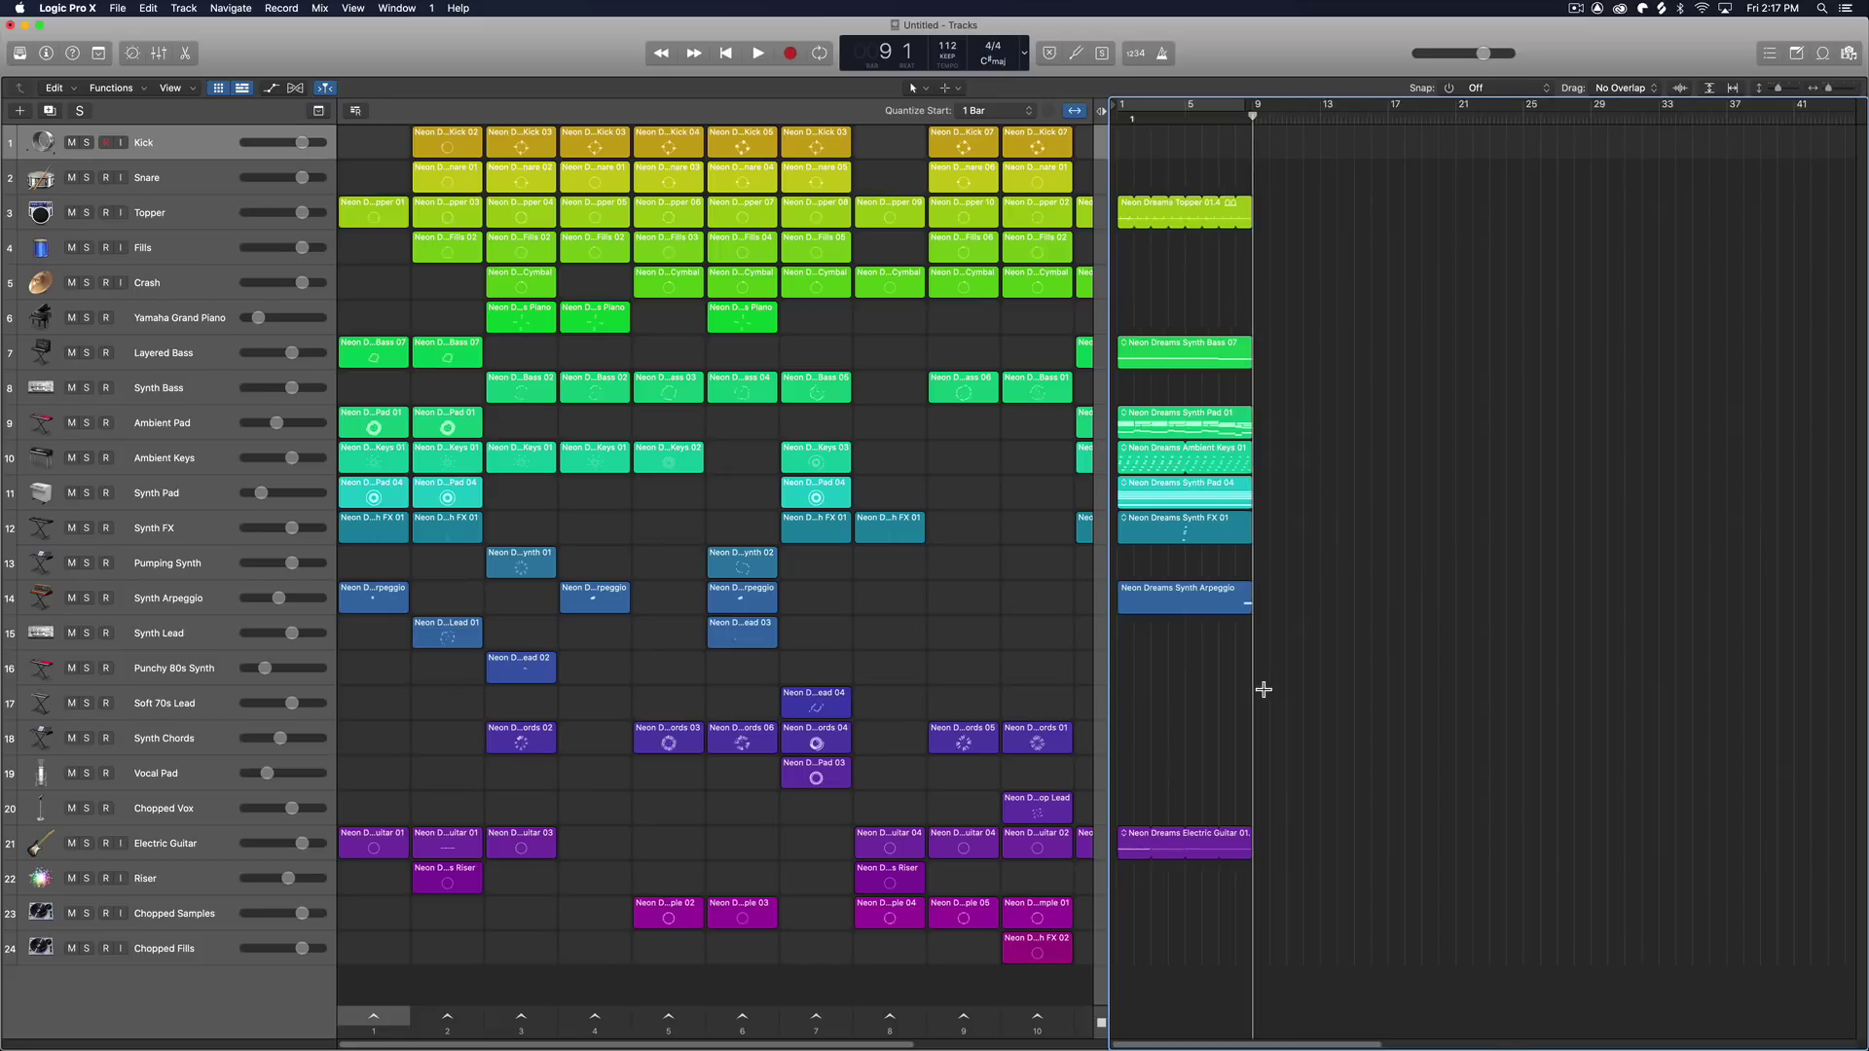
Step: Copy scene 3 into the Tracks area at bar 9, and move the scene selection to scene 5
{"action": "left_click", "coordinate": [545, 1030]}
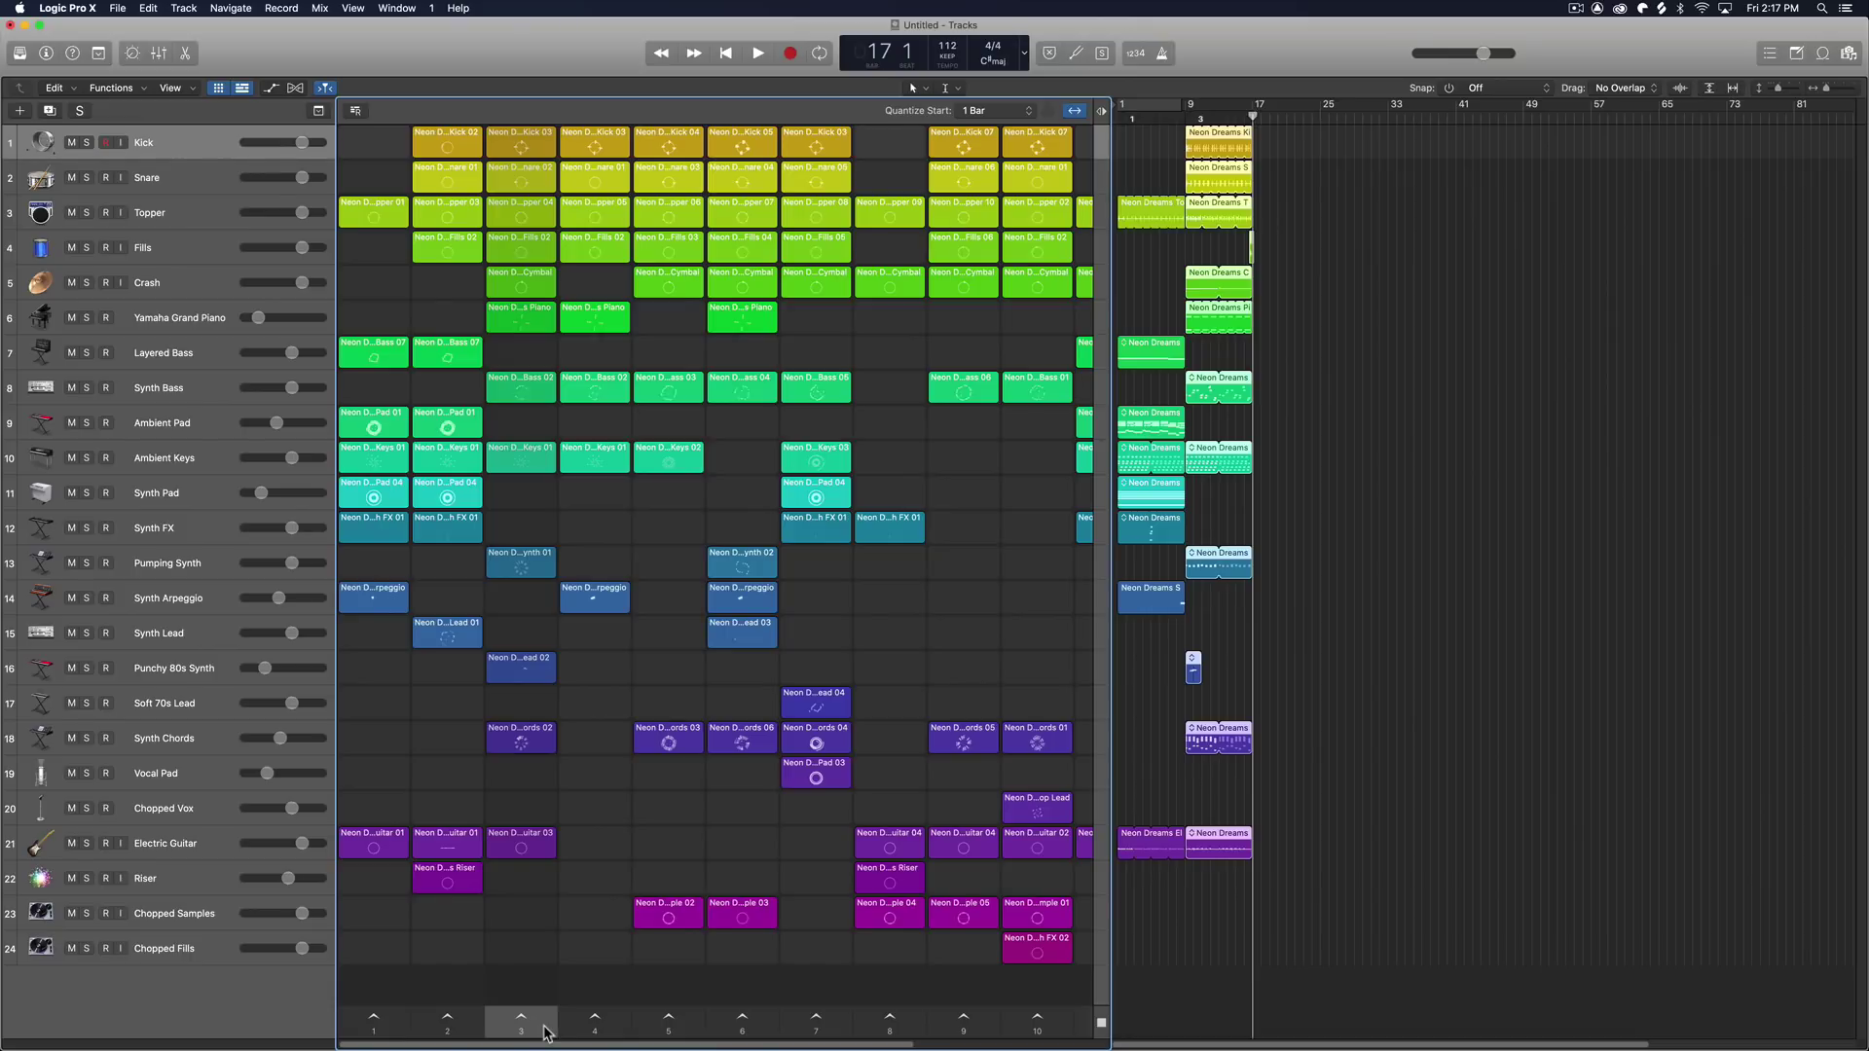
{"action": "key", "text": "Right"}
{"action": "key", "text": "Right"}
{"action": "key", "text": "Right"}
{"action": "key", "text": "Right"}
{"action": "key", "text": "Right"}
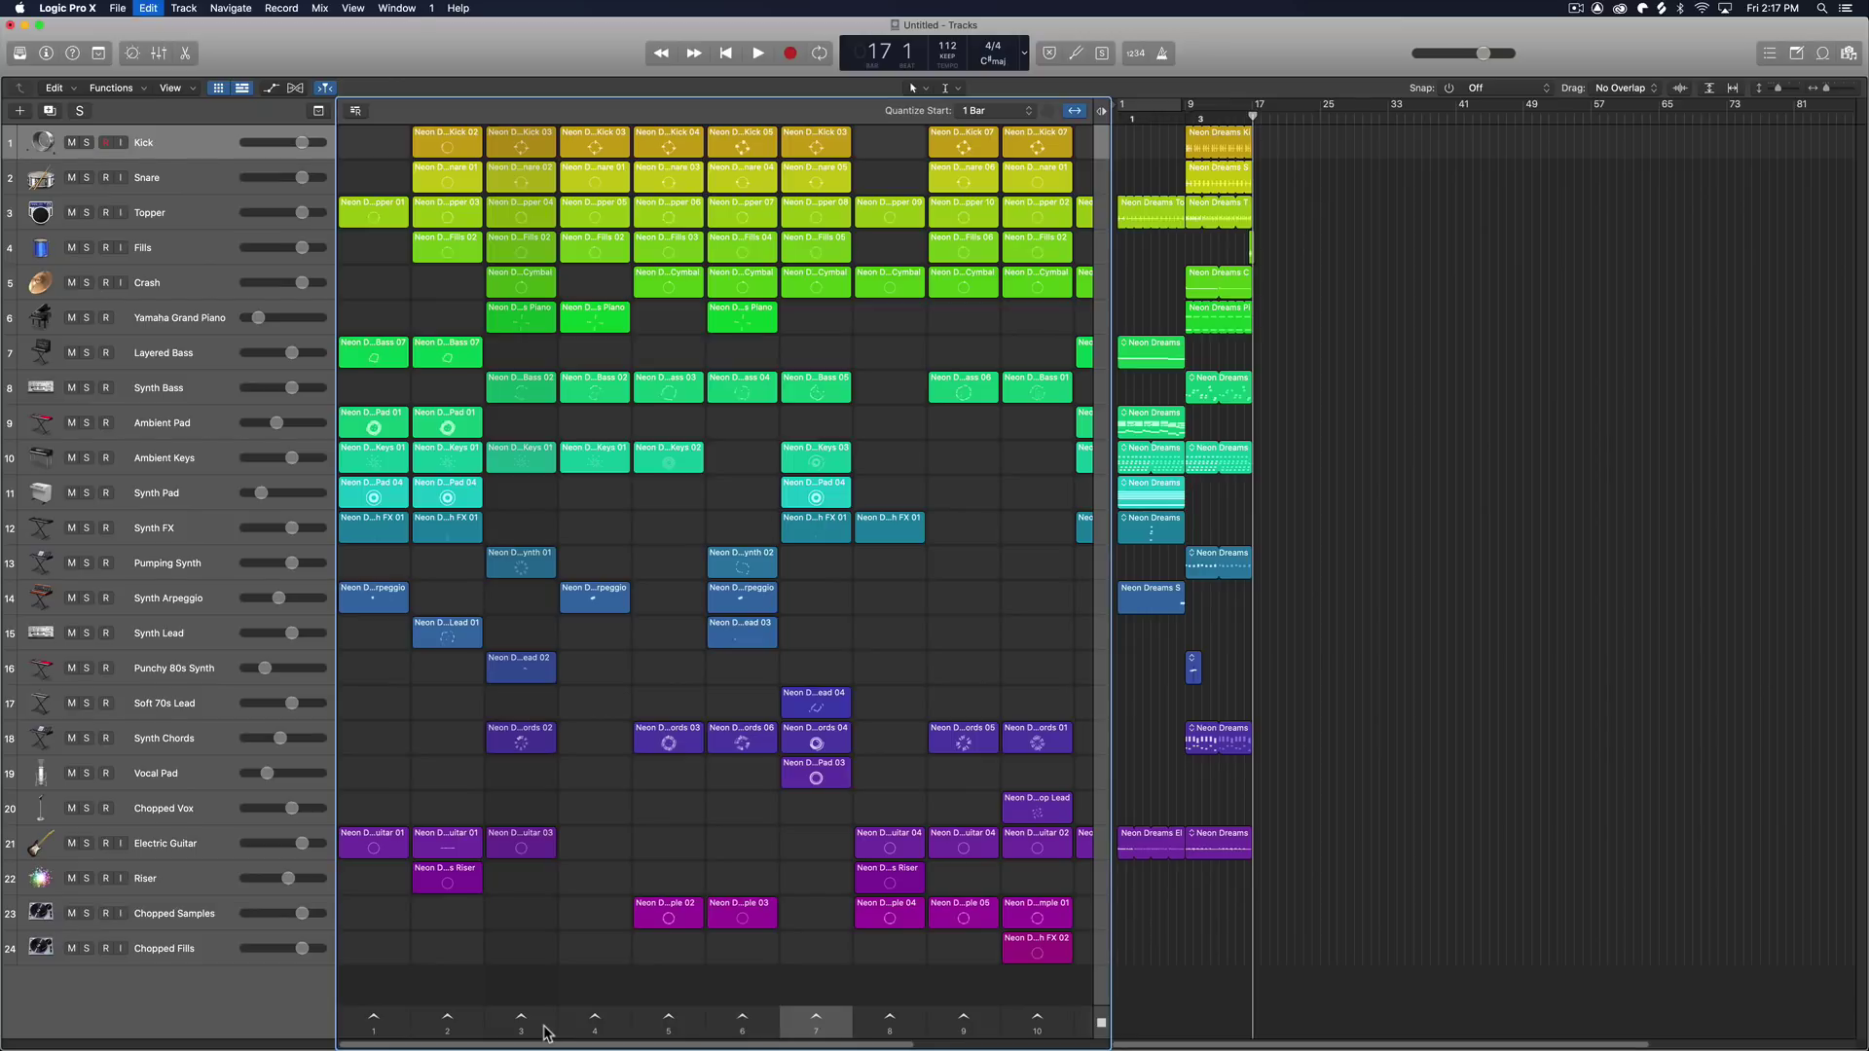
{"action": "key", "text": "Left"}
{"action": "key", "text": "Left"}
{"action": "key", "text": "Left"}
{"action": "key", "text": "Left"}
{"action": "key", "text": "Right"}
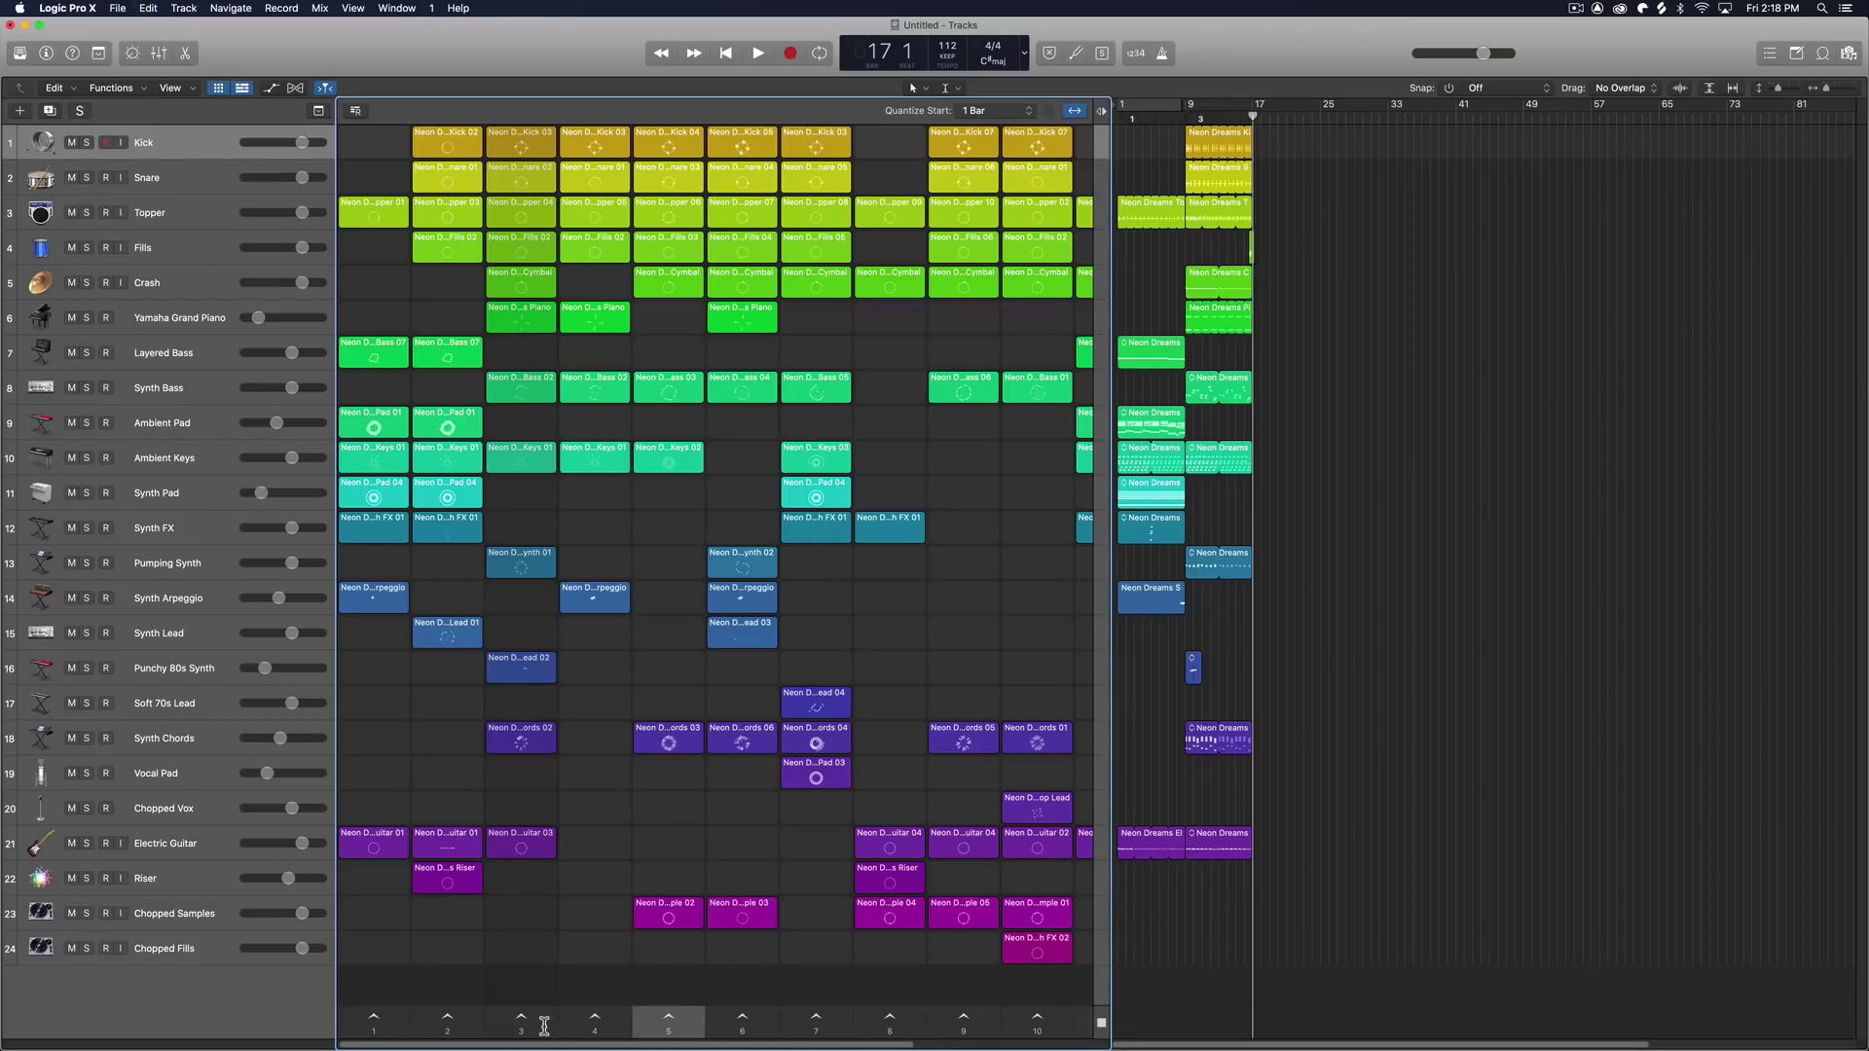
Step: Build the arrangement from bar 17 to bar 65 by copying scenes 5, 7, 7, 6, 3 and 3 in that order
{"action": "key", "text": "Right"}
{"action": "key", "text": "Right"}
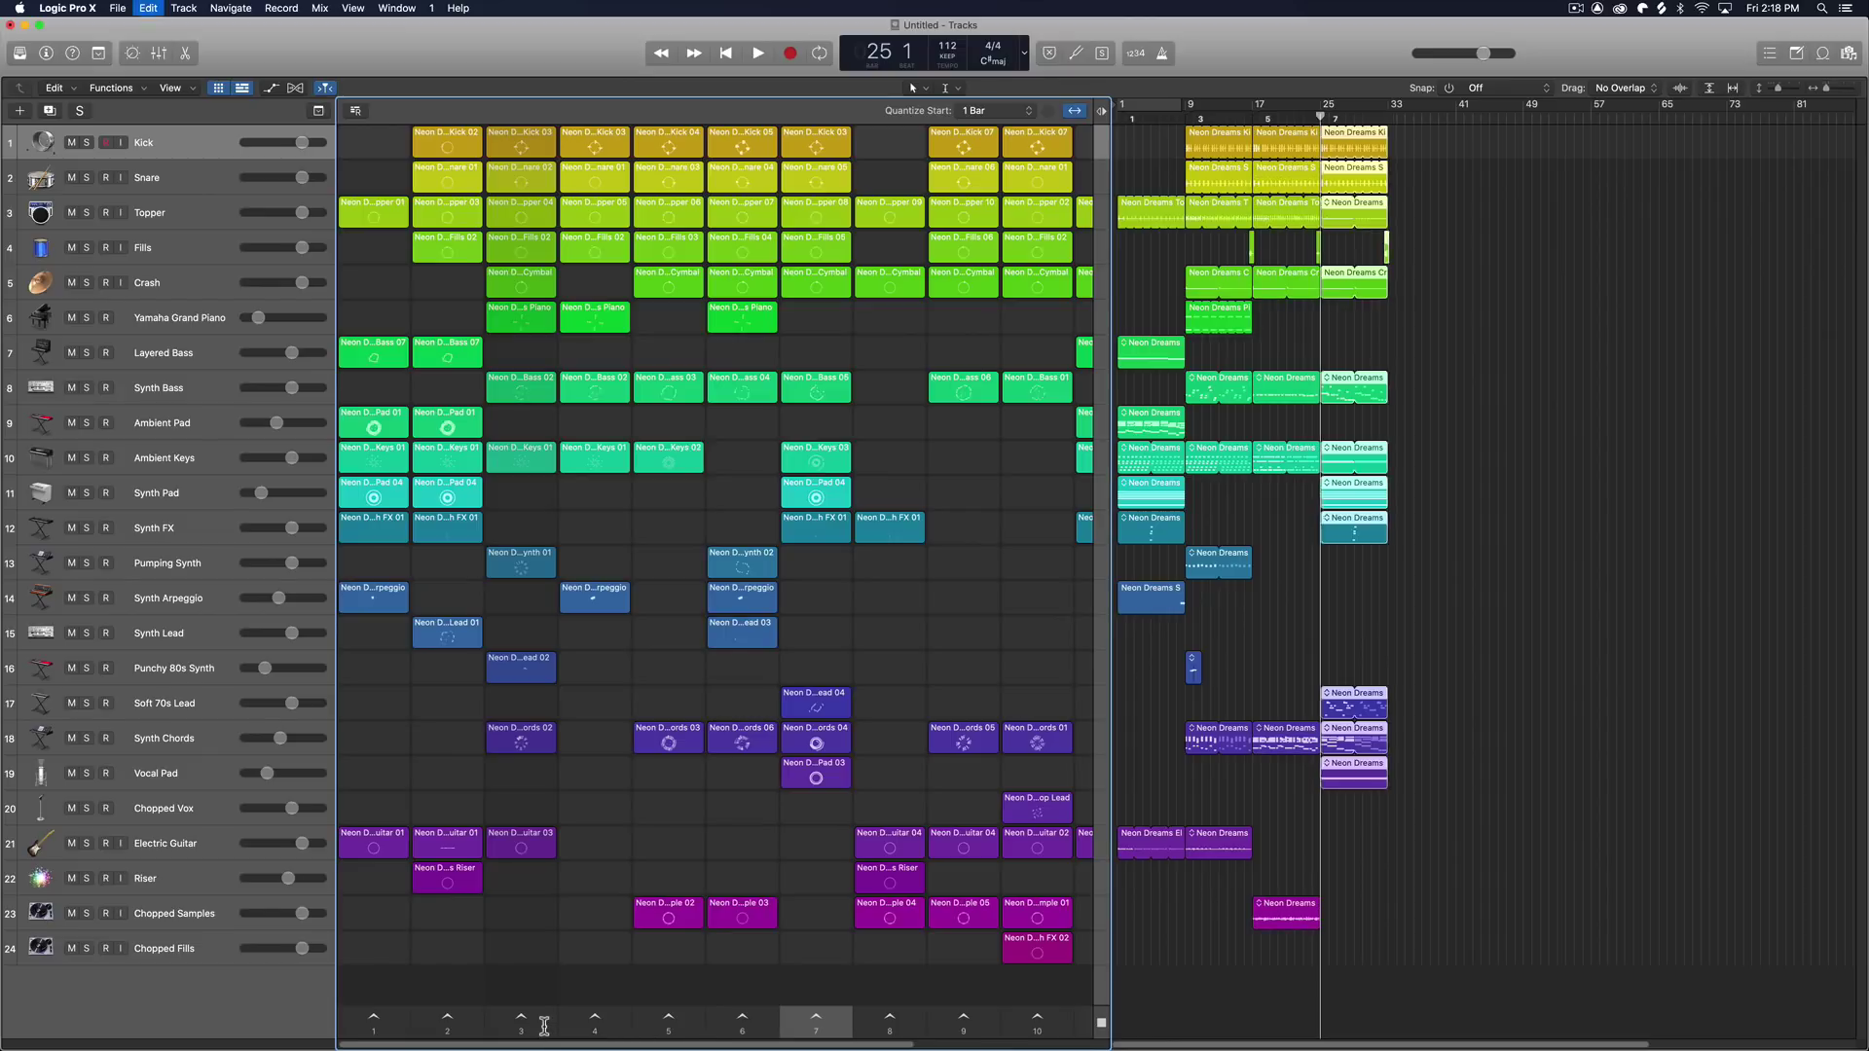
{"action": "key", "text": "Left"}
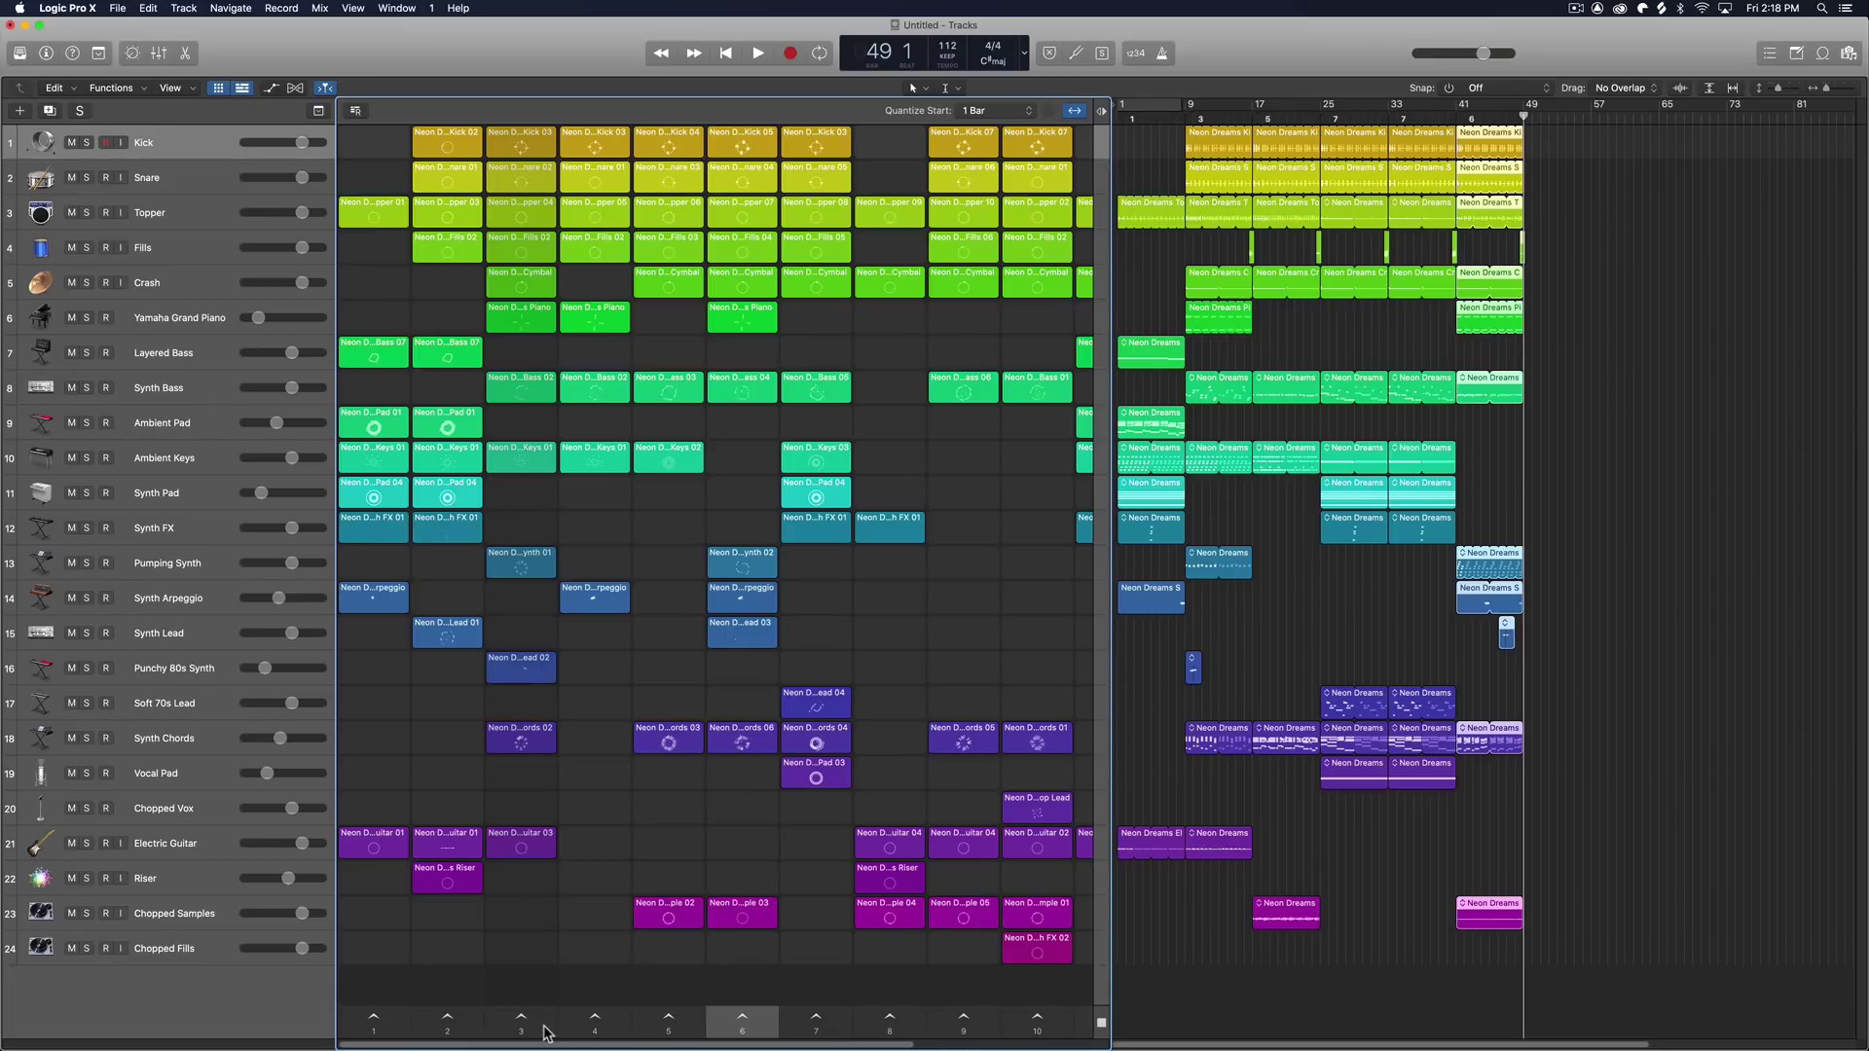
{"action": "key", "text": "Left"}
{"action": "key", "text": "Left"}
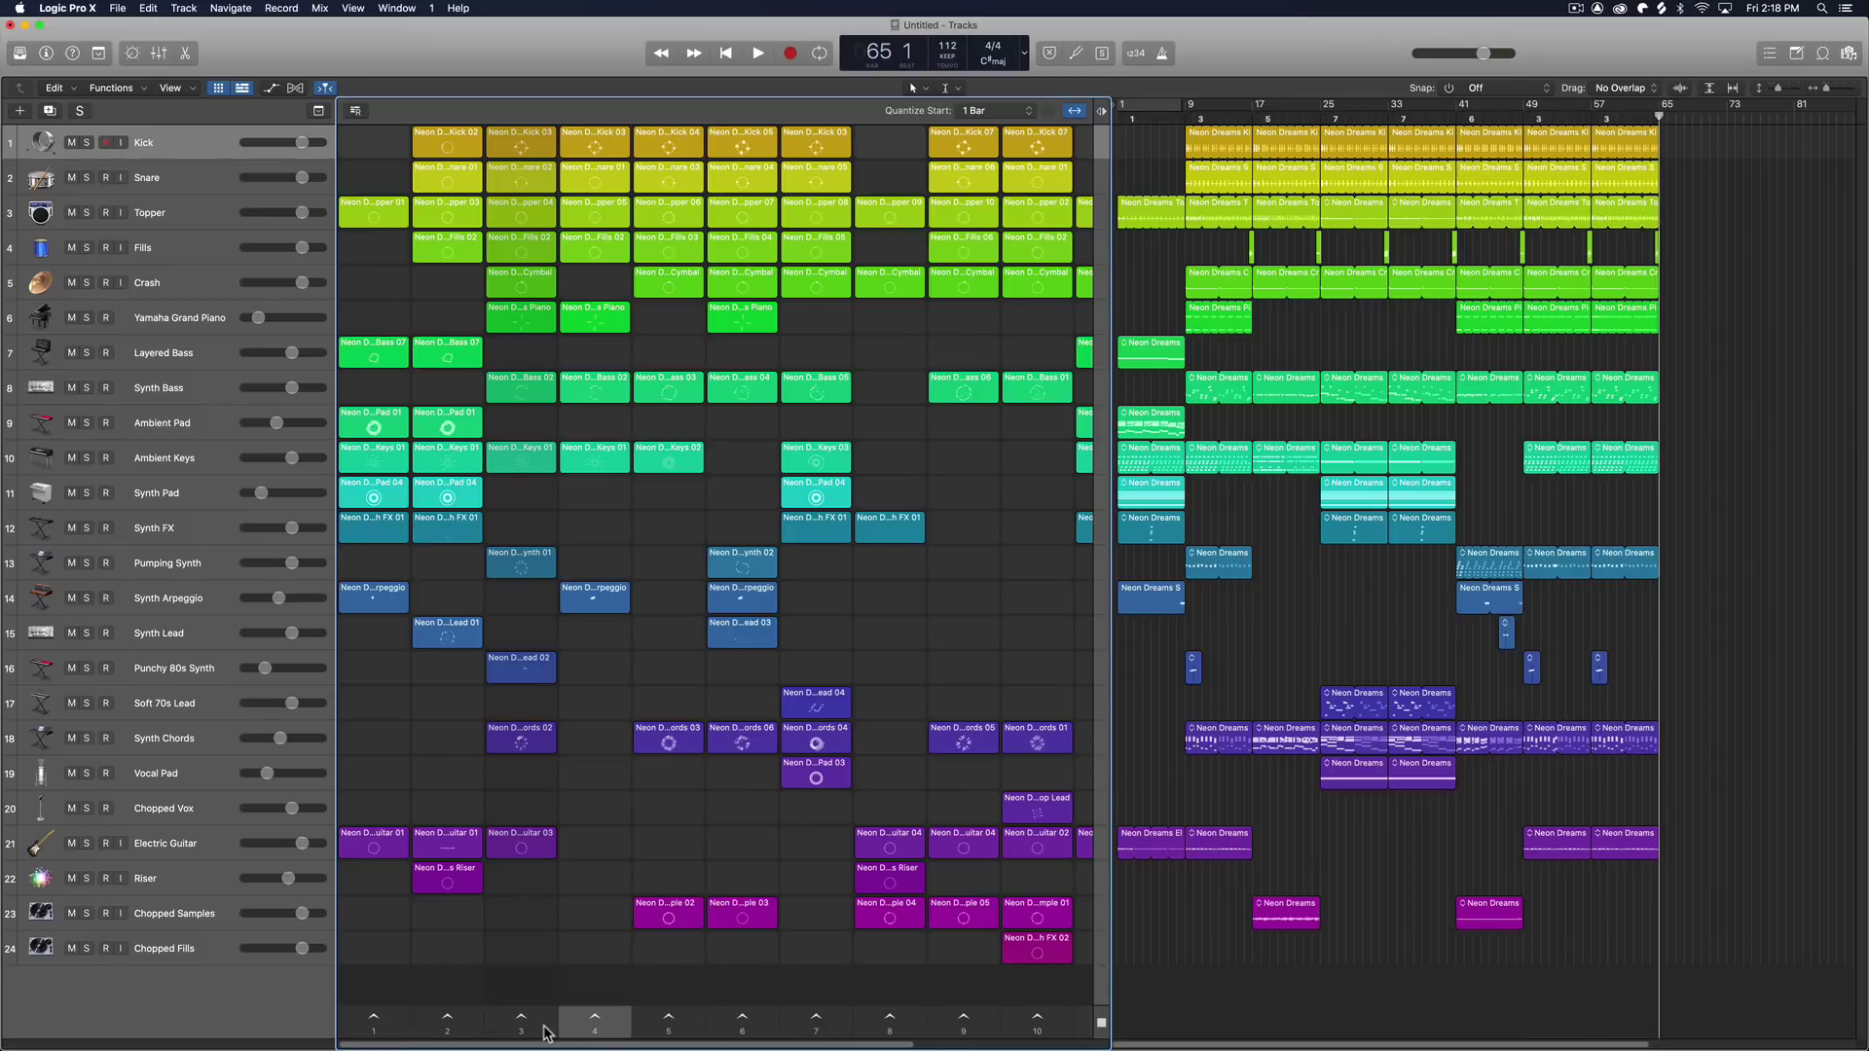
{"action": "key", "text": "Right"}
{"action": "key", "text": "Right"}
{"action": "key", "text": "Right"}
{"action": "key", "text": "Right"}
{"action": "key", "text": "Right"}
{"action": "key", "text": "Right"}
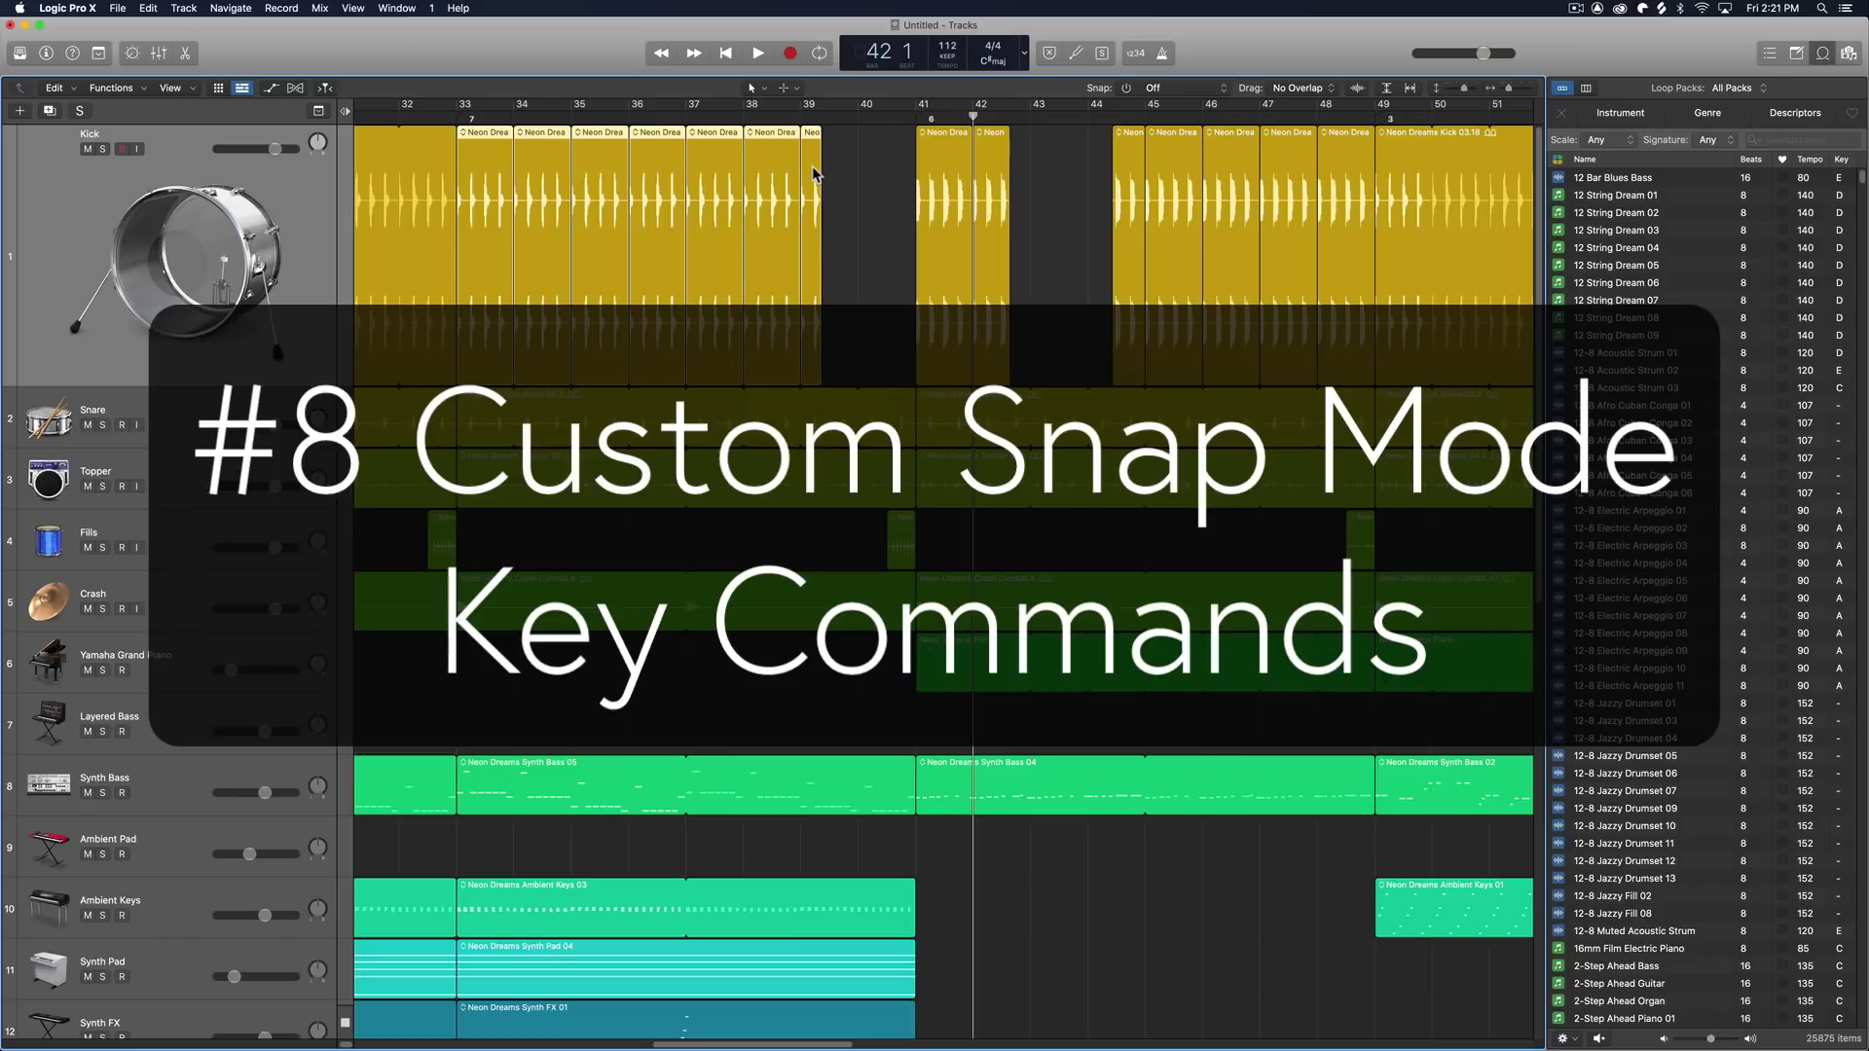
Step: Deselect the kick regions and turn on snapping to the grid in Bar mode, switching it off and on to compare
{"action": "left_click", "coordinate": [1069, 169]}
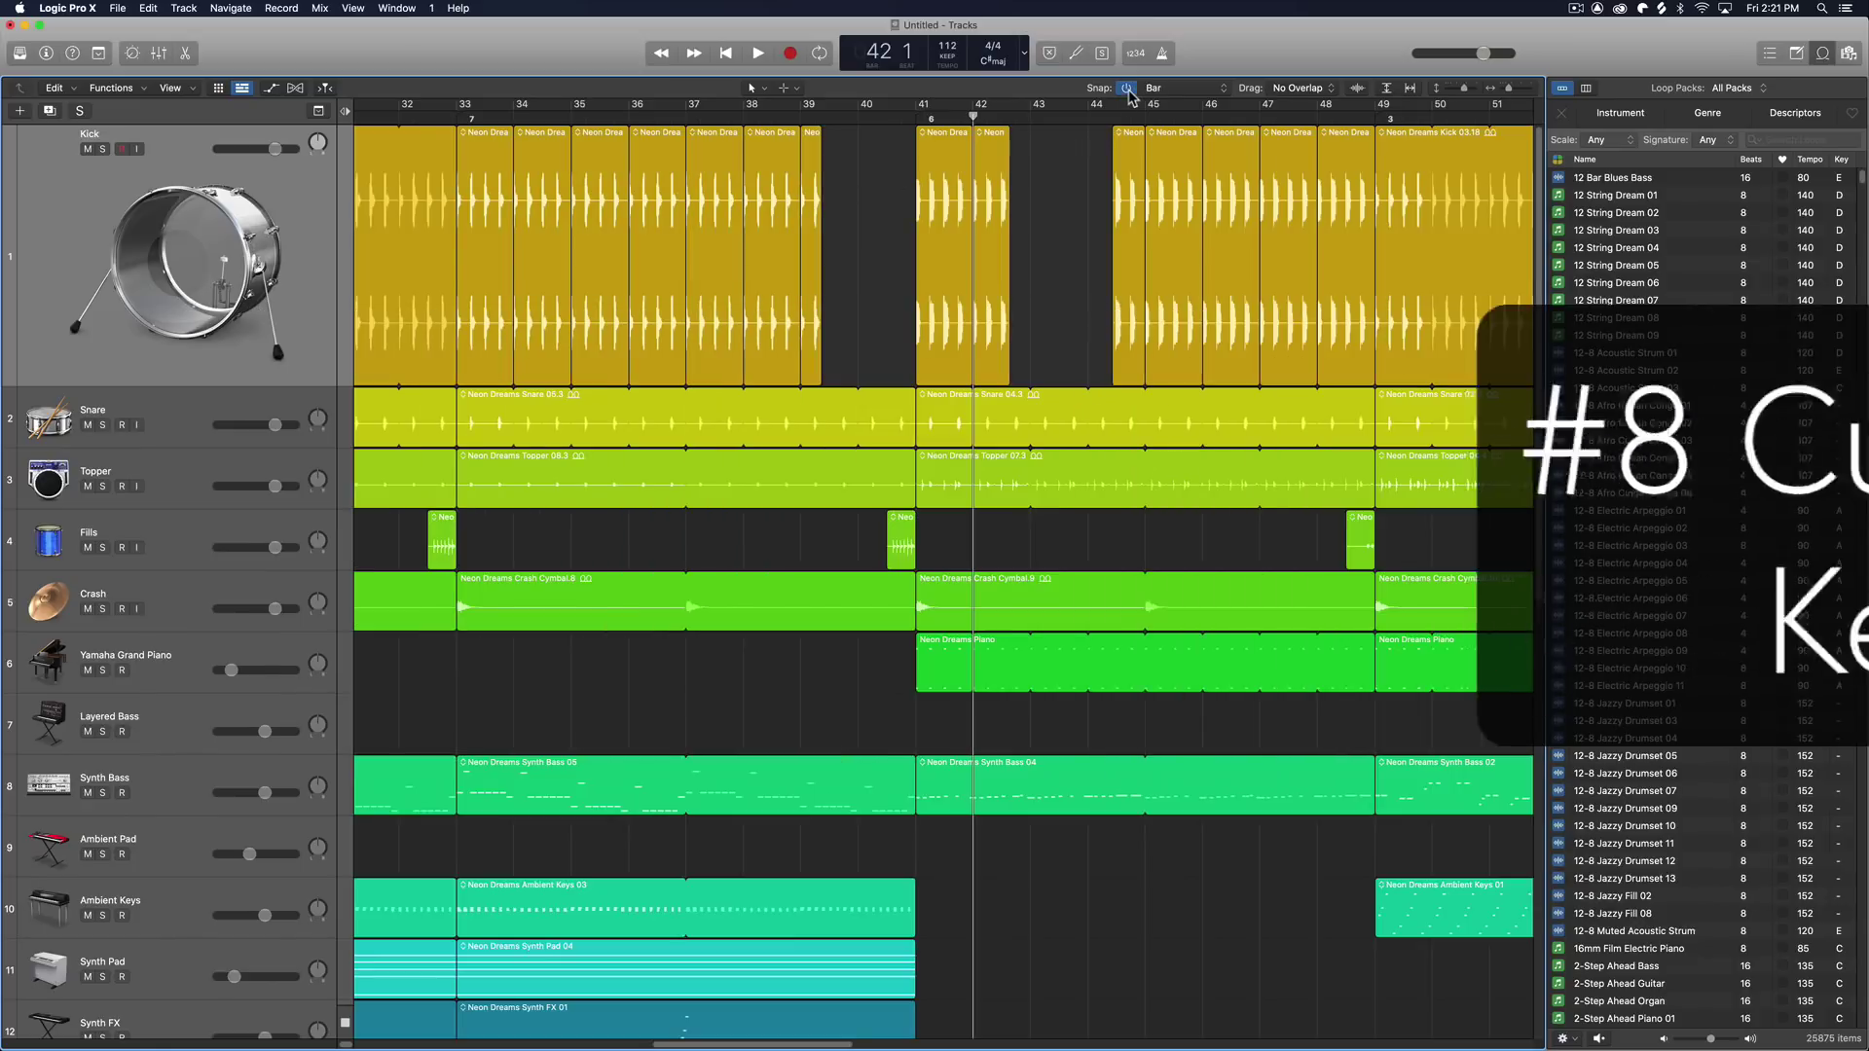
{"action": "left_click", "coordinate": [1164, 89]}
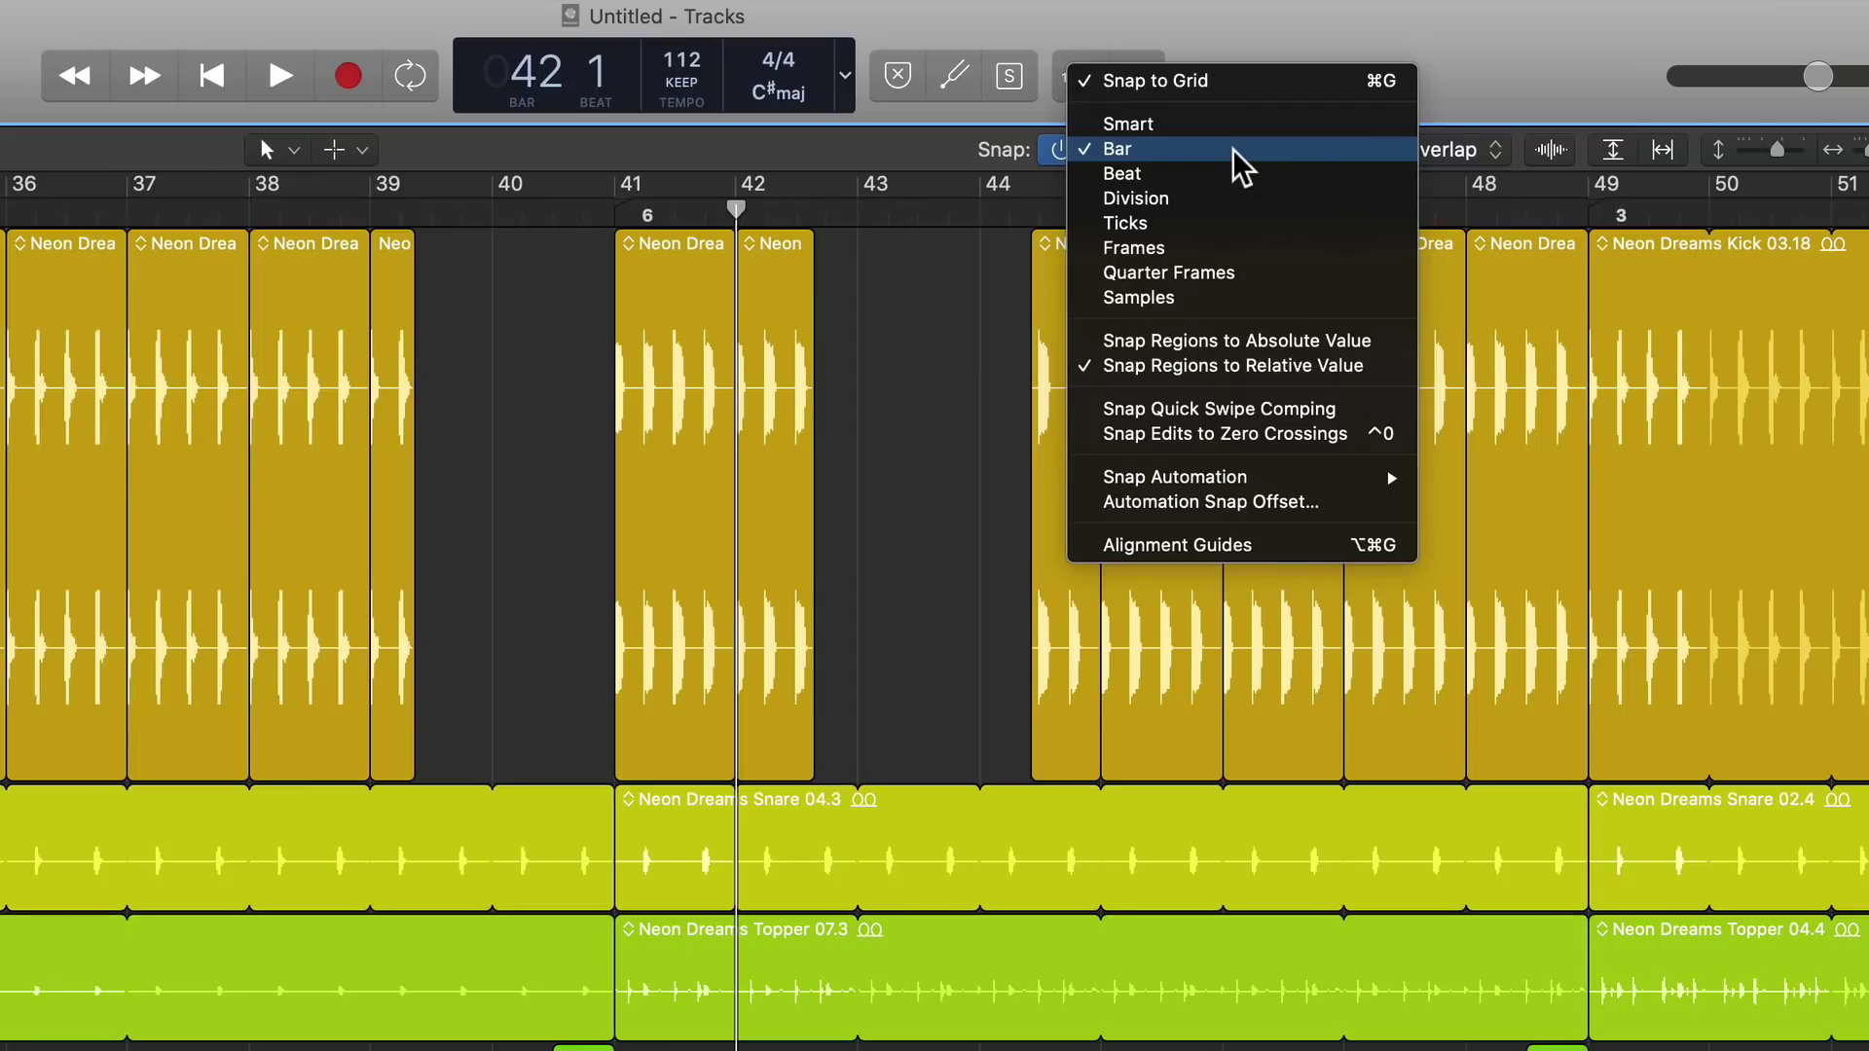
{"action": "left_click", "coordinate": [1283, 82]}
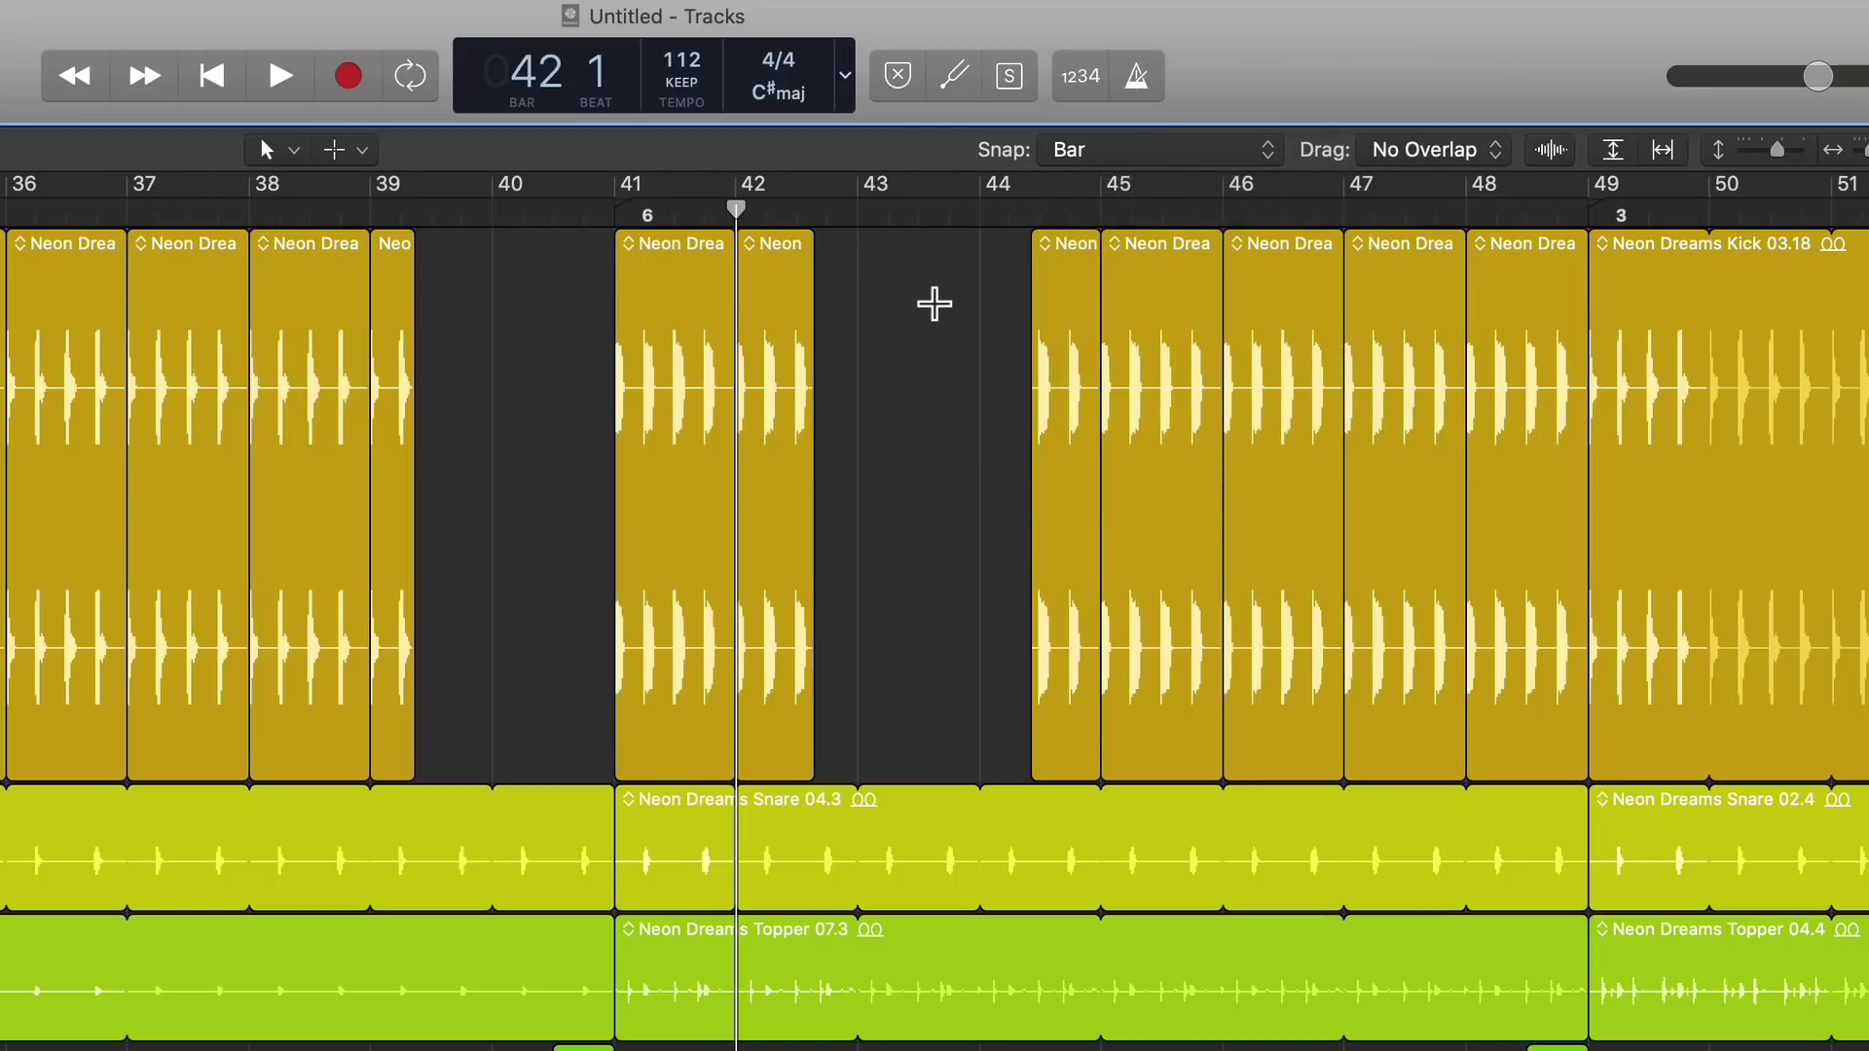
{"action": "key", "text": "super+g"}
{"action": "key", "text": "super+g"}
{"action": "key", "text": "super+g"}
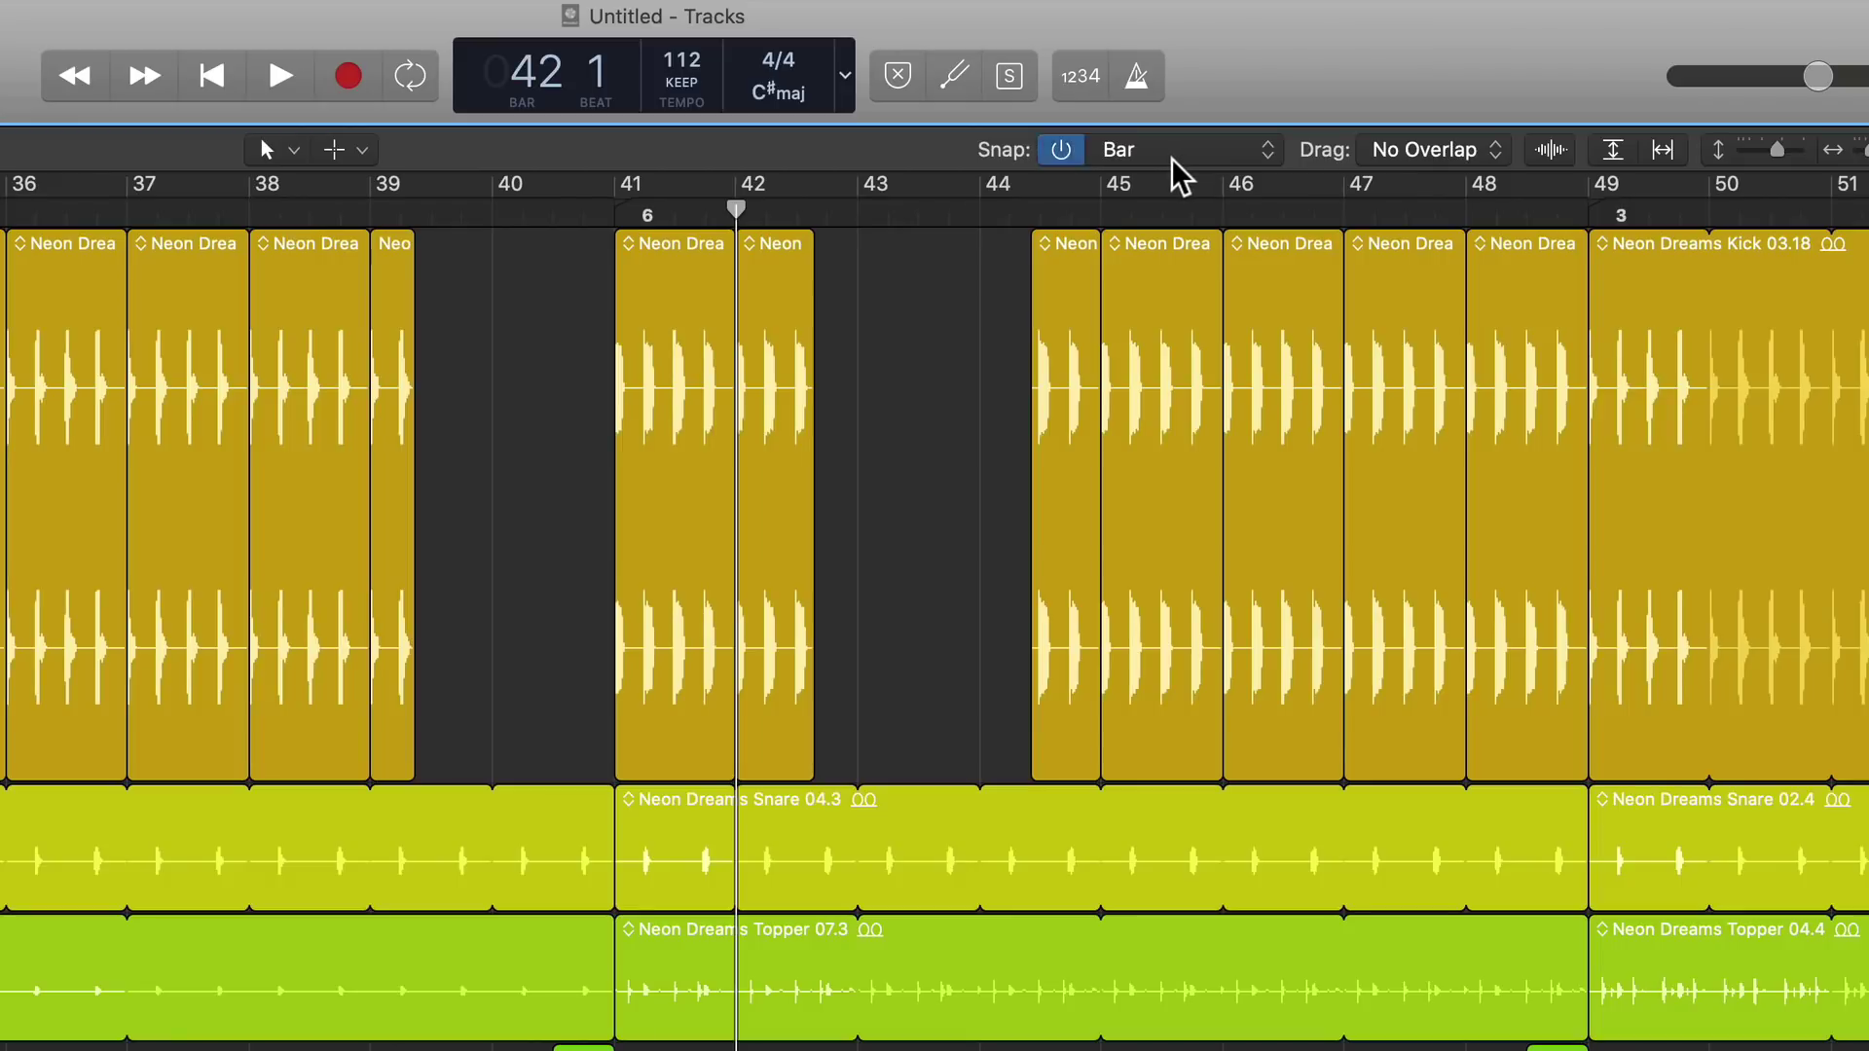
Step: Delete the short kick slice at bar 42, and move the bar 41 kick slice into its place using different snap states
{"action": "left_click", "coordinate": [776, 341]}
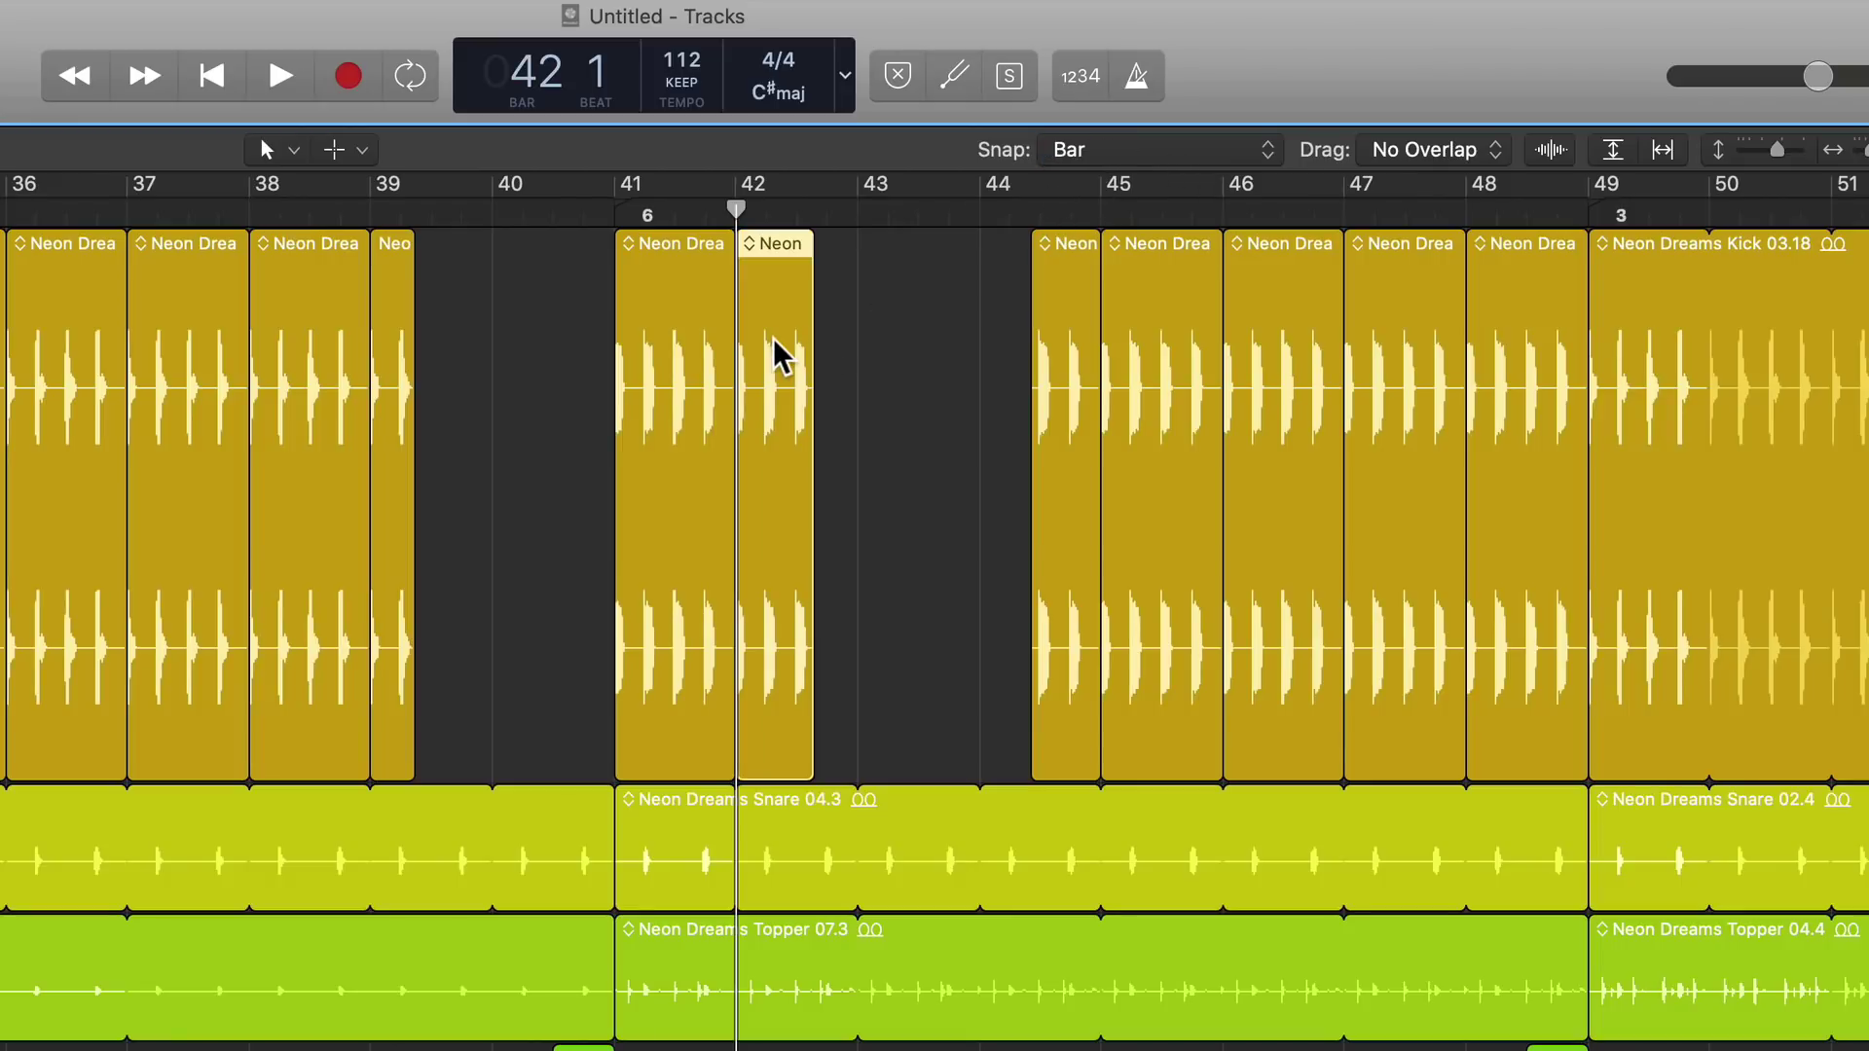
{"action": "key", "text": "Delete"}
{"action": "left_click_drag", "start_coordinate": [710, 296], "coordinate": [749, 289]}
{"action": "left_click_drag", "start_coordinate": [884, 290], "coordinate": [817, 290]}
{"action": "key", "text": "super+g"}
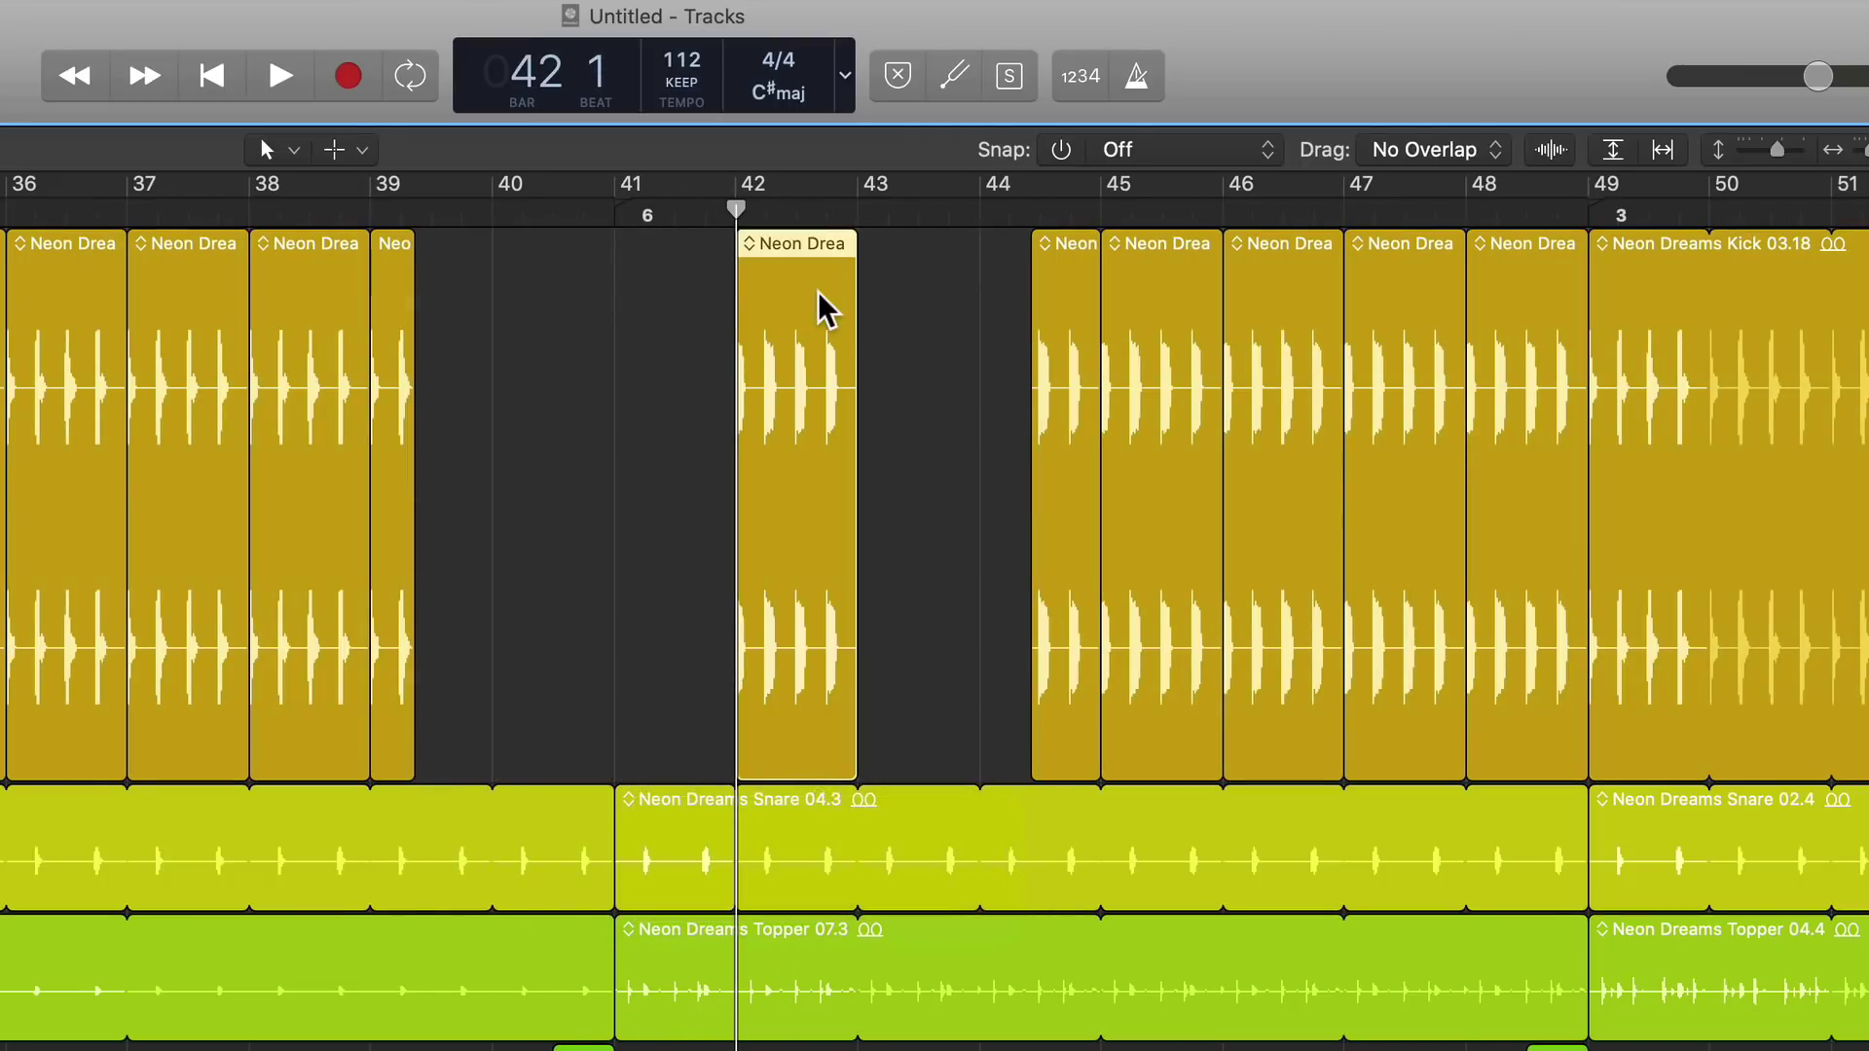
Step: Try moving the kick region at bar 42 with the snap mode set to Beat, and again with it set to Division
{"action": "left_click", "coordinate": [1164, 150]}
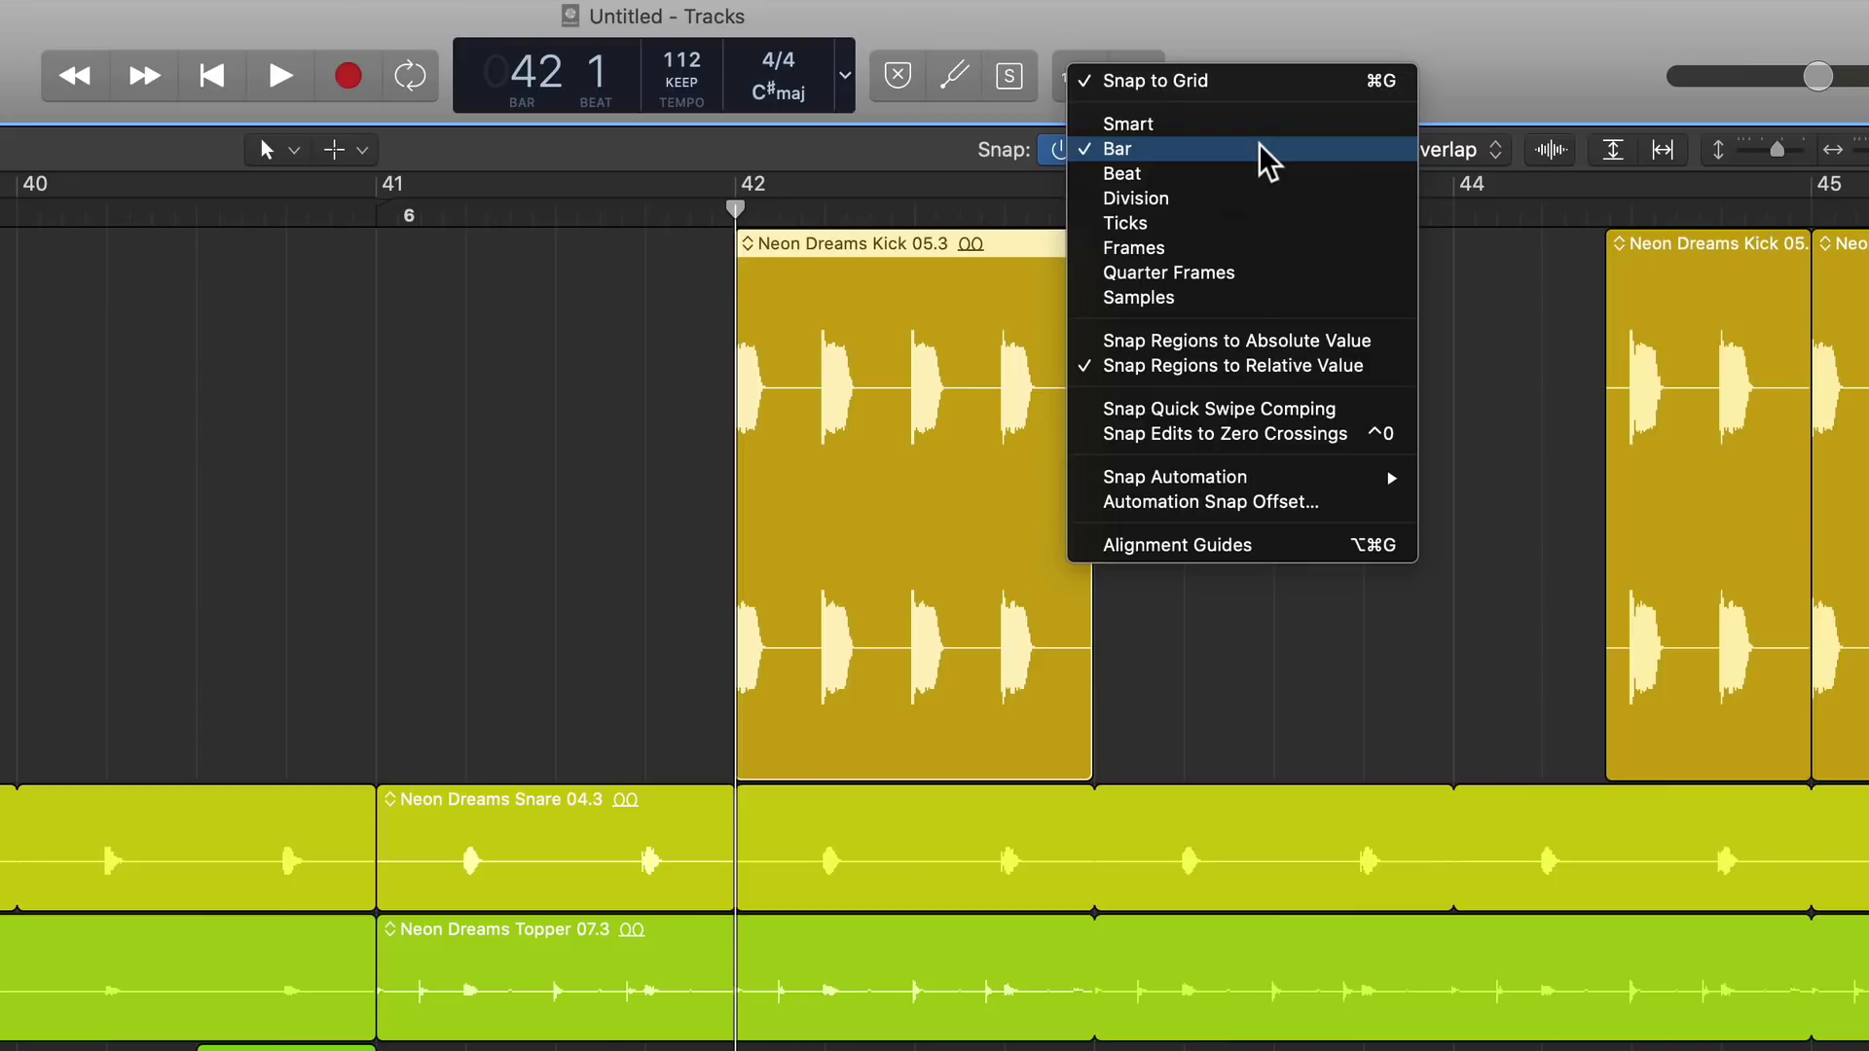
{"action": "left_click", "coordinate": [1259, 172]}
{"action": "mouse_move", "coordinate": [849, 289]}
{"action": "left_mouse_down"}
{"action": "mouse_move", "coordinate": [513, 323]}
{"action": "mouse_move", "coordinate": [522, 300]}
{"action": "mouse_move", "coordinate": [133, 305]}
{"action": "mouse_move", "coordinate": [885, 301]}
{"action": "left_mouse_up"}
{"action": "left_click", "coordinate": [1158, 149]}
{"action": "left_click", "coordinate": [1229, 187]}
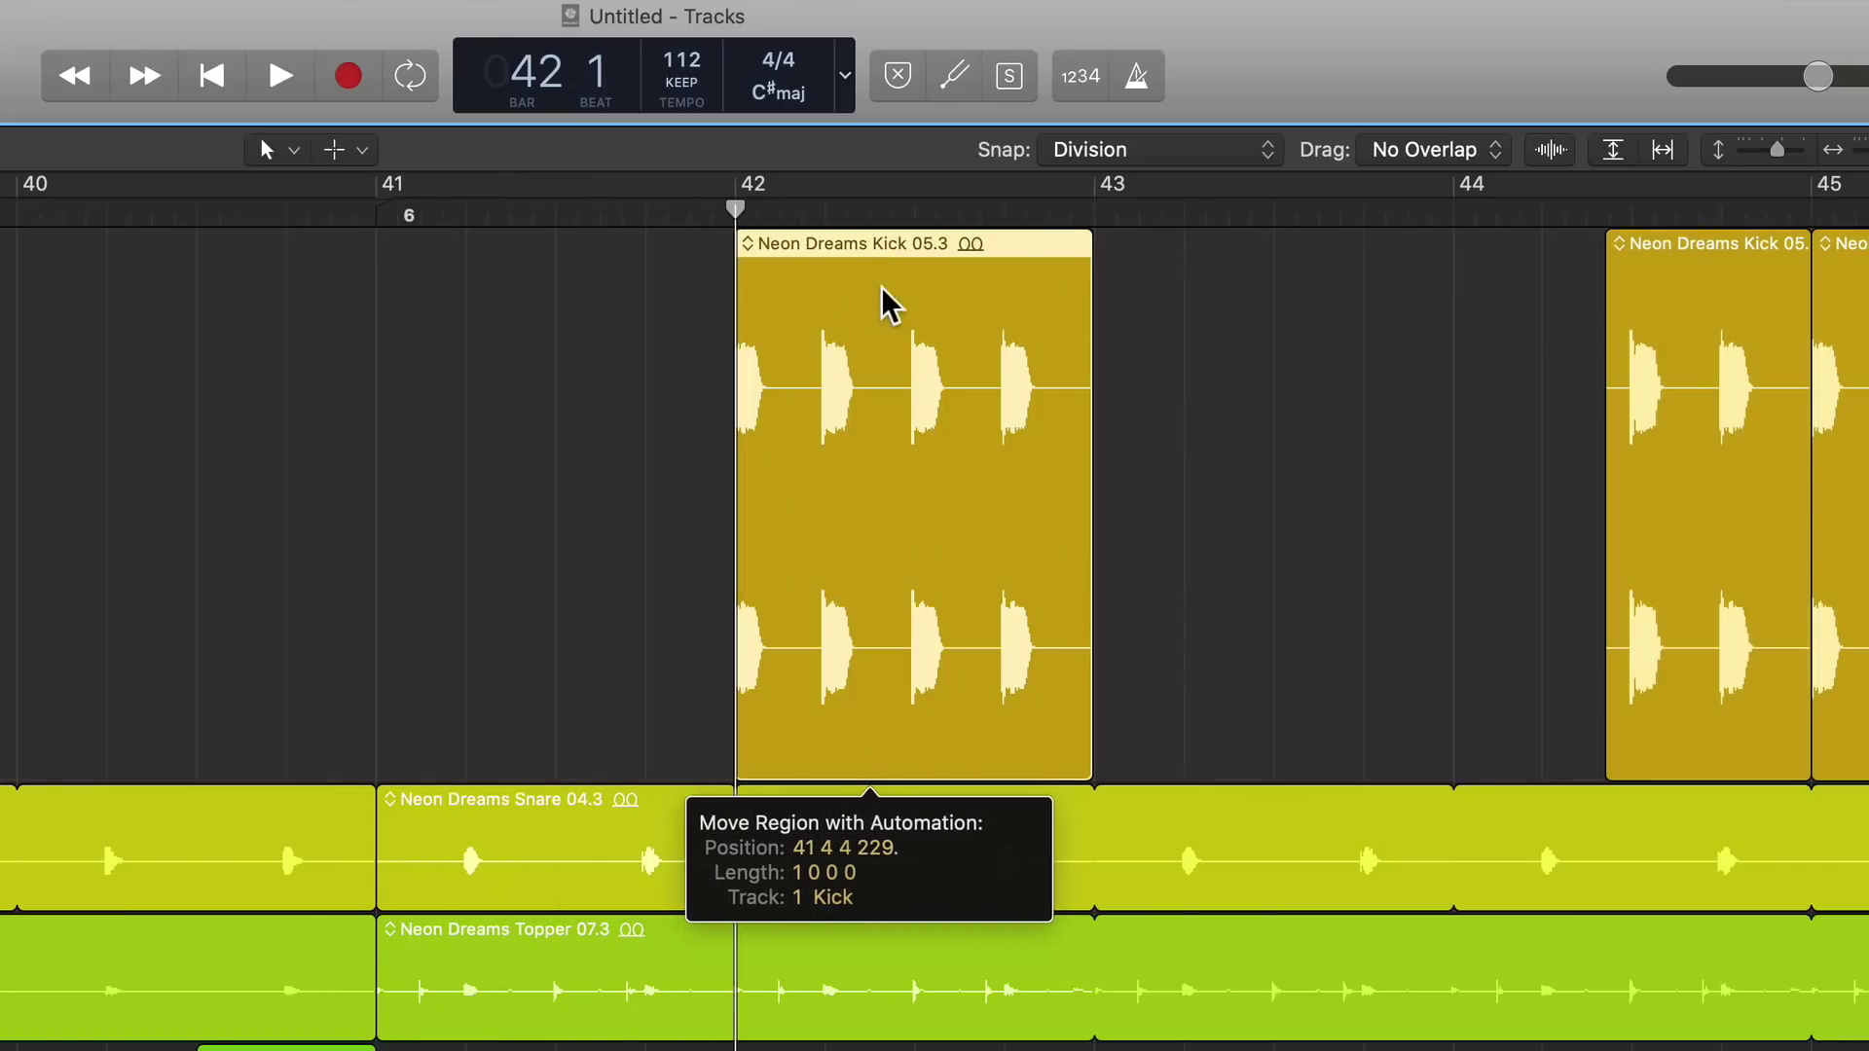
{"action": "left_click", "coordinate": [1168, 154]}
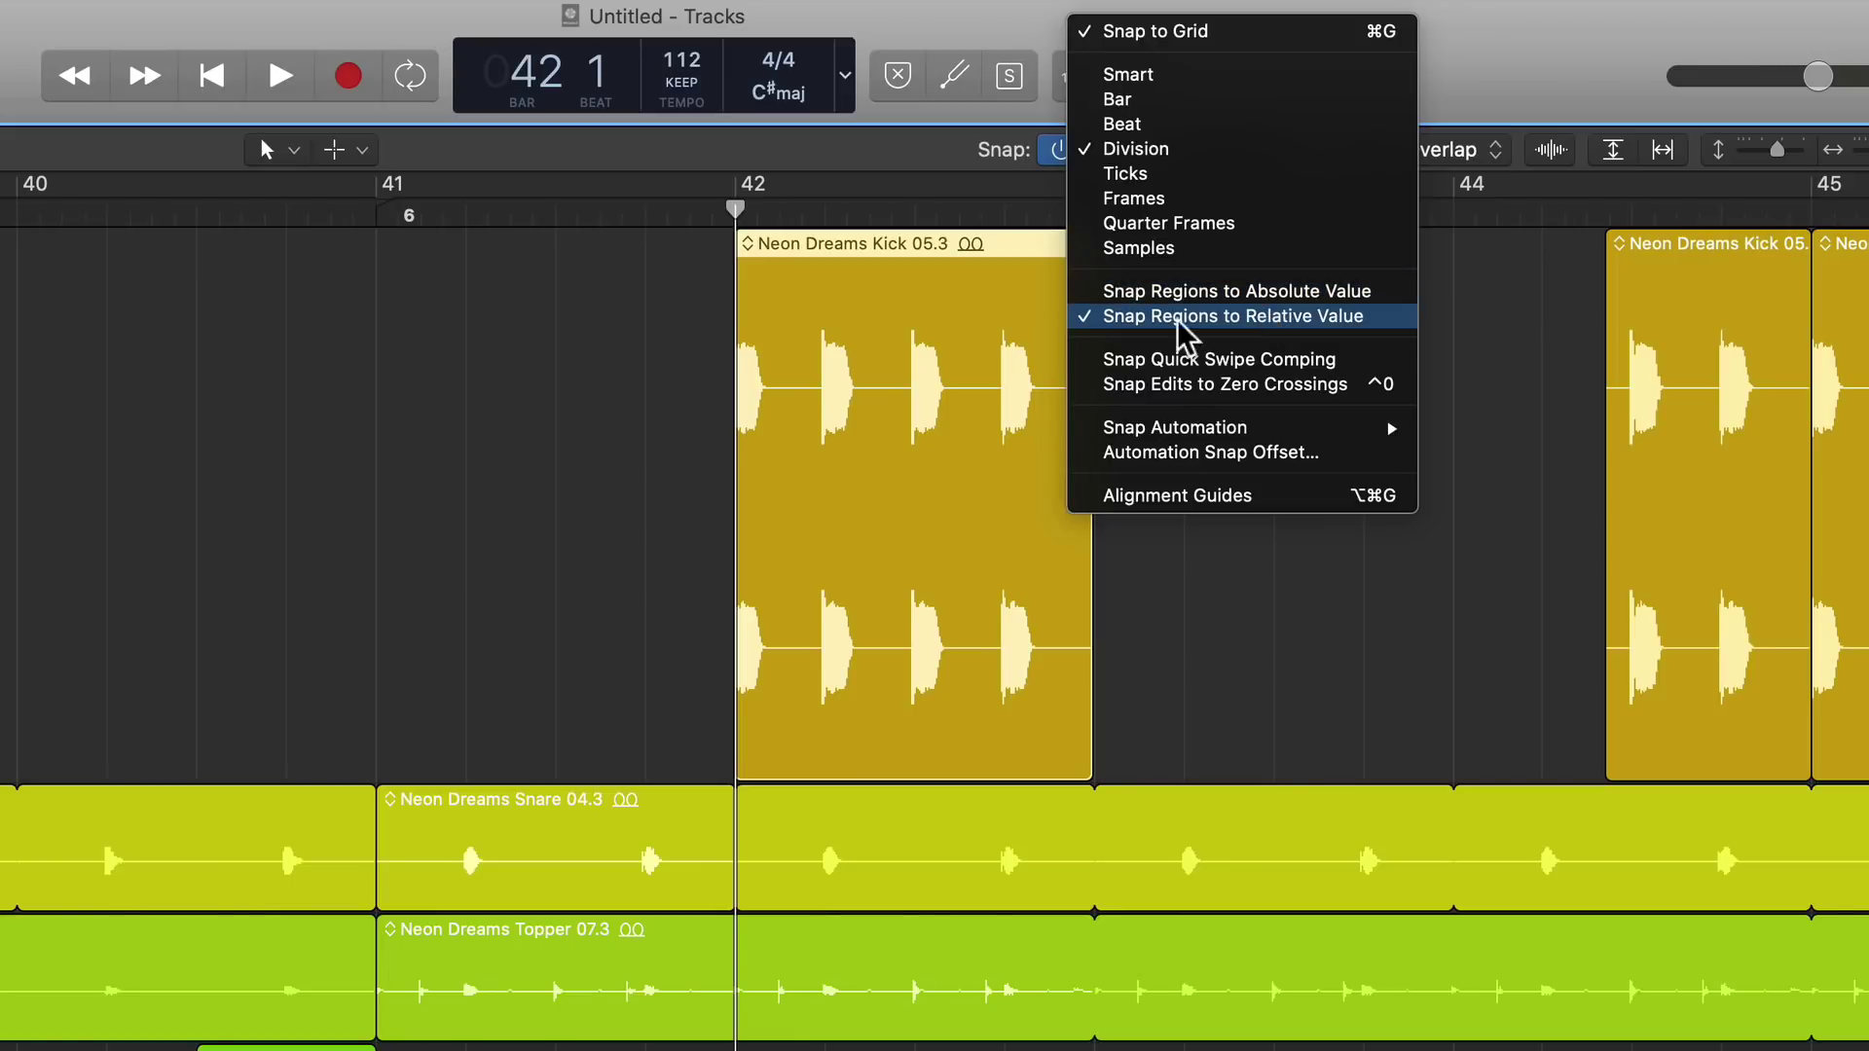
{"action": "left_click", "coordinate": [576, 363]}
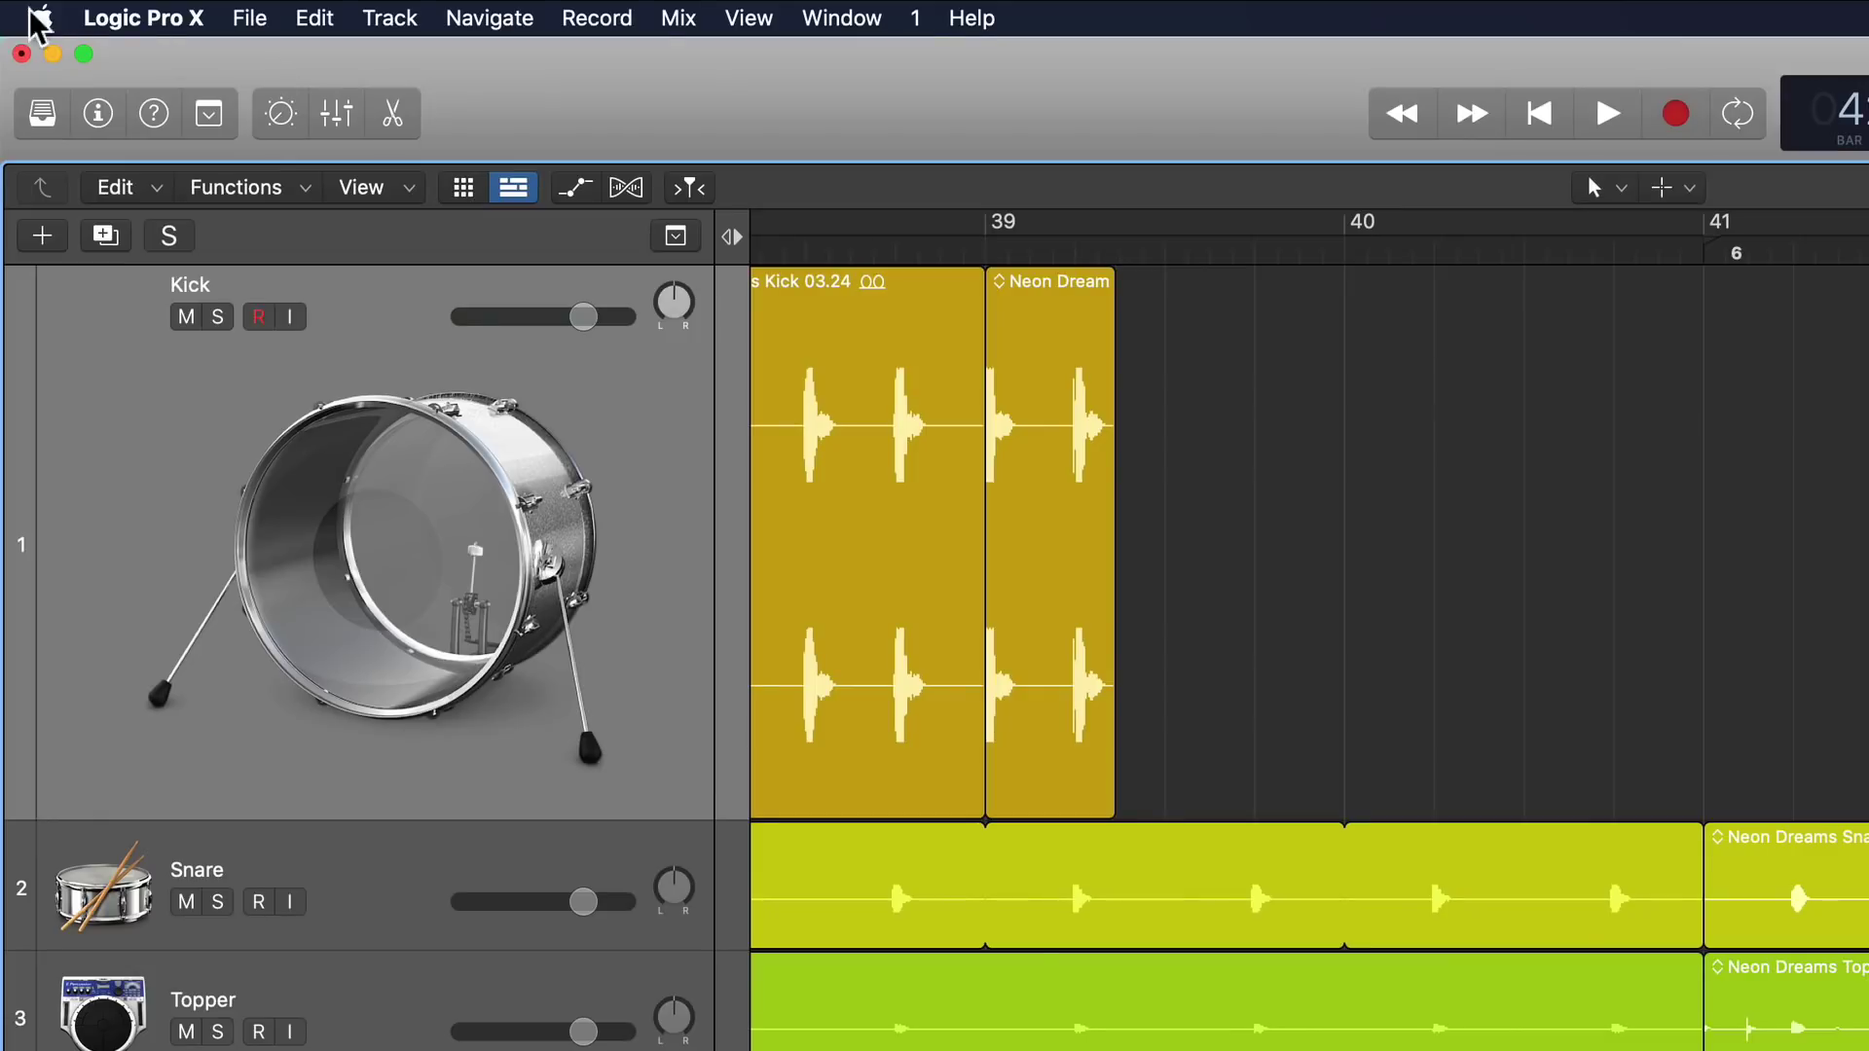
Step: Open the key commands editor, search for "snap", and go through the Bar, Beat and Division snap mode commands
{"action": "left_click", "coordinate": [122, 18]}
{"action": "mouse_move", "coordinate": [198, 175]}
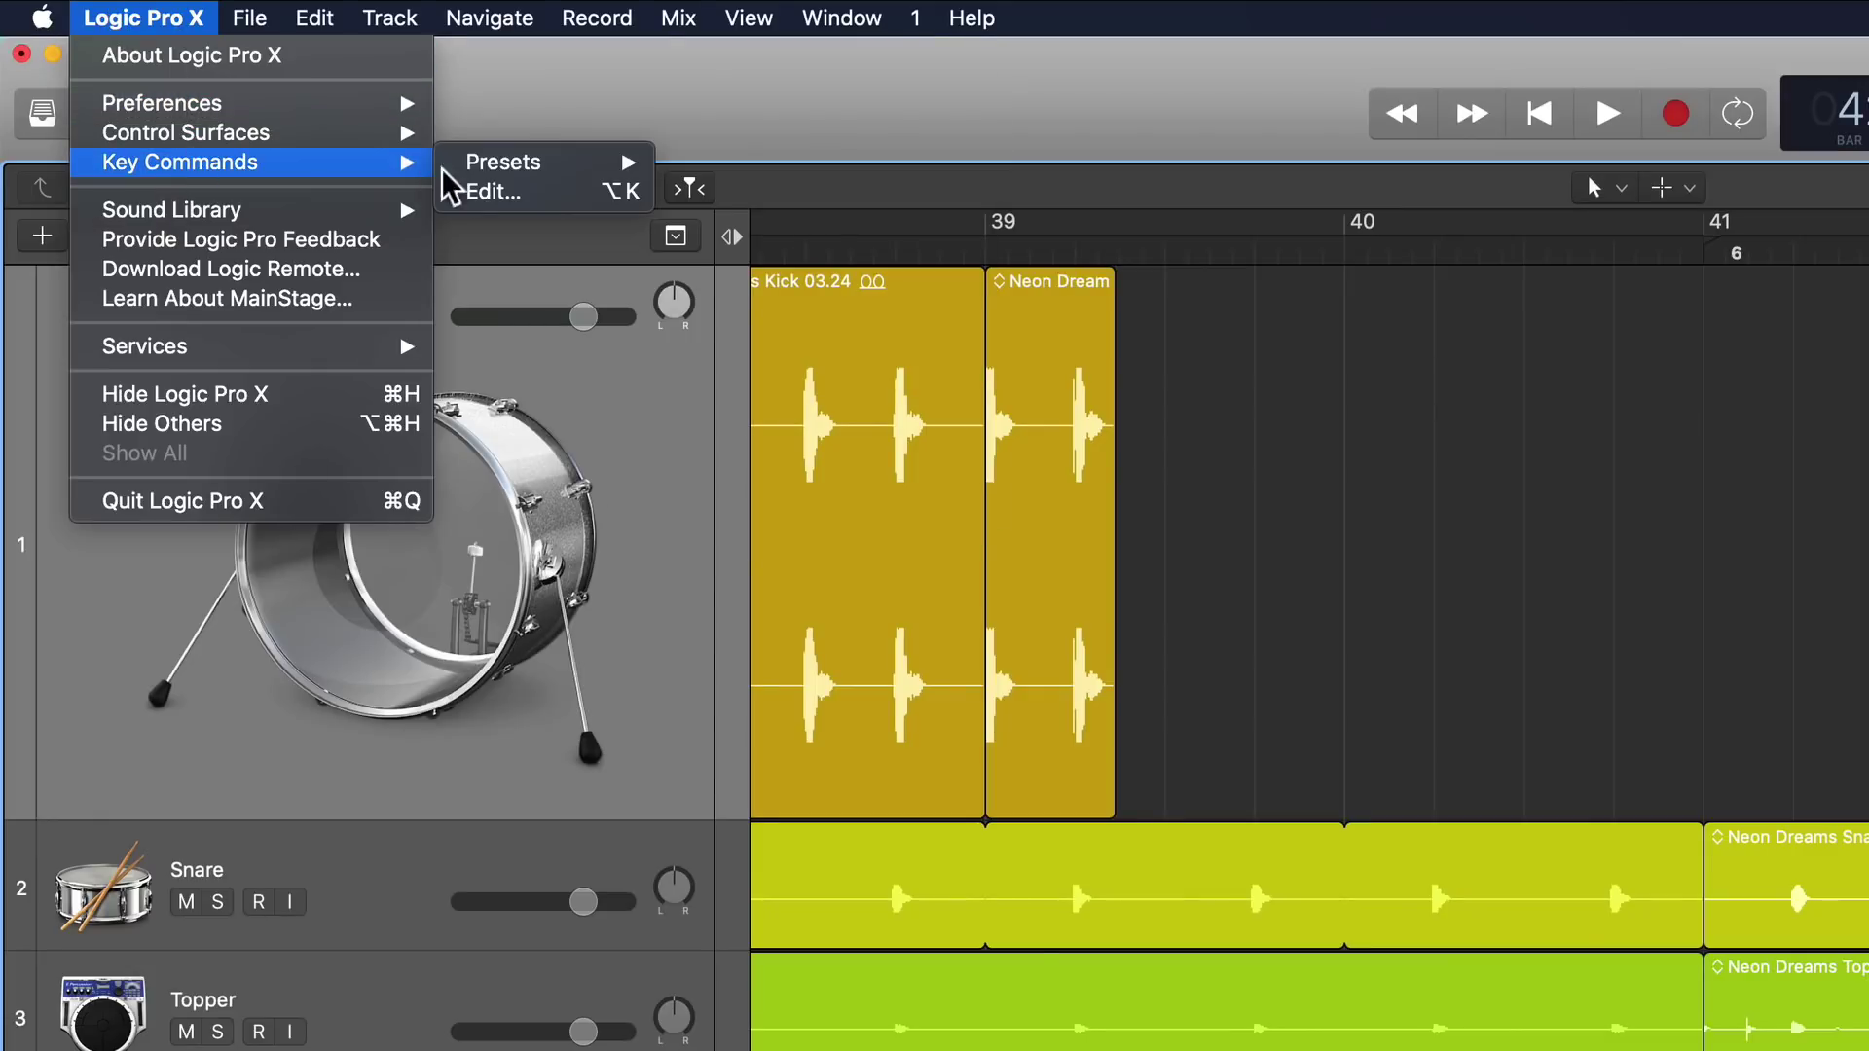
{"action": "left_click", "coordinate": [490, 195]}
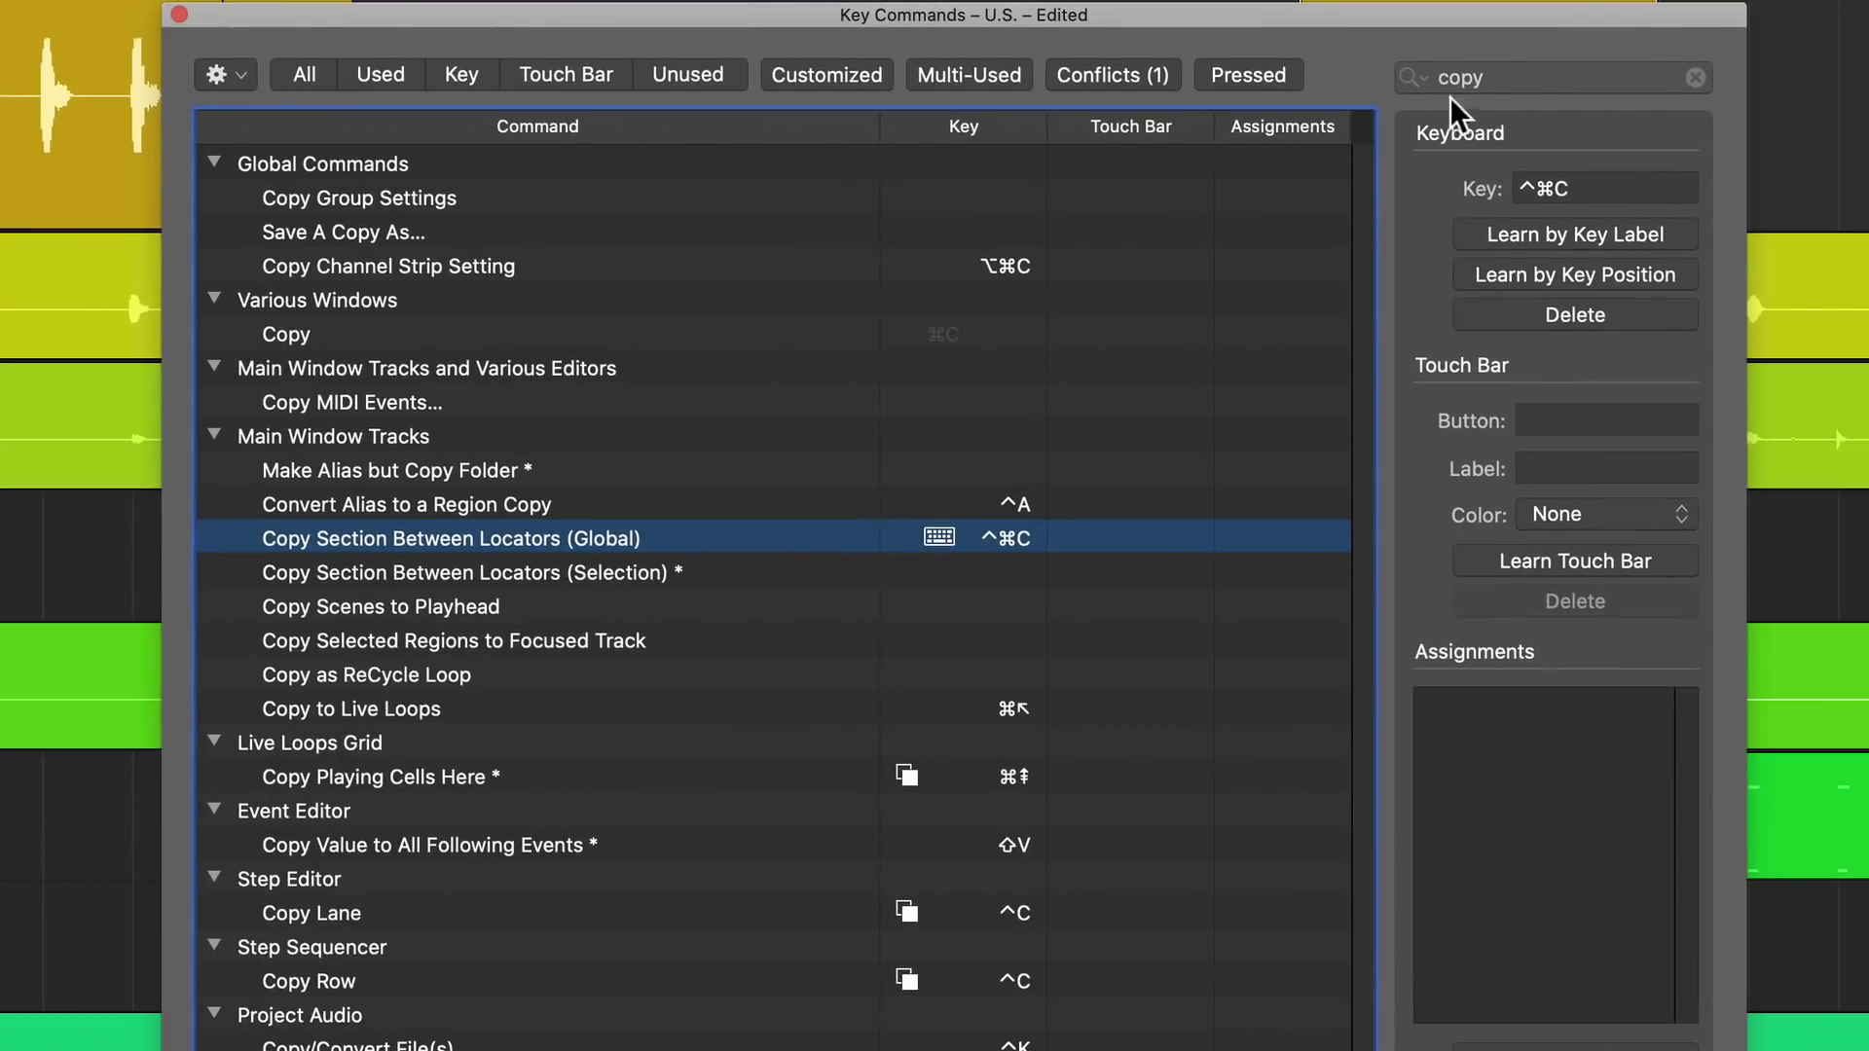
{"action": "left_click", "coordinate": [1542, 73]}
{"action": "type", "text": "snap"}
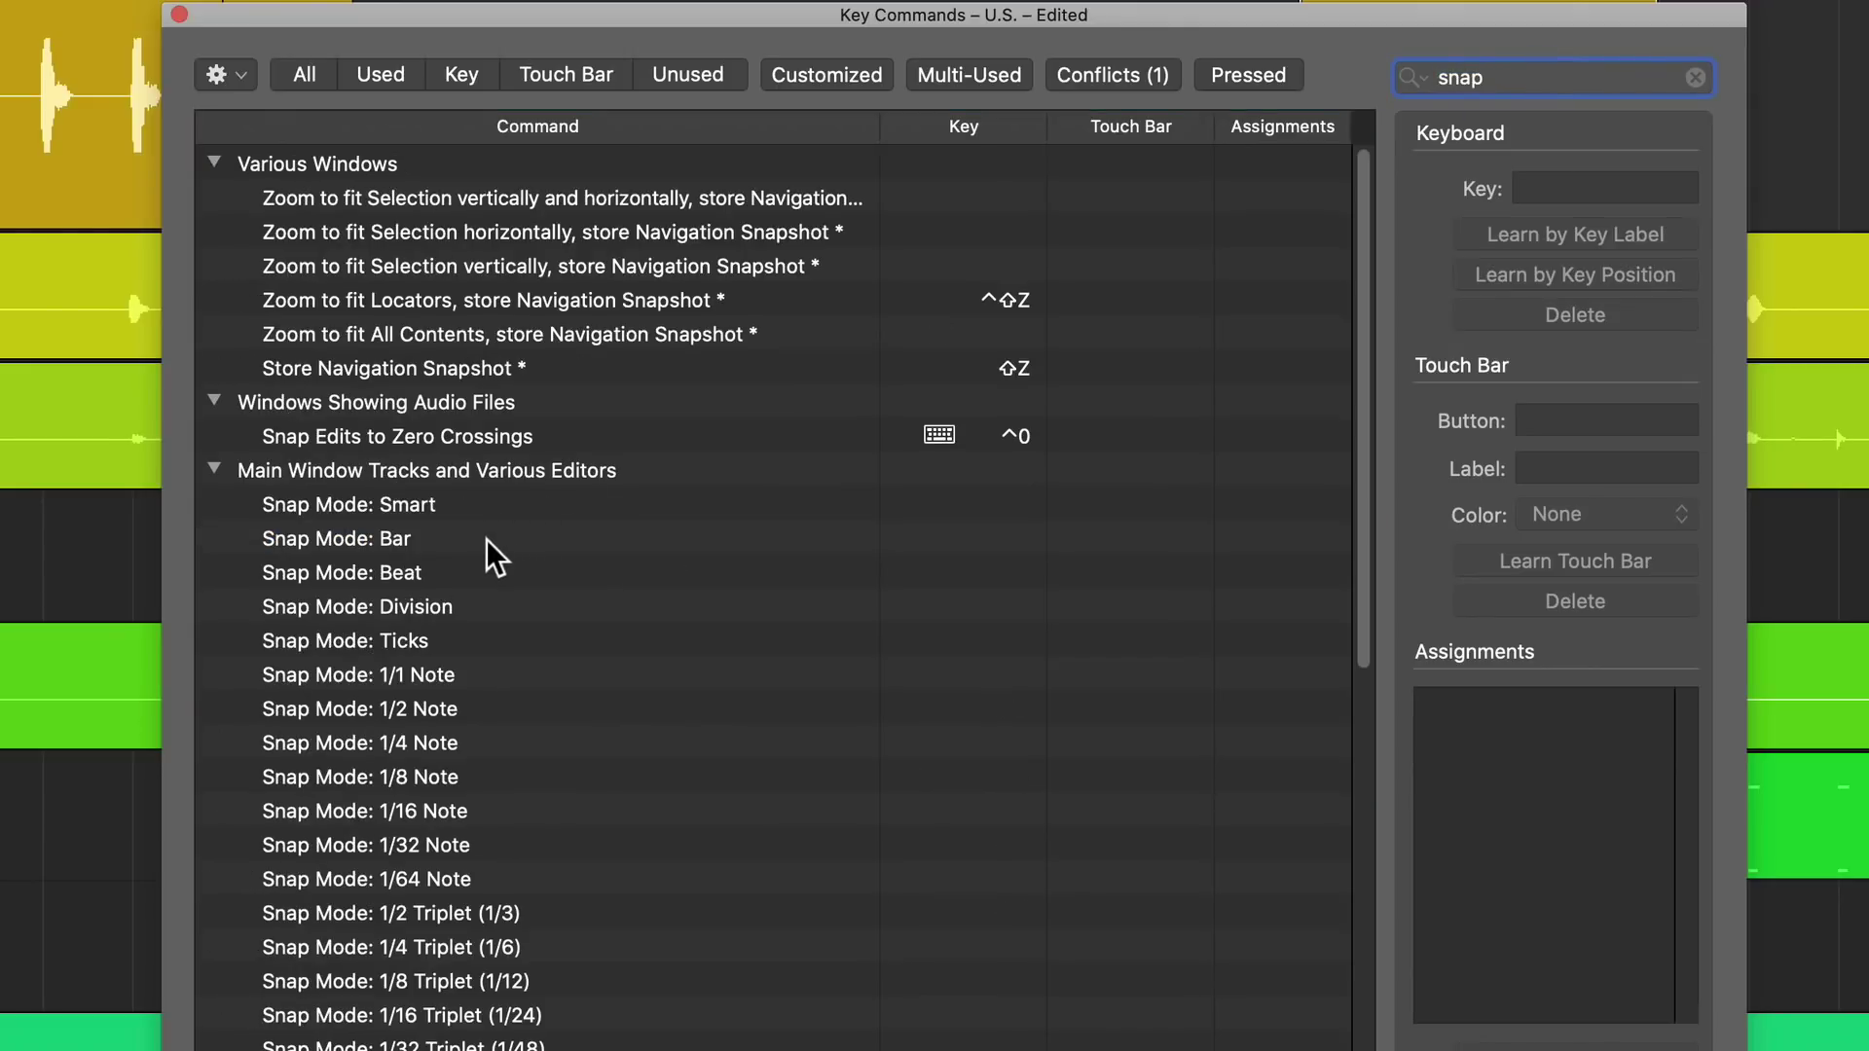
{"action": "left_click", "coordinate": [492, 545]}
{"action": "left_click", "coordinate": [494, 574]}
{"action": "left_click", "coordinate": [498, 607]}
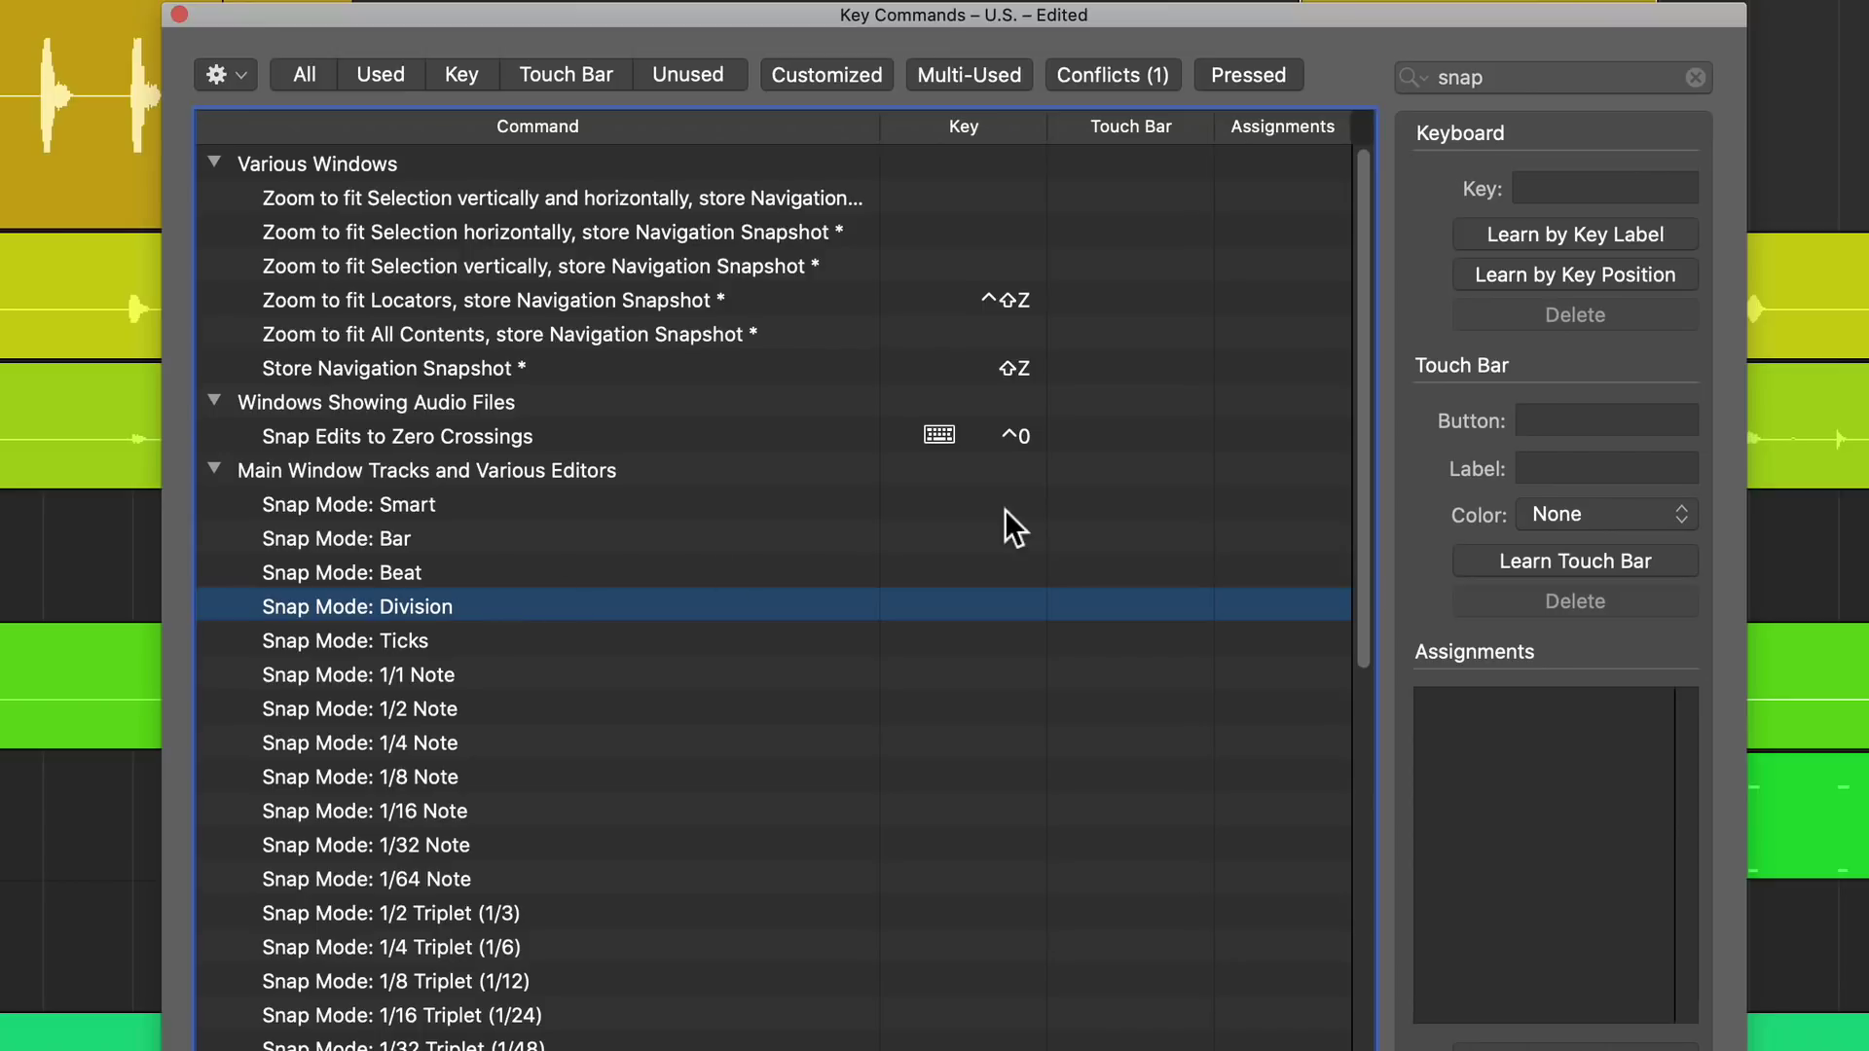
Step: Assign Option+Shift+1 to Snap Mode: Bar and Option+Shift+2 to Snap Mode: Beat, learned by key position
{"action": "left_click", "coordinate": [1003, 538]}
{"action": "left_click", "coordinate": [1585, 292]}
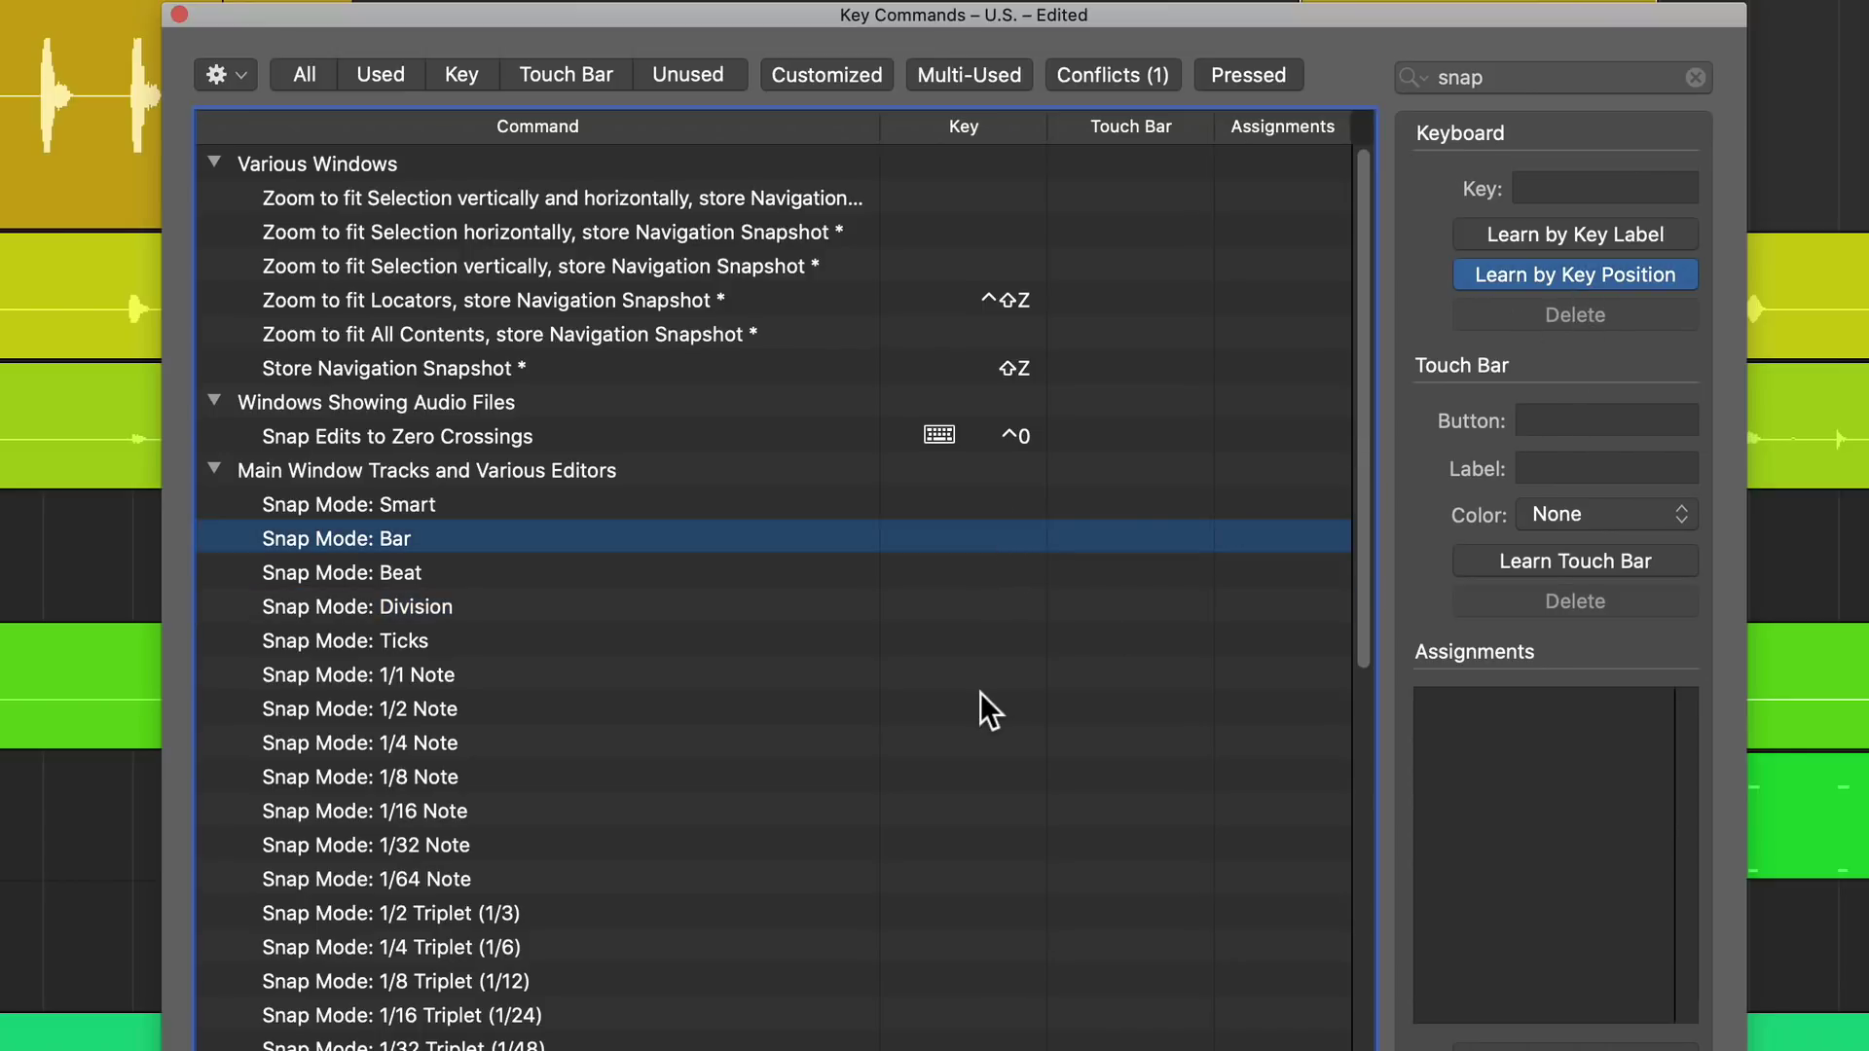
{"action": "key", "text": "alt+shift+1"}
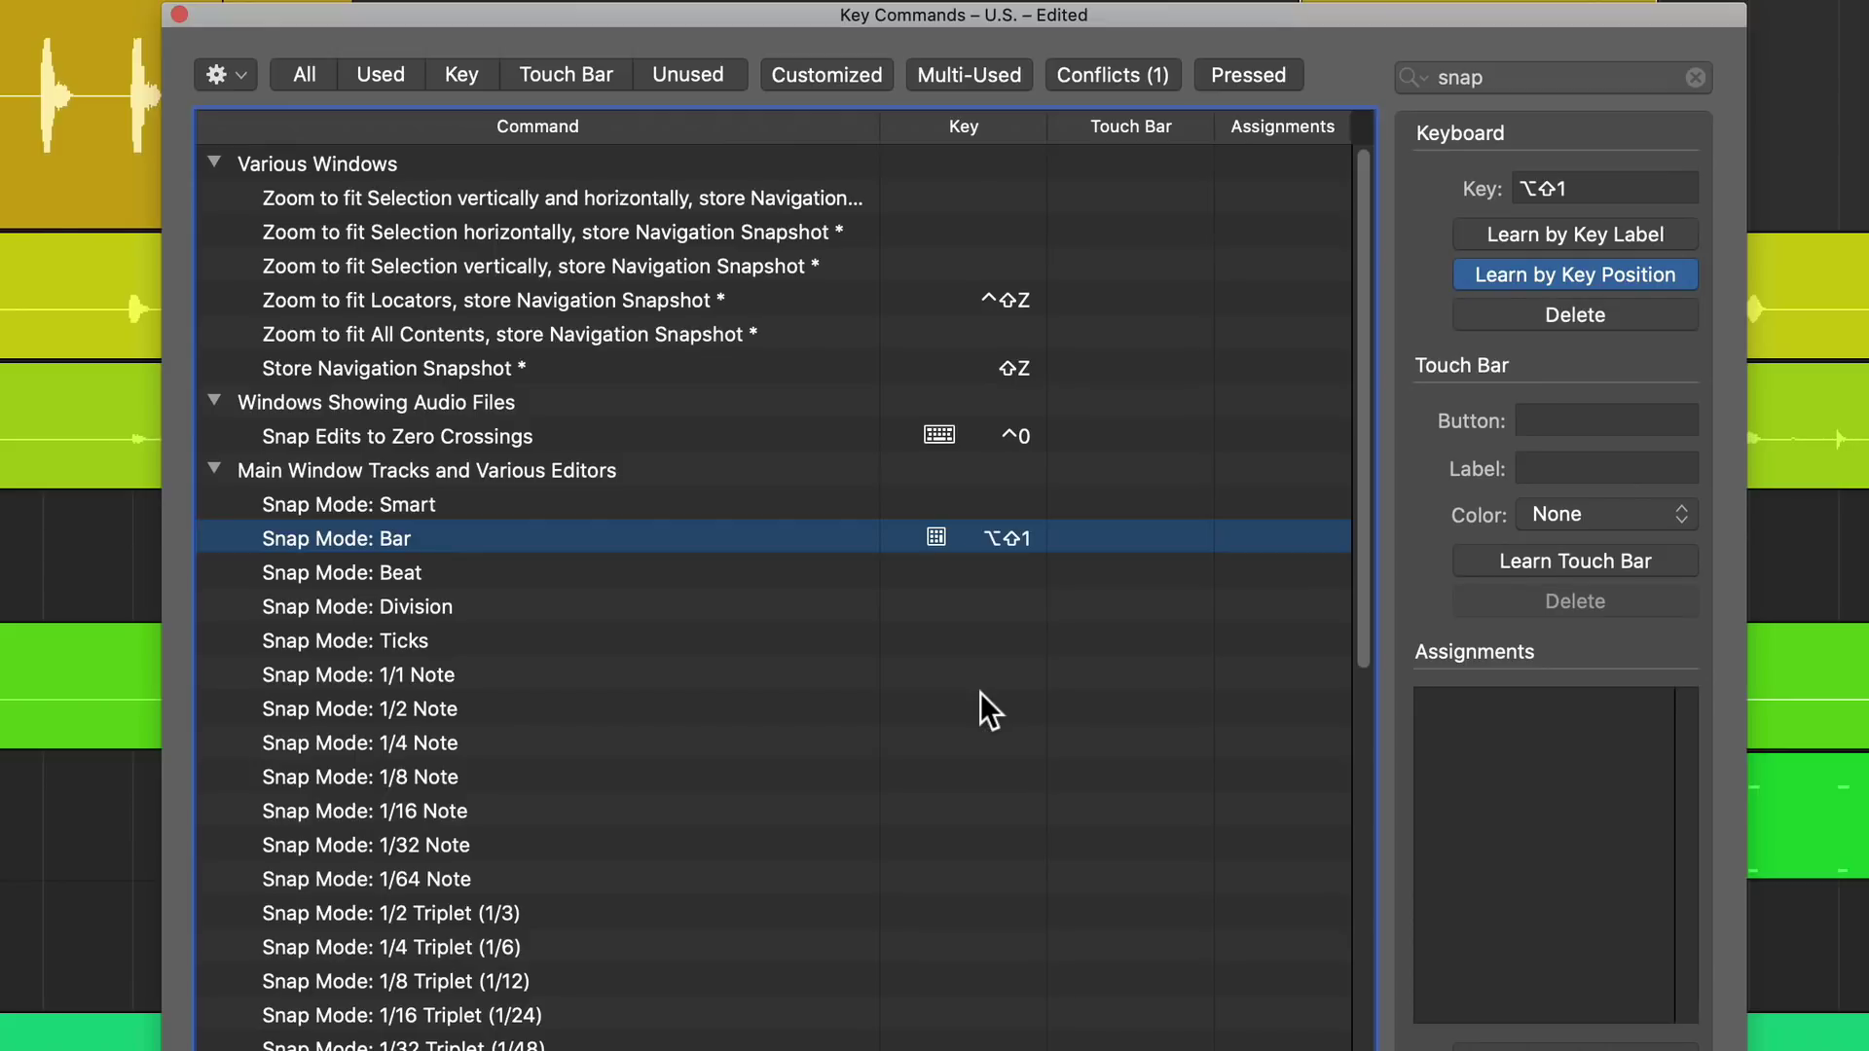
{"action": "left_click", "coordinate": [991, 582]}
{"action": "key", "text": "alt+shift+2"}
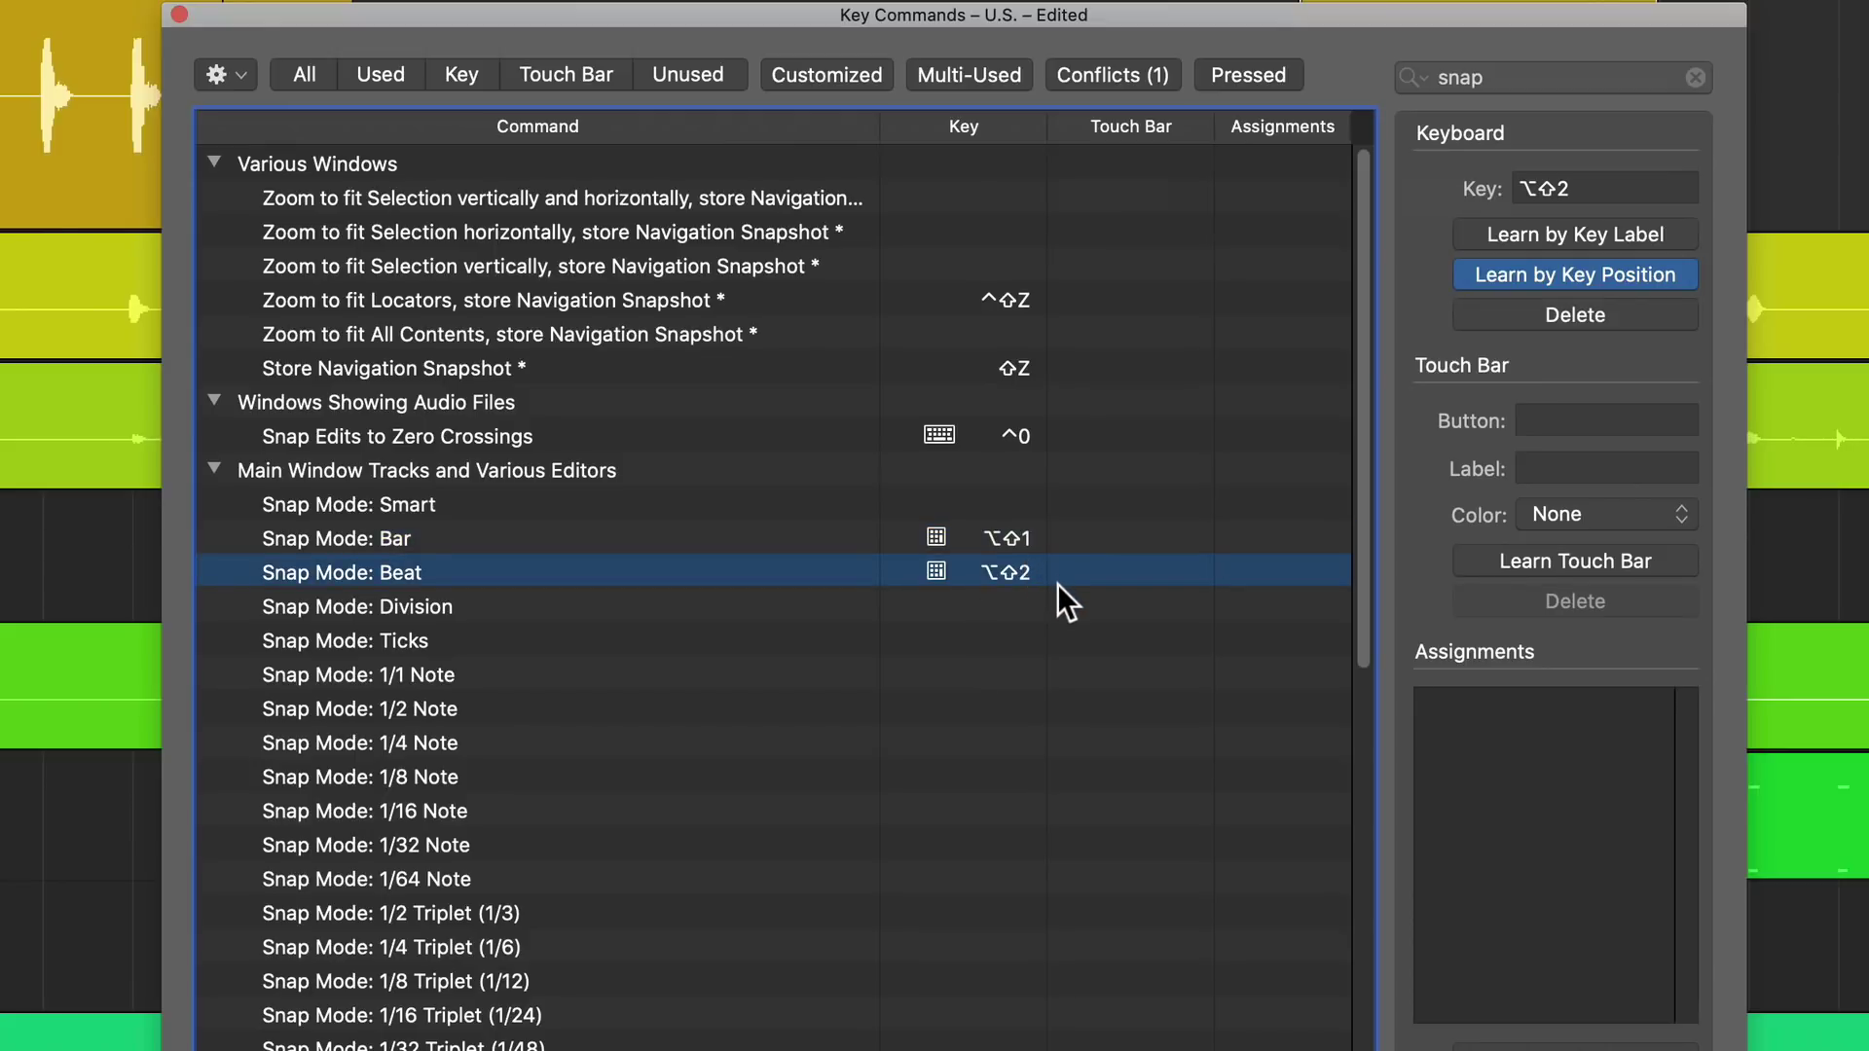
Step: Assign Option+Shift+3 to Snap Mode: Division and Option+Shift+Period to Snap Regions to Absolute/Relative Value, learned by key position
{"action": "left_click", "coordinate": [1010, 608]}
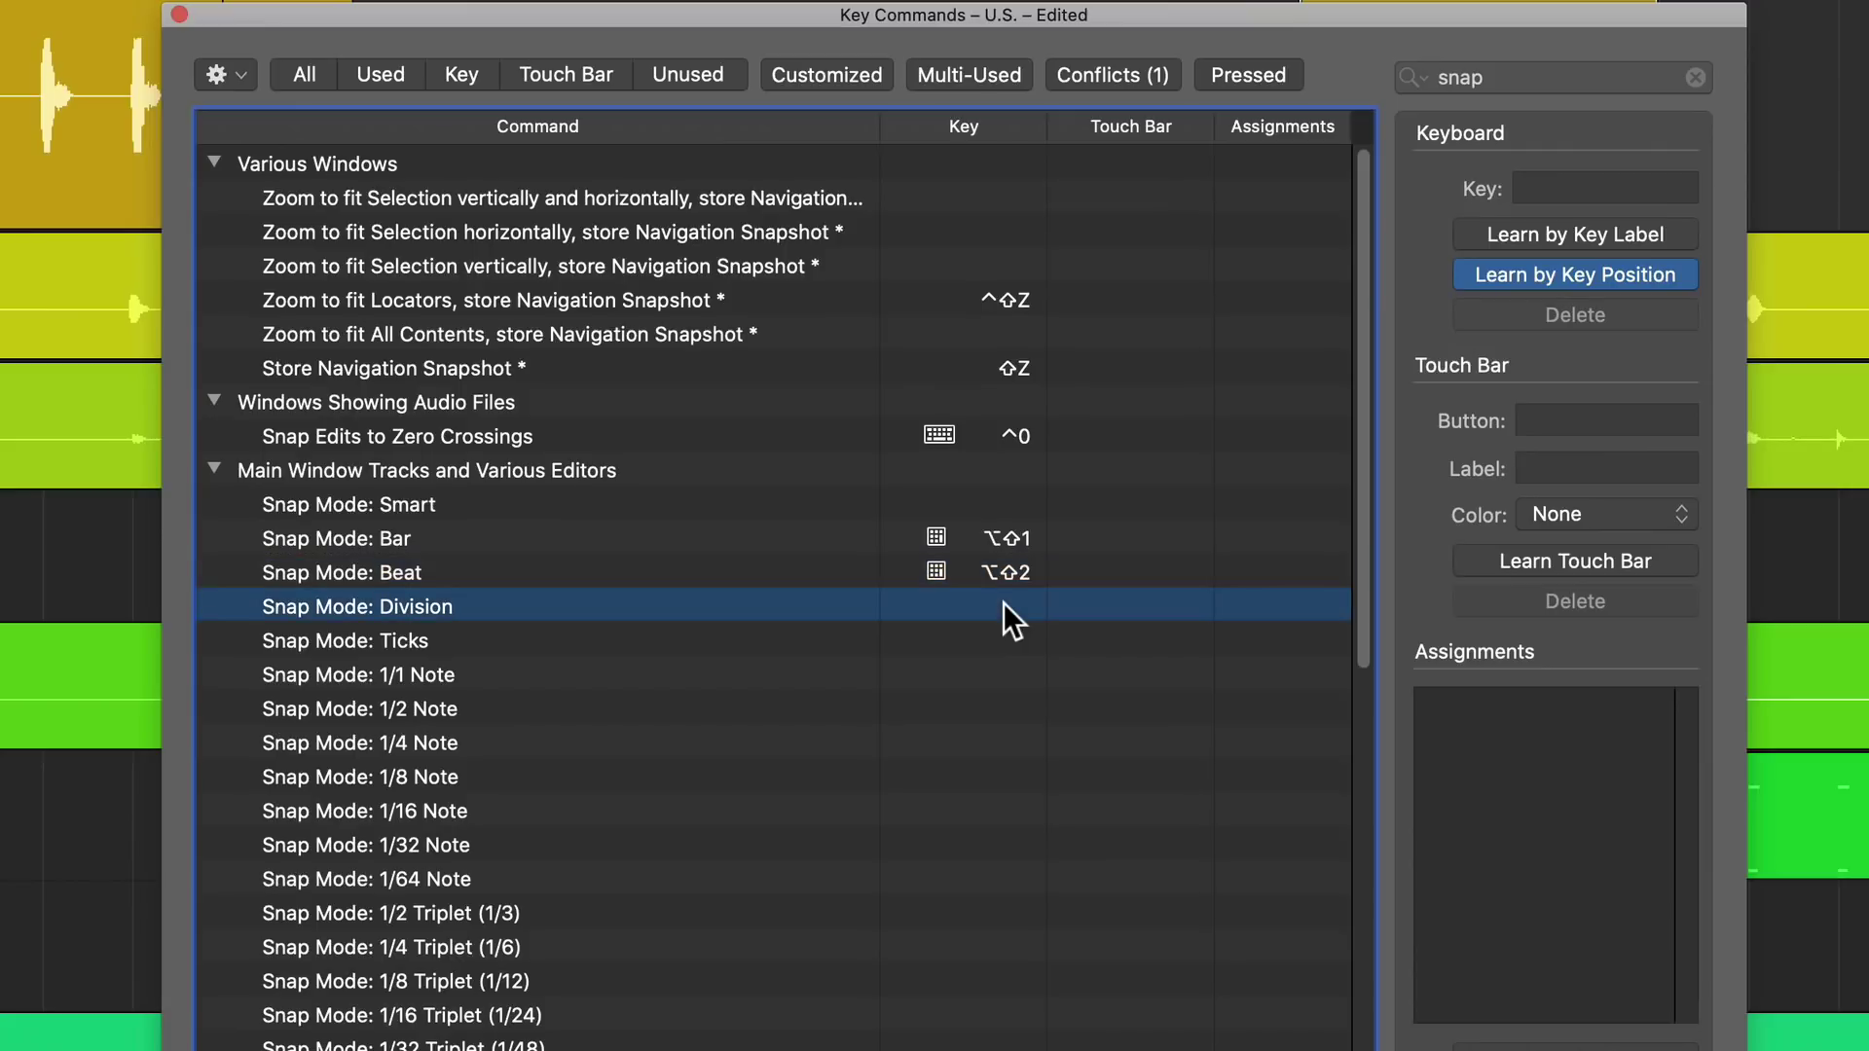
{"action": "key", "text": "alt+shift+3"}
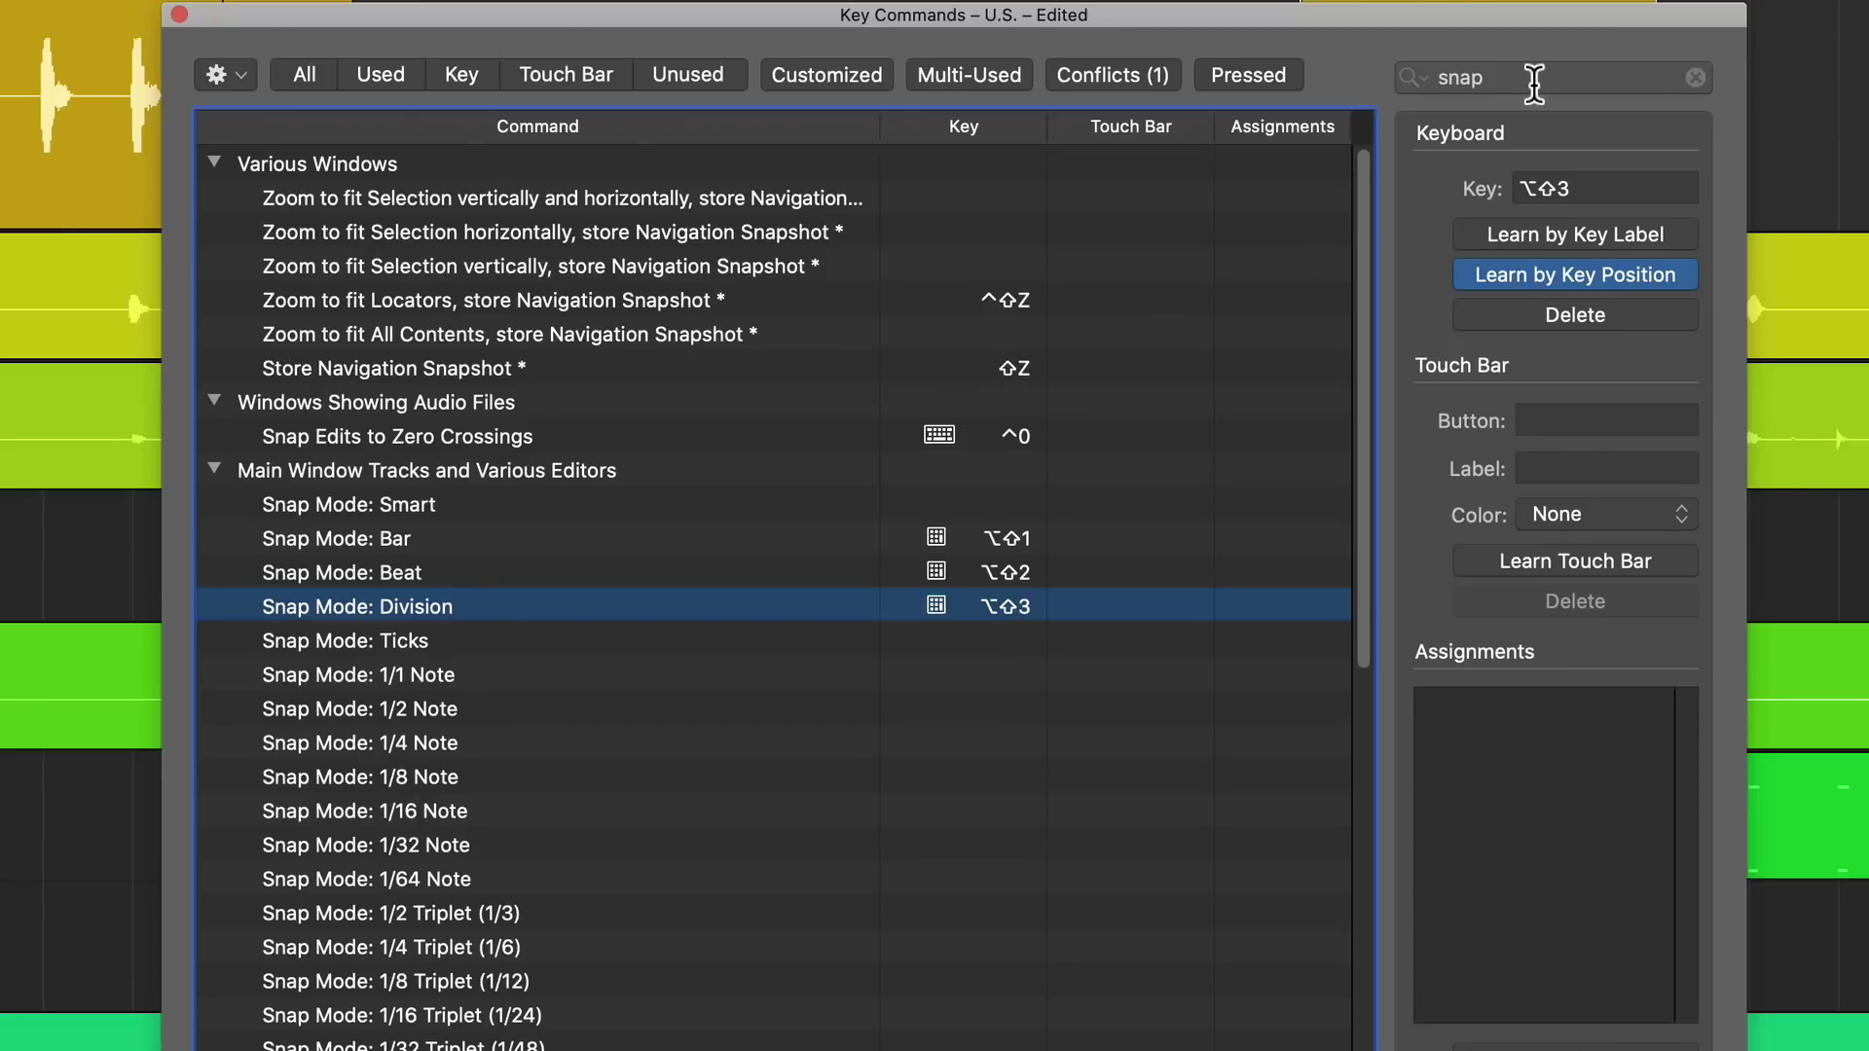
{"action": "double_click", "coordinate": [1527, 78]}
{"action": "type", "text": "absolute"}
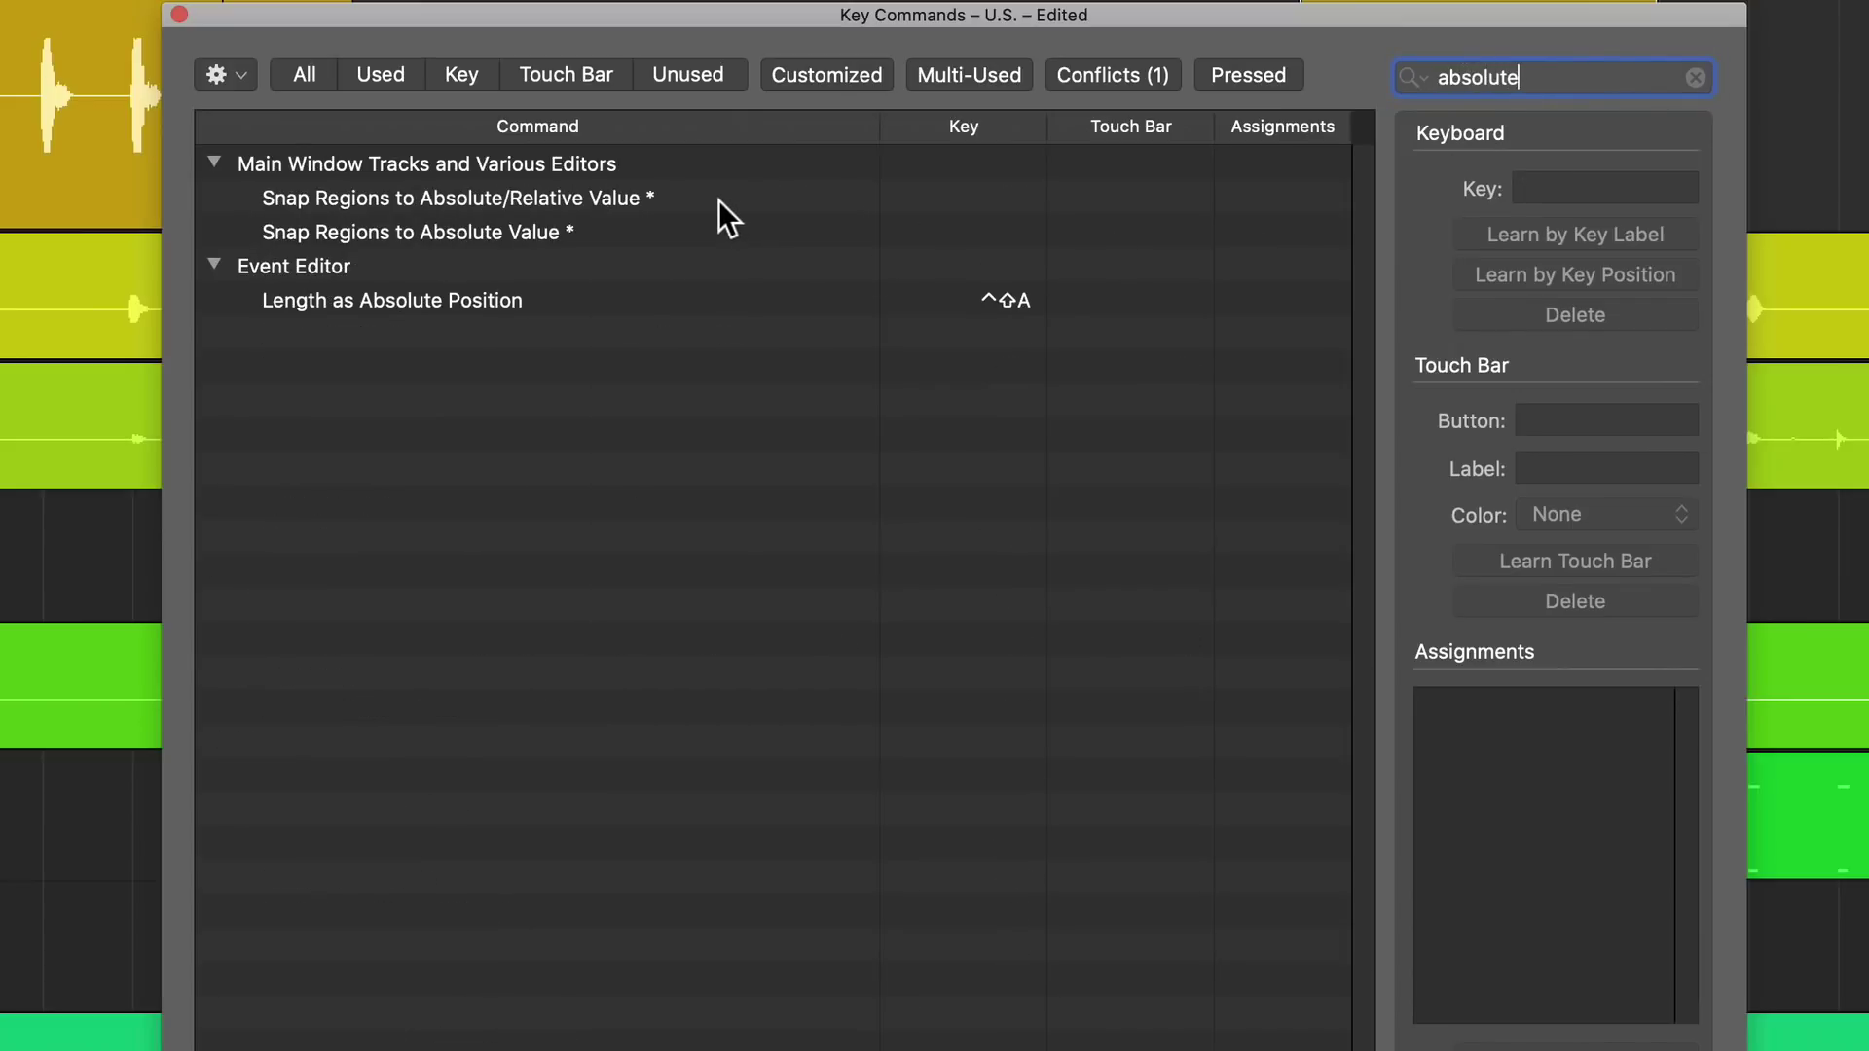
{"action": "left_click", "coordinate": [711, 200]}
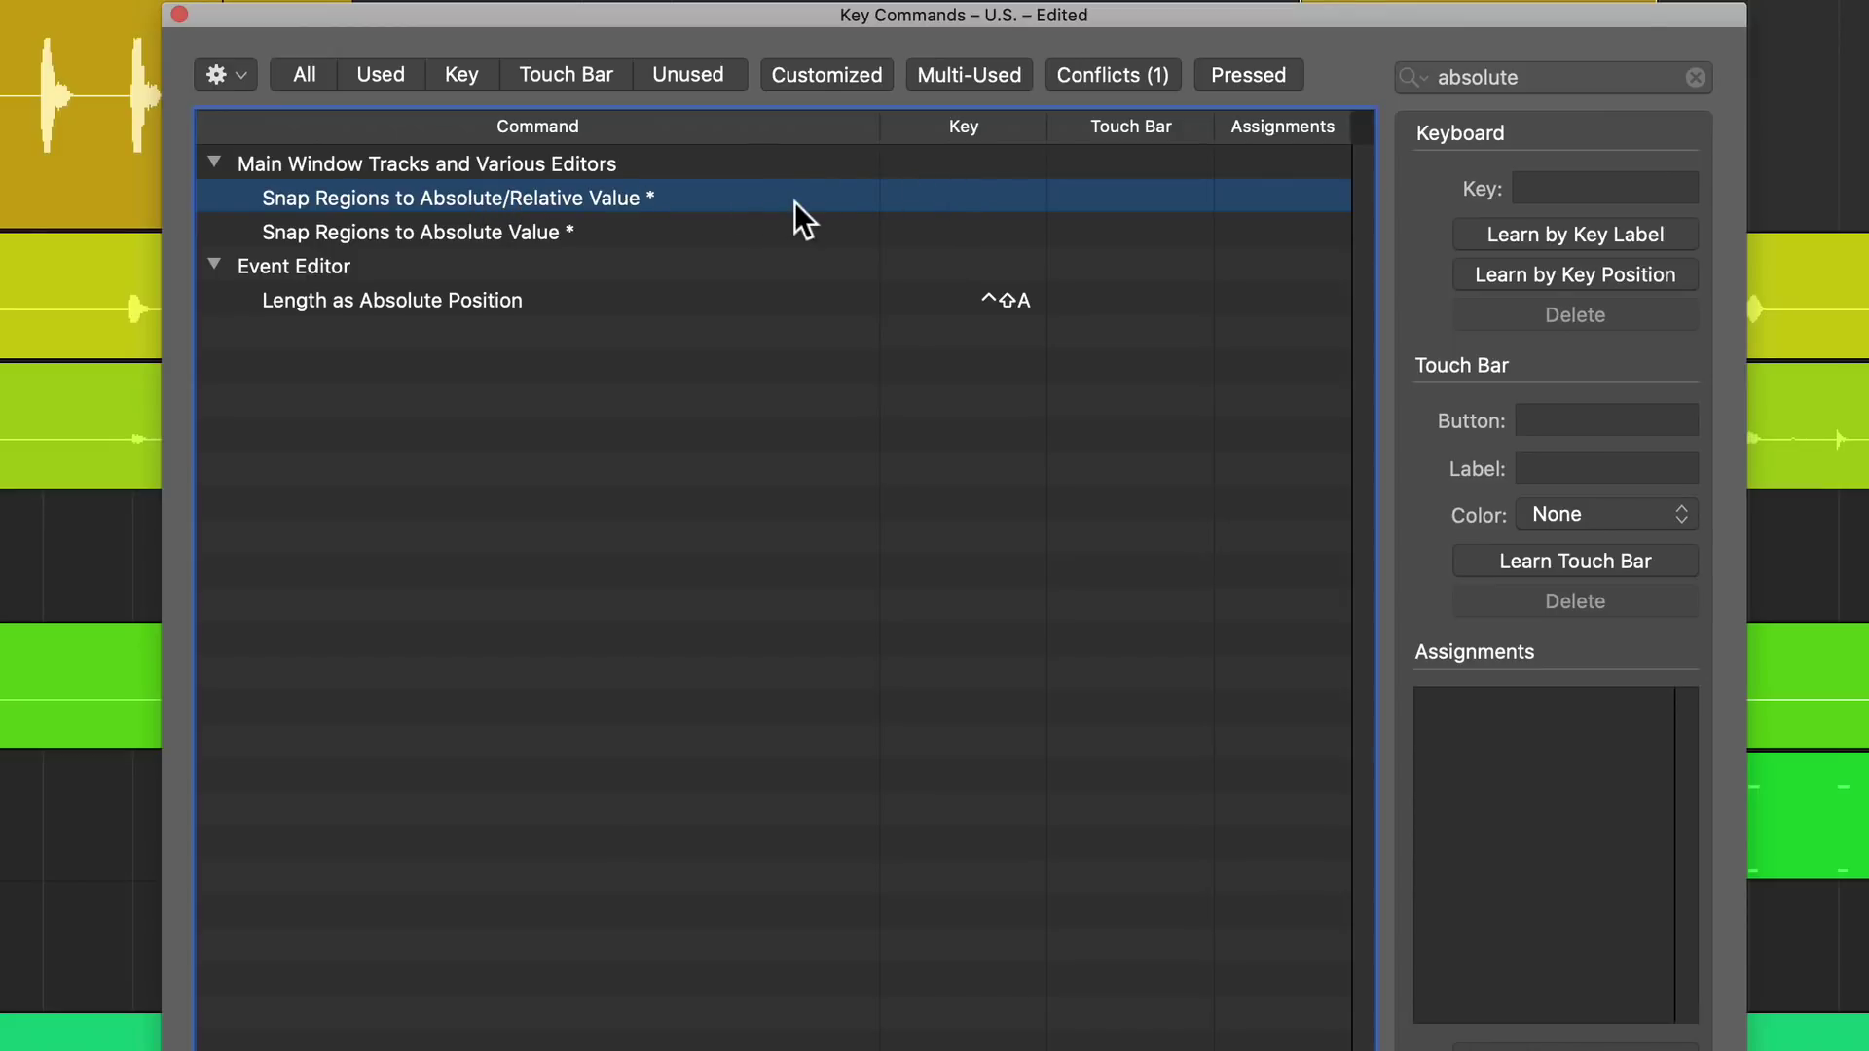
{"action": "left_click", "coordinate": [1536, 282]}
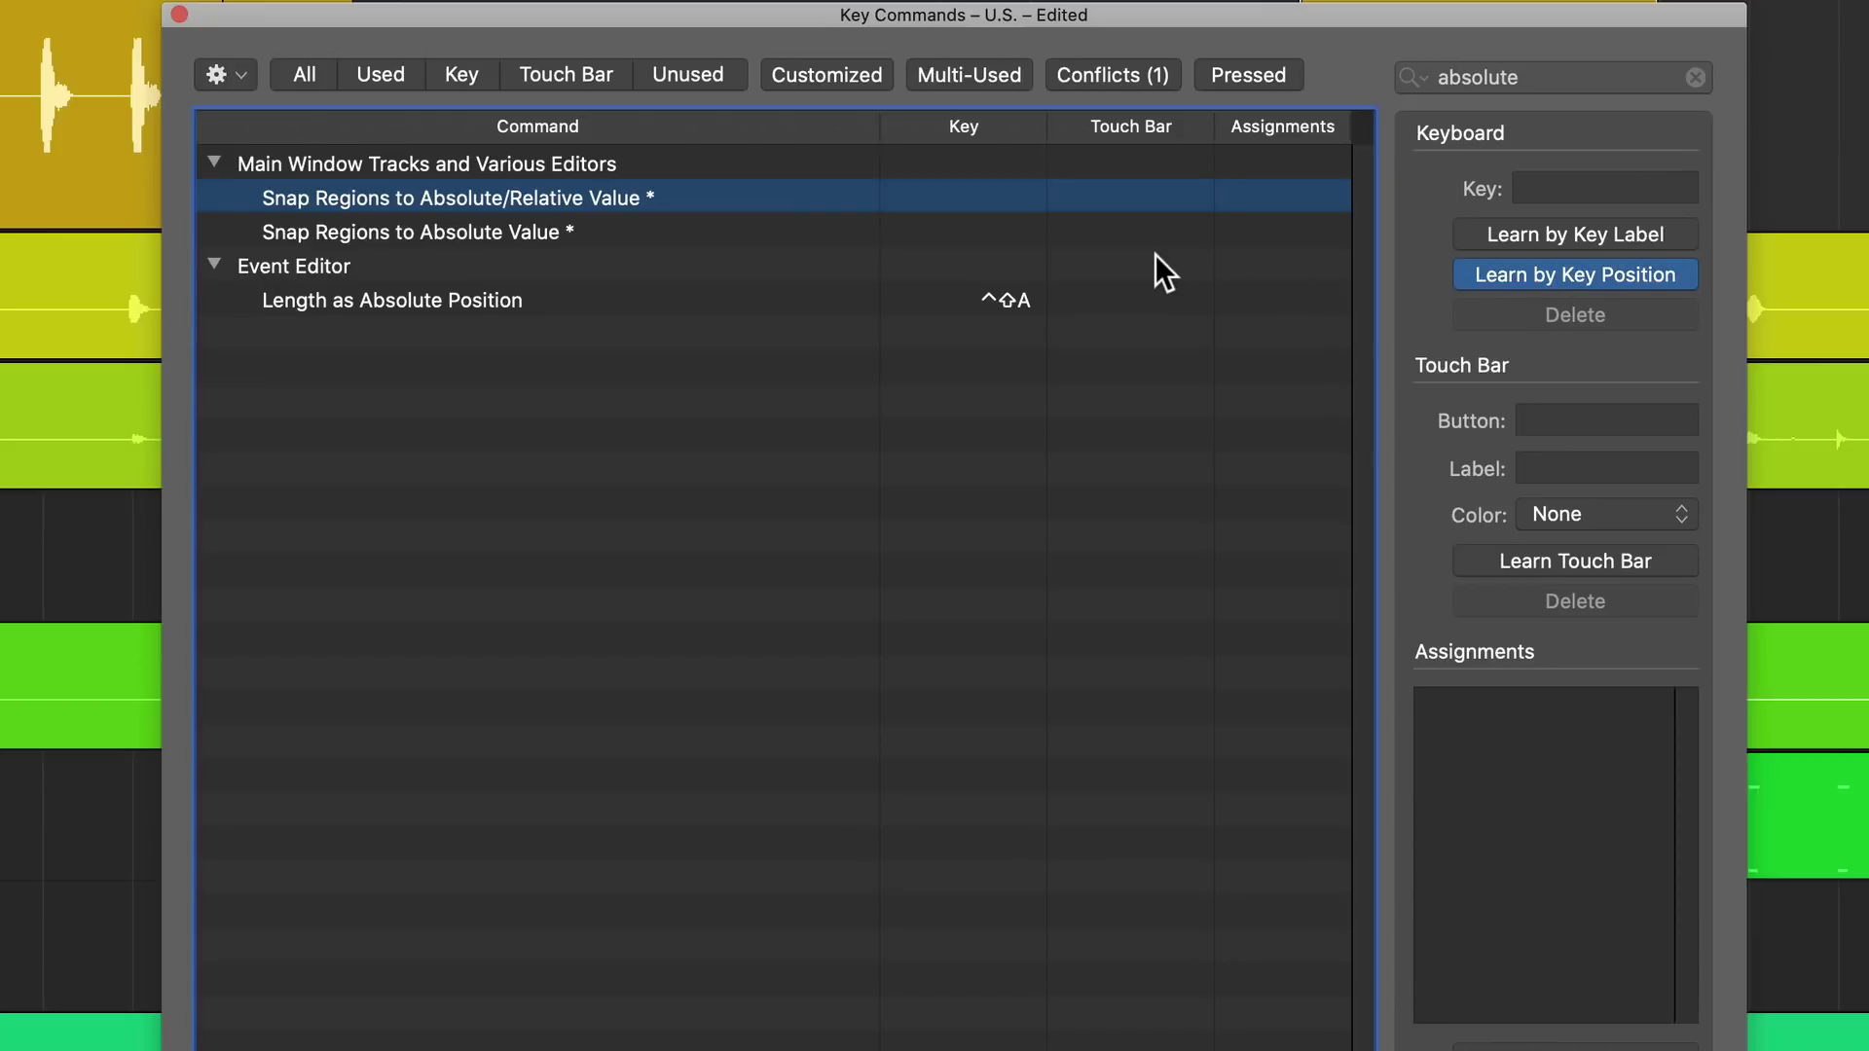
{"action": "key", "text": "alt+shift+period"}
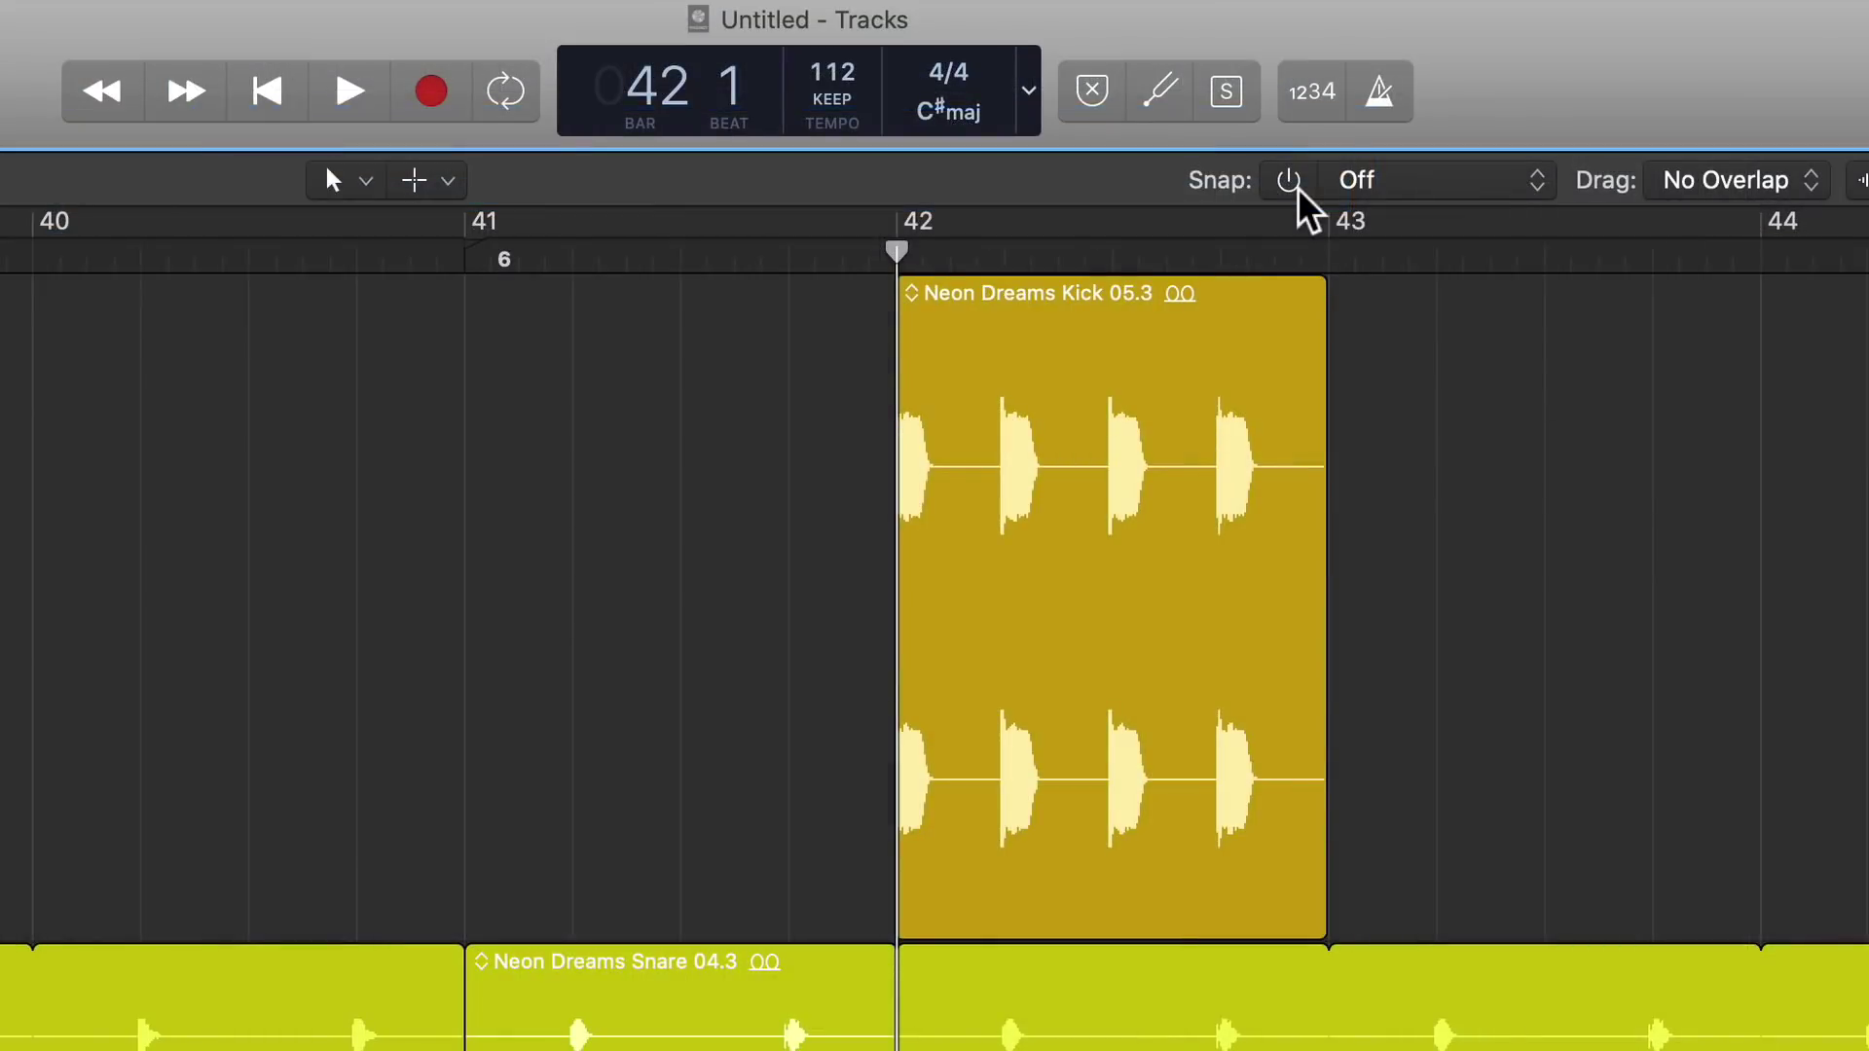
Step: Toggle Snap to Grid off and on several times with the snap mode set to Division
{"action": "key", "text": "alt+shift+period"}
{"action": "key", "text": "alt+shift+period"}
{"action": "key", "text": "alt+shift+period"}
{"action": "key", "text": "alt+shift+period"}
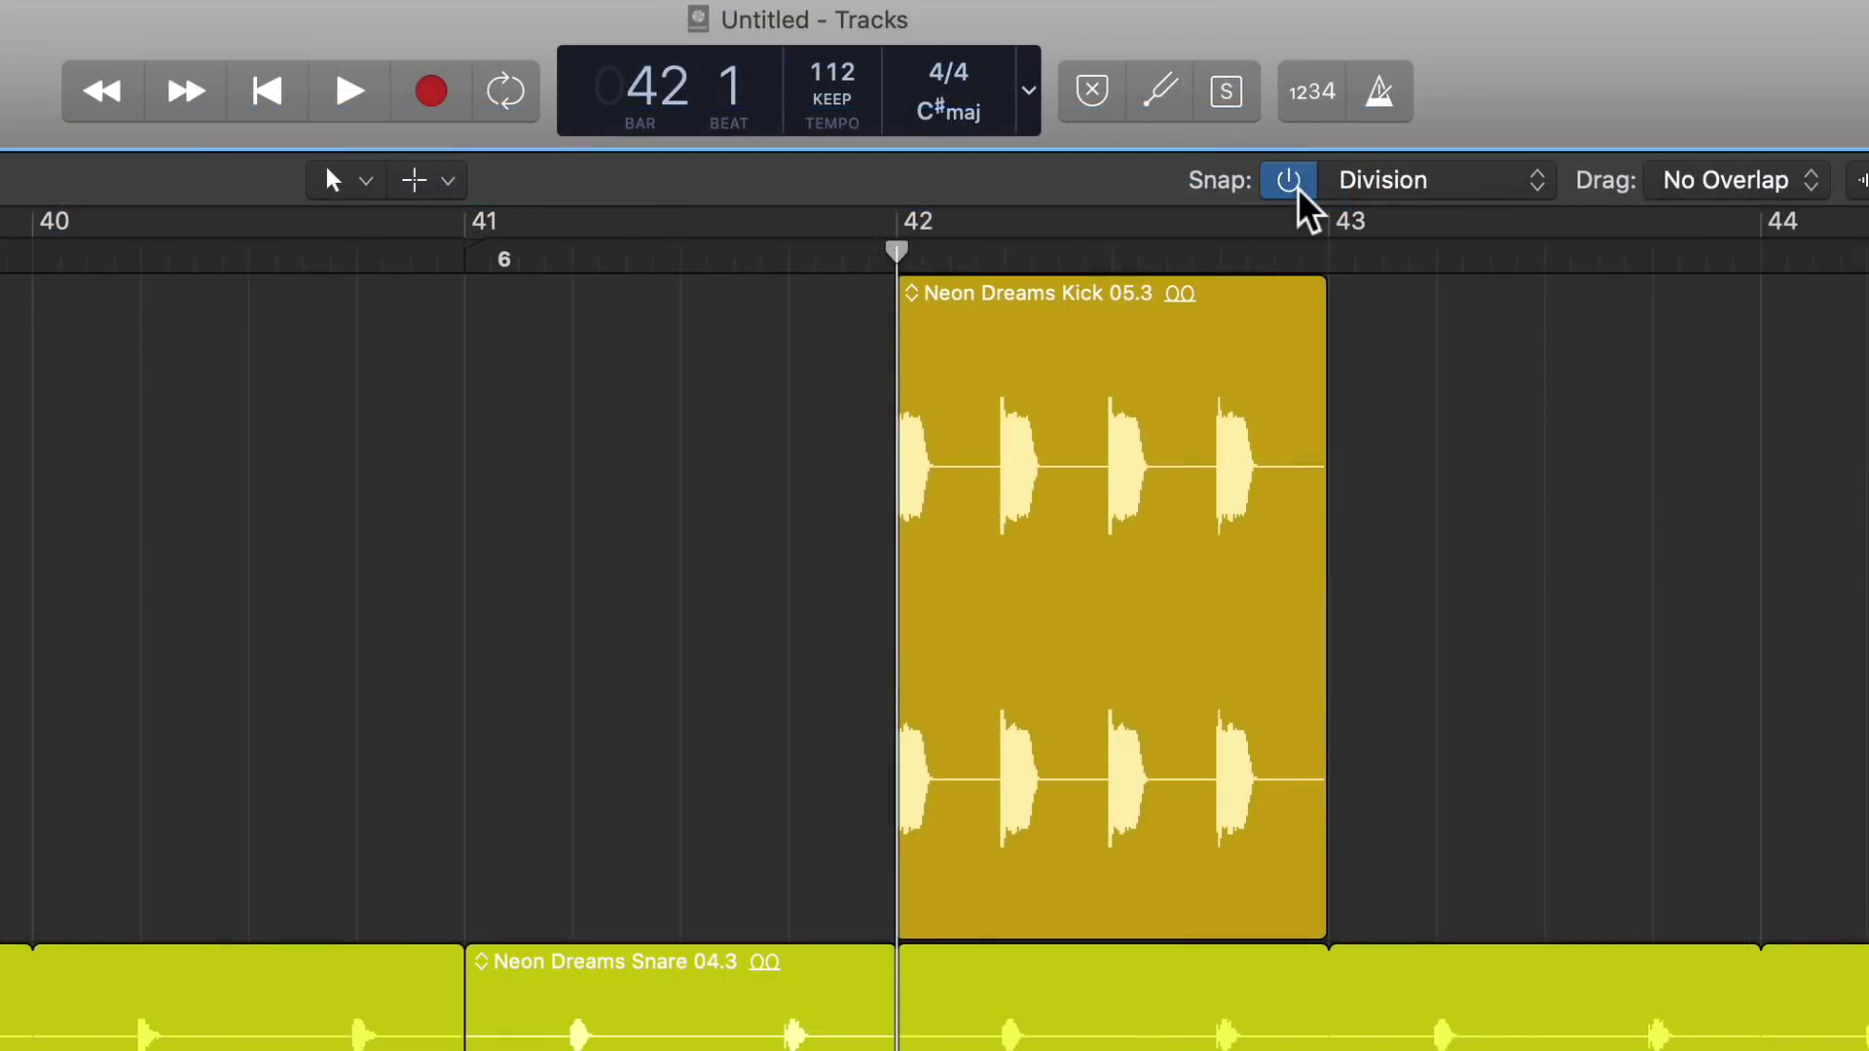
{"action": "key", "text": "alt+shift+period"}
{"action": "key", "text": "alt+shift+period"}
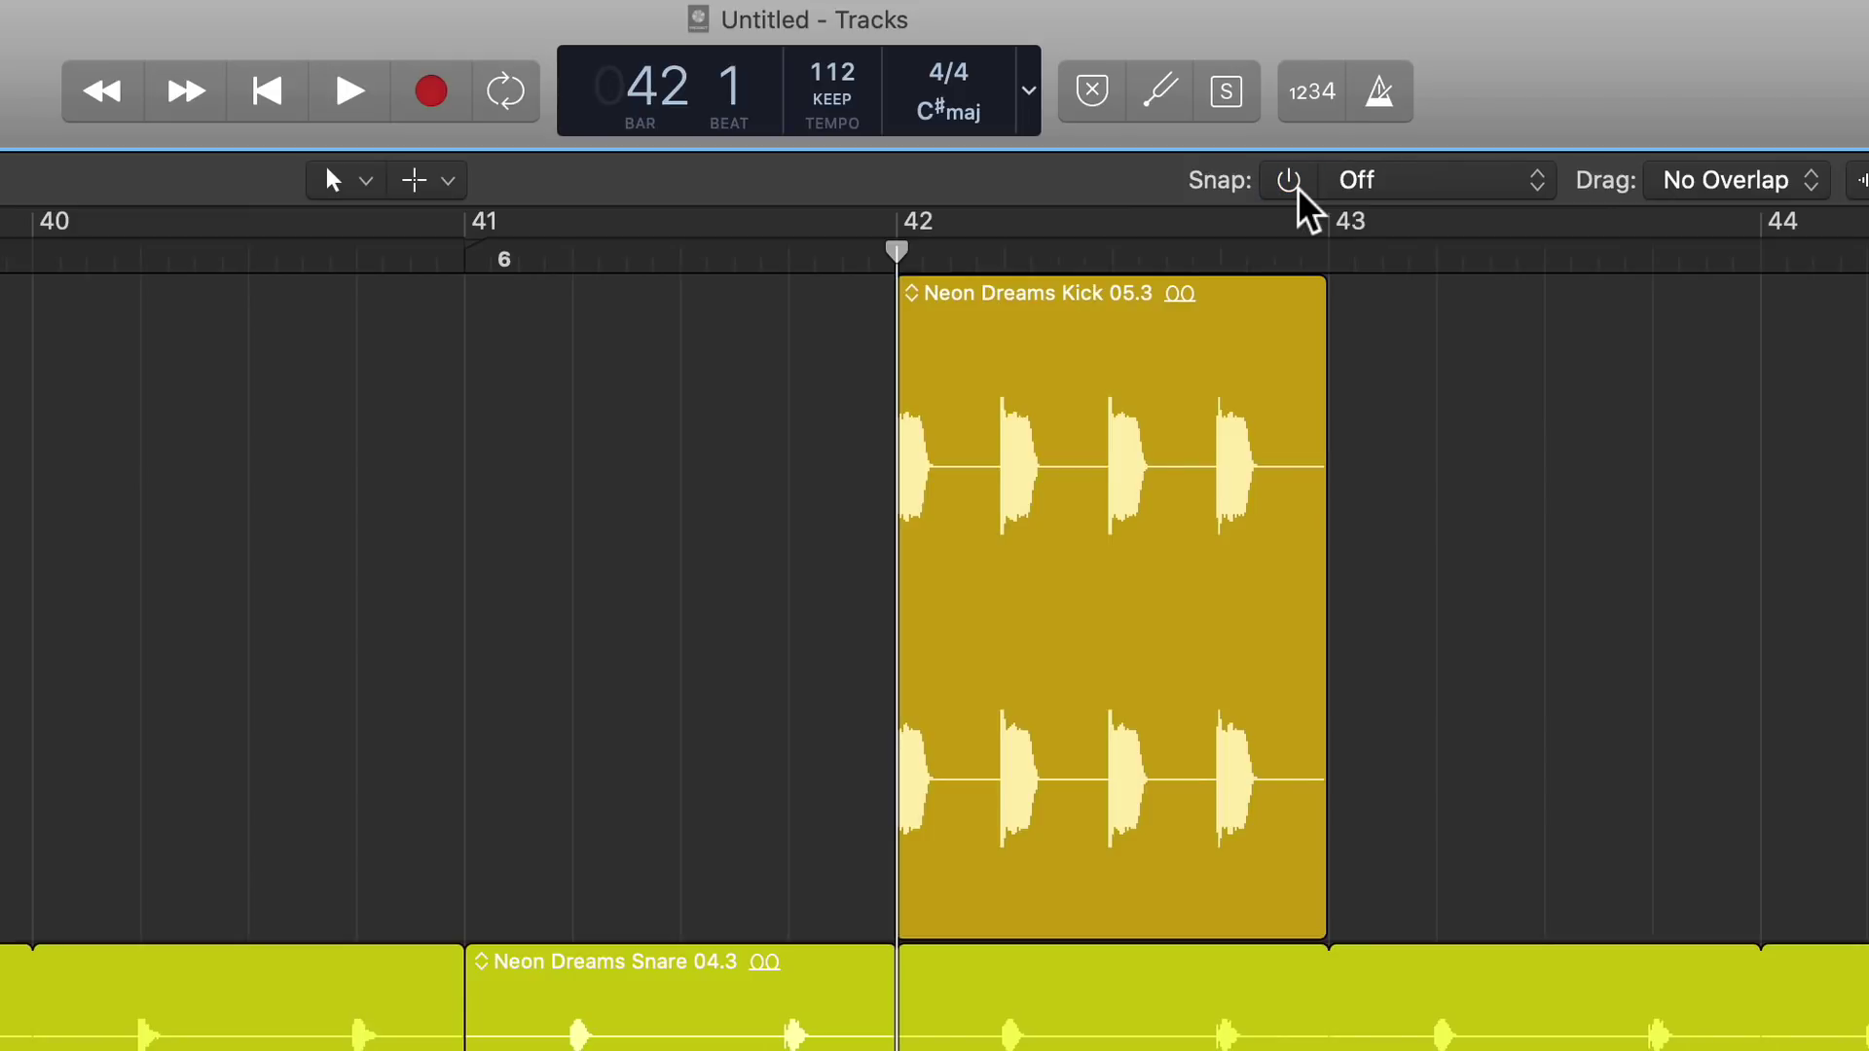
{"action": "left_click", "coordinate": [1297, 190]}
{"action": "left_click", "coordinate": [1297, 190]}
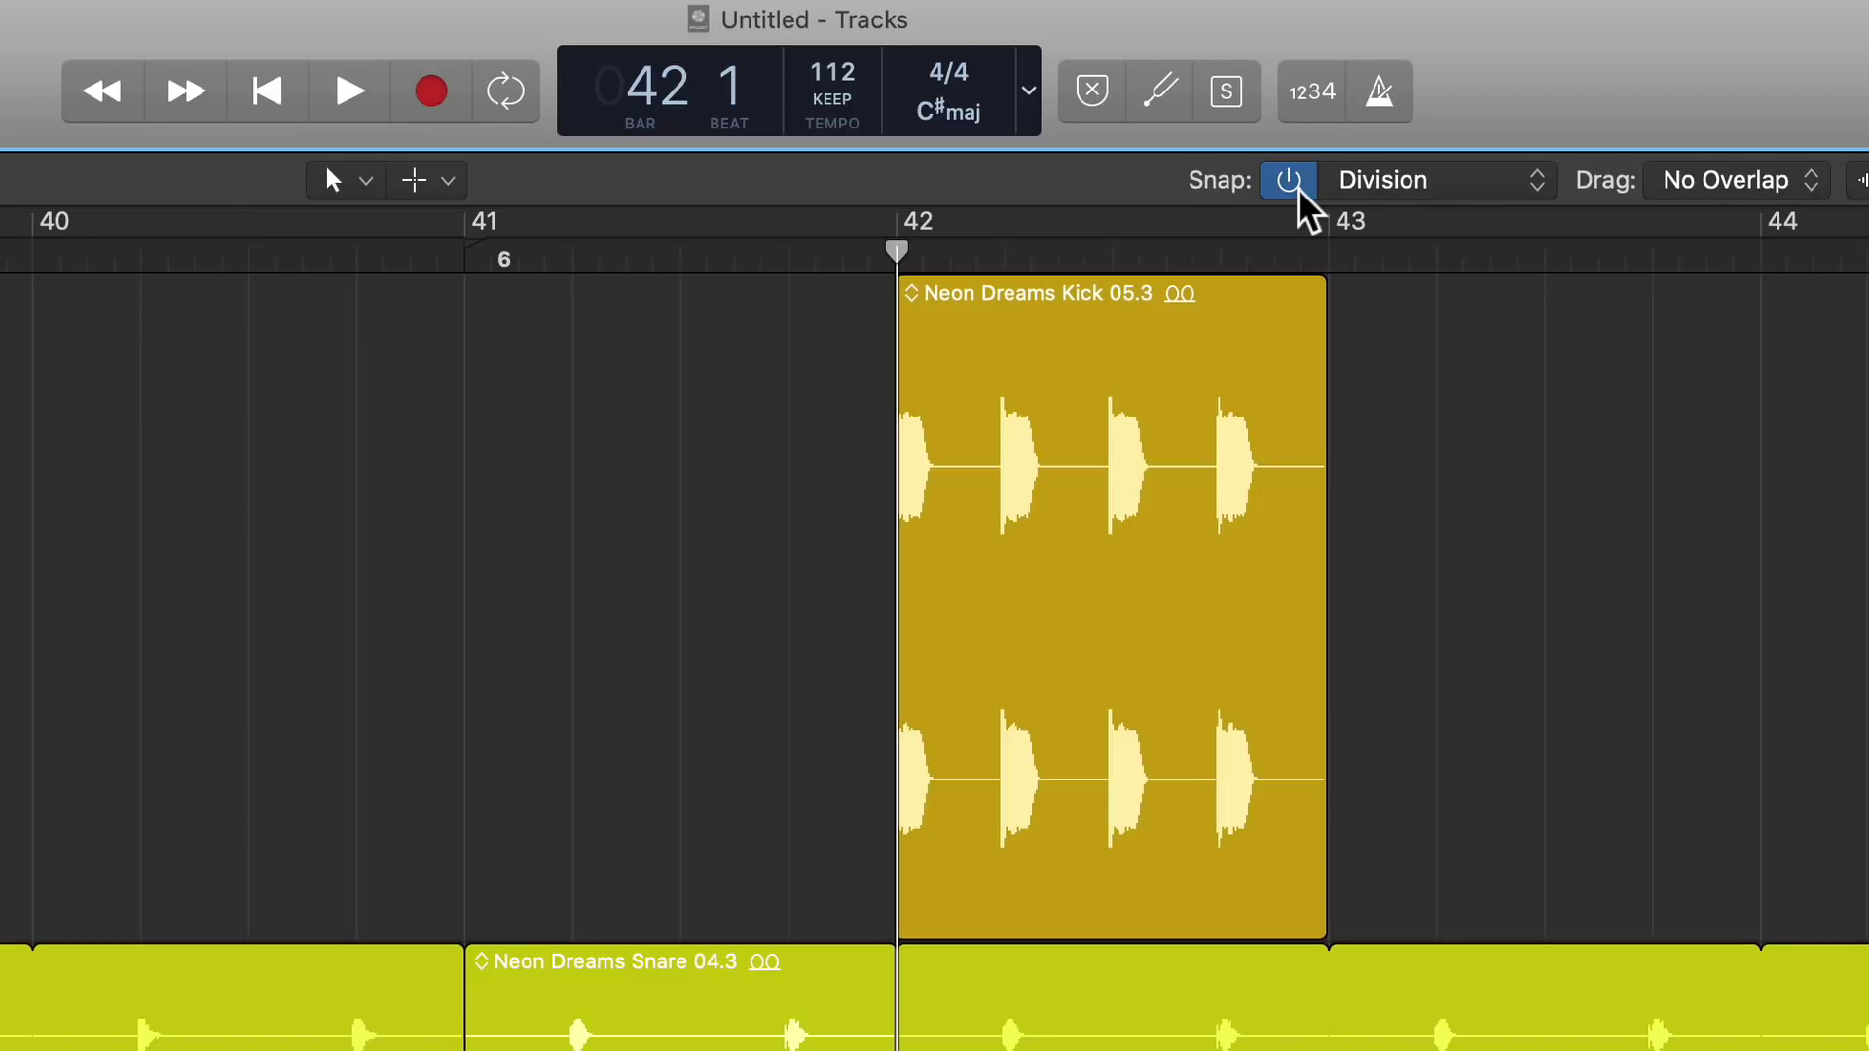
{"action": "left_click", "coordinate": [1297, 190]}
{"action": "left_click", "coordinate": [1298, 190]}
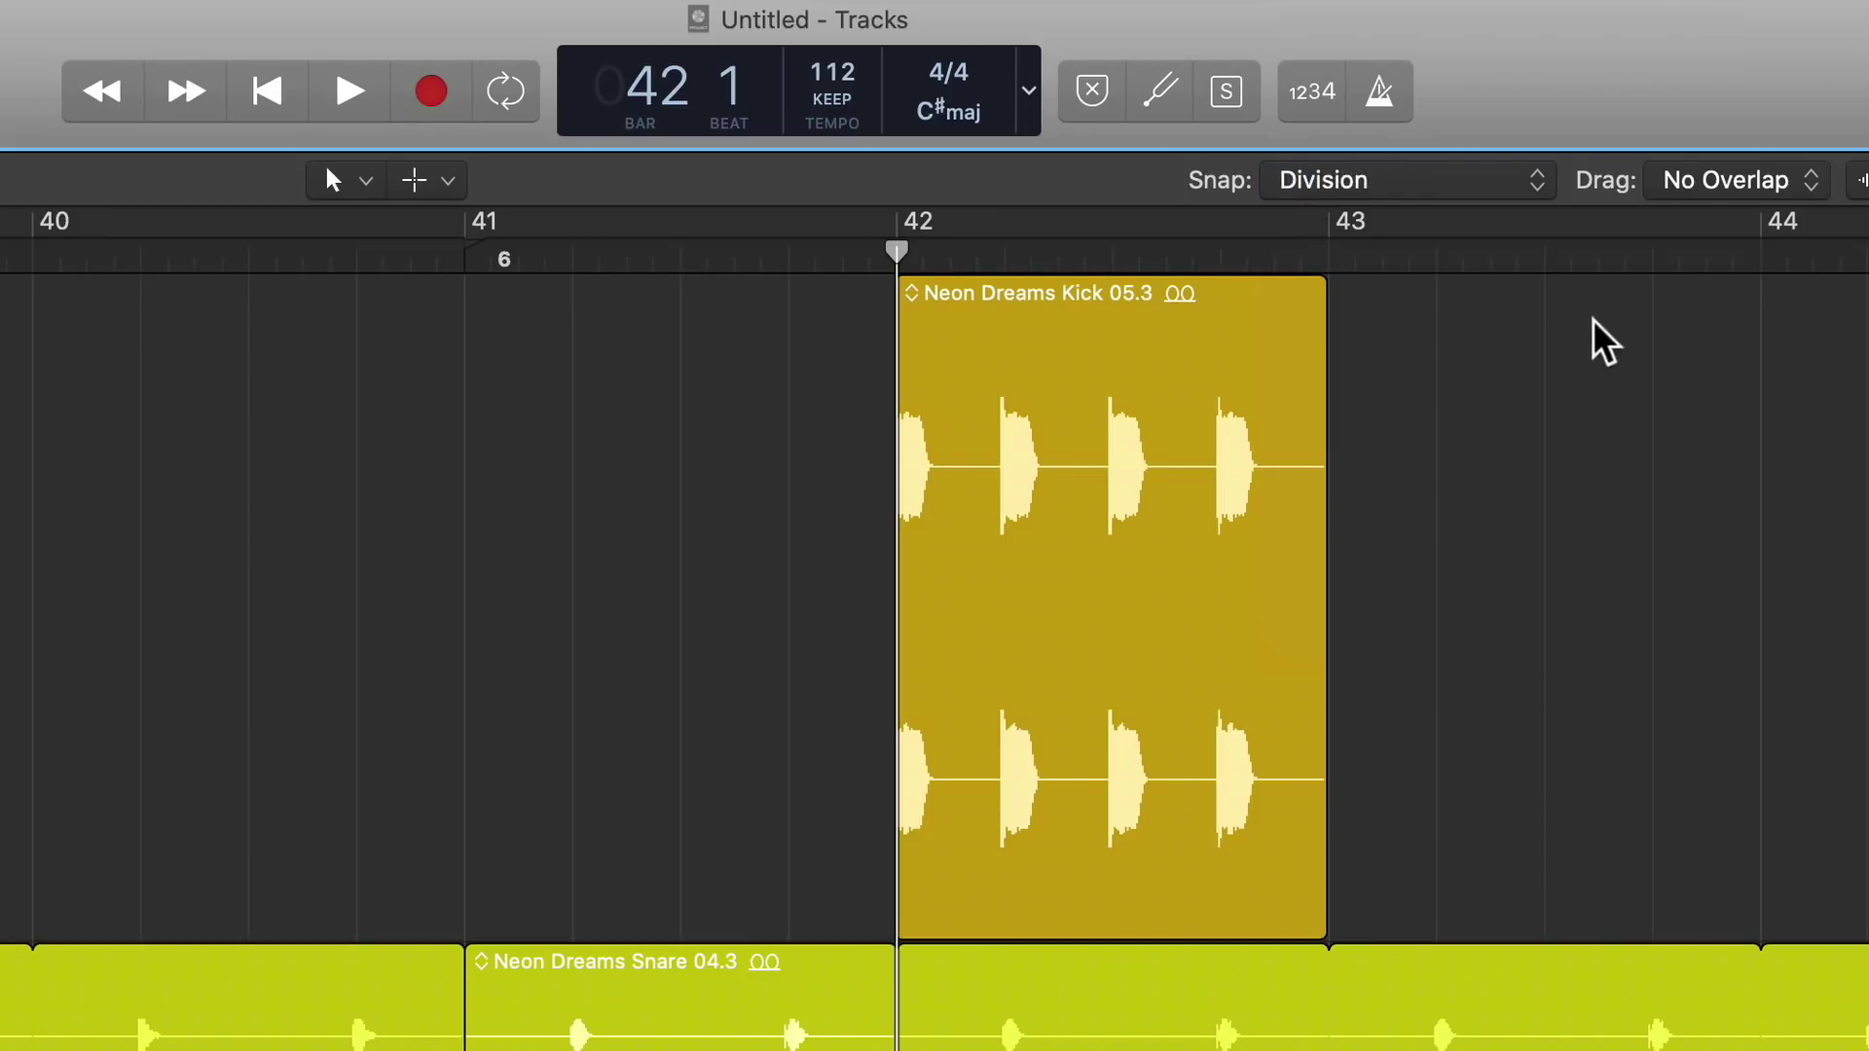
Step: Switch region snapping from absolute to relative value and check the change in the snap options
{"action": "left_click", "coordinate": [1504, 183]}
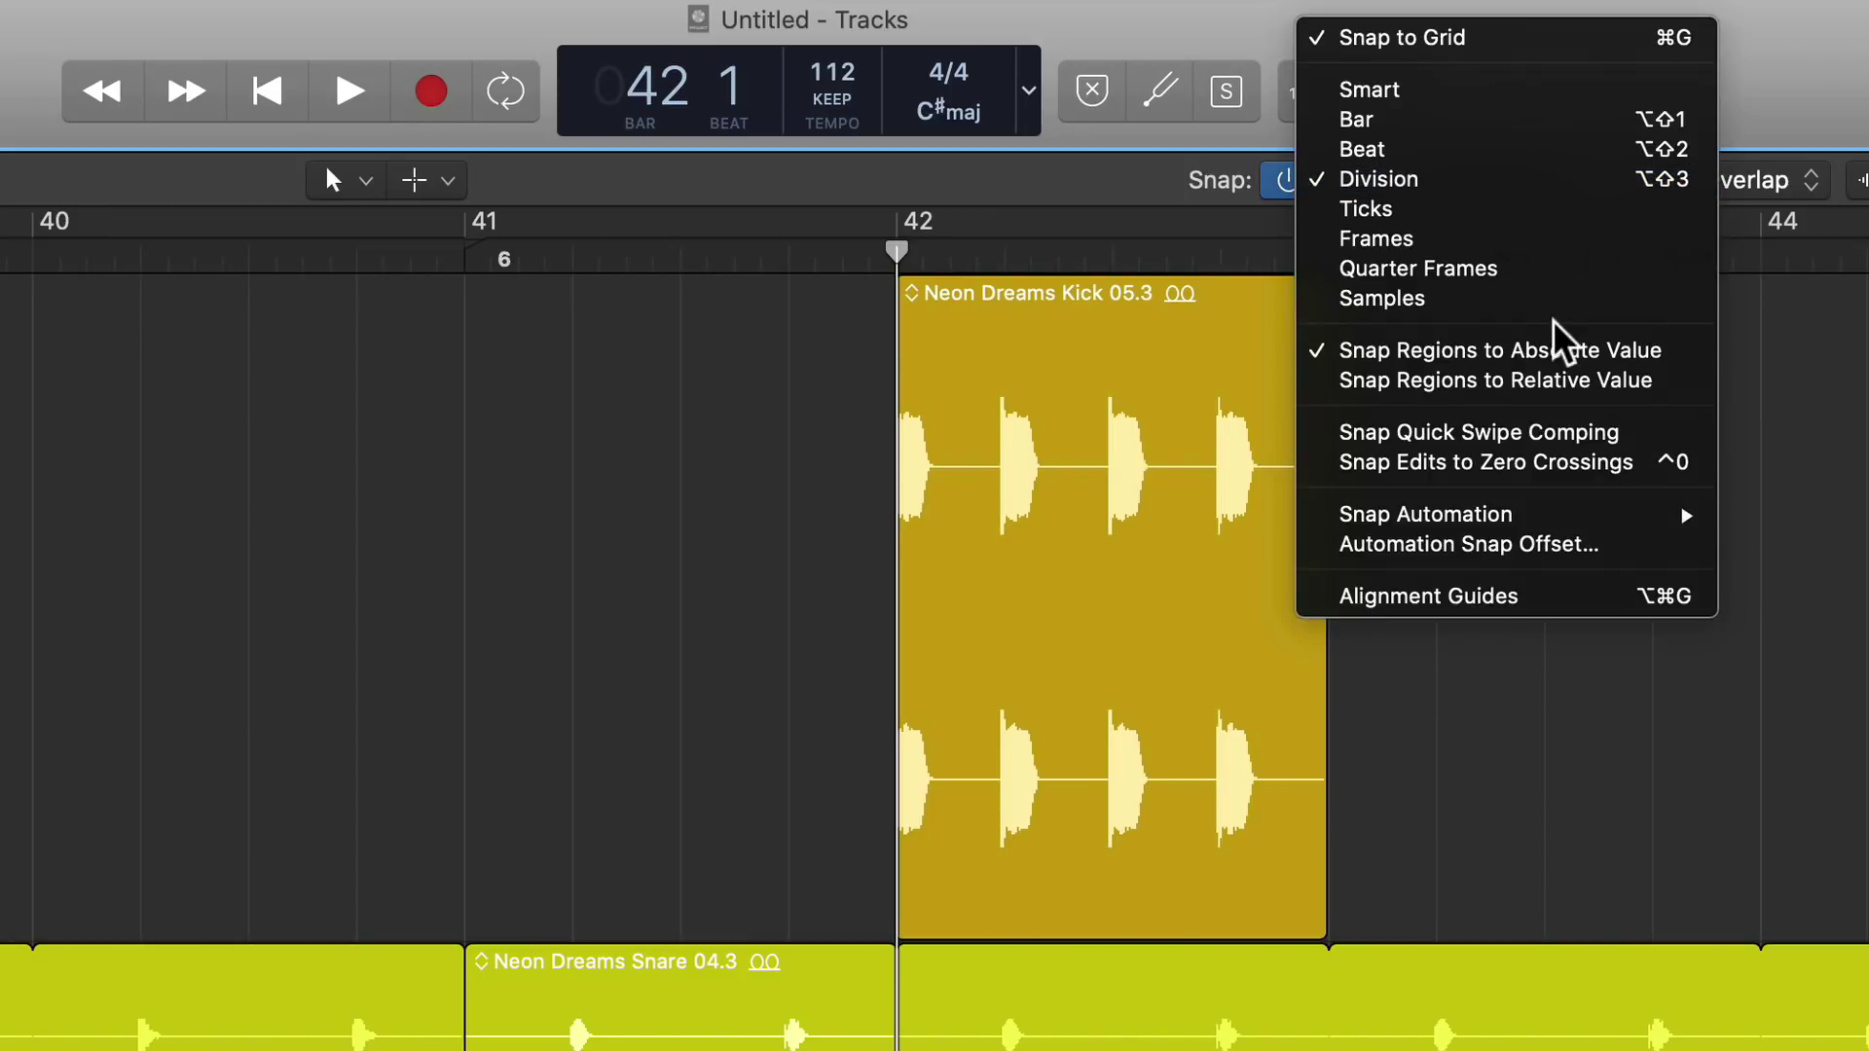
{"action": "left_click", "coordinate": [1797, 377]}
{"action": "left_click", "coordinate": [1509, 185]}
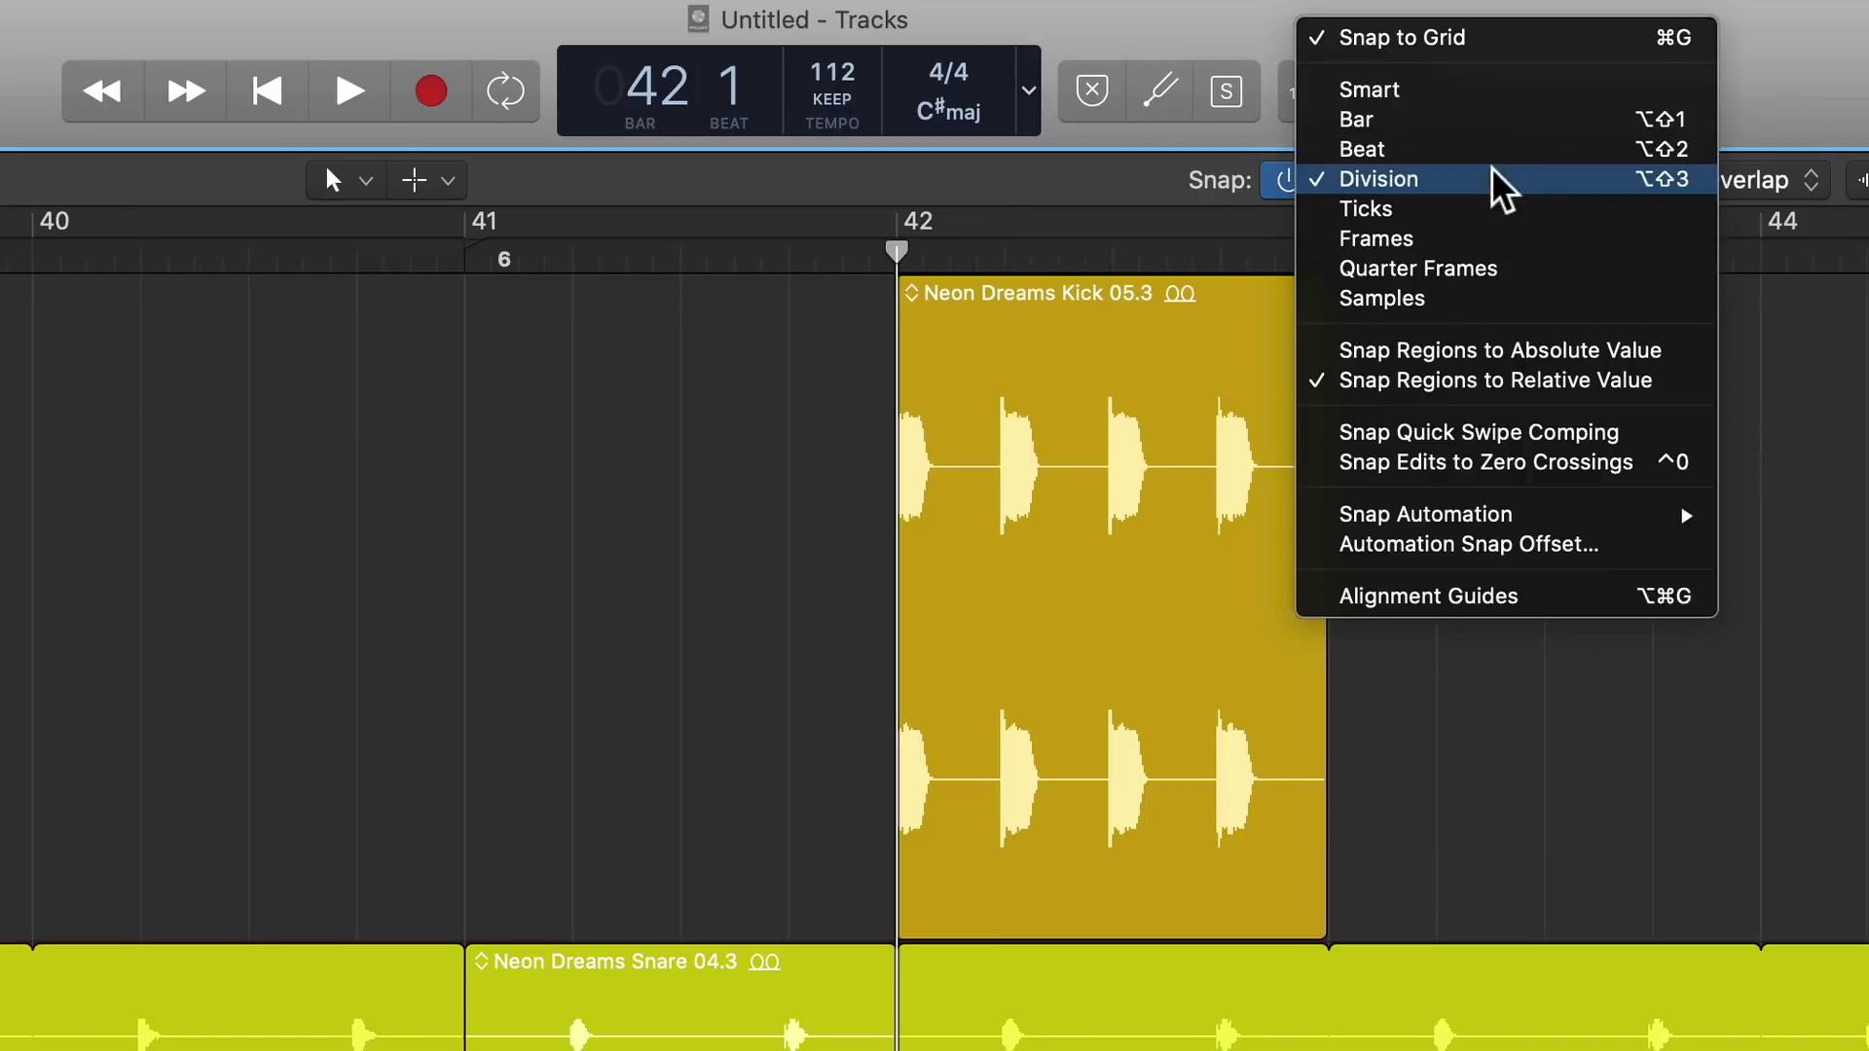
{"action": "left_click", "coordinate": [1844, 427]}
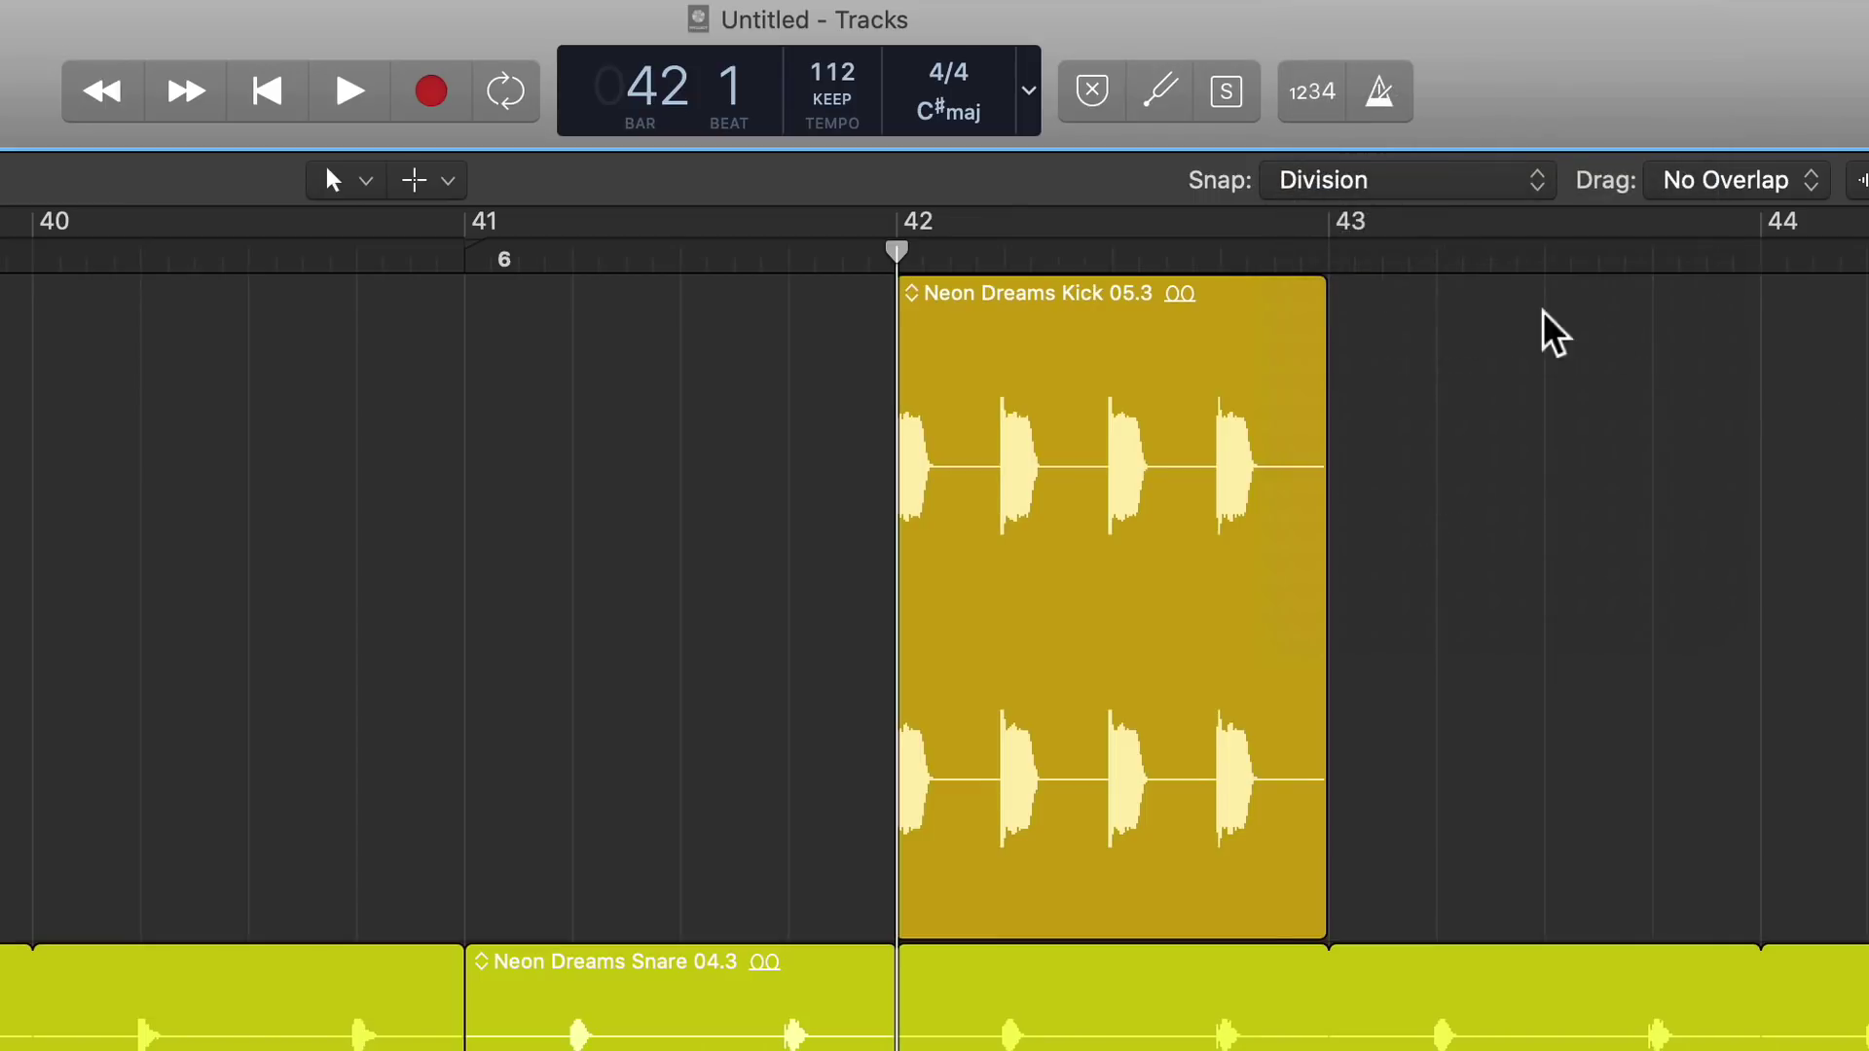
Step: Shift the kick region about half a beat past bar 42 with Division snapping, and try moving it with Beat snapping
{"action": "left_click_drag", "start_coordinate": [1076, 458], "coordinate": [1035, 491]}
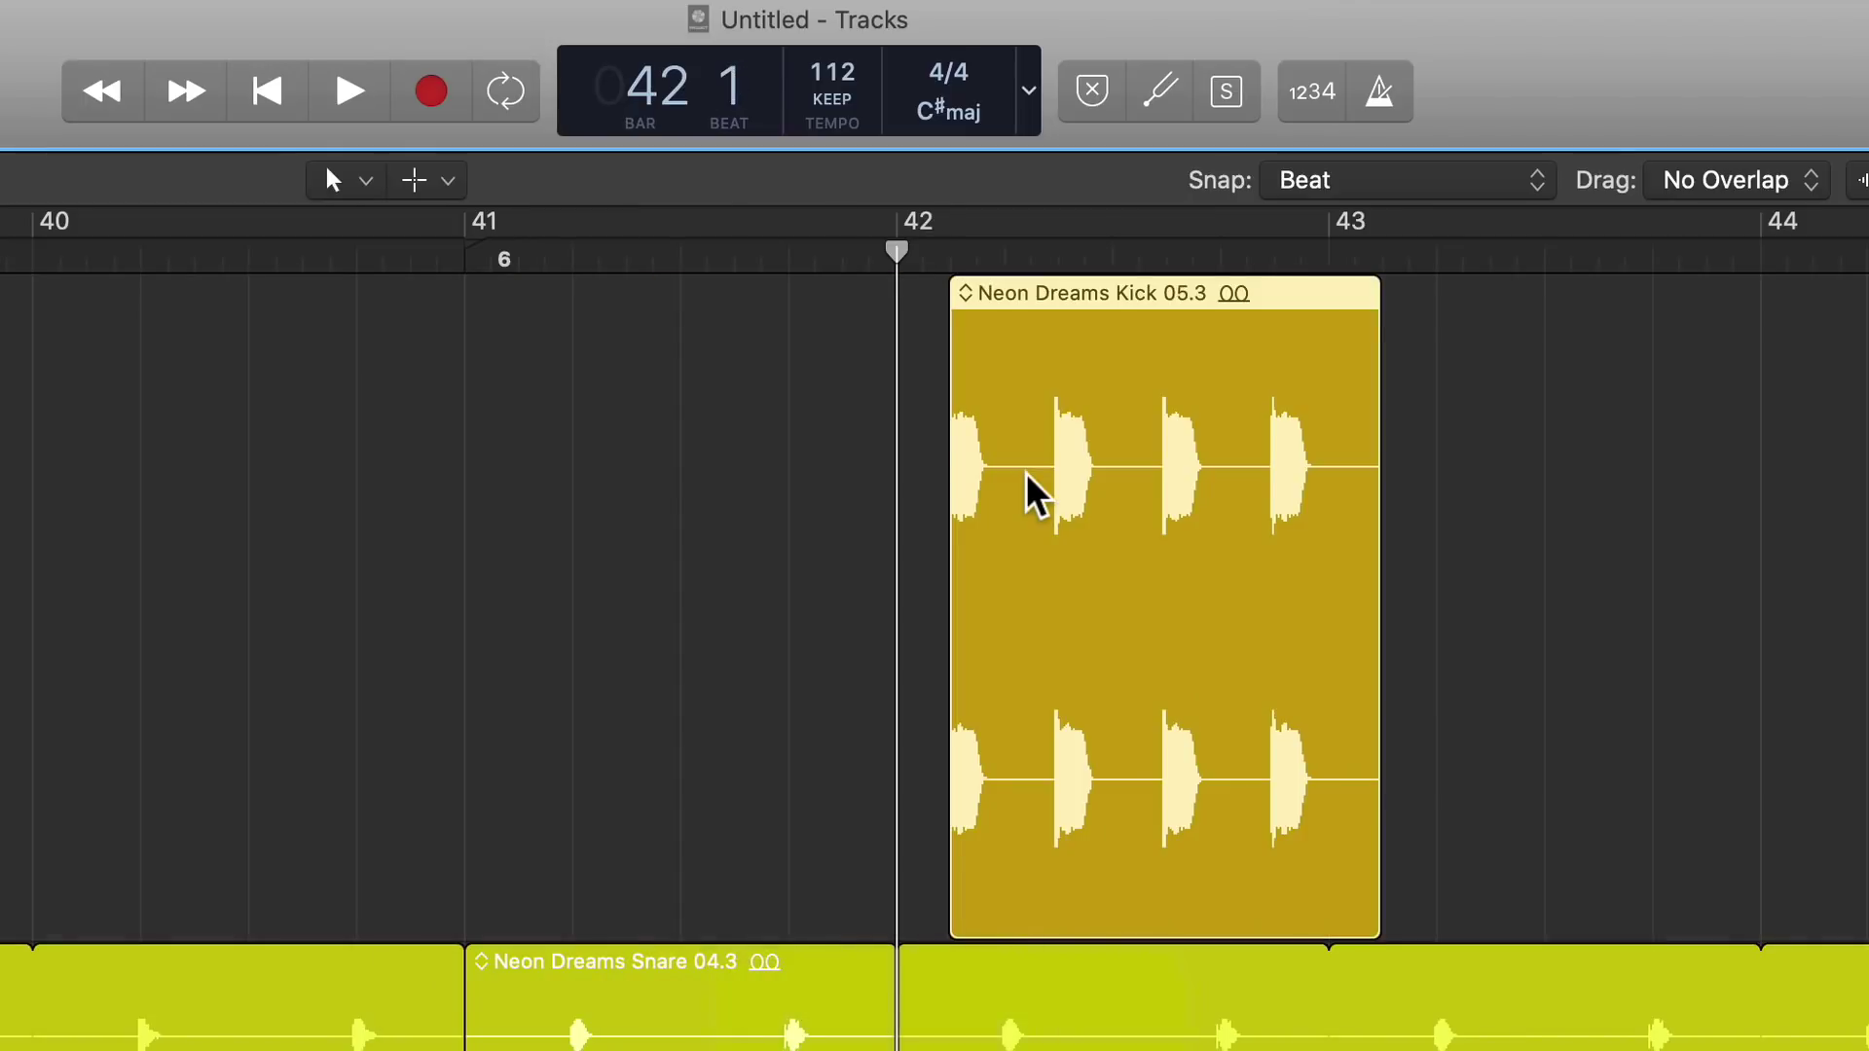
{"action": "left_click_drag", "start_coordinate": [1160, 476], "coordinate": [1183, 446]}
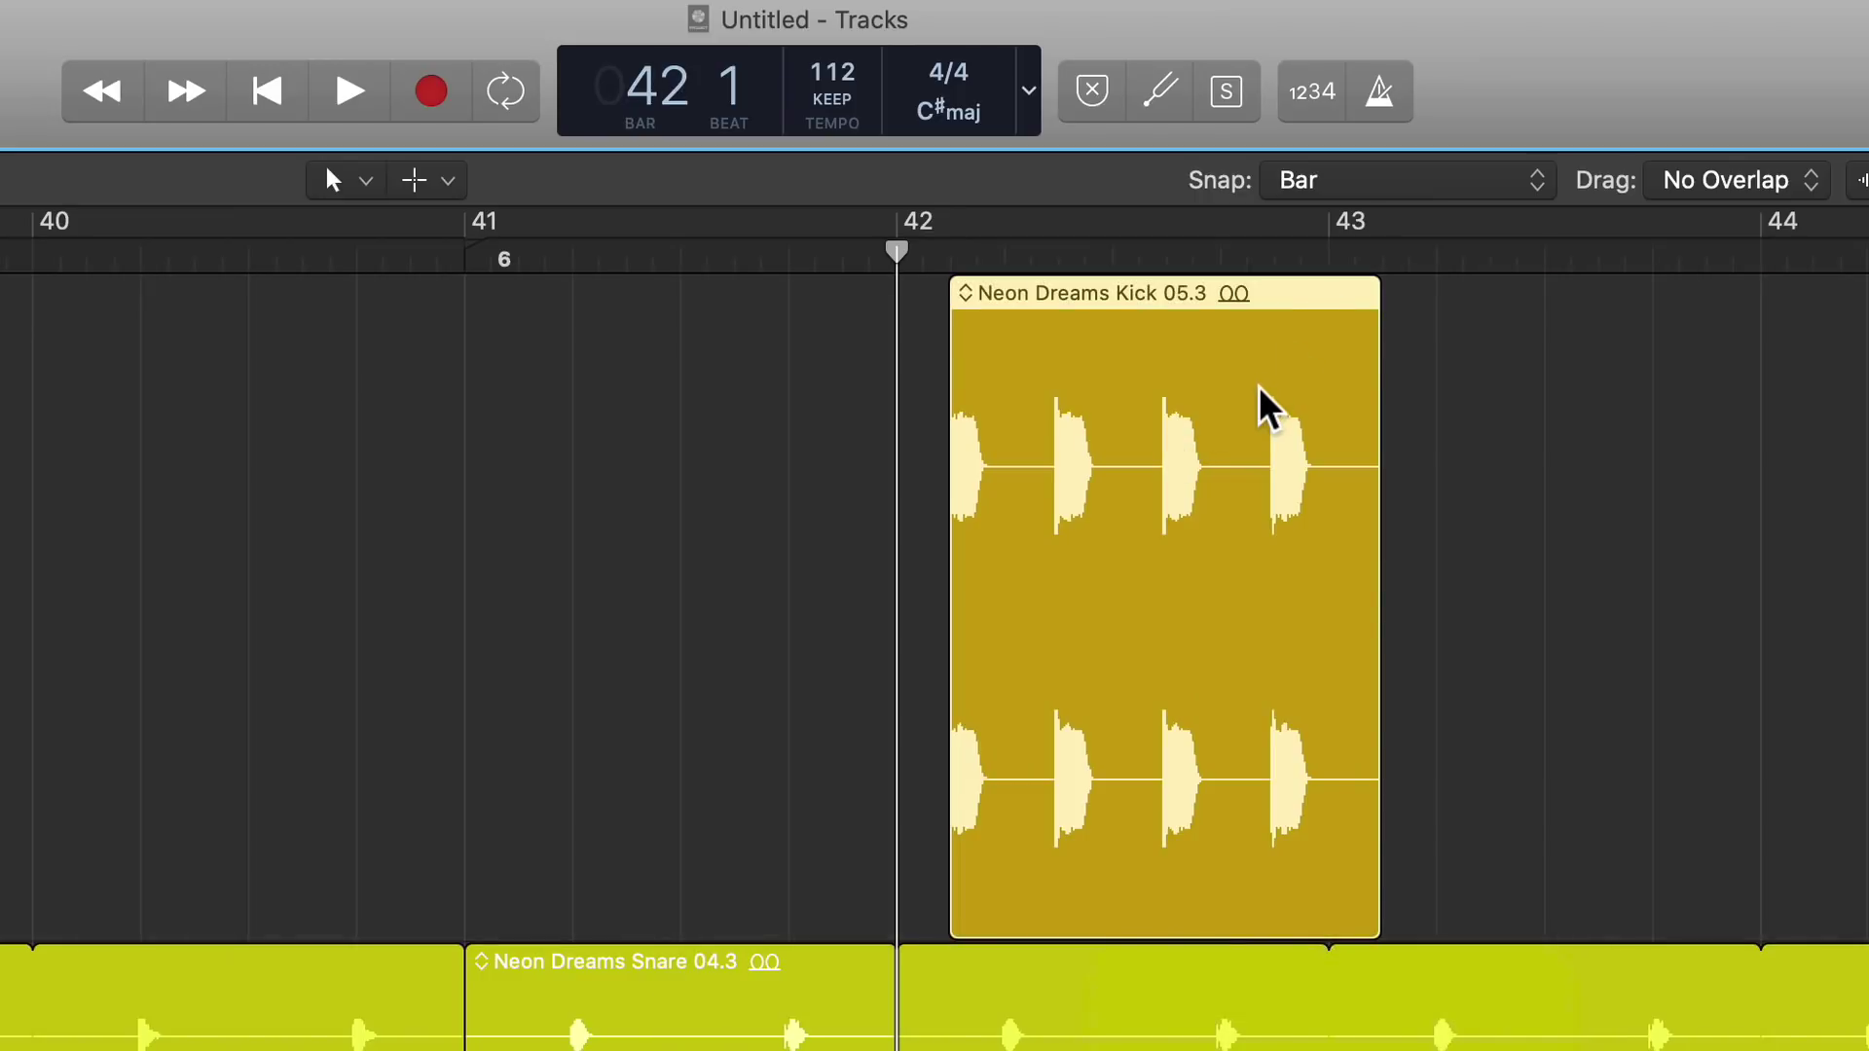
Step: Turn snapping off, move the kick region freely to about half a beat before bar 42, and turn Bar snapping back on
{"action": "key", "text": "super+g"}
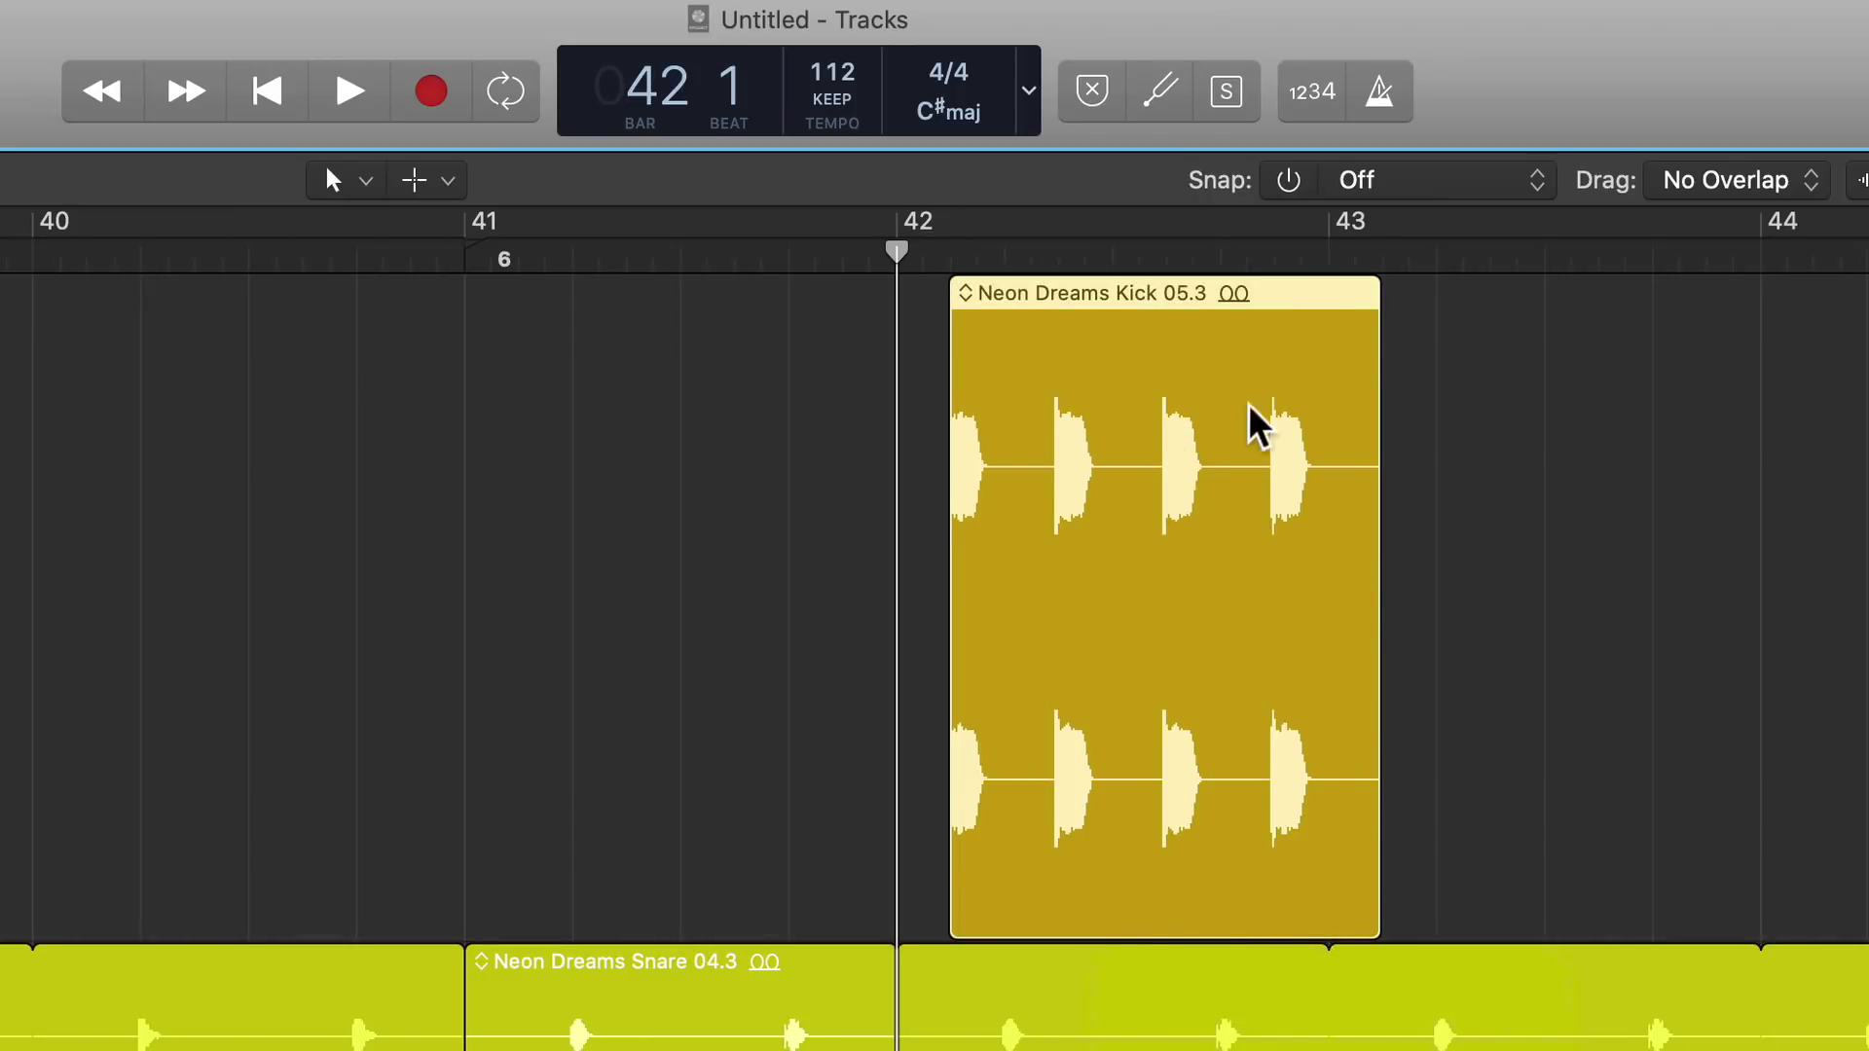
{"action": "left_click_drag", "start_coordinate": [1177, 449], "coordinate": [1092, 461]}
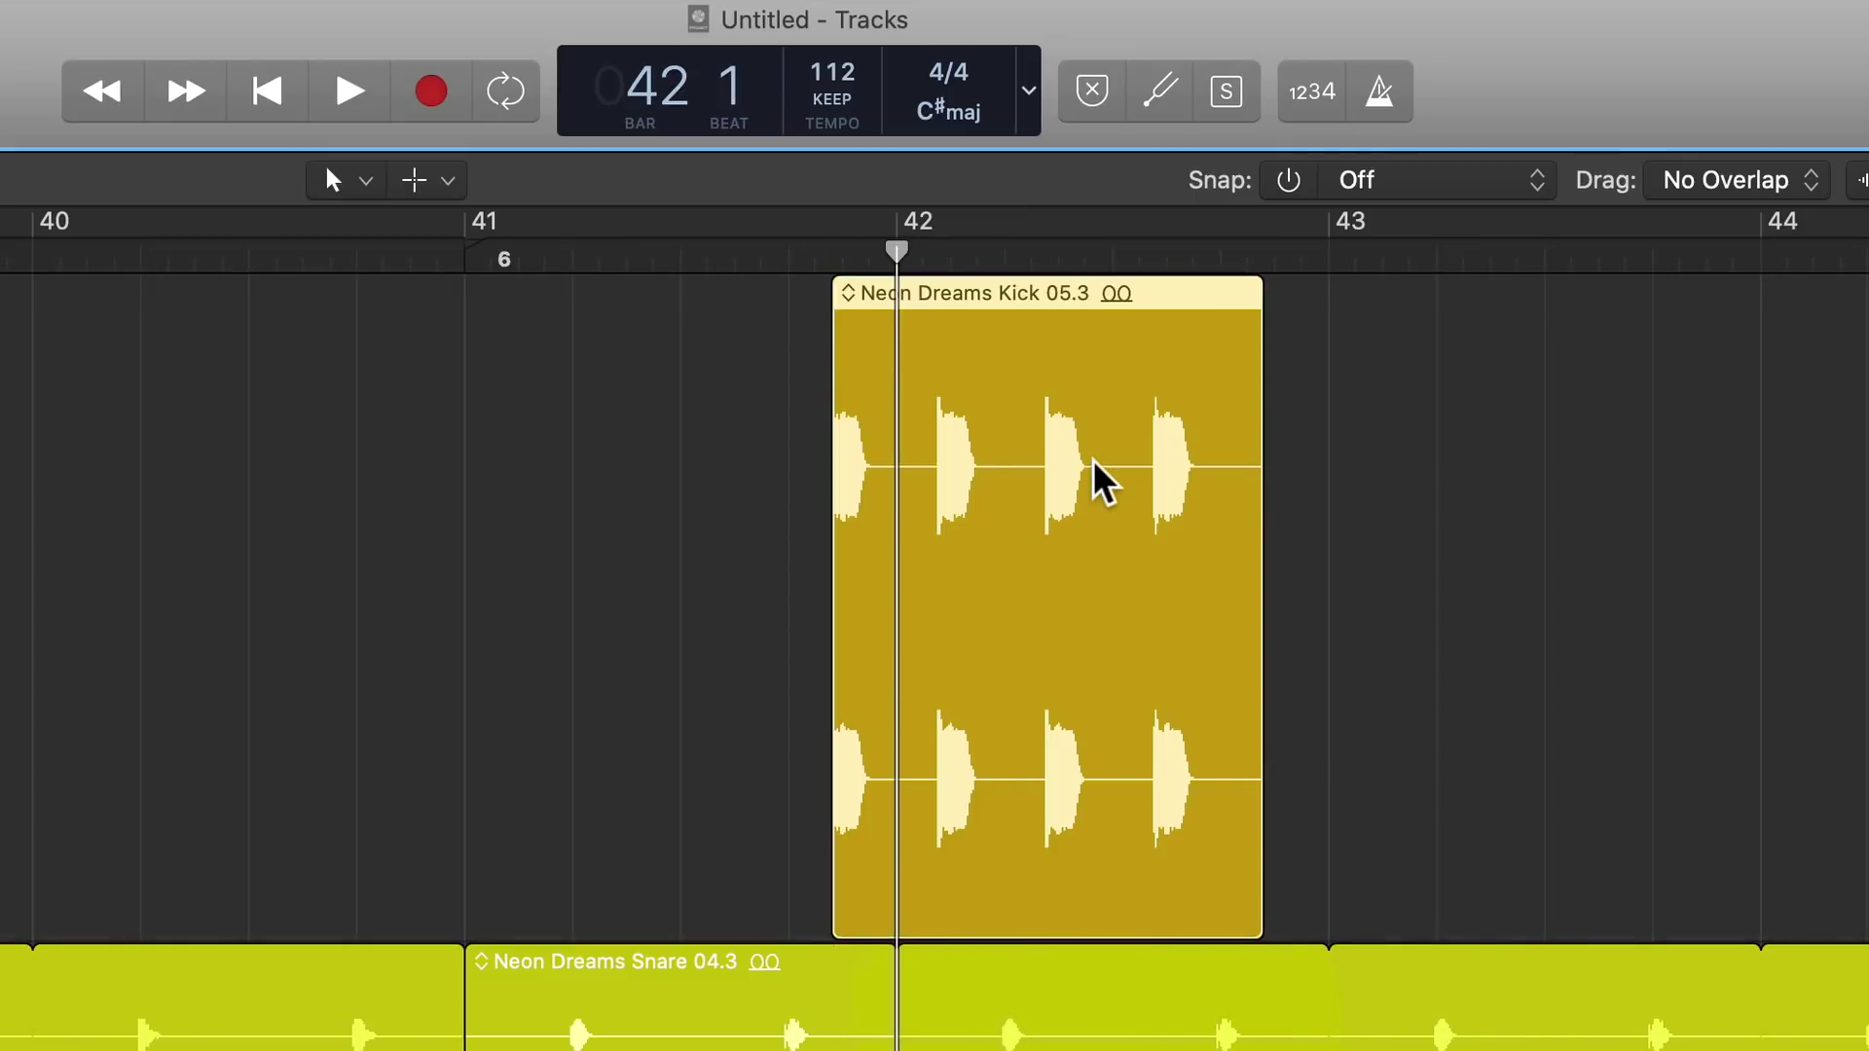
{"action": "key", "text": "super+g"}
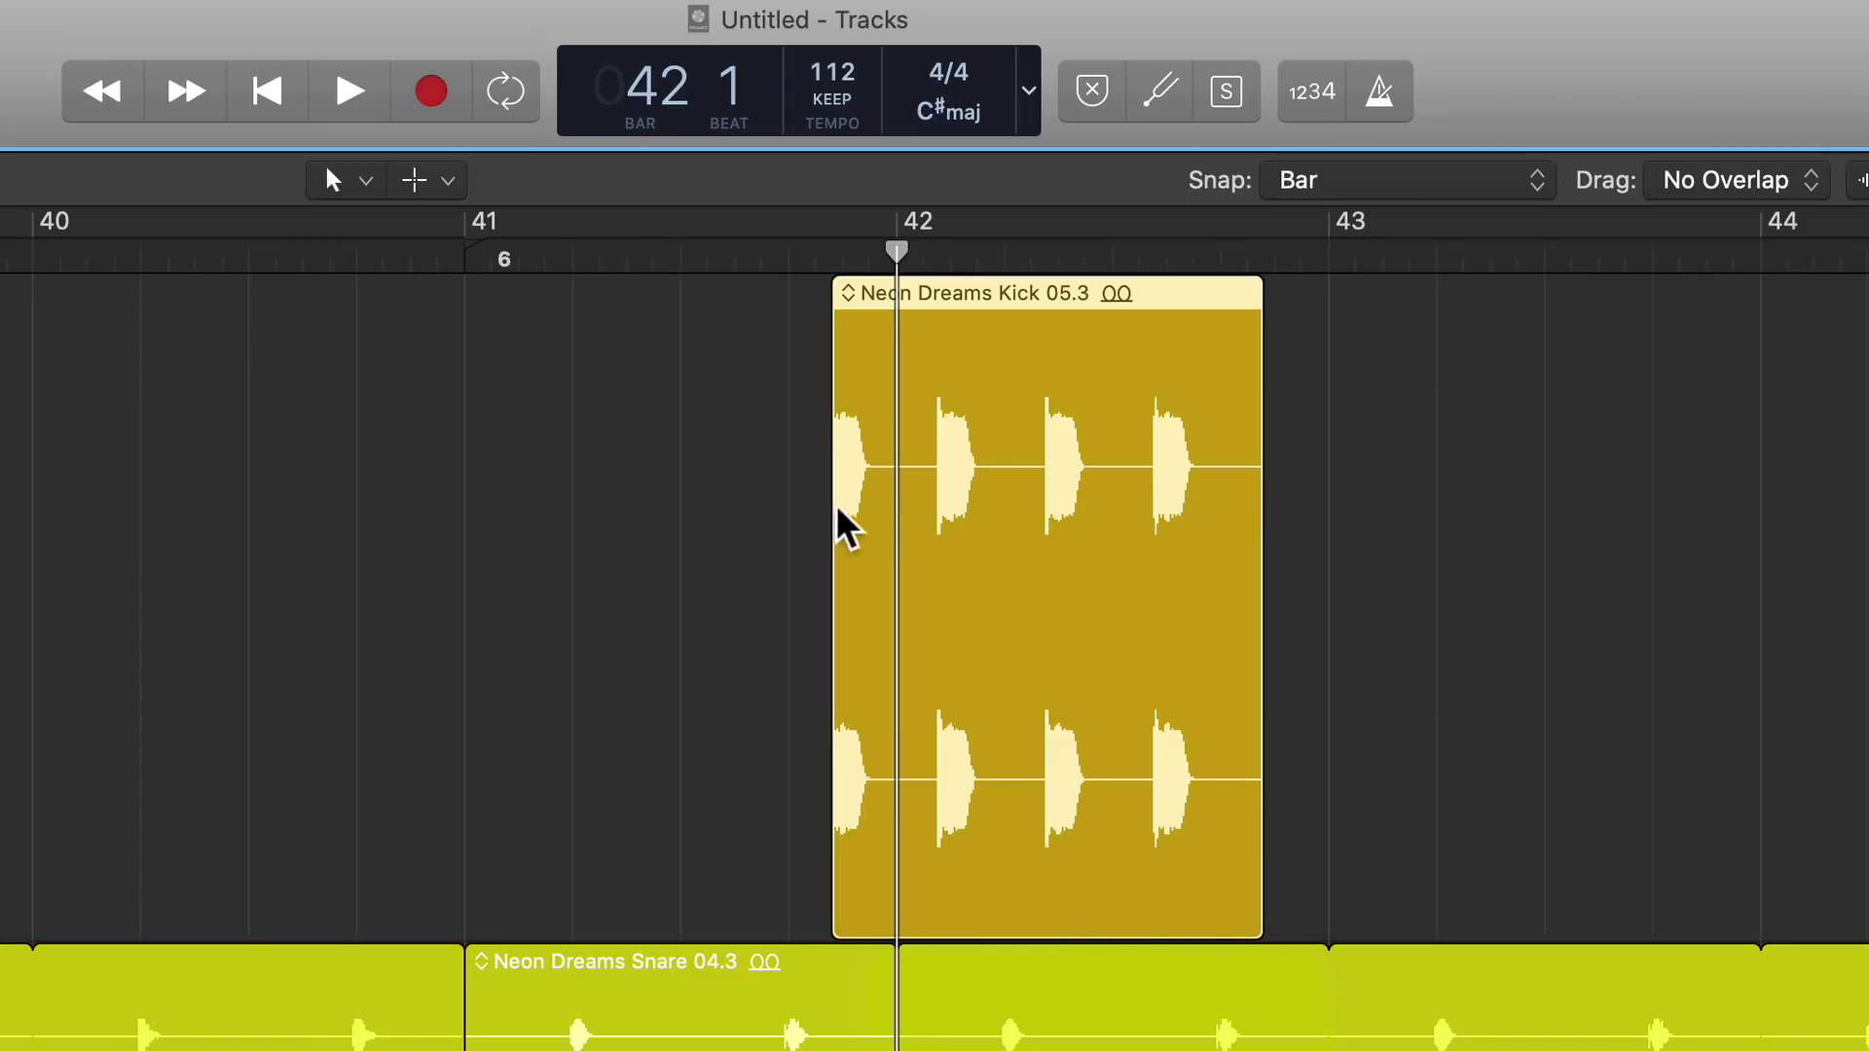
Step: Move the kick region to the start of bar 41 with Bar snapping to absolute value, and check the snap options
{"action": "left_click_drag", "start_coordinate": [842, 522], "coordinate": [940, 469]}
{"action": "mouse_move", "coordinate": [1218, 575]}
{"action": "left_mouse_down"}
{"action": "mouse_move", "coordinate": [1031, 580]}
{"action": "mouse_move", "coordinate": [1212, 579]}
{"action": "left_mouse_up"}
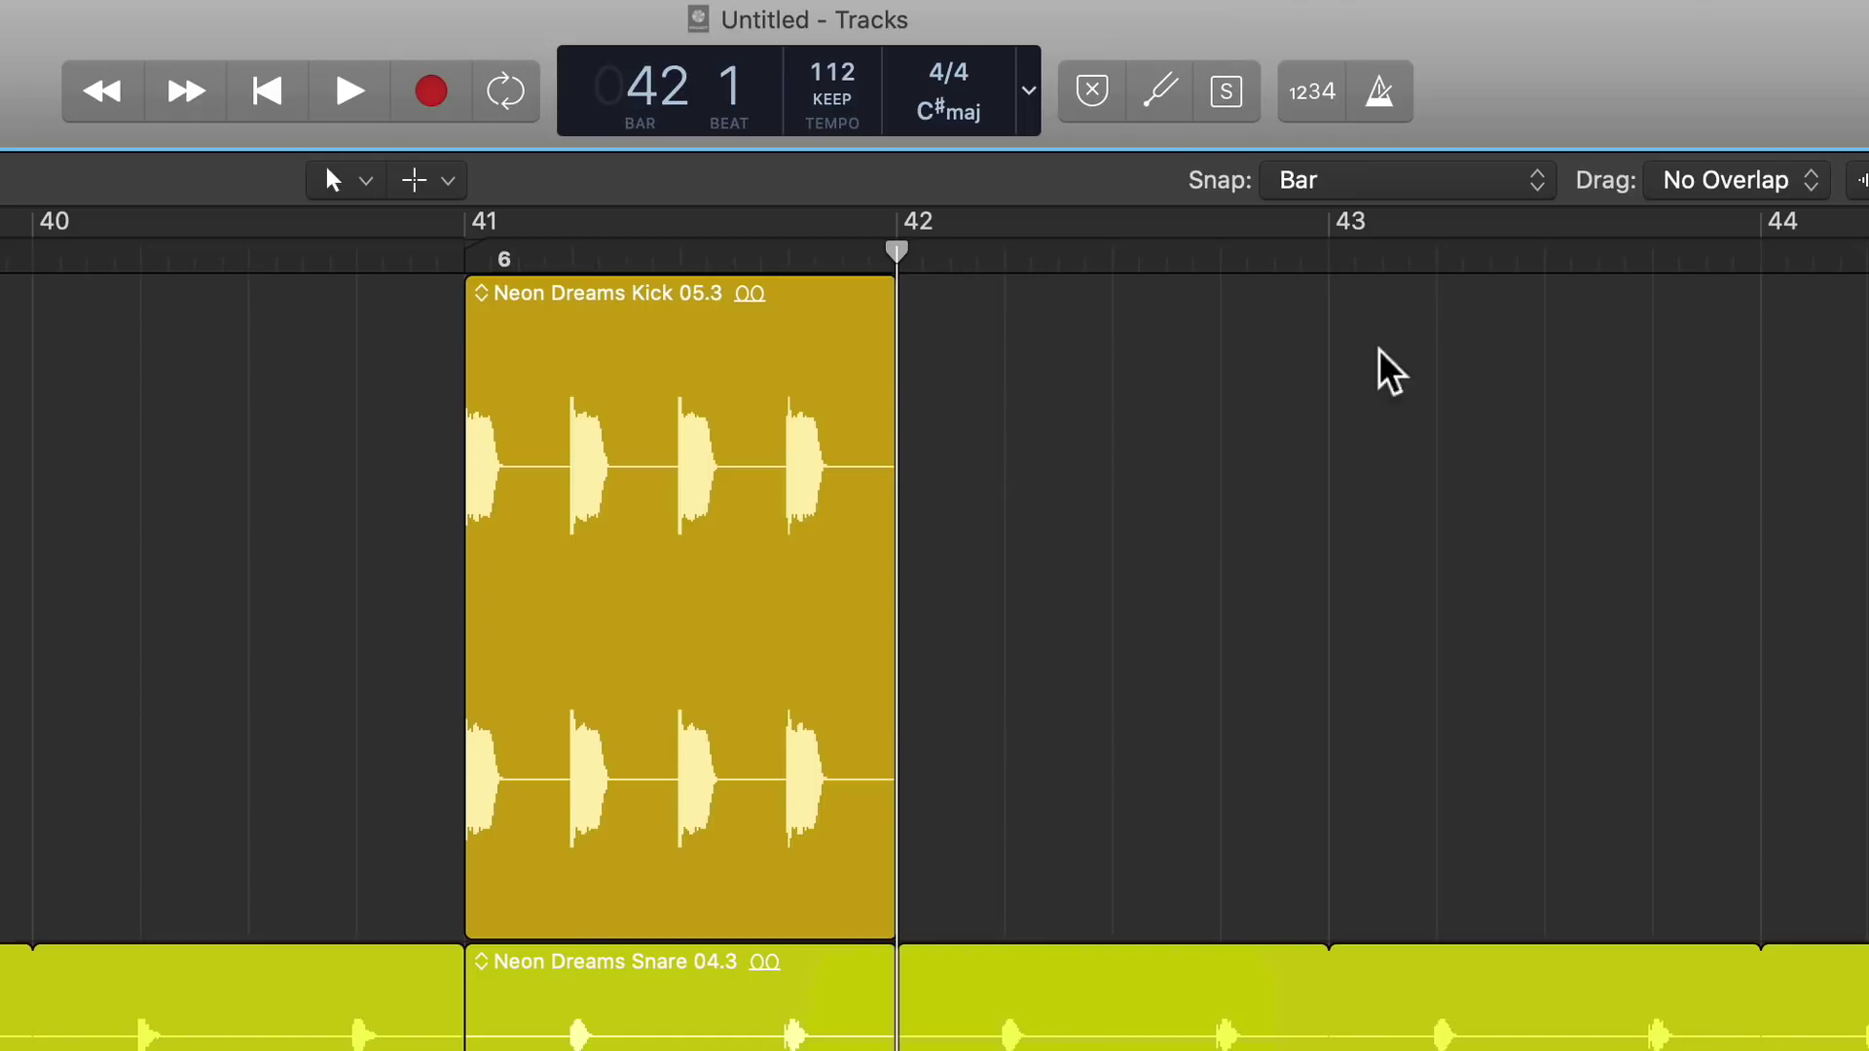
{"action": "left_click", "coordinate": [1507, 190]}
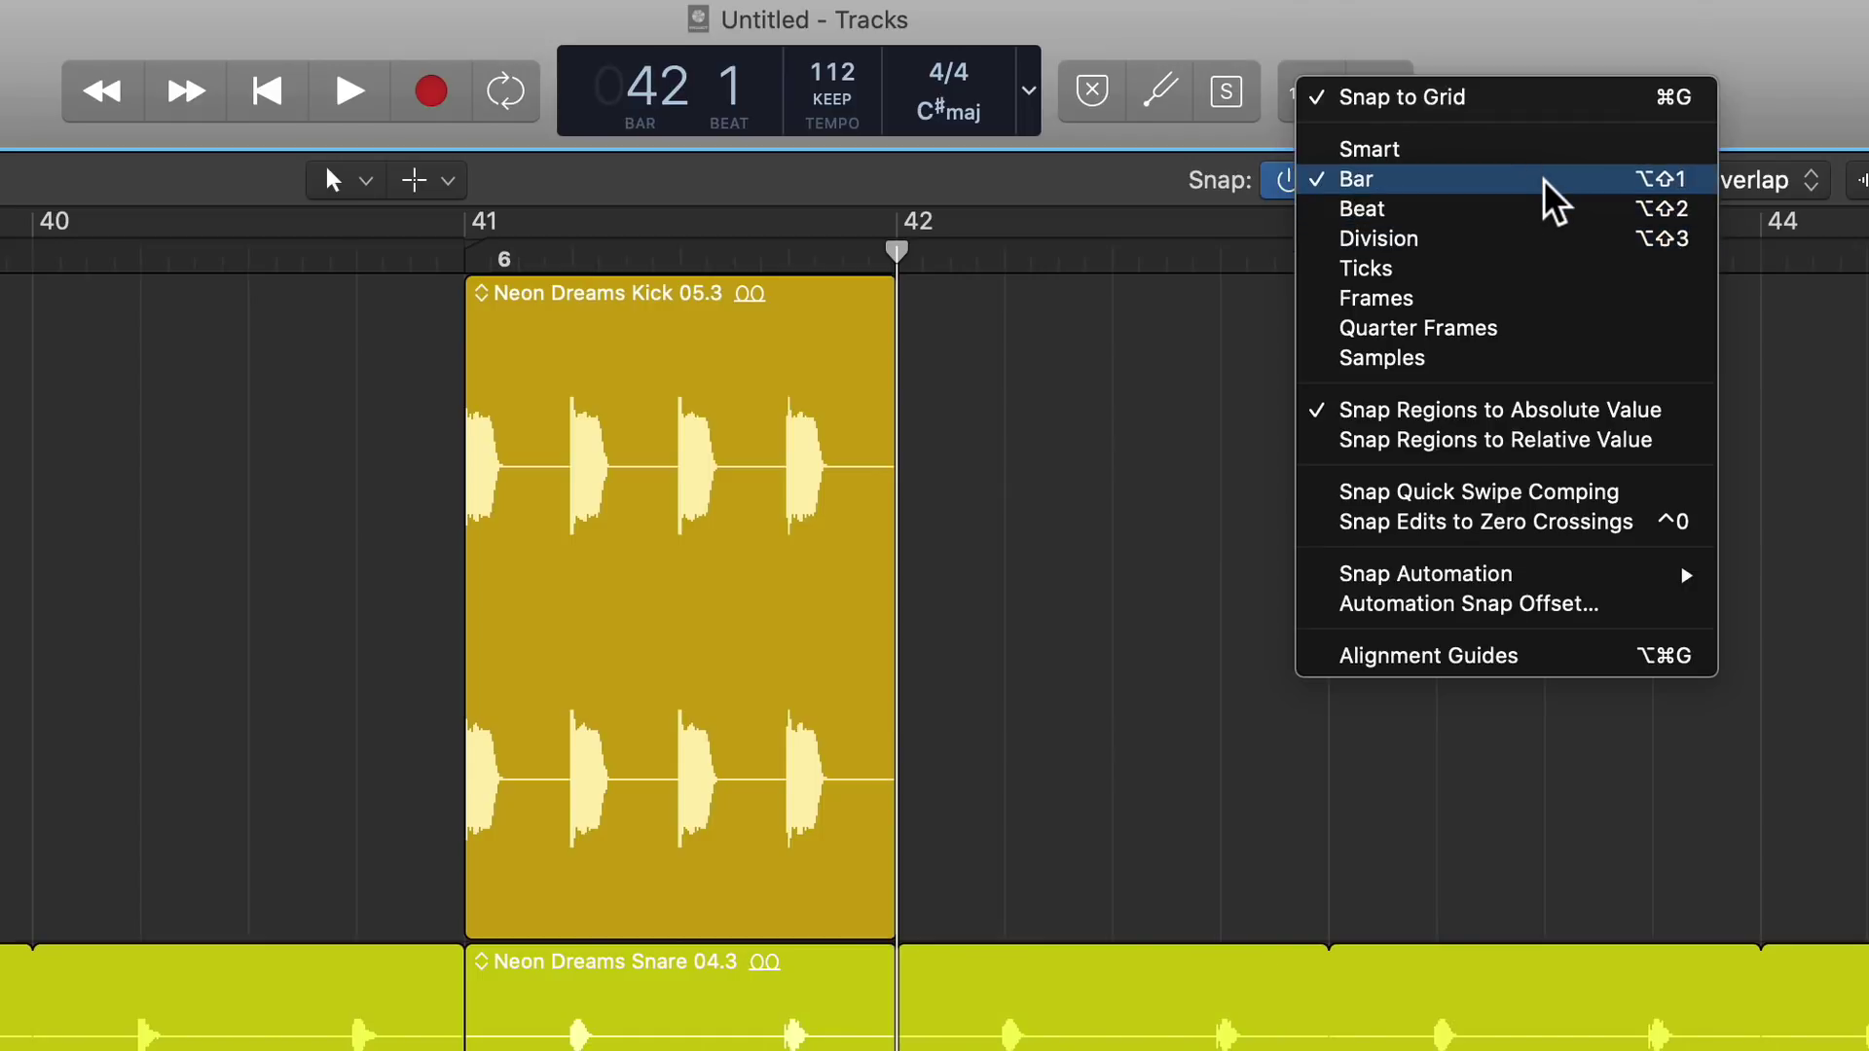